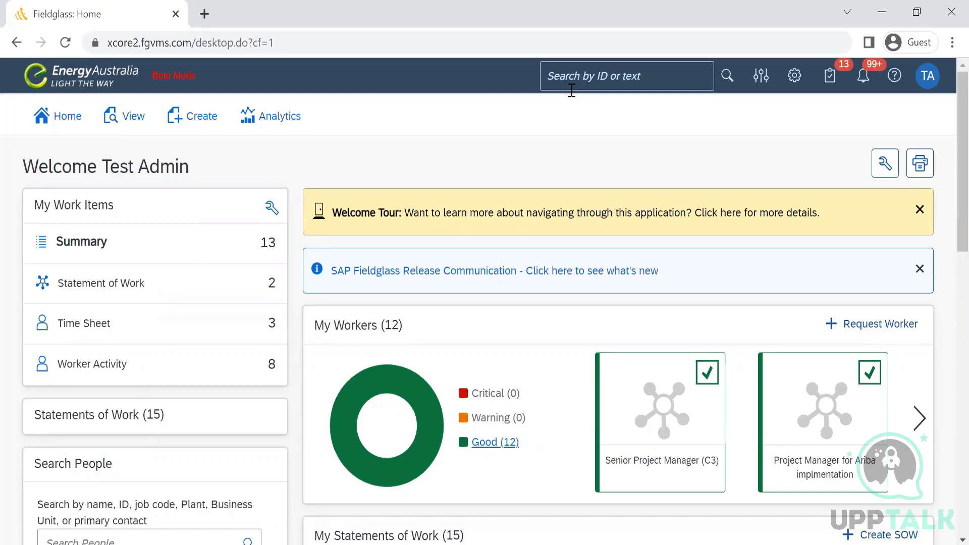
Start a new Statement of Work with the MSOW / CSOW classification, keeping the default owner and AUD currency, and proceed to the supplier selection.
left_click(188, 130)
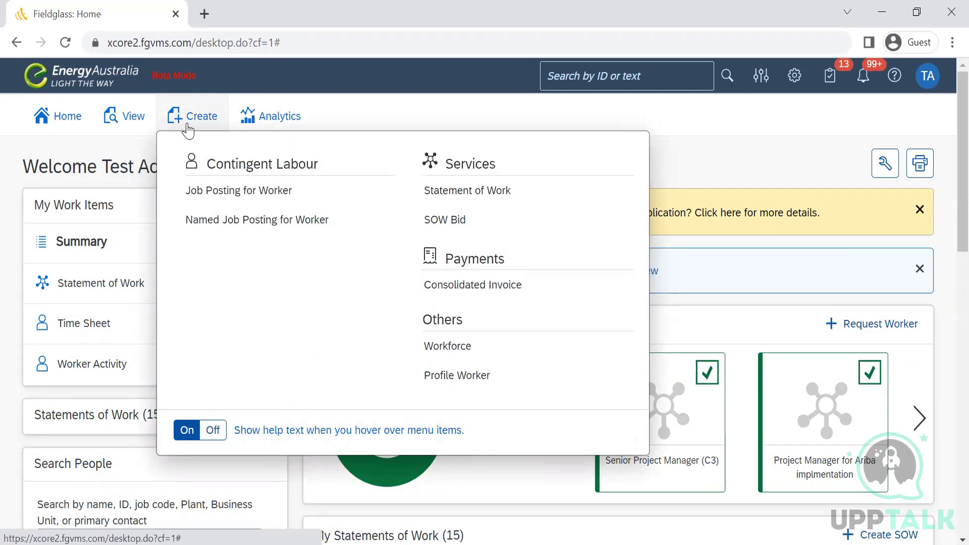
left_click(428, 190)
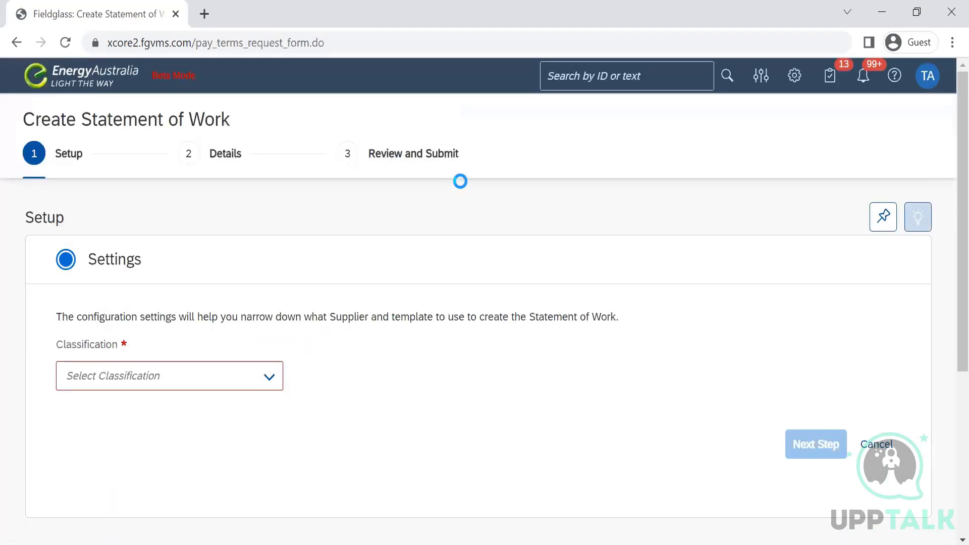
left_click(278, 372)
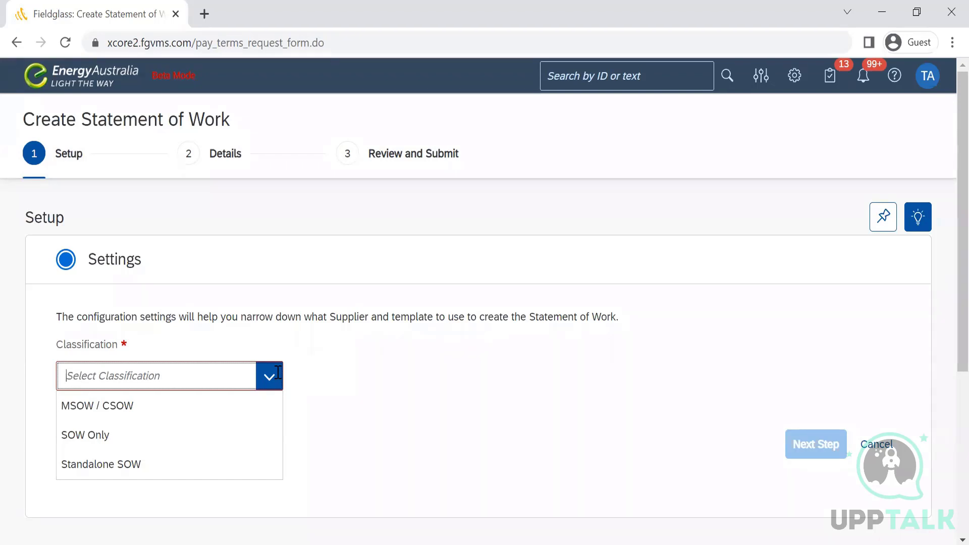
left_click(160, 407)
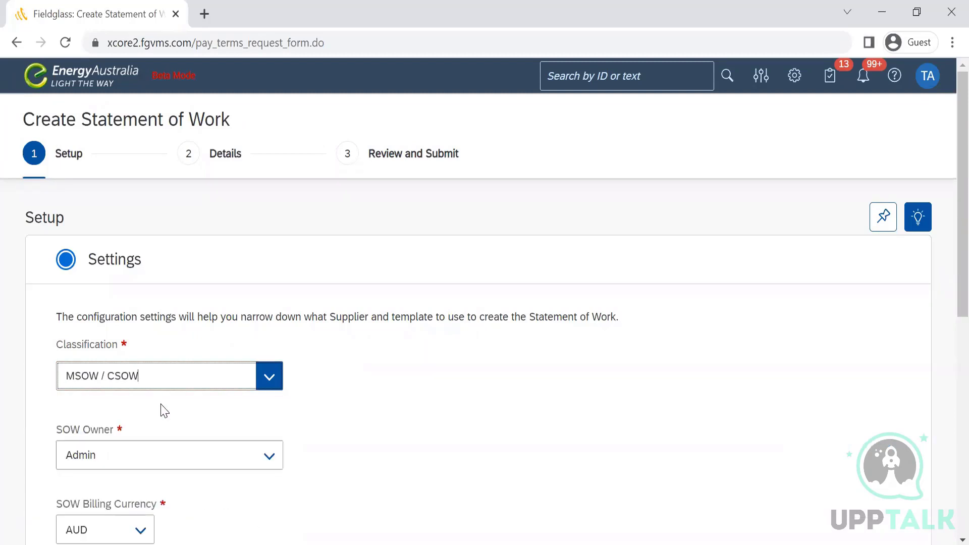
left_click_drag(959, 177, 949, 275)
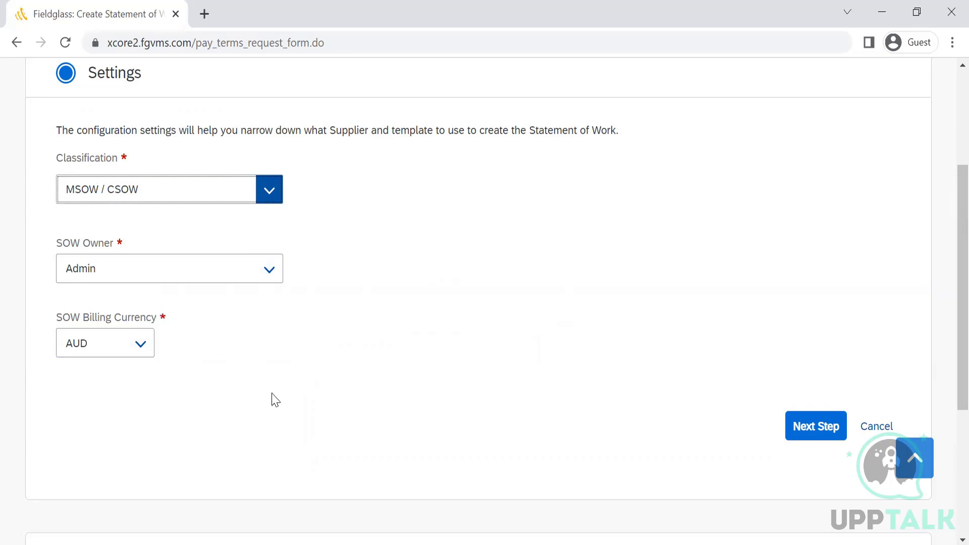
left_click(836, 441)
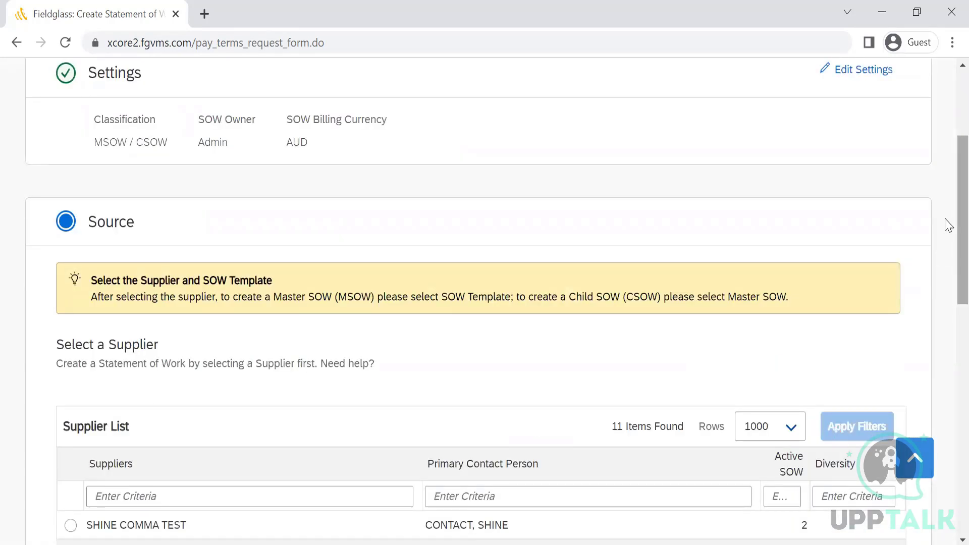
Choose Infosys as the supplier for the Statement of Work and proceed to the template selection.
scroll(948, 266, "down", 1)
scroll(948, 266, "down", 5)
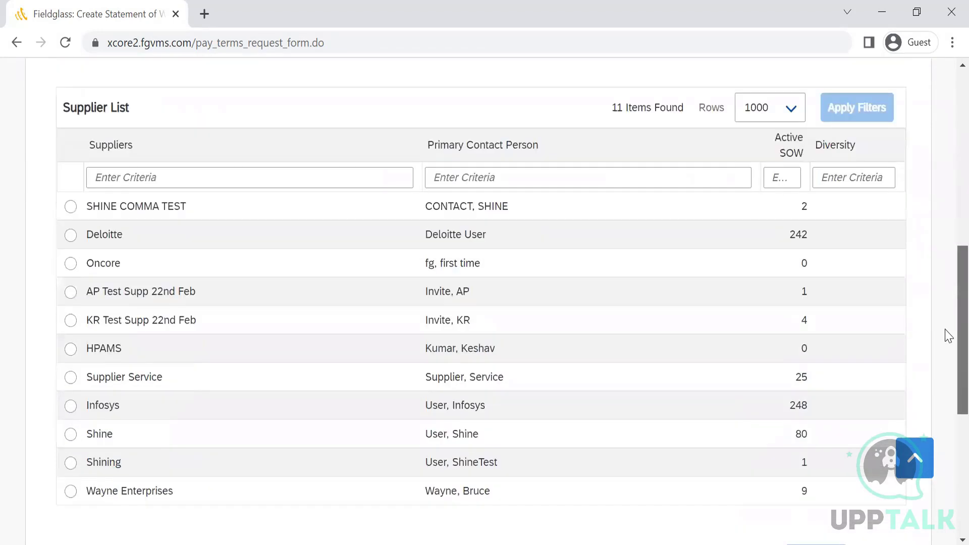
scroll(948, 336, "down", 1)
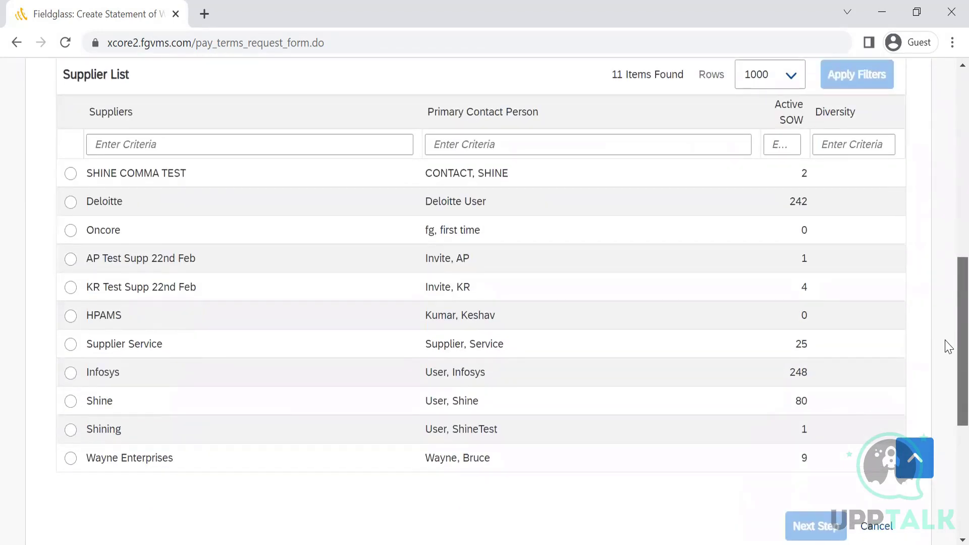
scroll(947, 354, "down", 2)
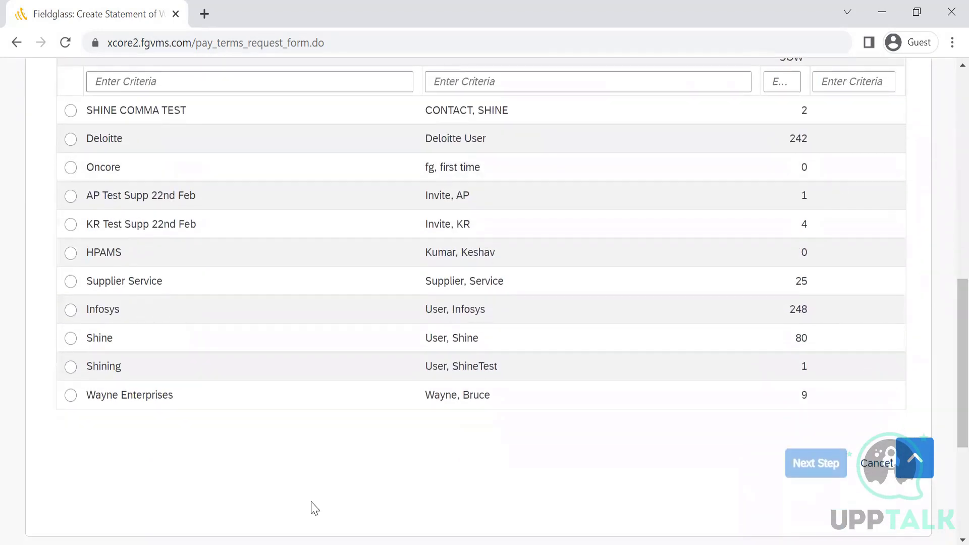
left_click(71, 310)
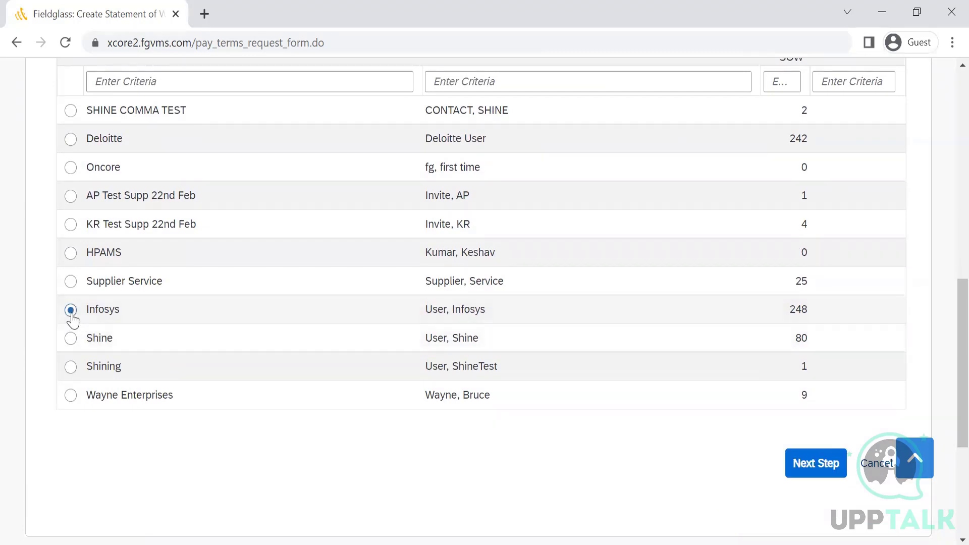
left_click(823, 474)
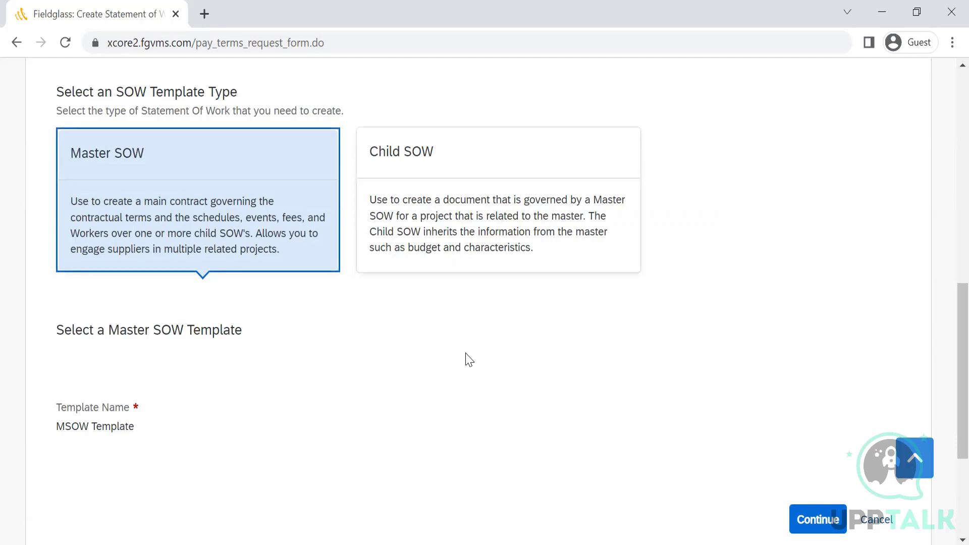
Accept the Master SOW template type with the MSOW Template and continue to the Statement of Work details.
scroll(948, 309, "up", 1)
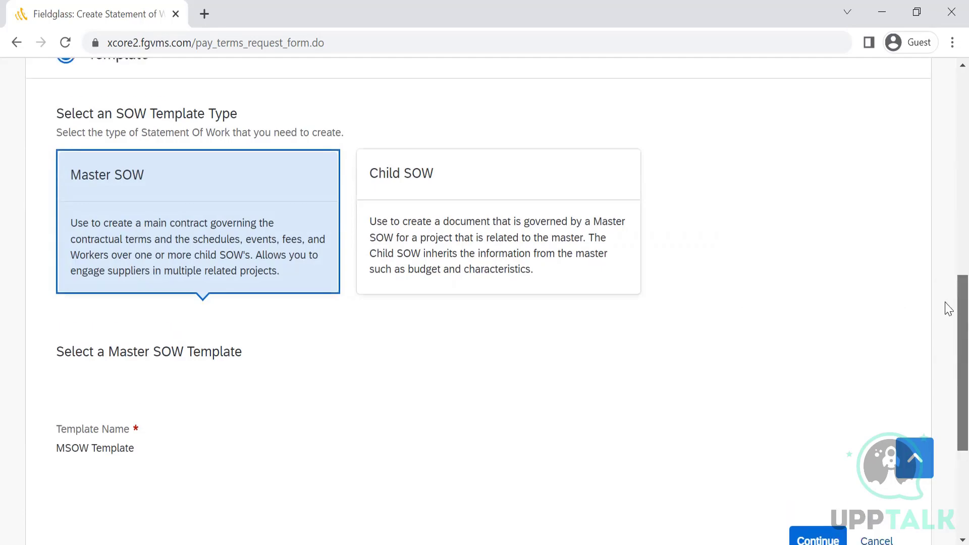
scroll(947, 305, "up", 7)
scroll(947, 303, "down", 10)
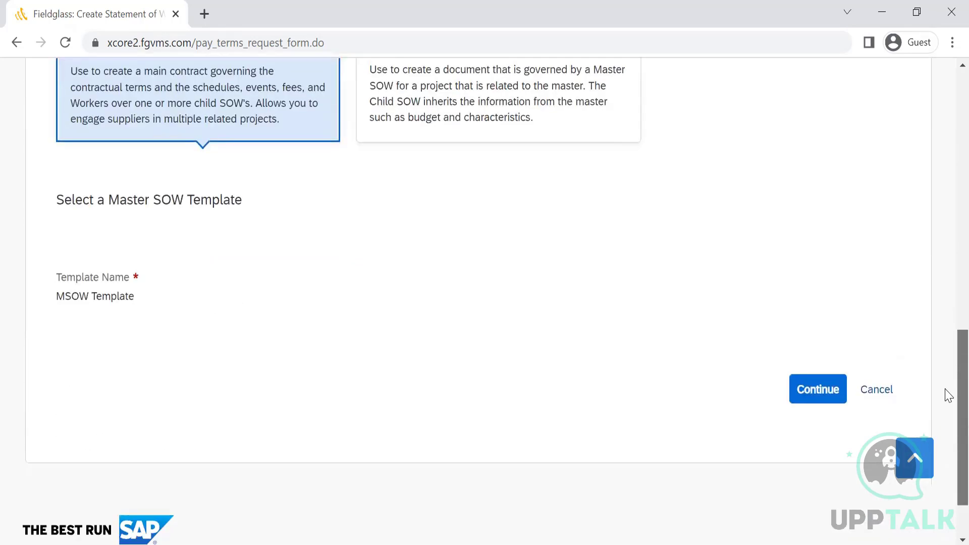
scroll(948, 395, "down", 1)
left_click(818, 346)
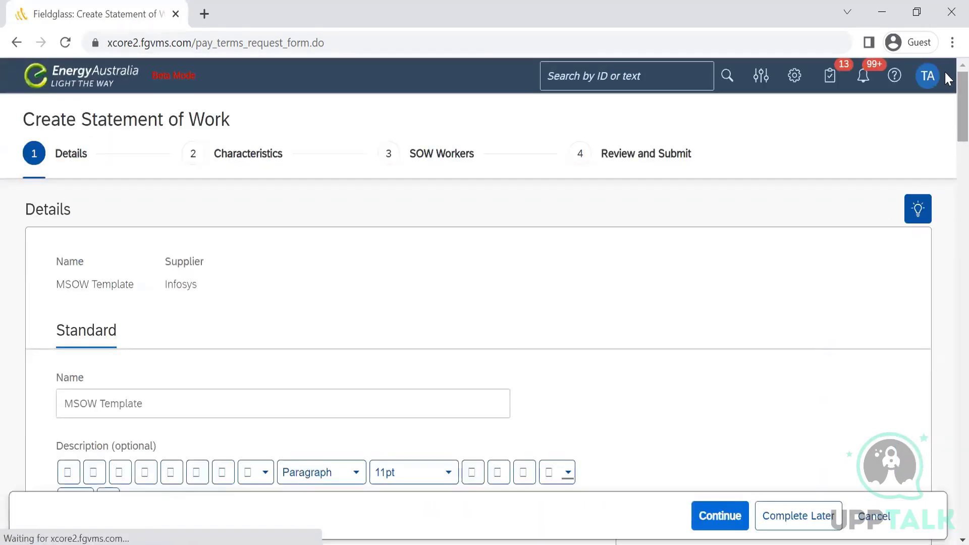
Examine the Name and Description fields in the Standard section of the Statement of Work details.
scroll(948, 93, "down", 1)
scroll(948, 93, "down", 6)
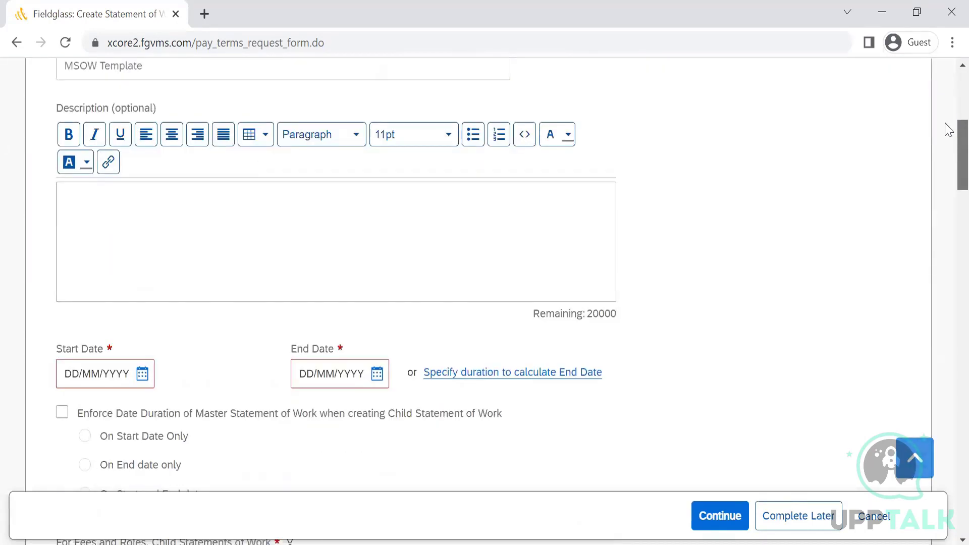
scroll(946, 87, "up", 7)
scroll(948, 81, "down", 4)
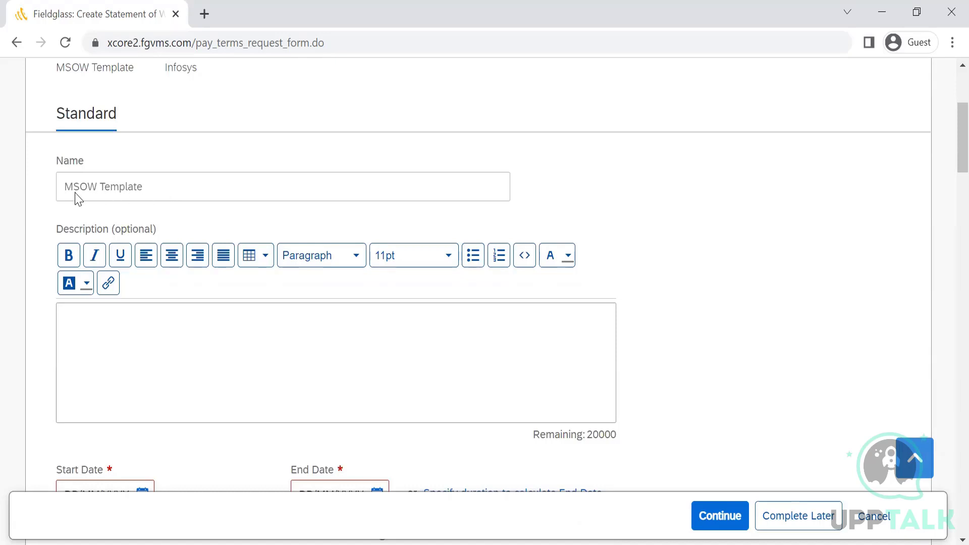
triple_click(112, 190)
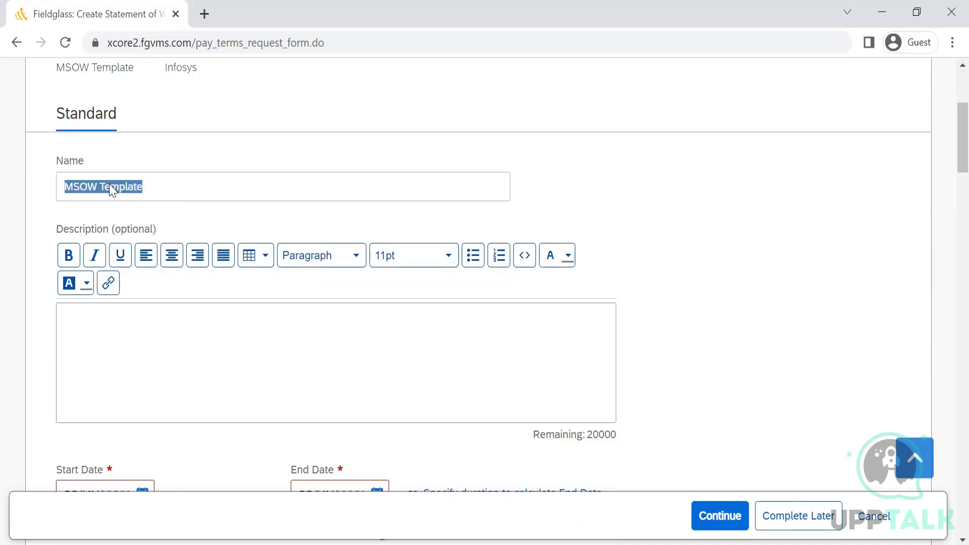
left_click(211, 180)
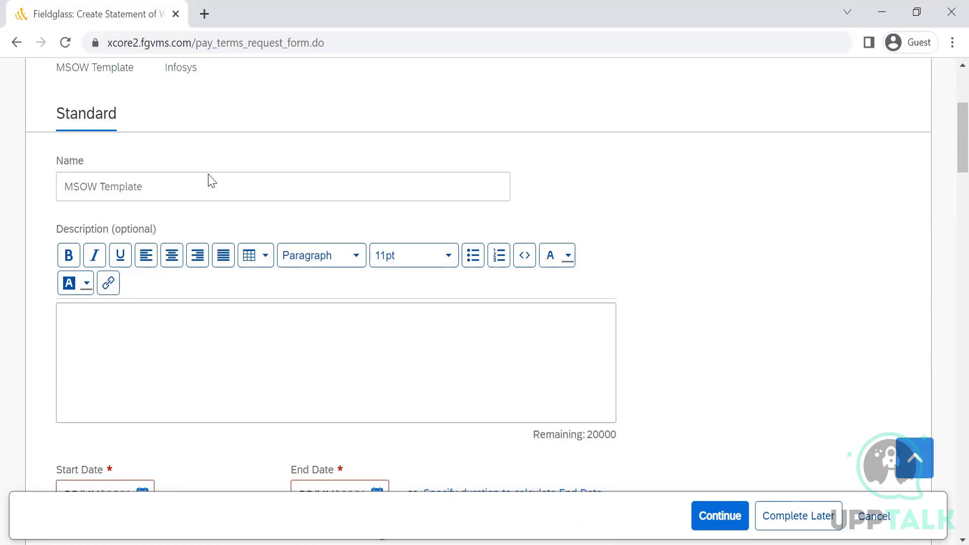
double_click(183, 189)
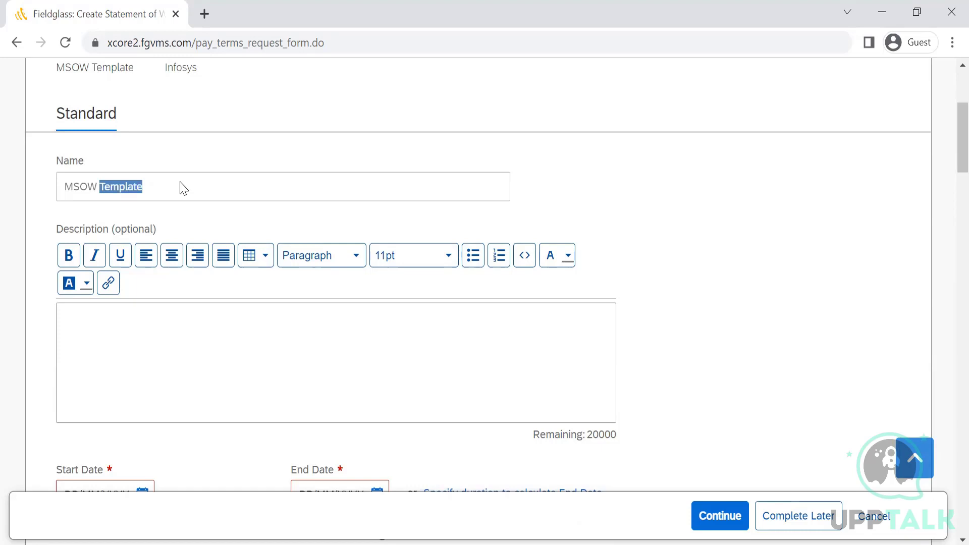
left_click(183, 189)
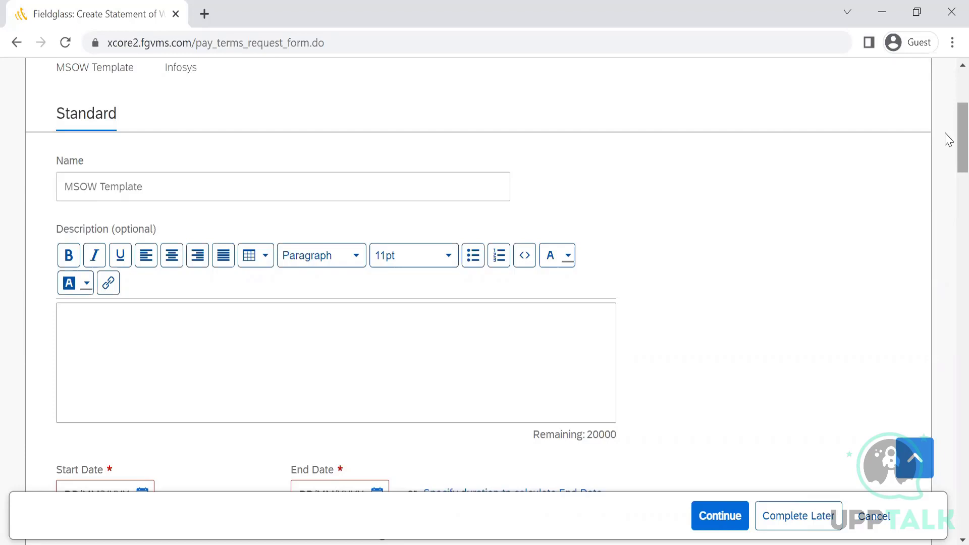
Review the date fields, date-duration enforcement, Child SOW fee and rate rules, Material Group and worker approval settings in the details form.
scroll(949, 140, "down", 15)
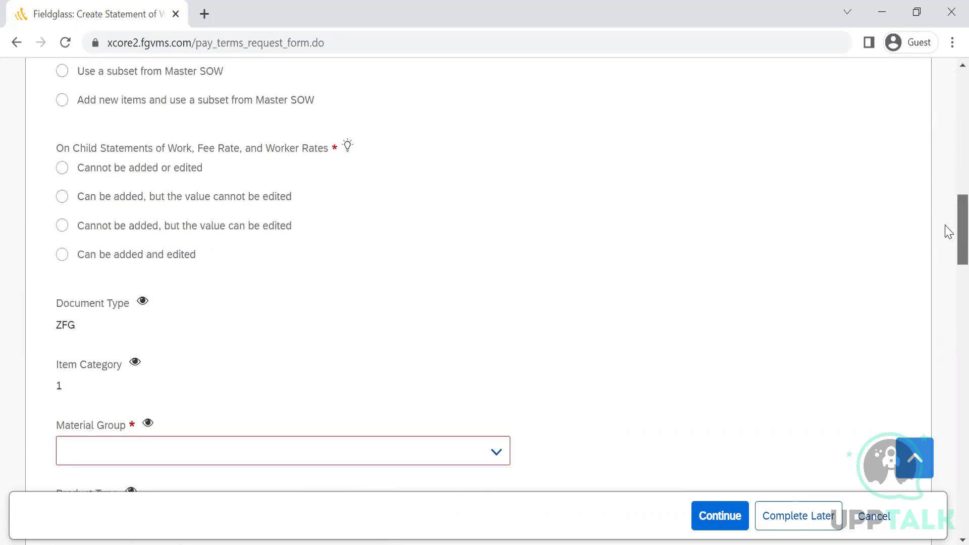
scroll(945, 161, "up", 13)
scroll(950, 180, "down", 5)
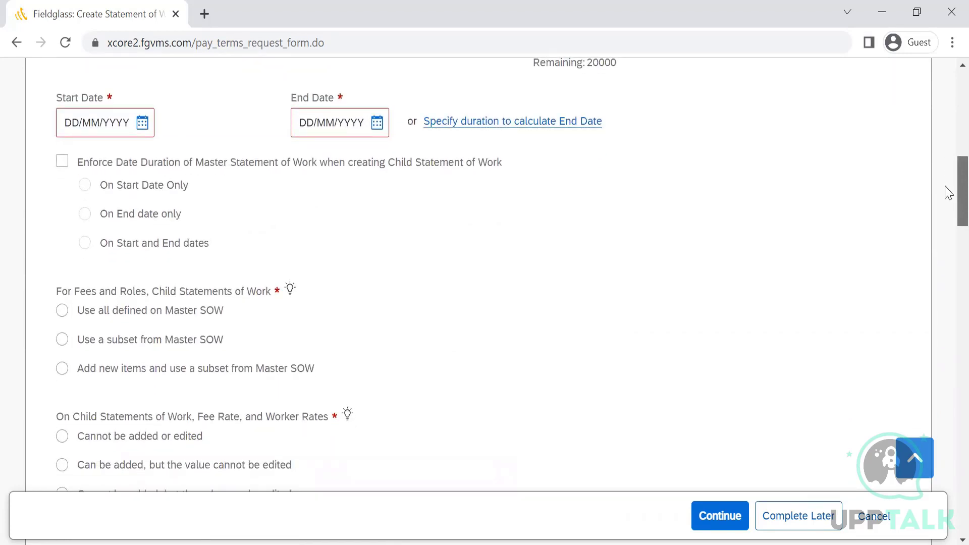
scroll(946, 188, "down", 3)
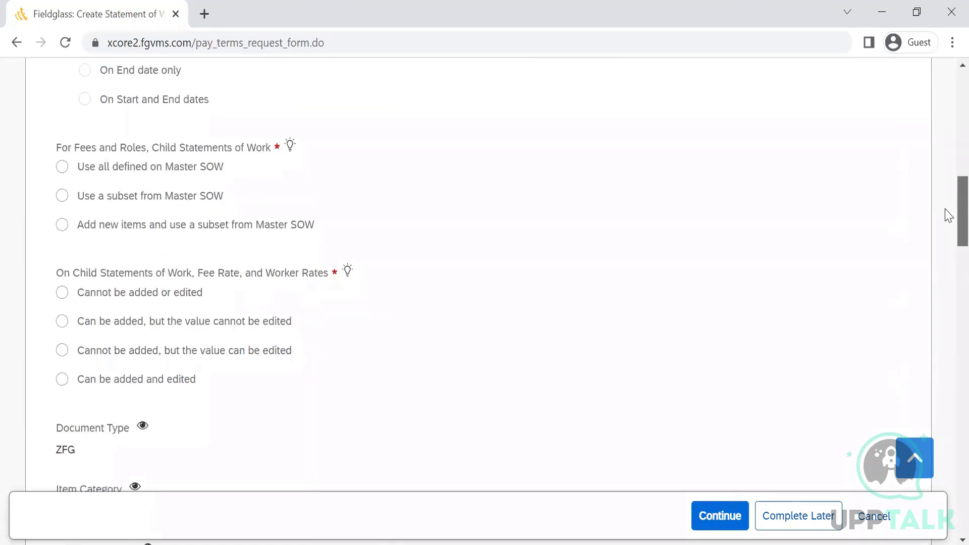
scroll(946, 217, "down", 1)
left_click_drag(949, 222, 949, 187)
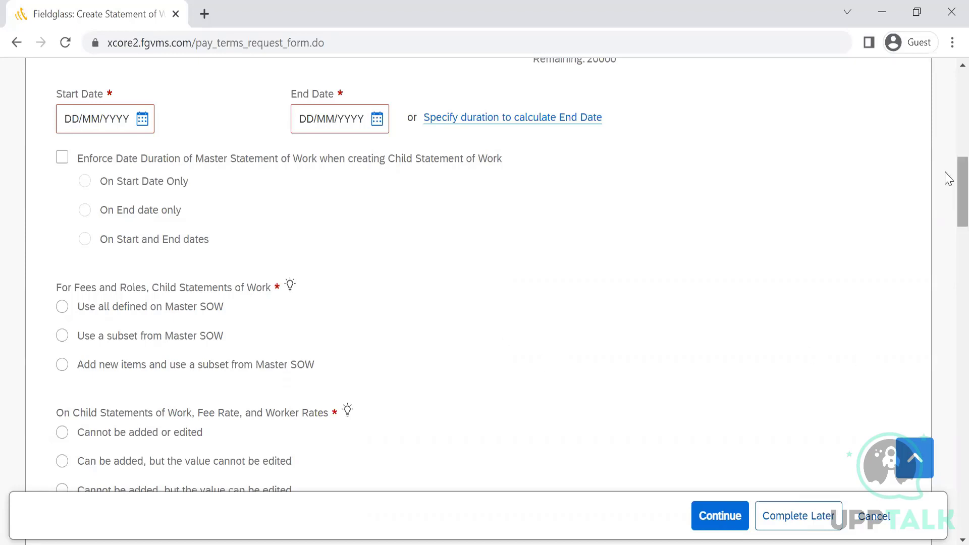
left_click_drag(946, 172, 948, 234)
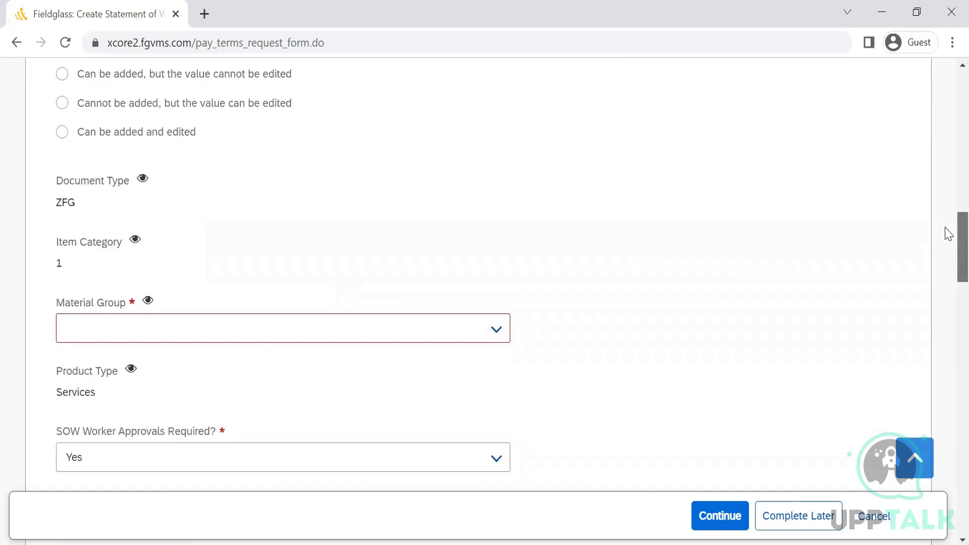
left_click_drag(948, 234, 948, 150)
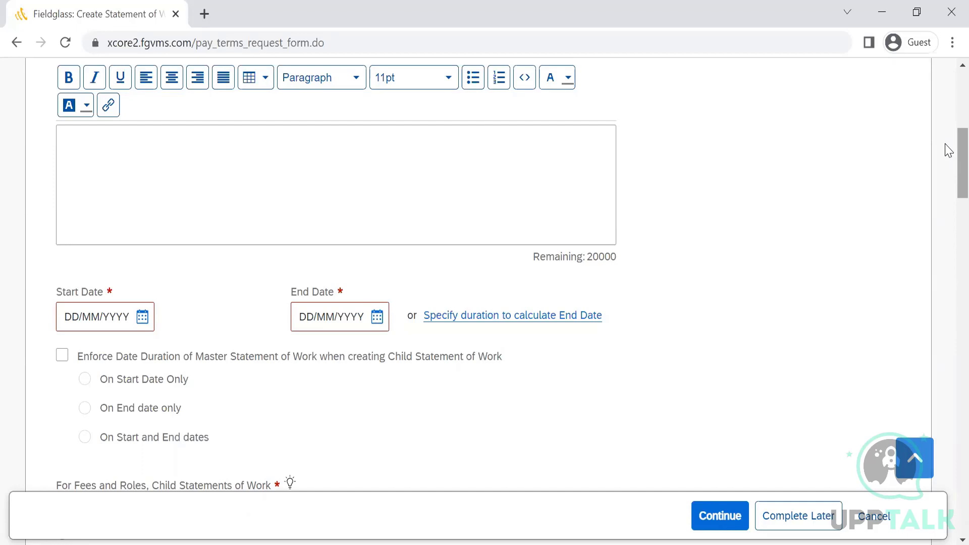
scroll(949, 150, "up", 2)
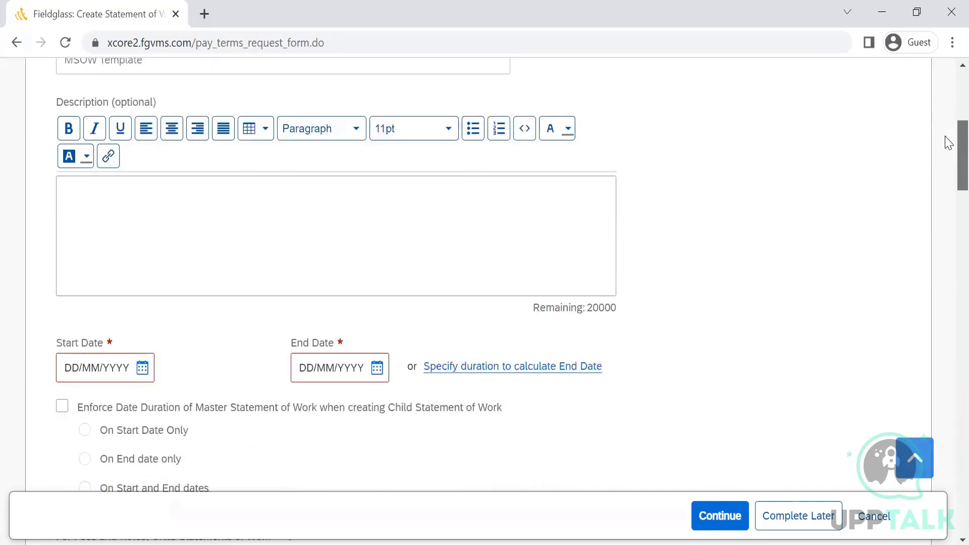
left_click(502, 238)
scroll(949, 146, "down", 20)
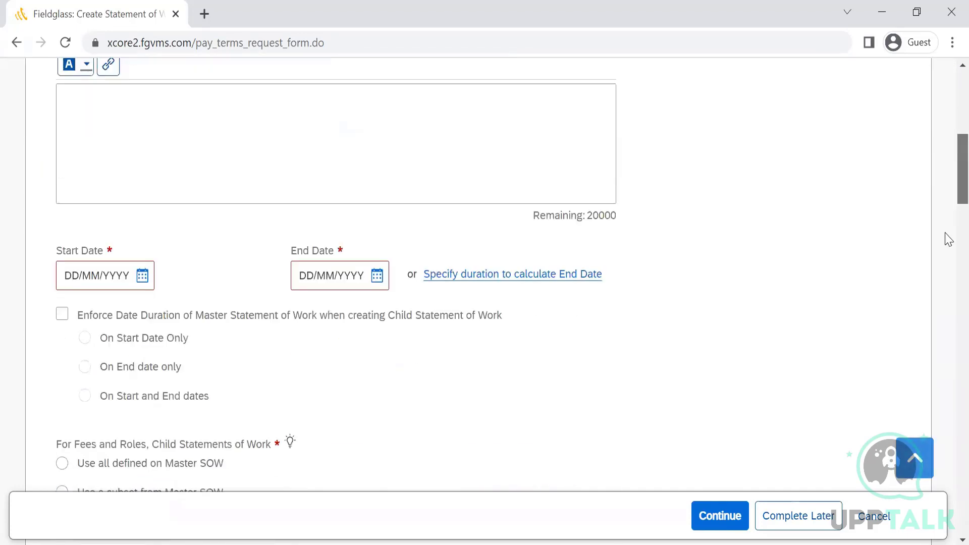
scroll(949, 256, "up", 20)
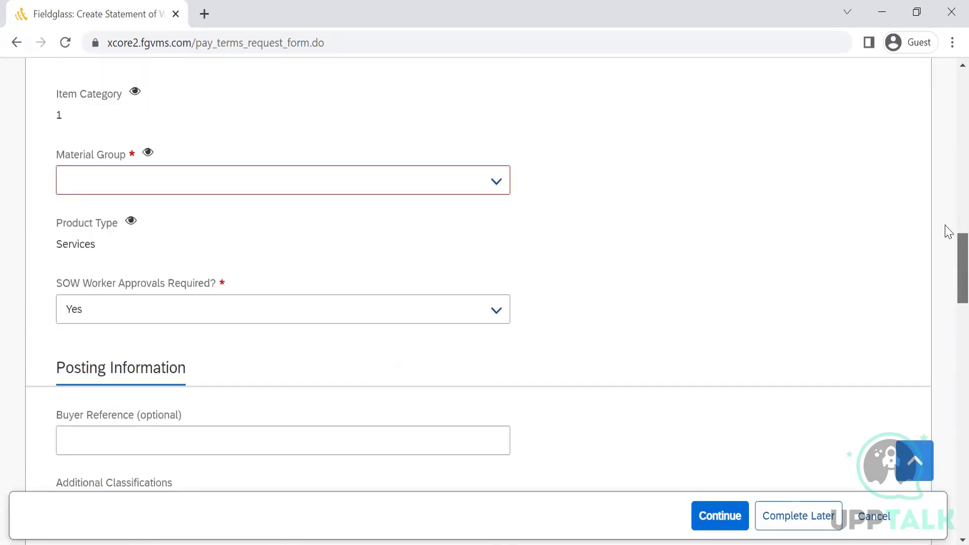
scroll(948, 111, "down", 5)
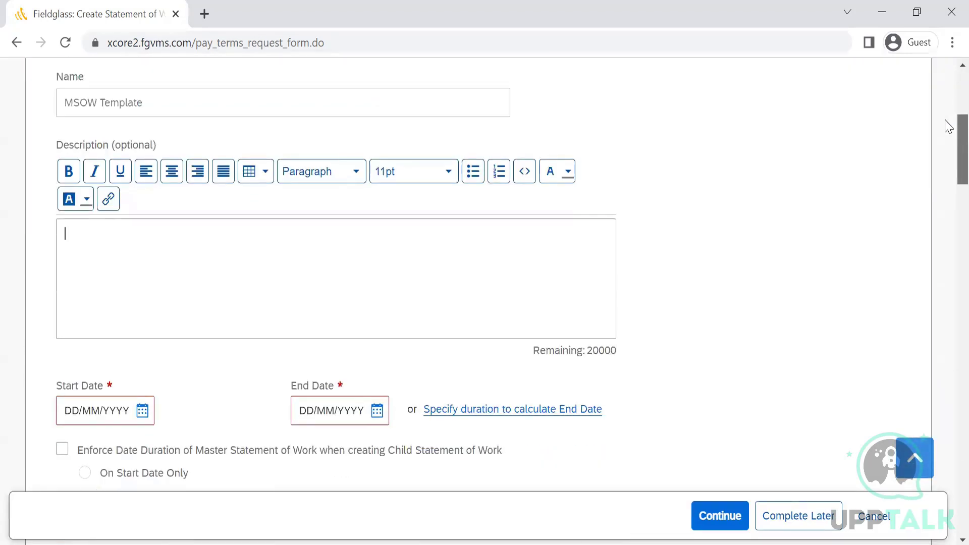
scroll(948, 166, "down", 11)
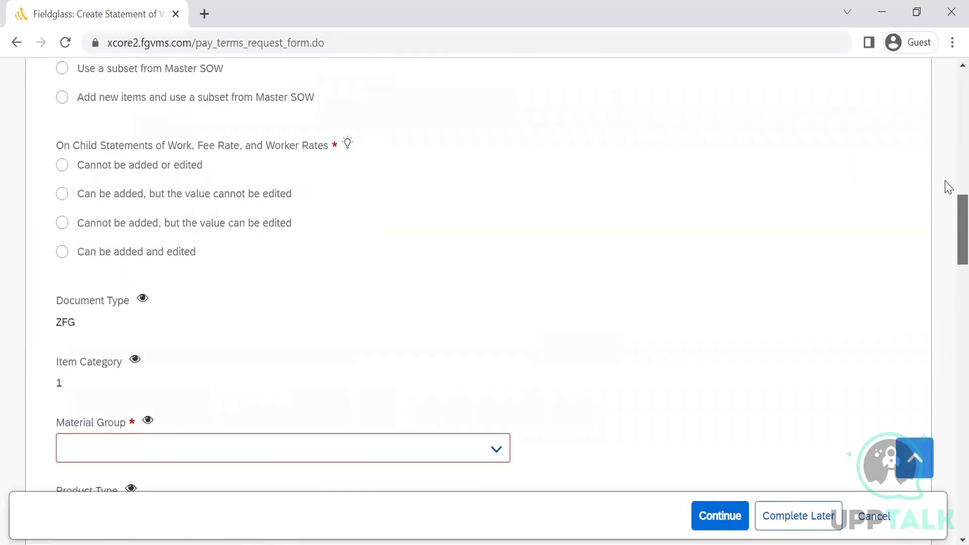
scroll(948, 186, "up", 4)
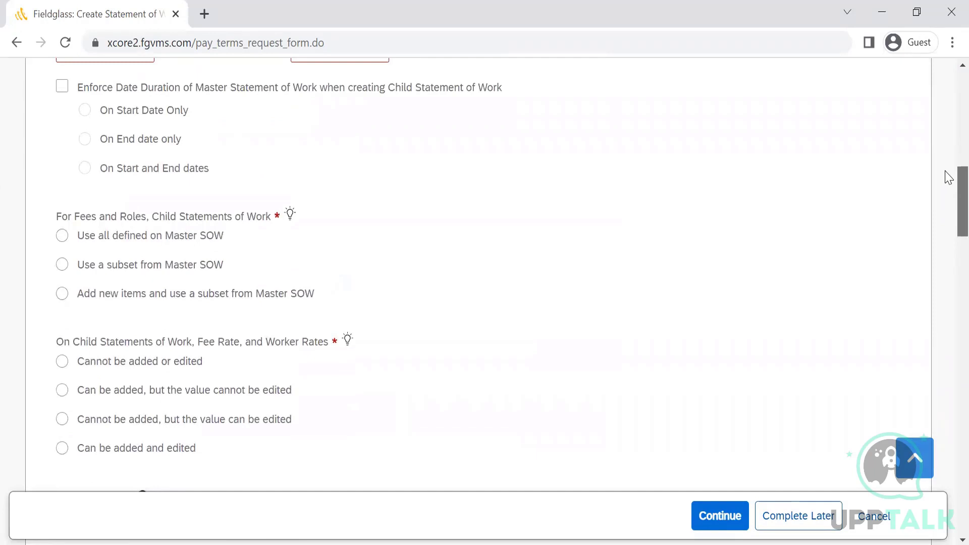
scroll(950, 178, "up", 4)
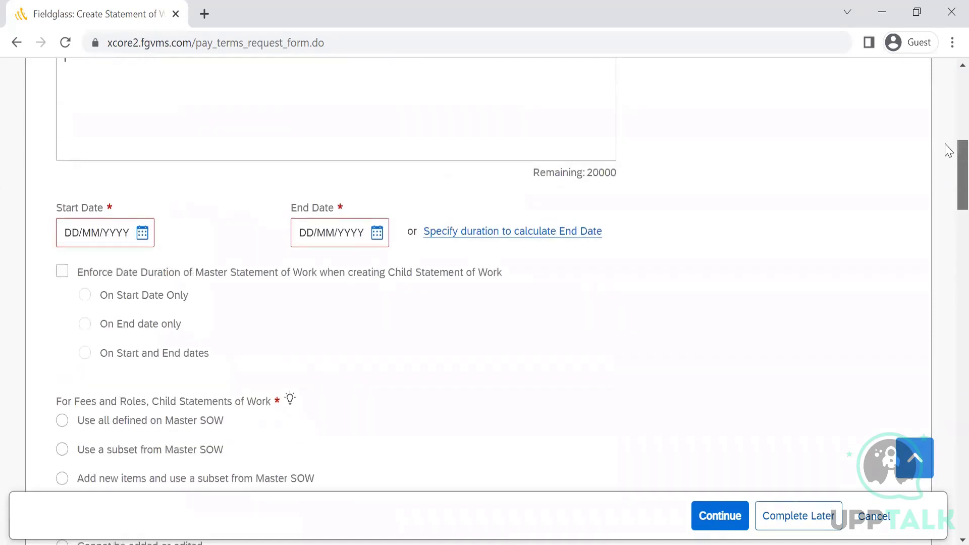
scroll(948, 150, "down", 2)
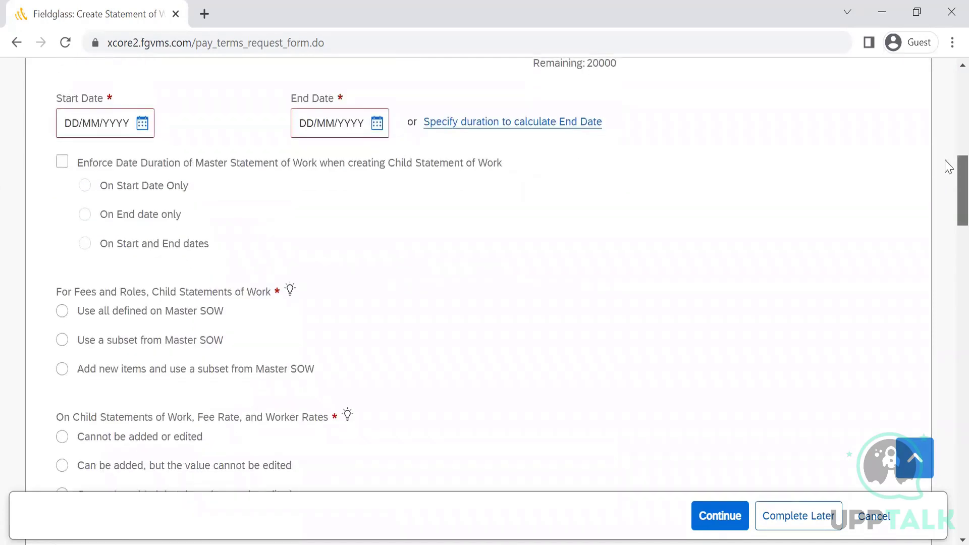
scroll(949, 177, "down", 3)
scroll(949, 192, "down", 3)
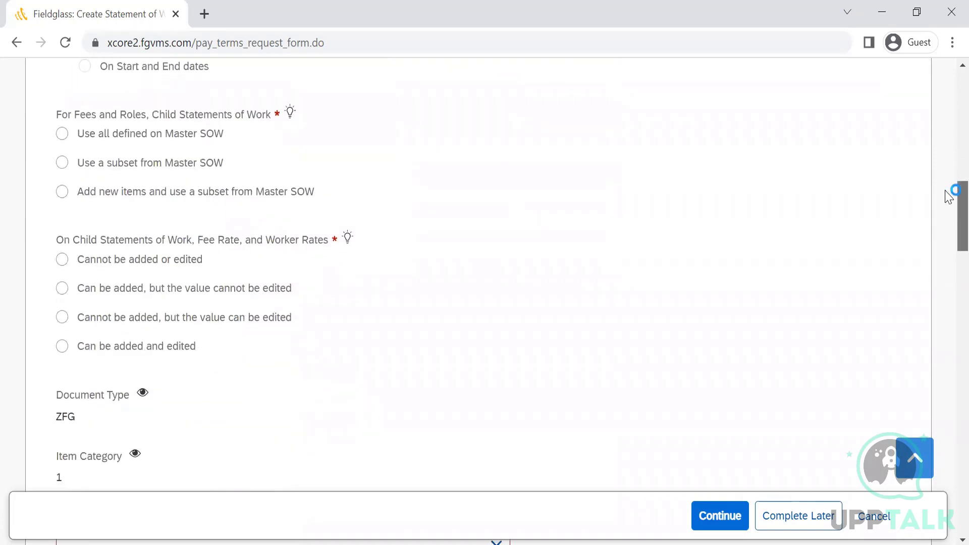
Review the Posting Information, Accounting, Cost Allocation, Rules and Attachments sections of the details form, focusing on the Maximum Budget field.
scroll(948, 220, "down", 8)
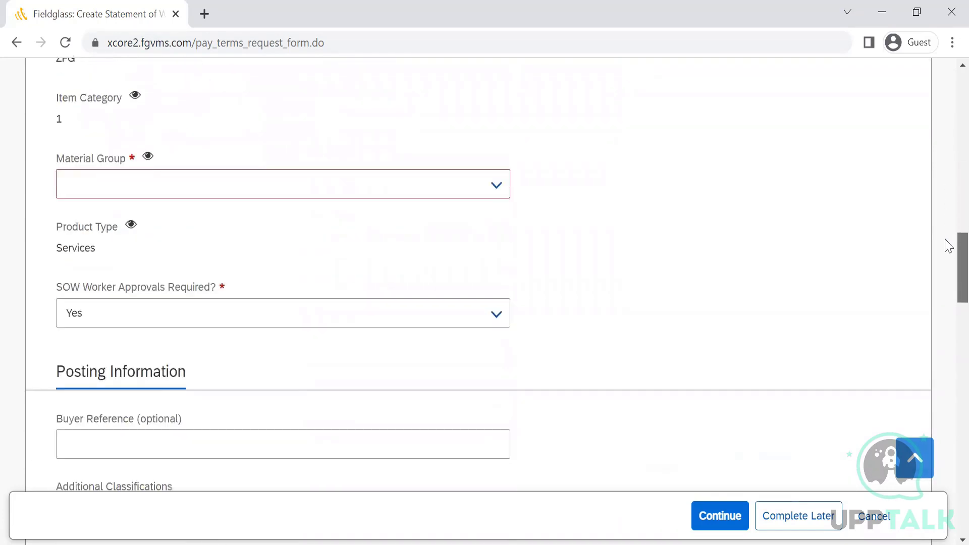
scroll(949, 283, "down", 12)
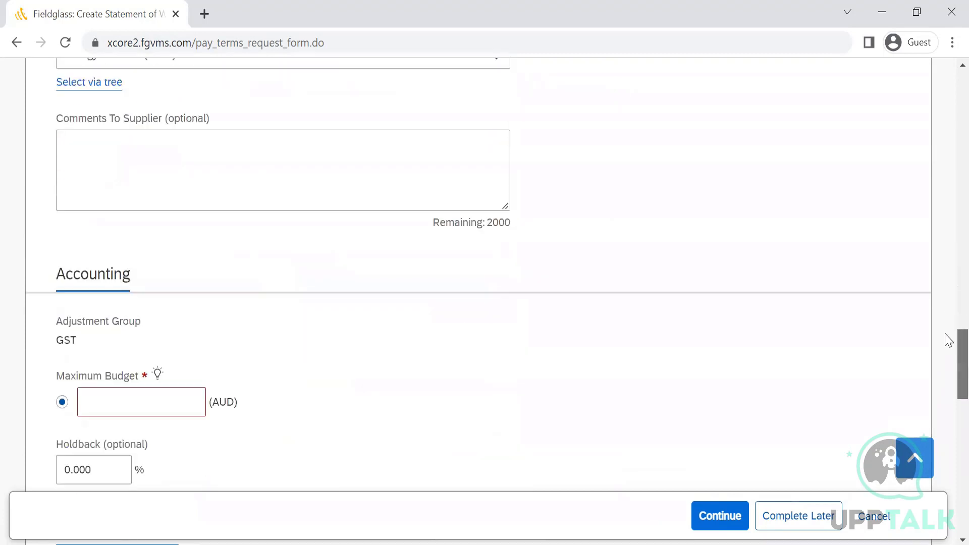
scroll(949, 393, "down", 10)
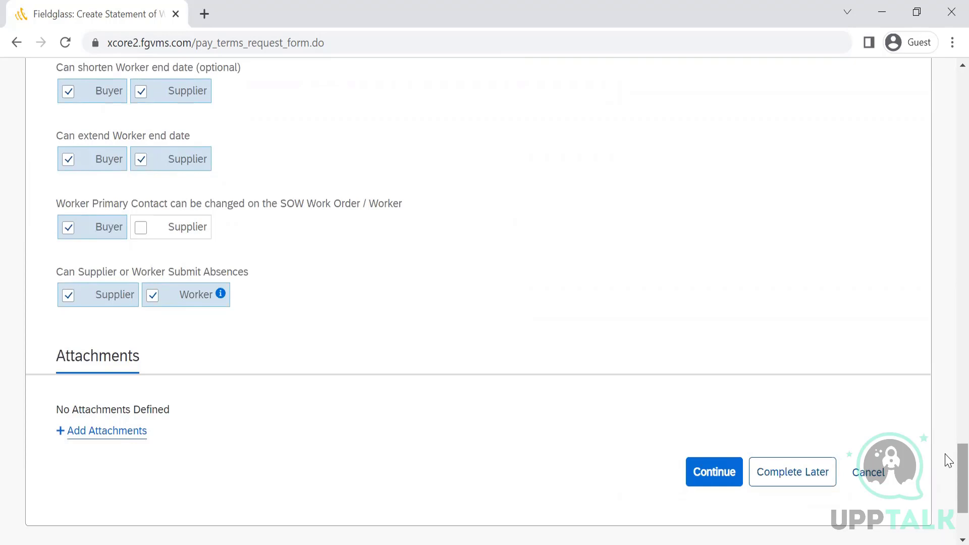
left_click_drag(949, 461, 949, 355)
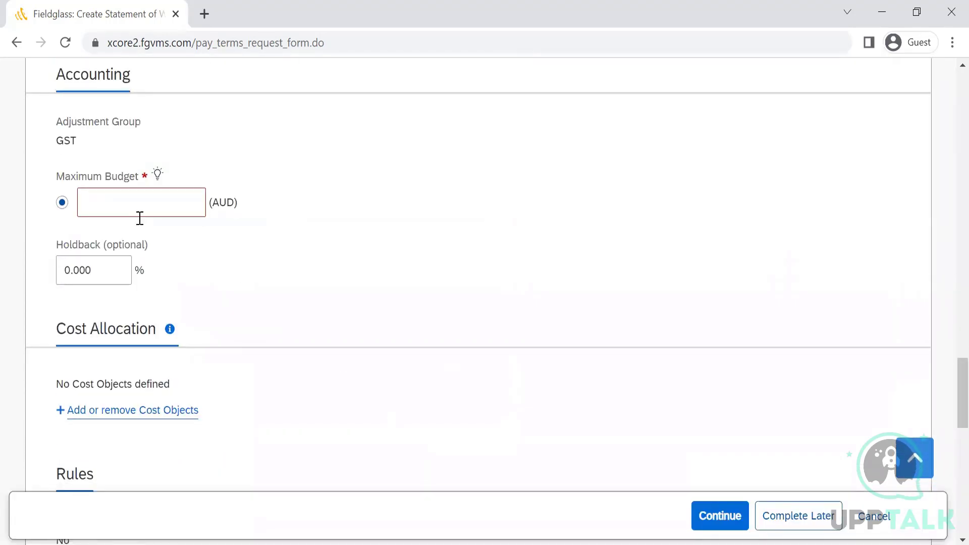
left_click(132, 202)
left_click_drag(138, 176, 43, 182)
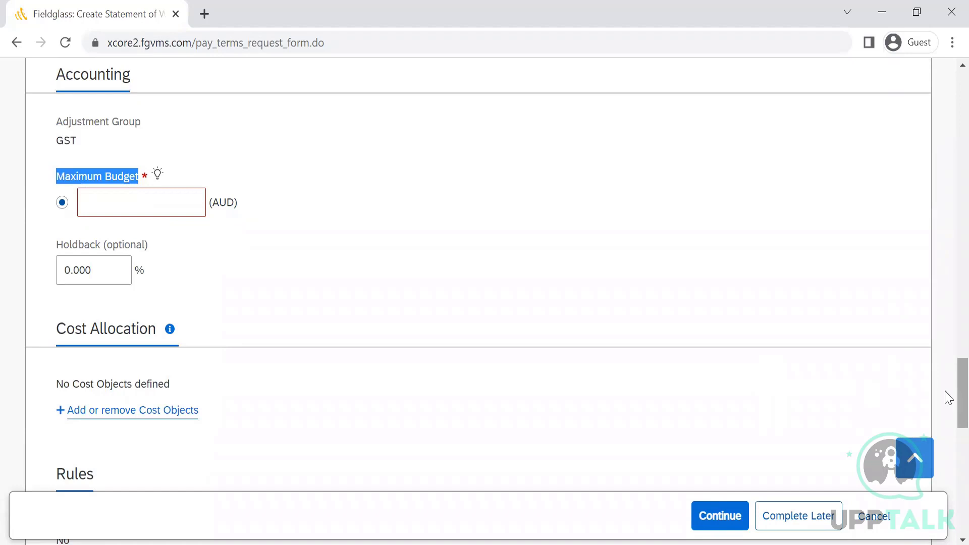
scroll(947, 383, "up", 2)
scroll(948, 461, "down", 12)
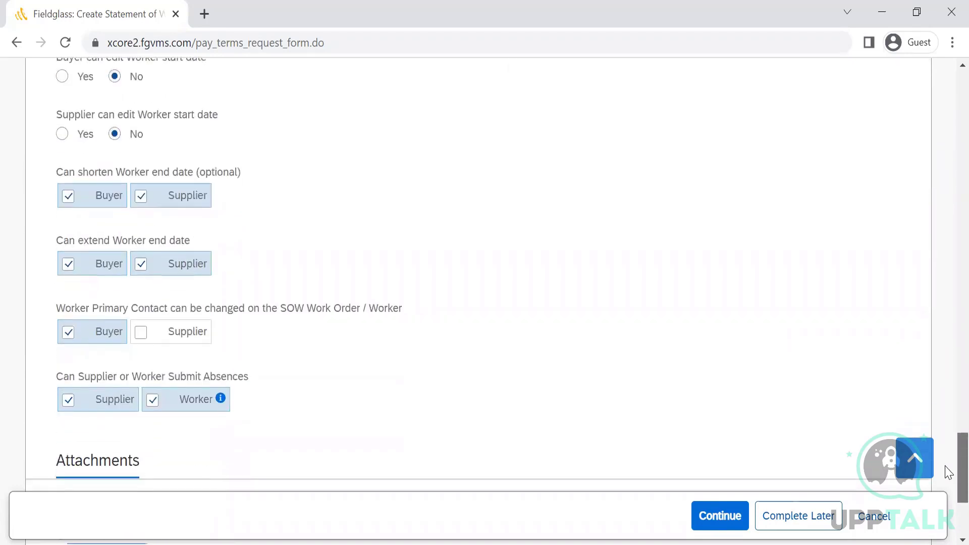
scroll(947, 480, "down", 2)
scroll(947, 457, "up", 10)
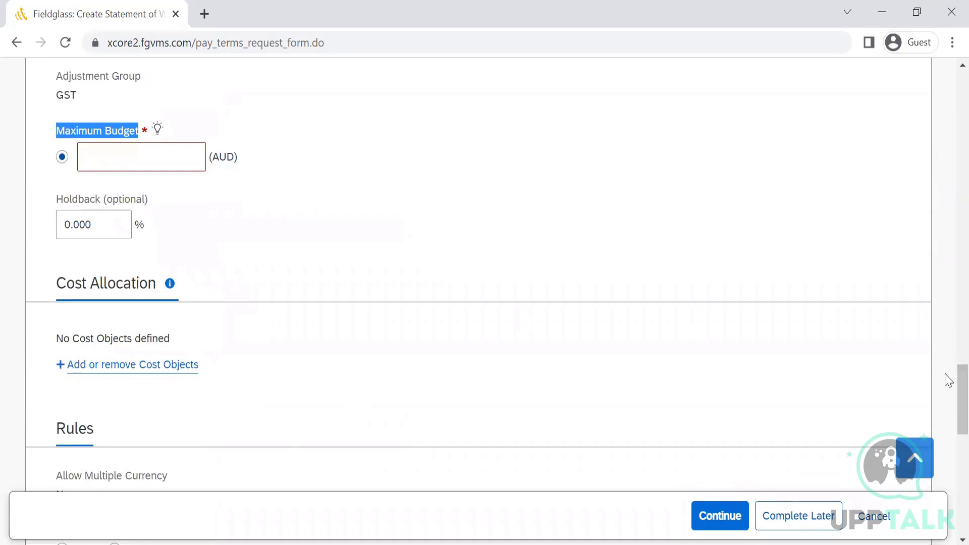
For child SOW fees and roles, compare "Use all defined on Master SOW" with "Use a subset from Master SOW", ending on the subset option.
scroll(945, 407, "up", 8)
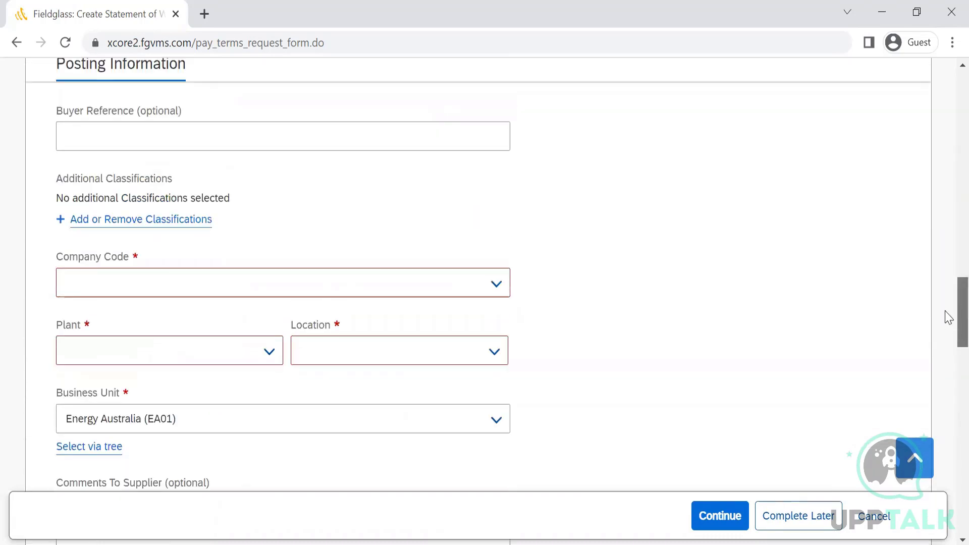
scroll(948, 317, "up", 6)
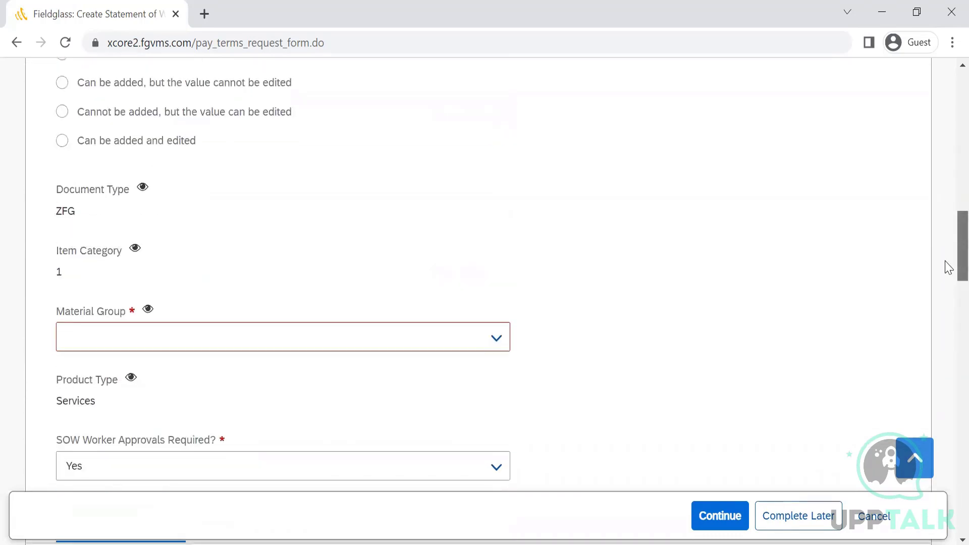
scroll(949, 253, "up", 7)
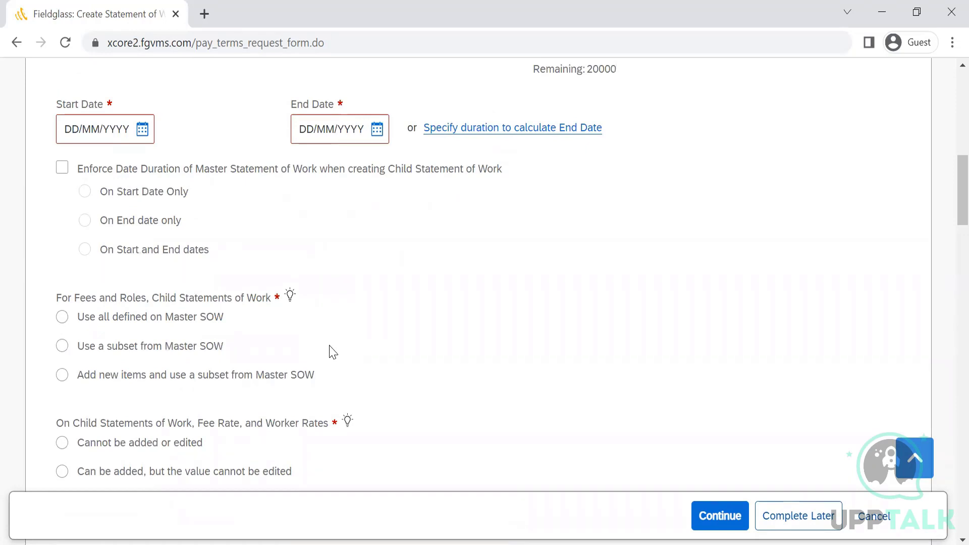
left_click(62, 317)
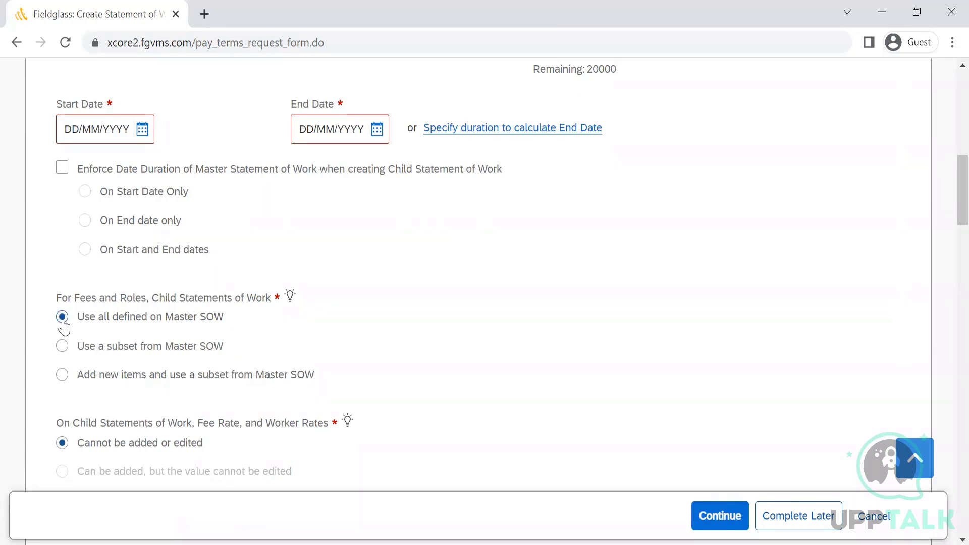
left_click(62, 347)
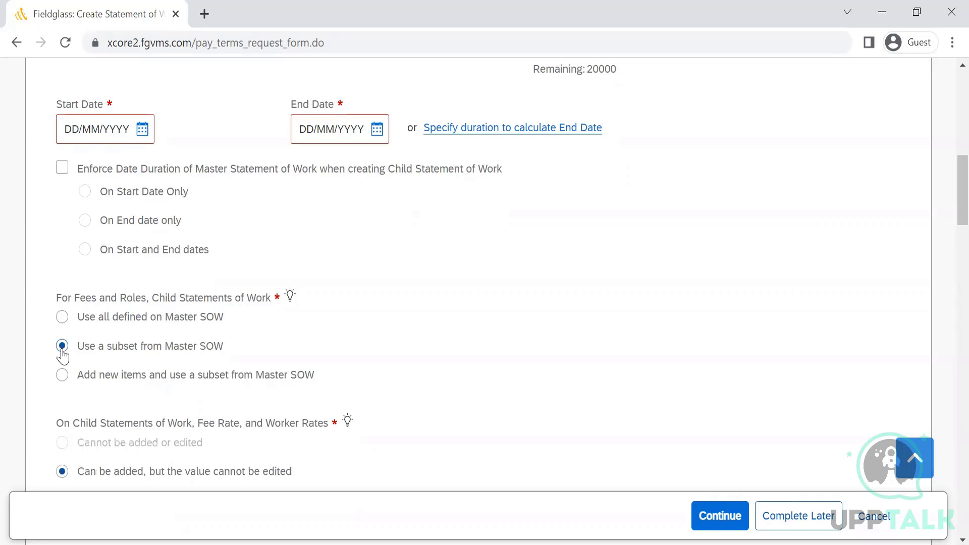
left_click(61, 318)
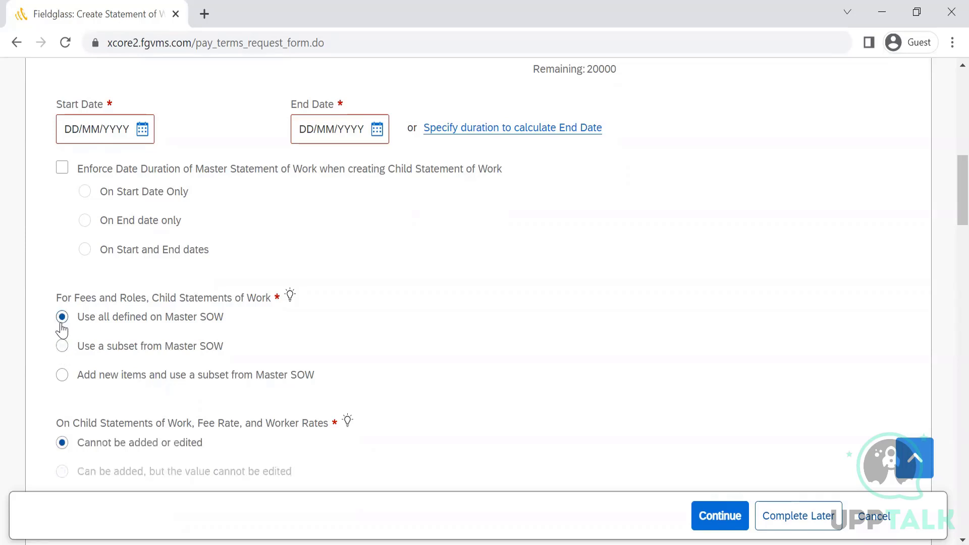
left_click(62, 352)
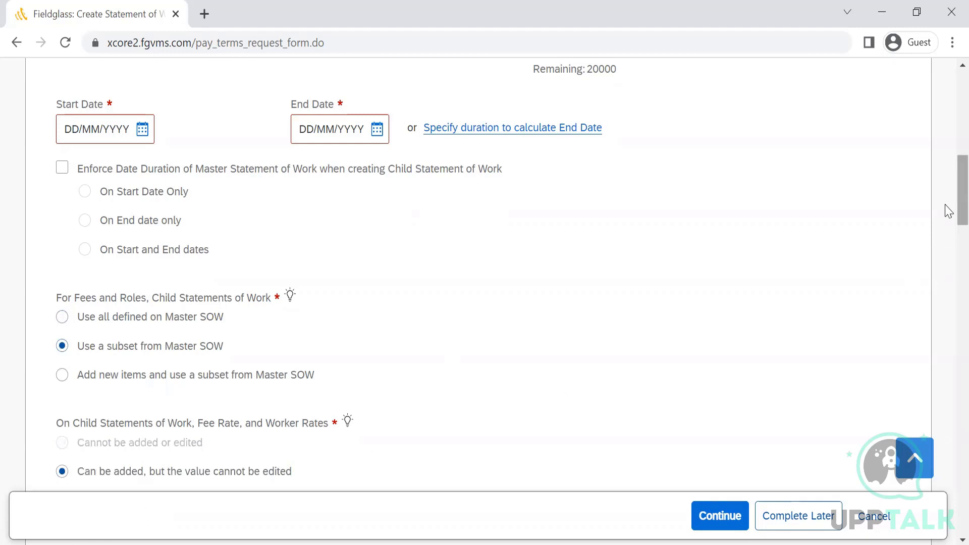
Cycle through all three child SOW fee and role options, checking the rate rules and finishing on "Add new items and use a subset from Master SOW".
scroll(949, 212, "down", 1)
scroll(948, 230, "down", 1)
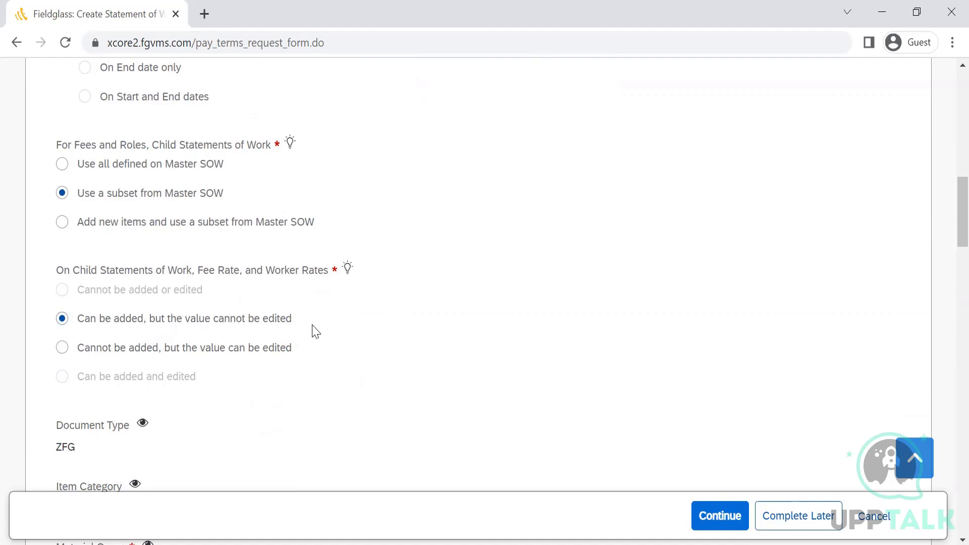
left_click(61, 164)
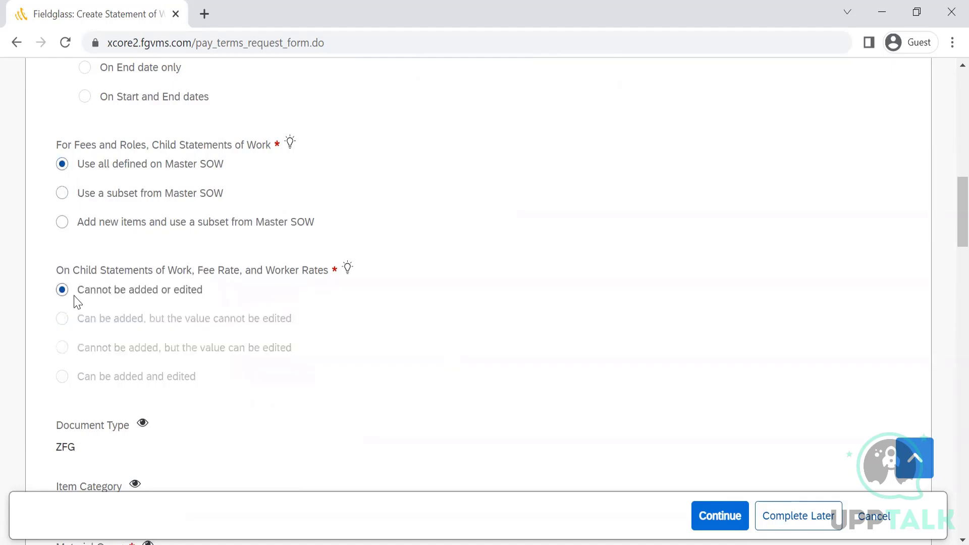
left_click(62, 193)
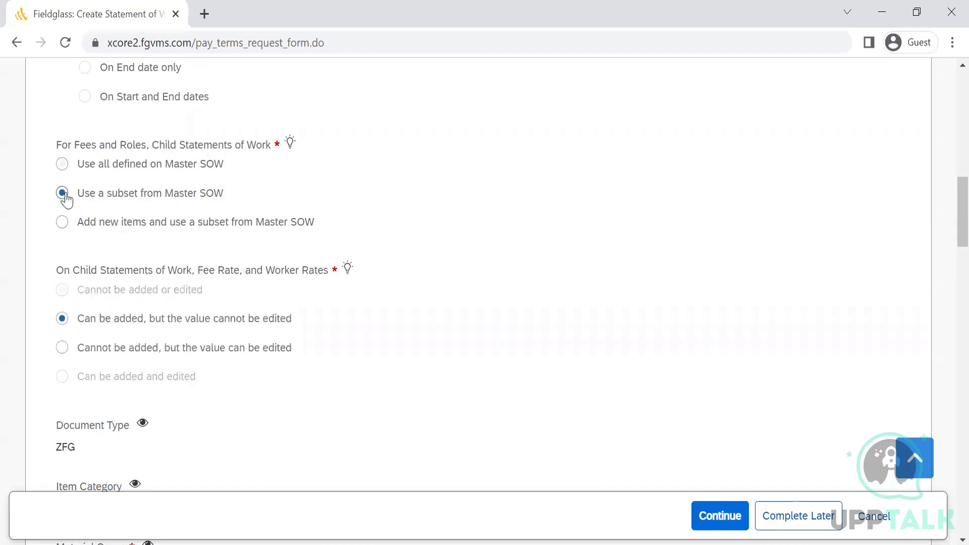
left_click(62, 222)
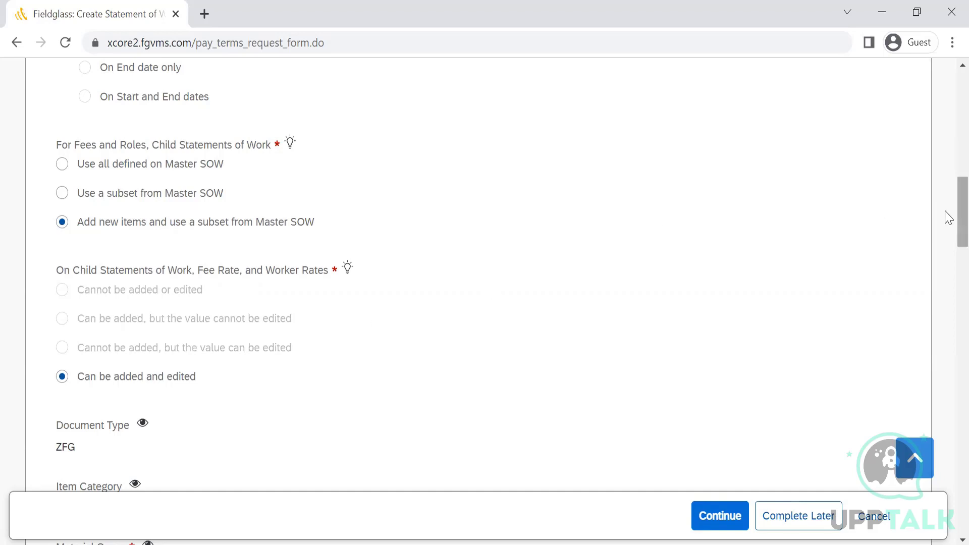
Cancel the Statement of Work details form and its setup to return to the home page.
scroll(948, 148, "up", 2)
scroll(947, 131, "up", 10)
scroll(947, 303, "down", 20)
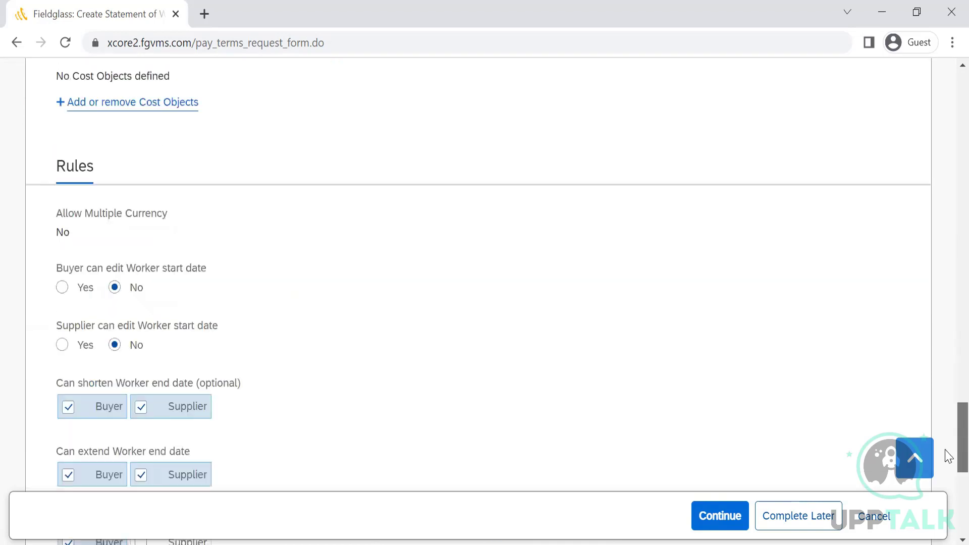
left_click(877, 519)
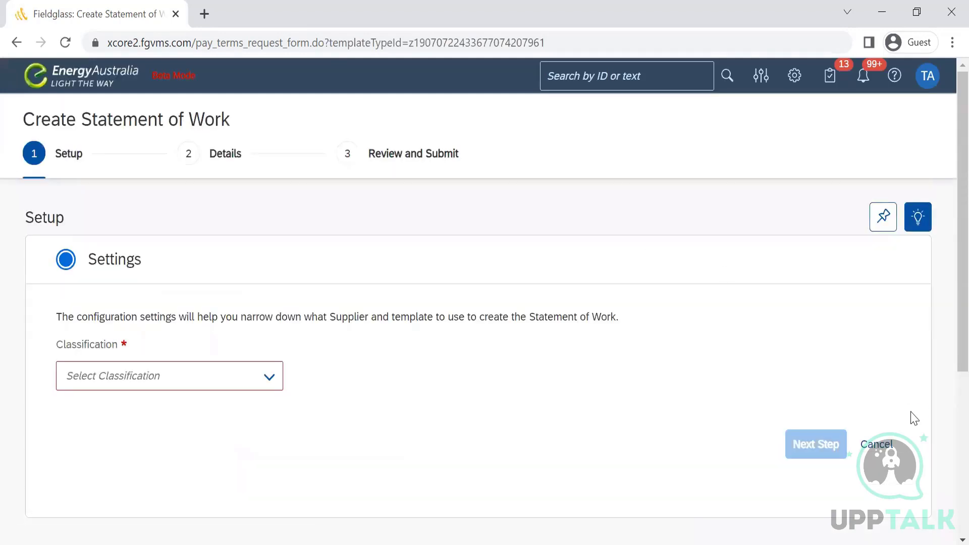
left_click(877, 444)
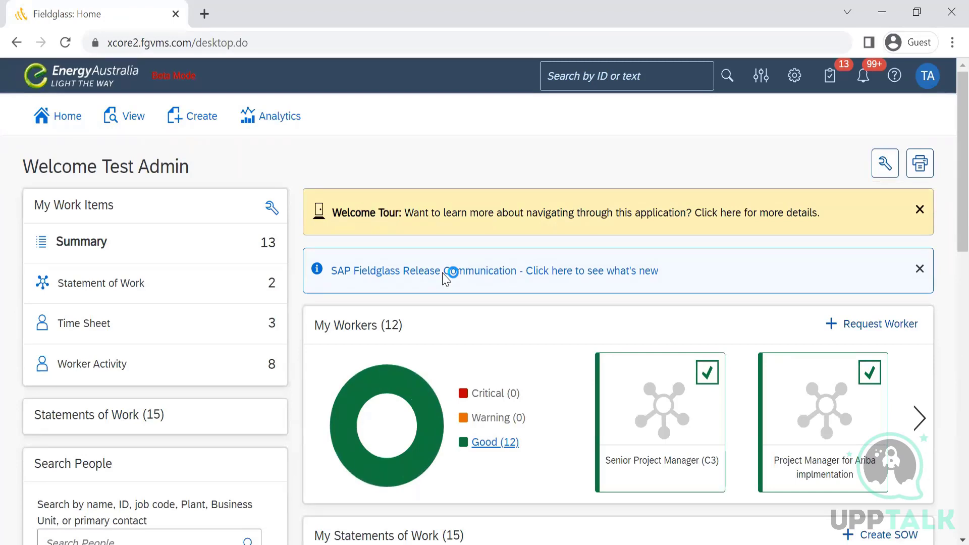
Open Admin Configuration and review the Services section items from Clause Library to Schedule Library.
left_click(802, 87)
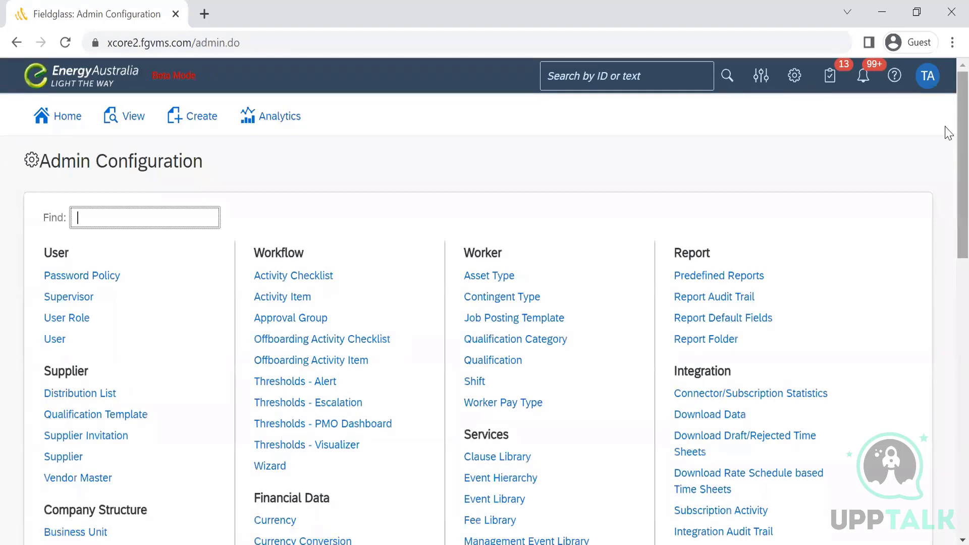
scroll(946, 162, "down", 5)
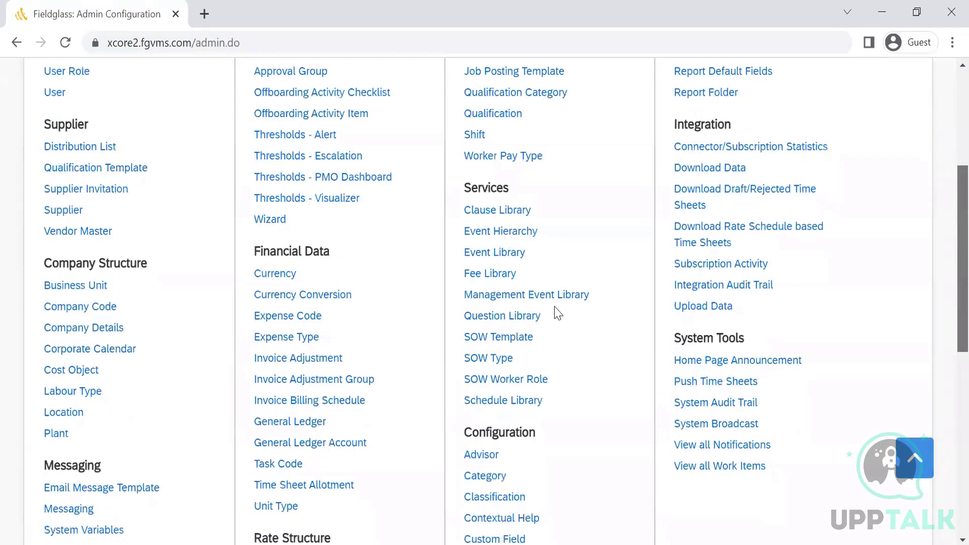
left_click_drag(555, 398, 461, 202)
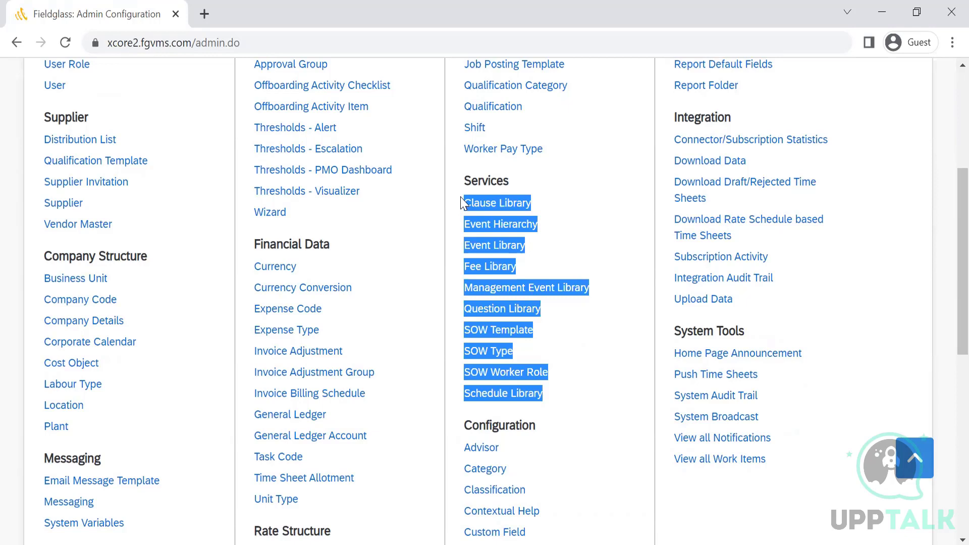
left_click(597, 197)
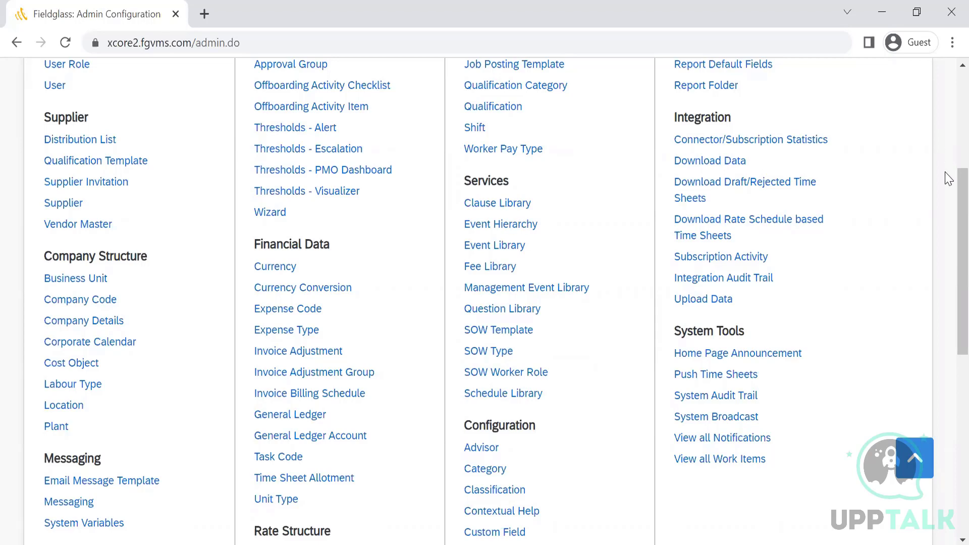
Examine the Worker section of Admin Configuration alongside the Services section.
left_click_drag(949, 249, 948, 198)
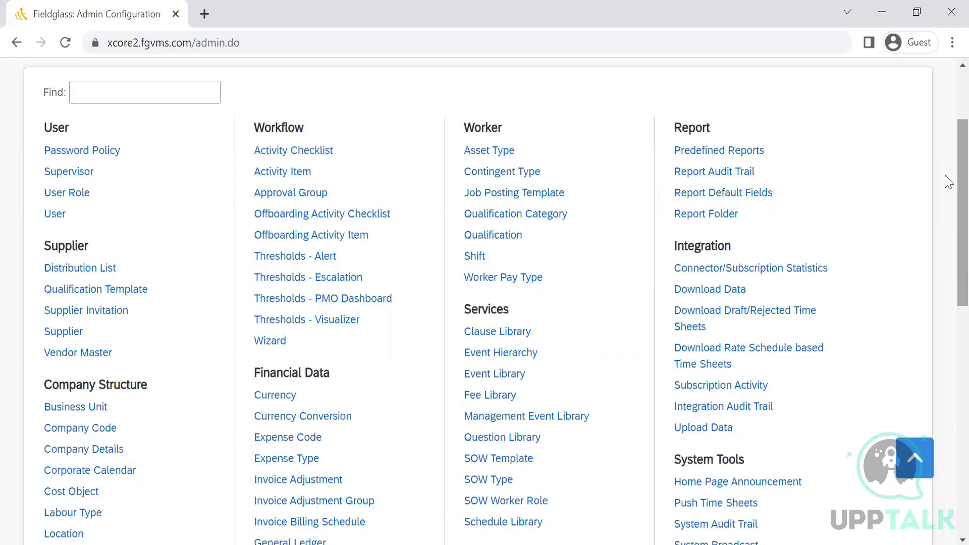
double_click(477, 130)
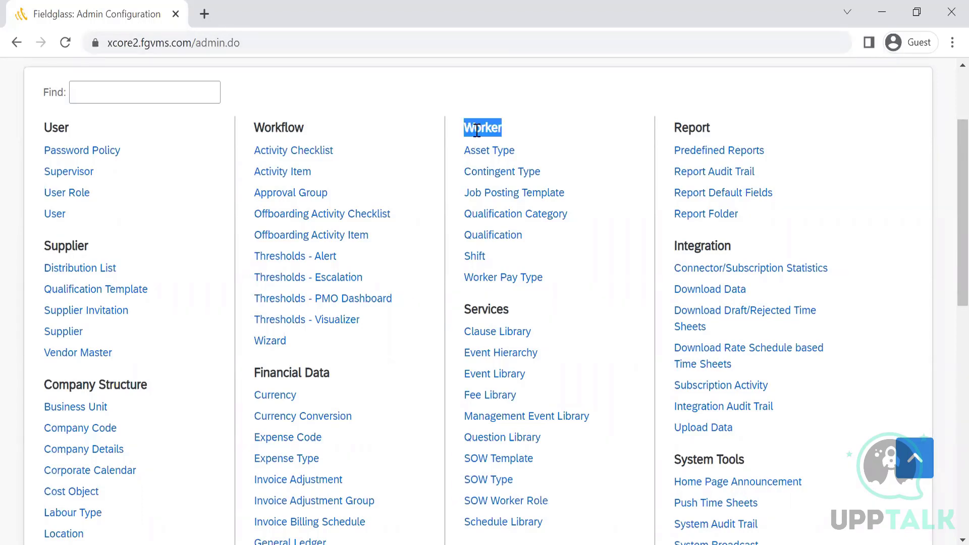
left_click(609, 153)
scroll(948, 181, "down", 1)
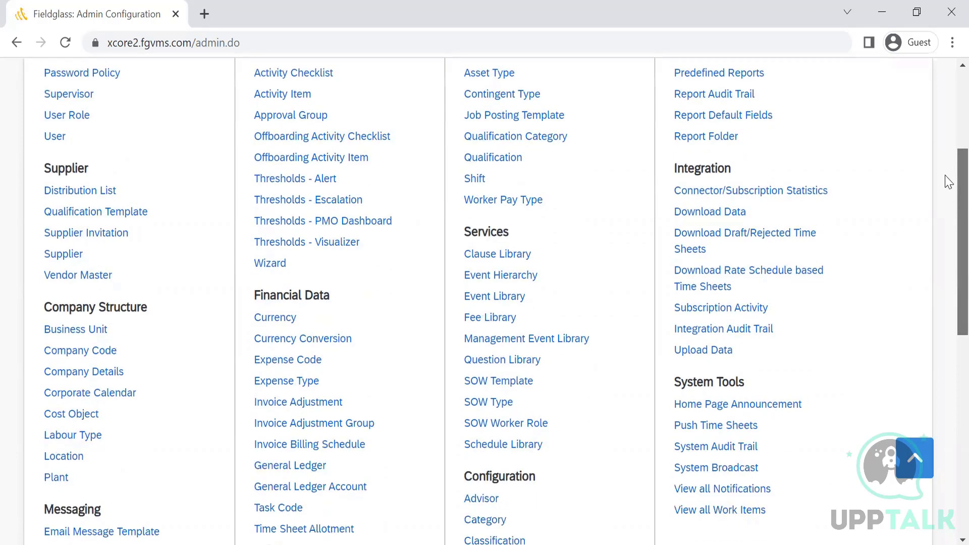
scroll(947, 181, "up", 1)
scroll(947, 182, "down", 1)
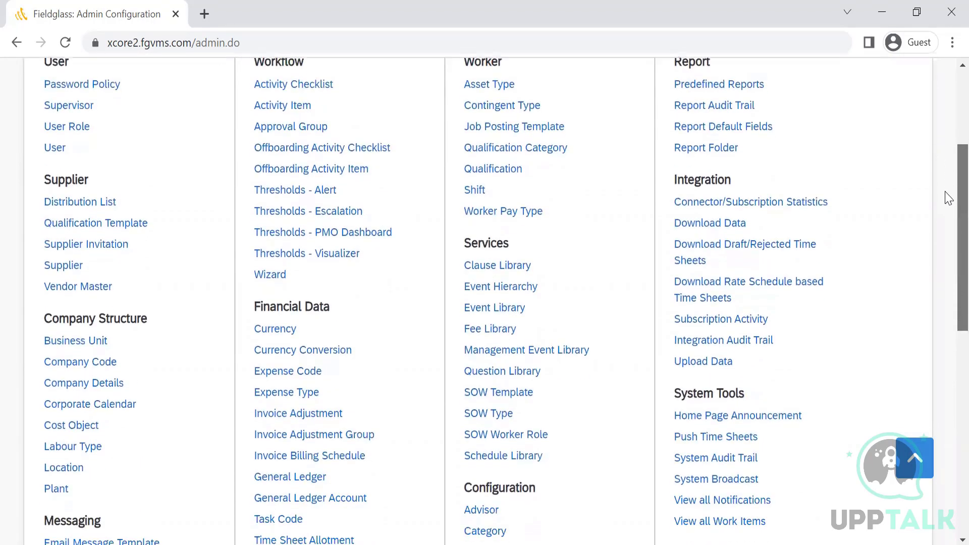
Look through the remaining Admin Configuration groups, including Rate Structure, Configuration, Messaging and System Tools, and return to the Worker section.
scroll(949, 199, "down", 5)
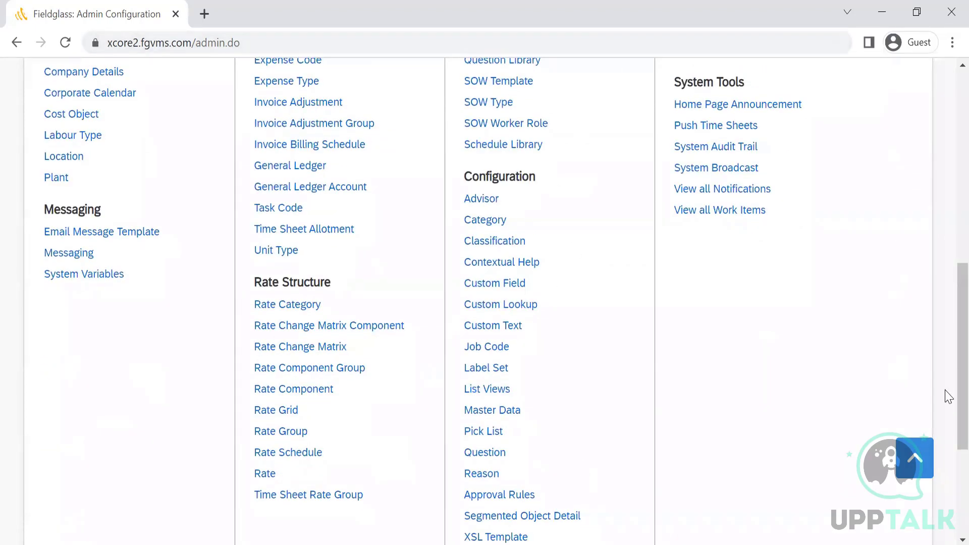
scroll(949, 357, "up", 2)
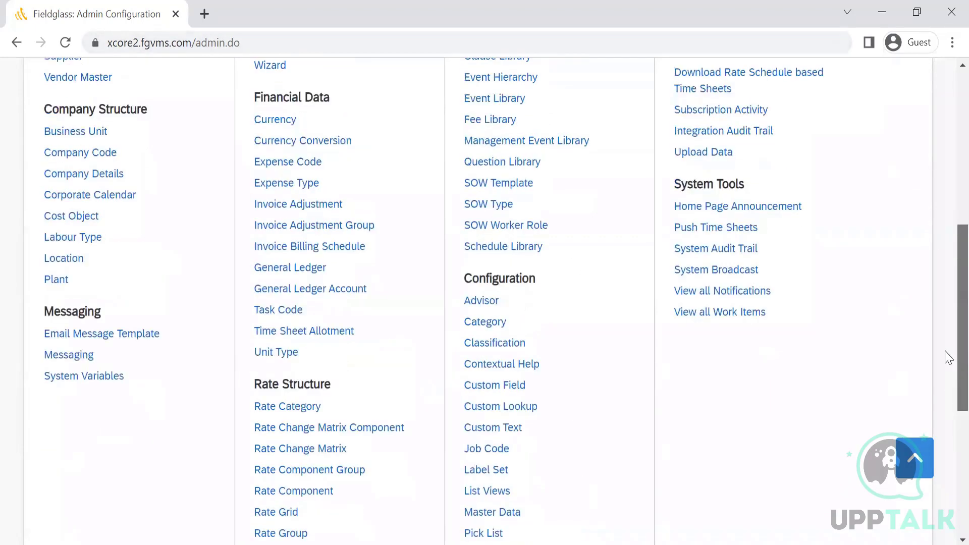
scroll(949, 354, "up", 1)
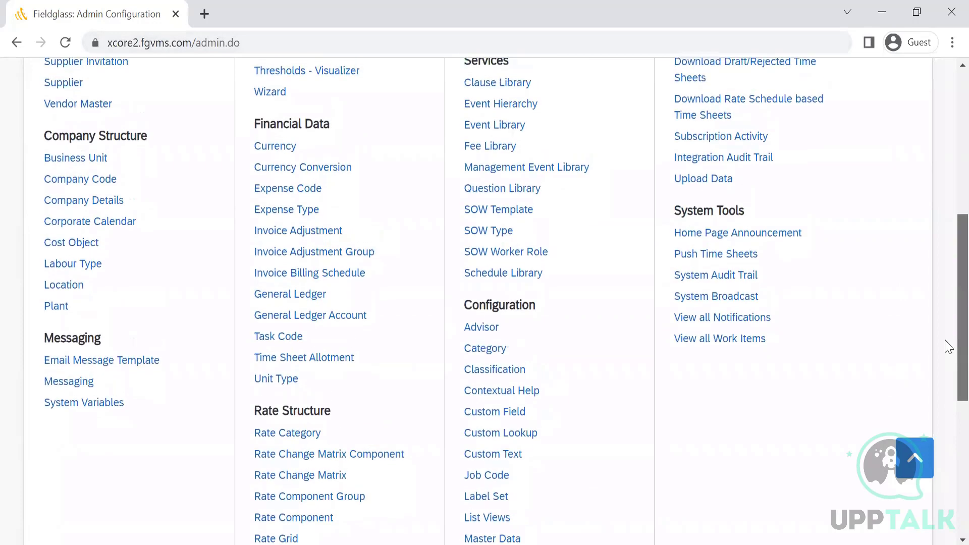
scroll(948, 301, "up", 2)
scroll(948, 261, "up", 1)
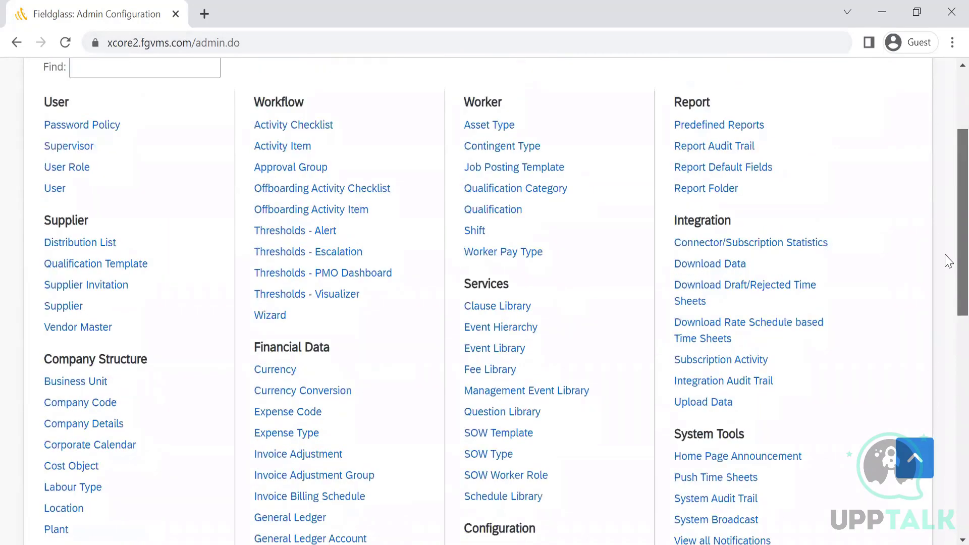
scroll(946, 245, "up", 1)
scroll(946, 267, "down", 2)
scroll(948, 268, "up", 1)
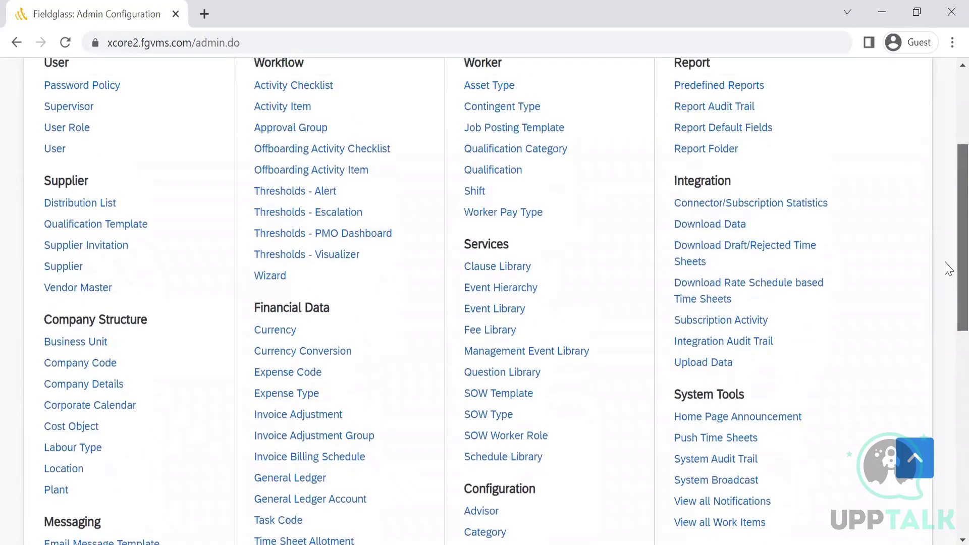
scroll(949, 262, "up", 1)
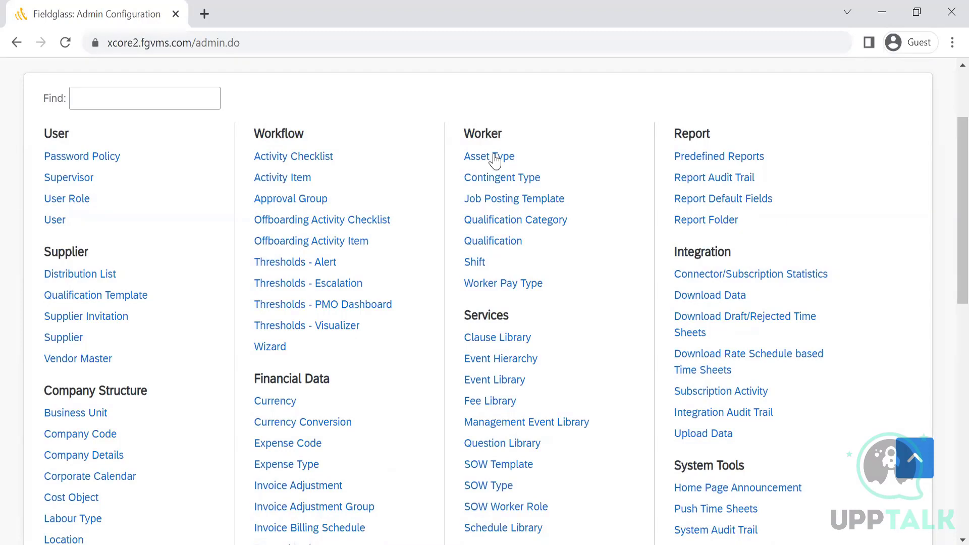
Open the Classic contingent type from the Worker section's Contingent Type list and view its Job Posting Template Configuration.
left_click(486, 185)
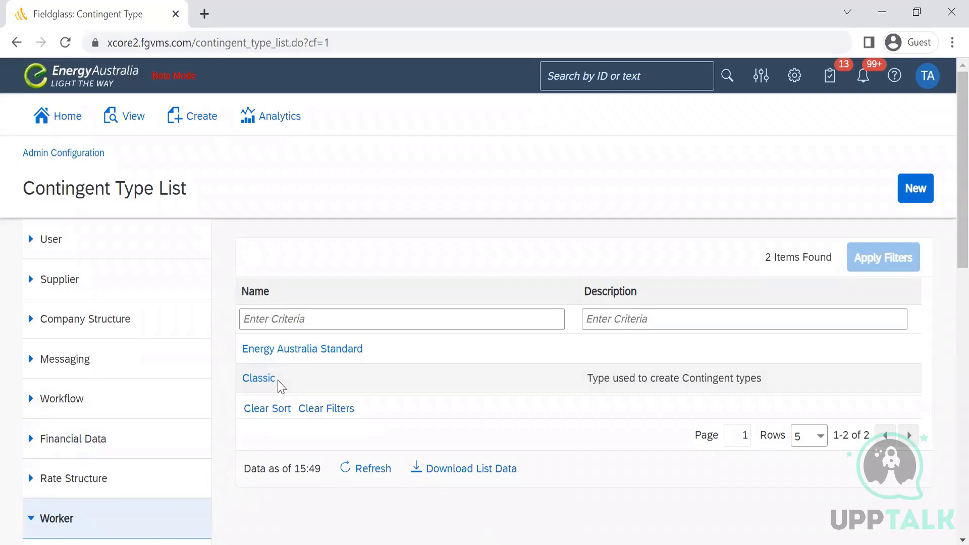
left_click(265, 381)
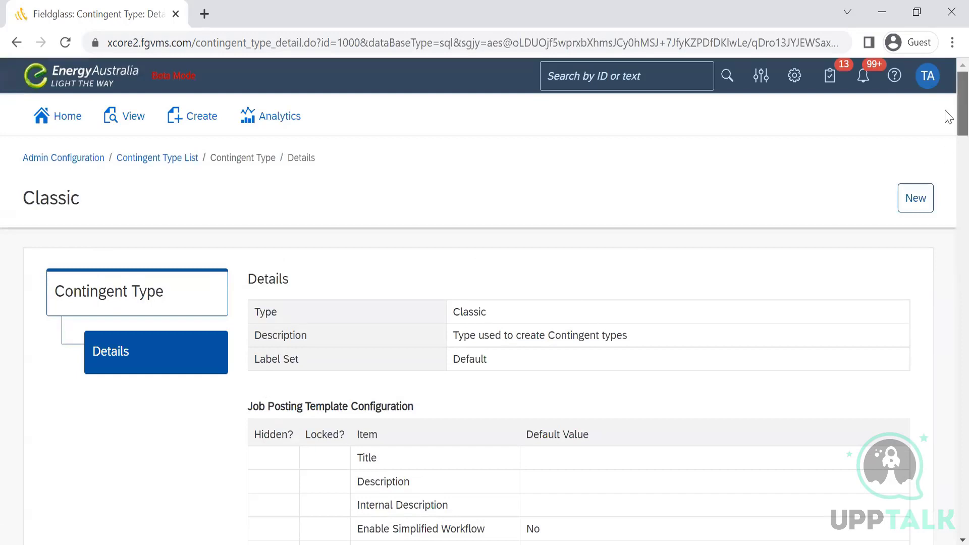
scroll(949, 121, "down", 2)
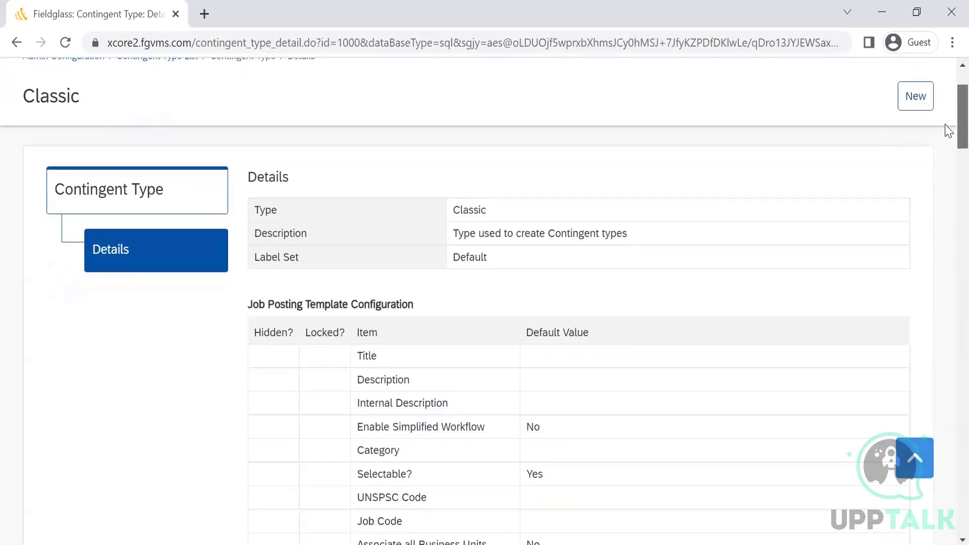
scroll(949, 131, "down", 2)
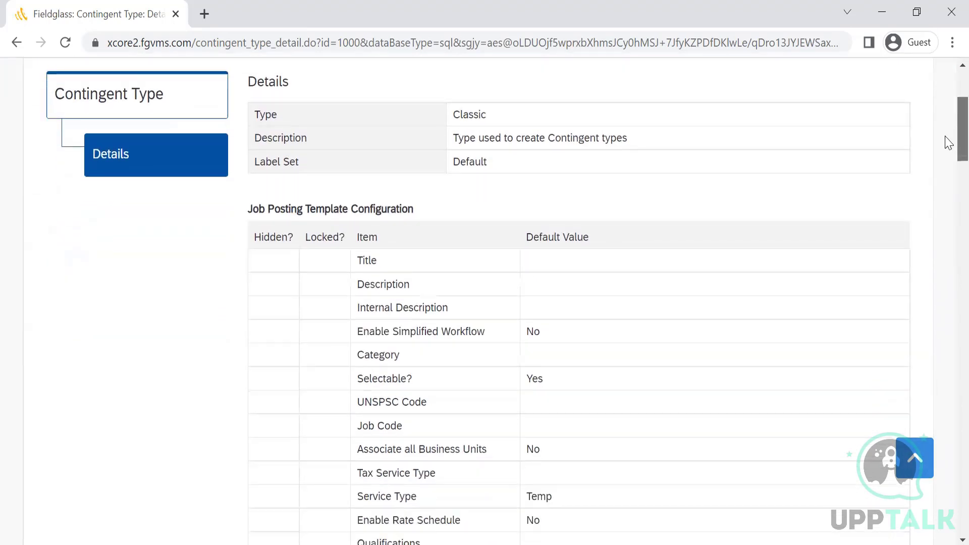
scroll(947, 145, "down", 1)
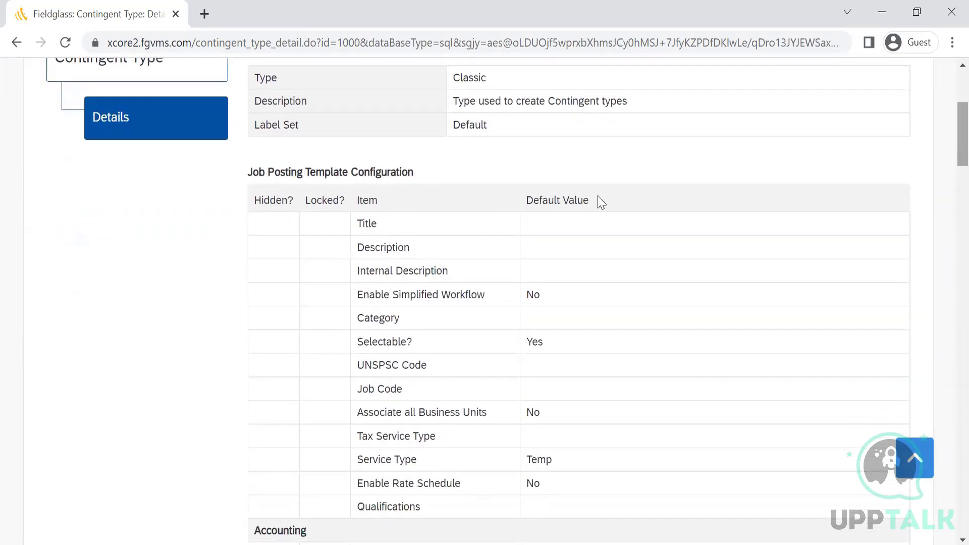
Review the Job Posting Template Configuration items from Title to Qualifications.
left_click_drag(427, 177, 238, 185)
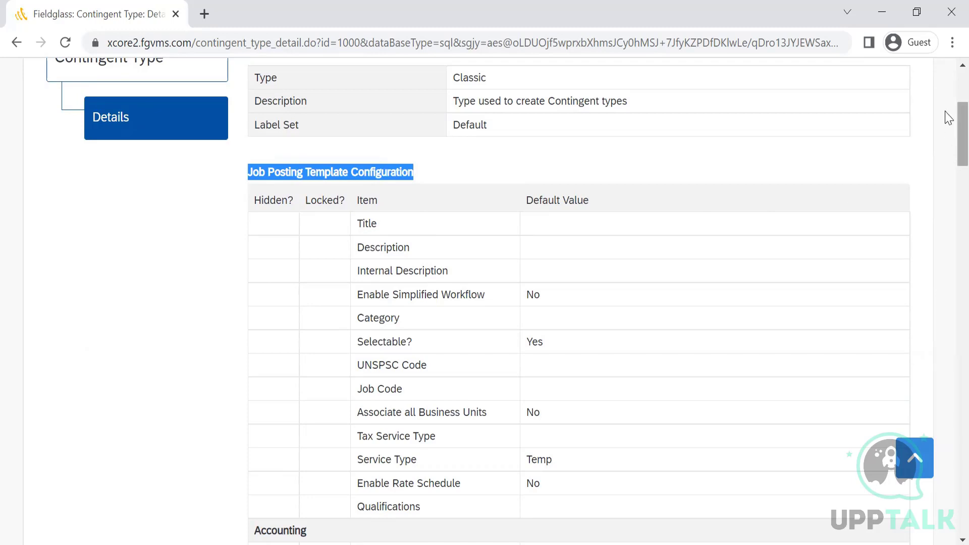
scroll(949, 123, "down", 2)
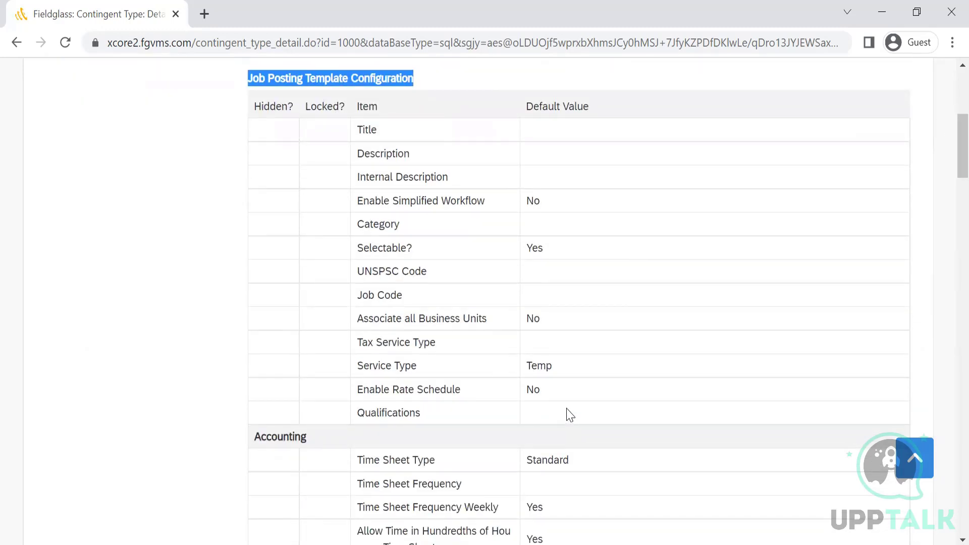
left_click_drag(571, 415, 356, 134)
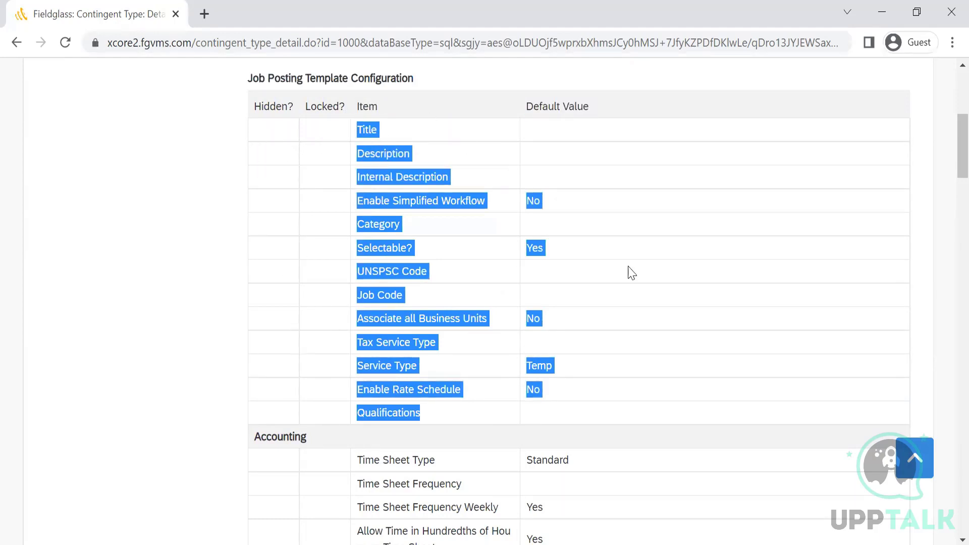
left_click(696, 329)
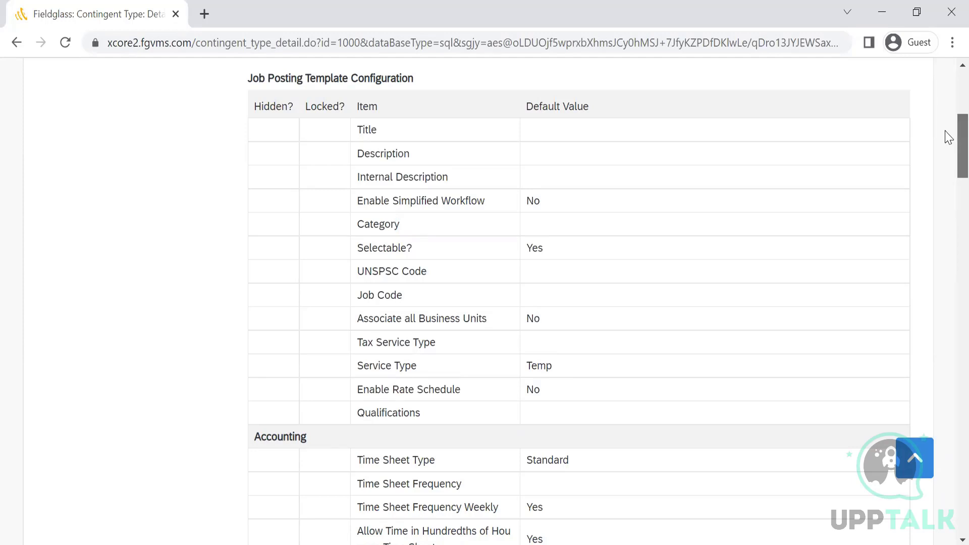
Examine the Accounting items and their default values, from Time Sheet Type to Use Rate Change Matrix.
scroll(948, 134, "down", 7)
scroll(949, 182, "up", 1)
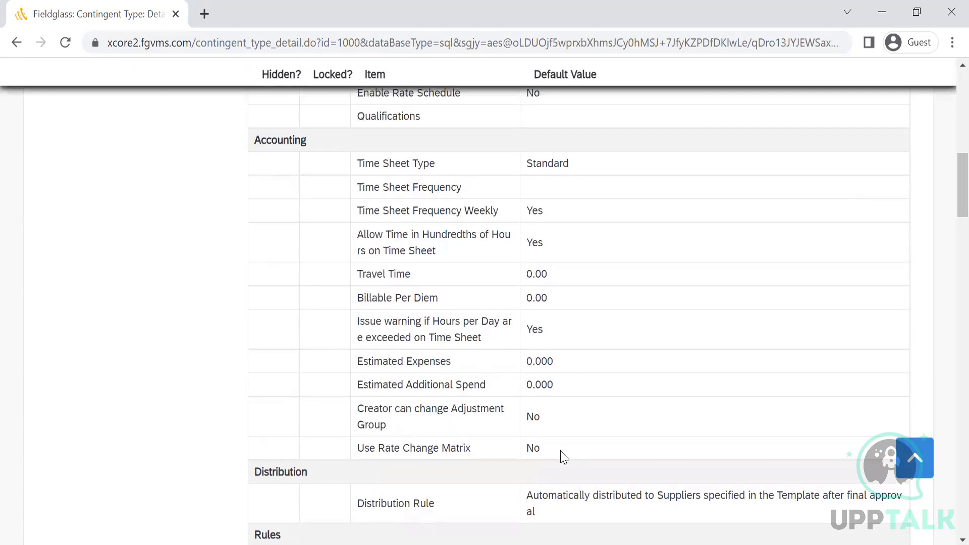
left_click_drag(562, 455, 356, 167)
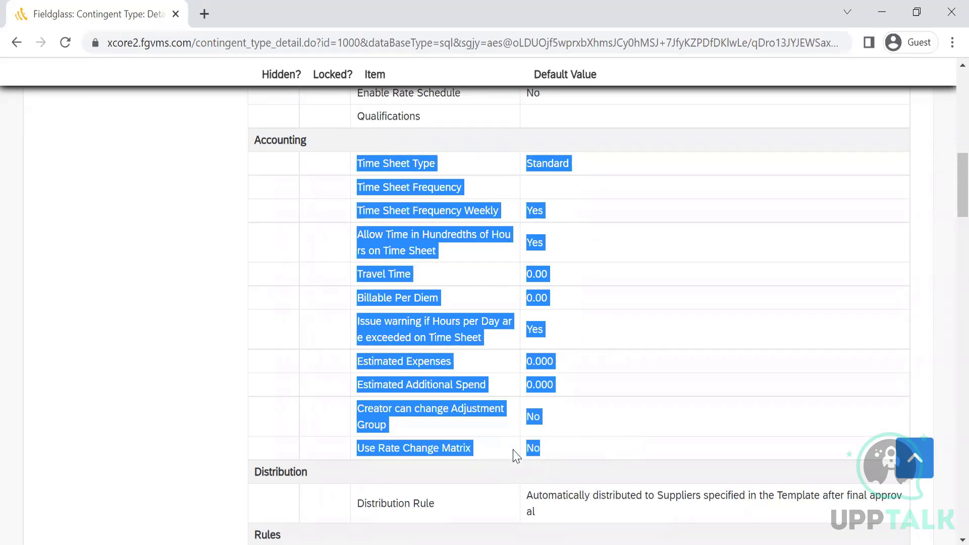
left_click(597, 435)
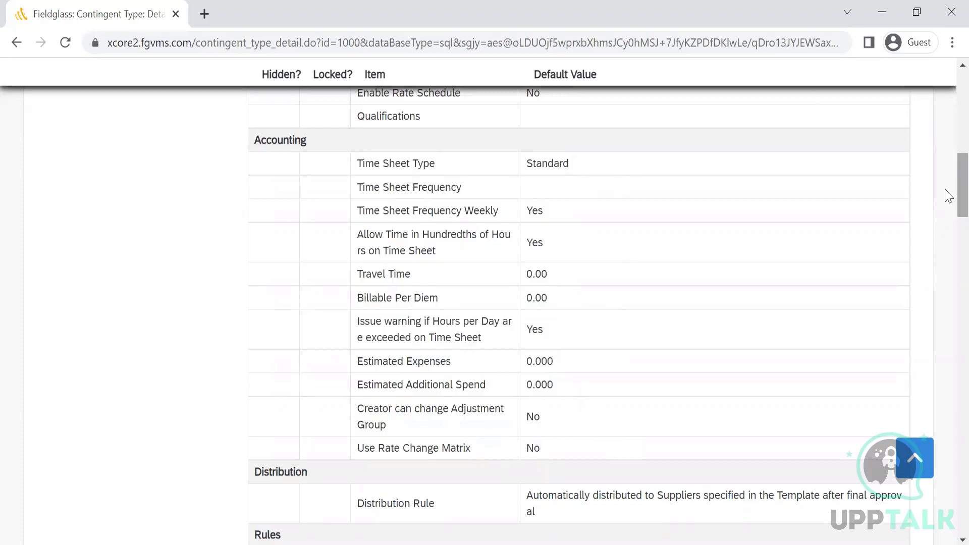
Read the Distribution Rule and its default value in the Distribution section.
scroll(947, 202, "down", 3)
scroll(948, 217, "down", 1)
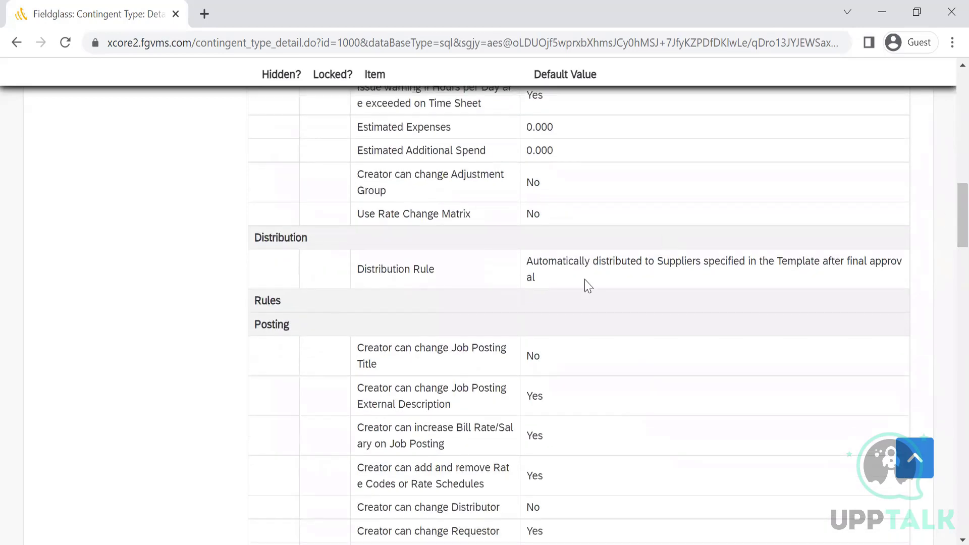
left_click_drag(508, 272, 362, 271)
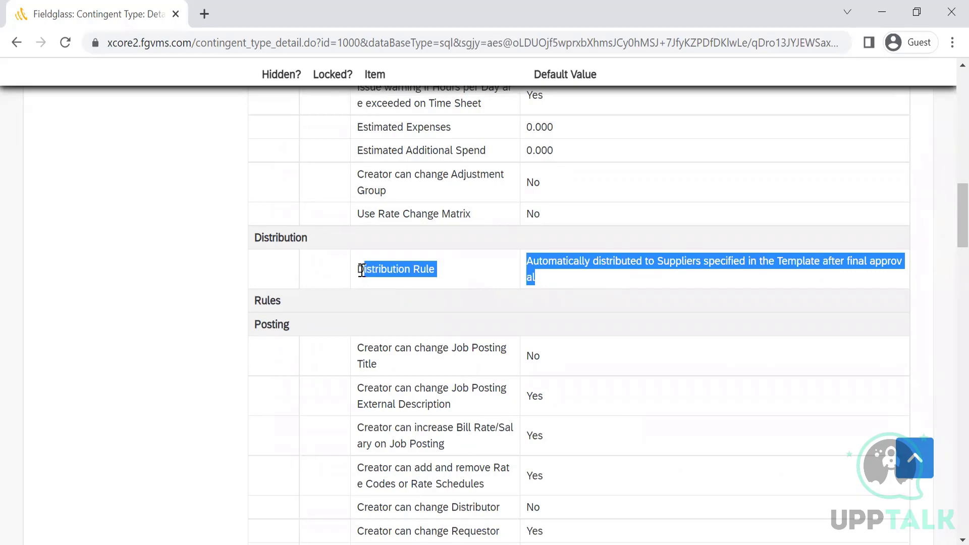
left_click_drag(362, 270, 340, 273)
left_click(340, 273)
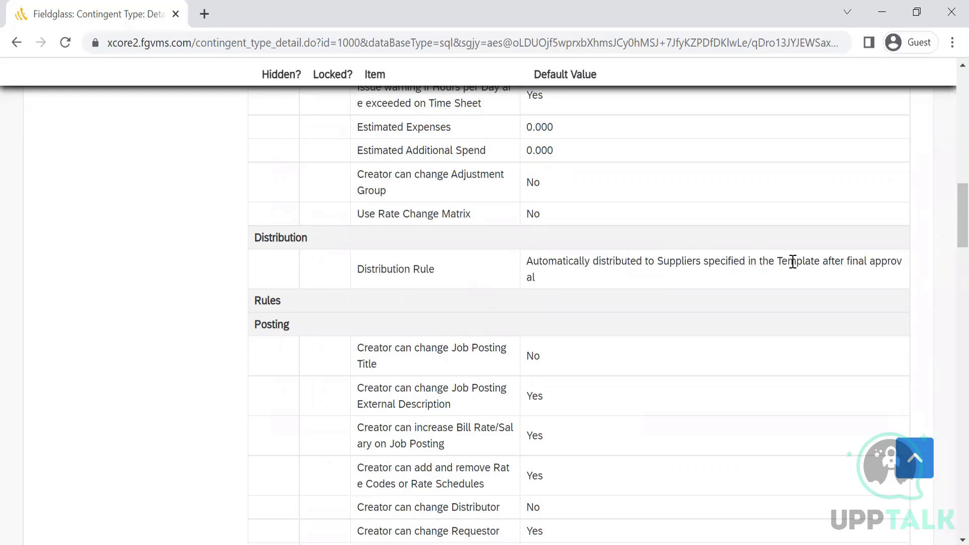
Inspect the default value, locked marker and hidden marker of Allow Supplier Visibility of Total Positions Filled.
left_click_drag(949, 216, 948, 305)
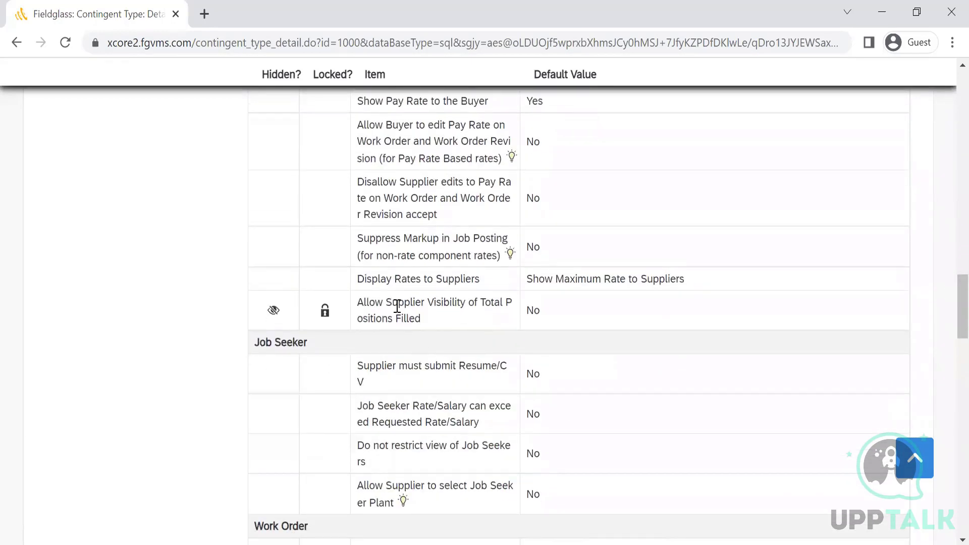
left_click_drag(431, 325, 352, 307)
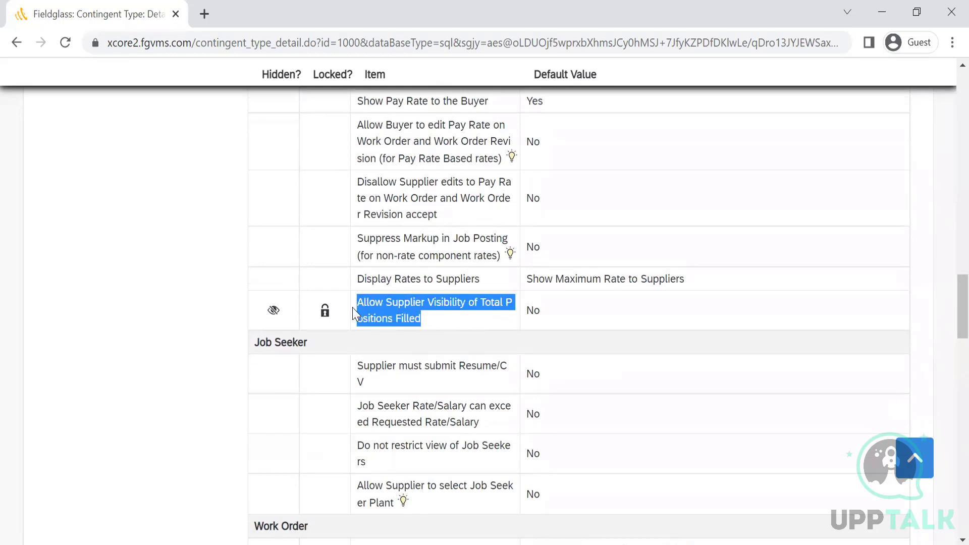
double_click(533, 309)
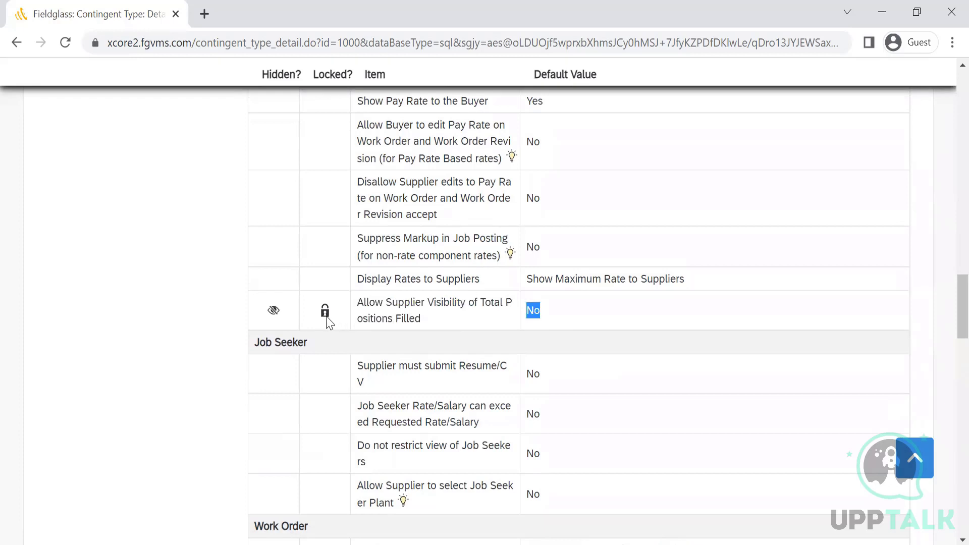
mouse_move(324, 319)
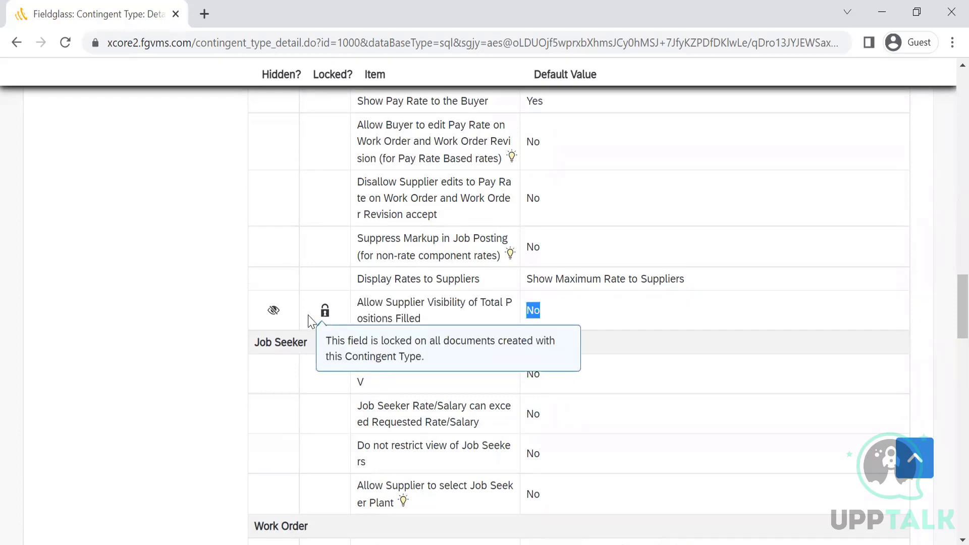
mouse_move(274, 319)
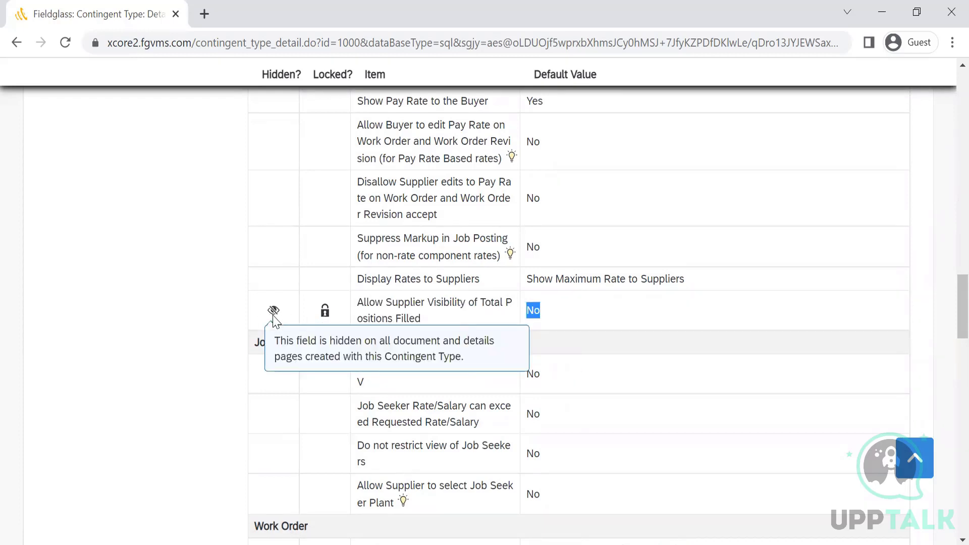
left_click(697, 311)
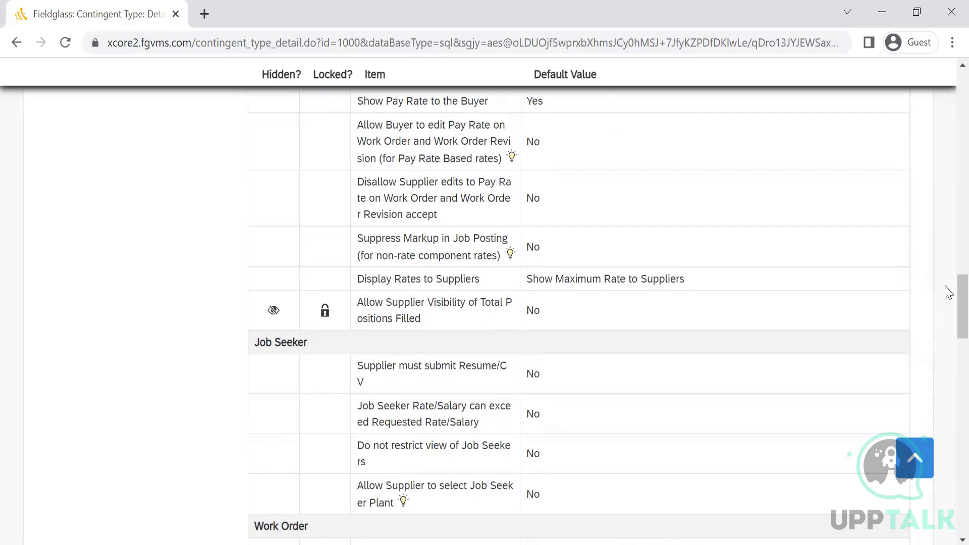
Look through the Job Seeker, Work Order, Time / Expense and Auto Invoice settings of the contingent type.
scroll(948, 318, "down", 3)
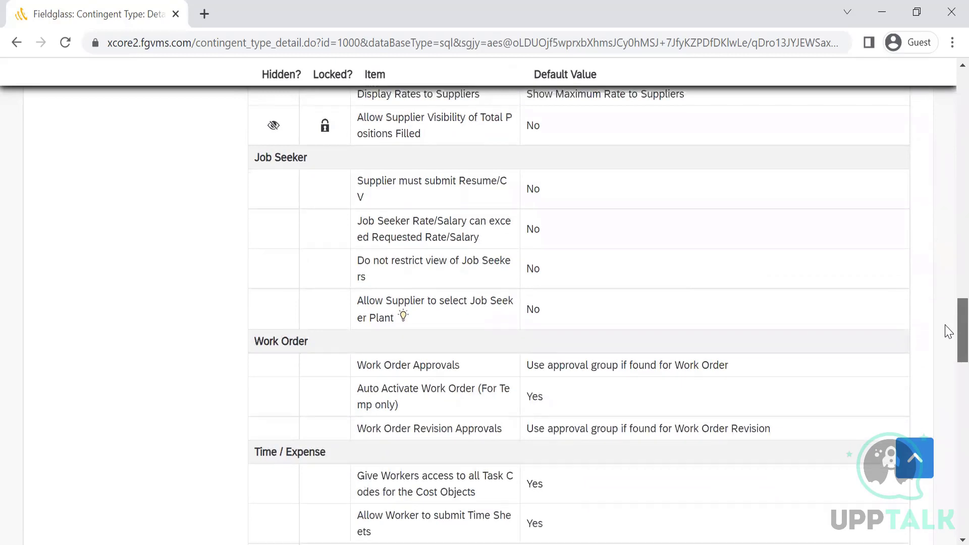
scroll(948, 330, "down", 2)
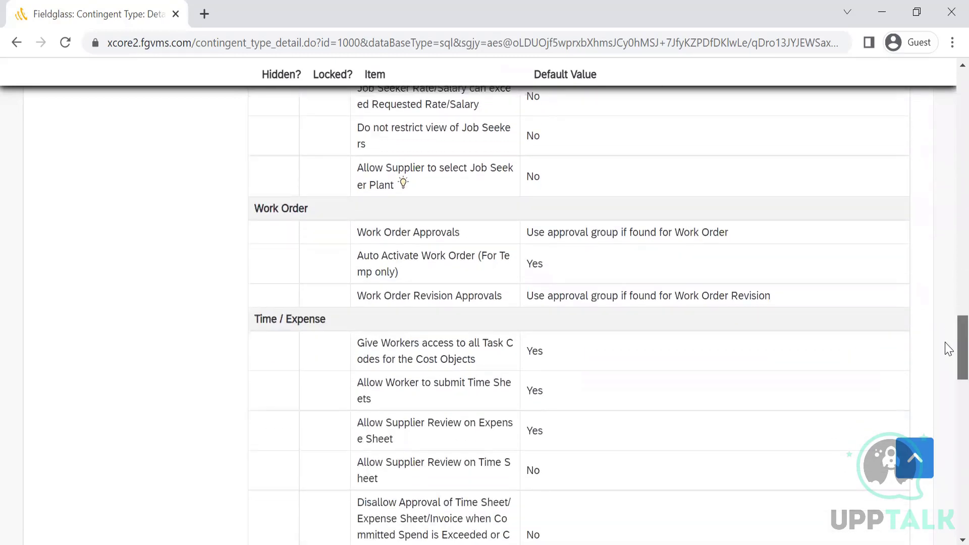
scroll(949, 354, "down", 3)
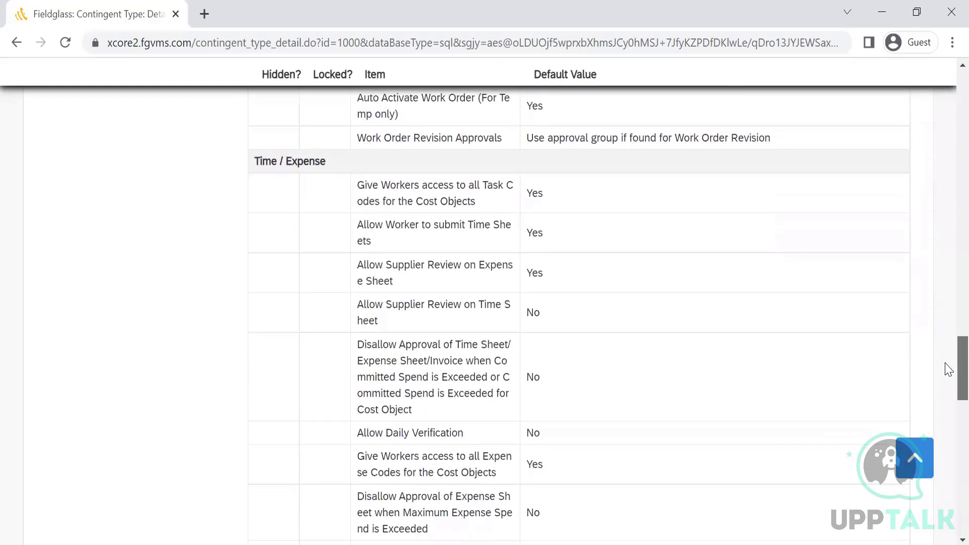
scroll(949, 374, "down", 1)
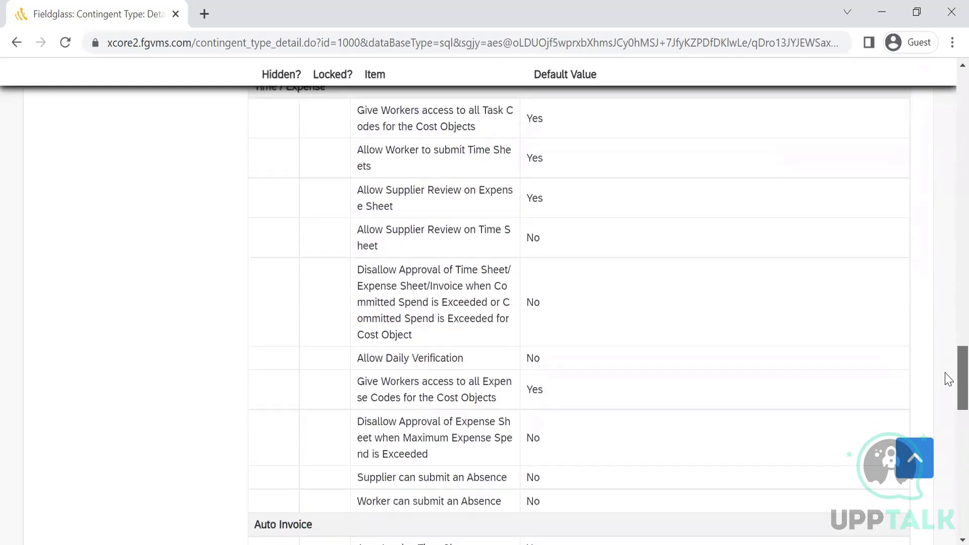
scroll(948, 385, "down", 5)
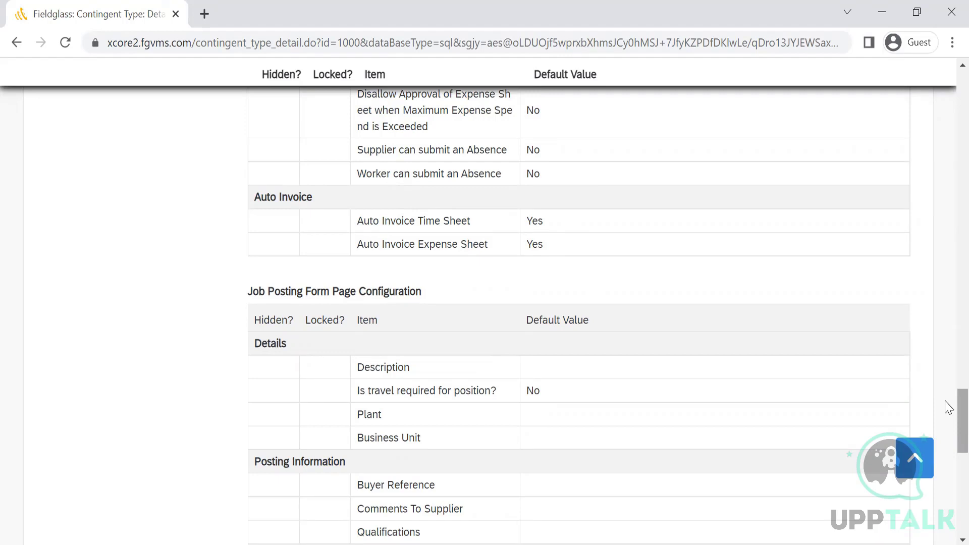
Review the Details items of the Job Posting Form Page Configuration, particularly Description and Business Unit.
scroll(949, 409, "down", 1)
scroll(949, 411, "down", 3)
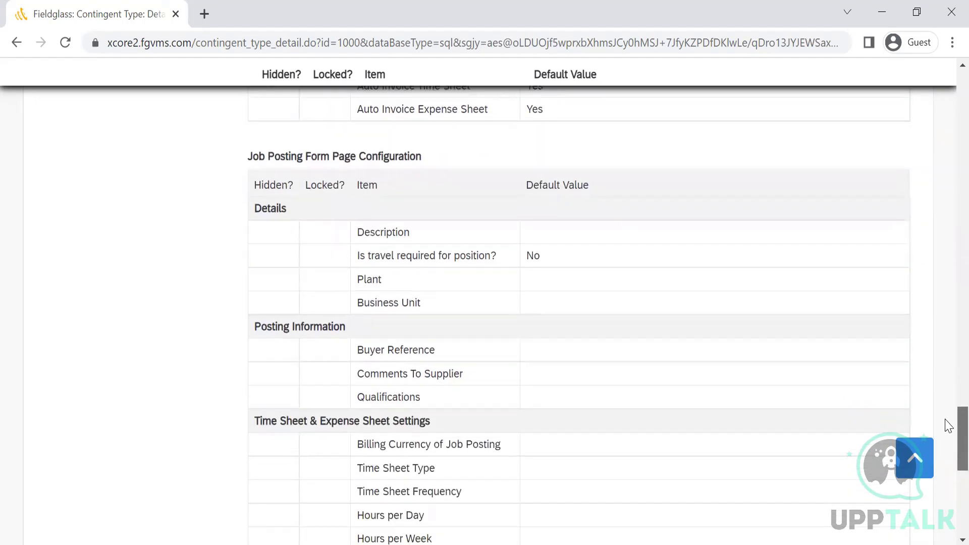
scroll(949, 426, "down", 1)
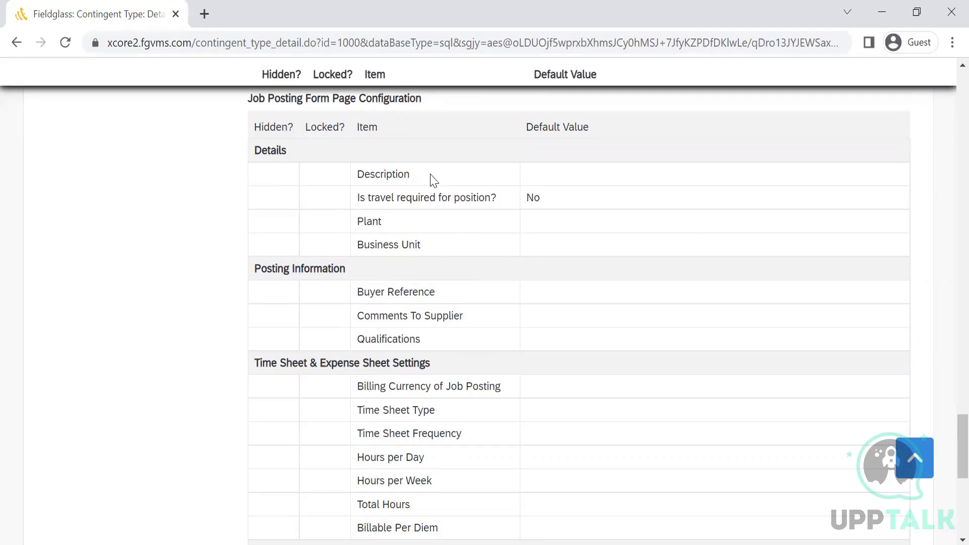
double_click(399, 172)
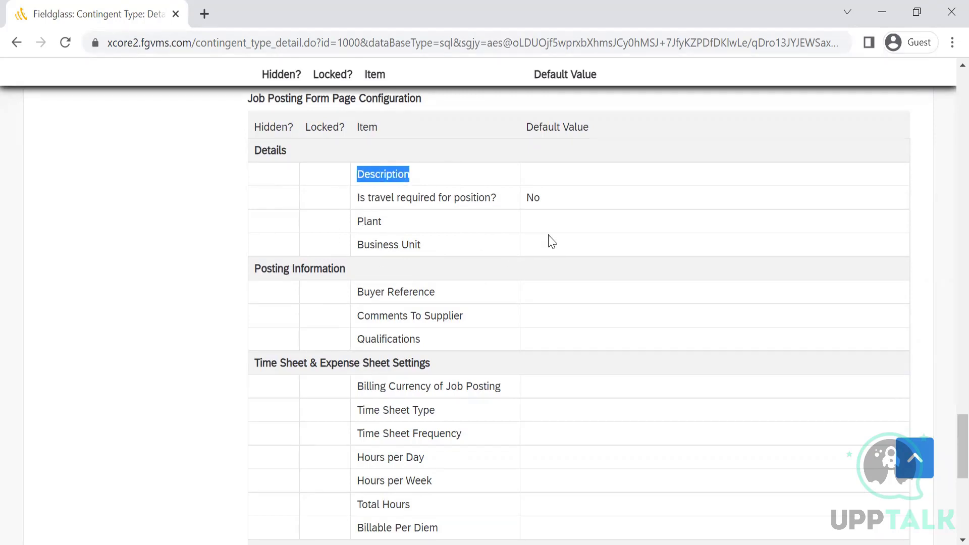
left_click(542, 172)
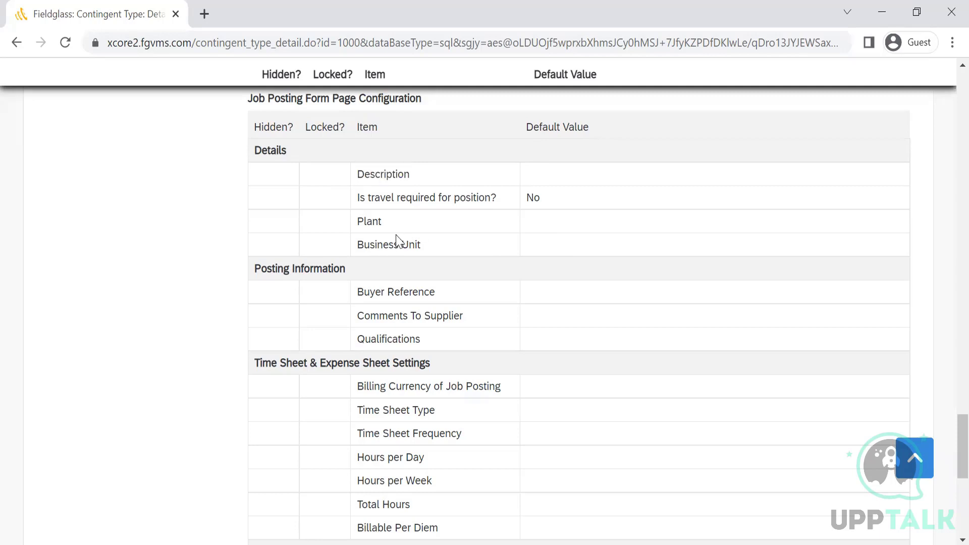
left_click_drag(441, 251, 332, 250)
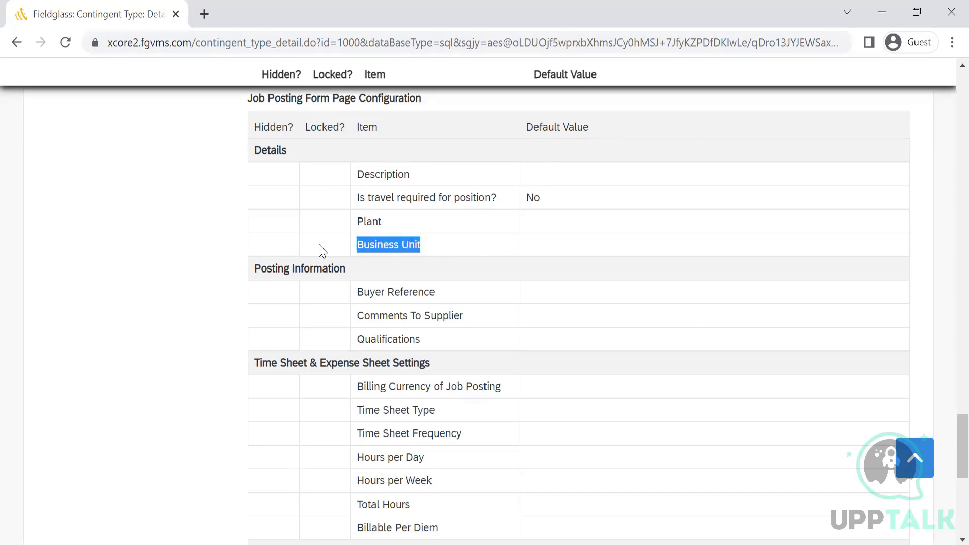
left_click(566, 255)
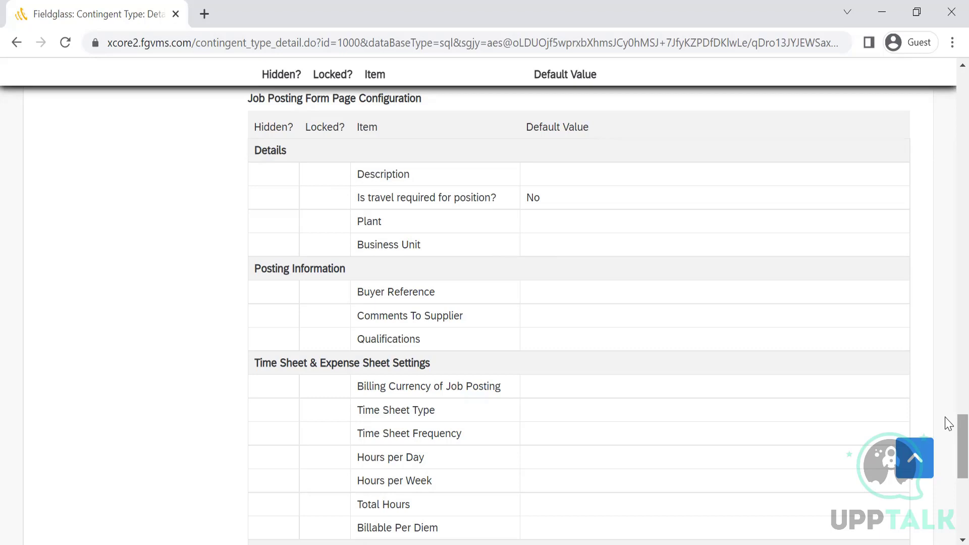
Examine the Time Sheet & Expense Sheet Settings items and the remaining Job Posting Form Page sections, and return toward the page's beginning.
scroll(949, 430, "down", 3)
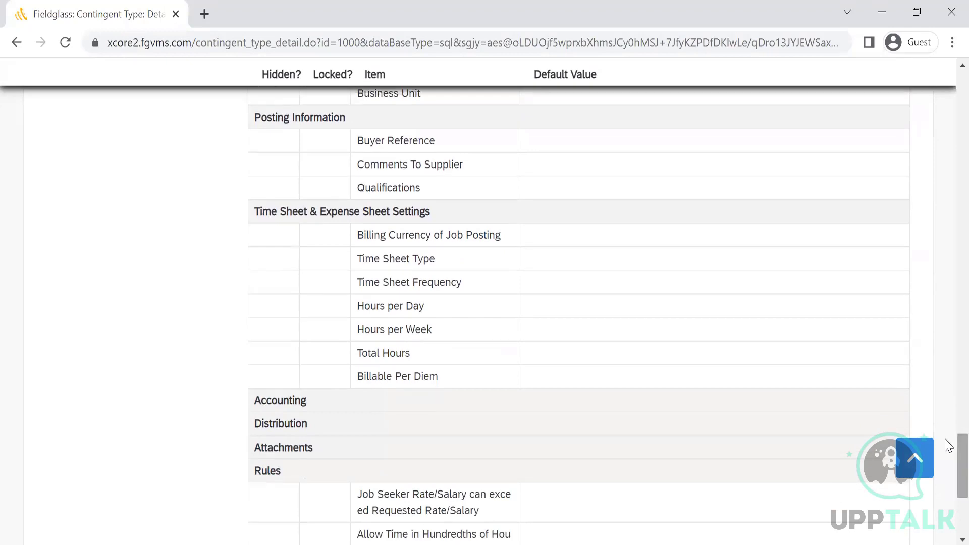
left_click_drag(439, 377, 347, 233)
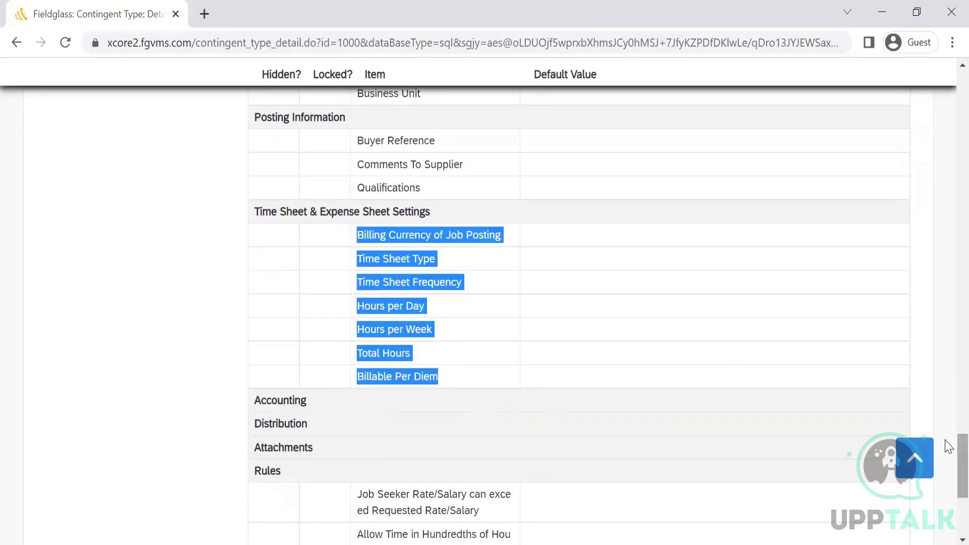
scroll(950, 459, "down", 1)
scroll(946, 468, "down", 3)
scroll(945, 234, "up", 20)
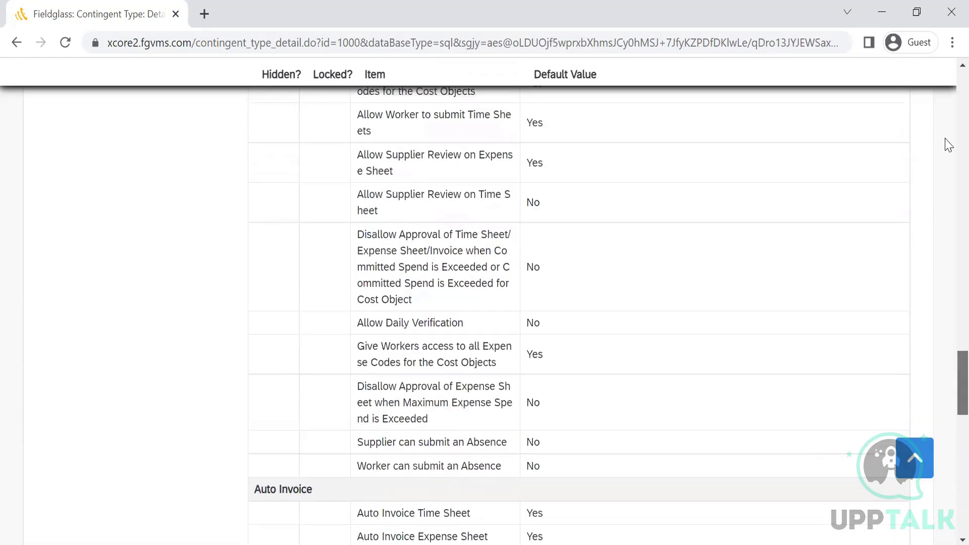
Look through the Classic contingent type's template settings again, then review the Job Posting Form Page Configuration sections from Details through Rules.
scroll(949, 88, "up", 20)
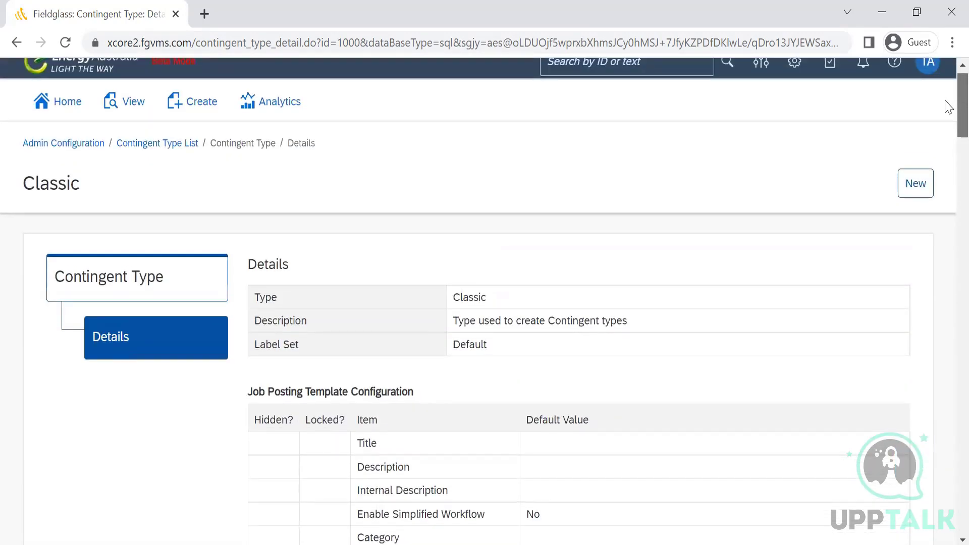
scroll(948, 135, "down", 4)
scroll(949, 136, "down", 20)
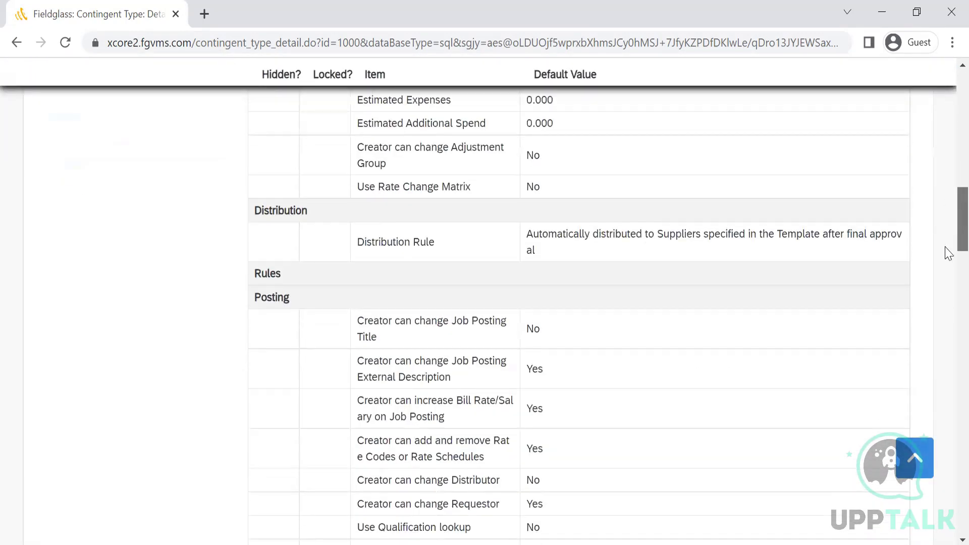
scroll(950, 268, "down", 15)
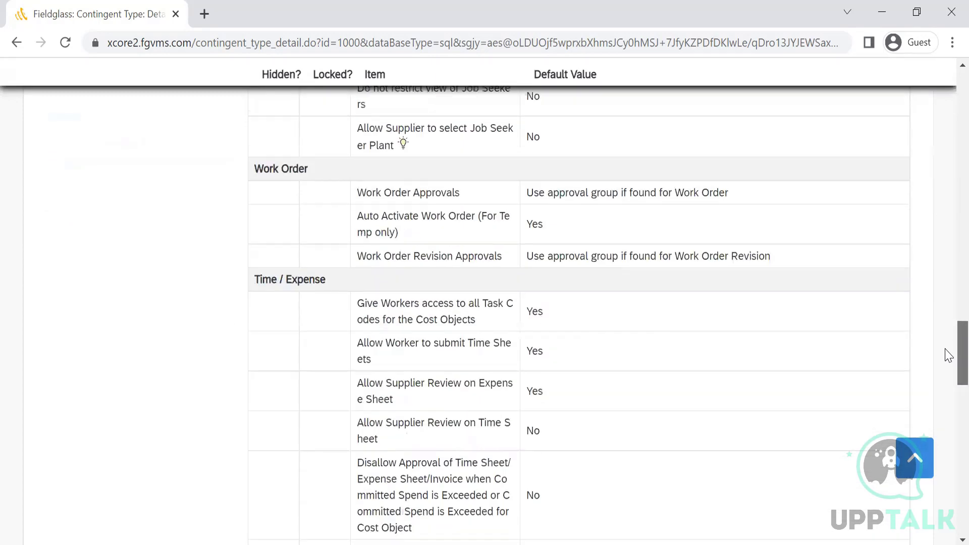
scroll(949, 388, "down", 9)
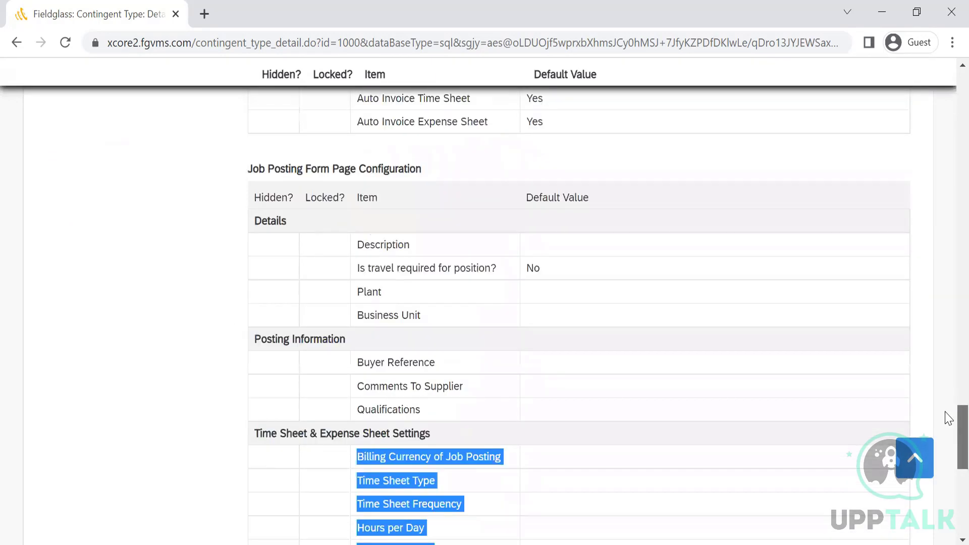
scroll(950, 419, "down", 1)
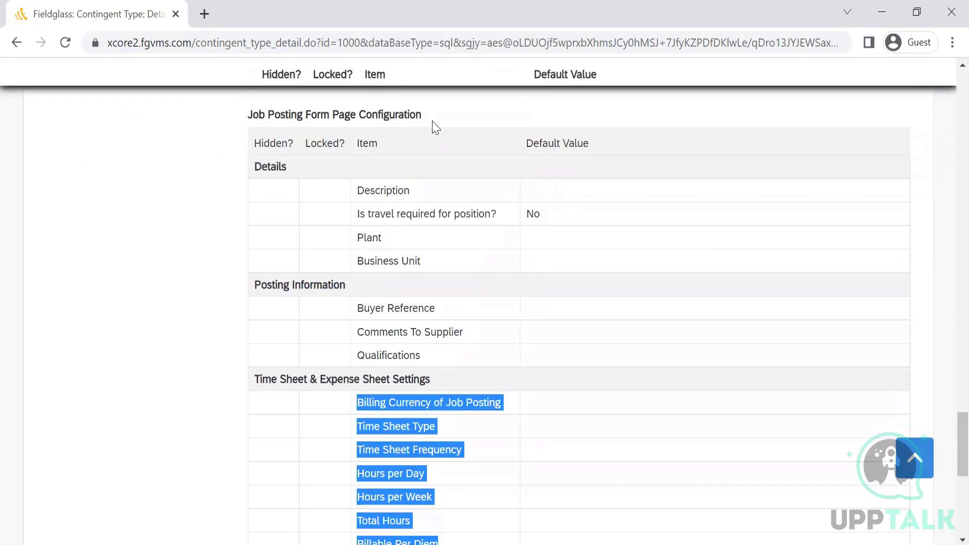
left_click_drag(432, 126, 228, 117)
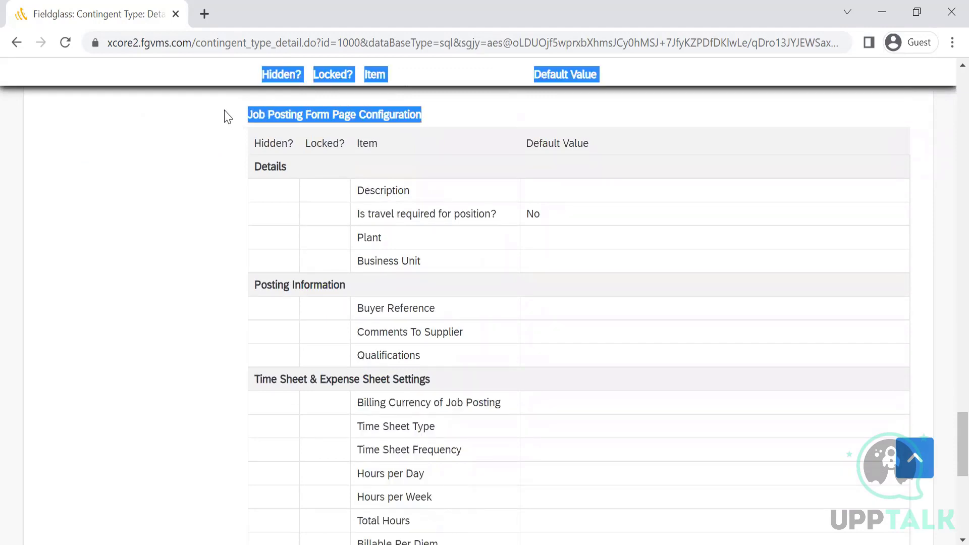
left_click(226, 170)
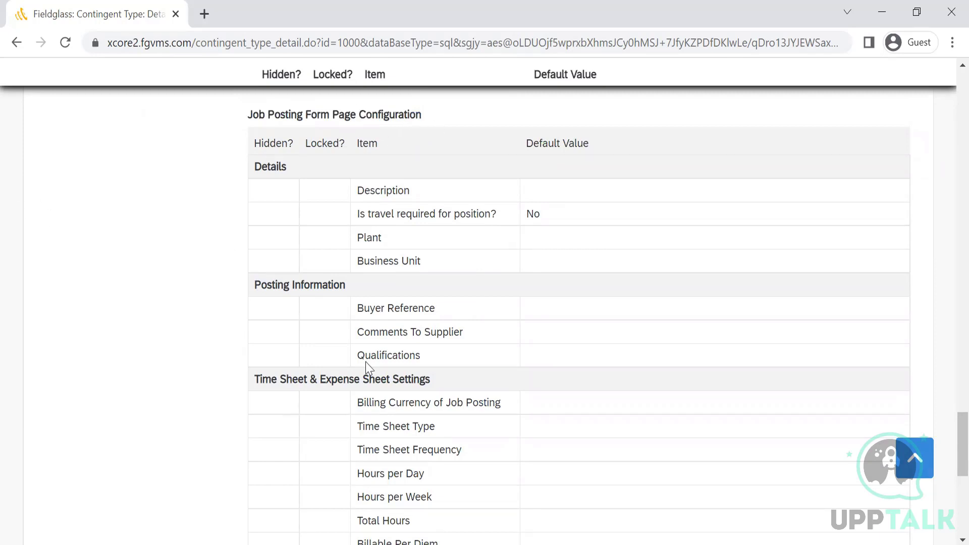
scroll(947, 448, "down", 5)
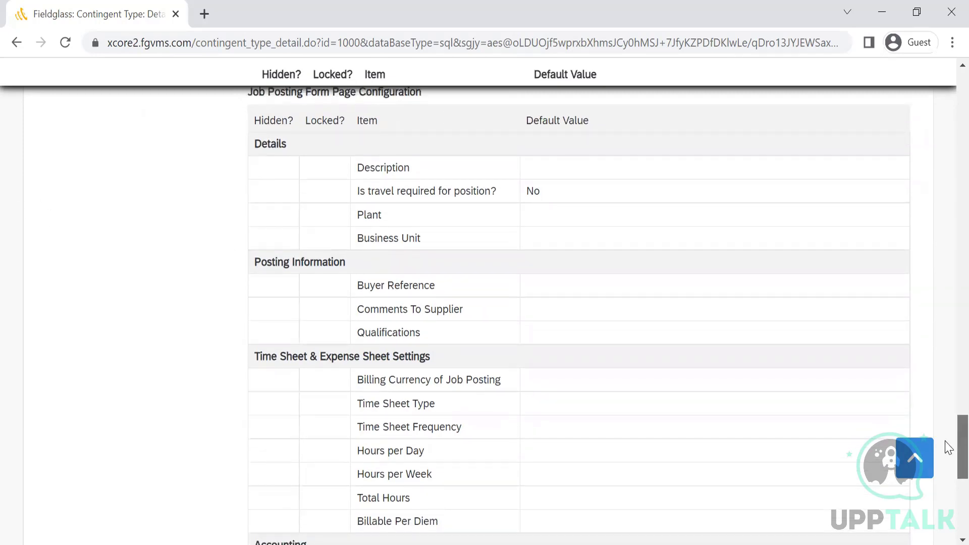
scroll(947, 477, "down", 1)
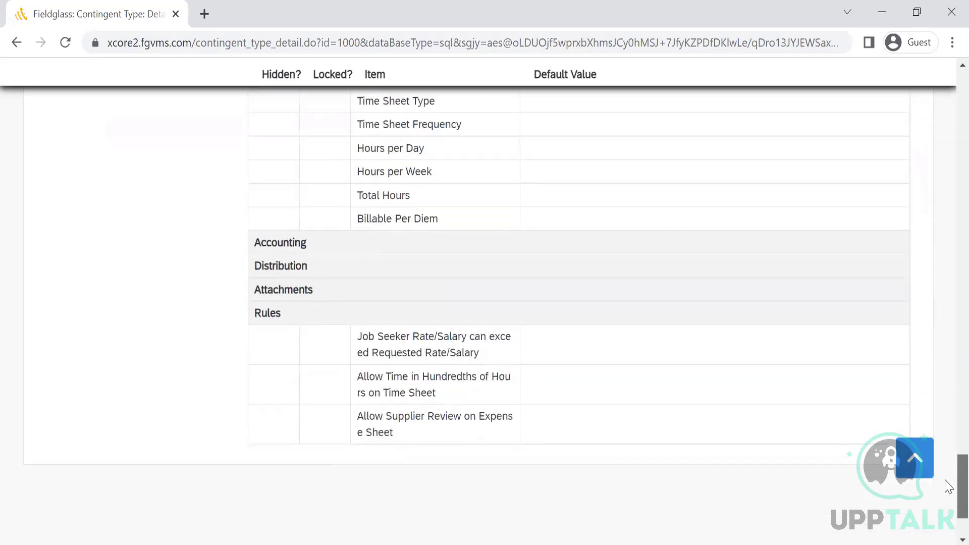
Start creating a new contingent type from the Classic type's details page.
scroll(947, 429, "up", 7)
scroll(947, 428, "up", 20)
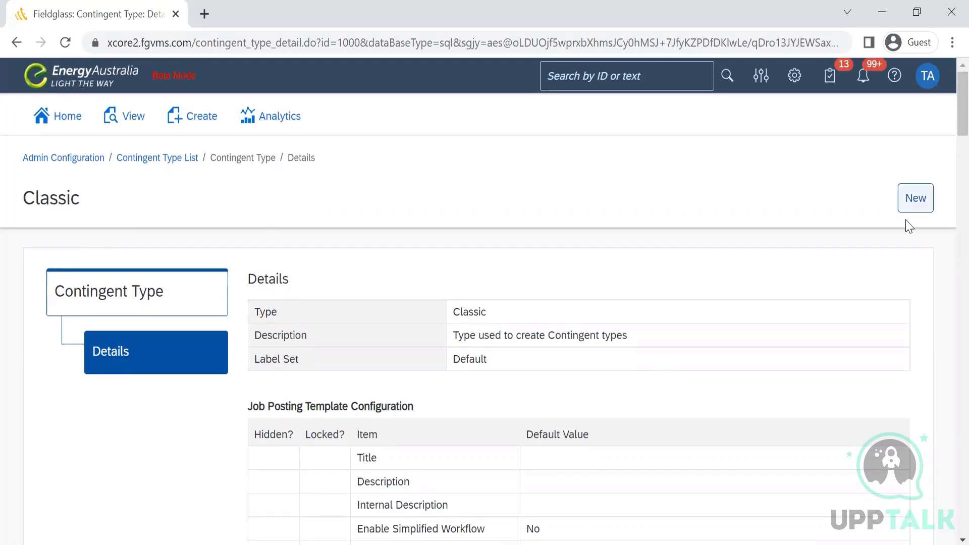
left_click(910, 210)
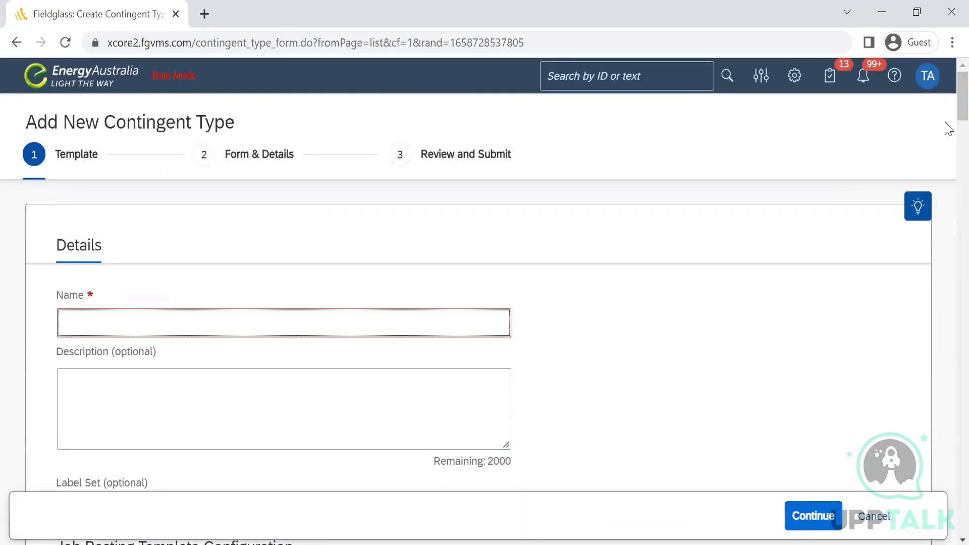
Skim the Template stage of the Add New Contingent Type form, from Details through the job posting rules, and return to its beginning.
scroll(948, 126, "down", 1)
scroll(948, 136, "down", 10)
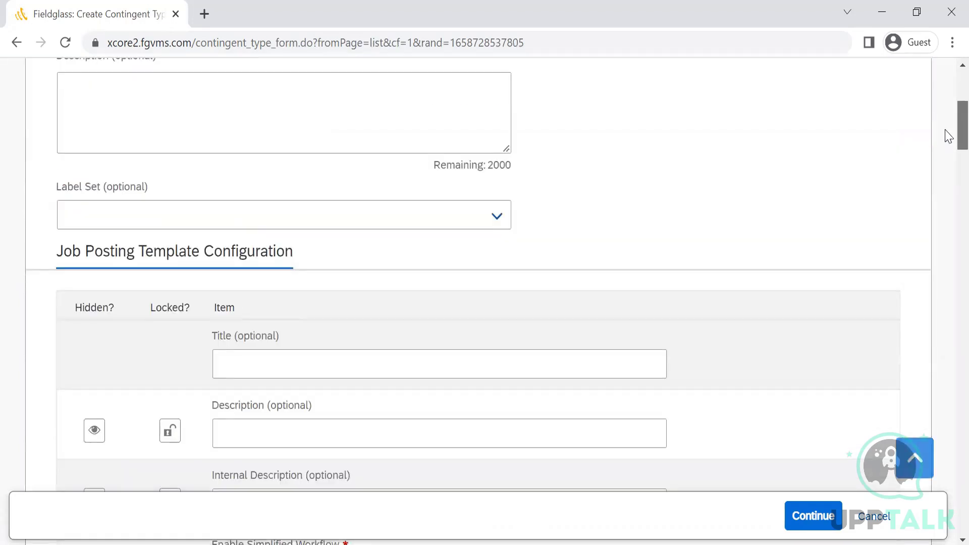
scroll(948, 147, "up", 2)
scroll(948, 147, "up", 1)
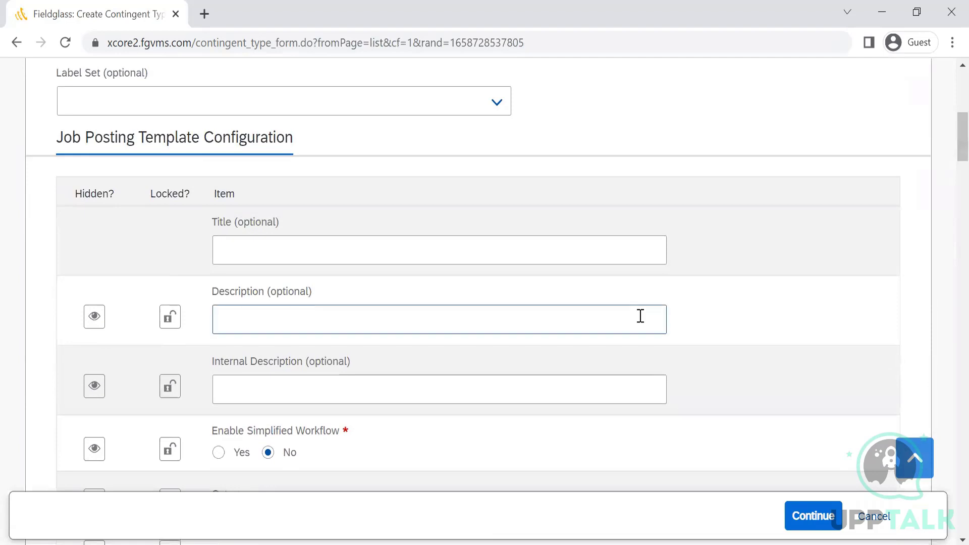
scroll(947, 152, "down", 10)
scroll(948, 324, "up", 10)
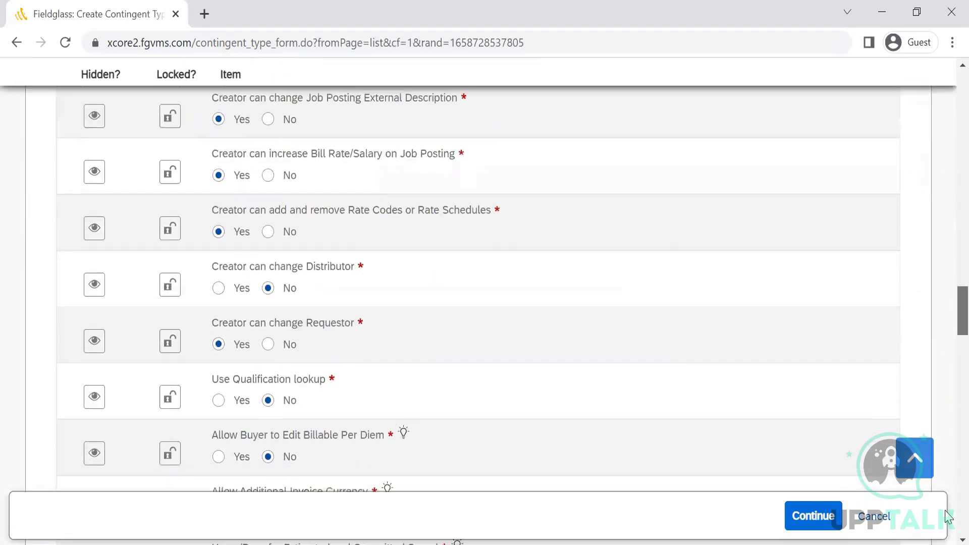
scroll(948, 100, "up", 6)
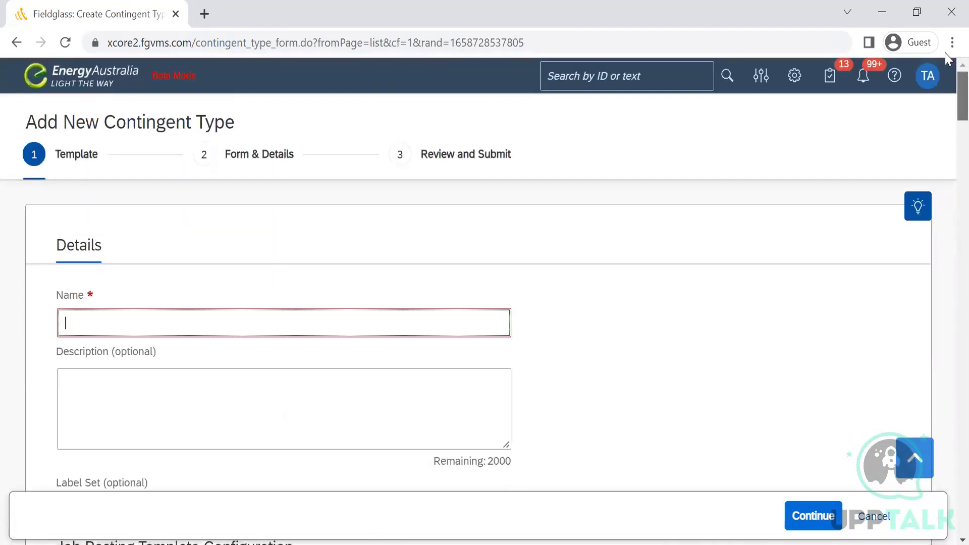
Examine the Title and Description fields of the Job Posting Template Configuration.
scroll(945, 101, "down", 7)
scroll(948, 106, "down", 1)
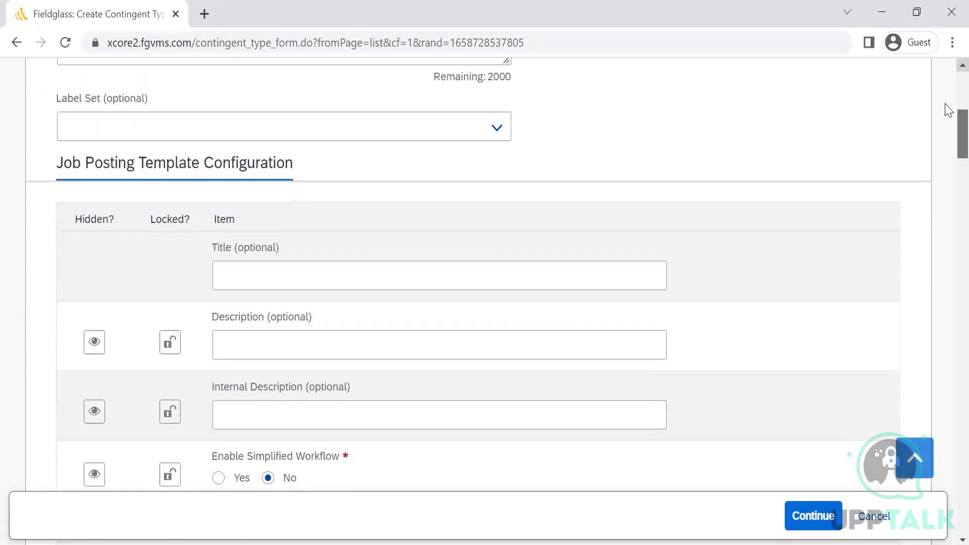
scroll(948, 111, "down", 3)
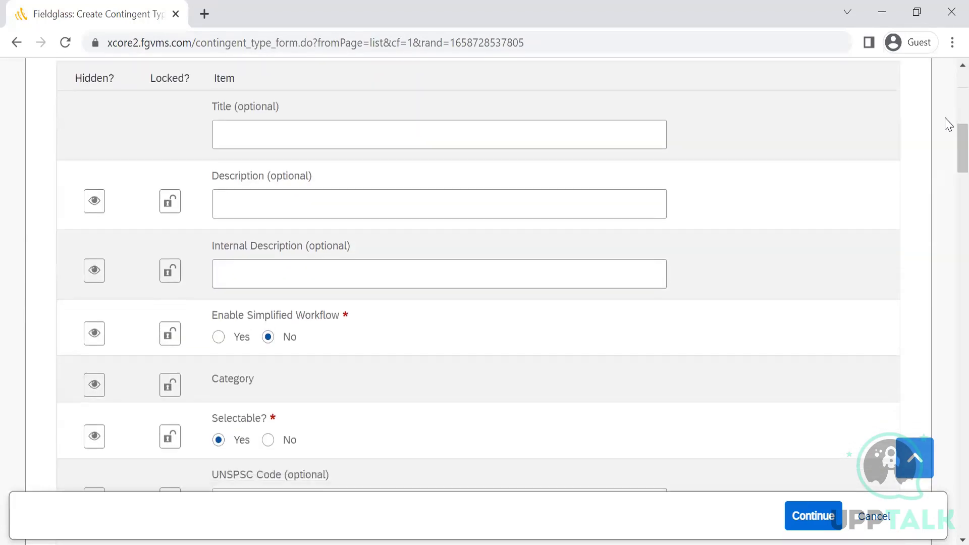
left_click(428, 144)
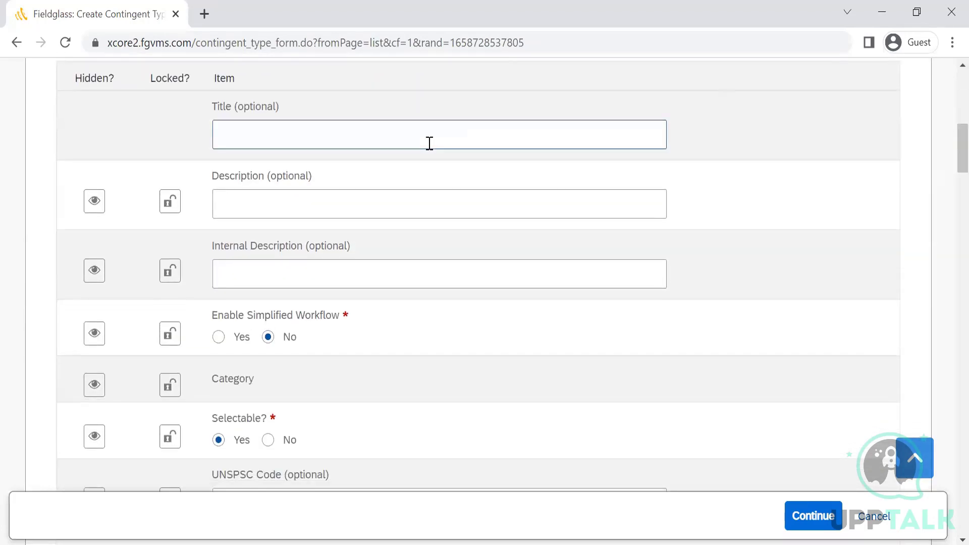
left_click(359, 209)
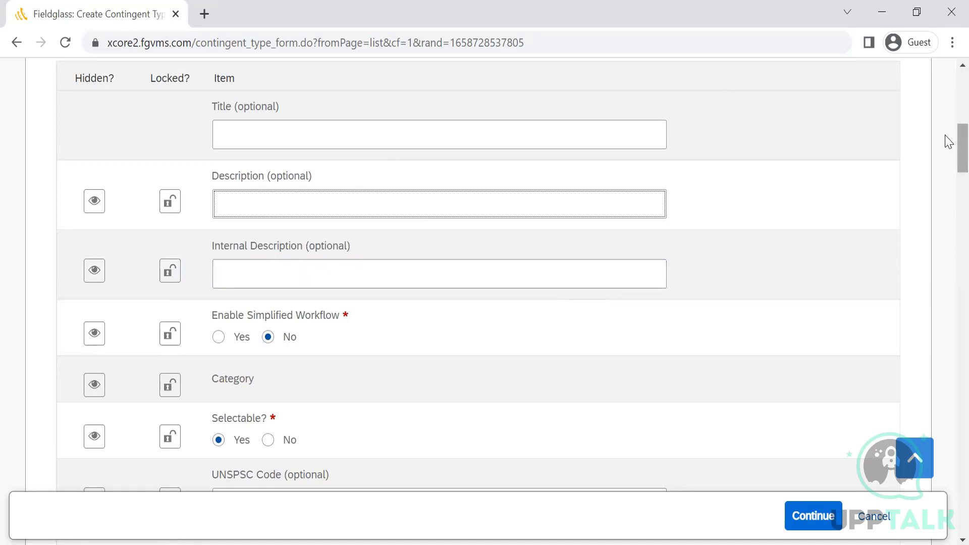
Examine the template items from Enable Simplified Workflow through Qualifications, including Category, UNSPSC Code, Job Code, business unit association and Service Type.
scroll(949, 146, "down", 2)
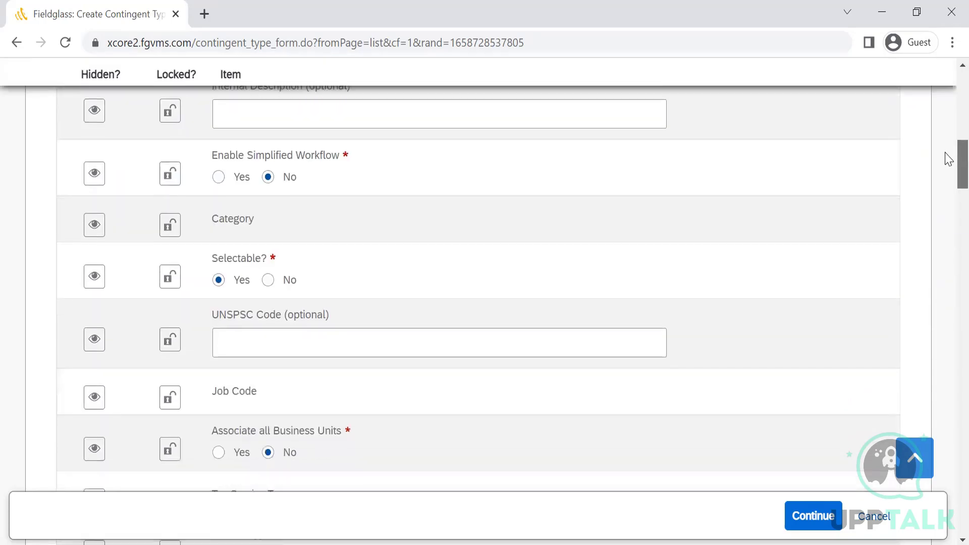
scroll(949, 151, "up", 2)
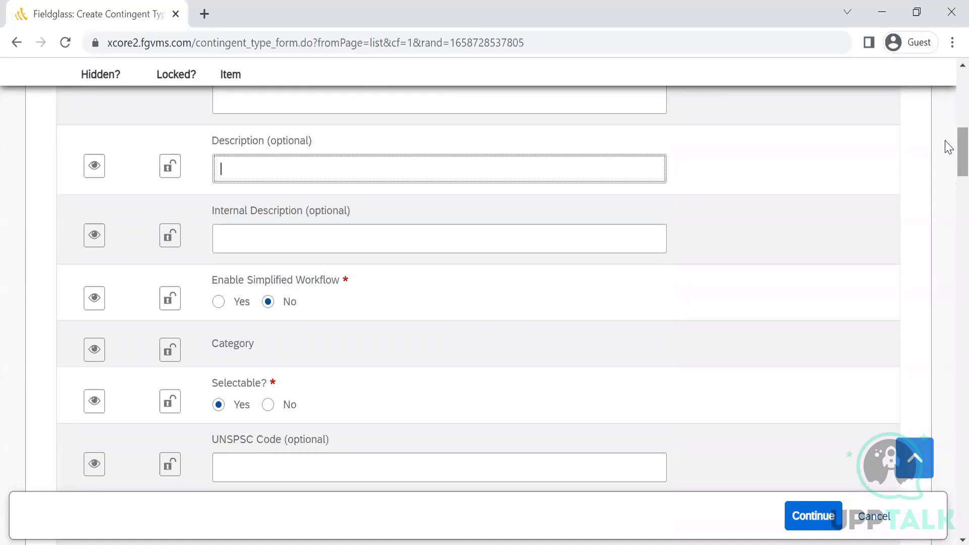
scroll(950, 152, "down", 2)
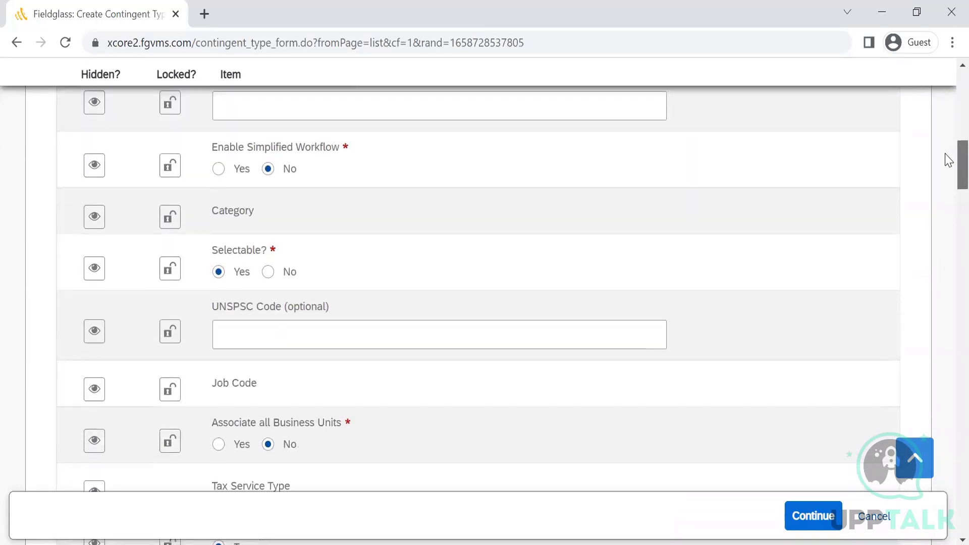
scroll(950, 161, "down", 1)
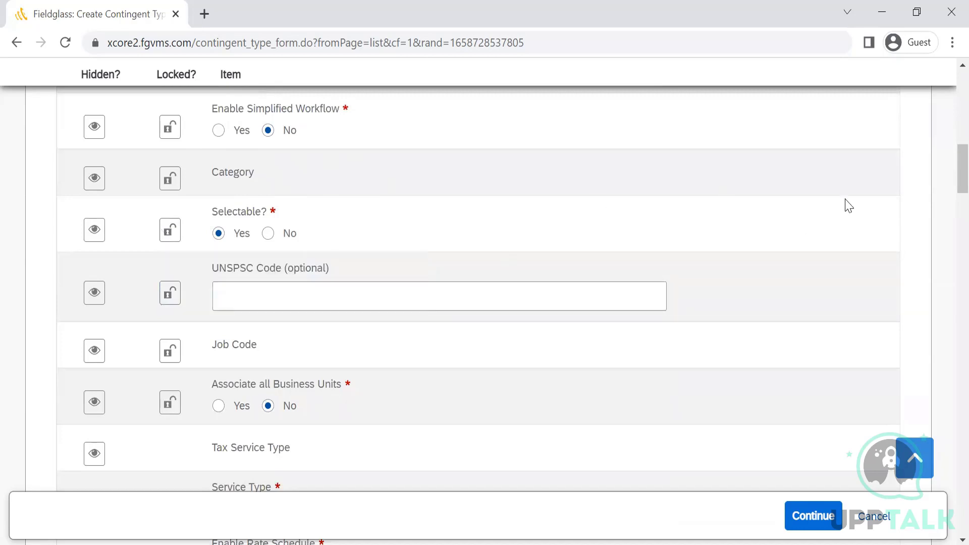
scroll(948, 158, "down", 2)
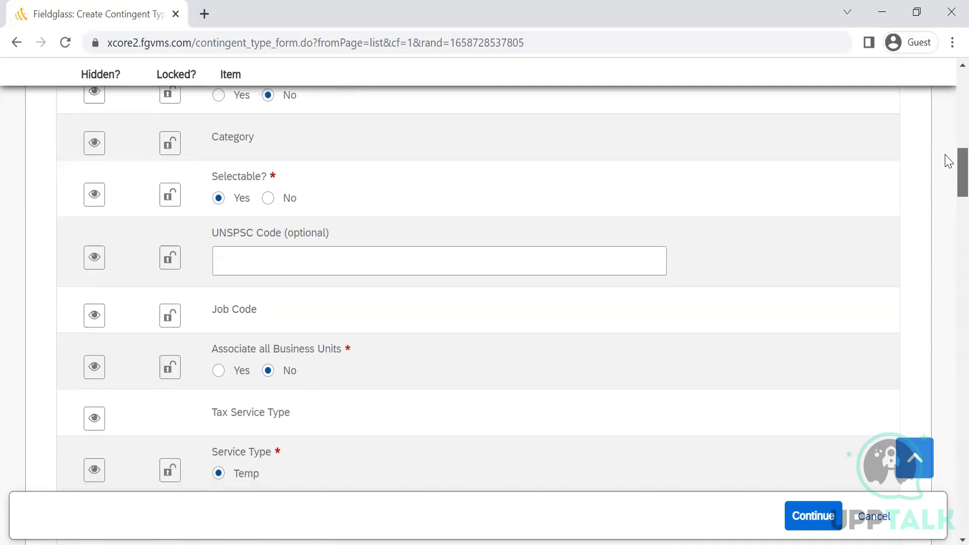
scroll(948, 159, "down", 1)
scroll(948, 158, "up", 2)
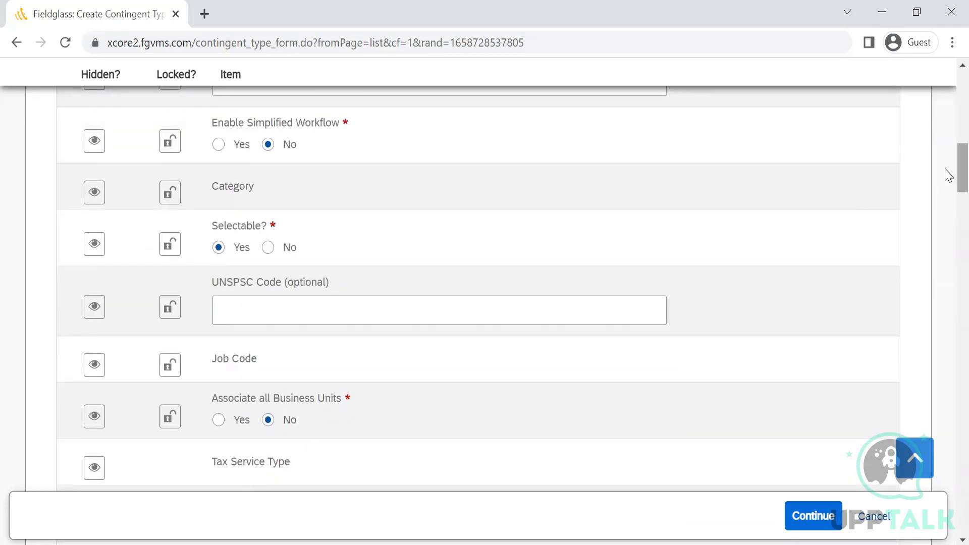
scroll(948, 178, "down", 1)
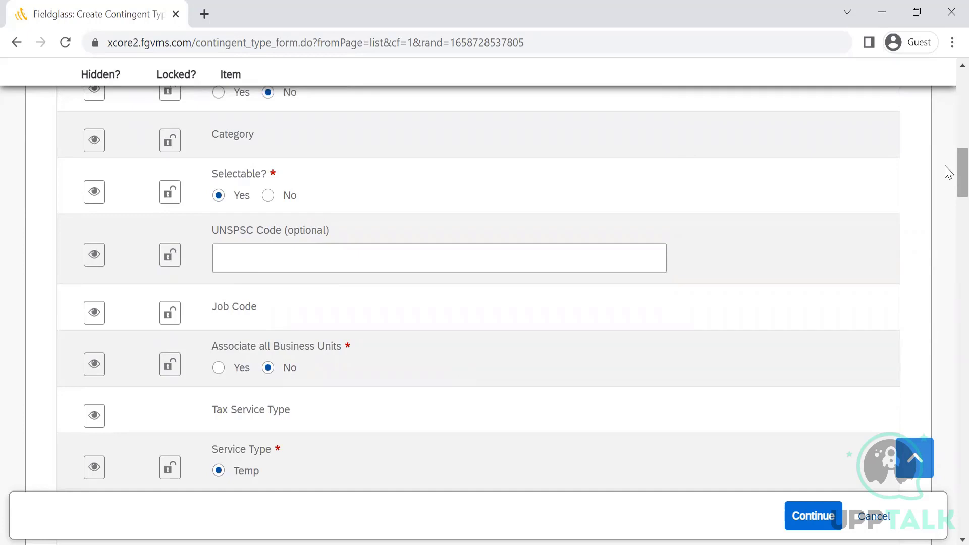
scroll(948, 183, "down", 3)
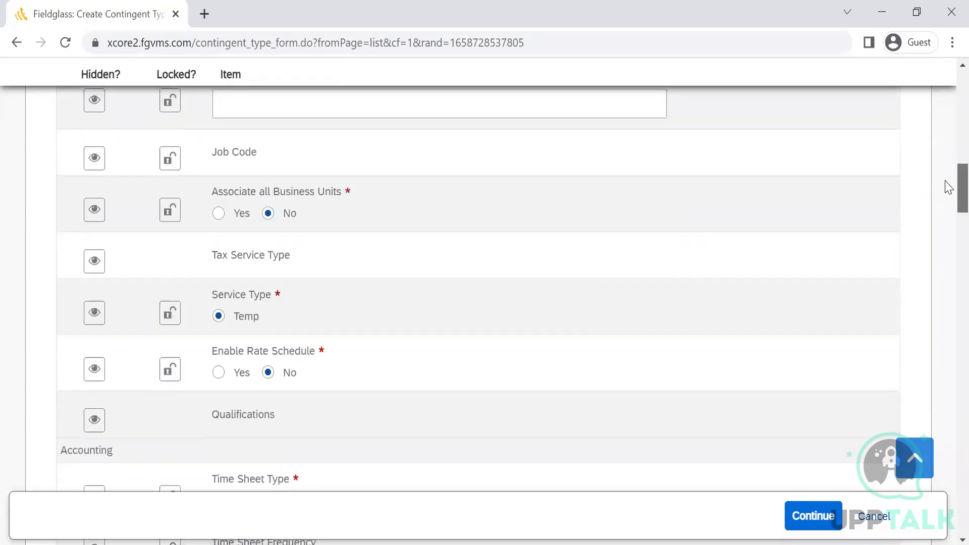
Set the Time Sheet Type in the Accounting section to Time In/Time Out.
scroll(949, 187, "down", 3)
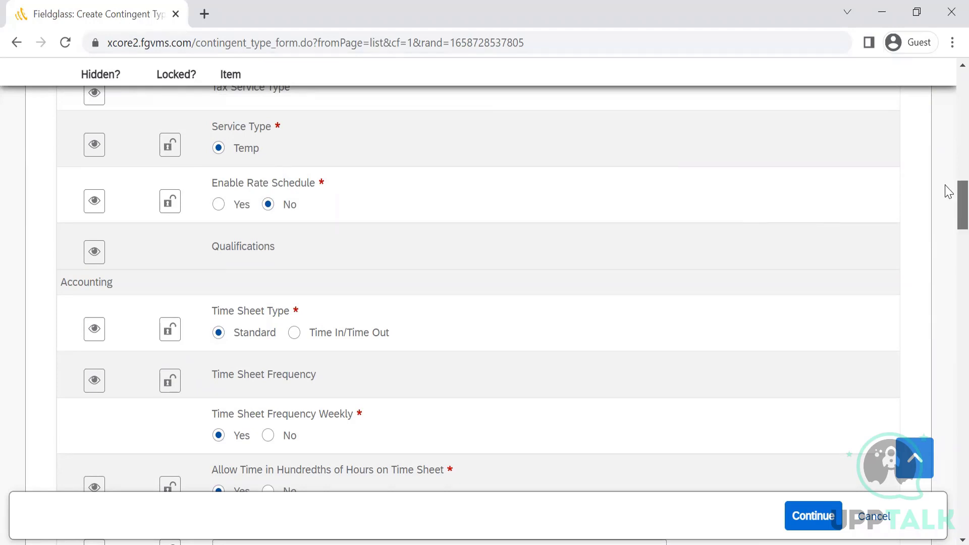
left_click_drag(949, 191, 948, 204)
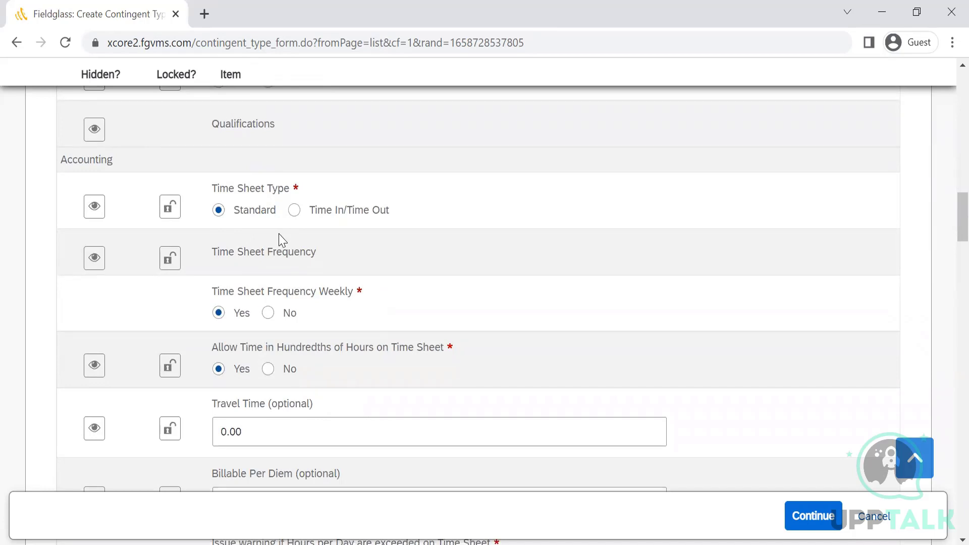
left_click(295, 211)
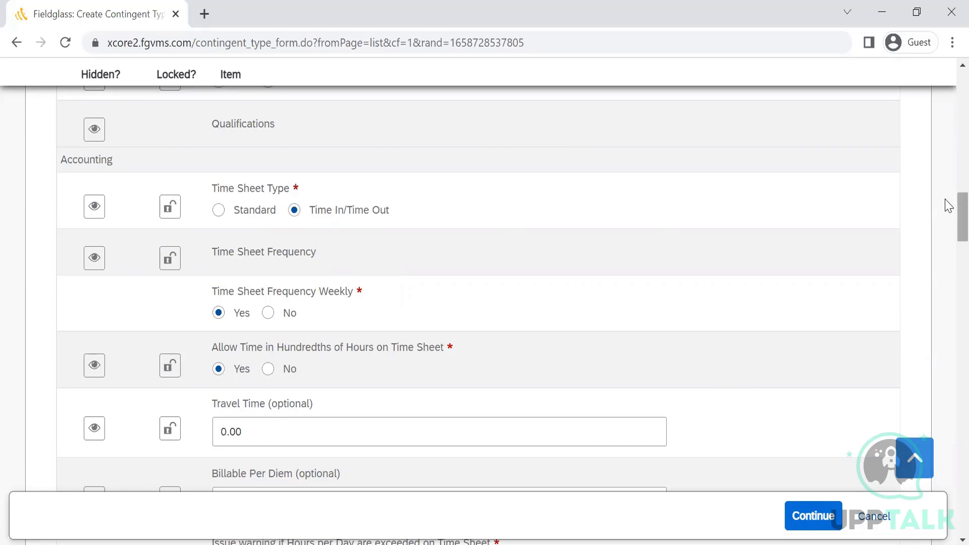
Check the Accounting settings around the time sheet options and set Time Sheet Frequency Weekly to No.
scroll(948, 206, "down", 2)
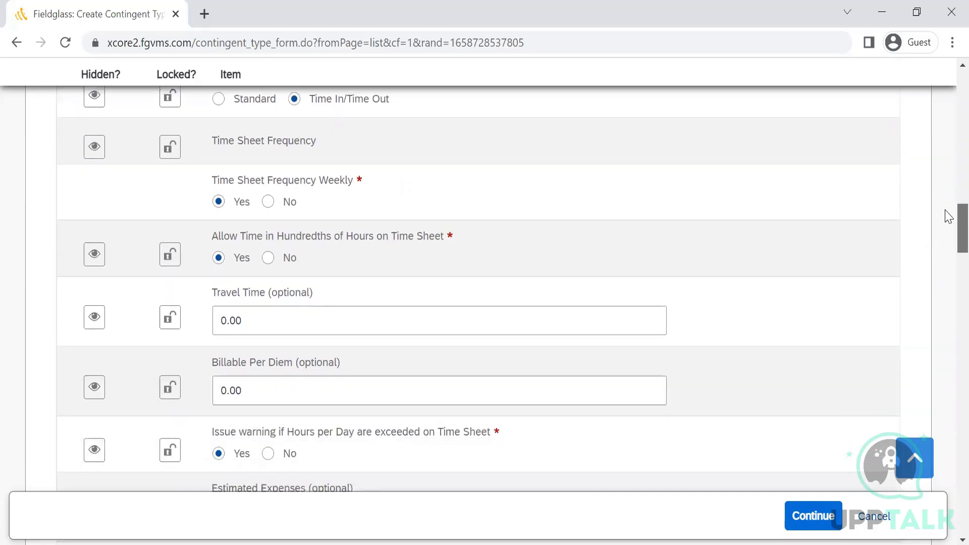
scroll(949, 207, "up", 2)
scroll(949, 208, "down", 1)
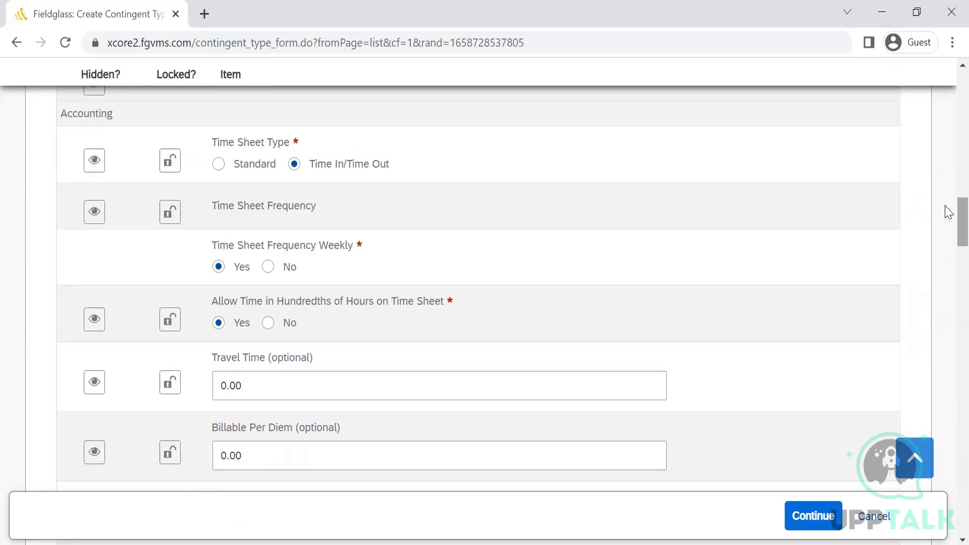
scroll(948, 212, "down", 2)
scroll(949, 217, "down", 3)
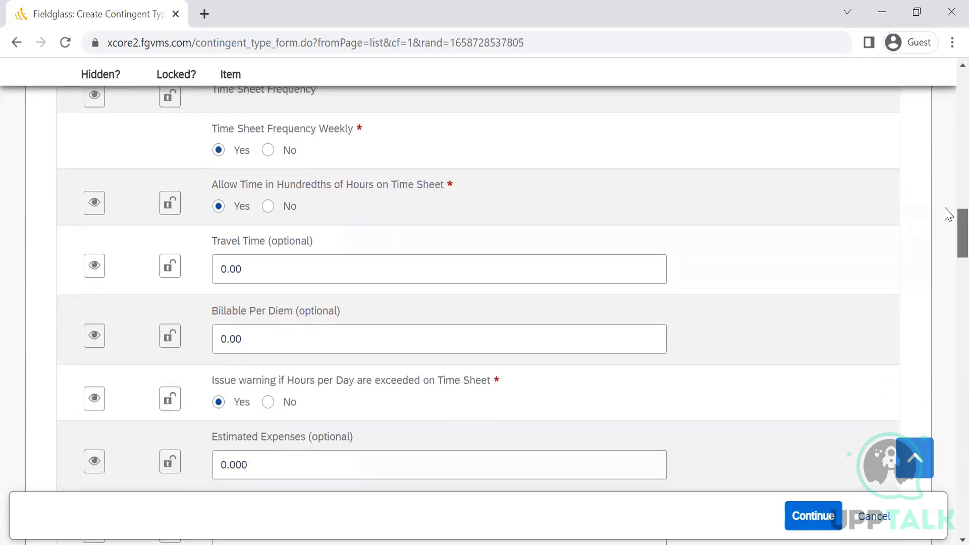
scroll(948, 216, "up", 4)
scroll(948, 212, "down", 2)
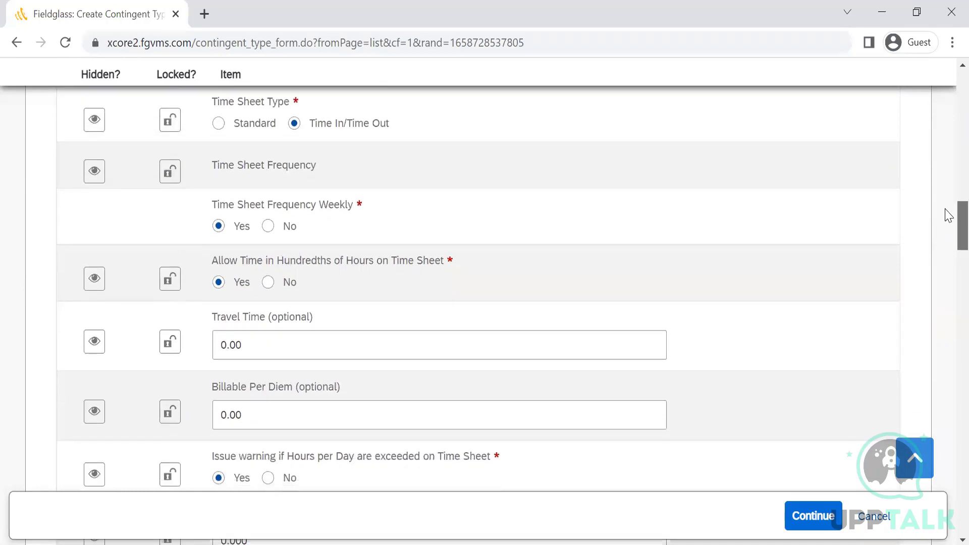
left_click(268, 227)
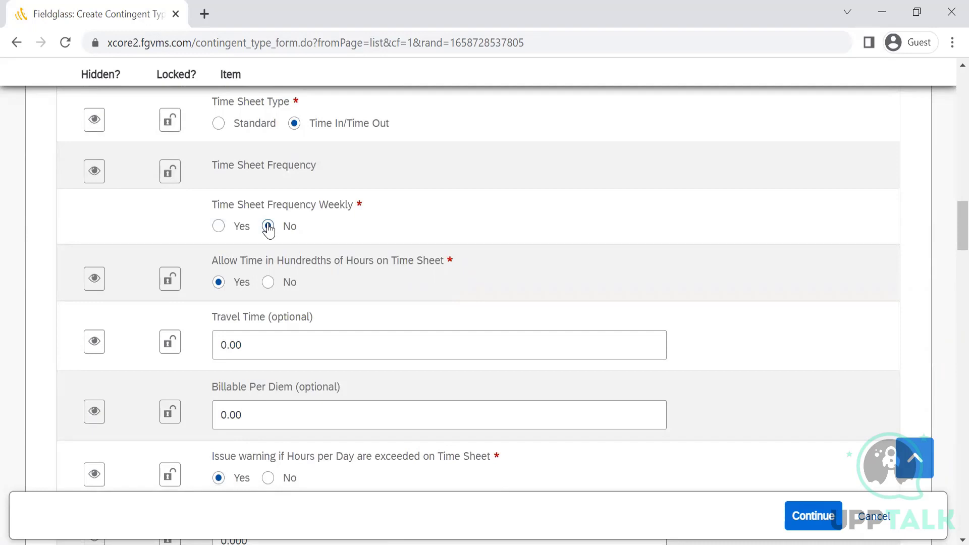
Set Time Sheet Frequency Weekly to Yes and Allow Time in Hundredths of Hours on Time Sheet to No.
left_click(218, 227)
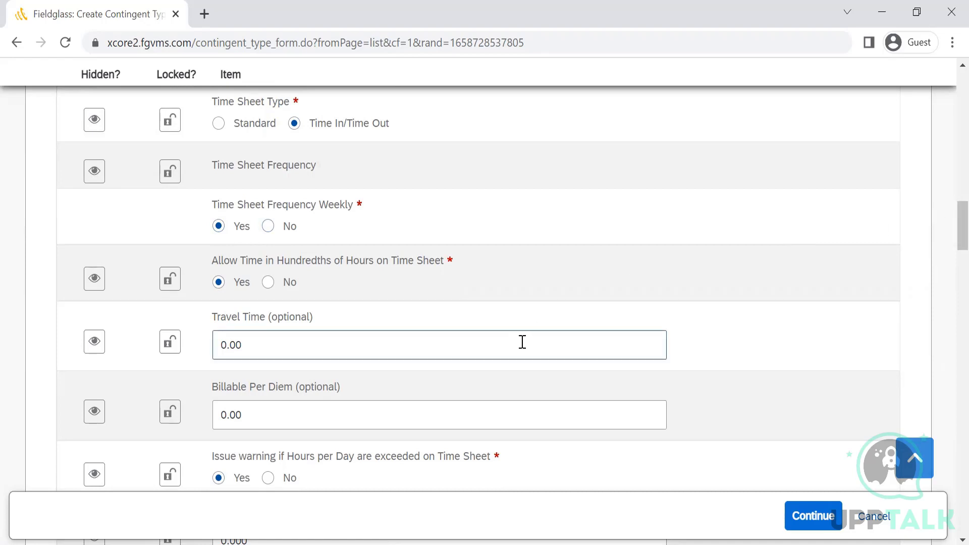
left_click(268, 283)
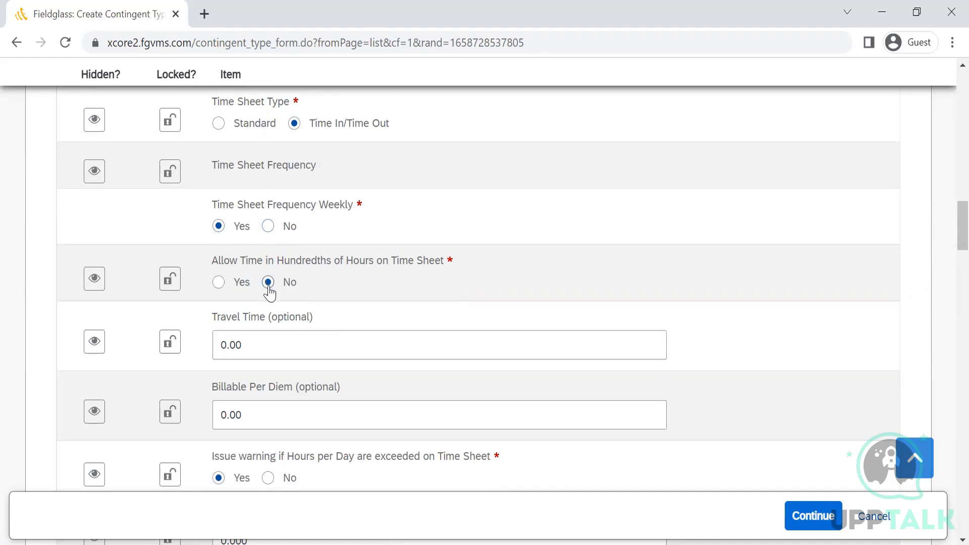
Examine the Accounting items Travel Time, Billable Per Diem, the hours-per-day warning, Estimated Expenses and Estimated Additional Spend.
scroll(948, 224, "down", 3)
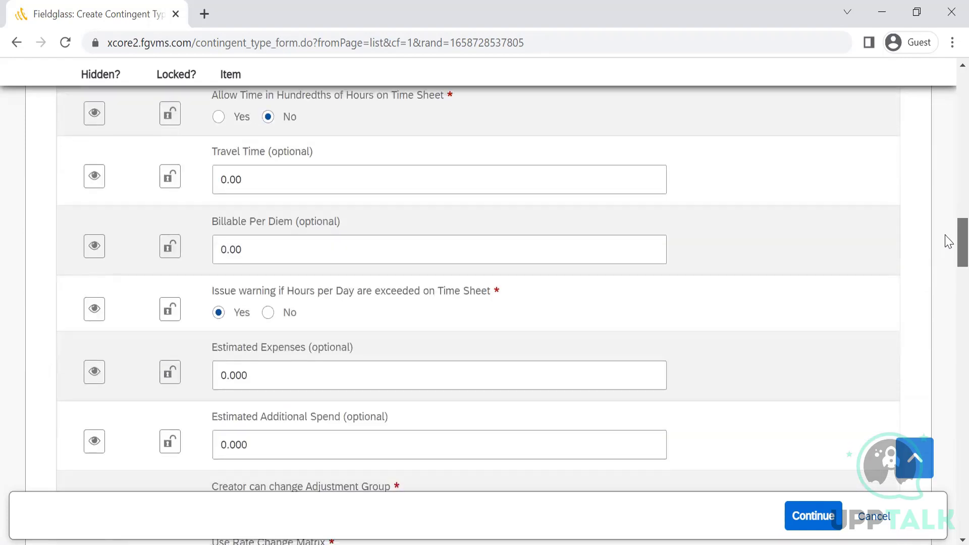
scroll(949, 242, "down", 1)
scroll(949, 243, "down", 1)
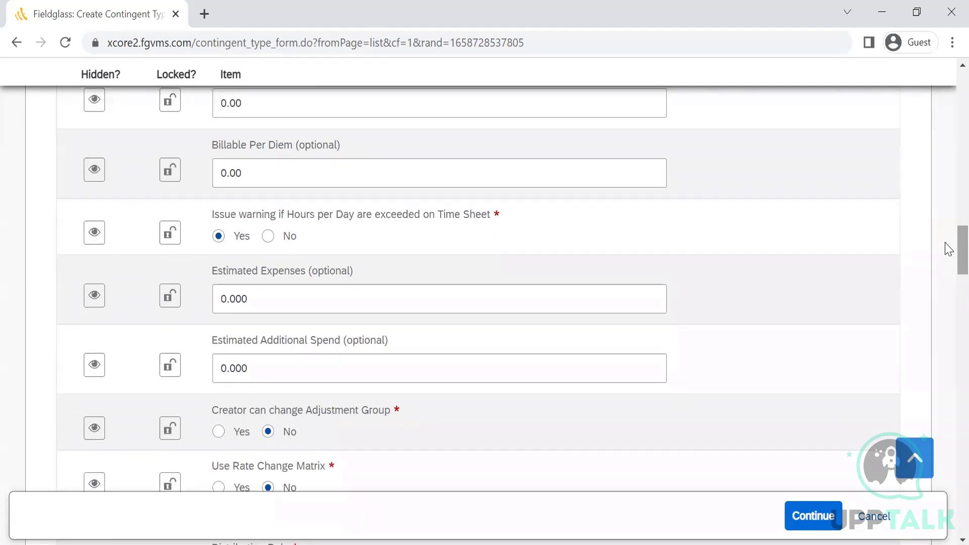
scroll(949, 245, "up", 2)
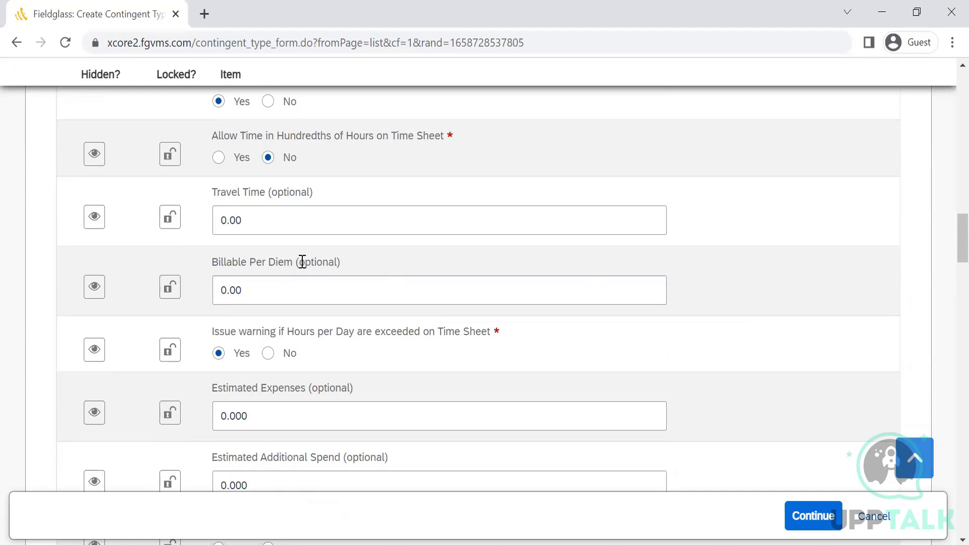
left_click_drag(345, 269, 187, 276)
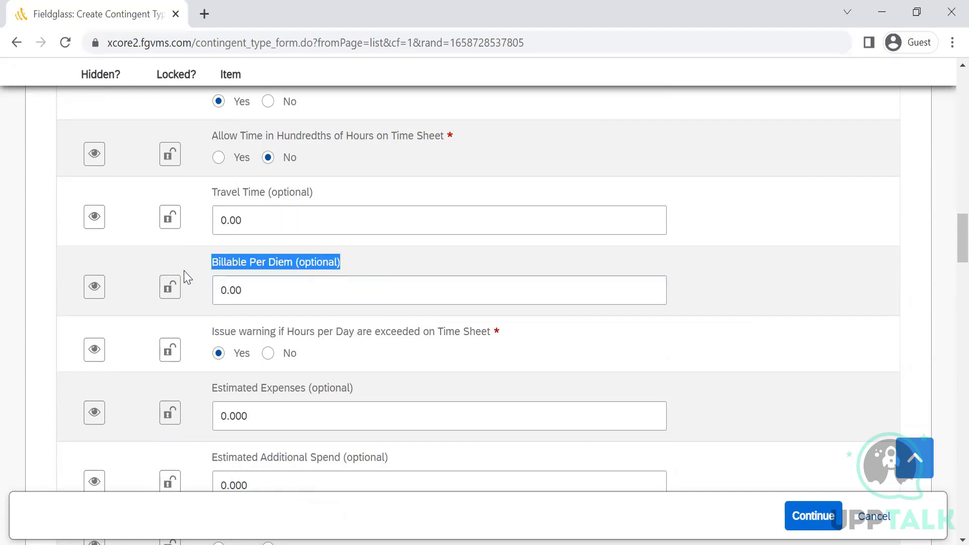
left_click(607, 277)
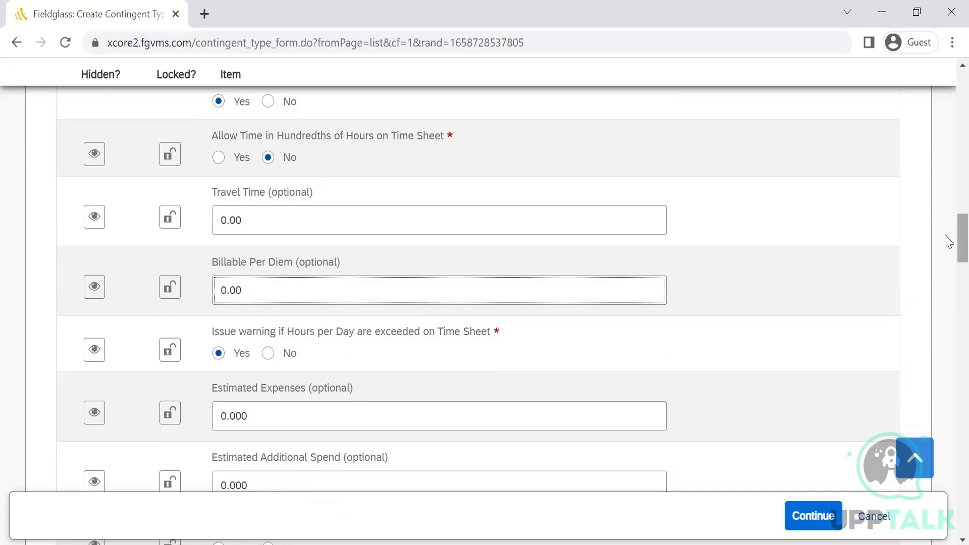
scroll(950, 244, "down", 1)
scroll(949, 253, "down", 3)
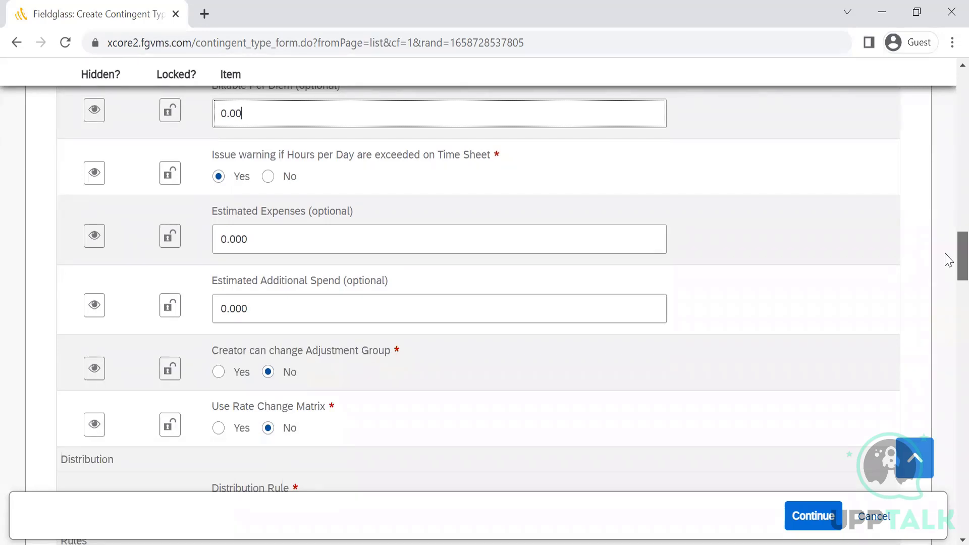
scroll(950, 260, "down", 1)
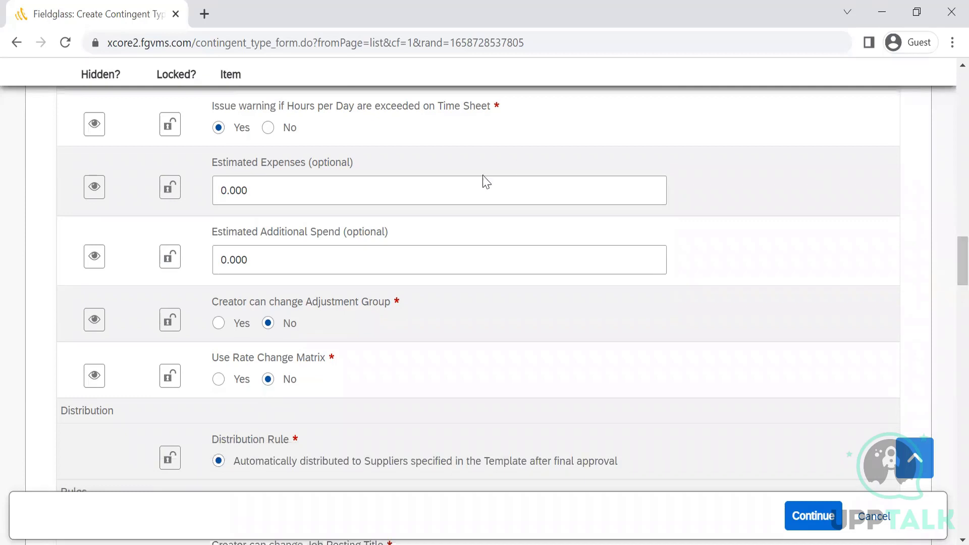
left_click_drag(507, 108, 208, 113)
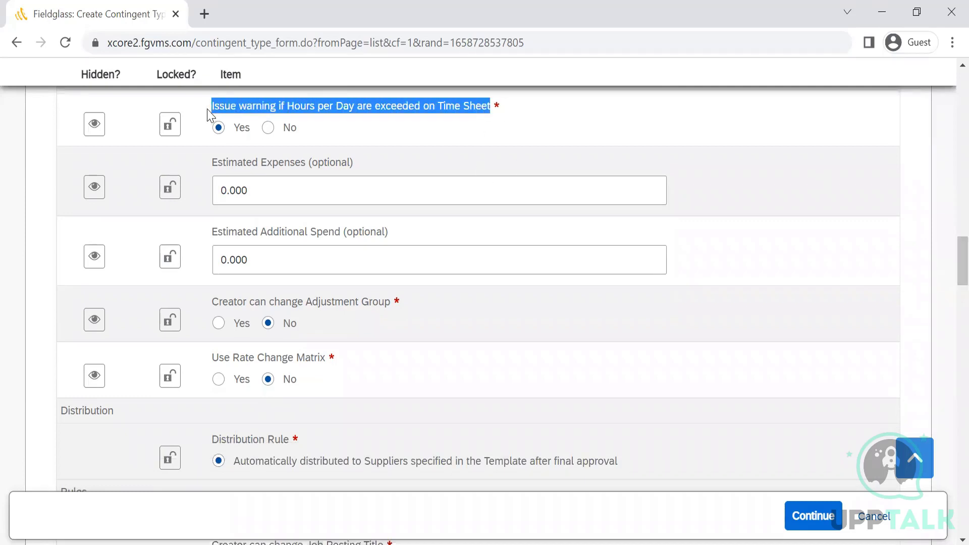
left_click(490, 106)
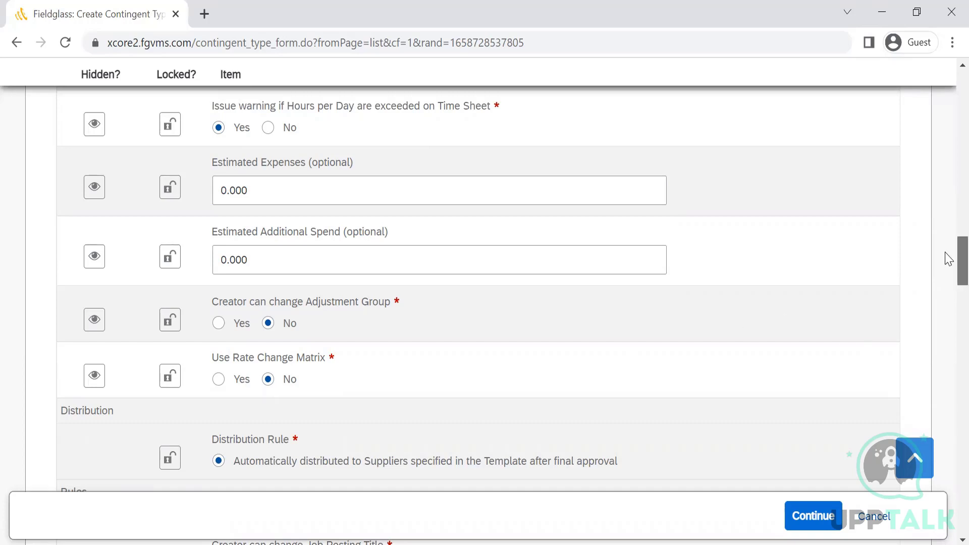
Examine the Adjustment Group and Rate Change Matrix options, the Distribution Rule and the first Posting rules.
scroll(949, 266, "down", 2)
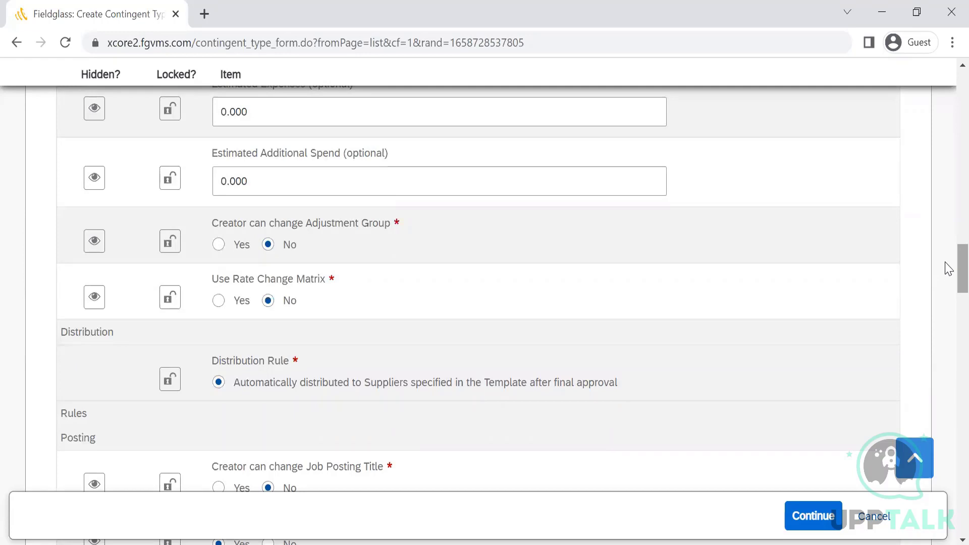
scroll(948, 268, "down", 1)
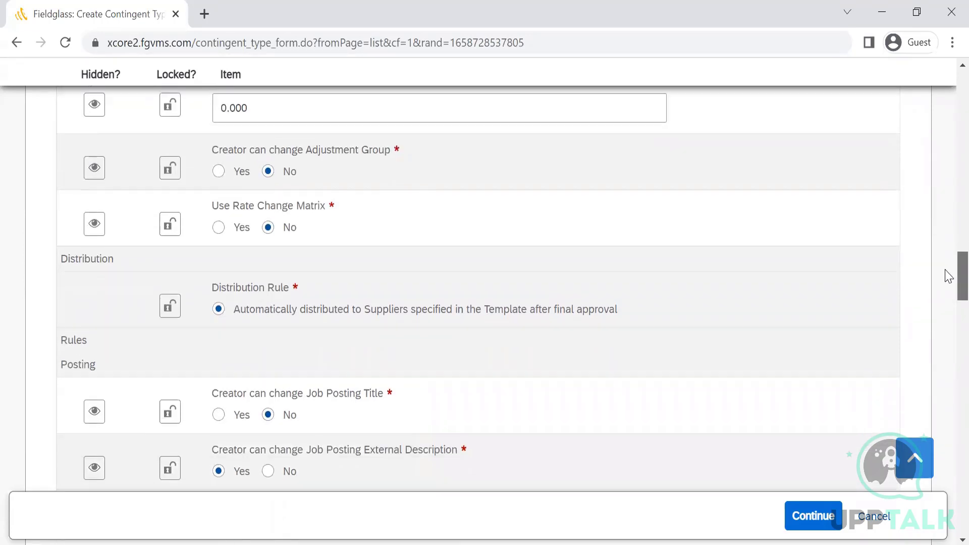
scroll(949, 276, "down", 1)
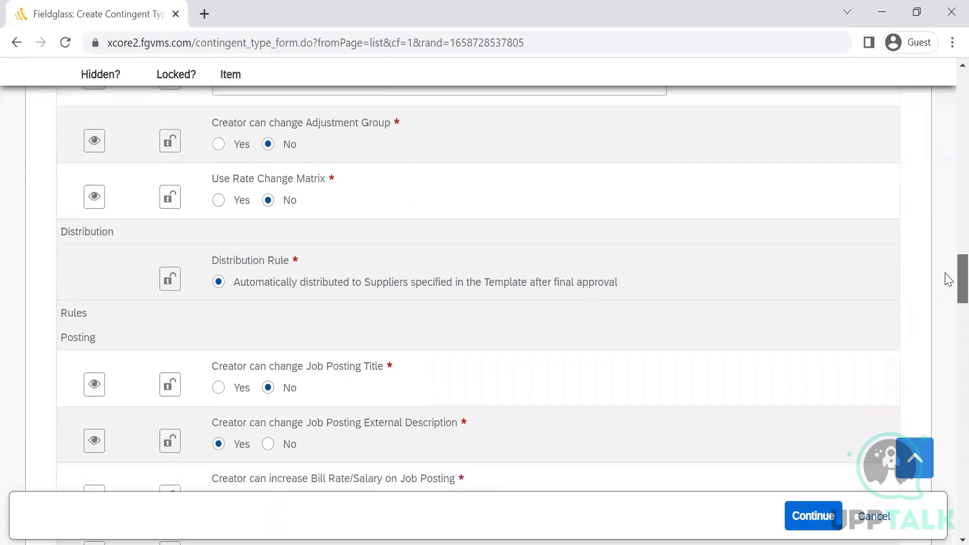
scroll(948, 280, "up", 1)
scroll(948, 282, "down", 1)
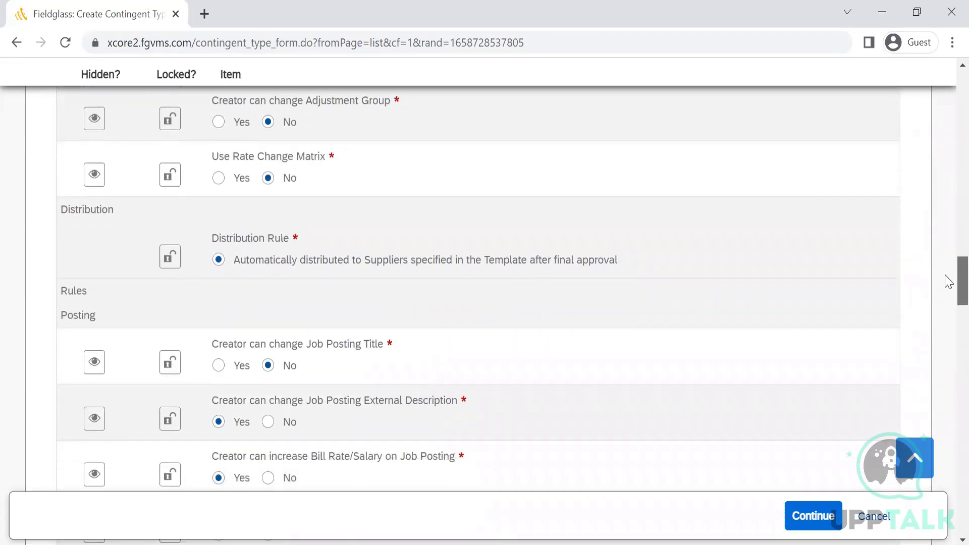
scroll(949, 283, "down", 1)
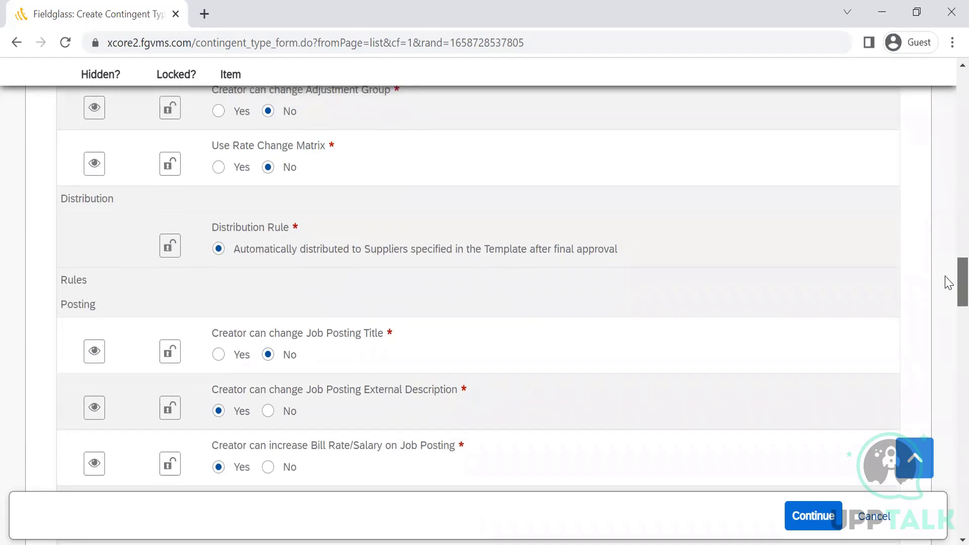
scroll(949, 283, "down", 1)
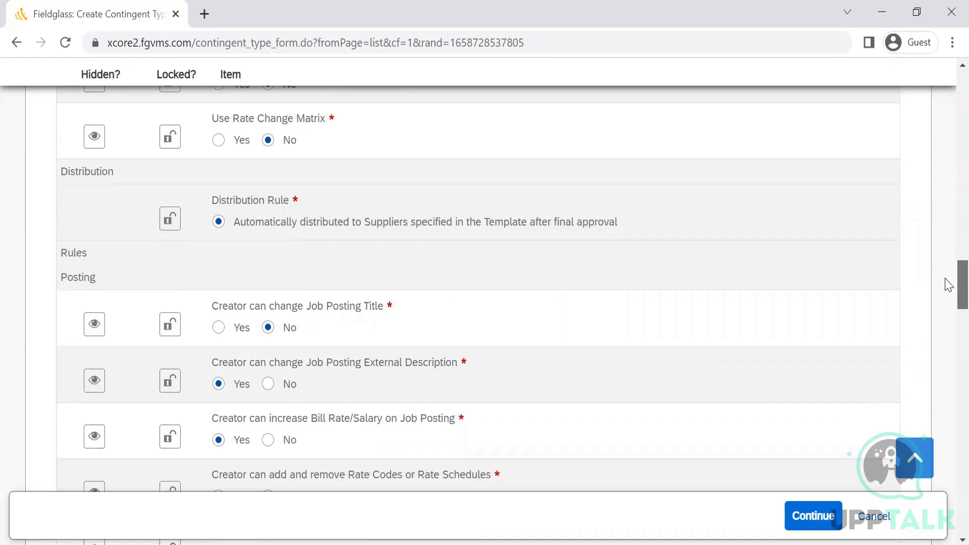
scroll(948, 284, "down", 1)
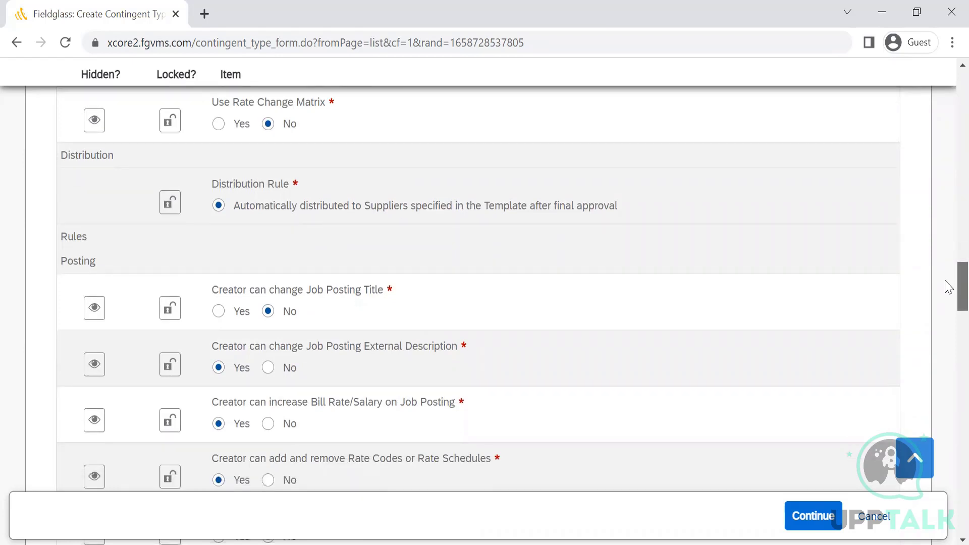
Set Display Rates to Suppliers in the Posting rules to Do not show Rates to Suppliers.
scroll(948, 286, "down", 4)
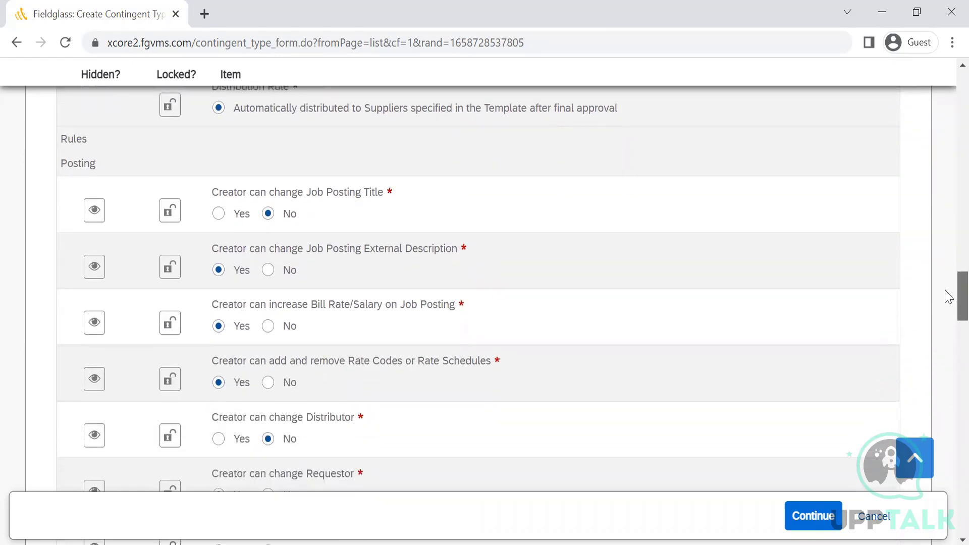
scroll(949, 298, "down", 1)
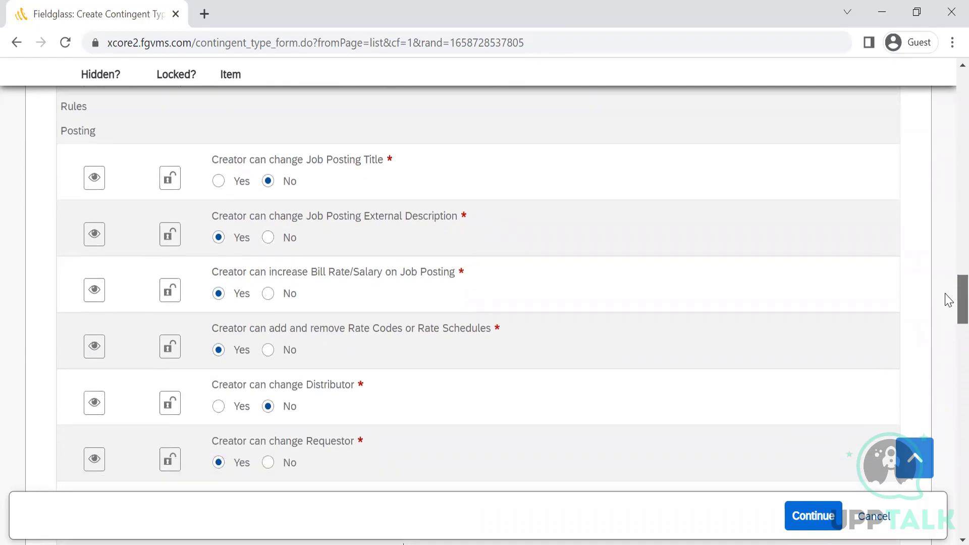
scroll(949, 300, "down", 1)
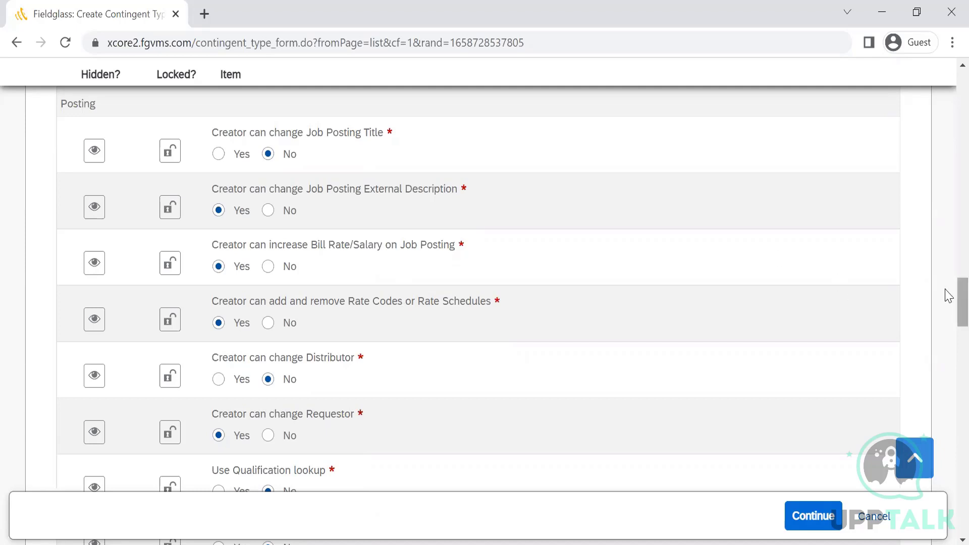
scroll(949, 296, "down", 1)
scroll(952, 303, "down", 1)
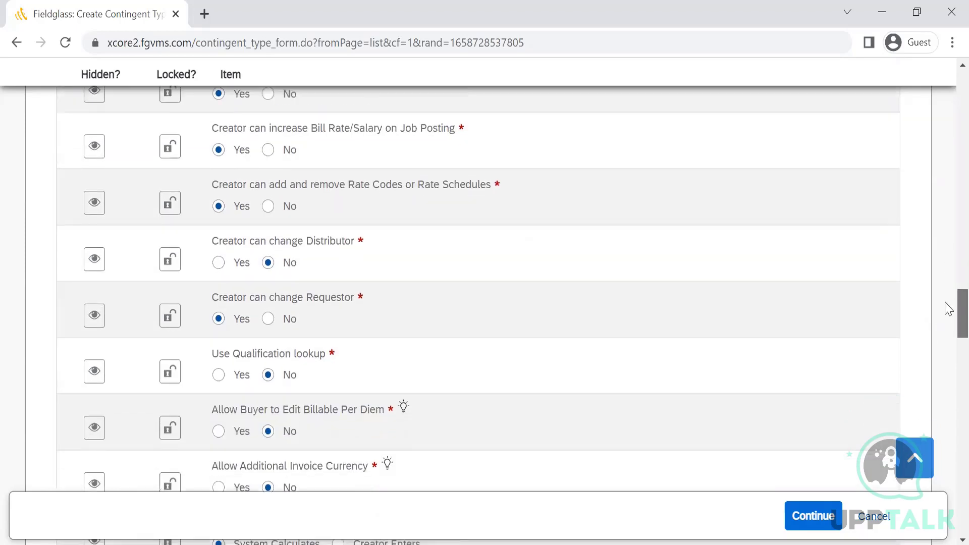
left_click_drag(949, 308, 949, 380)
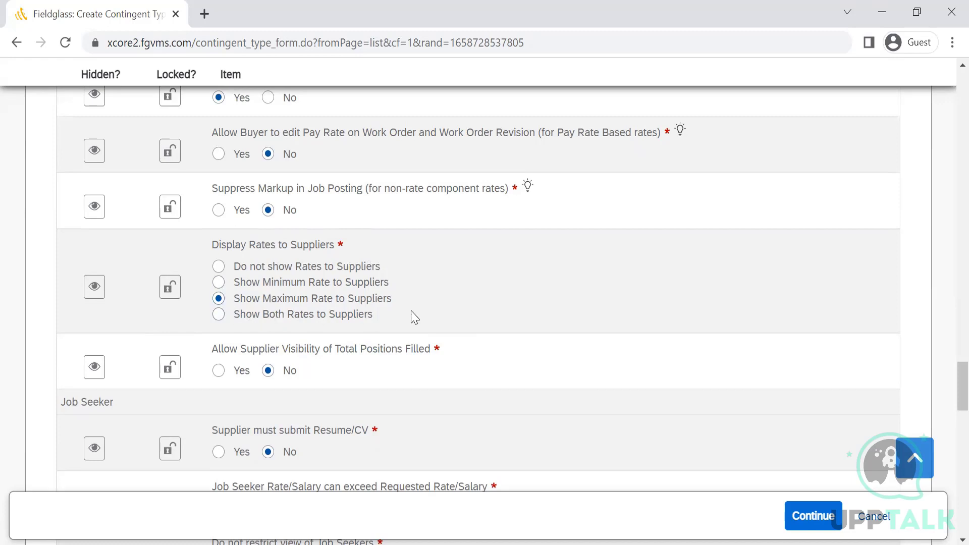
left_click(218, 267)
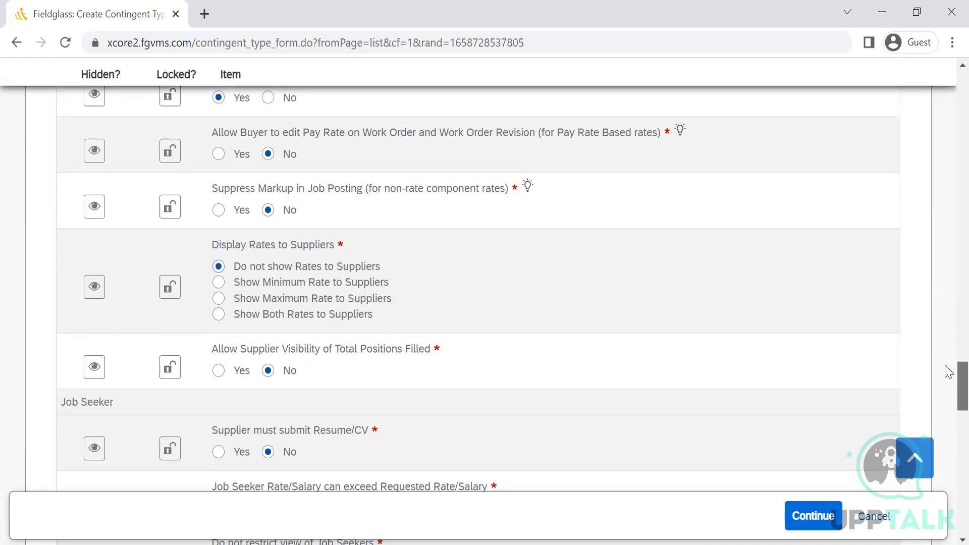
Examine the Job Seeker, Work Order and Time / Expense rules, including whether the job seeker rate can exceed the requested rate.
scroll(949, 379, "down", 5)
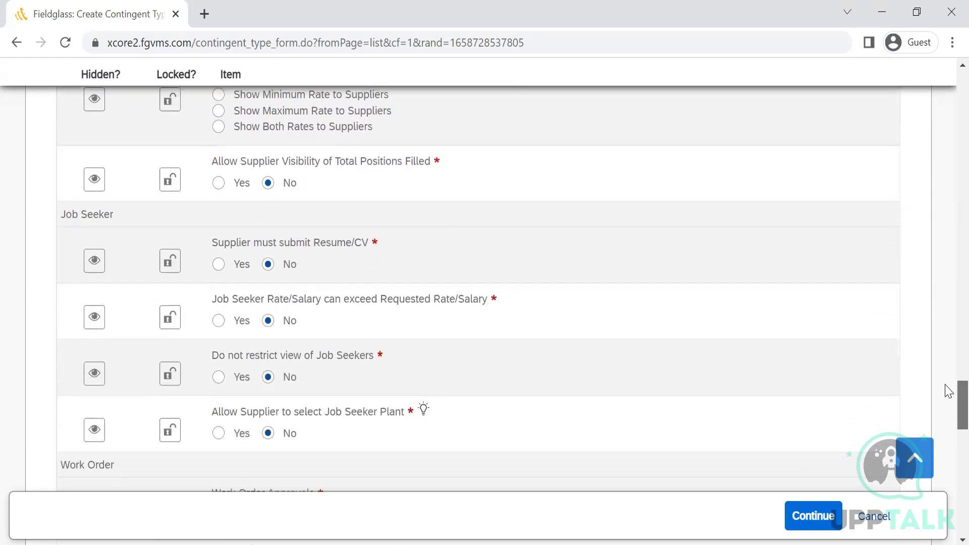
scroll(949, 394, "down", 1)
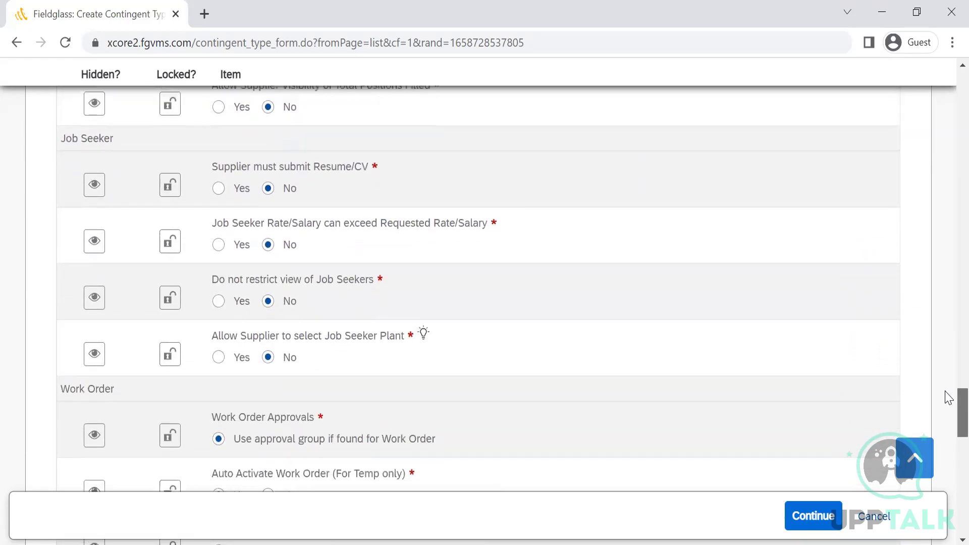
scroll(949, 399, "down", 1)
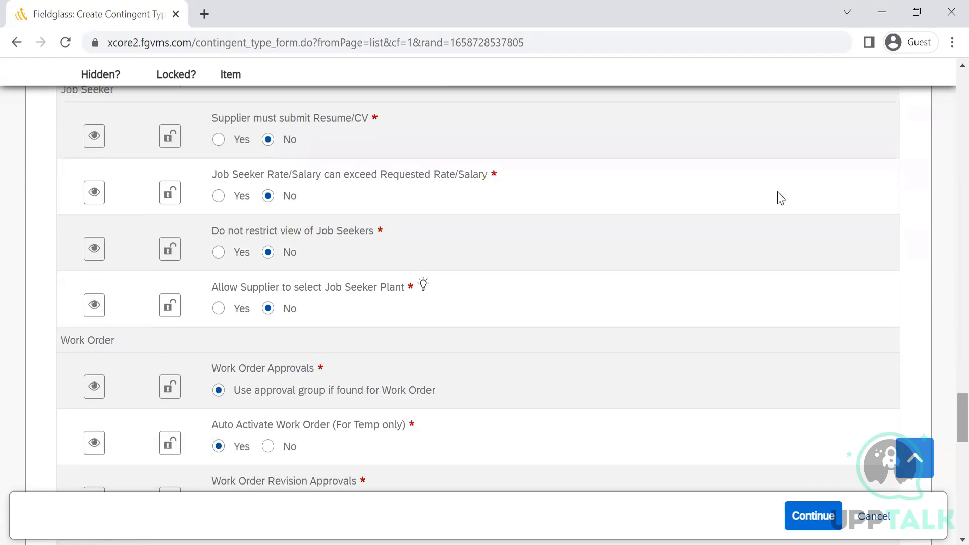
double_click(473, 175)
left_click(449, 175)
scroll(948, 417, "down", 2)
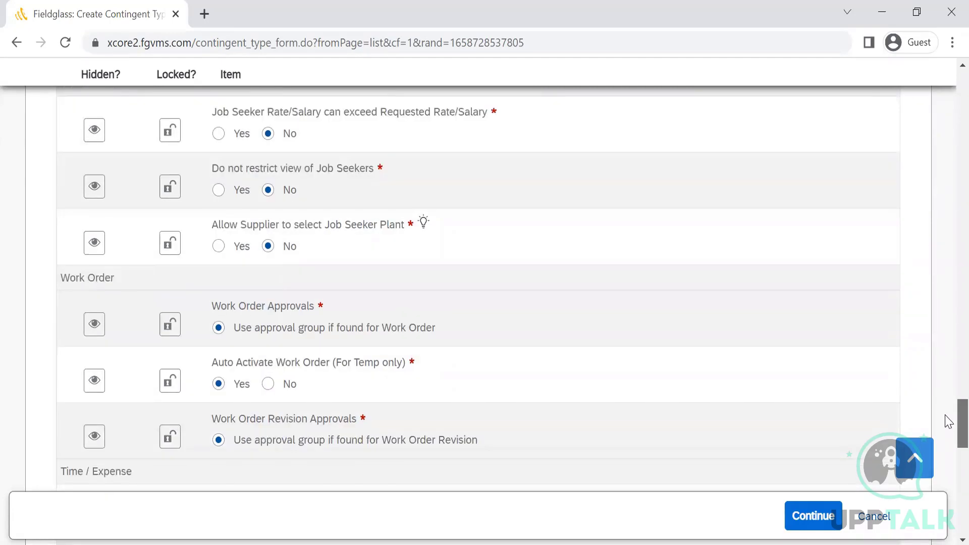
scroll(948, 424, "down", 2)
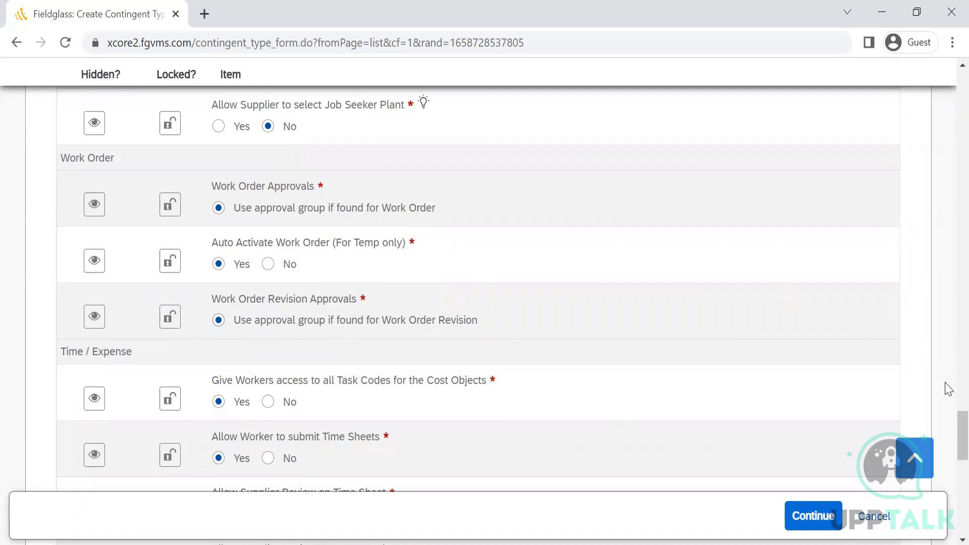
scroll(949, 413, "up", 8)
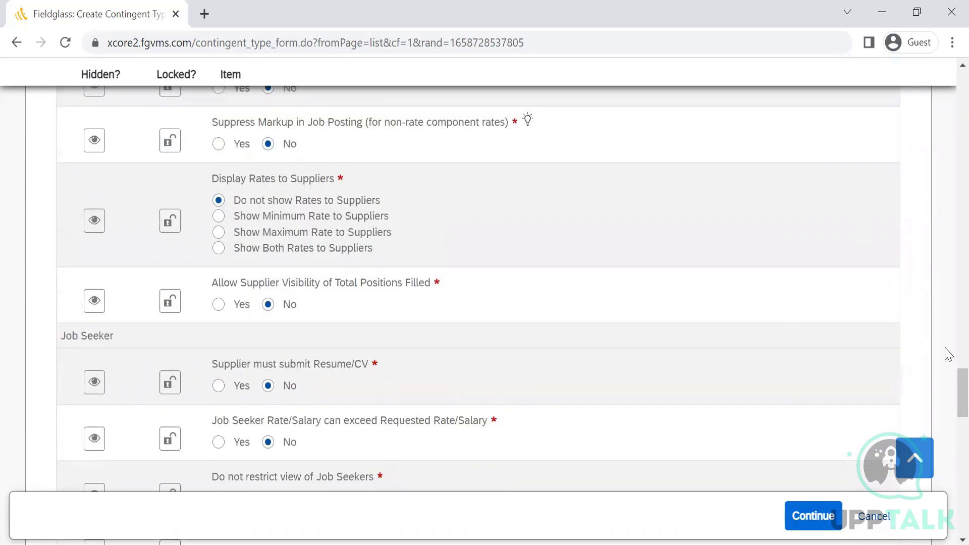
scroll(952, 396, "down", 1)
Name the new contingent type Test and continue to the Form & Details stage.
left_click_drag(949, 403, 949, 81)
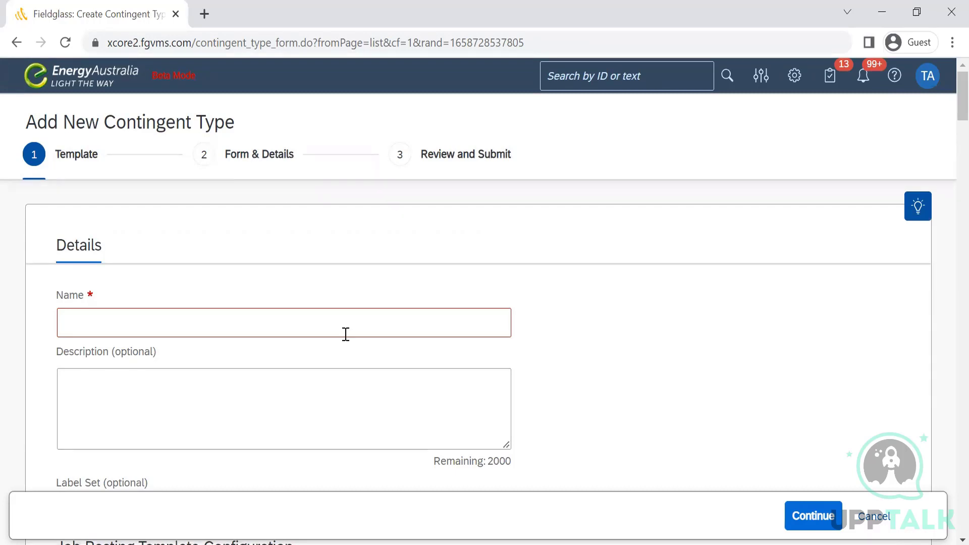
left_click_drag(962, 109, 962, 470)
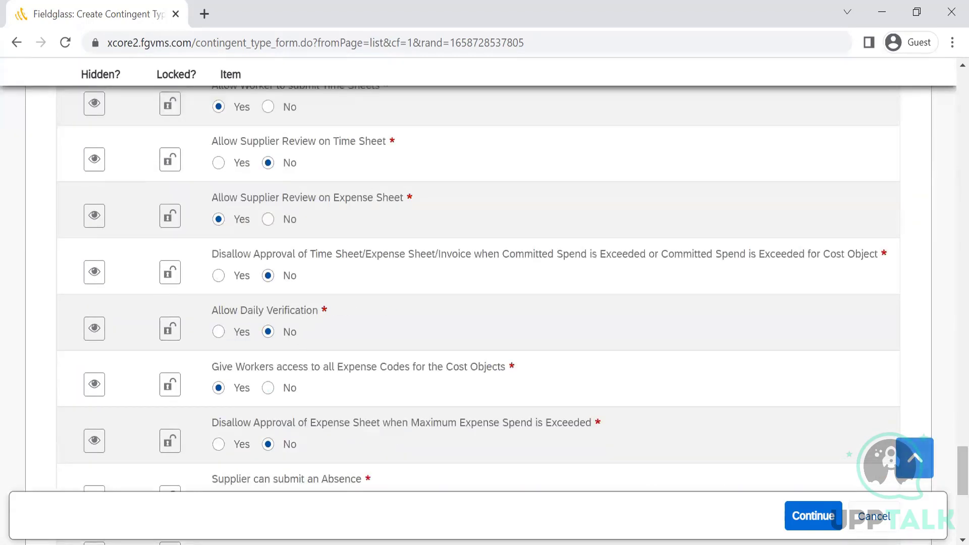
left_click(807, 520)
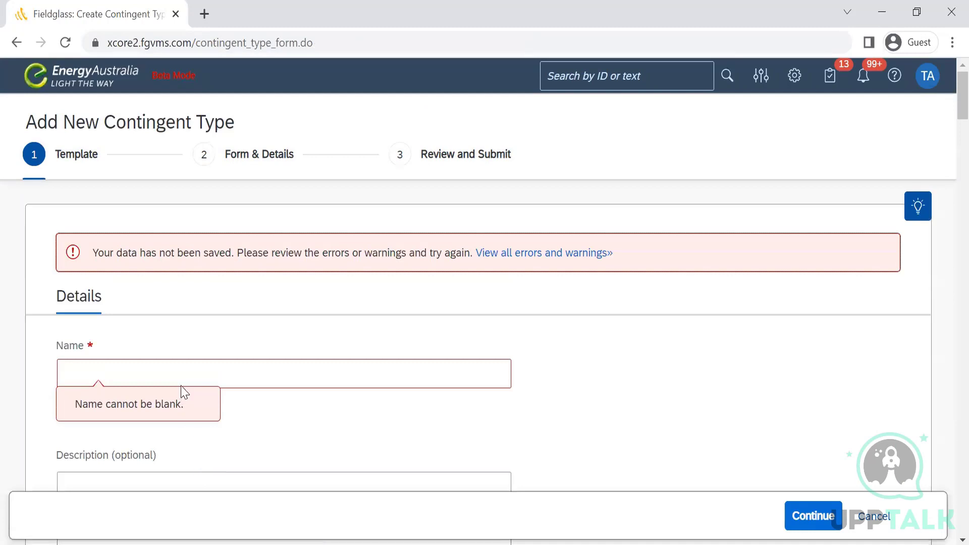
left_click(164, 372)
type("Test")
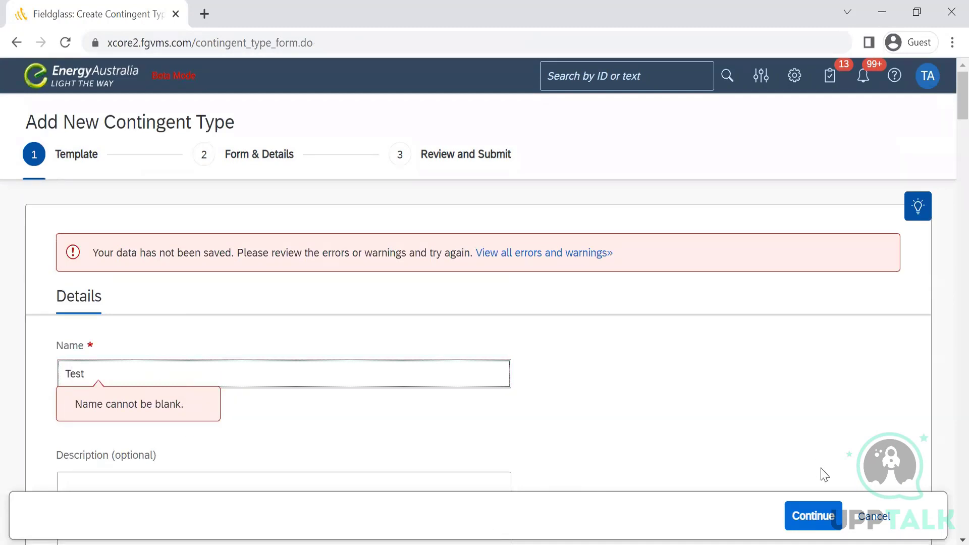
left_click(812, 517)
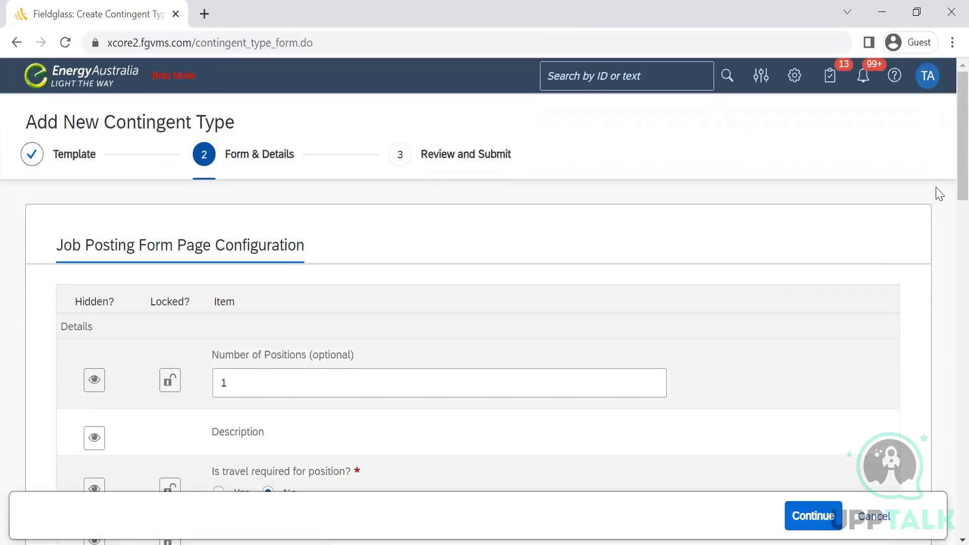
Examine the Job Posting Form Page Configuration items and their hidden and locked settings, from Details through Rules.
scroll(947, 192, "down", 3)
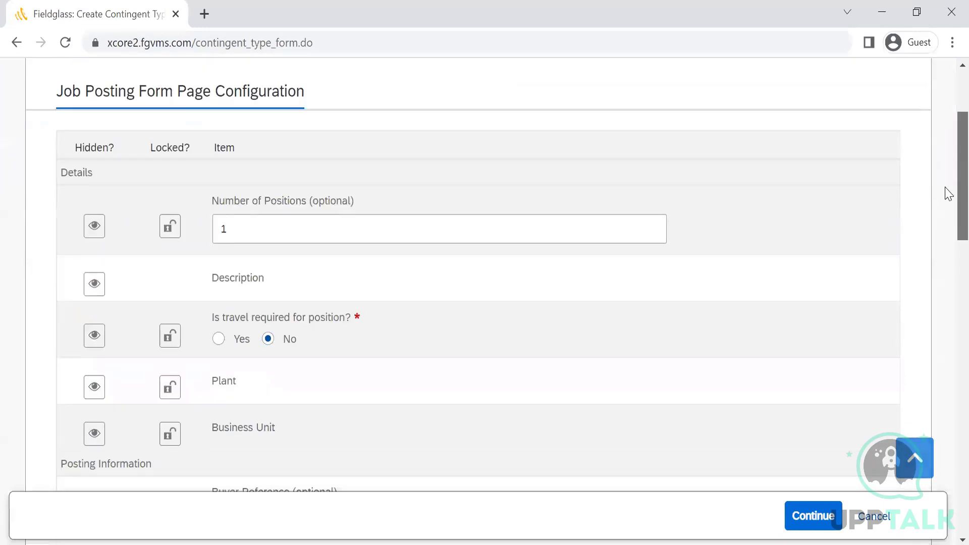
scroll(947, 192, "down", 7)
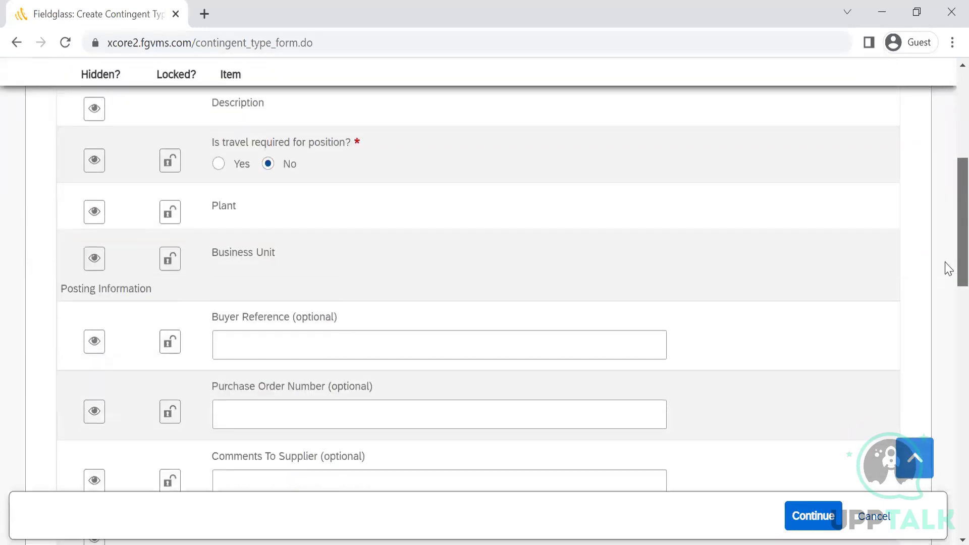
scroll(948, 286, "down", 1)
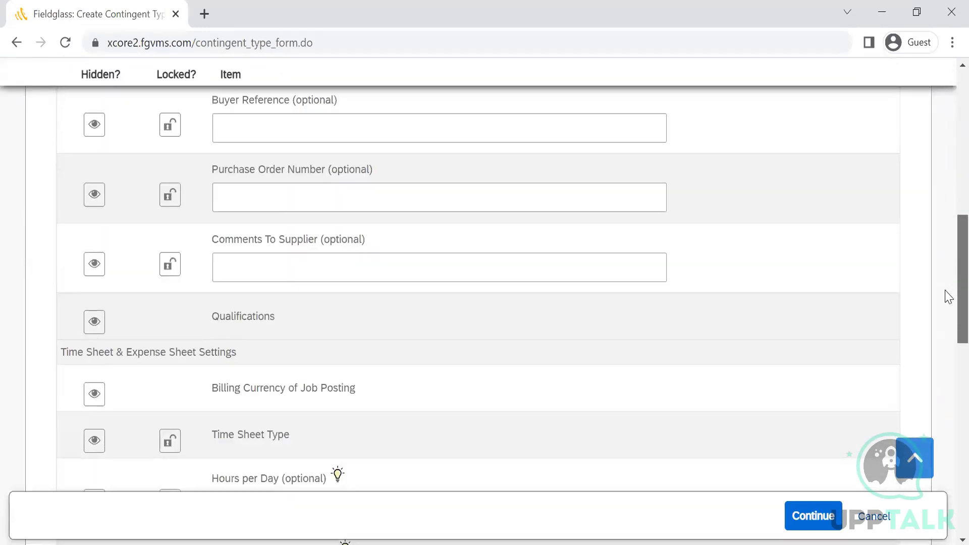
scroll(948, 297, "down", 1)
scroll(947, 302, "down", 1)
scroll(948, 288, "up", 2)
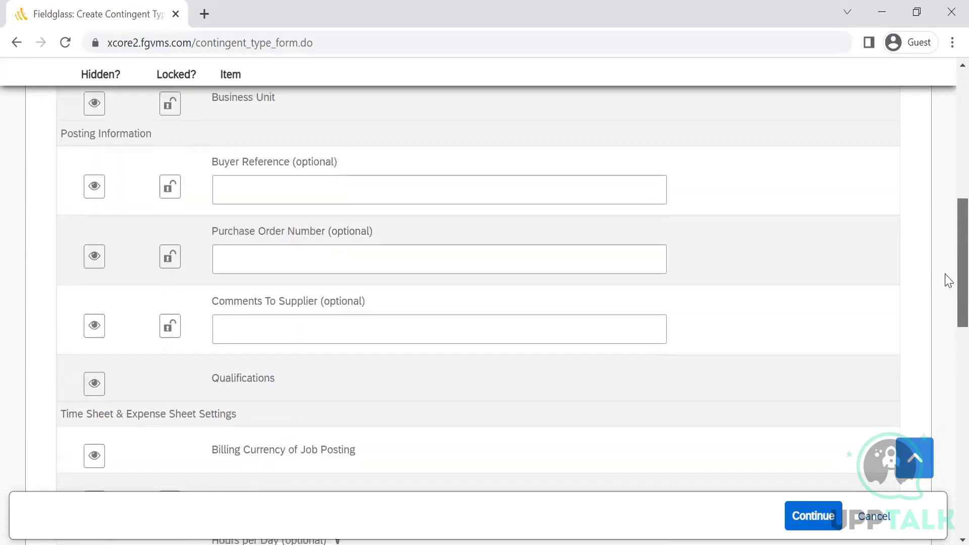
scroll(947, 290, "down", 3)
scroll(946, 295, "up", 4)
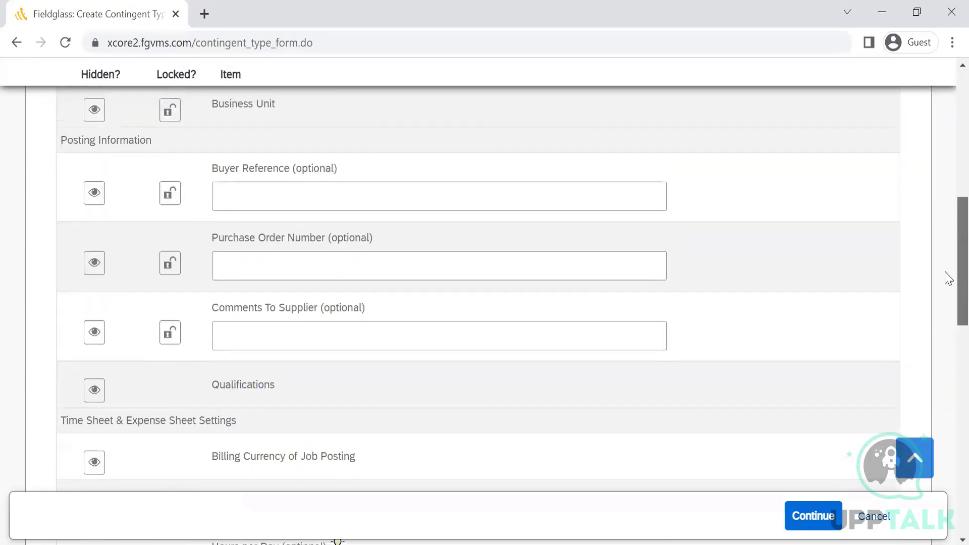
left_click(299, 267)
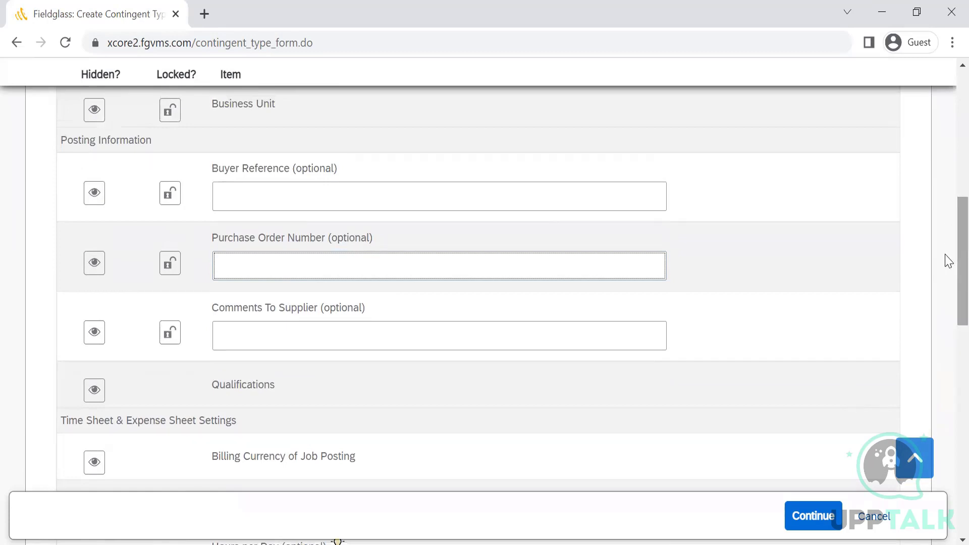
scroll(948, 298, "down", 1)
scroll(948, 302, "down", 7)
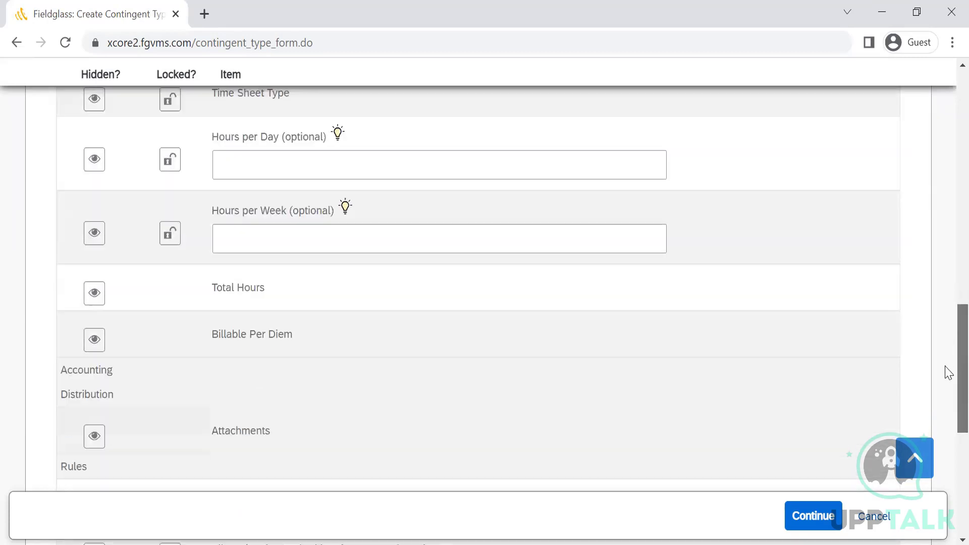
scroll(948, 385, "down", 6)
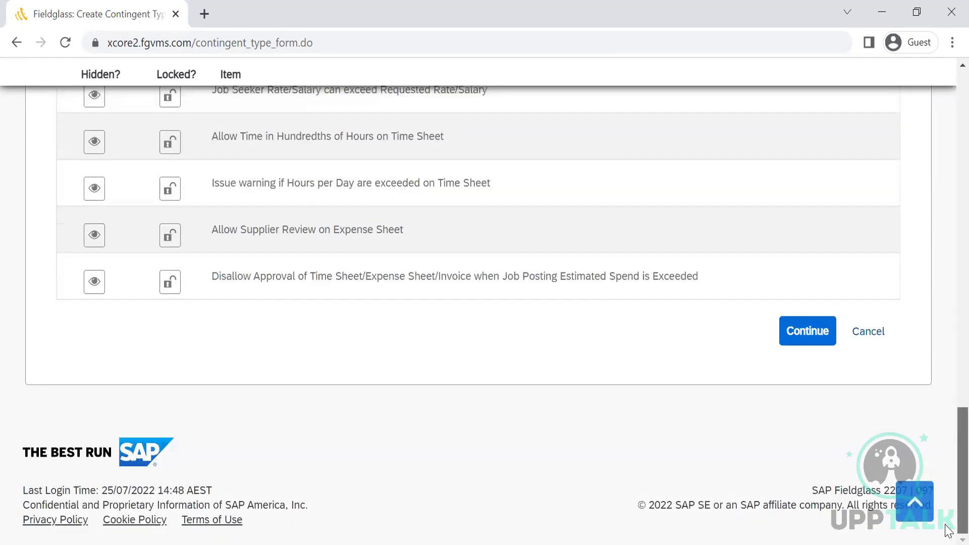
scroll(948, 486, "up", 3)
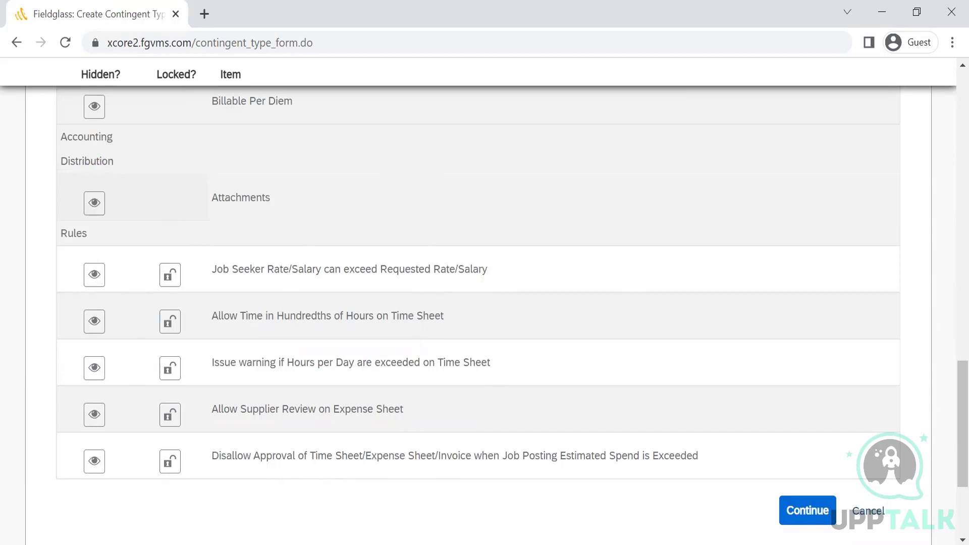
Continue to the Review and Submit stage, look over the Test contingent type's configuration summary, and cancel without adding it.
left_click(815, 510)
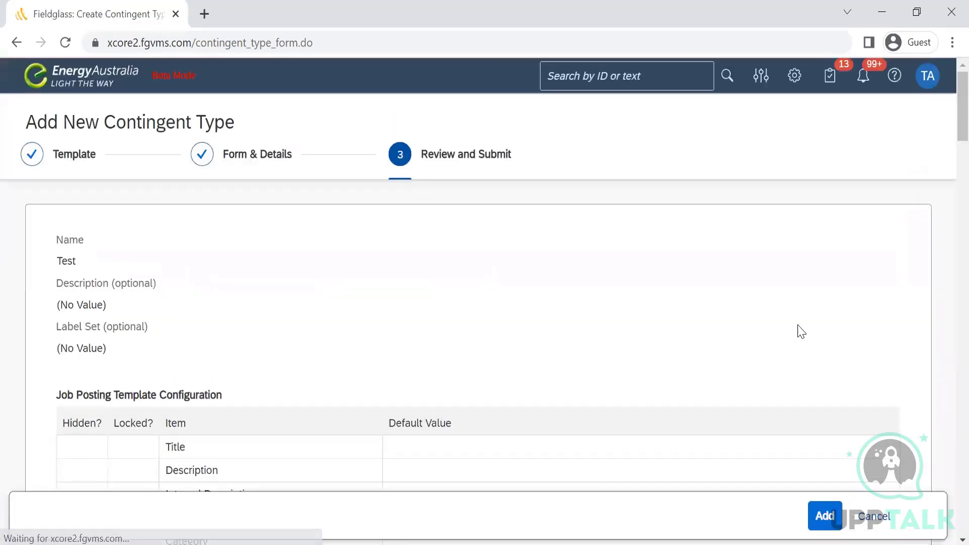
scroll(947, 379, "down", 15)
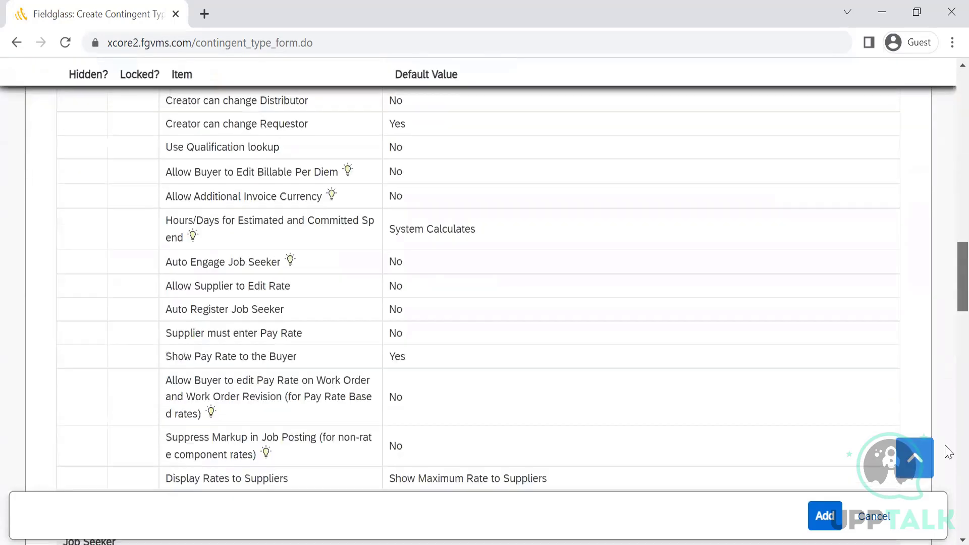
scroll(948, 452, "down", 10)
scroll(946, 202, "up", 10)
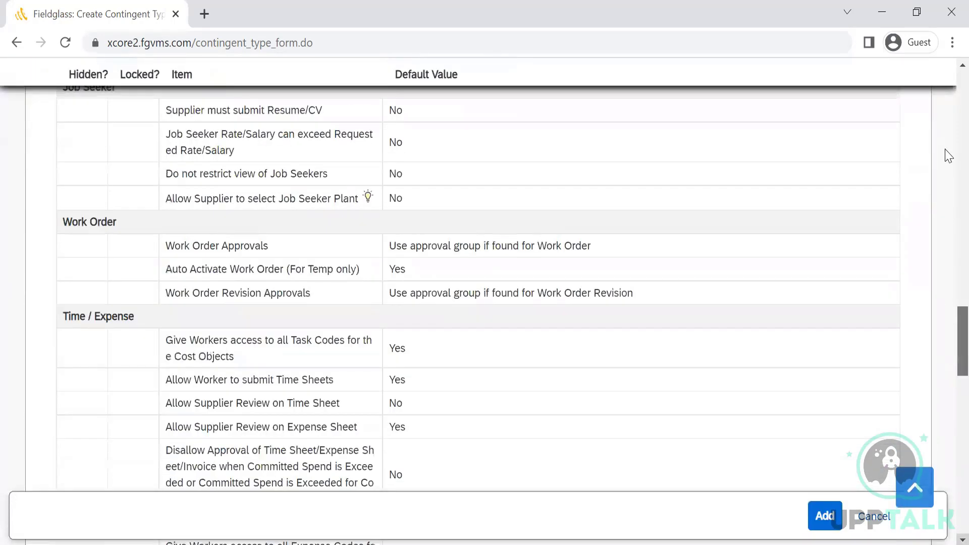
scroll(948, 154, "up", 10)
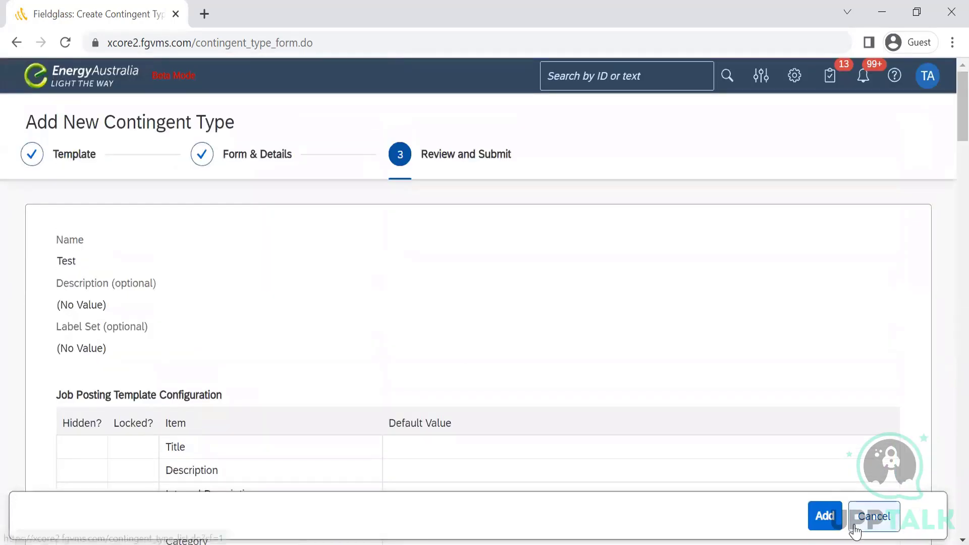
left_click(855, 527)
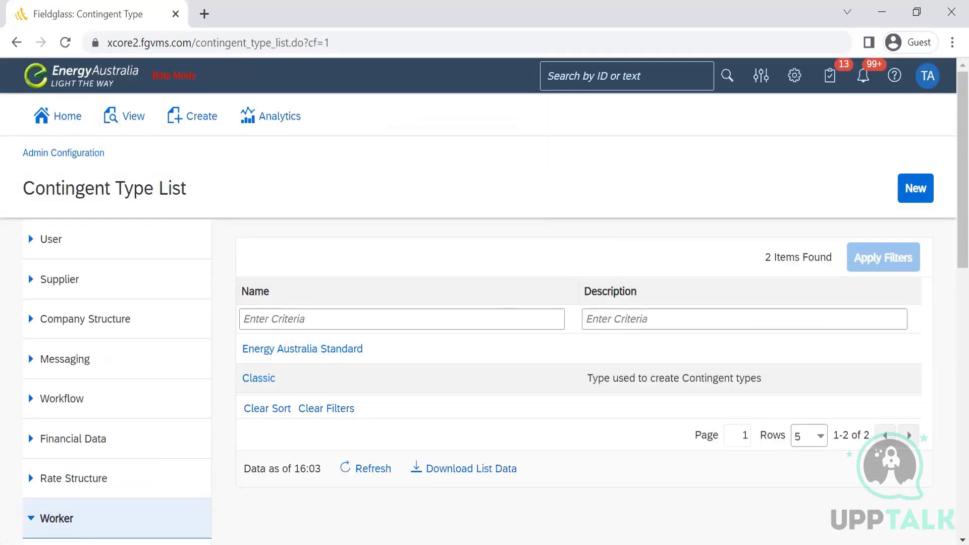
Switch to the Notepad notes and insert blank lines below the Custom line and the Template Designing heading.
mouse_move(655, 540)
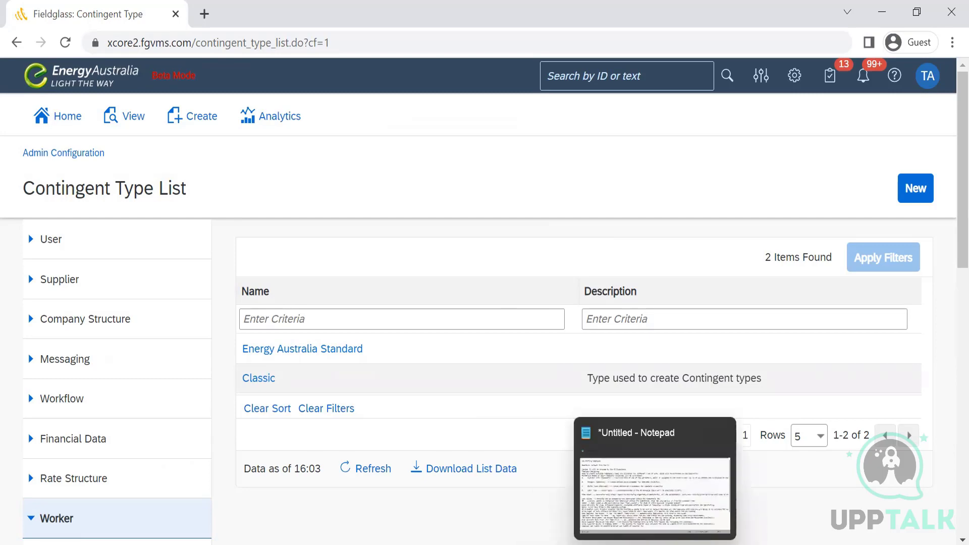
left_click(657, 475)
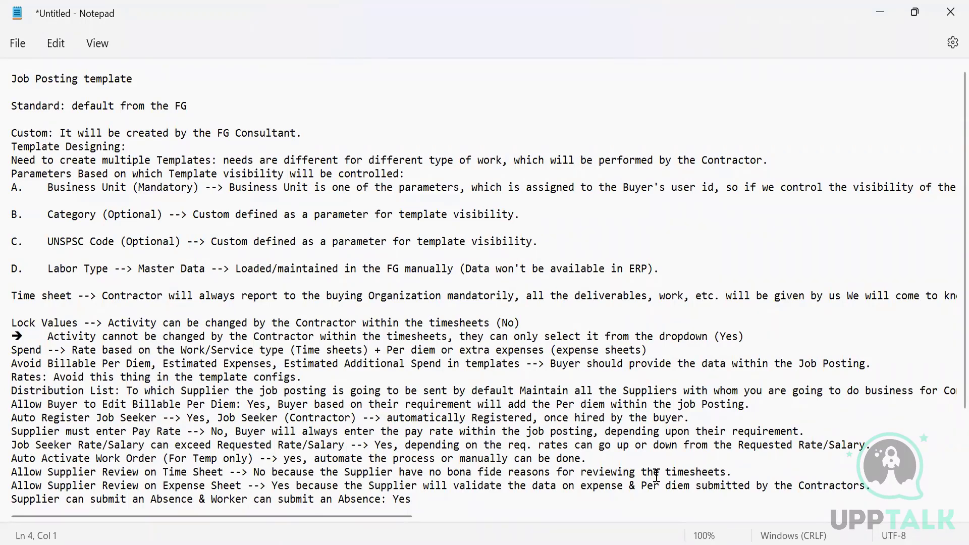
left_click(320, 133)
key("Return")
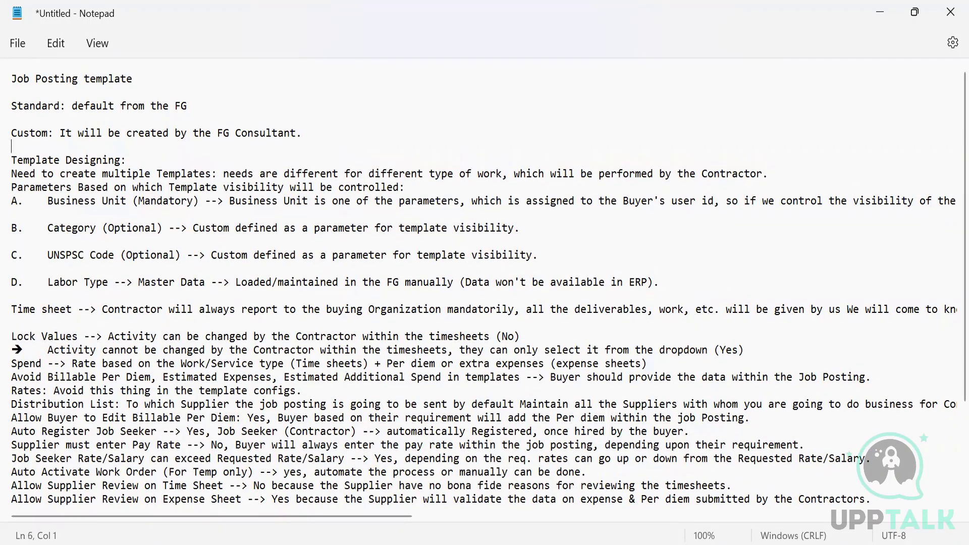
left_click(131, 163)
key("Return")
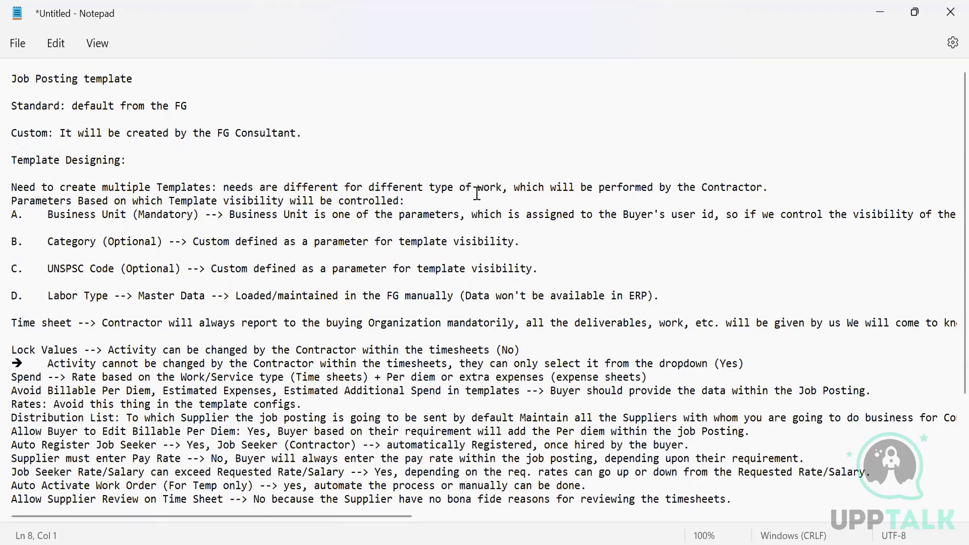
Insert blank lines below the "Need to create multiple Templates" line and the "Parameters Based on which Template visibility will be controlled" line.
left_click(503, 187)
left_click_drag(503, 187, 229, 189)
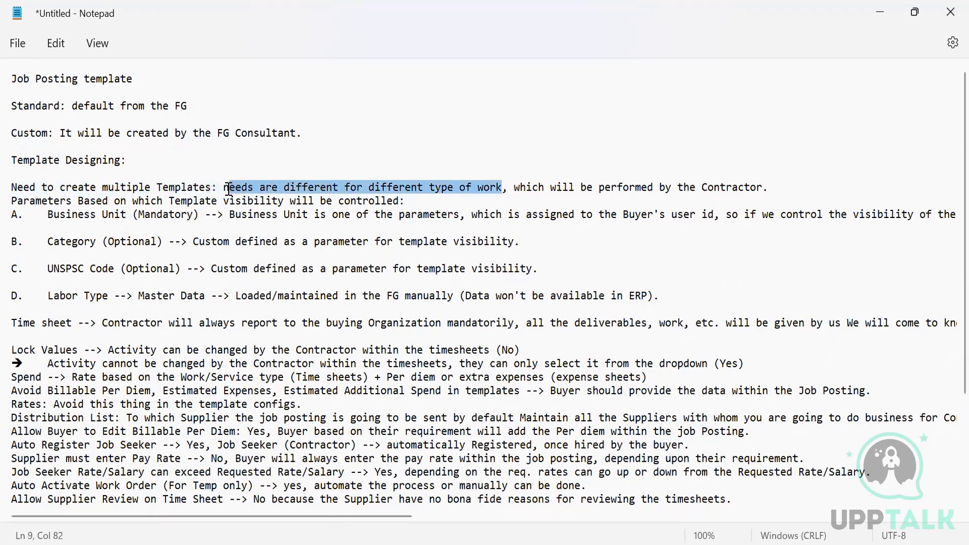
left_click(791, 182)
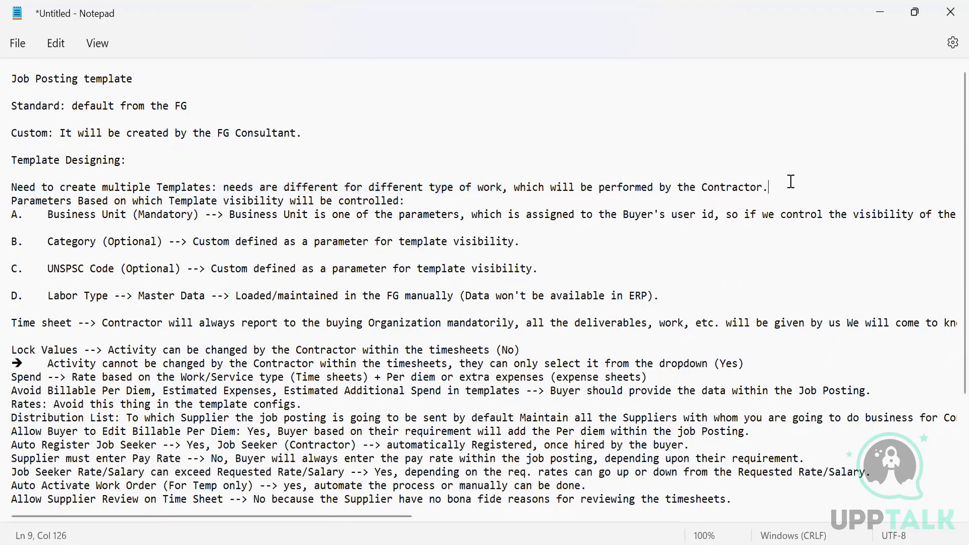
key("Return")
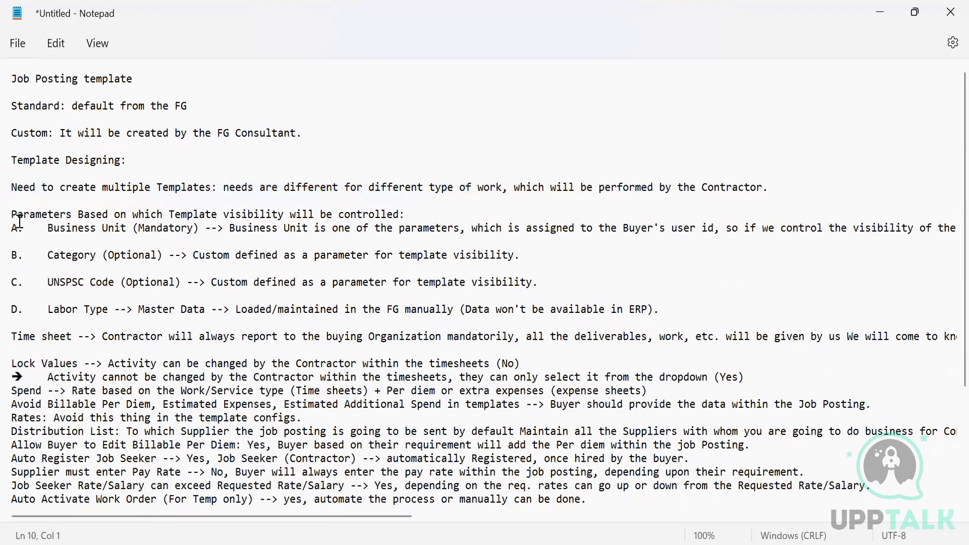
left_click(414, 214)
key("Return")
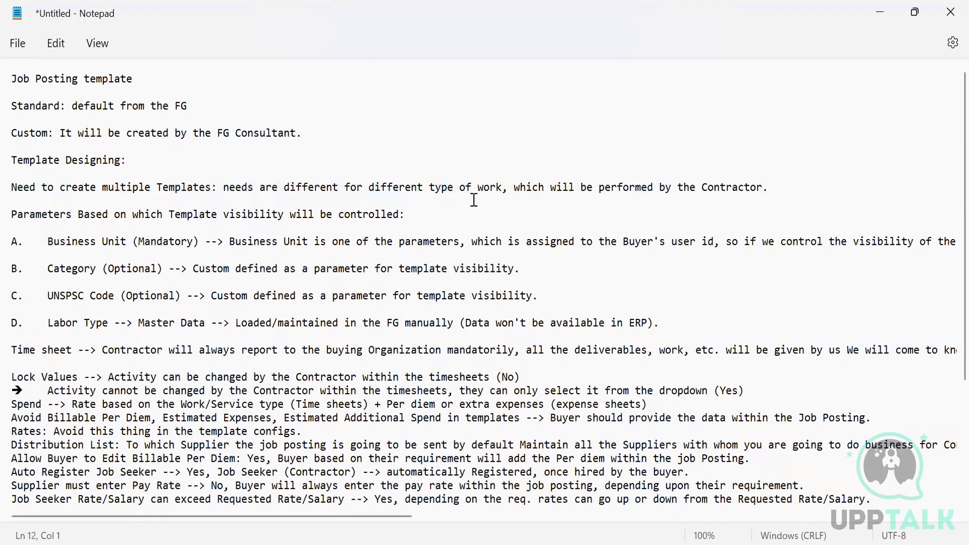
Zoom the notes out to 80% and read the full Business Unit (Mandatory) parameter line to its end.
left_click_drag(127, 241, 43, 239)
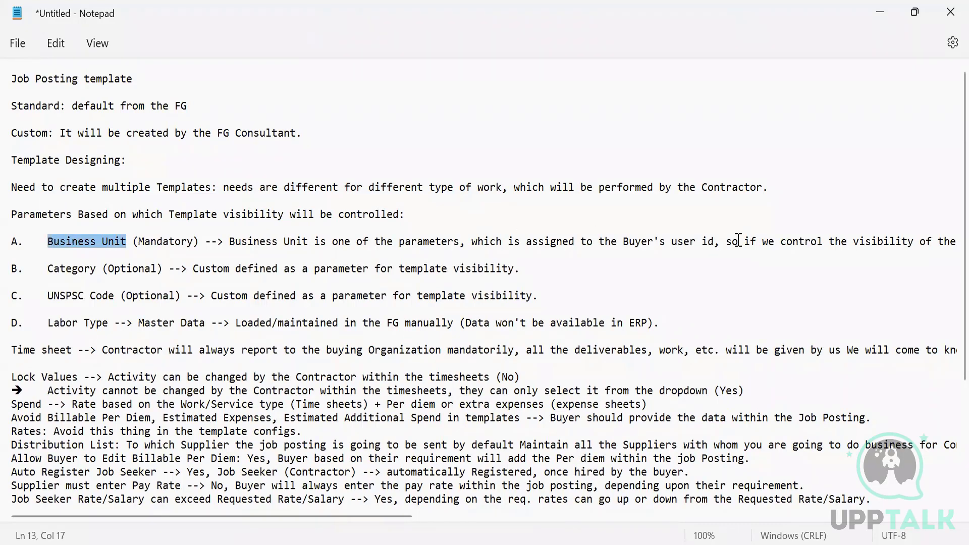
key("ctrl+minus")
key("ctrl+minus")
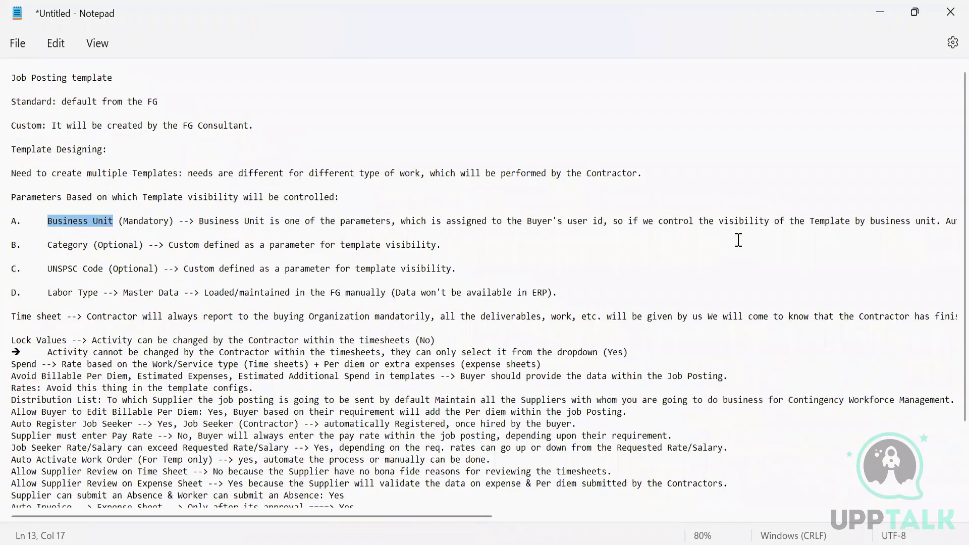
left_click(778, 262)
left_click_drag(47, 220, 324, 228)
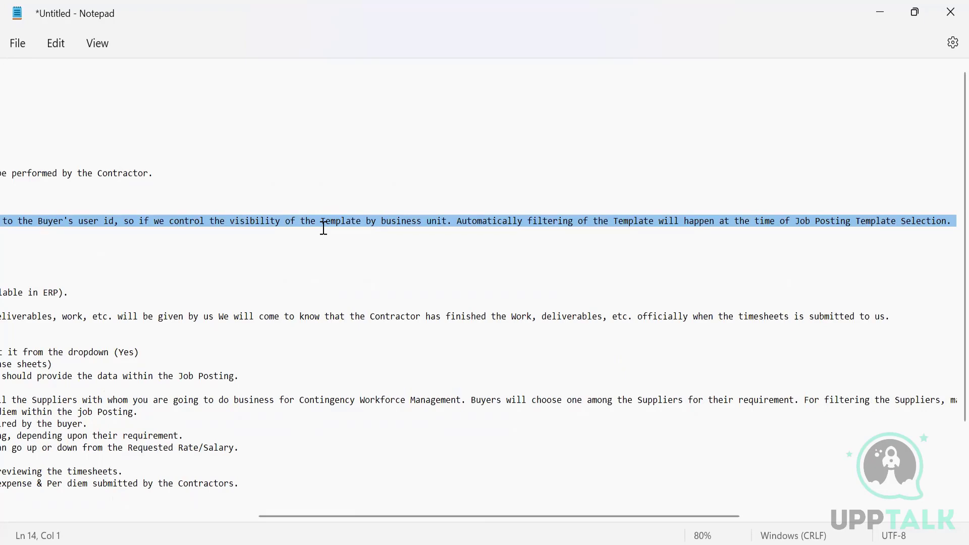
key("Left")
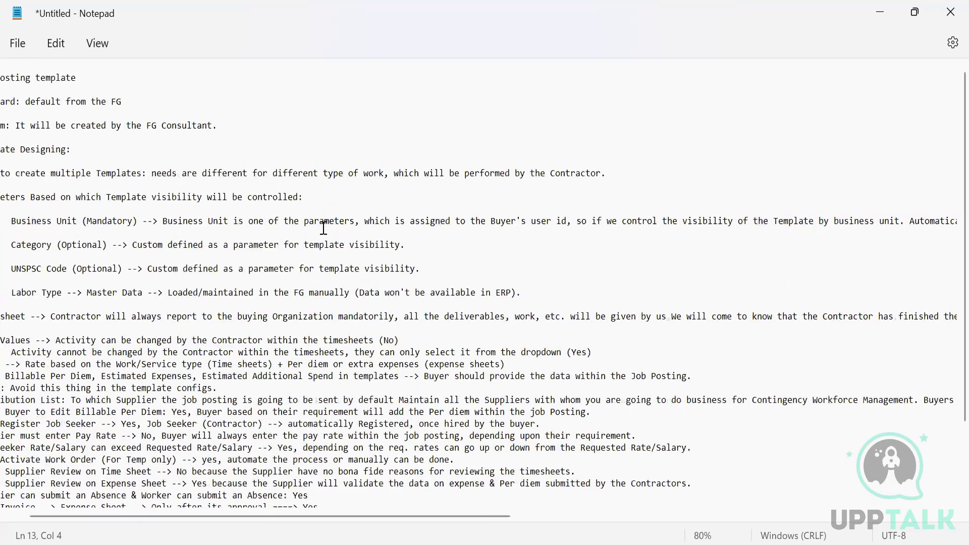
key("Left")
key("Left")
key("Left")
key("Left")
key("Left")
key("Left")
key("Left")
key("Left")
key("Left")
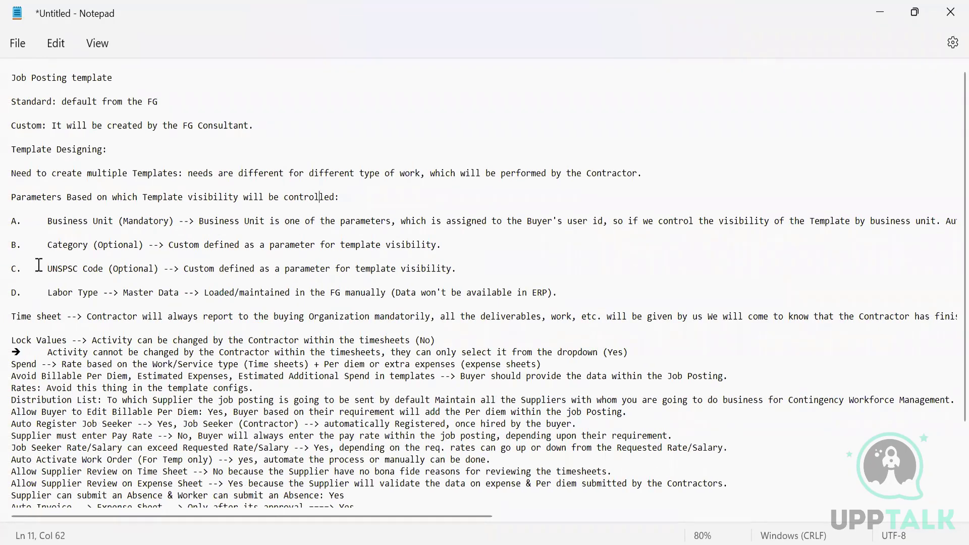
Go over the Category and UNSPSC Code template visibility parameters, highlighting "UNSPSC Code (Optional)".
left_click(58, 246)
left_click_drag(48, 268, 162, 273)
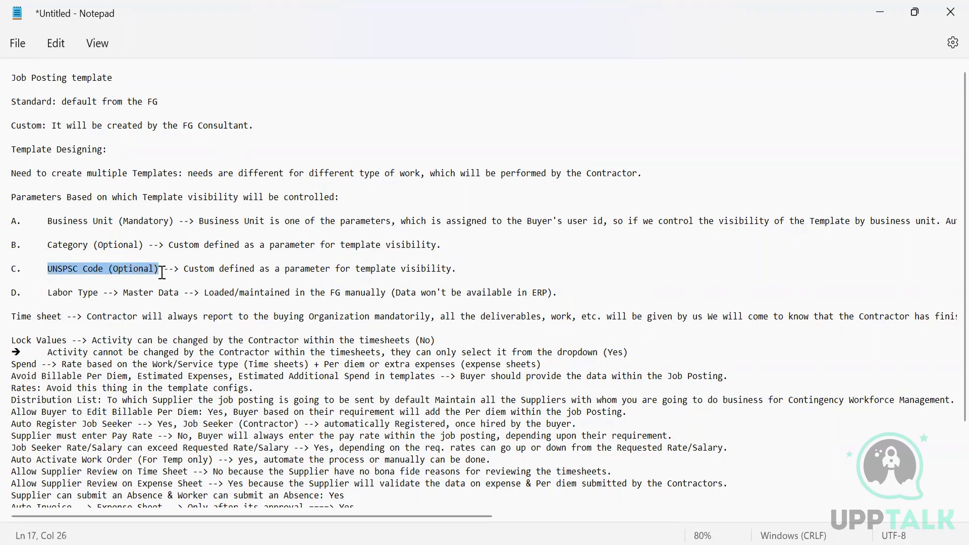
left_click(466, 264)
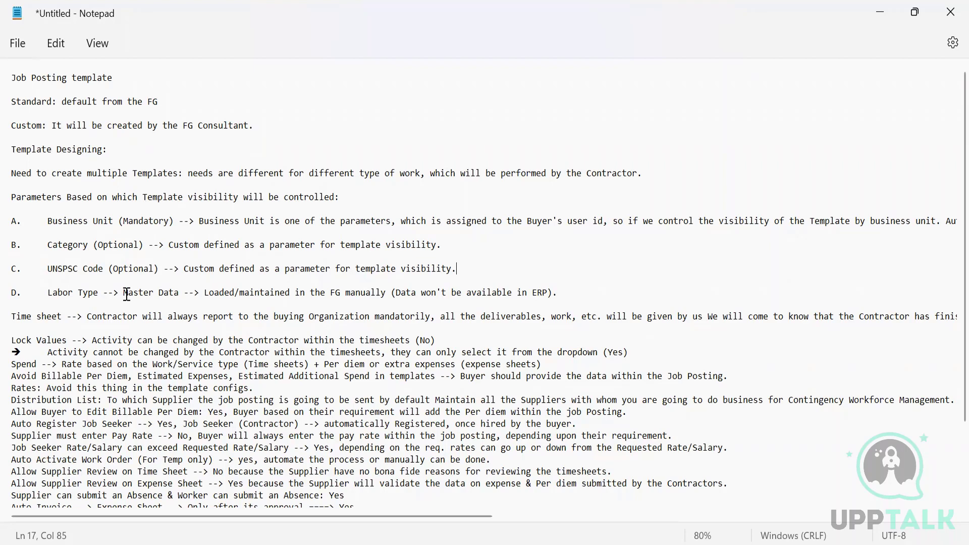
Switch back to Fieldglass, open the Labour Type list from Admin Configuration, and look through the available labour types.
key("alt+Tab")
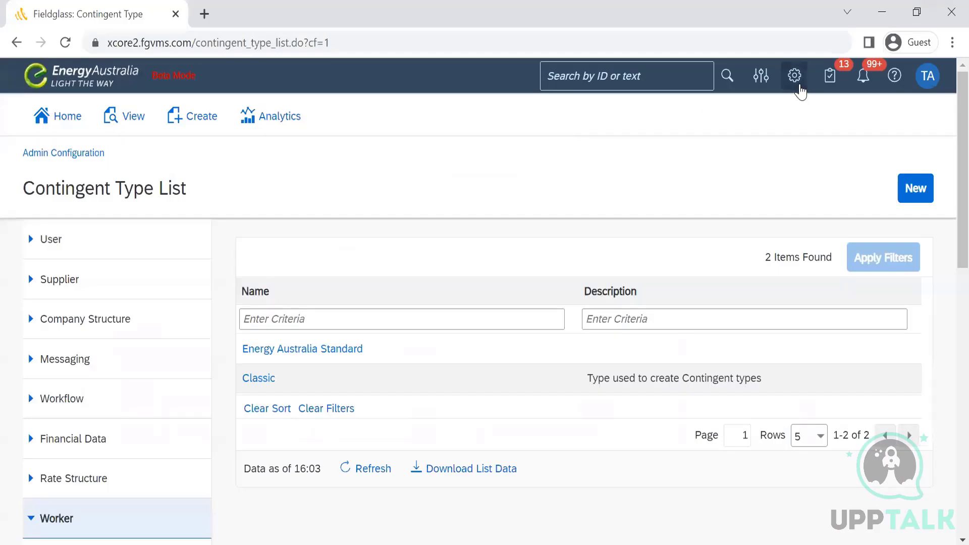
left_click(799, 85)
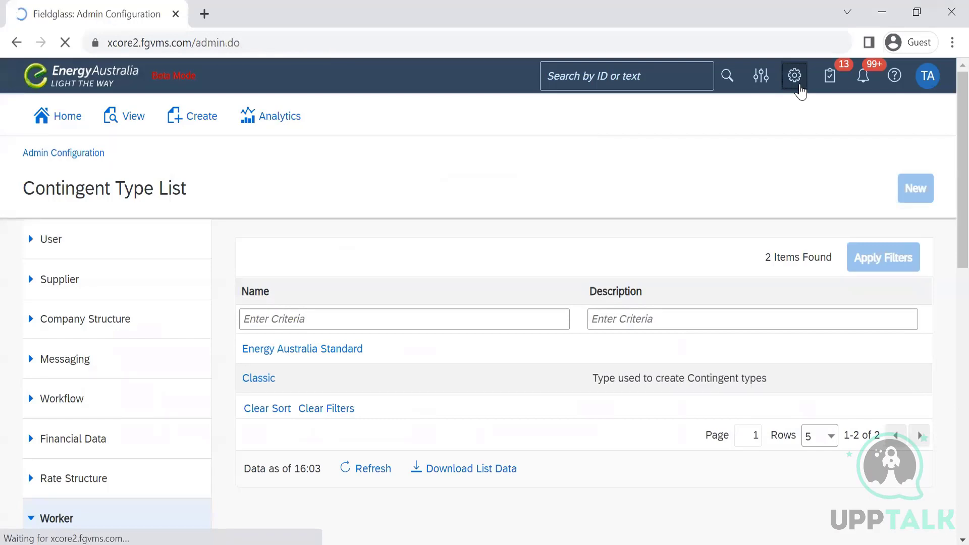
scroll(948, 276, "down", 3)
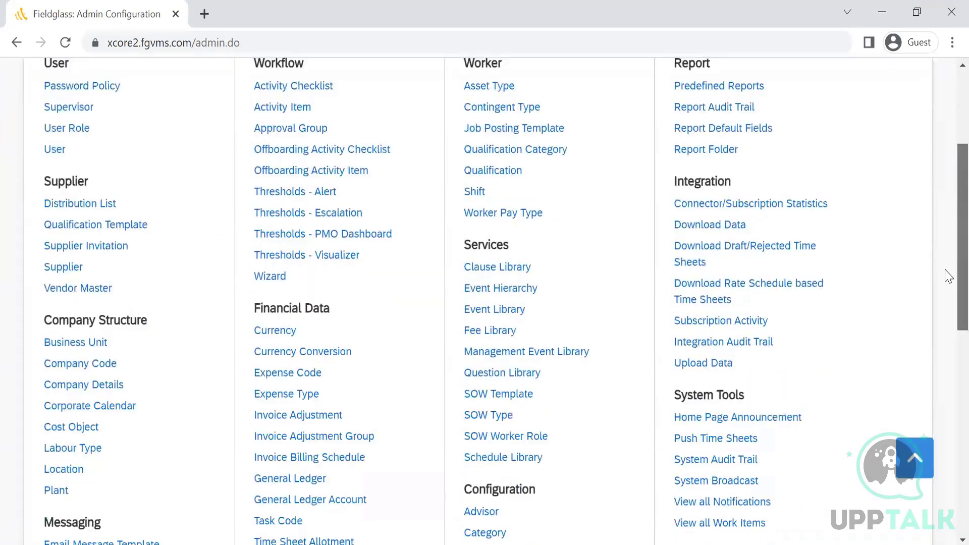
scroll(948, 288, "down", 2)
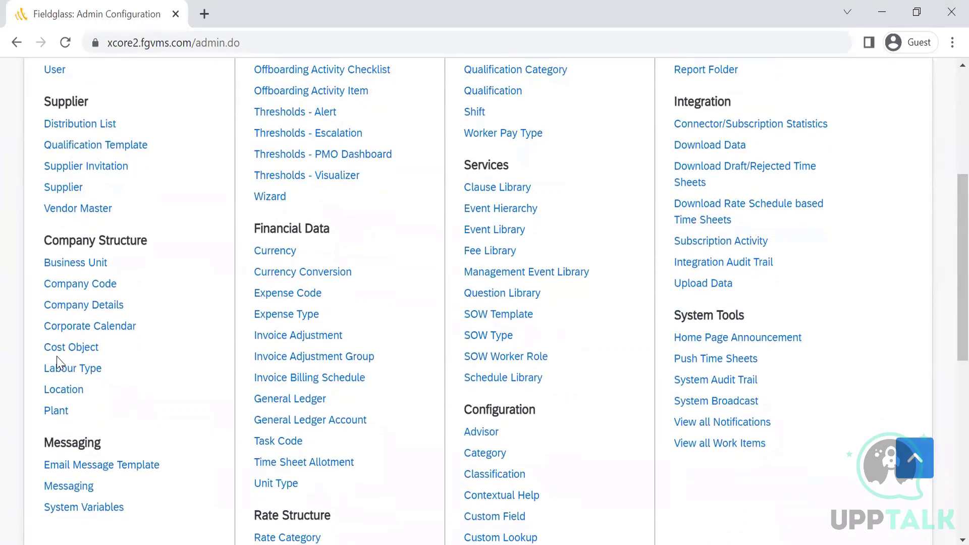
left_click(61, 374)
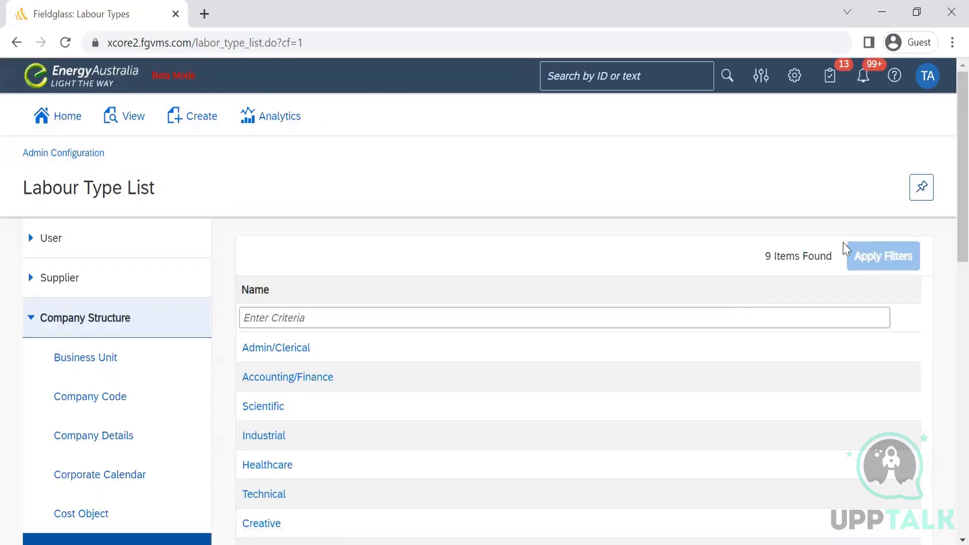
scroll(946, 205, "down", 3)
scroll(948, 251, "down", 2)
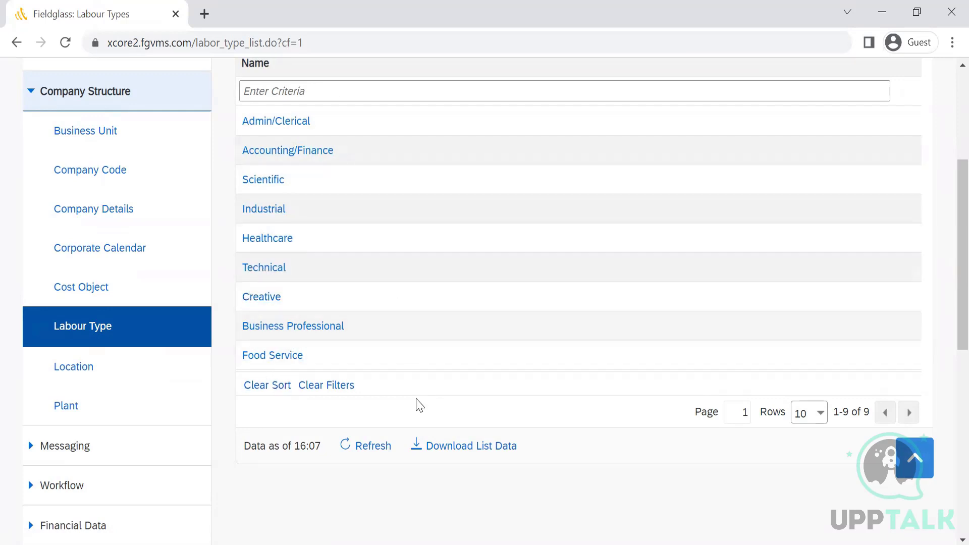
Switch to the Notepad notes and read the full Time sheet line, highlighting it to its end.
key("alt+Tab")
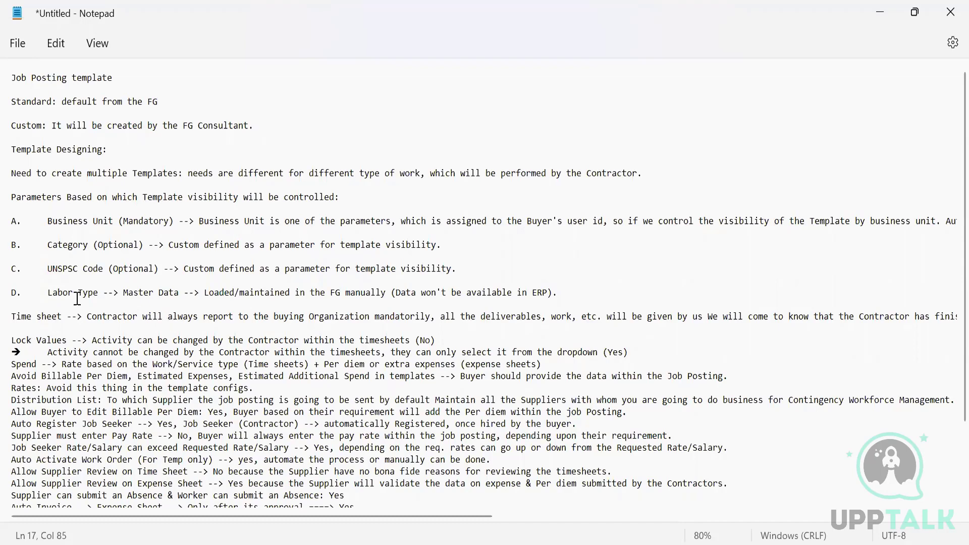
left_click_drag(86, 319, 382, 328)
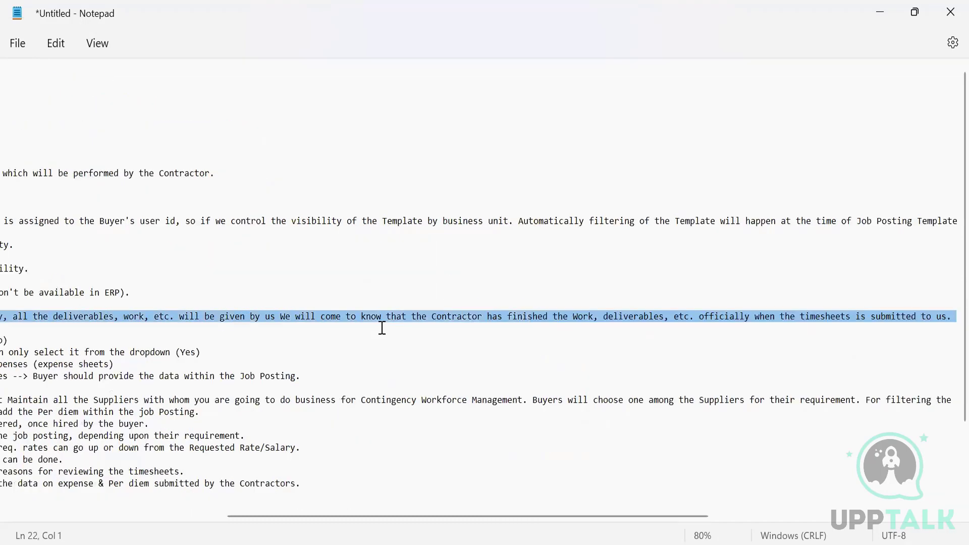
left_click(353, 319)
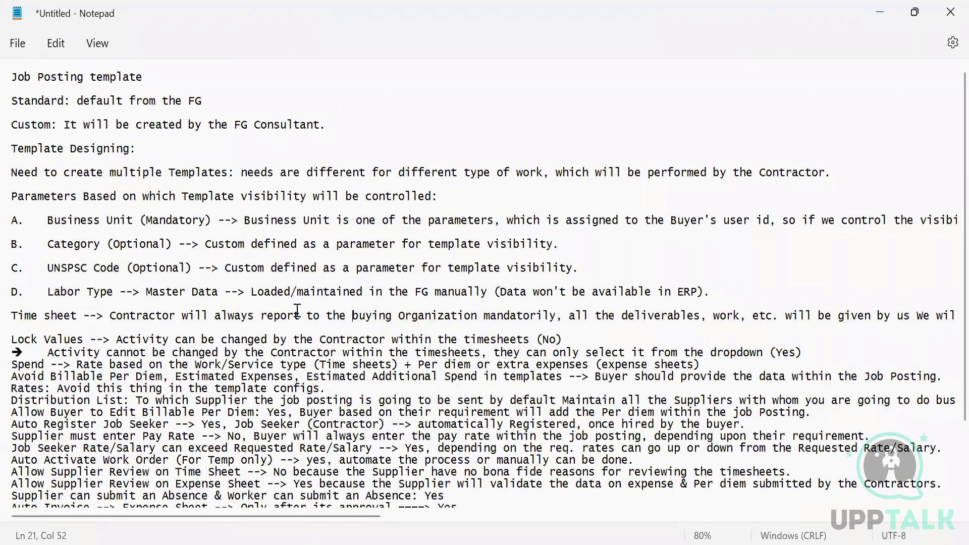
Break the long Time sheet line after "mandatorily," and "deliverables, etc.", and the Business Unit line after "user id," and "business unit.".
key("Right")
key("Right")
key("Right")
key("Right")
key("Right")
key("Right")
key("Right")
key("Right")
key("Right")
key("Right")
key("Right")
key("Right")
key("Right")
key("Right")
key("Right")
key("Right")
key("Right")
key("Right")
key("Right")
key("Right")
key("Right")
key("Right")
key("Right")
key("Right")
key("Right")
key("Right")
key("Right")
key("Right")
key("Right")
key("Right")
key("Right")
key("Right")
key("Right")
key("Right")
key("Right")
key("Right")
key("Right")
key("Right")
key("Right")
key("Right")
key("Right")
key("Right")
key("Right")
key("Right")
key("Right")
key("Right")
key("Right")
key("Right")
key("Right")
key("Right")
key("Right")
key("Right")
key("Right")
key("Right")
key("Right")
key("Left")
key("Left")
key("Left")
key("Left")
key("Left")
key("Right")
key("Right")
key("Right")
key("Right")
key("Right")
key("Right")
key("Right")
key("Right")
key("Right")
key("Right")
key("Right")
key("Right")
key("Right")
key("Right")
key("Right")
key("Right")
key("Right")
key("Right")
key("Right")
key("Right")
key("Right")
key("Right")
key("Right")
key("Right")
key("Right")
key("Right")
key("Right")
key("Right")
key("Right")
key("Right")
key("Right")
key("Right")
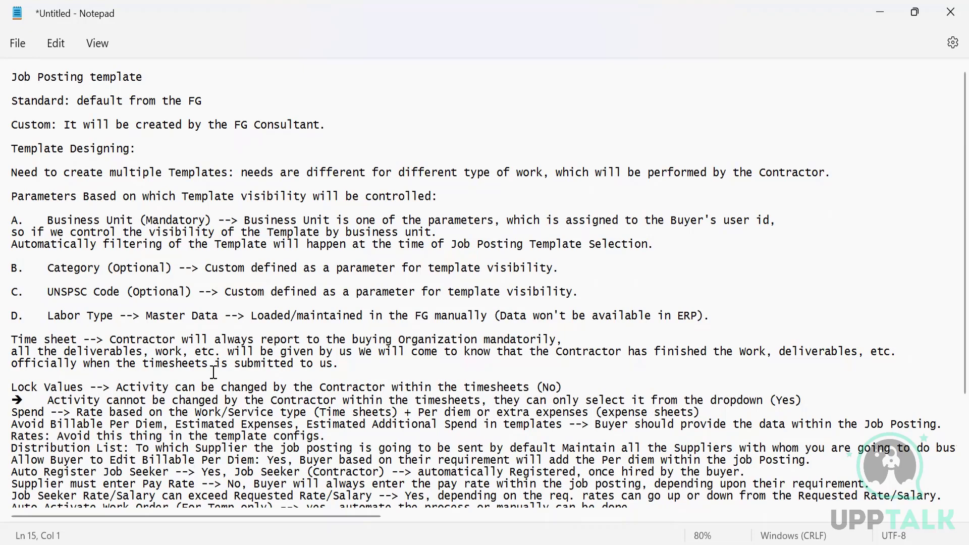
Insert a blank line below each of the Lock Values, "Activity cannot be changed by the Contractor" and Spend lines.
left_click(570, 382)
key("Return")
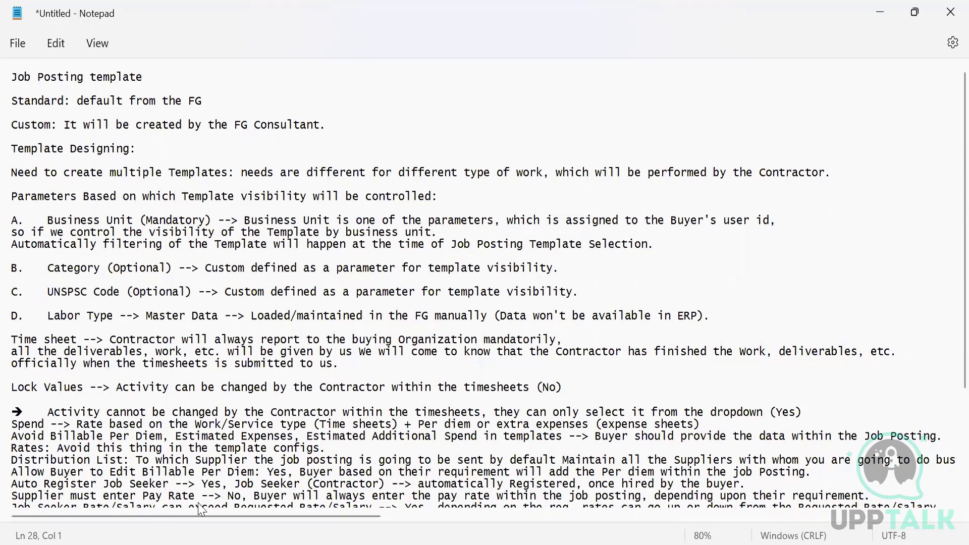
left_click(815, 411)
key("Return")
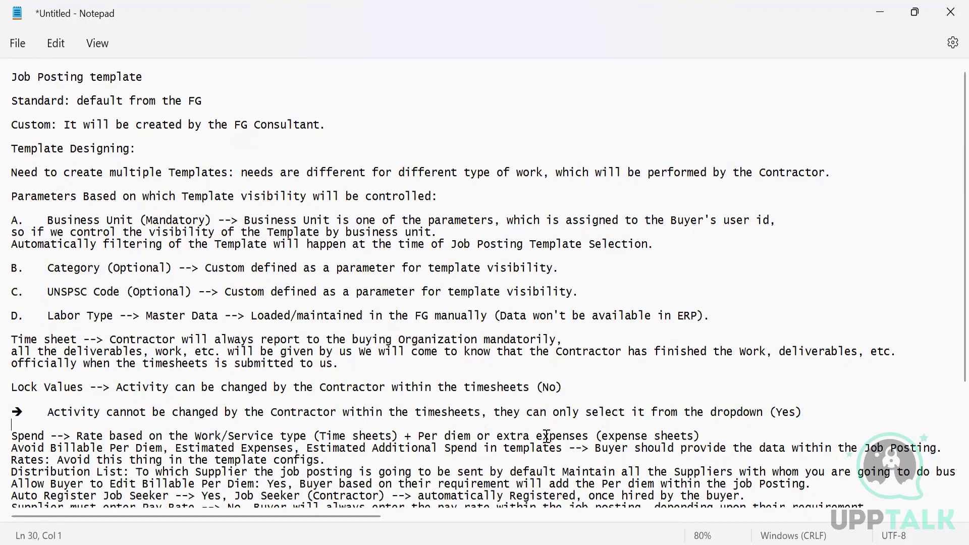
left_click(703, 434)
key("Return")
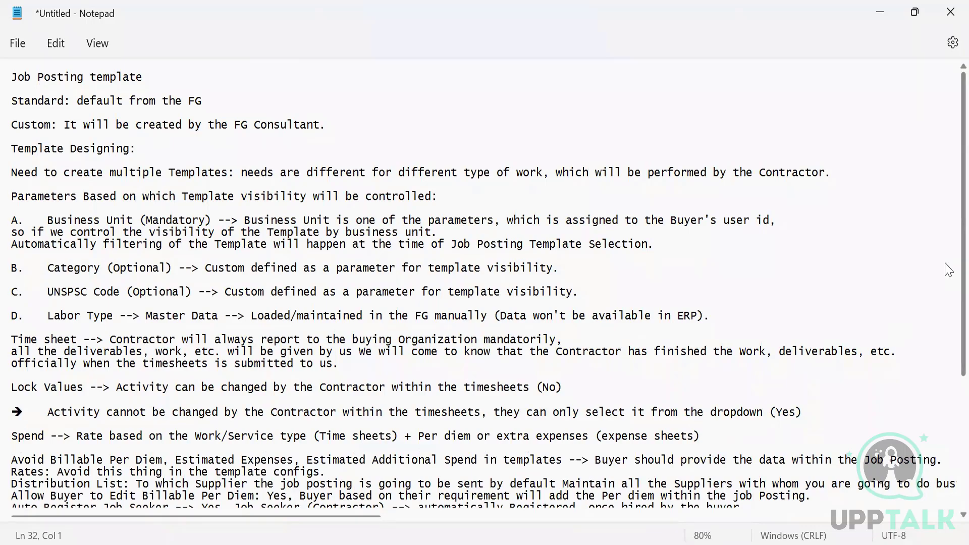
Insert a blank line below the "Avoid Billable Per Diem" line and another below the Rates line.
left_click_drag(948, 270, 951, 384)
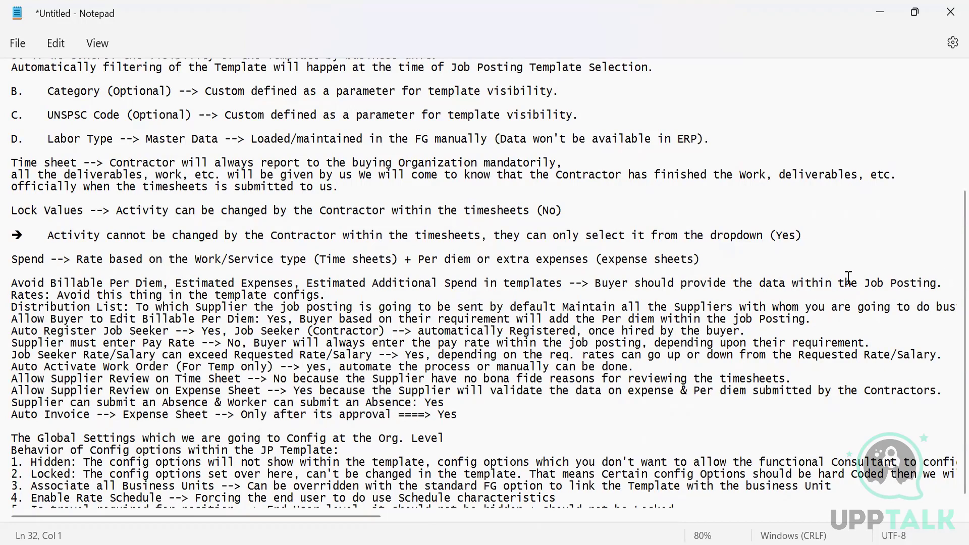
left_click(950, 284)
key("Return")
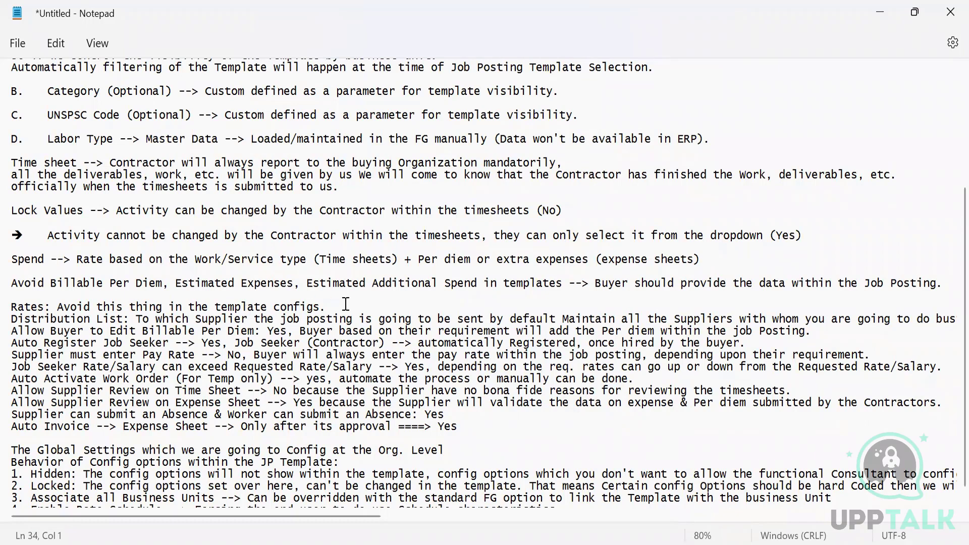
left_click(346, 304)
key("BackSpace")
type(".")
key("Return")
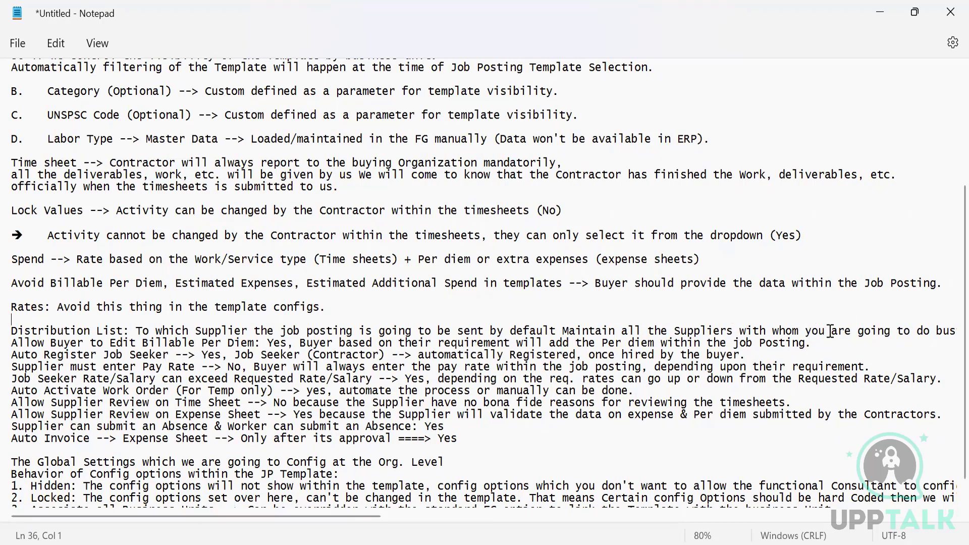
Read along the long Distribution List line and break it after "by default Maintain".
left_click(933, 333)
key("Right")
key("Right")
key("Right")
key("Right")
key("Right")
key("Right")
key("Right")
key("Right")
key("Right")
key("Right")
key("Right")
key("Right")
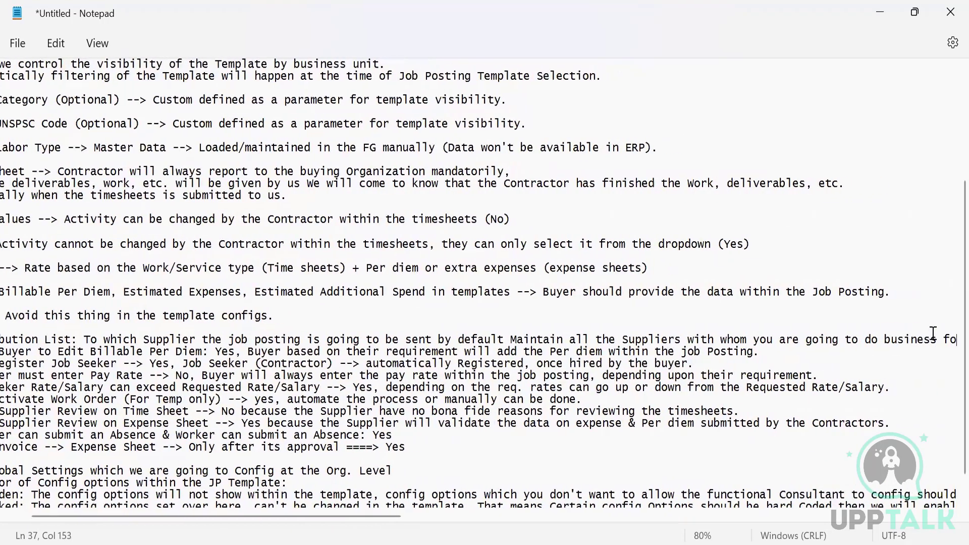
key("Right")
key("Right")
key("Right")
key("Right")
key("Right")
key("Right")
key("Right")
key("Right")
key("Right")
key("Right")
key("Right")
key("Right")
key("Right")
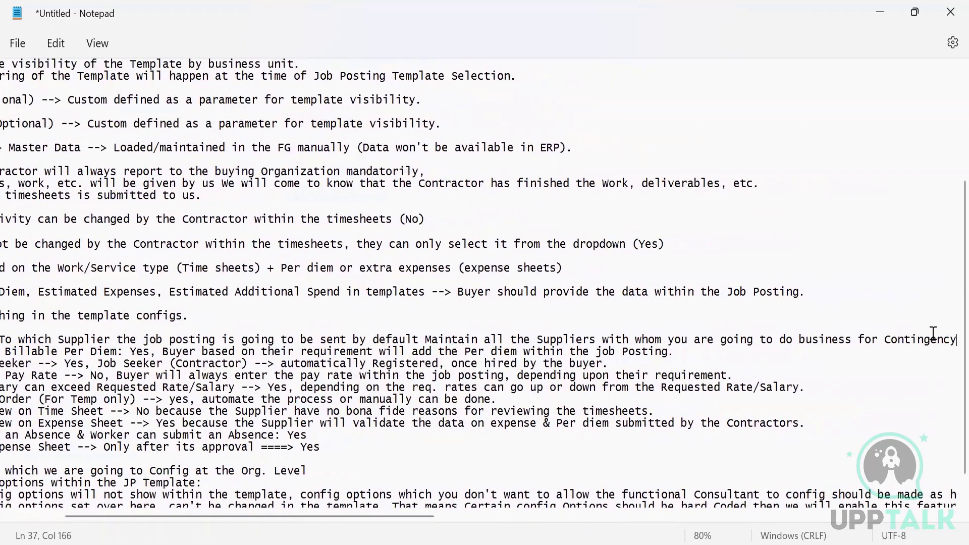
key("Right")
key("Right")
key("Right")
key("Right")
key("Right")
key("Right")
key("Right")
key("Right")
key("Right")
key("Right")
key("Right")
key("Right")
key("Right")
key("Right")
key("Right")
key("Right")
key("Right")
key("Right")
key("Right")
key("Right")
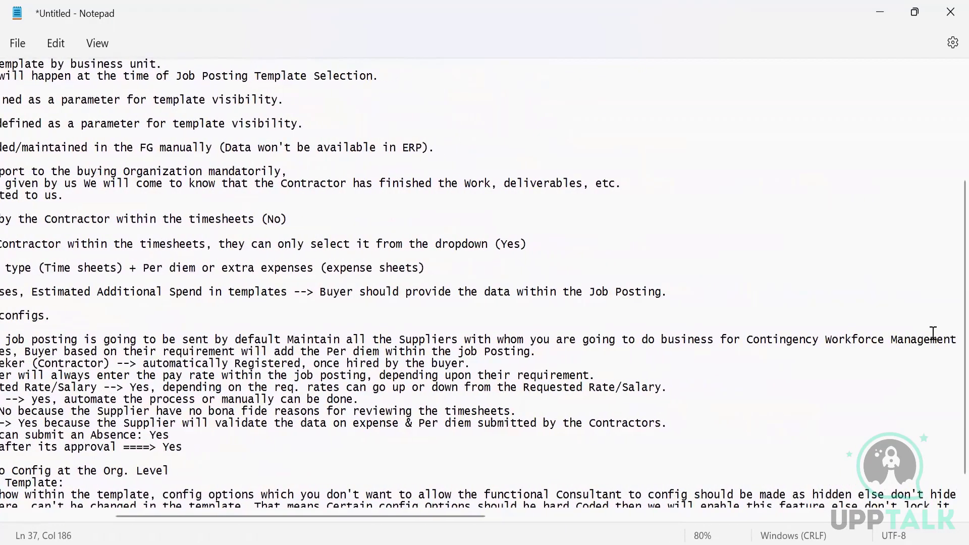
key("Left")
key("Left")
key("Left")
key("Left")
key("Left")
key("Left")
key("Left")
key("Left")
key("Left")
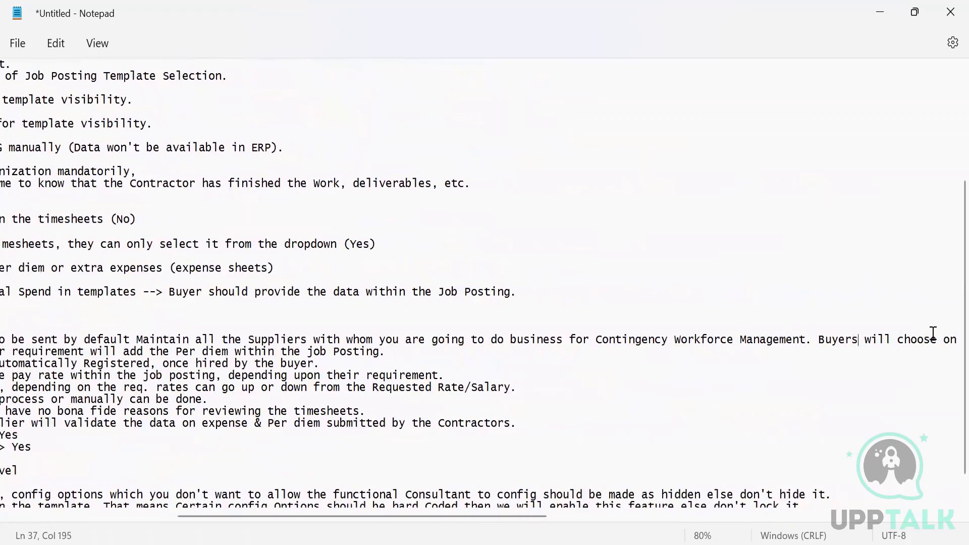
key("Left")
key("Left")
key("Left")
key("Left")
key("Left")
key("Left")
key("Left")
key("Left")
key("Left")
key("Left")
key("Left")
key("Left")
key("Left")
key("Left")
key("Left")
key("Left")
key("Left")
key("Left")
key("Left")
key("Left")
key("Left")
key("Left")
key("Left")
key("Left")
key("Left")
key("Left")
key("Left")
key("Left")
key("Left")
key("Left")
key("Left")
key("Left")
key("Left")
key("Left")
key("Left")
key("Left")
key("Left")
key("Left")
key("Left")
key("Left")
key("Left")
key("Left")
key("Left")
key("Left")
key("Left")
key("Left")
key("Left")
key("Left")
key("Left")
key("Return")
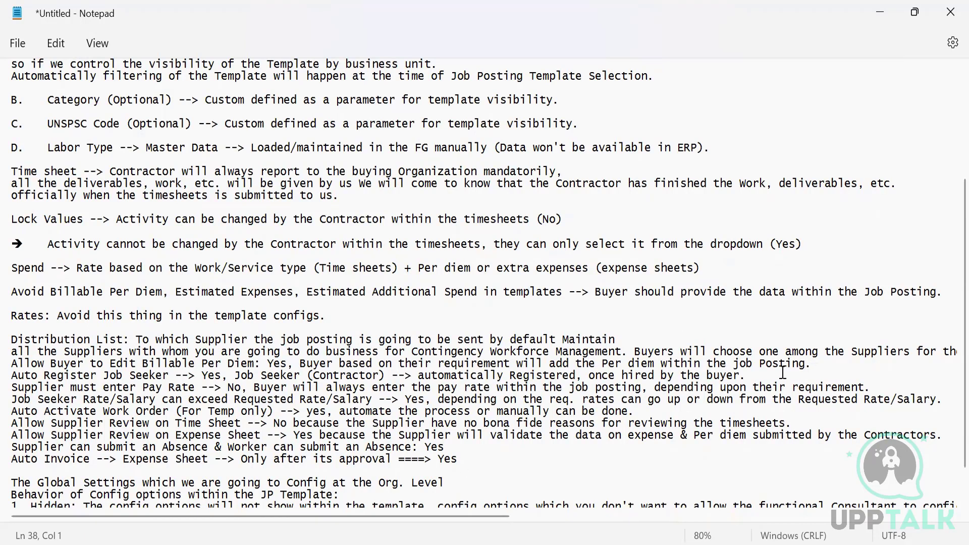
Insert a blank line below each of the "Allow Buyer to Edit Billable Per Diem" and "Auto Register Job Seeker" lines.
left_click(814, 364)
key("Return")
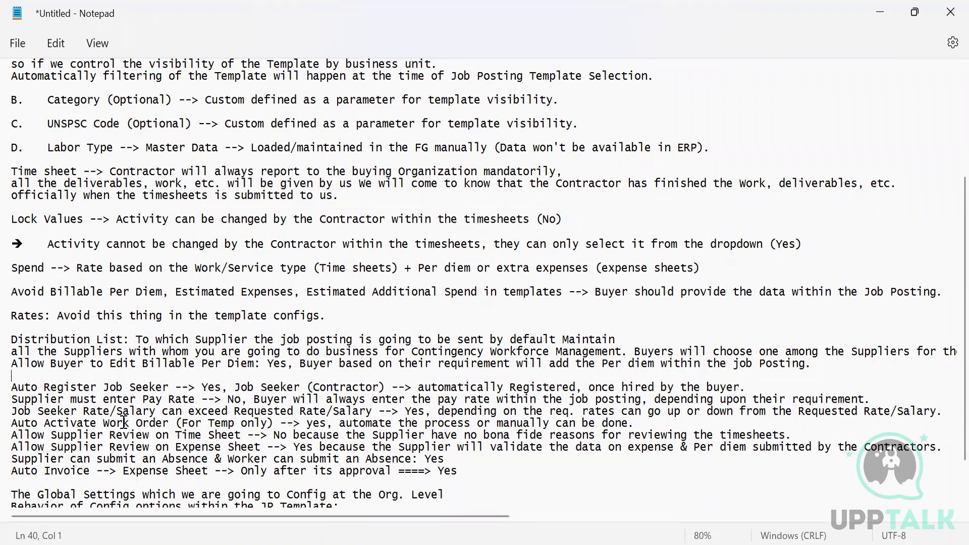
left_click(757, 389)
key("Return")
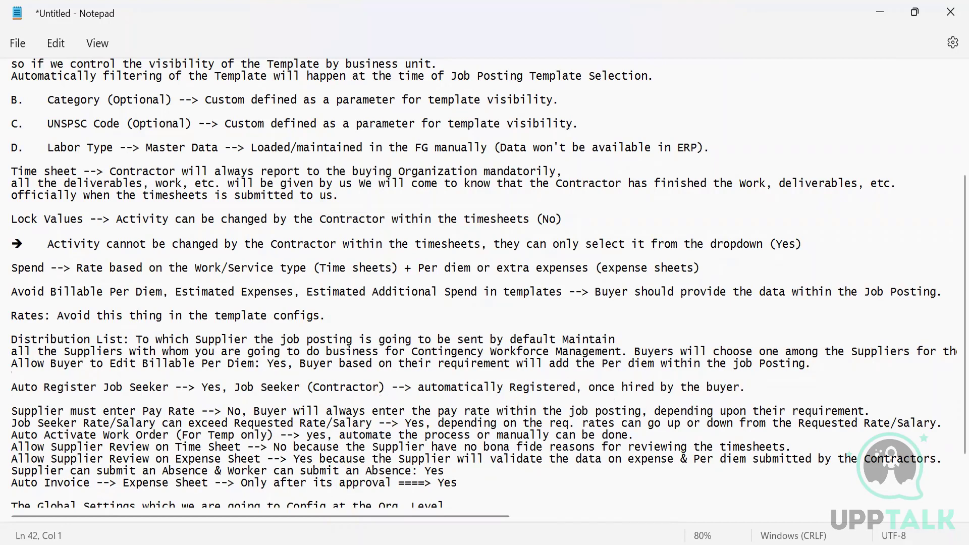
Highlight "Supplier must enter Pay Rate --> No," for reading, clear the highlight and insert a blank line below that line.
left_click_drag(250, 414, 12, 423)
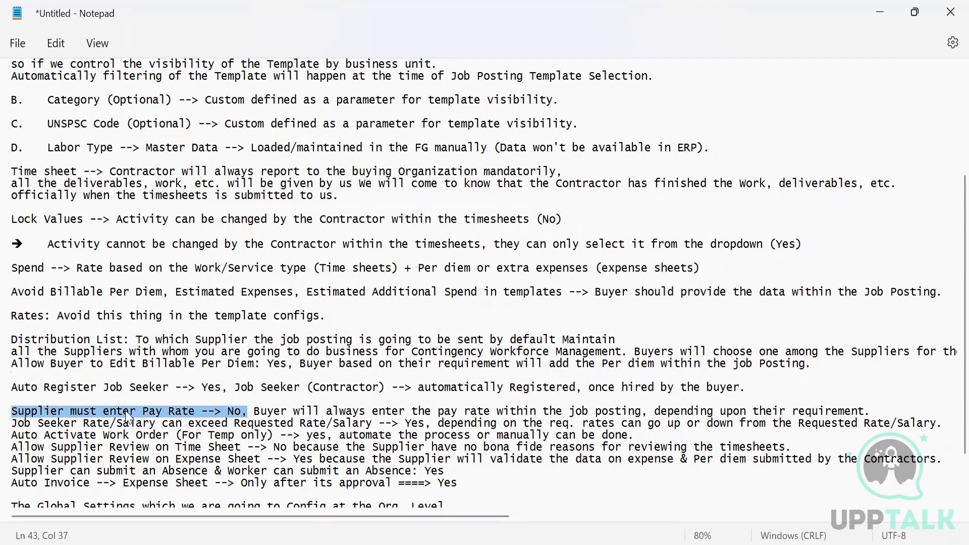
left_click(277, 400)
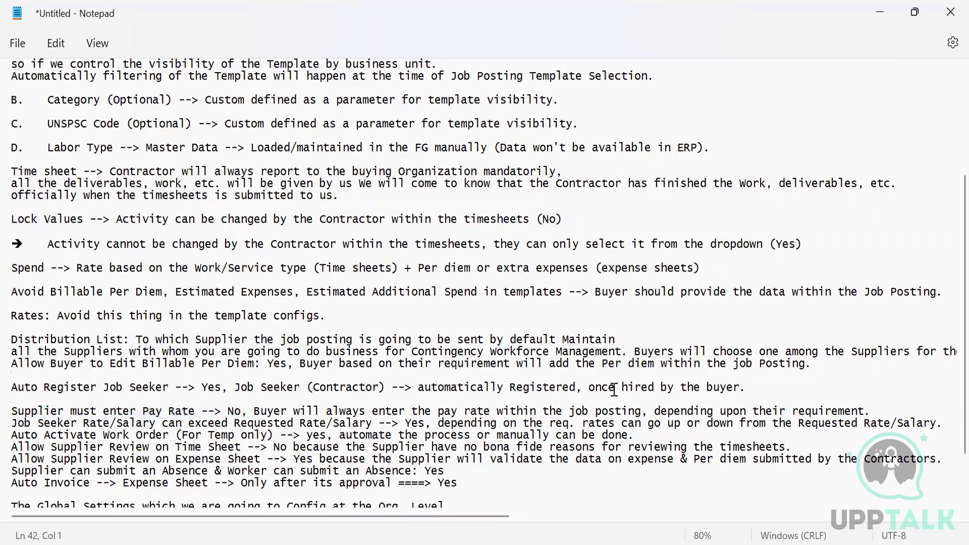
left_click(881, 415)
key("Return")
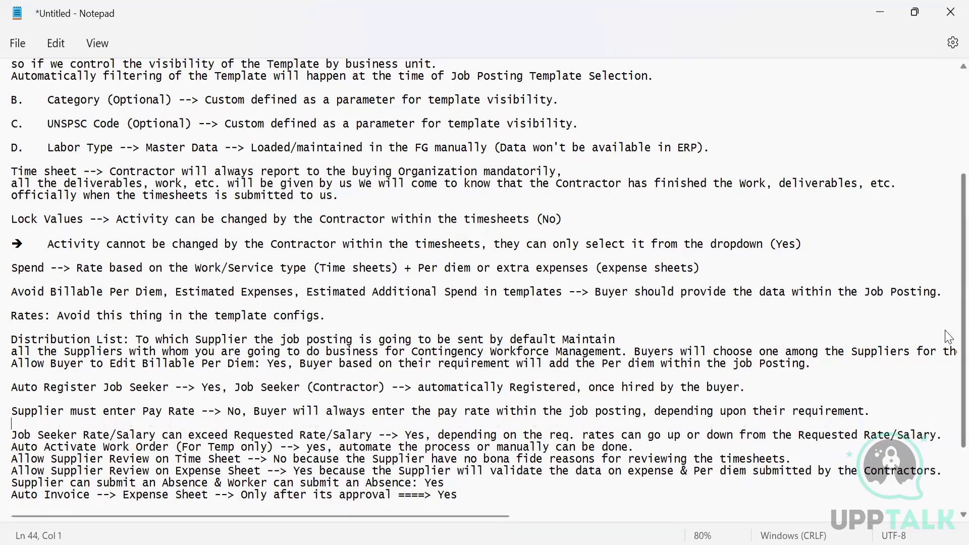
Insert a blank line below each of the "Job Seeker Rate/Salary" and "Auto Activate Work Order" lines.
scroll(949, 337, "down", 3)
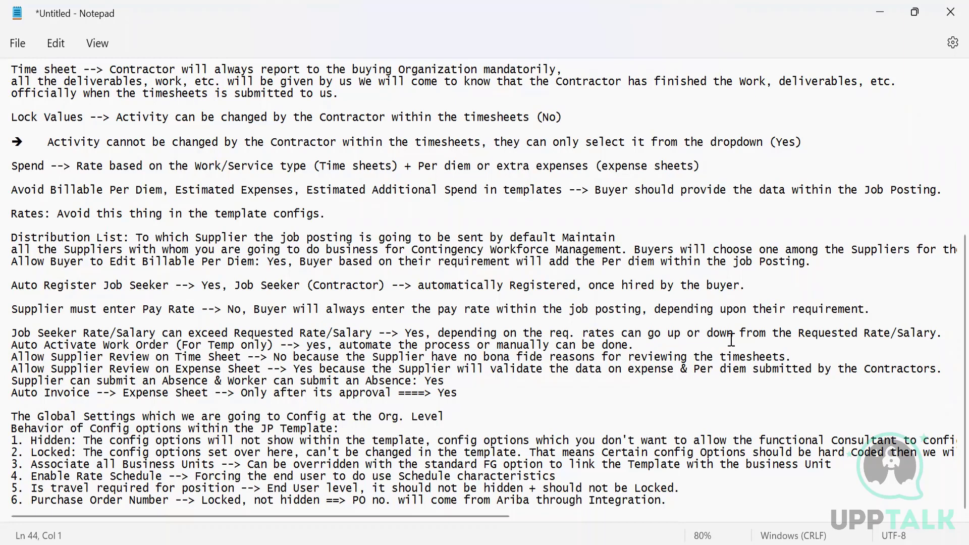
left_click(947, 331)
key("Return")
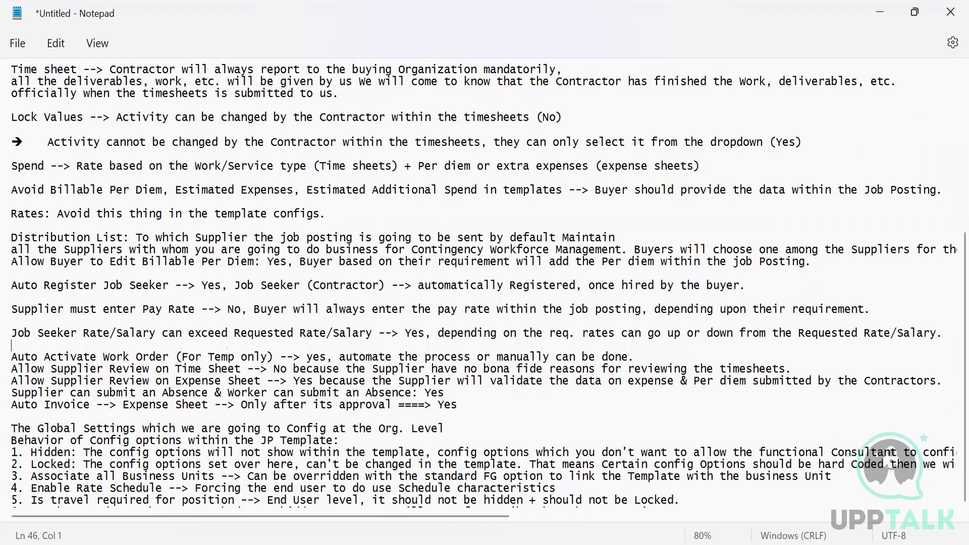
left_click(644, 359)
key("Return")
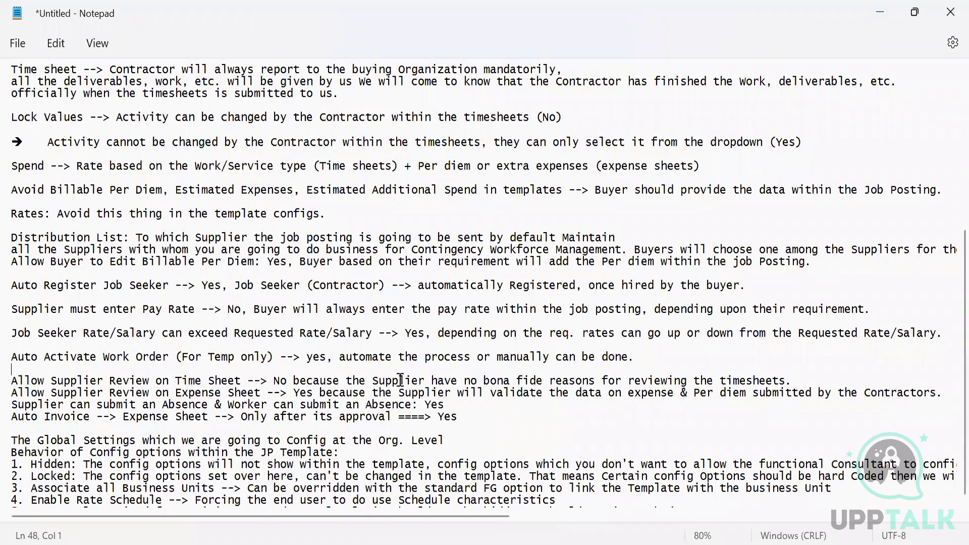
Insert a blank line below each of the Time Sheet review, Expense Sheet review and "Supplier can submit an Absence" lines.
left_click(796, 382)
key("Return")
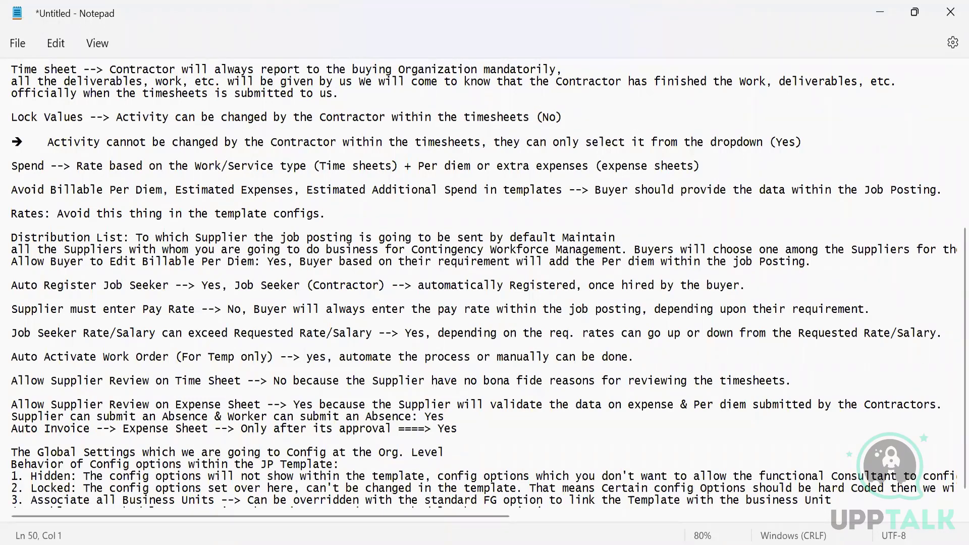
left_click(809, 380)
left_click(951, 405)
key("Return")
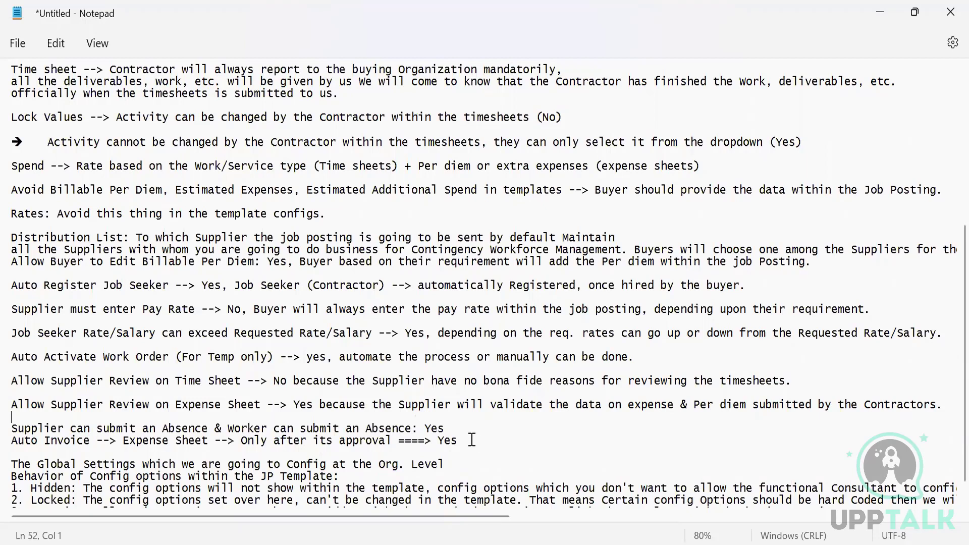
left_click(446, 428)
key("Return")
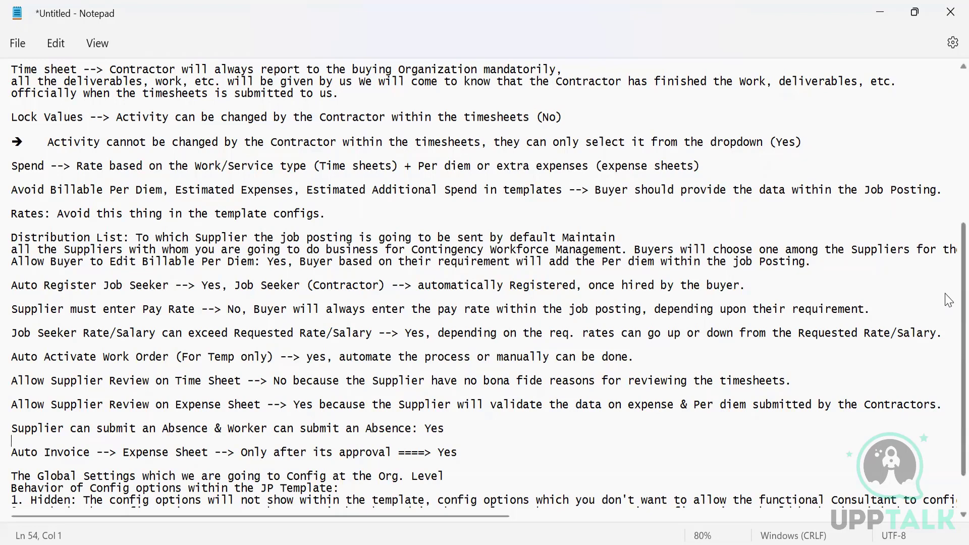
Insert a blank line below the Global Settings line and another below the "Behavior of Config options within the JP Template" line.
scroll(949, 344, "down", 2)
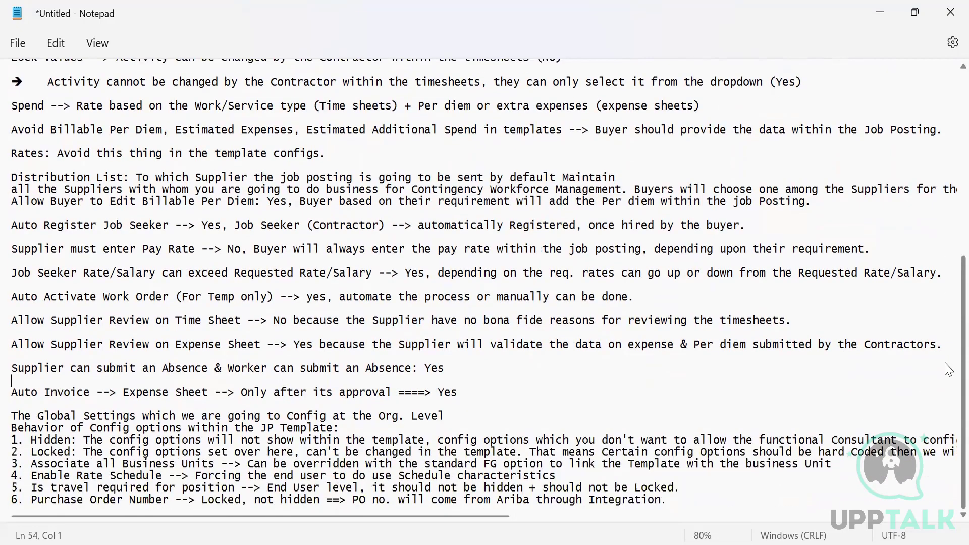
left_click(462, 393)
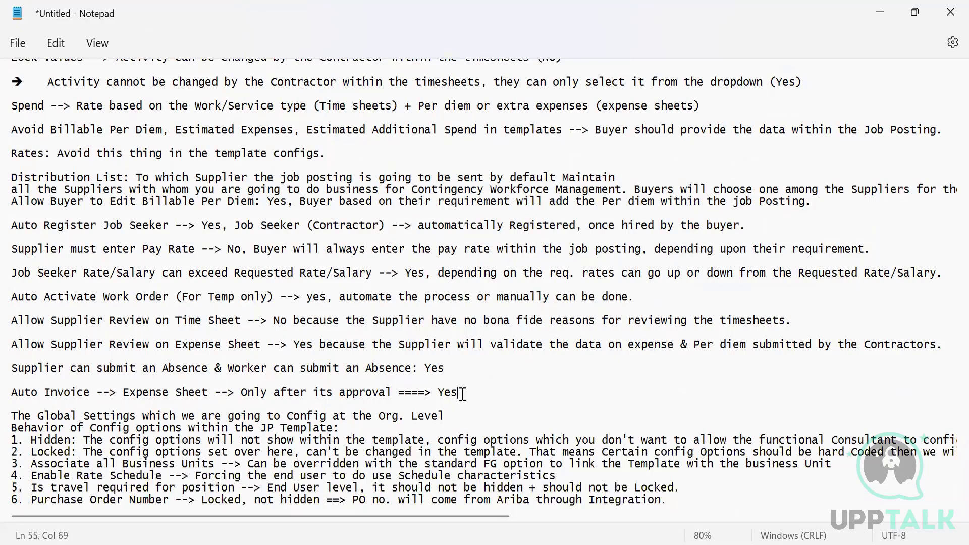
left_click(830, 103)
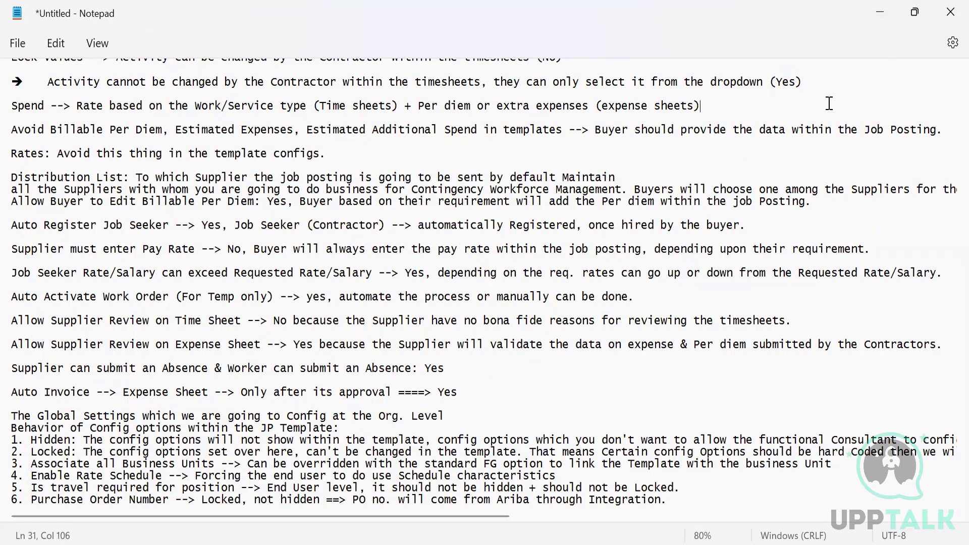
left_click(503, 396)
left_click(469, 412)
key("Return")
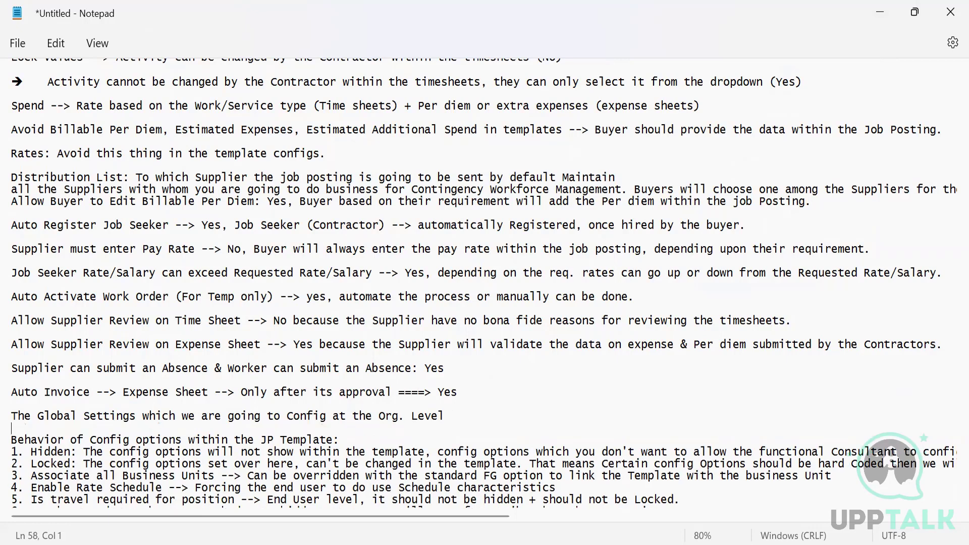
left_click(396, 435)
key("Return")
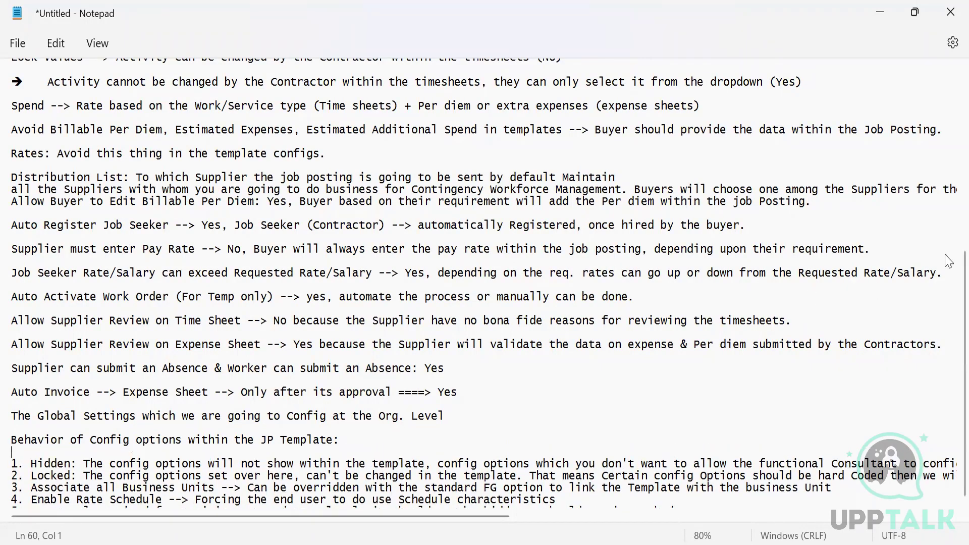
scroll(948, 328, "down", 1)
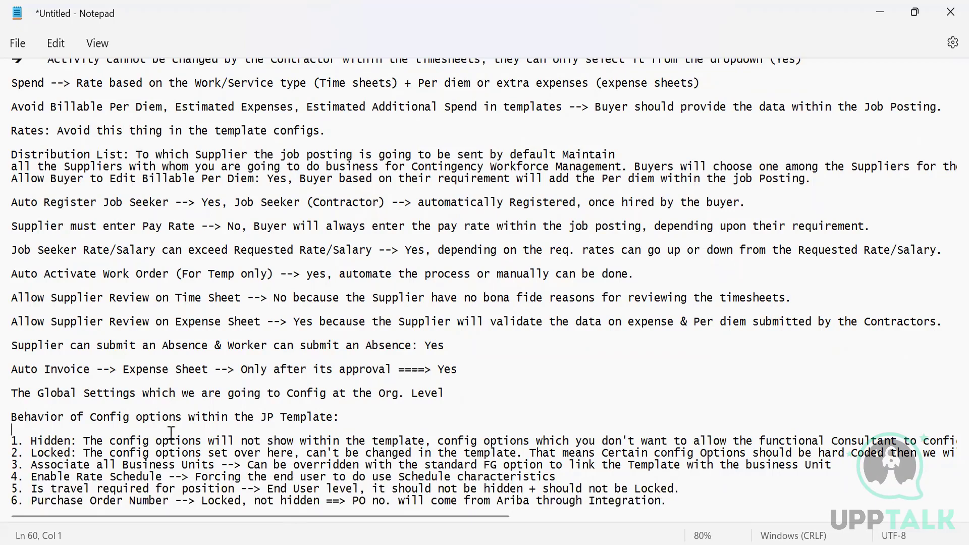
Read through the full "1. Hidden" note to the end of its line.
key("Down")
key("Right")
key("Right")
key("Right")
key("Right")
key("Right")
key("Right")
key("Right")
key("Right")
key("Right")
key("Right")
key("Right")
key("Right")
key("Right")
key("Right")
key("Right")
key("Right")
key("Right")
key("Right")
key("Right")
key("Right")
key("Right")
key("Right")
key("Right")
key("Right")
key("Right")
key("Right")
key("Right")
key("Right")
key("Right")
key("Right")
key("Right")
key("Right")
key("Right")
key("Right")
key("Right")
key("Right")
key("Right")
key("Right")
key("Right")
key("Right")
key("Right")
key("Right")
key("Right")
key("Right")
key("Right")
key("Right")
key("Right")
key("Right")
key("Right")
key("Right")
key("Right")
key("Right")
key("Right")
key("Right")
key("Right")
key("Right")
key("Right")
key("Right")
key("Right")
key("Right")
key("Right")
key("Right")
key("Right")
key("Right")
key("Right")
key("Right")
key("Right")
key("Right")
key("Right")
key("Right")
key("Right")
key("Right")
key("Right")
key("Right")
key("Right")
key("Right")
key("Right")
key("Right")
key("Right")
key("Right")
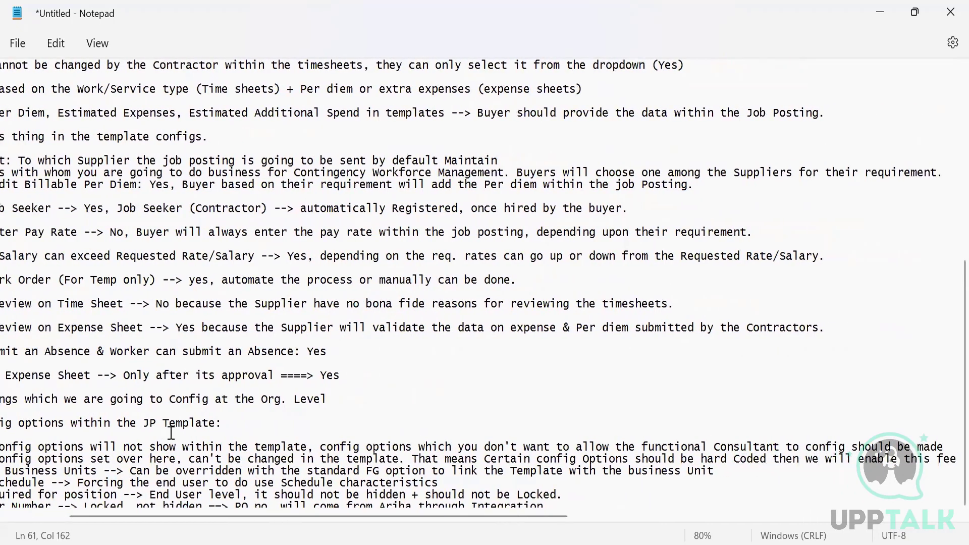
key("Right")
key("Right")
key("Right")
key("Right")
key("Right")
key("Right")
key("Right")
key("Right")
key("Right")
key("Right")
key("Right")
key("Right")
key("Right")
key("Right")
key("Right")
key("Right")
key("Right")
key("Right")
key("Right")
key("Right")
key("Right")
key("Right")
key("Right")
key("Right")
key("Right")
key("Right")
key("Right")
key("Right")
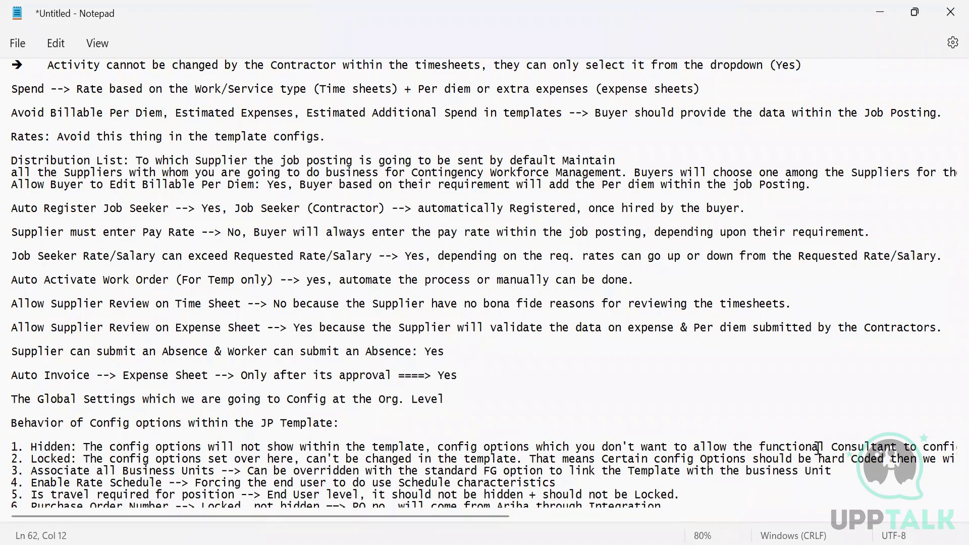
Wrap the Hidden note after "Consultant", aligning "to config should be made as hidden" under its text, with a blank line below.
left_click(908, 448)
key("Return")
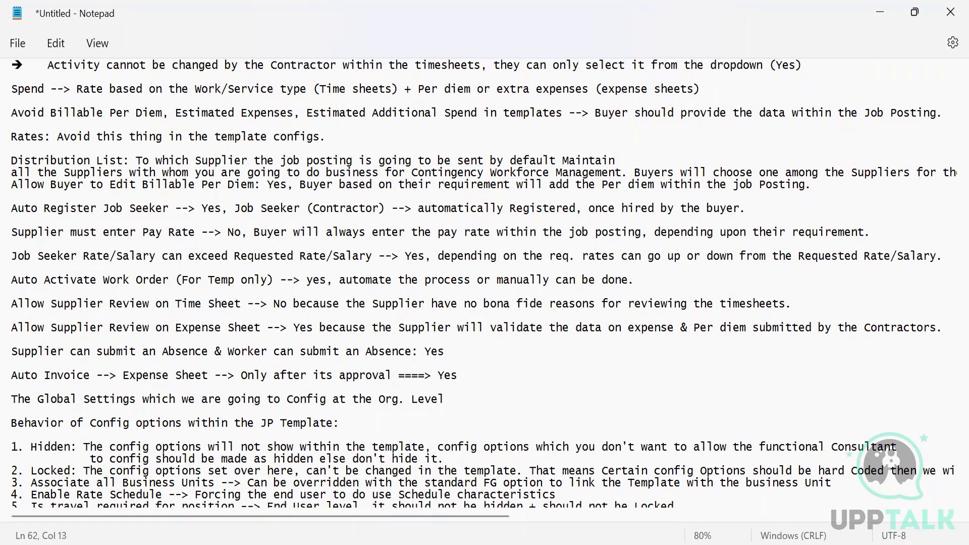
key("BackSpace")
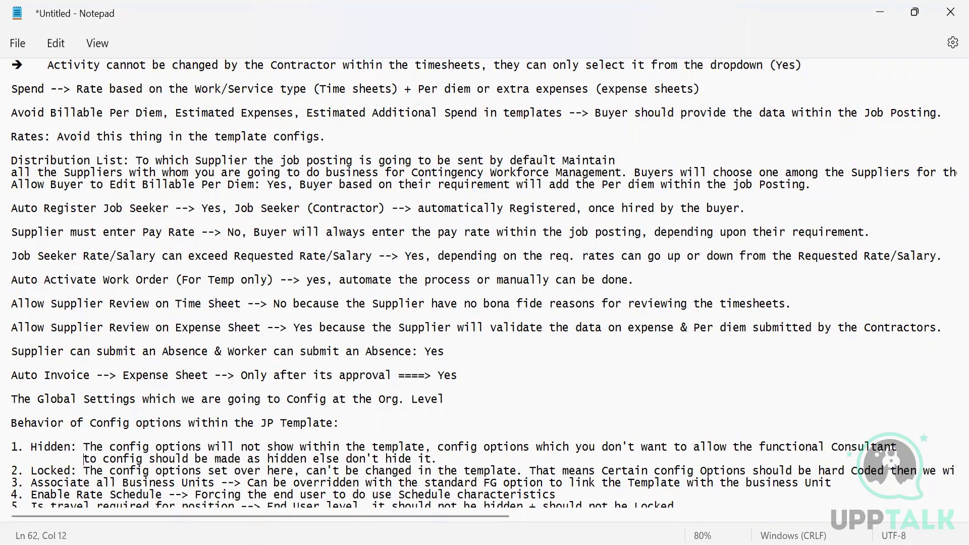
left_click(470, 462)
key("Return")
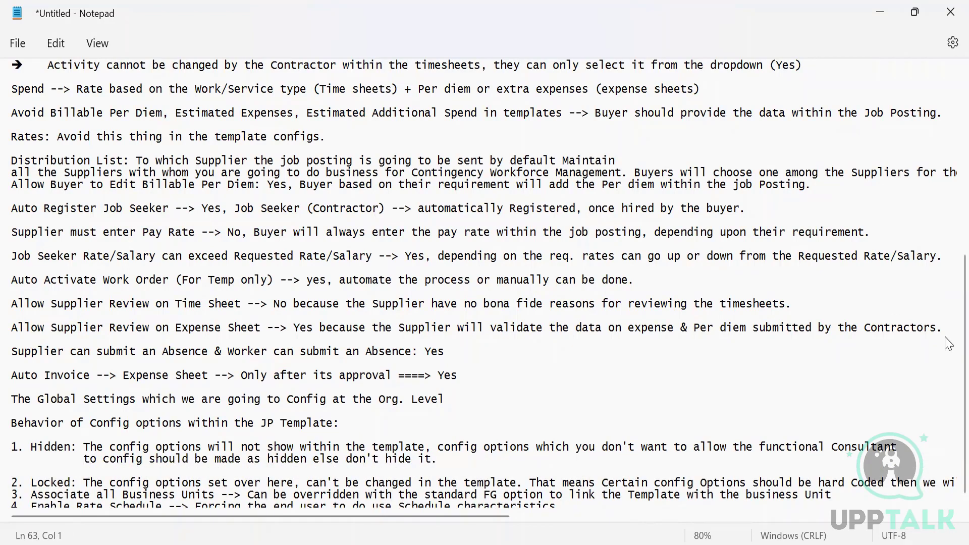
Wrap the Locked note after "can't be changed in the template.", aligning "That means Certain config Options" under its text, with a blank line below.
scroll(948, 343, "down", 1)
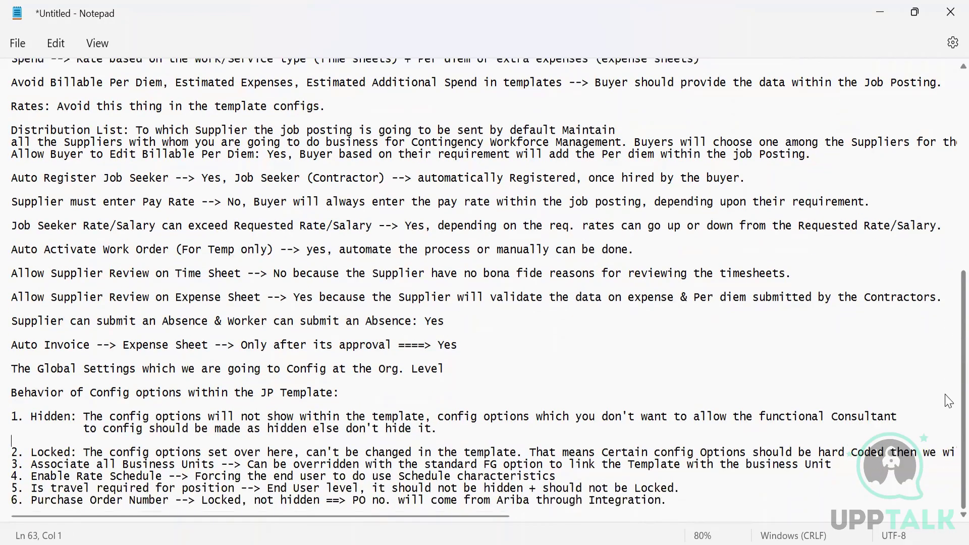
left_click(534, 451)
key("Return")
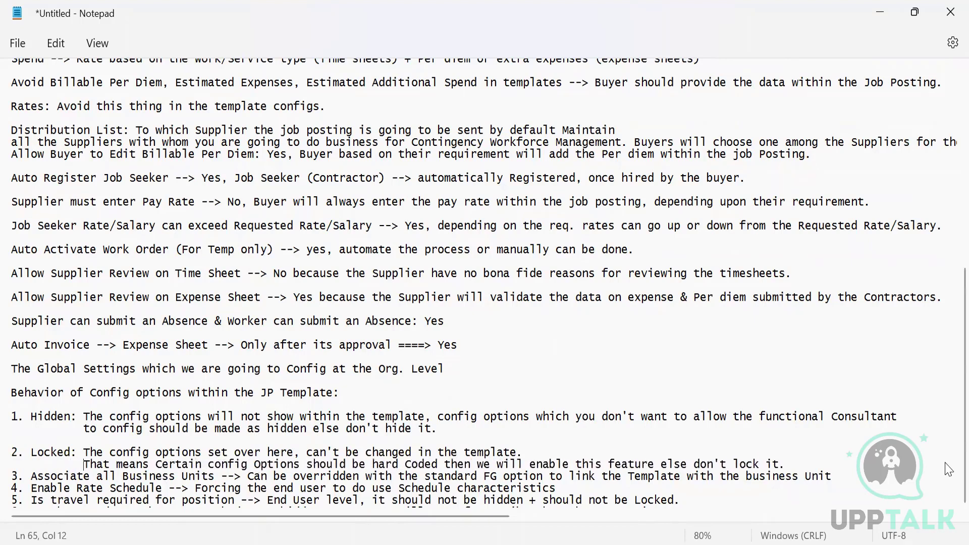
scroll(949, 454, "down", 1)
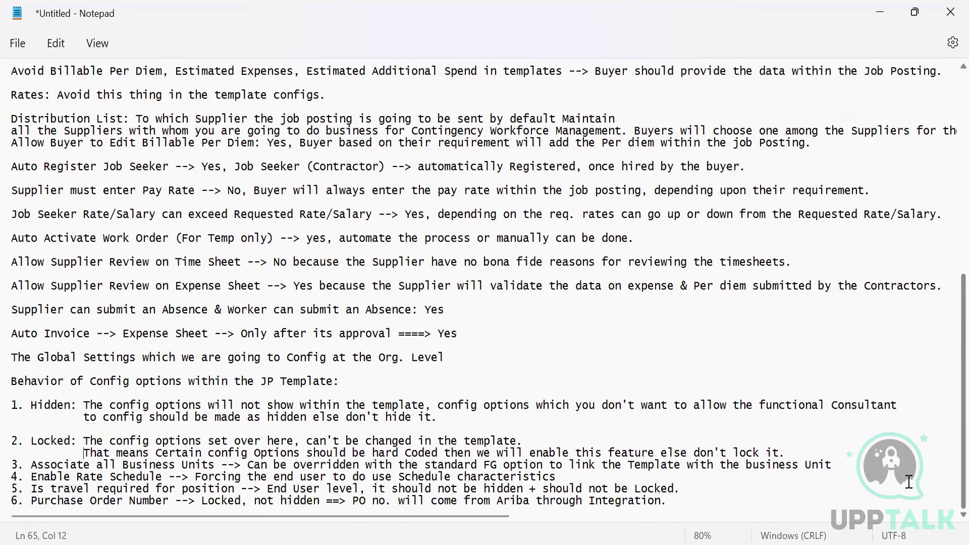
left_click(788, 457)
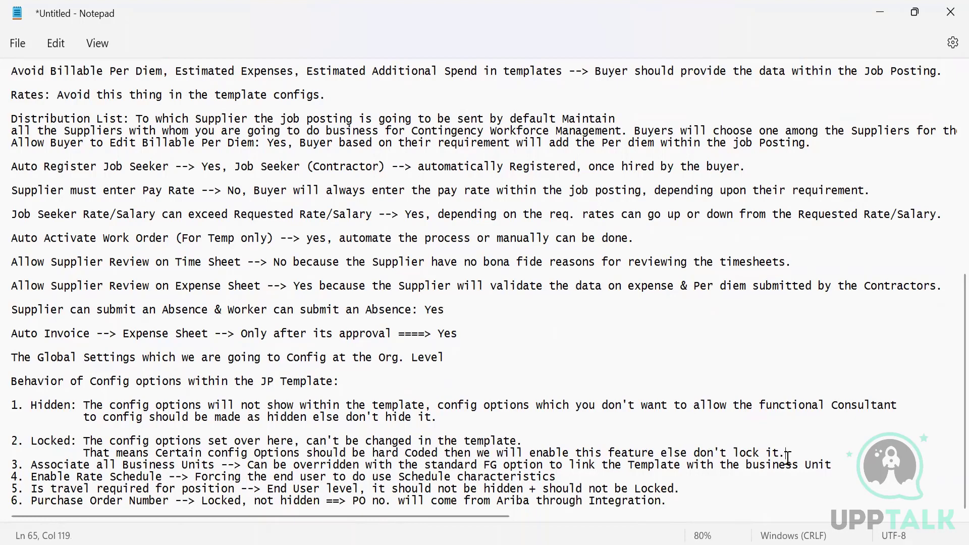
key("Return")
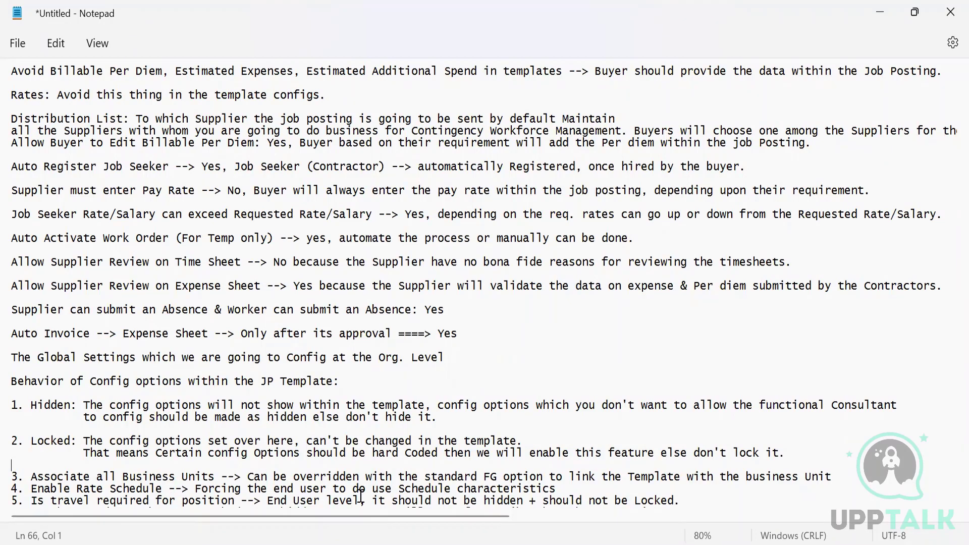
Insert a blank line below each of the "Associate all Business Units", "Enable Rate Schedule" and "Is travel required for position" lines.
left_click(852, 472)
key("Return")
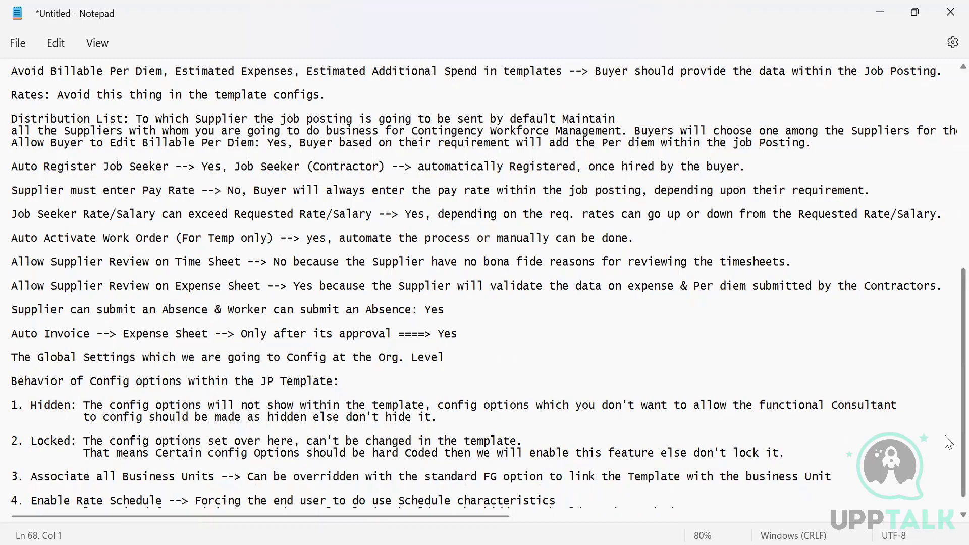
scroll(949, 442, "down", 1)
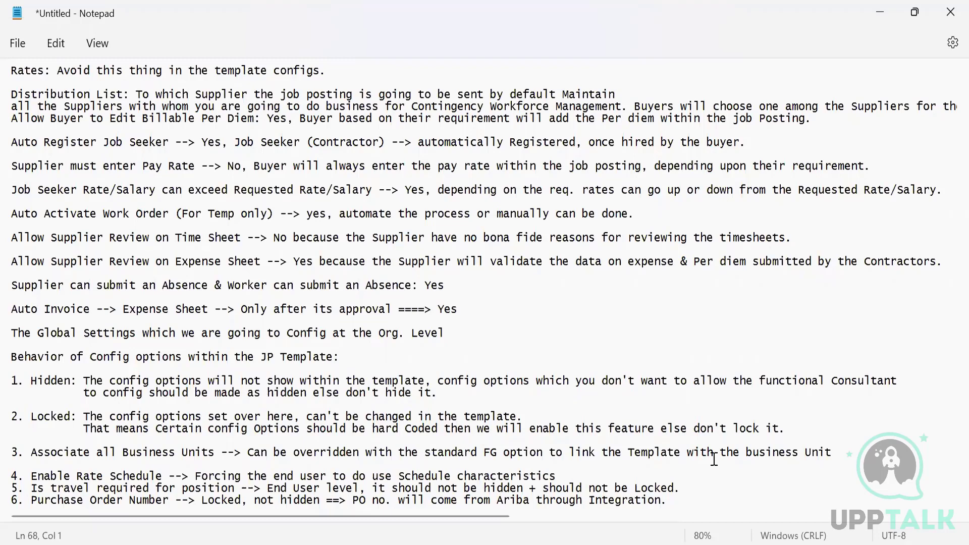
left_click(575, 482)
left_click(557, 477)
key("Return")
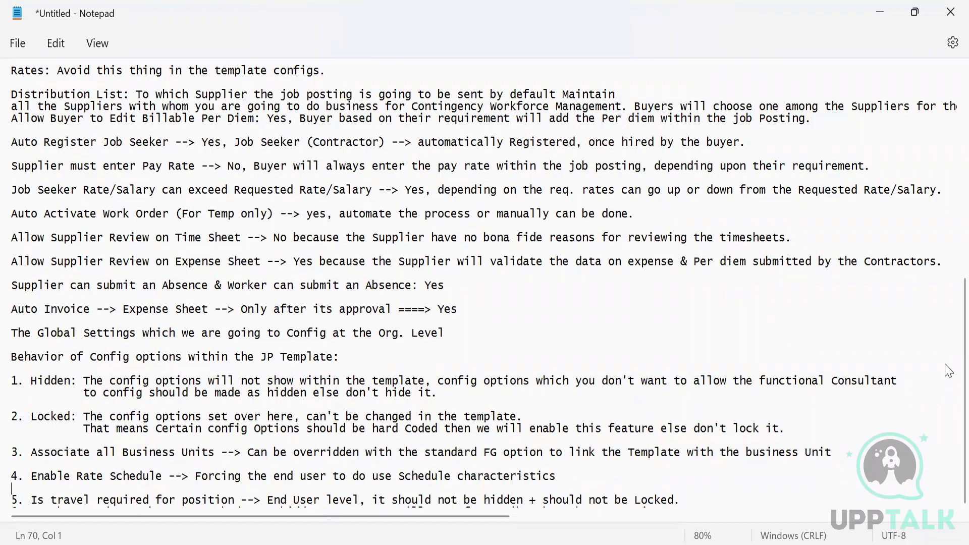
scroll(949, 399, "down", 1)
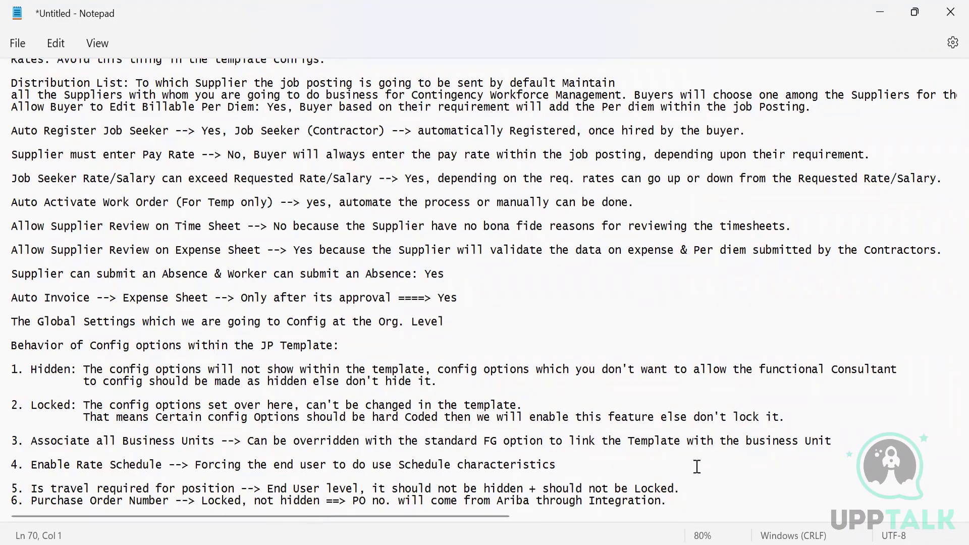
left_click(680, 491)
key("Return")
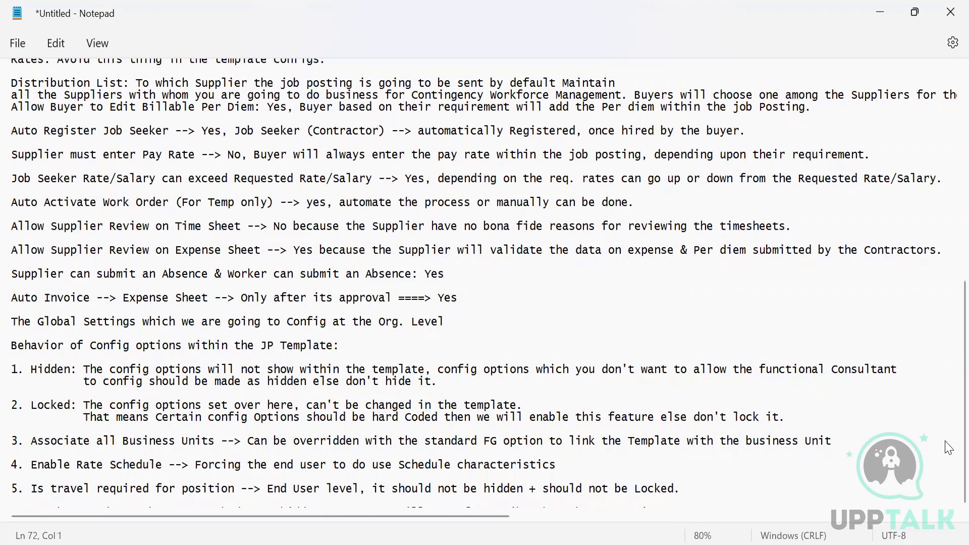
scroll(947, 500, "down", 1)
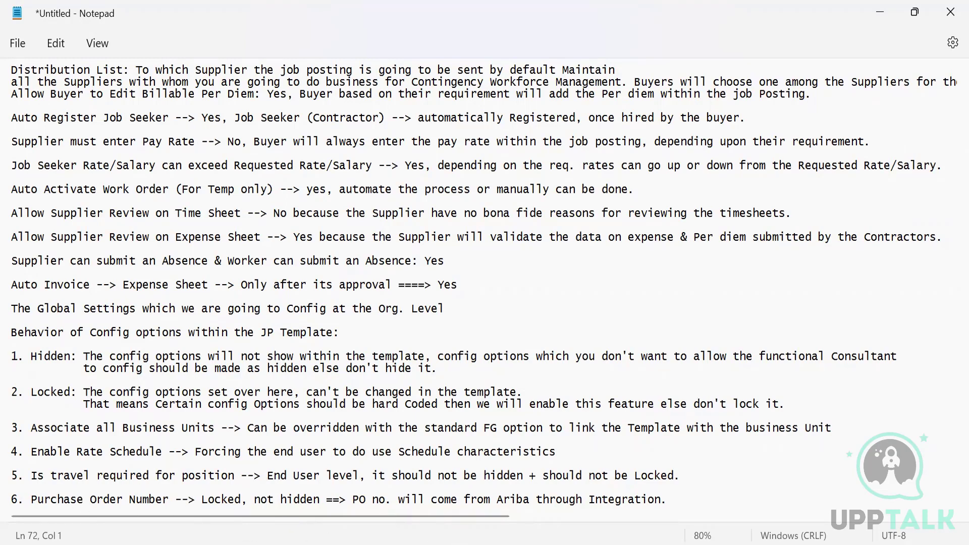
left_click(678, 501)
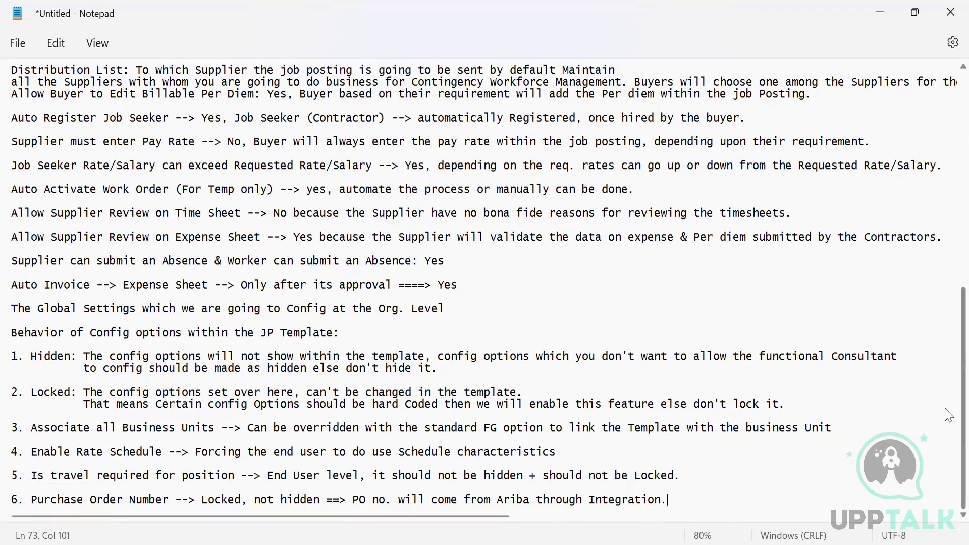
Switch to Fieldglass in Google Chrome and go from the Labour Type List to the Admin Configuration page.
scroll(948, 415, "up", 10)
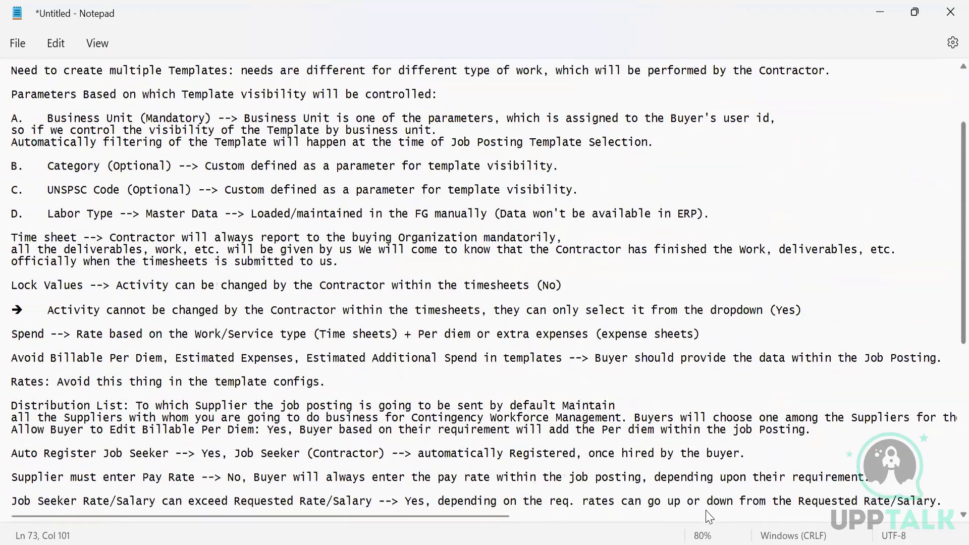
scroll(710, 516, "up", 3)
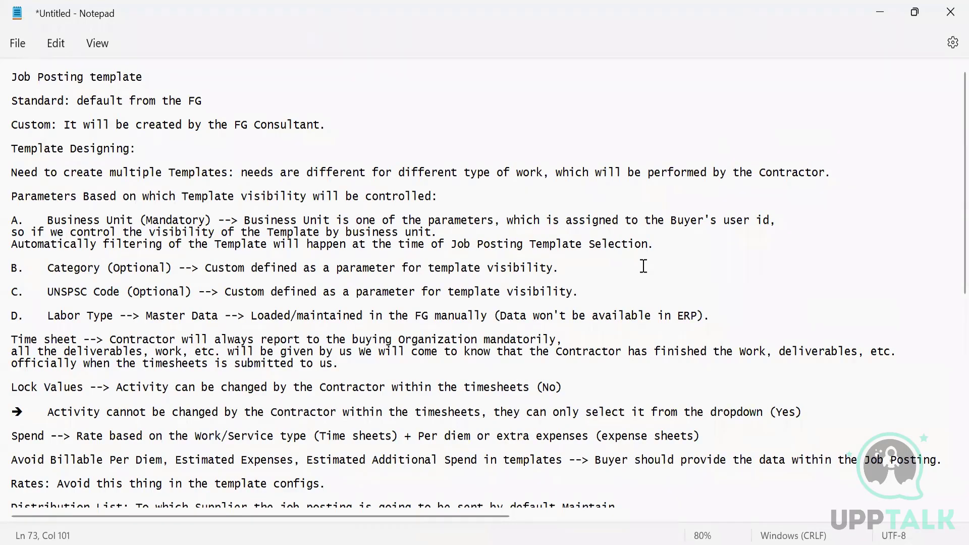
key("alt+Tab")
key("alt+Tab")
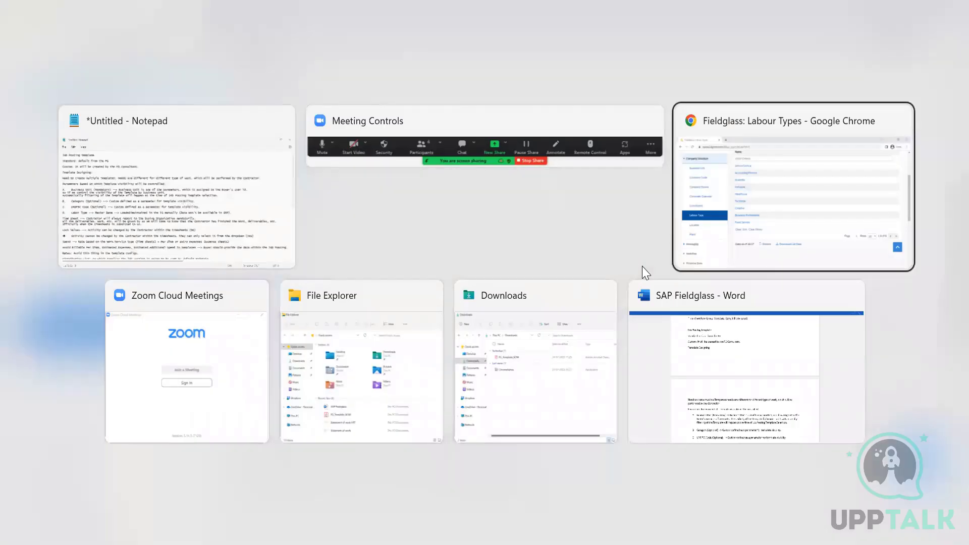
scroll(946, 272, "up", 5)
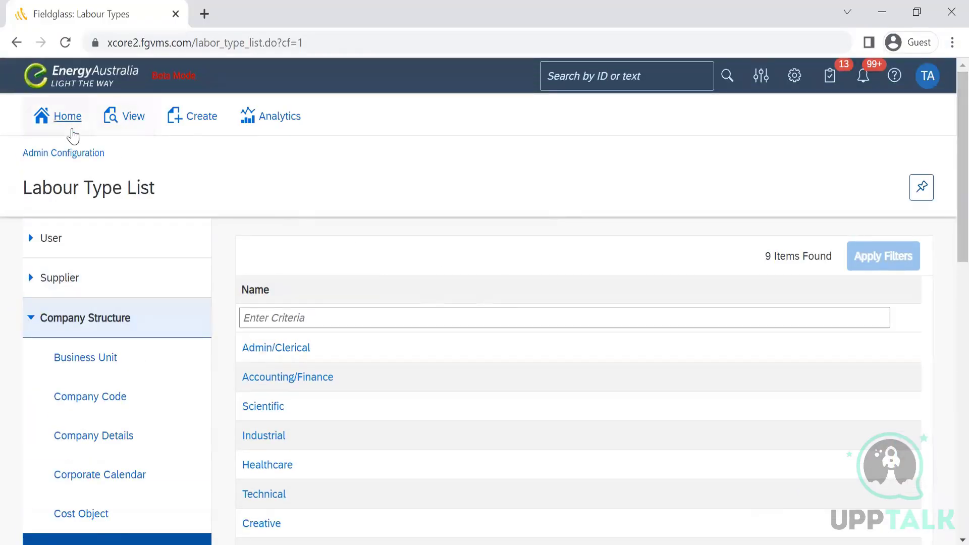
left_click(58, 159)
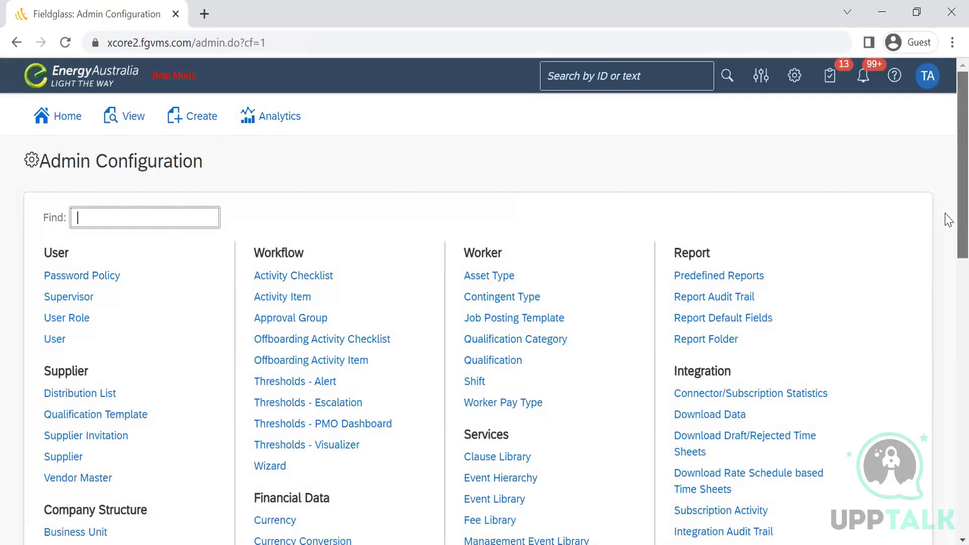
scroll(948, 219, "down", 7)
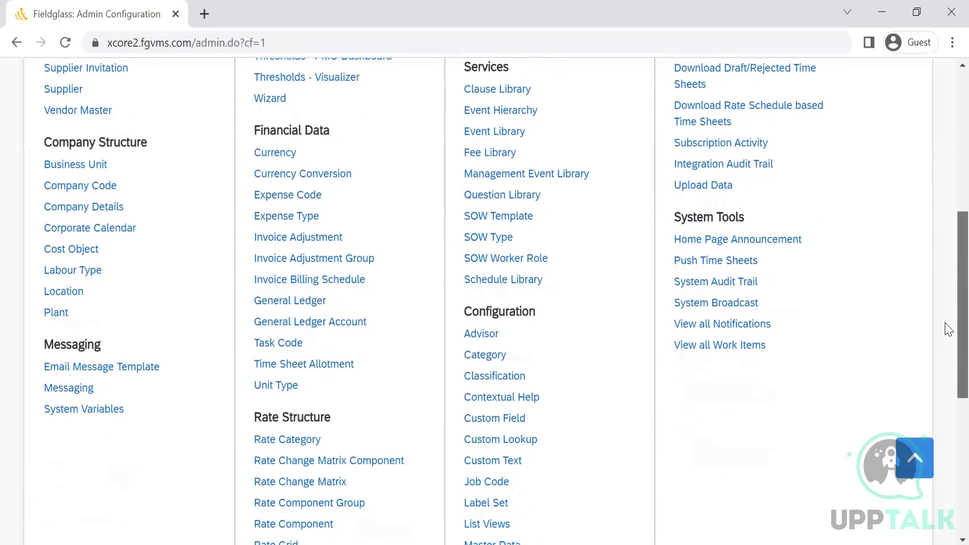
scroll(948, 329, "up", 7)
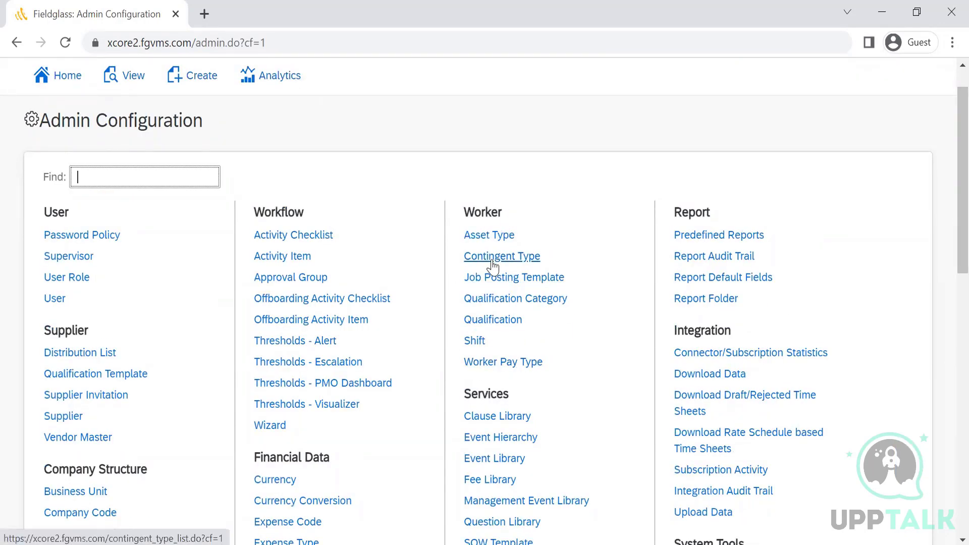
View the Contingent Type List and return to Admin Configuration.
left_click(493, 262)
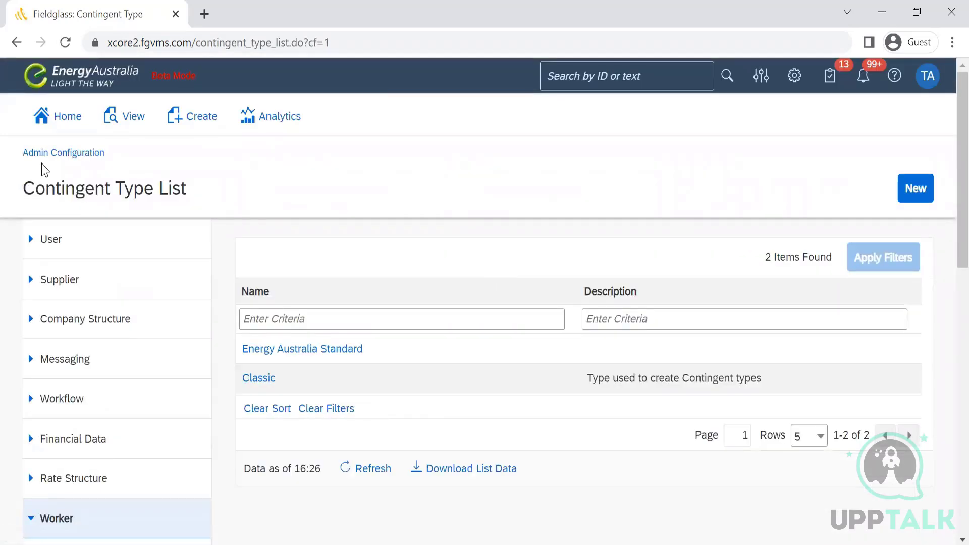
left_click(43, 154)
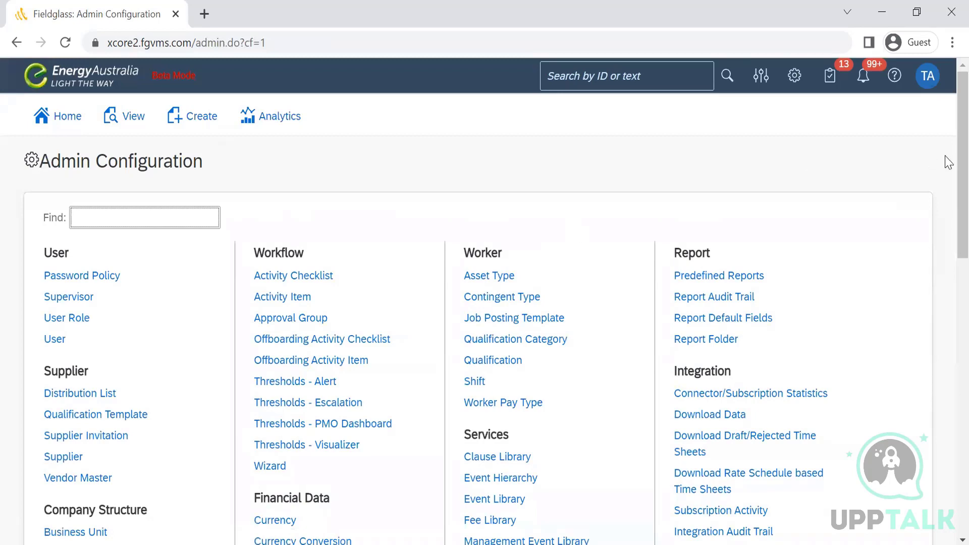
Open the Job Posting Template List and widen its Contingent Type column to show the full names.
scroll(948, 172, "down", 1)
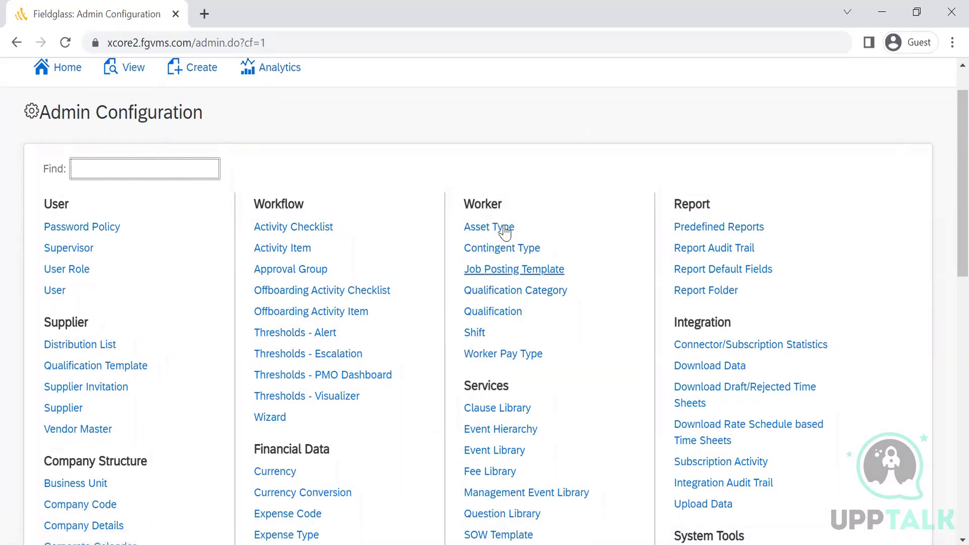
left_click(489, 270)
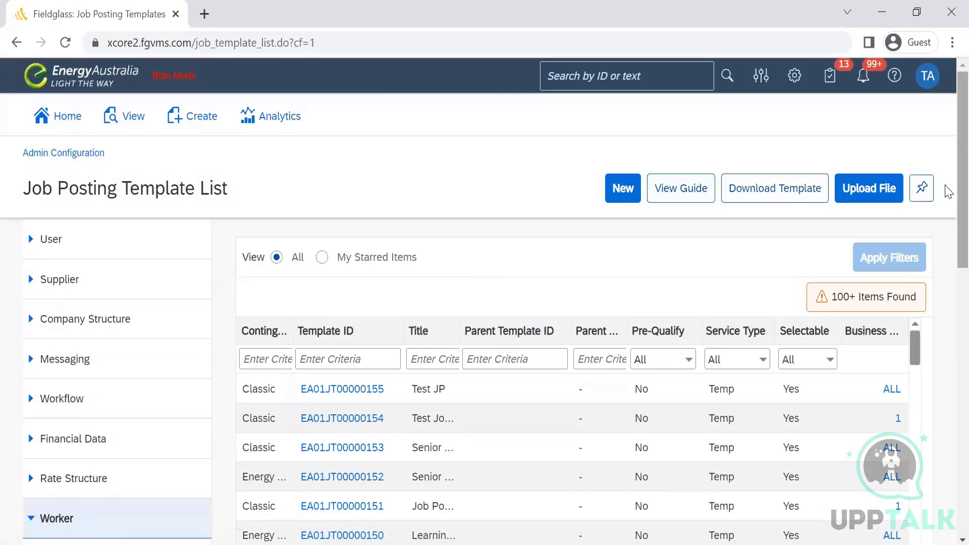
scroll(948, 205, "down", 3)
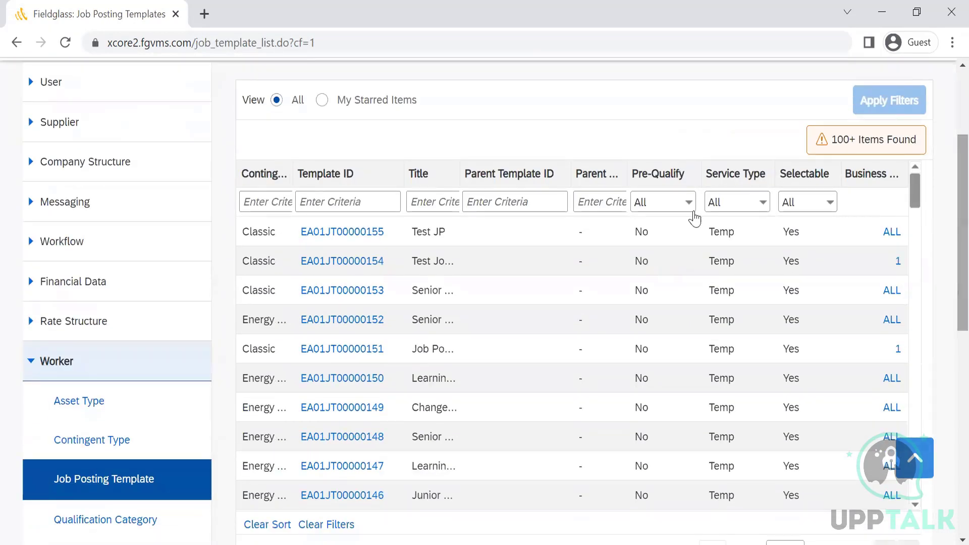
left_click_drag(290, 166, 344, 166)
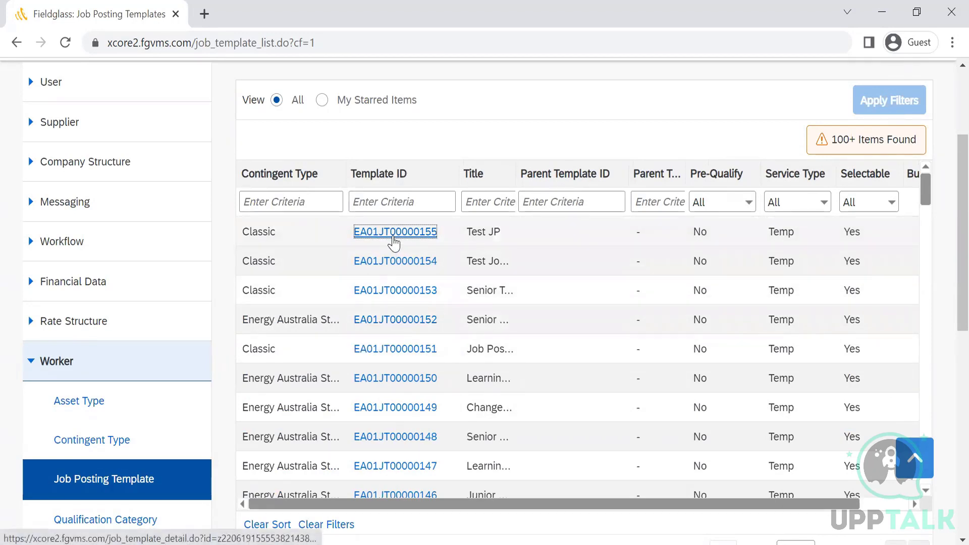
Open the Test JP template, EA01JT00000155, and examine its details, worker pay types, rates and custom fields.
left_click(395, 242)
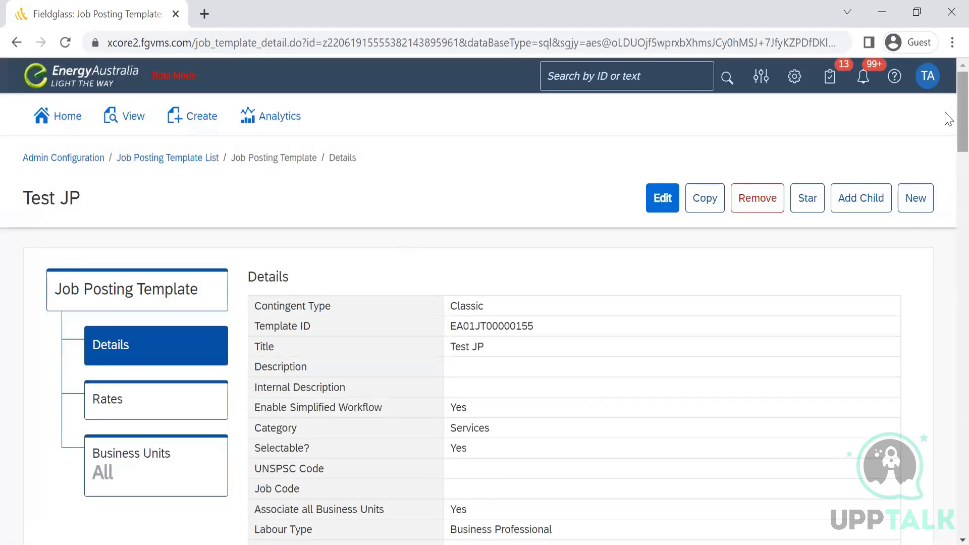
left_click_drag(949, 119, 949, 262)
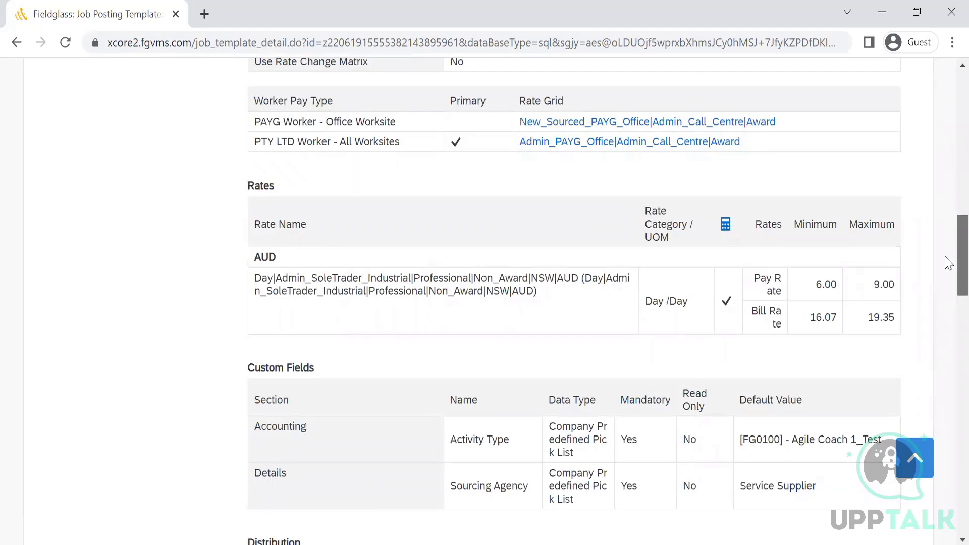
left_click_drag(949, 263, 946, 58)
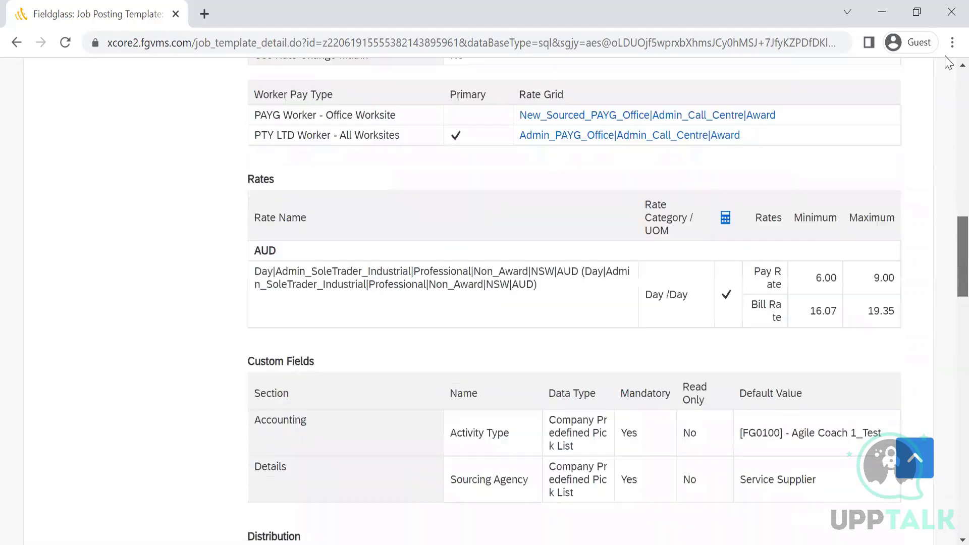
scroll(855, 207, "up", 6)
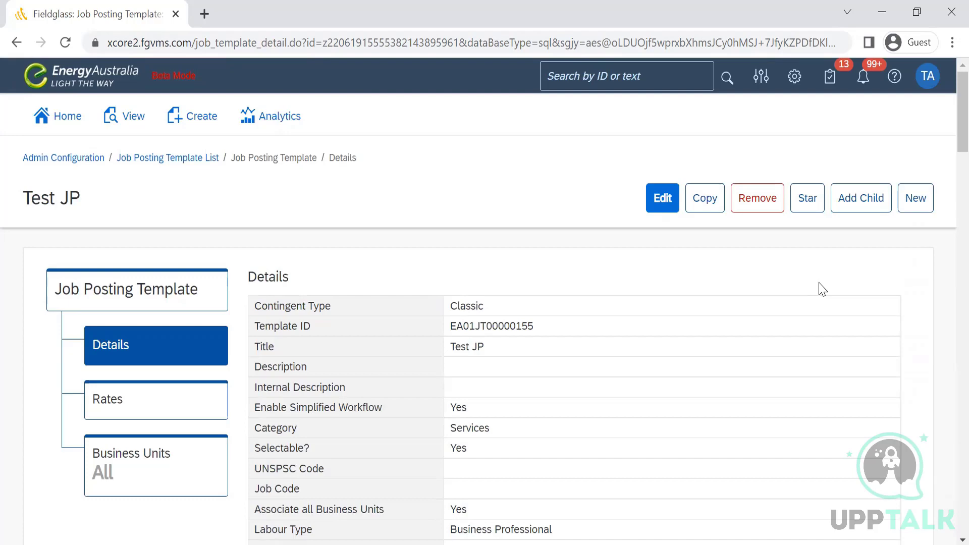
left_click_drag(962, 101, 948, 221)
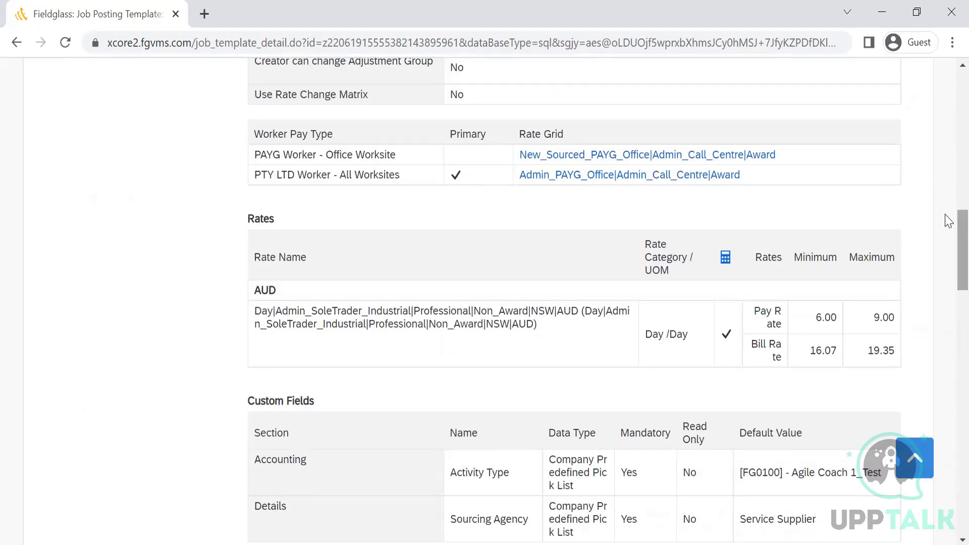
Examine the Test JP template's distribution settings, job question checklist and rules down to Auto Invoice.
left_click_drag(949, 220, 948, 75)
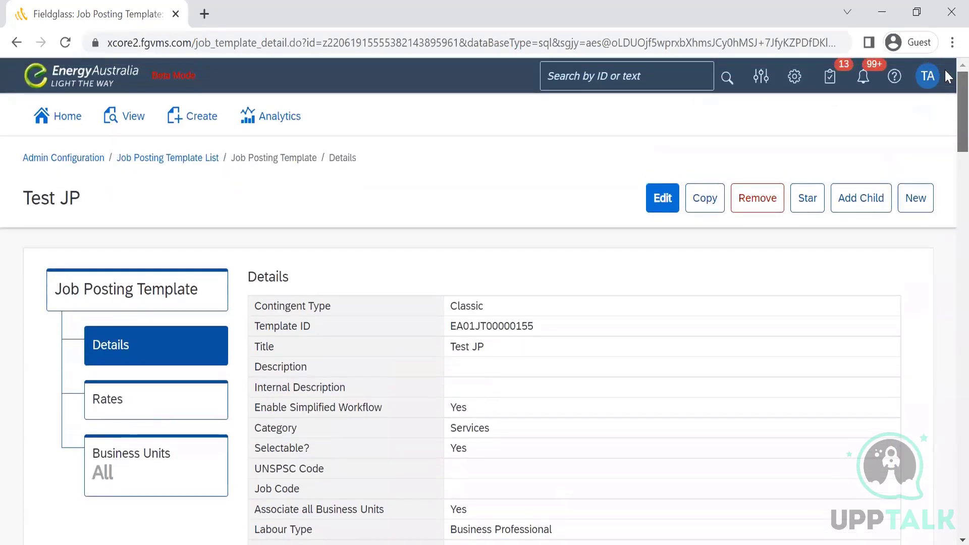
scroll(947, 202, "down", 15)
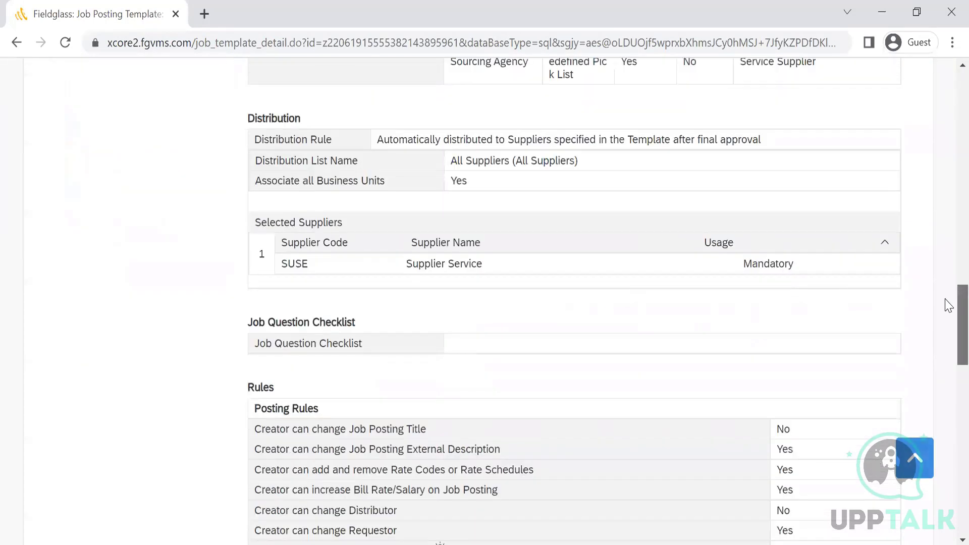
scroll(949, 339, "down", 15)
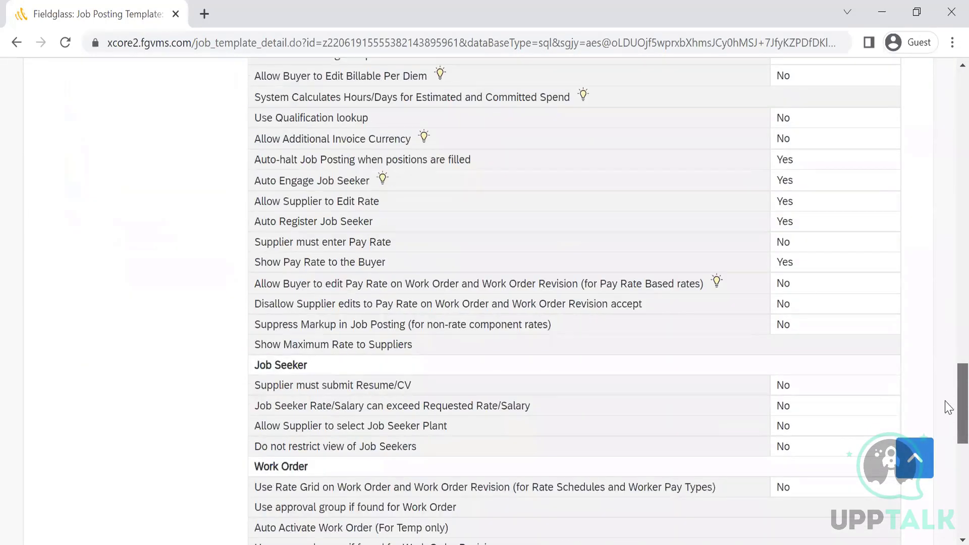
scroll(947, 432, "up", 6)
scroll(946, 439, "down", 4)
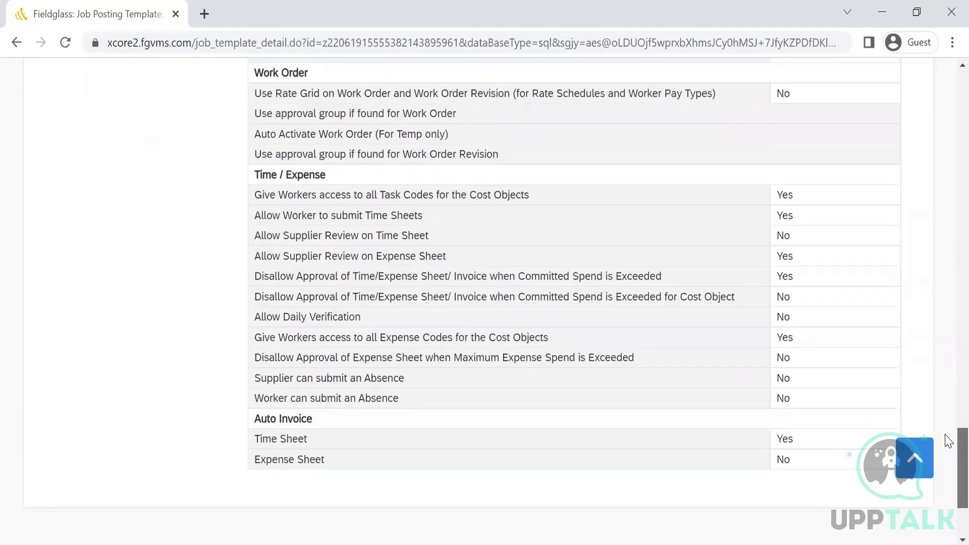
scroll(950, 441, "up", 5)
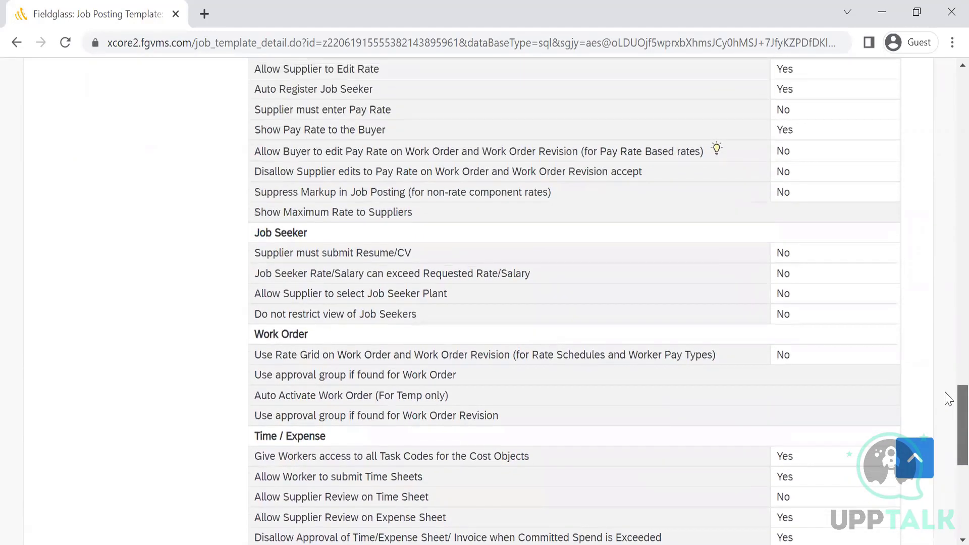
scroll(948, 384, "up", 4)
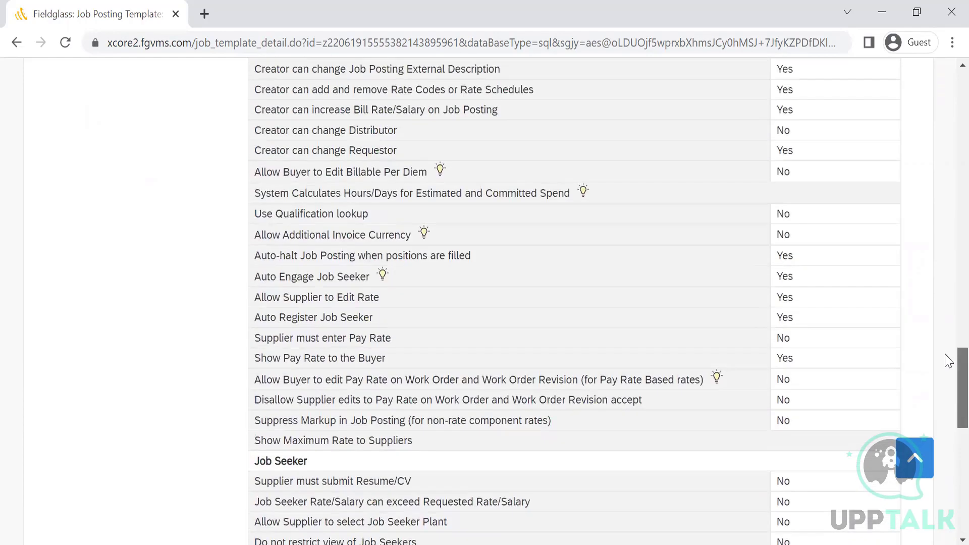
scroll(948, 354, "up", 3)
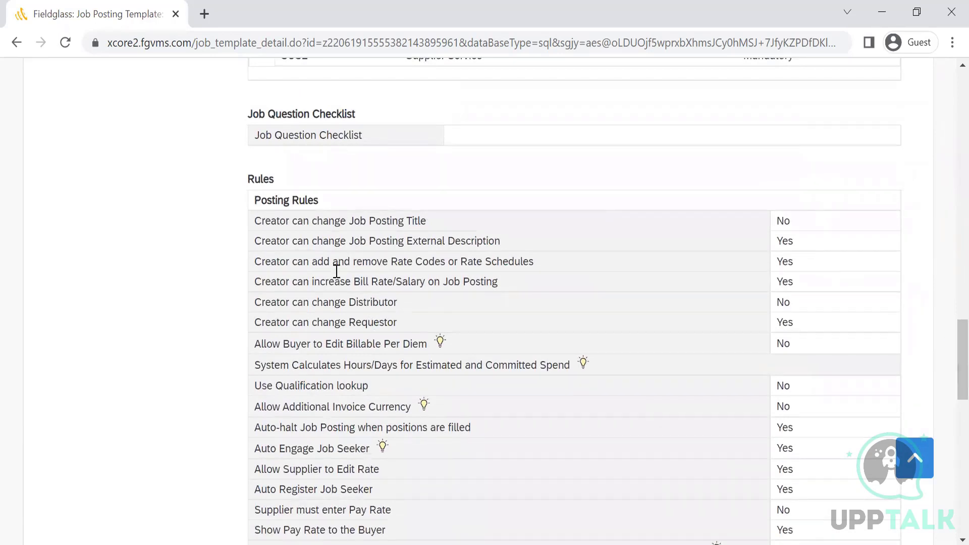
Highlight the template's Posting Rules, Job Seeker, Work Order and Time / Expense rule headings in order while reading through them.
left_click_drag(326, 210, 250, 178)
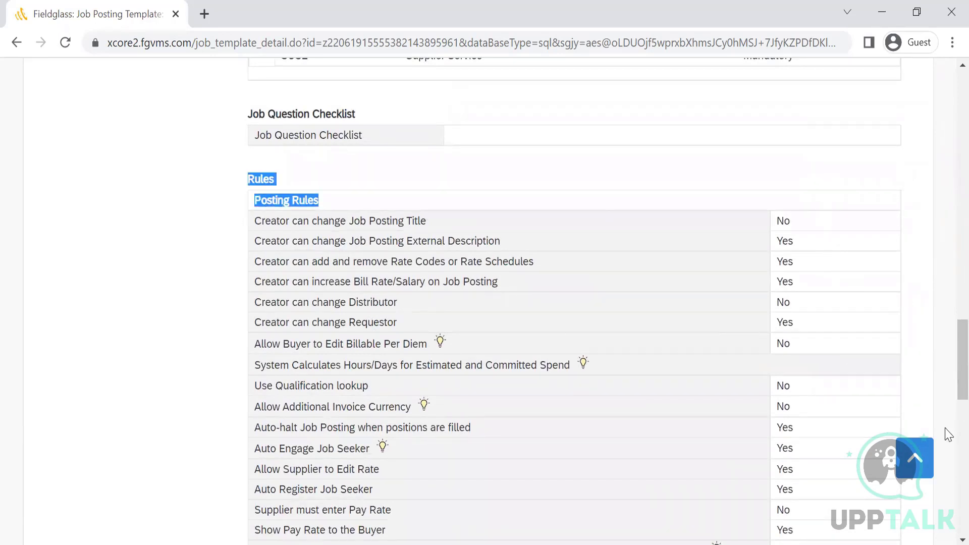
scroll(948, 362, "down", 6)
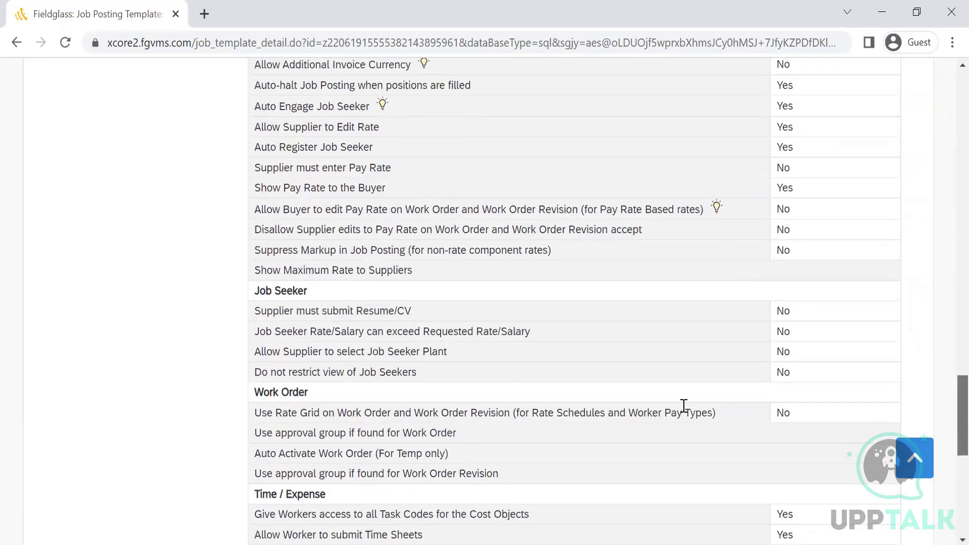
left_click(246, 303, "shift")
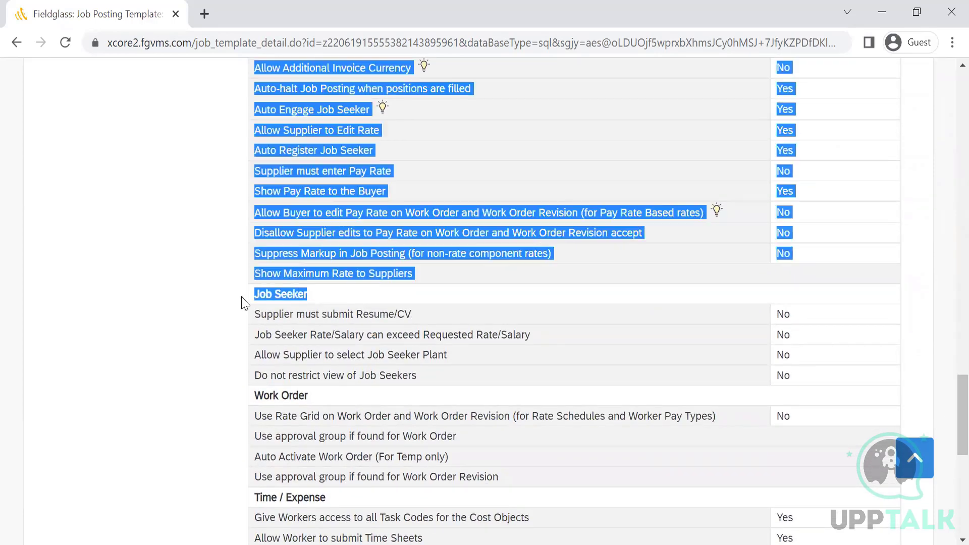
triple_click(256, 301)
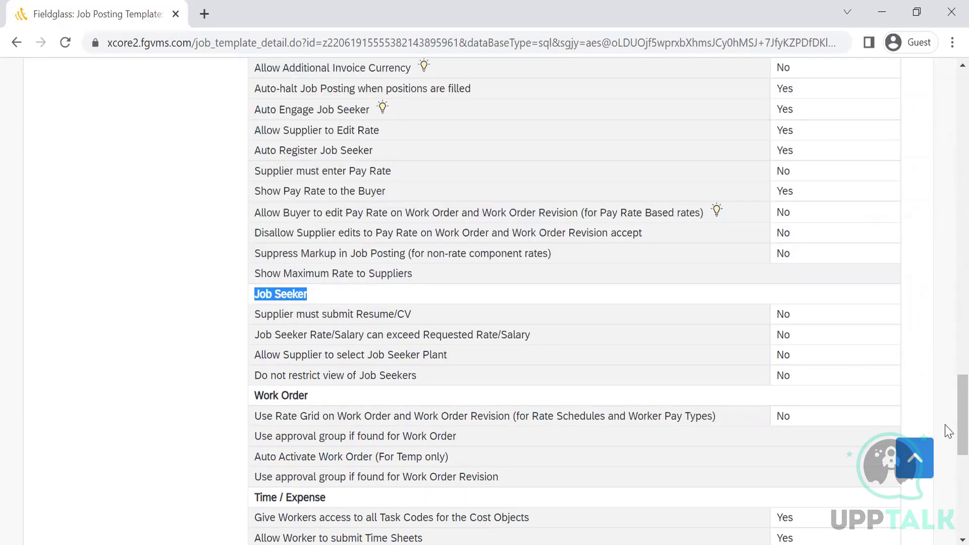
scroll(949, 430, "down", 4)
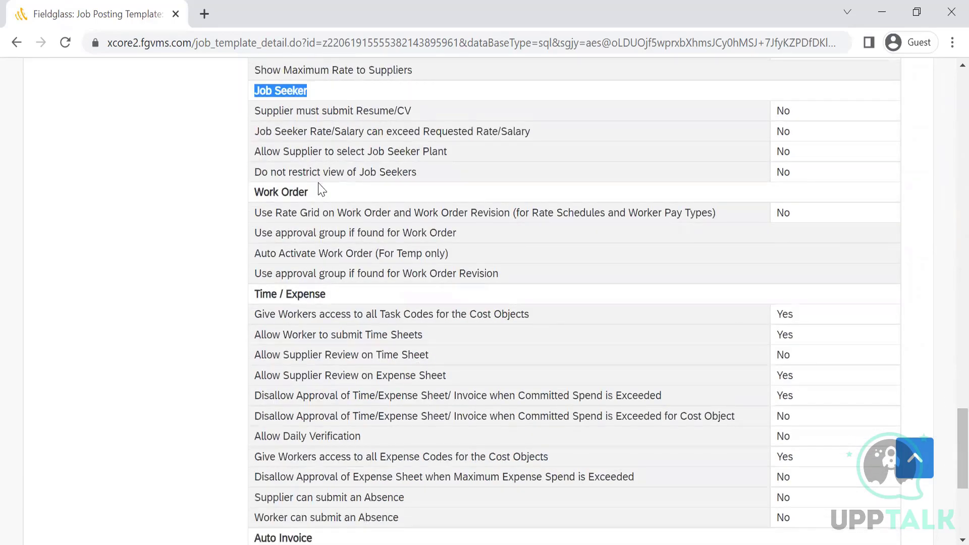
triple_click(256, 199)
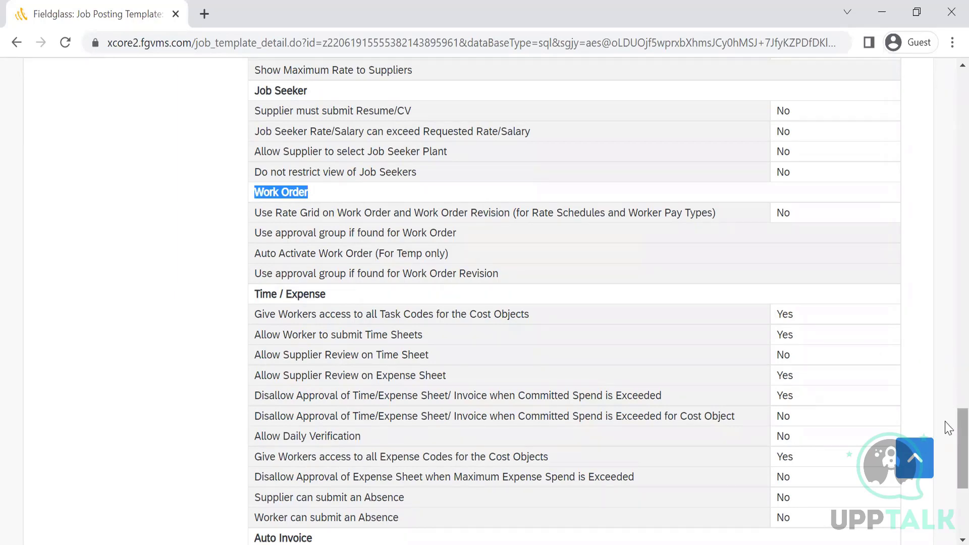
scroll(951, 432, "down", 3)
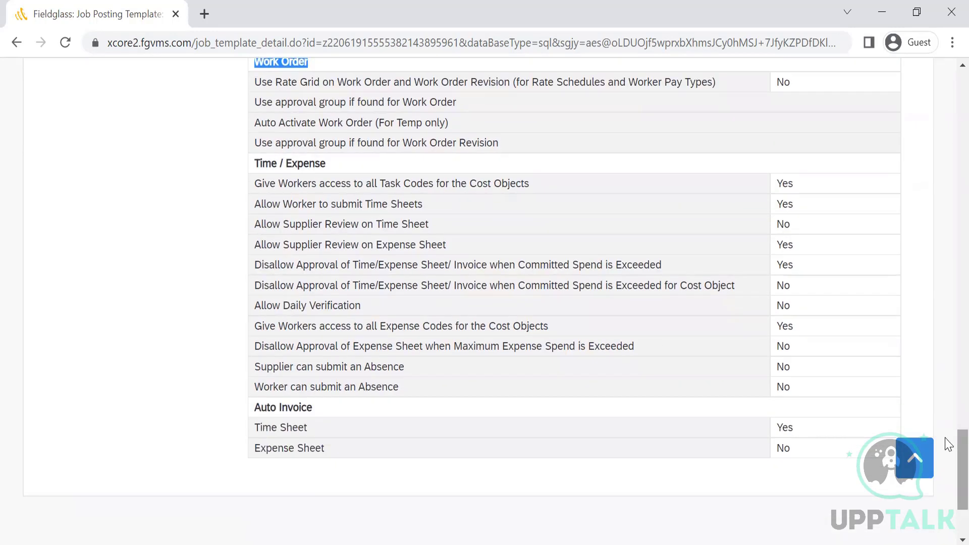
left_click(245, 161, "shift")
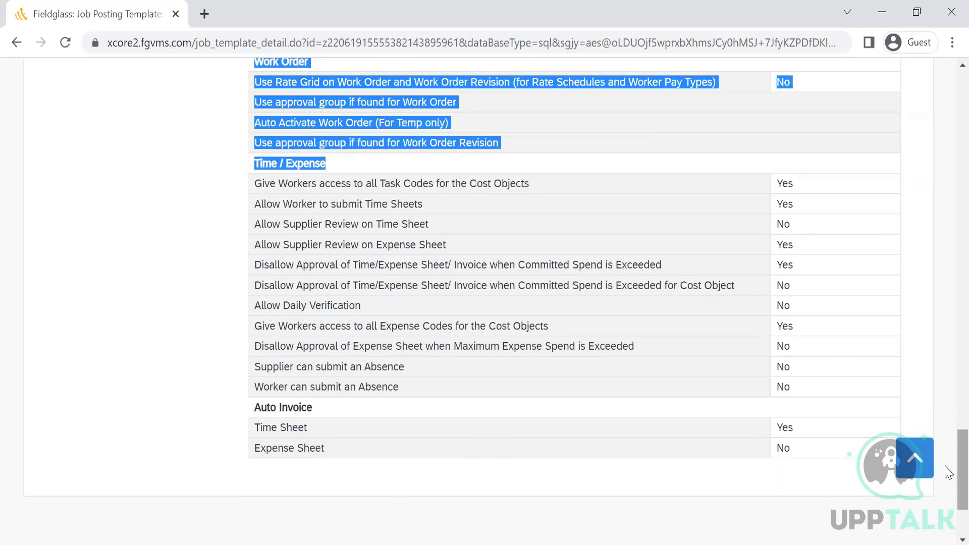
Review the whole Test JP template again, from Details and Accounting through Rates, Custom Fields and Distribution to Rules.
scroll(949, 474, "up", 20)
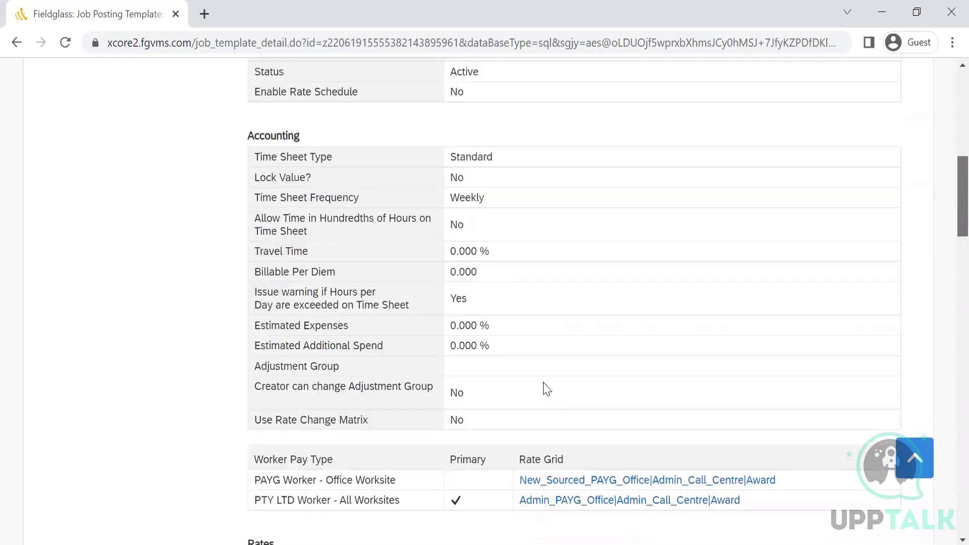
scroll(546, 389, "up", 11)
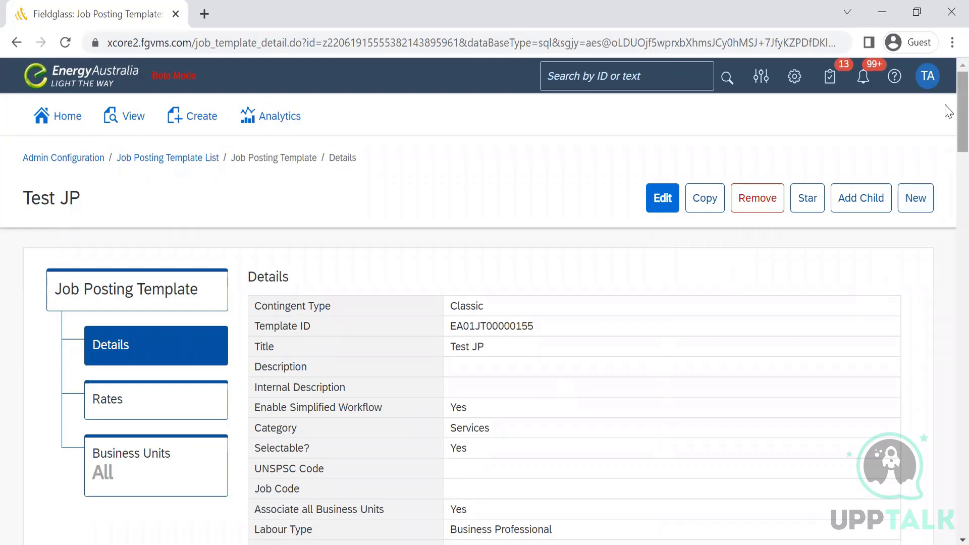
scroll(948, 111, "down", 12)
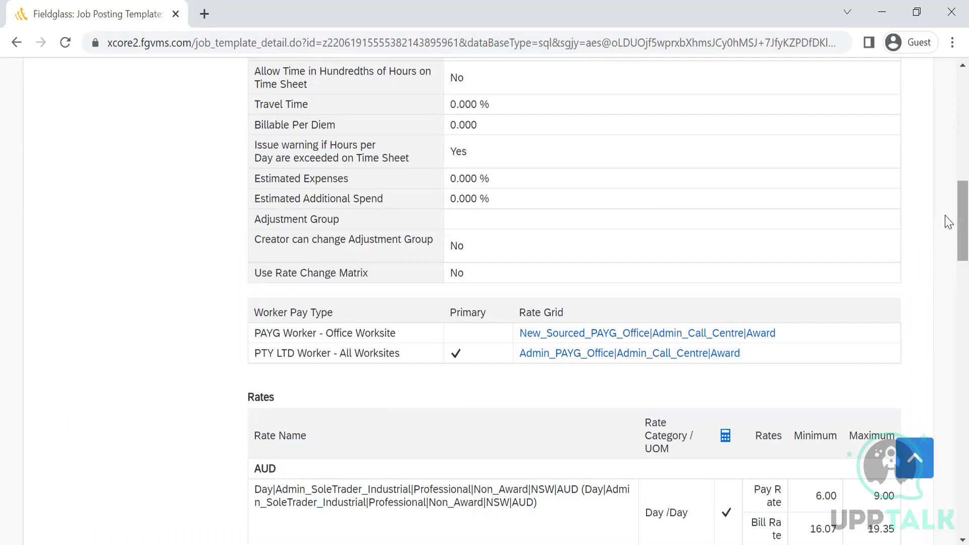
scroll(948, 247, "down", 17)
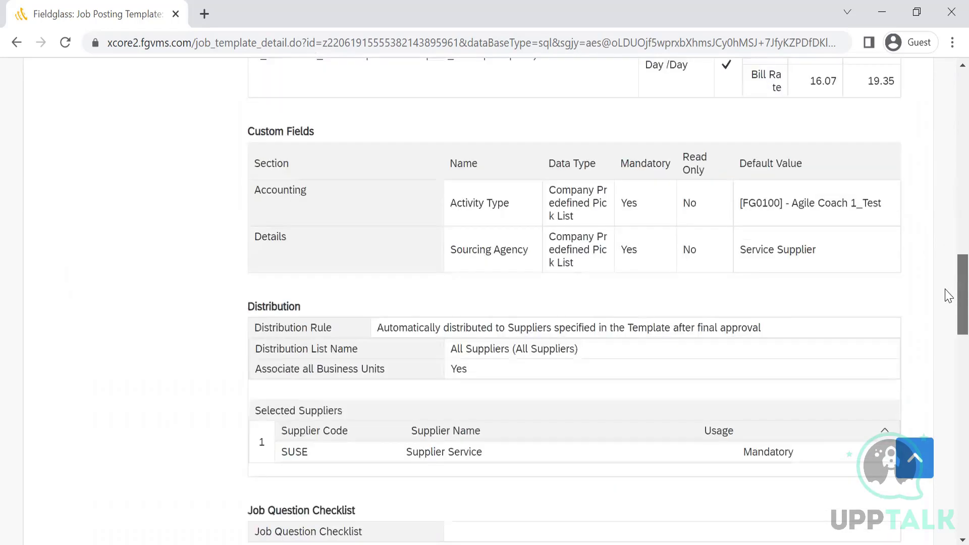
scroll(948, 118, "up", 15)
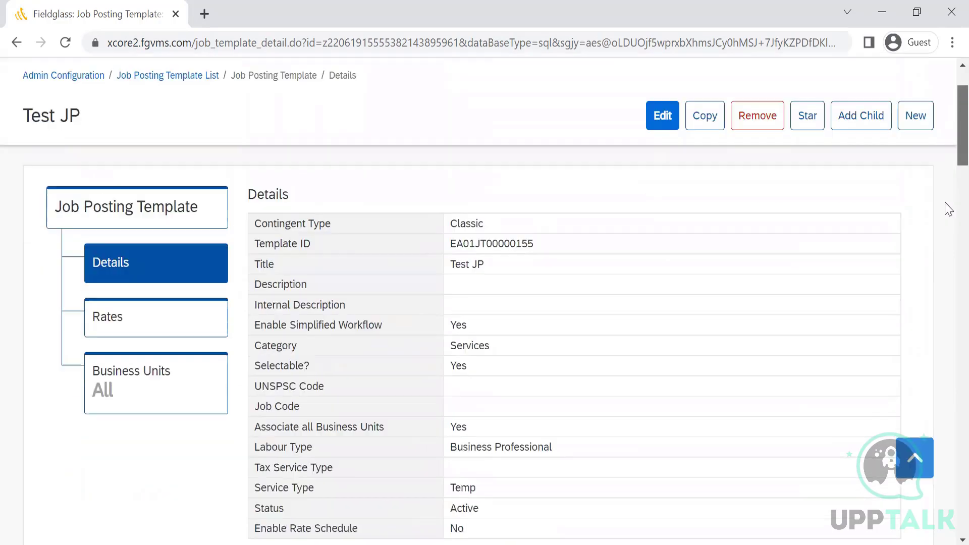
scroll(946, 208, "down", 10)
scroll(949, 320, "down", 6)
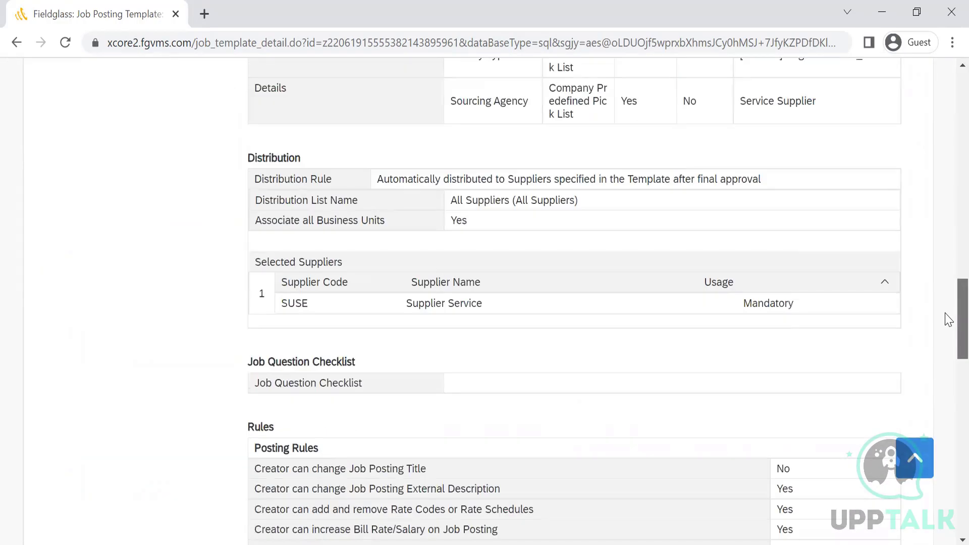
scroll(949, 320, "down", 15)
scroll(944, 145, "up", 20)
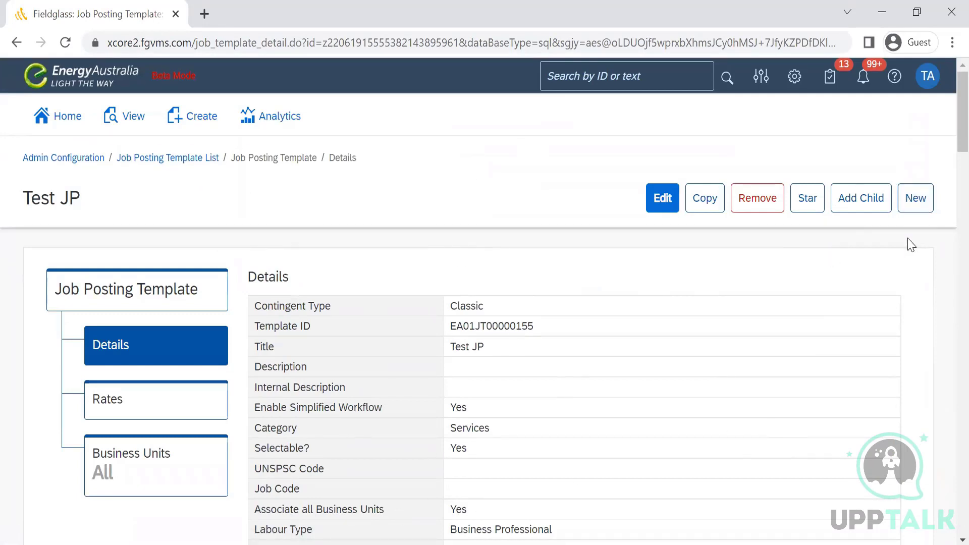
View the form for adding a child to Test JP and reopen template EA01JT00000155 from the Job Posting Template List.
left_click(861, 202)
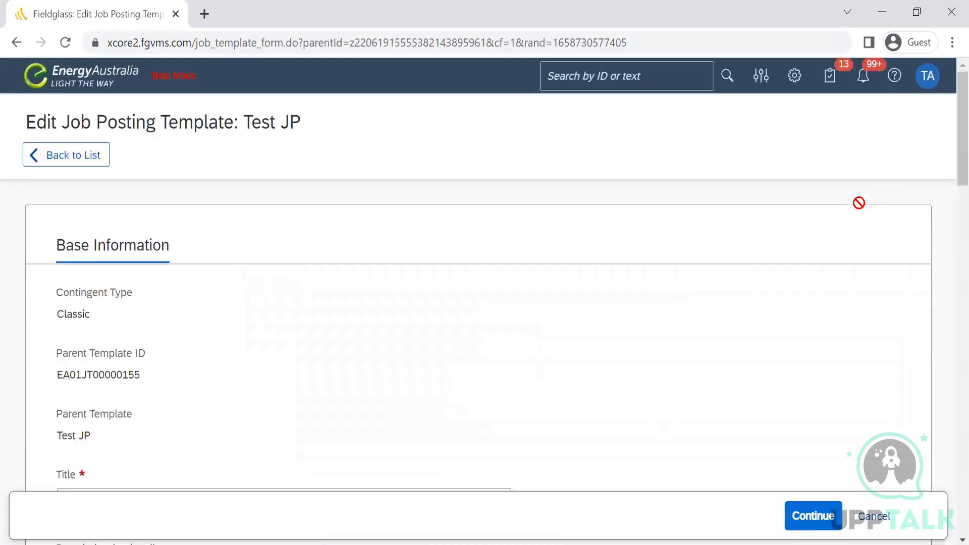
left_click(61, 151)
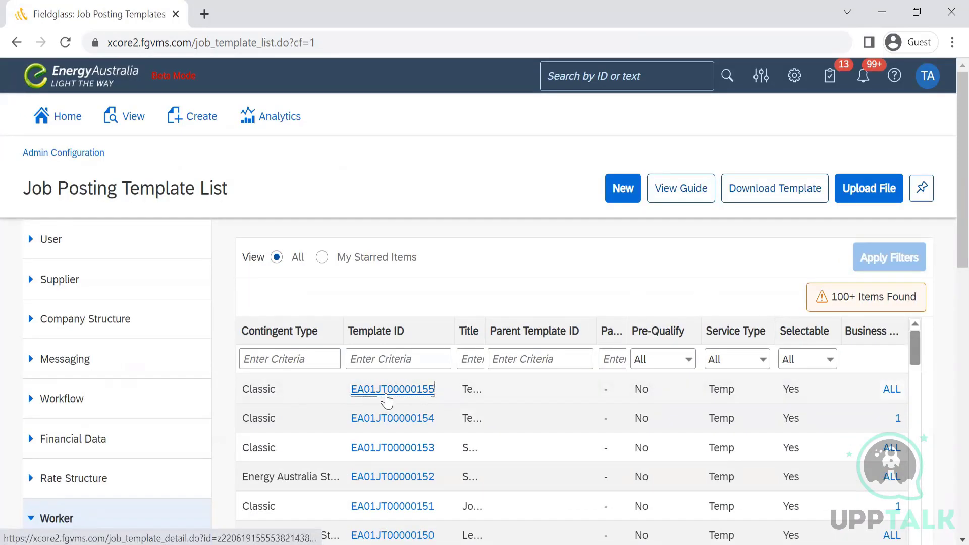
left_click(386, 395)
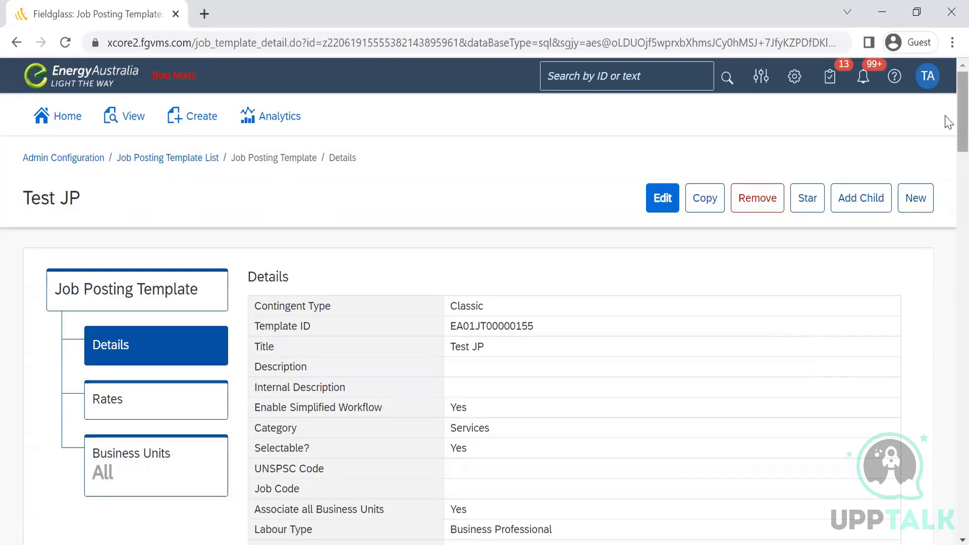
scroll(949, 166, "down", 10)
scroll(949, 224, "down", 20)
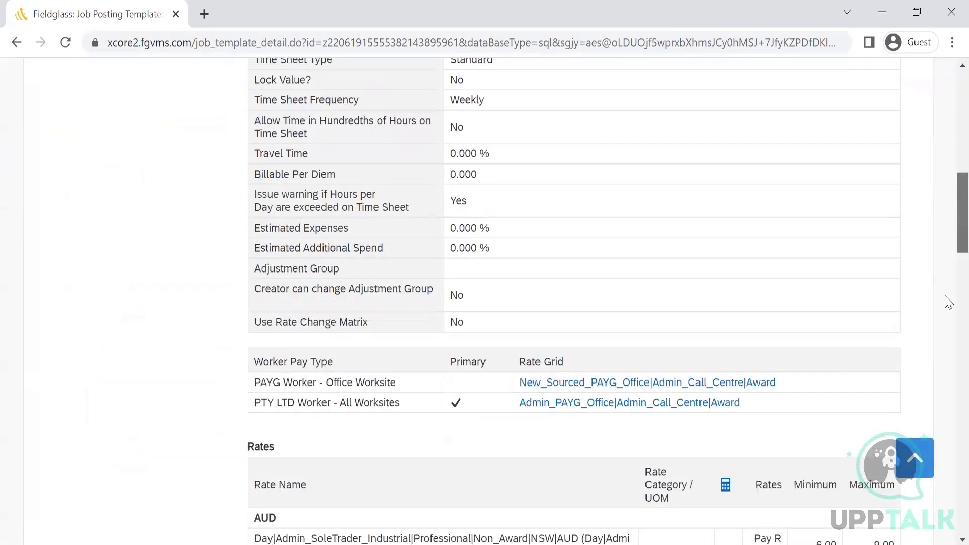
scroll(948, 395, "up", 20)
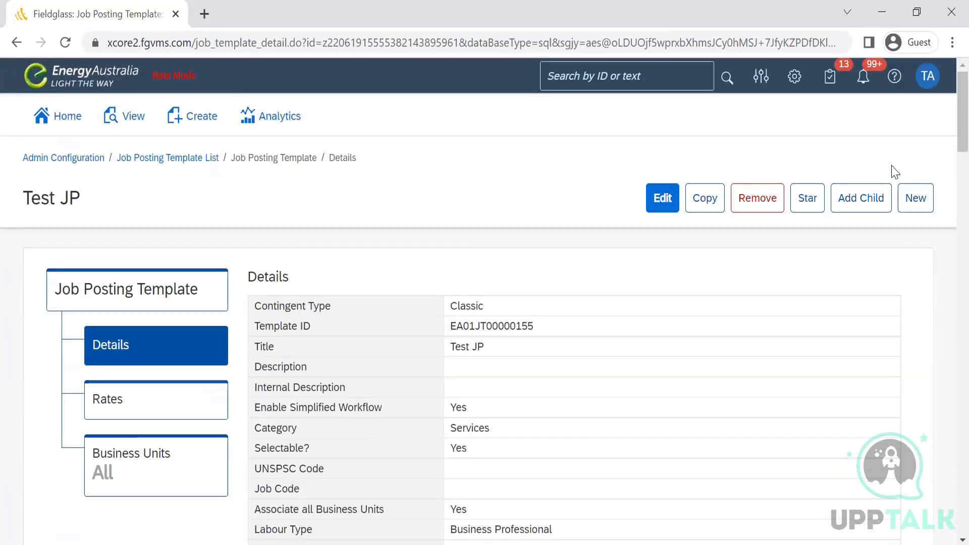
Open the form for adding a child to Test JP again and examine its base information, custom fields and qualifications.
left_click(858, 204)
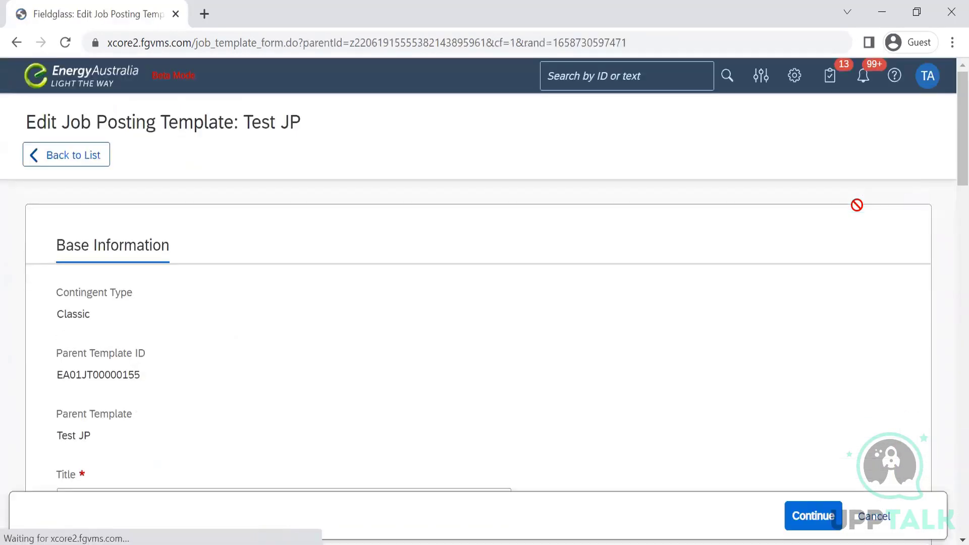
scroll(947, 167, "down", 5)
scroll(949, 196, "down", 10)
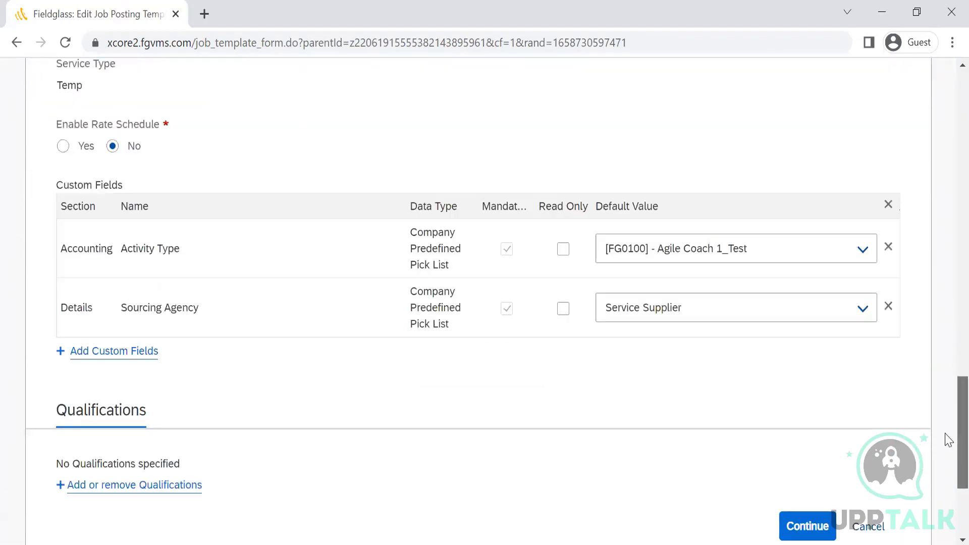
scroll(949, 515, "down", 3)
scroll(946, 461, "up", 10)
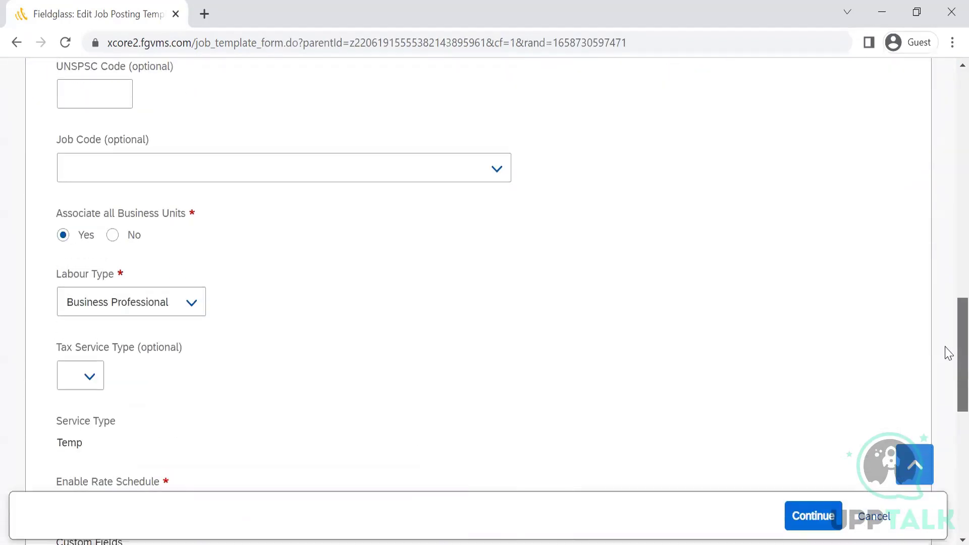
scroll(948, 348, "up", 15)
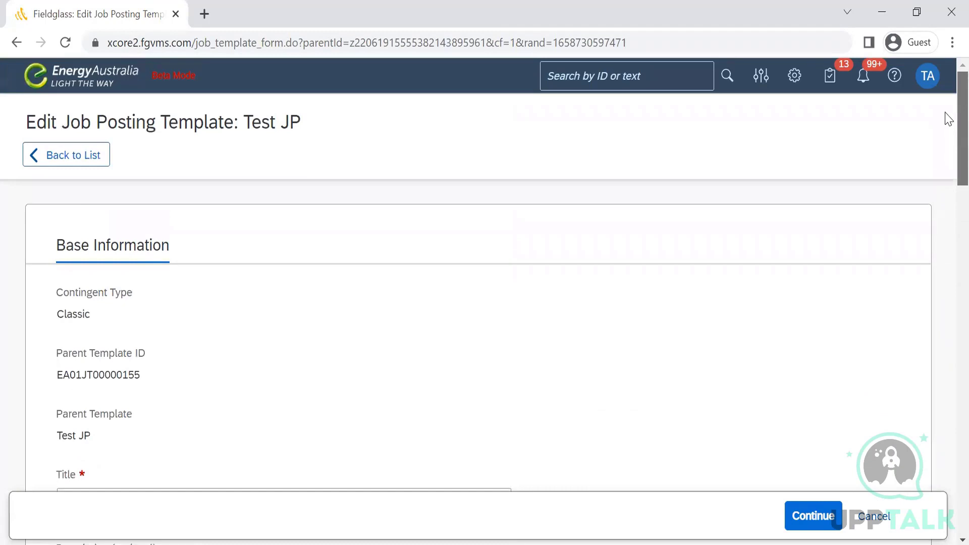
Return to the Job Posting Template List, open template EA01JT00000154 and examine its accounting settings and posting rules.
left_click(64, 167)
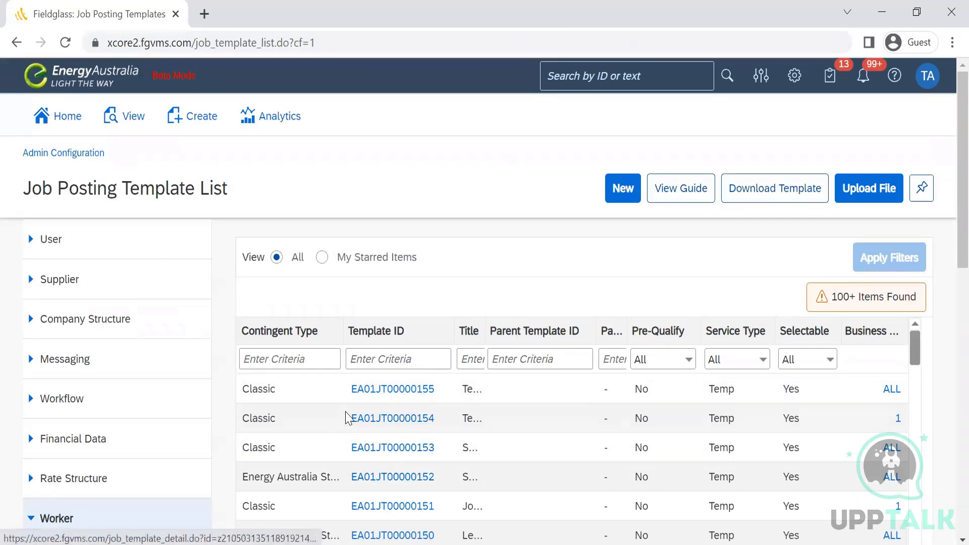
left_click(379, 429)
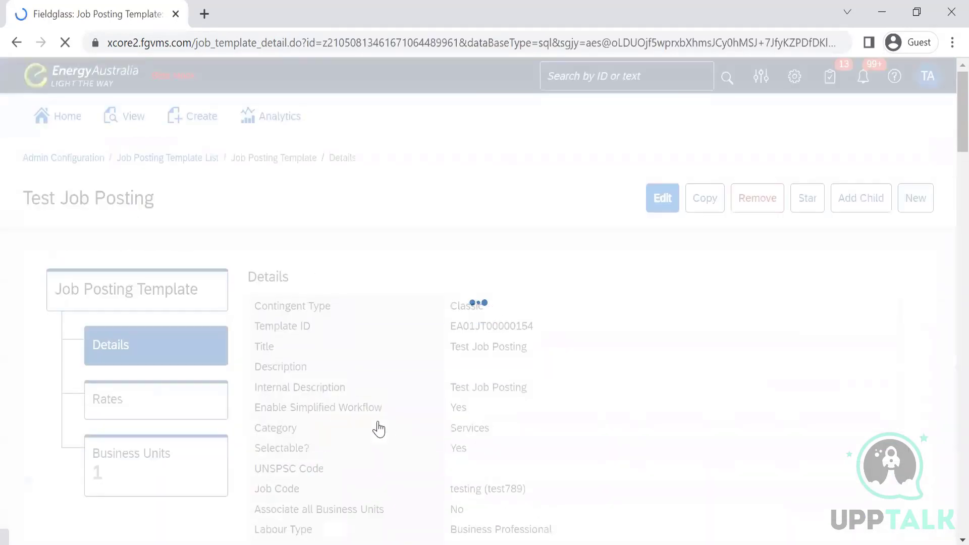
scroll(949, 113, "down", 15)
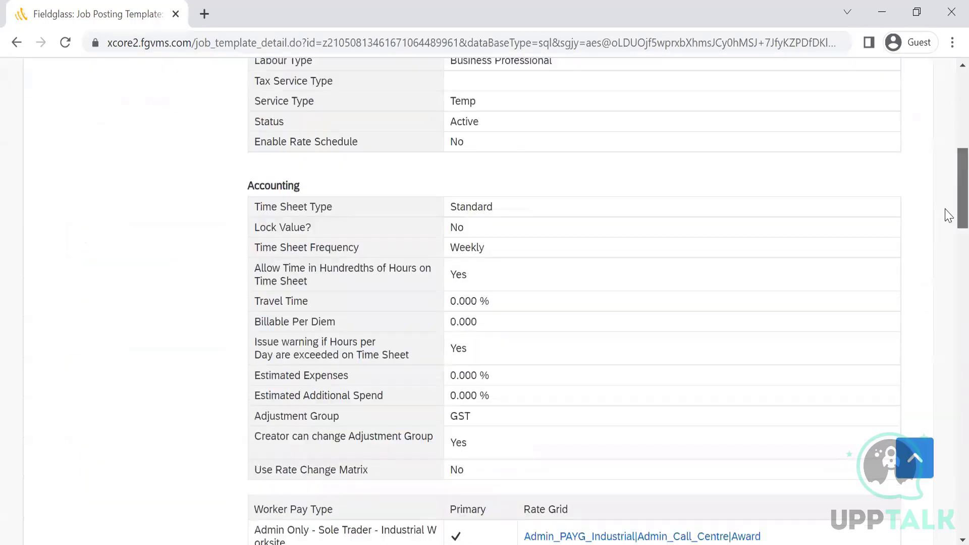
scroll(949, 316, "down", 20)
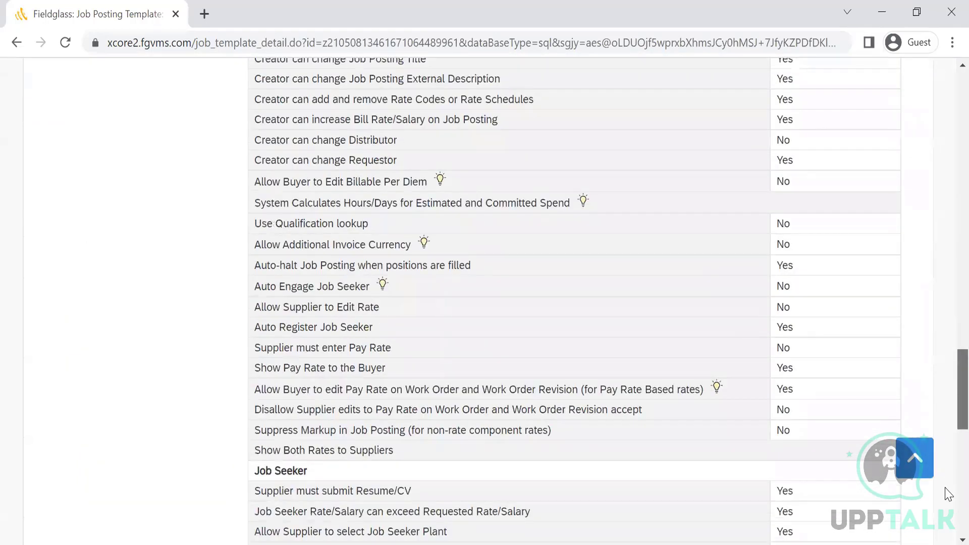
Review template EA01JT00000154 again, from its details and accounting settings through distribution to the rules and auto invoice settings.
scroll(943, 271, "down", 5)
scroll(926, 151, "up", 15)
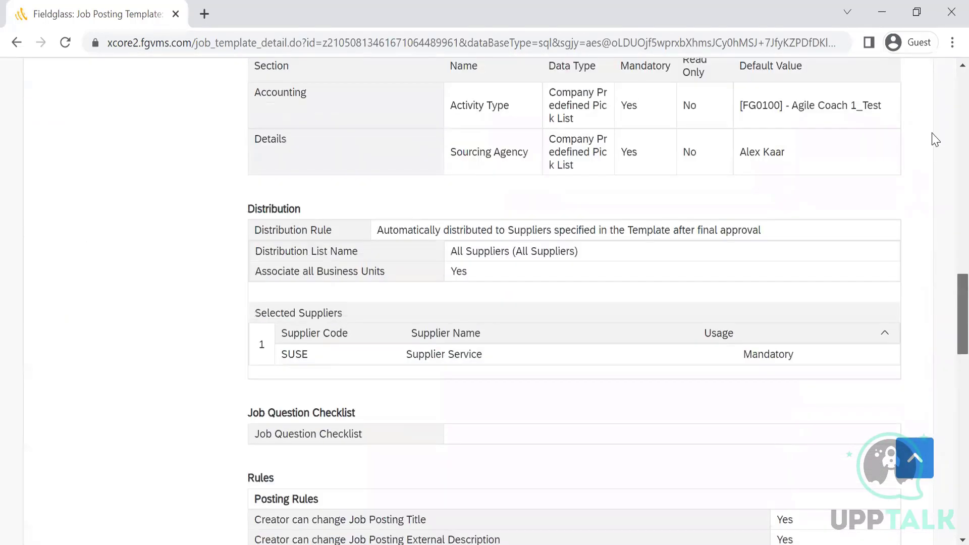
scroll(949, 325, "up", 15)
scroll(761, 336, "down", 20)
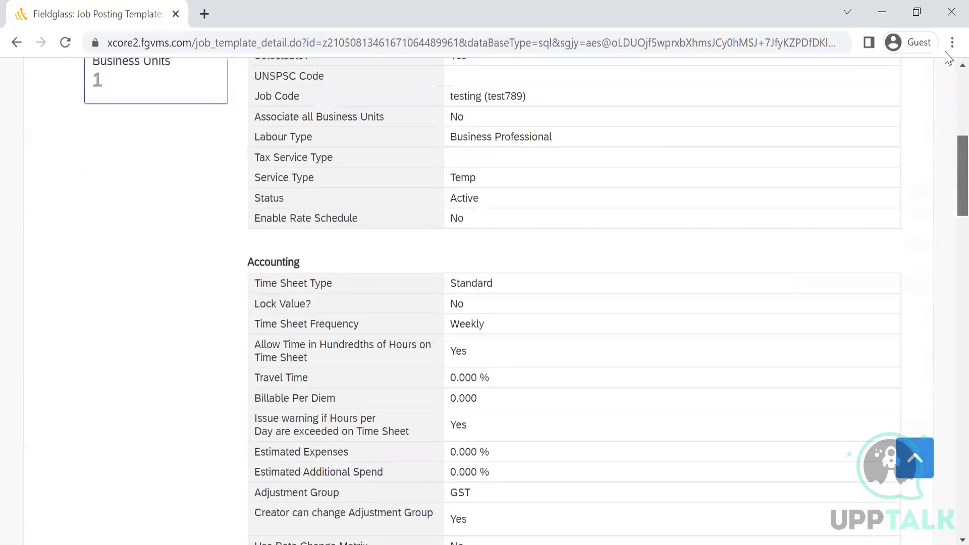
scroll(706, 197, "down", 20)
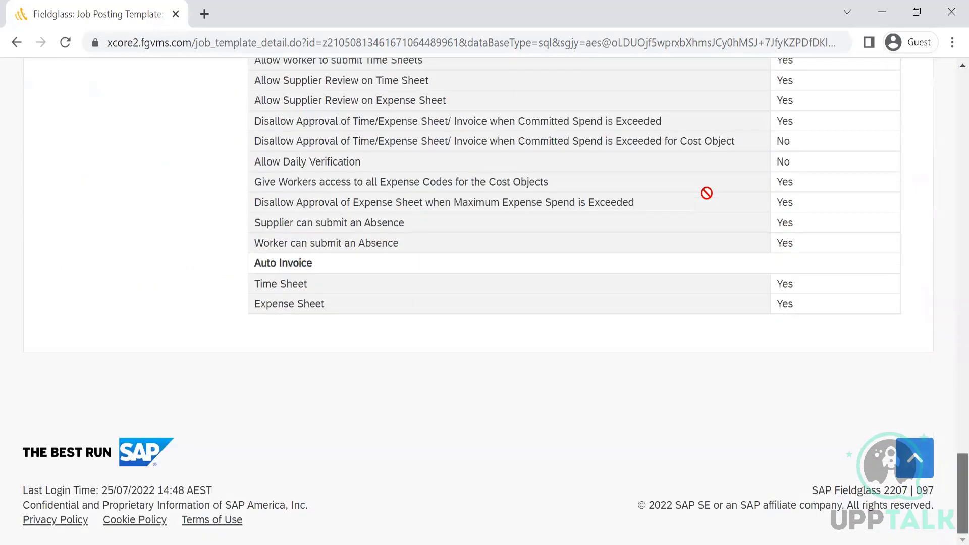
scroll(707, 193, "up", 15)
scroll(706, 194, "up", 10)
Open the Test Job Posting template for editing, examine its workflow, labour type, custom fields and qualifications, and cancel the edit.
left_click(662, 196)
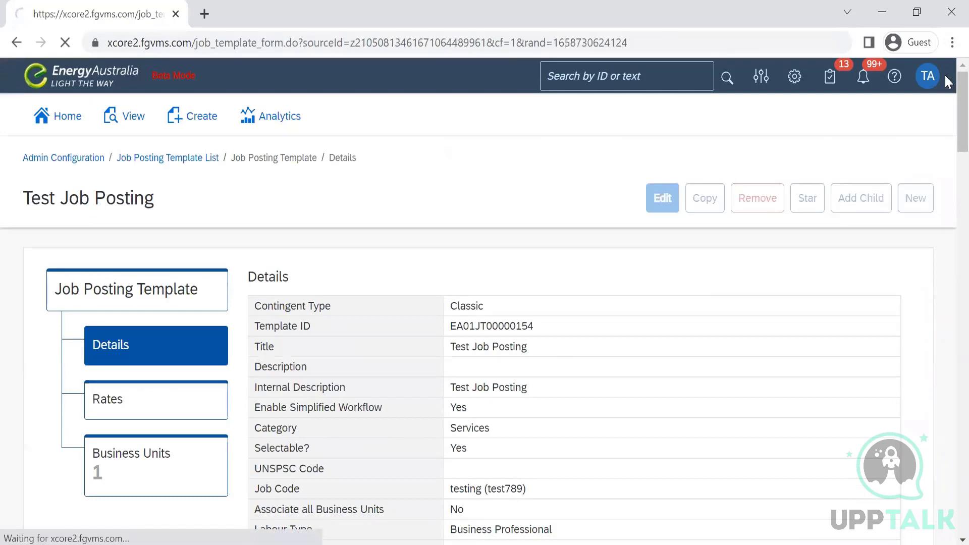
scroll(947, 147, "down", 10)
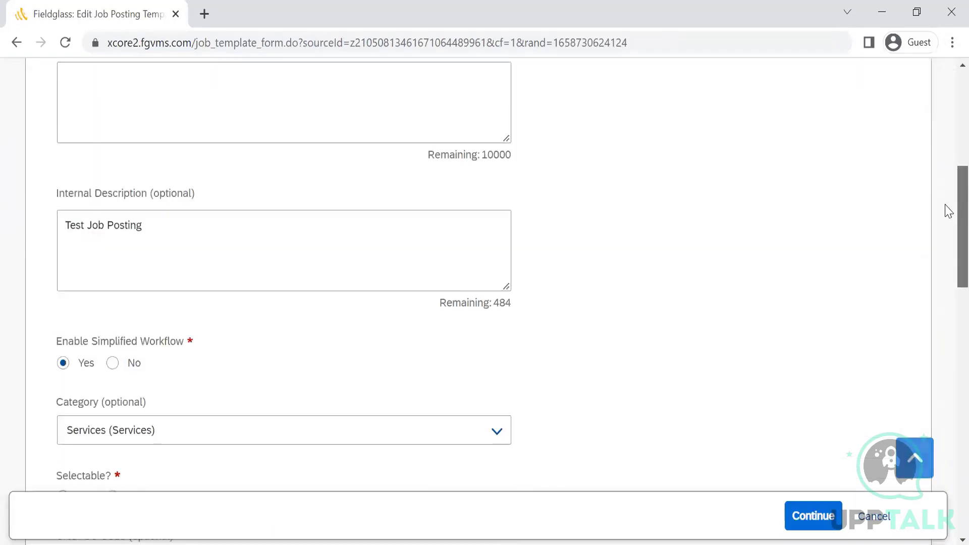
scroll(948, 252, "down", 6)
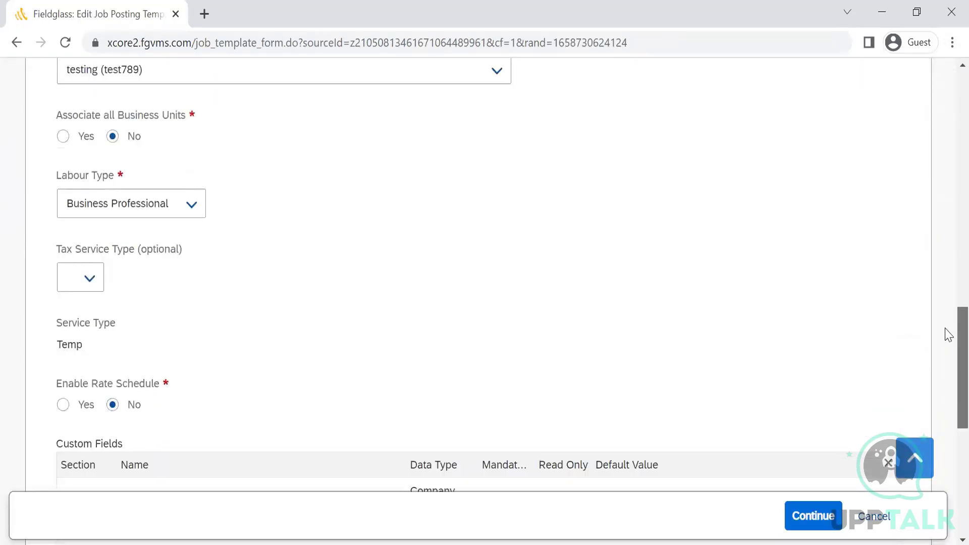
scroll(949, 335, "down", 4)
scroll(948, 385, "down", 2)
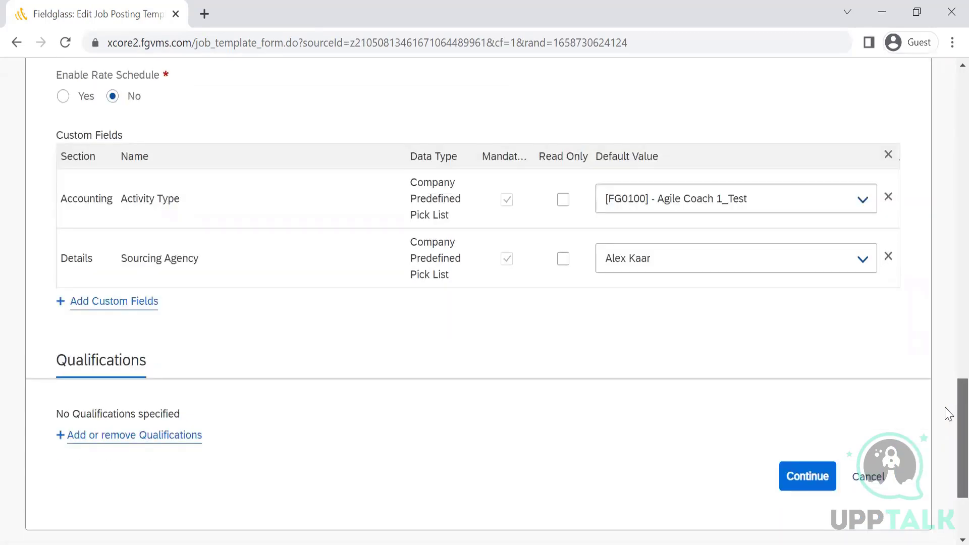
left_click(868, 477)
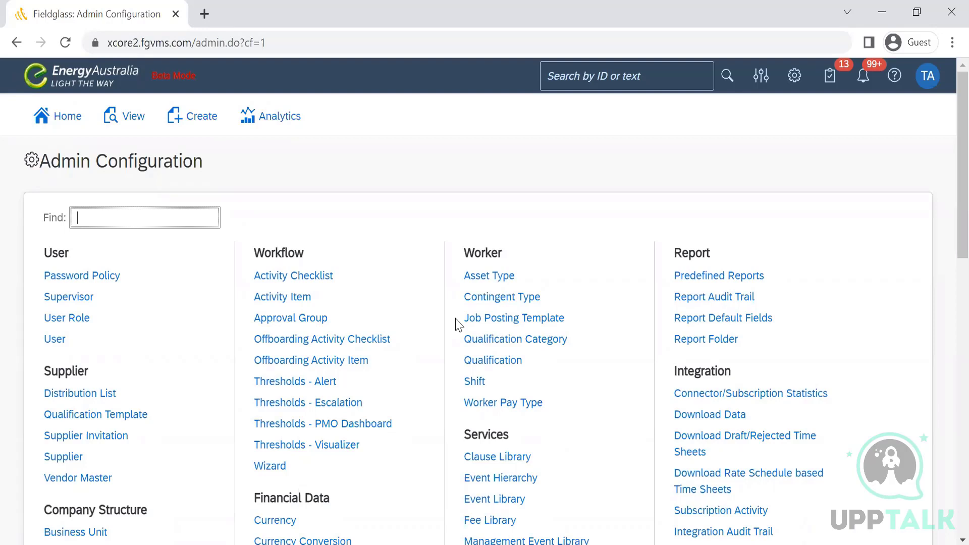
Start a new Job Posting for Worker, dismiss the Browse Job Posting Sources introduction and look over the owner, currency and source sections.
left_click(188, 123)
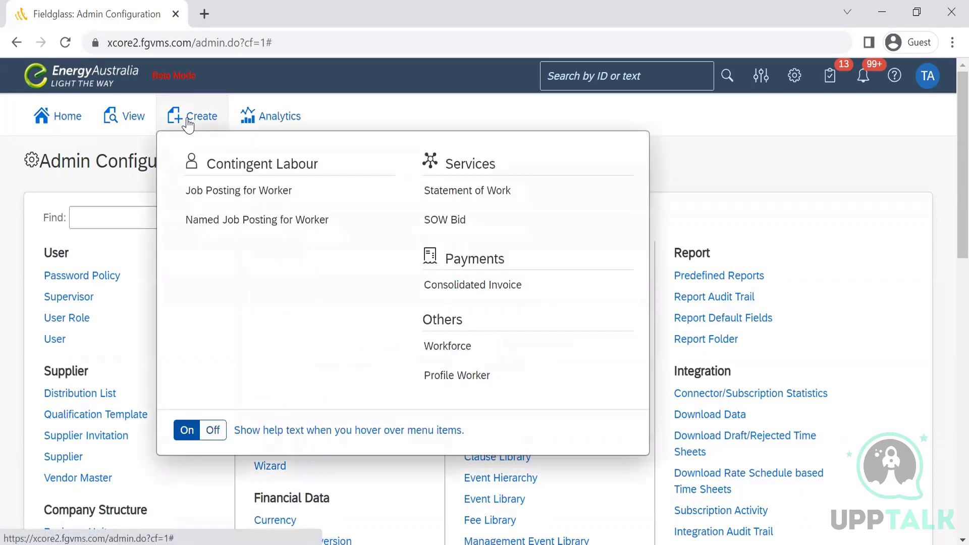
left_click(241, 198)
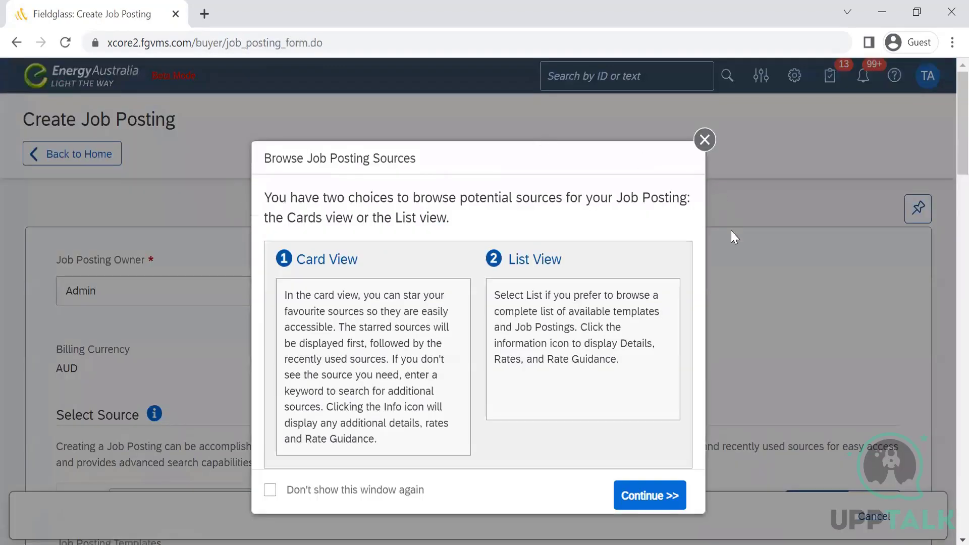
left_click(650, 496)
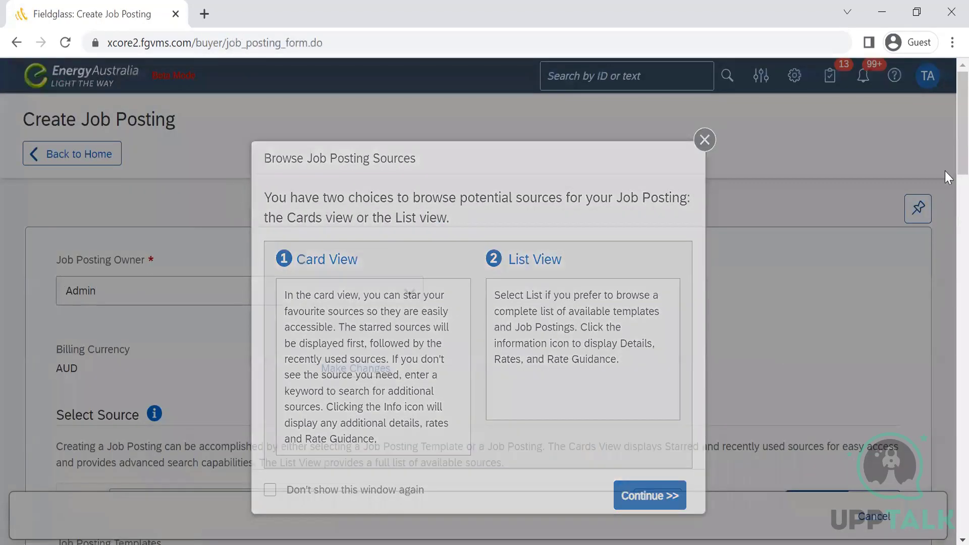
scroll(946, 144, "down", 1)
scroll(949, 187, "down", 5)
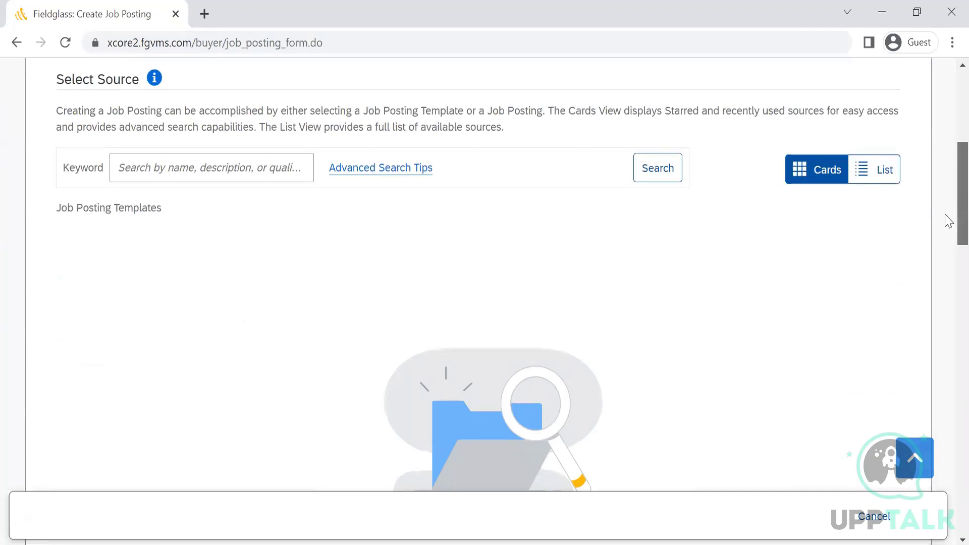
scroll(949, 221, "up", 5)
scroll(945, 319, "down", 12)
scroll(946, 199, "up", 12)
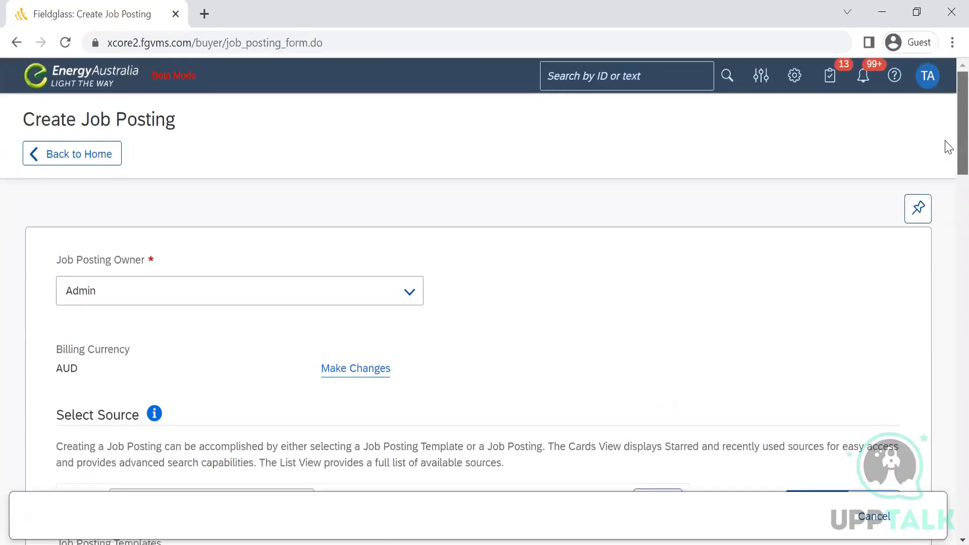
scroll(948, 147, "down", 3)
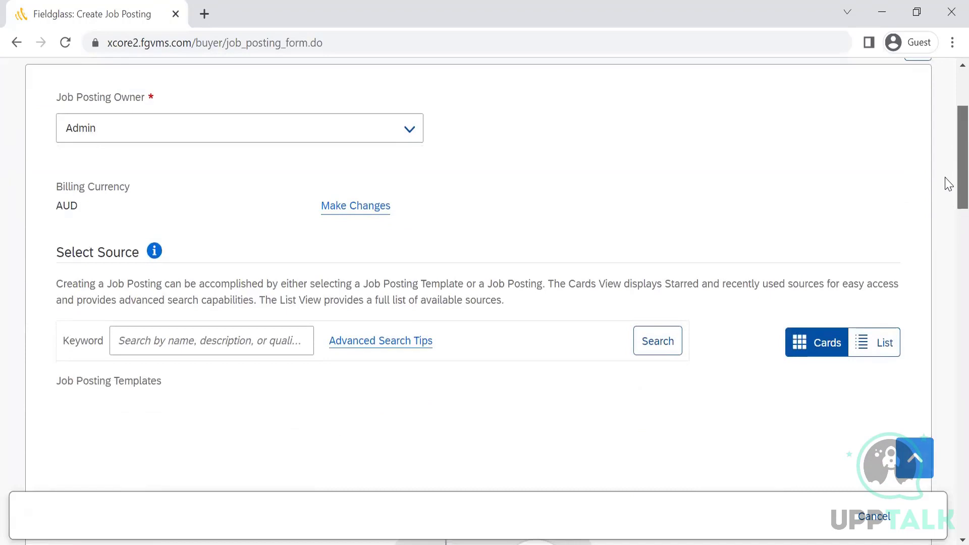
scroll(949, 184, "up", 3)
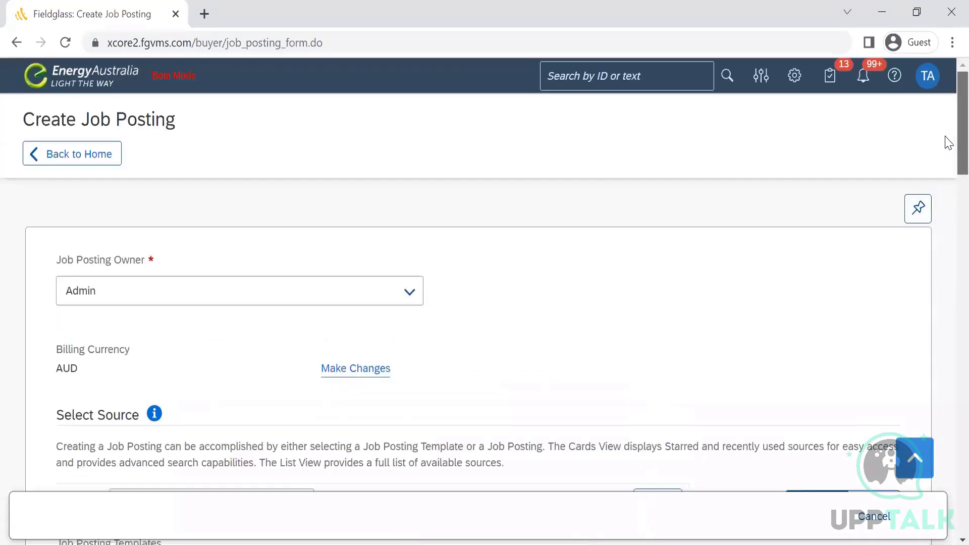
Choose another person as job posting owner and select the EN Junior Project Controls template from the list view of sources.
left_click(418, 286)
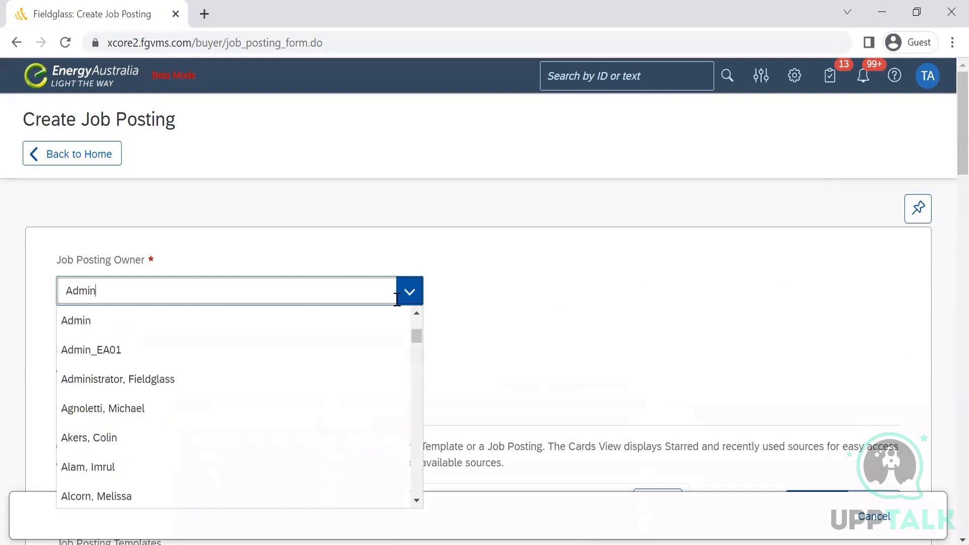
left_click(286, 438)
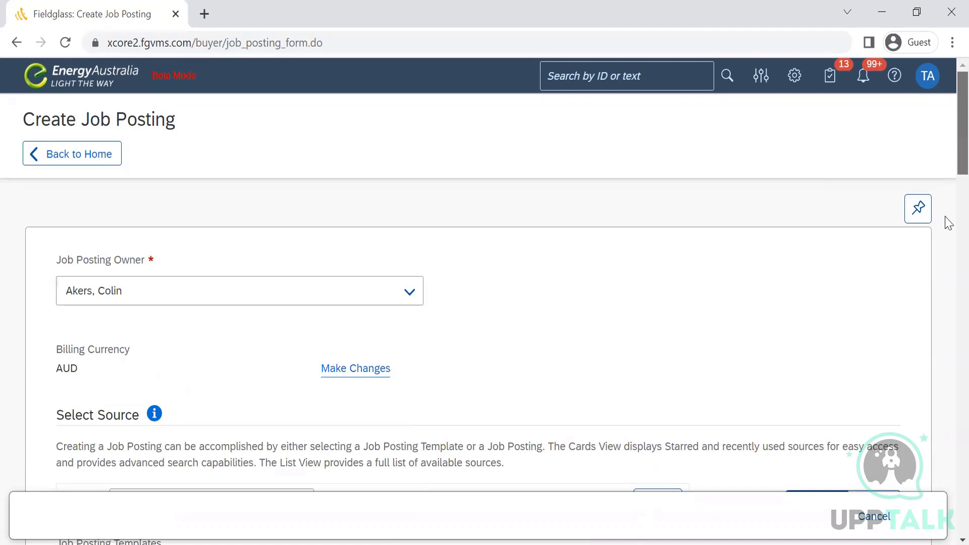
mouse_move(946, 167)
left_mouse_down()
mouse_move(946, 206)
mouse_move(948, 182)
left_mouse_up()
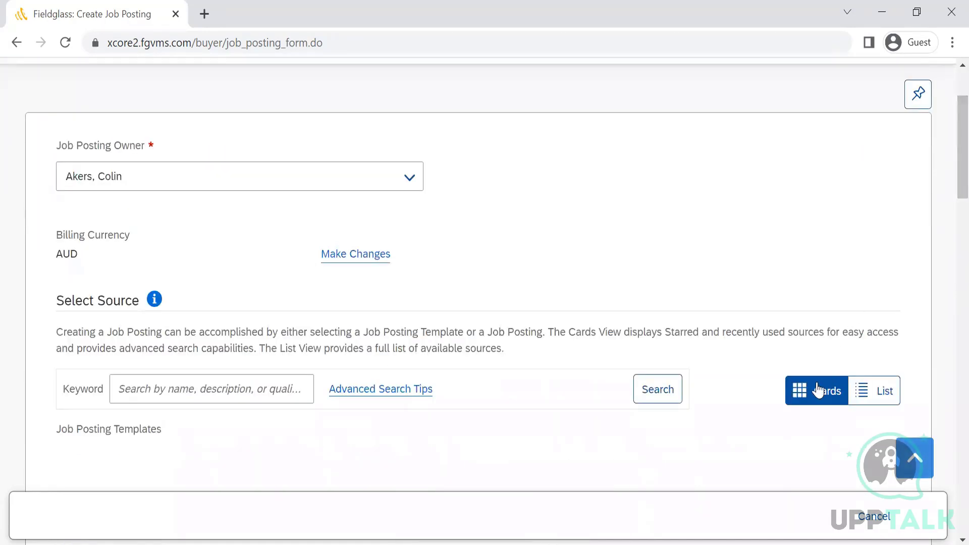
left_click(863, 390)
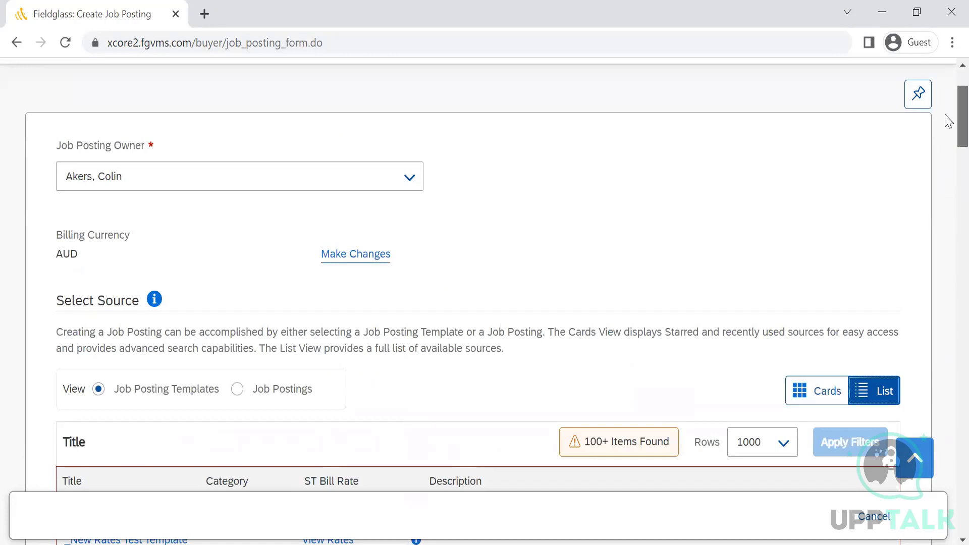
left_click_drag(948, 121, 948, 245)
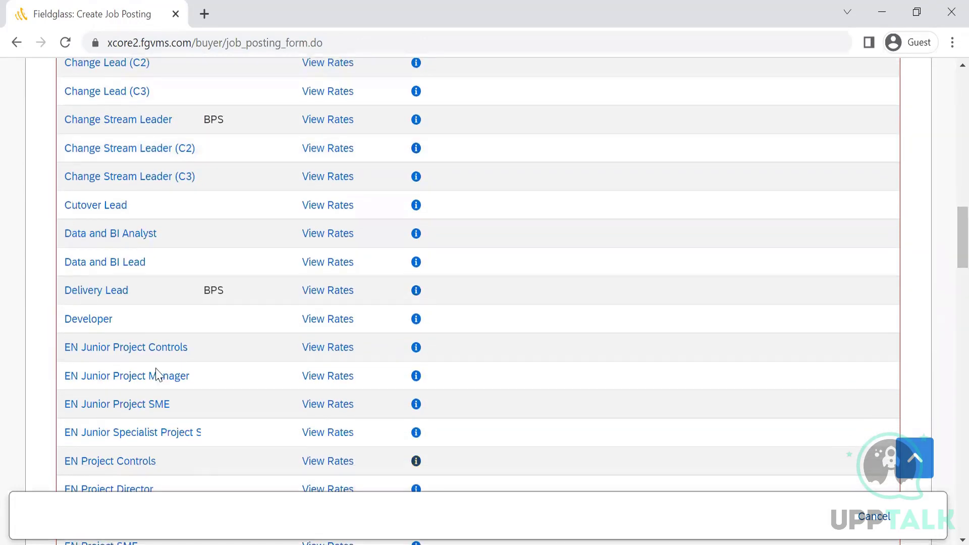
left_click(123, 351)
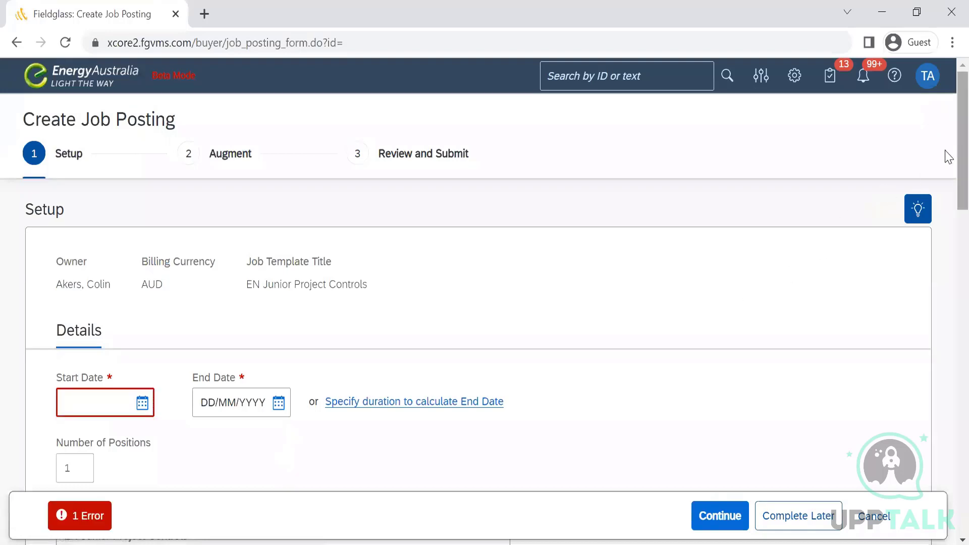
Try to clear the Number of Positions value in the job posting's Details section.
scroll(949, 157, "down", 3)
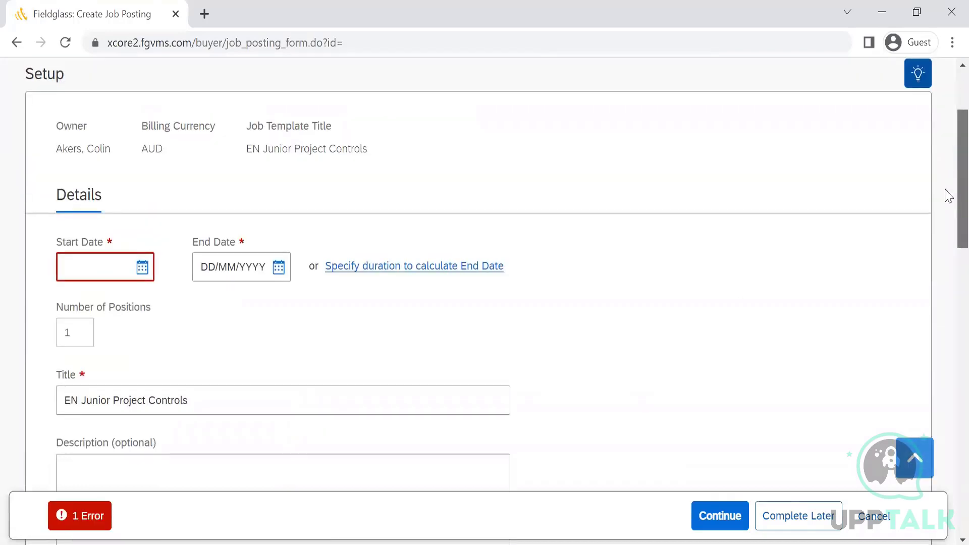
scroll(948, 202, "down", 2)
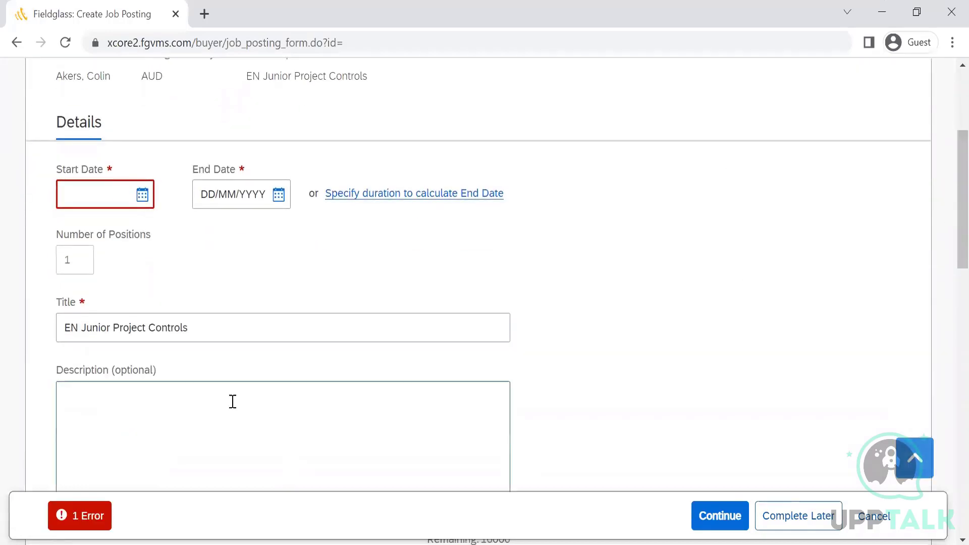
double_click(77, 262)
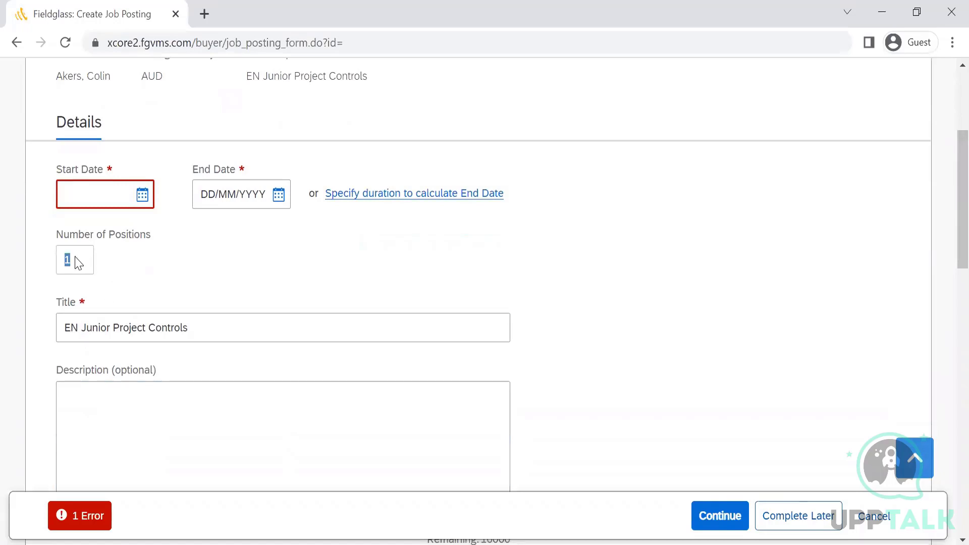
key("BackSpace")
Examine the whole Setup form of the job posting, from dates and title through company code and sourcing agency to cost allocation and attachments.
scroll(949, 284, "down", 7)
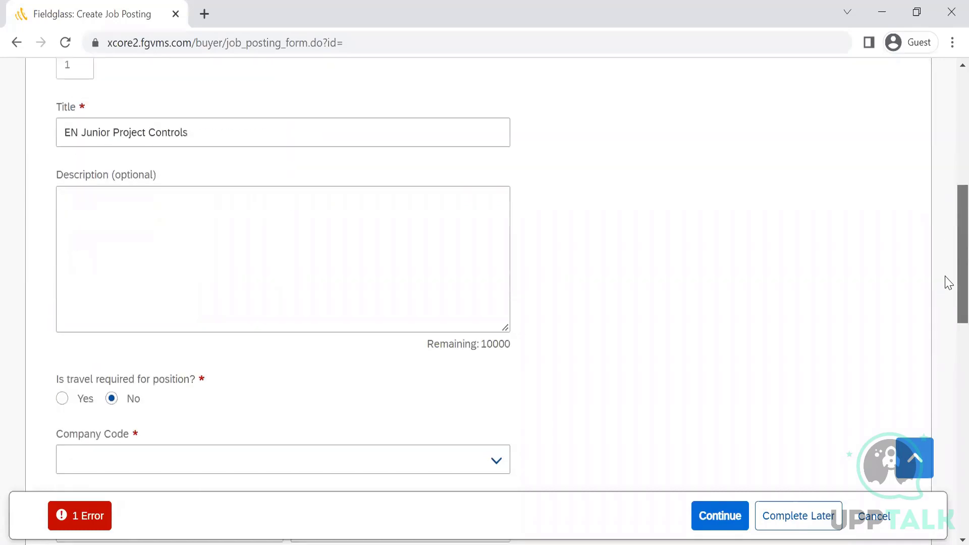
scroll(949, 340, "down", 1)
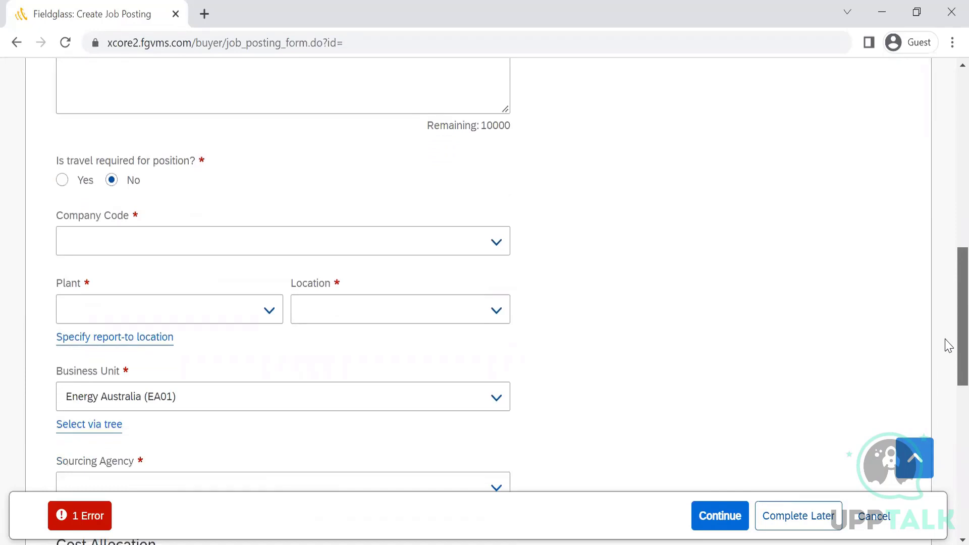
scroll(948, 354, "down", 3)
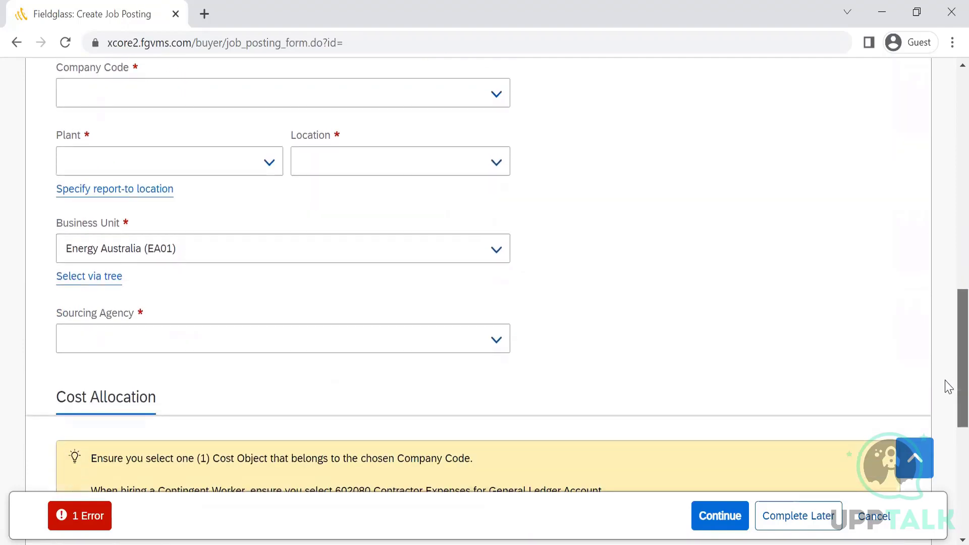
scroll(949, 387, "down", 3)
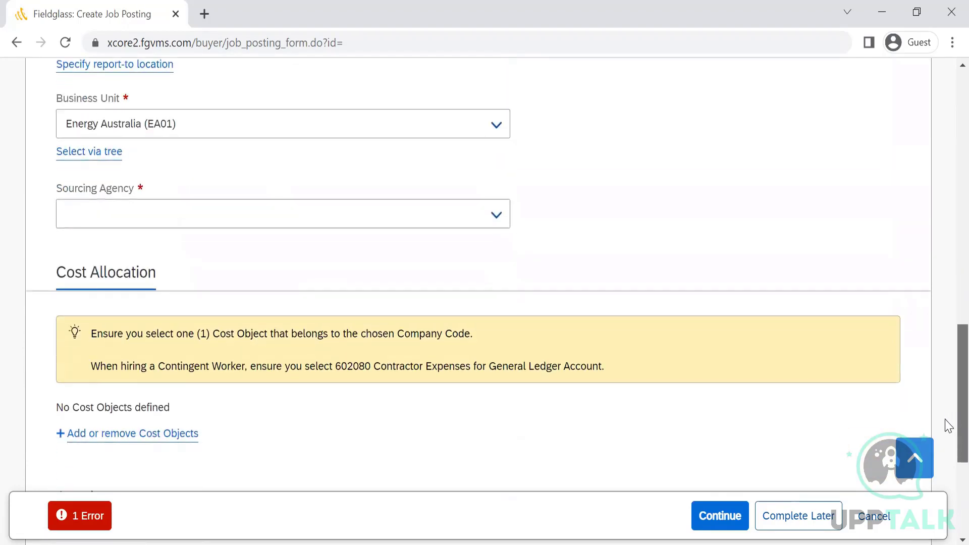
scroll(947, 439, "down", 5)
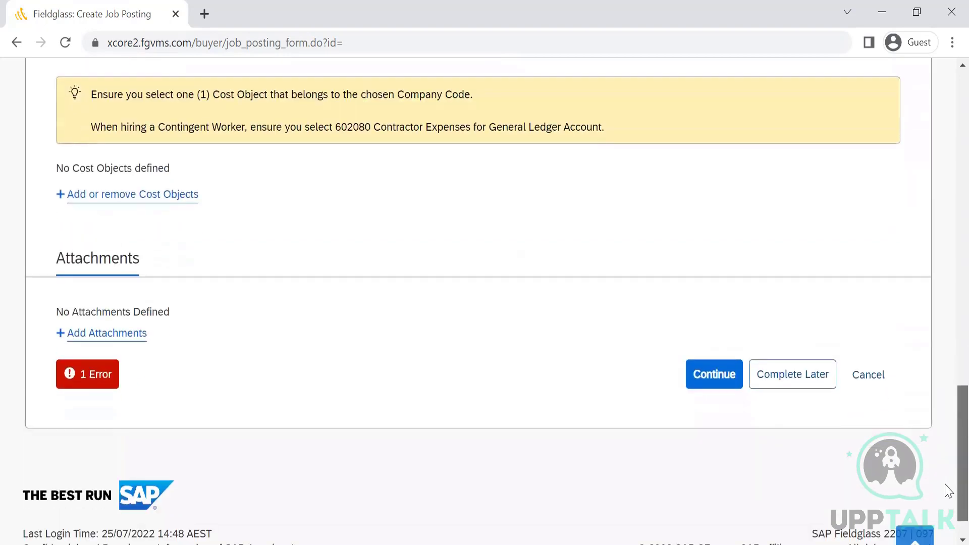
scroll(948, 490, "up", 15)
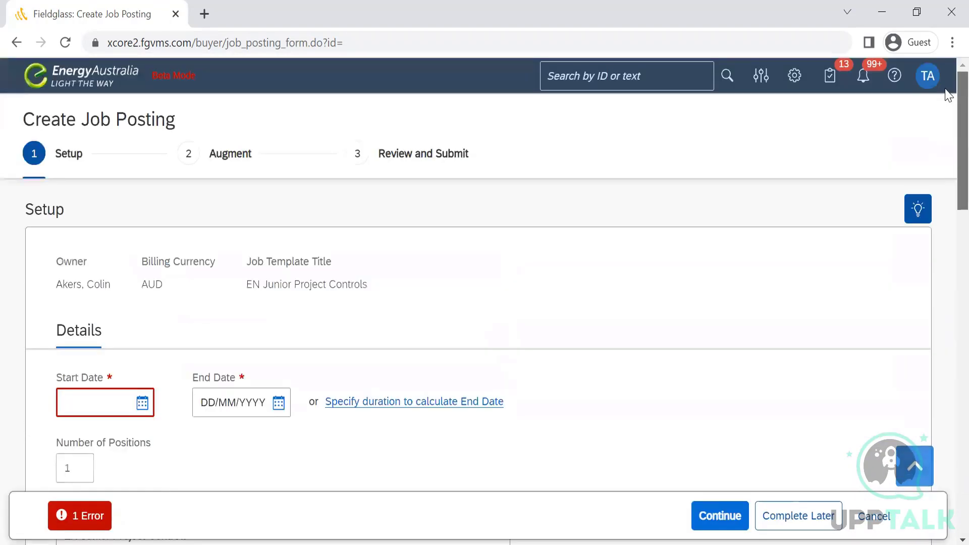
scroll(946, 230, "down", 7)
scroll(949, 121, "up", 7)
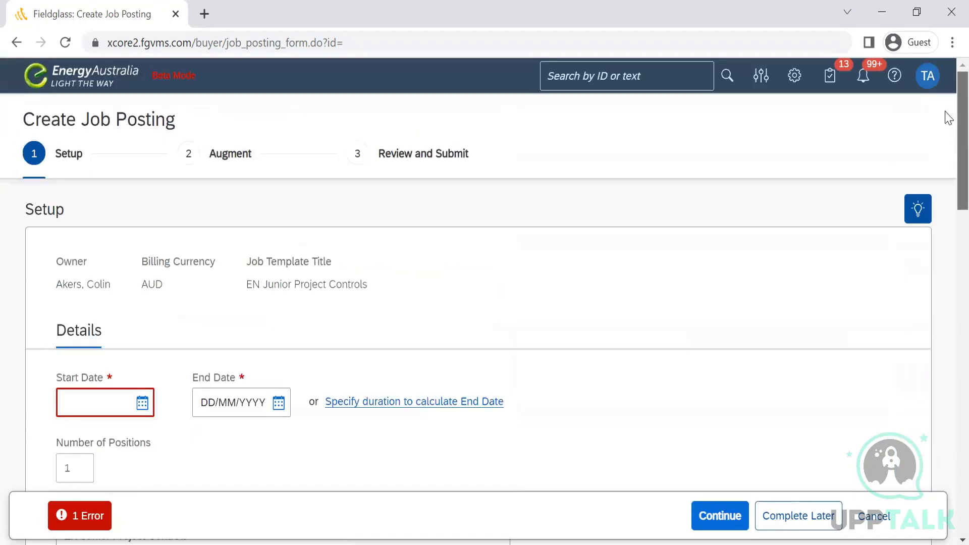
scroll(948, 117, "down", 20)
scroll(948, 336, "up", 4)
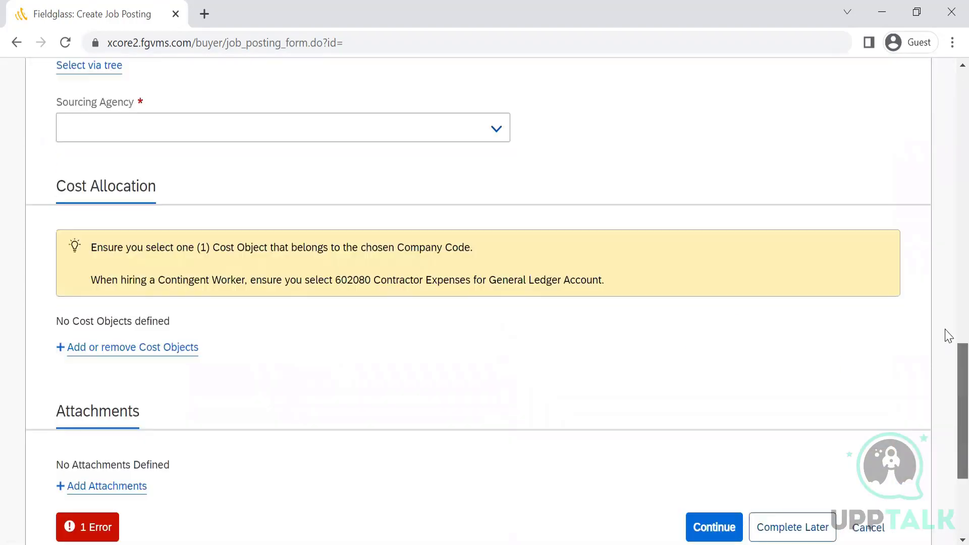
scroll(947, 336, "up", 17)
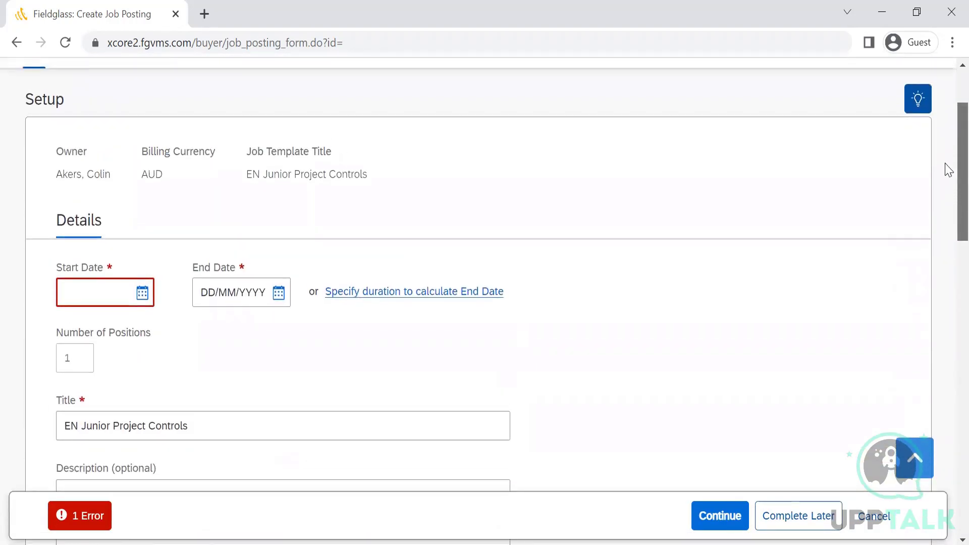
Choose a Company Code for the job posting in the Details section.
scroll(949, 170, "down", 9)
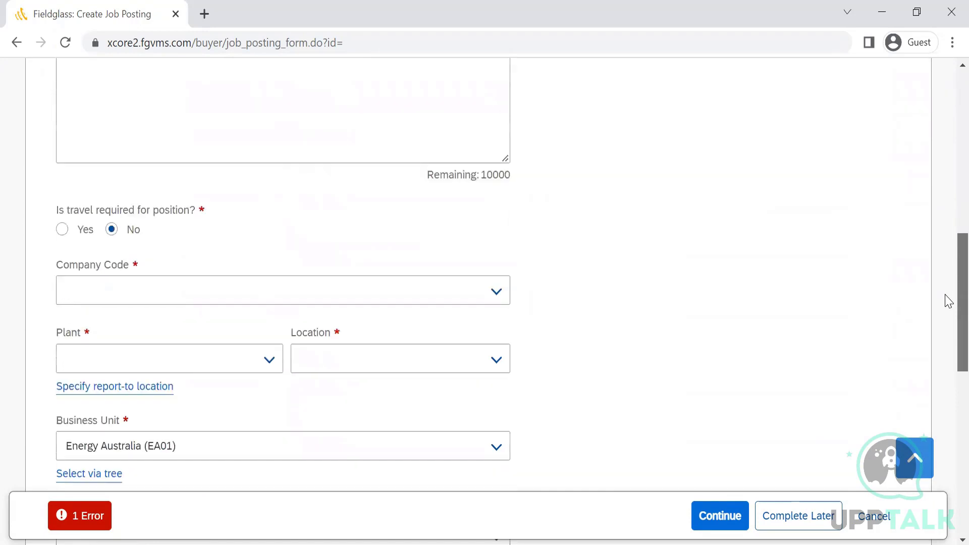
scroll(948, 301, "down", 2)
left_click(307, 190)
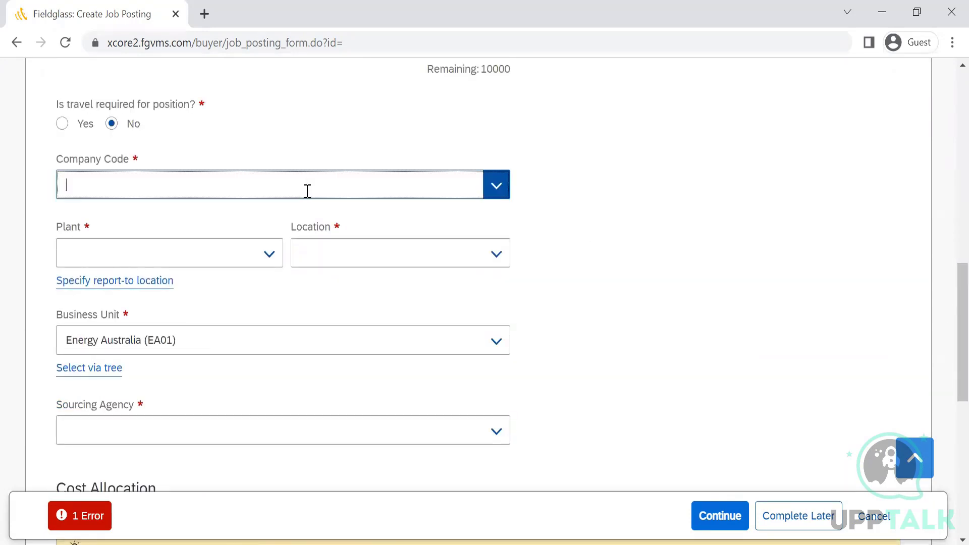
left_click(237, 317)
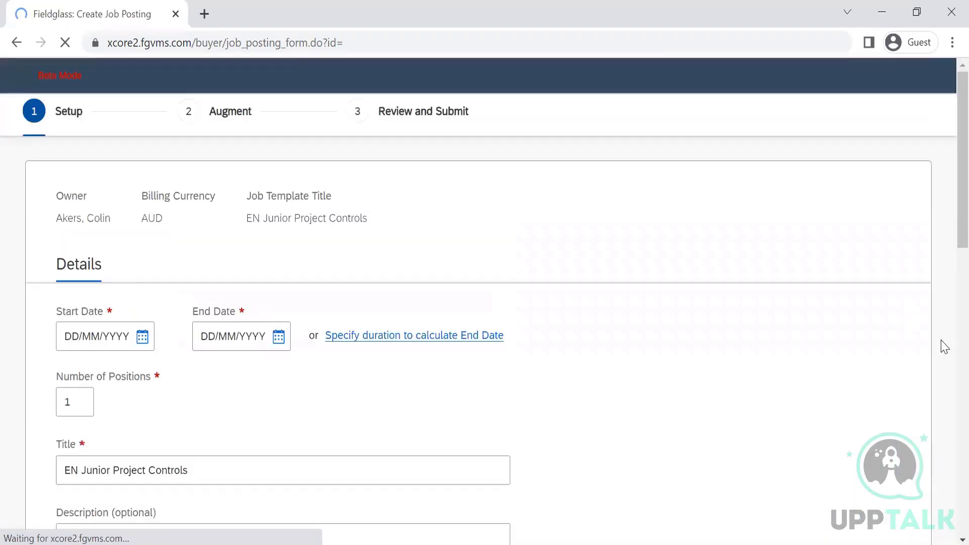
scroll(946, 340, "up", 5)
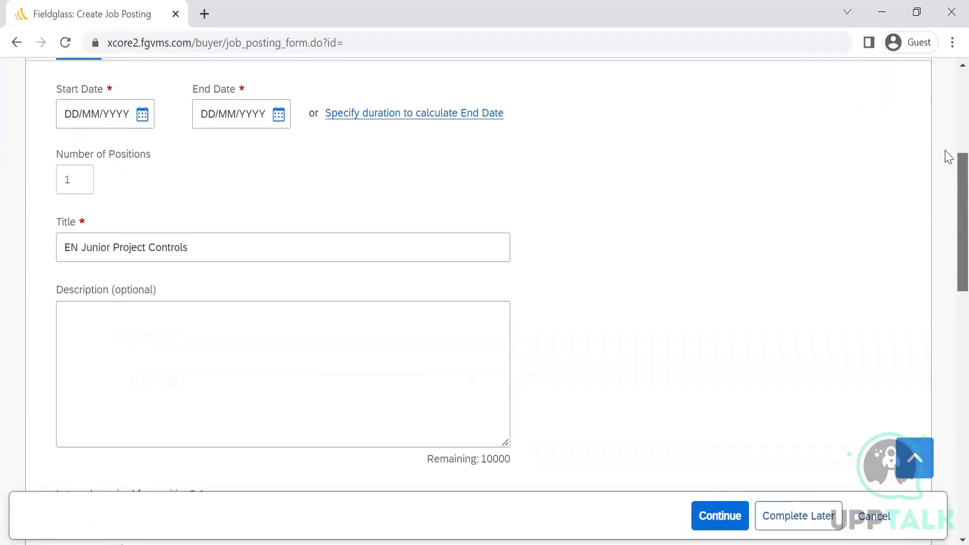
scroll(947, 154, "up", 4)
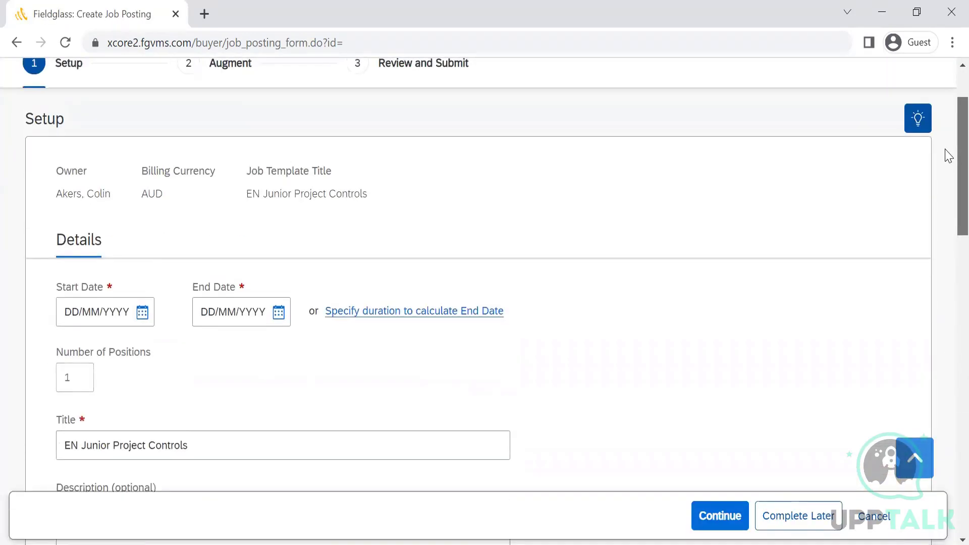
Set the job posting's Start Date to 01/07/2022 and its End Date to 31/08/2022.
left_click(141, 314)
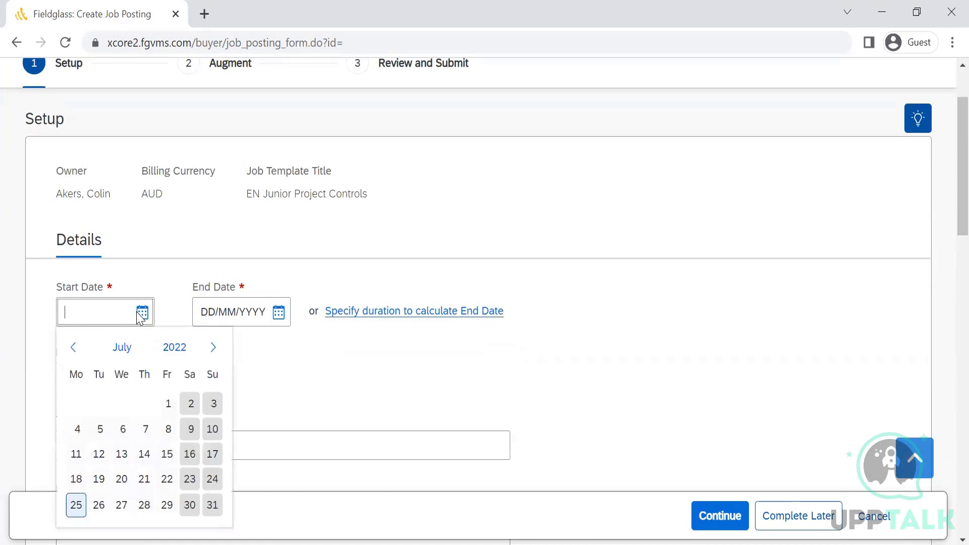
left_click(166, 407)
left_click(278, 312)
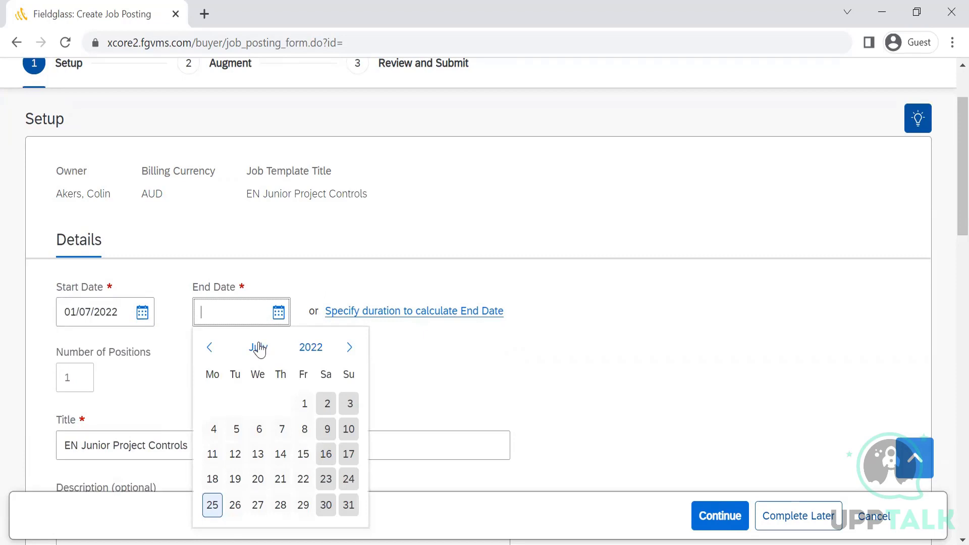
left_click(350, 348)
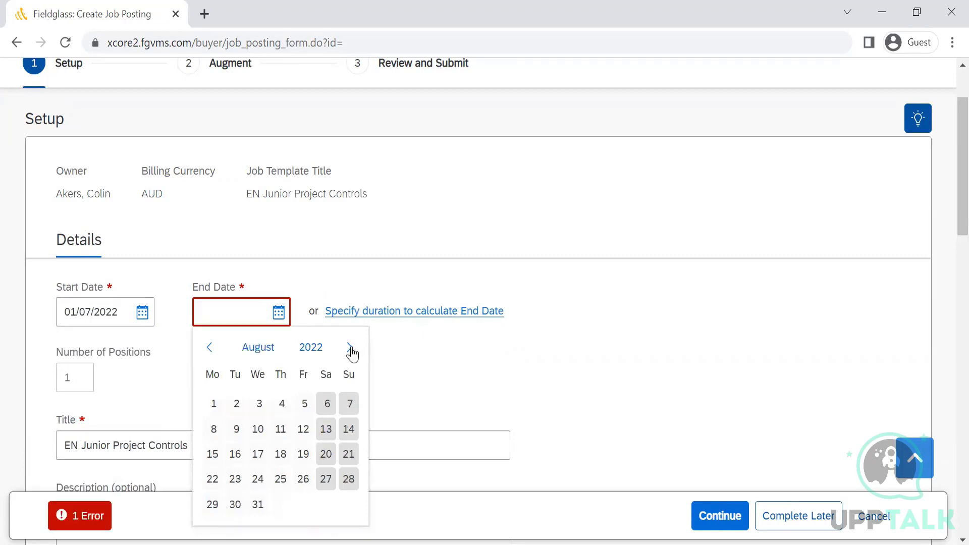
left_click(258, 505)
scroll(738, 347, "up", 3)
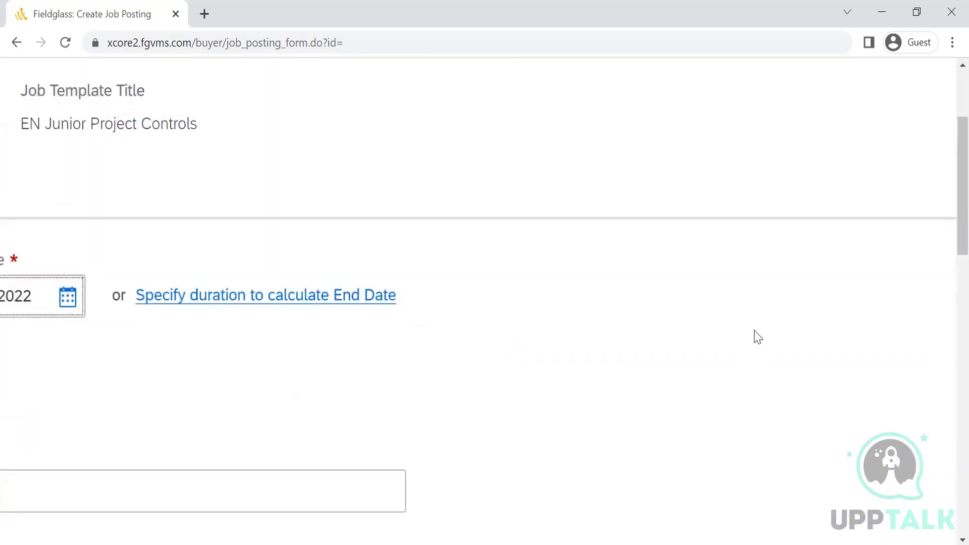
Look over the contingent labour, services, payments and other items that can be created from the home page.
left_click(755, 331)
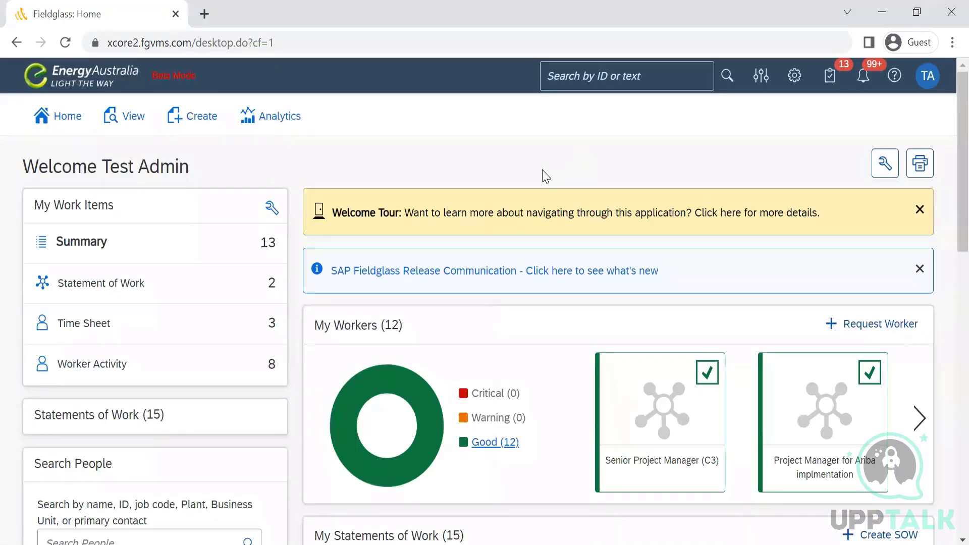
left_click(193, 125)
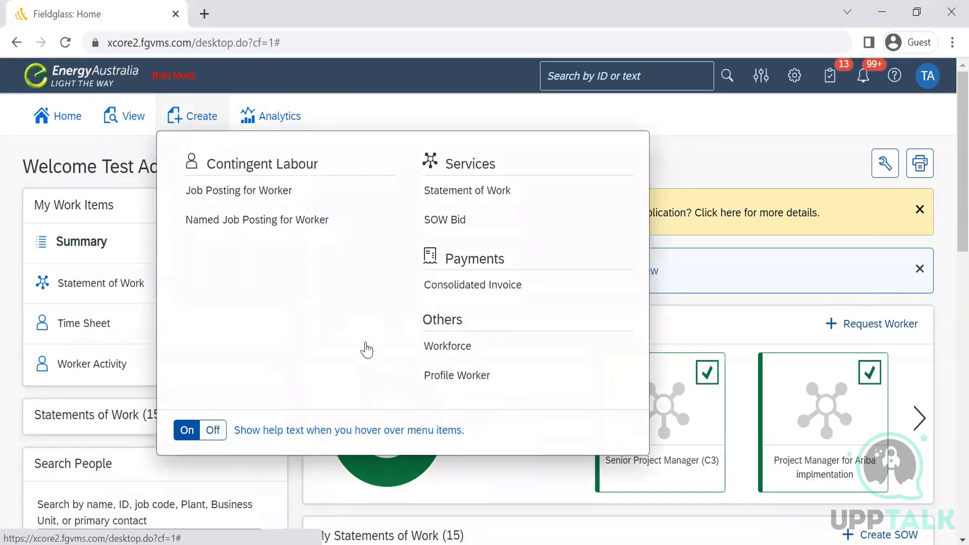
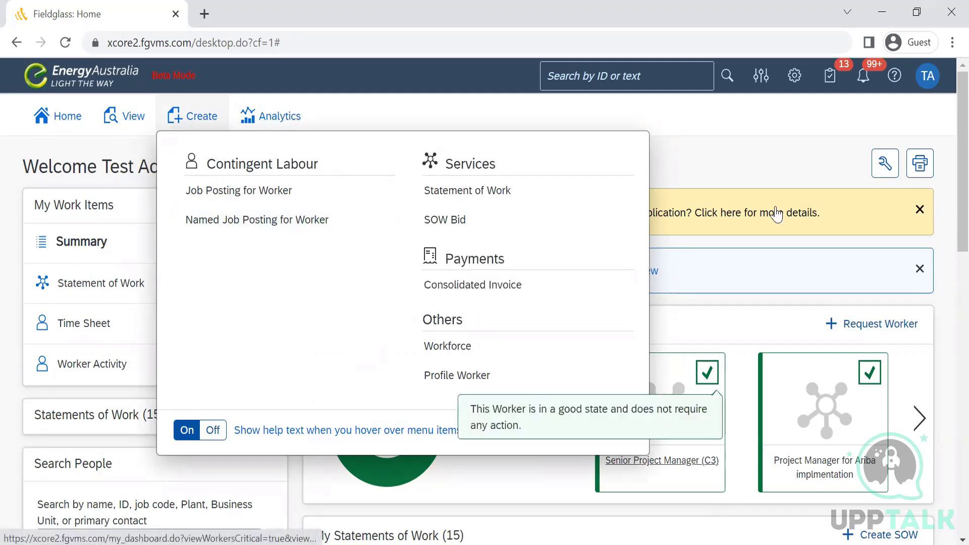
left_click(745, 166)
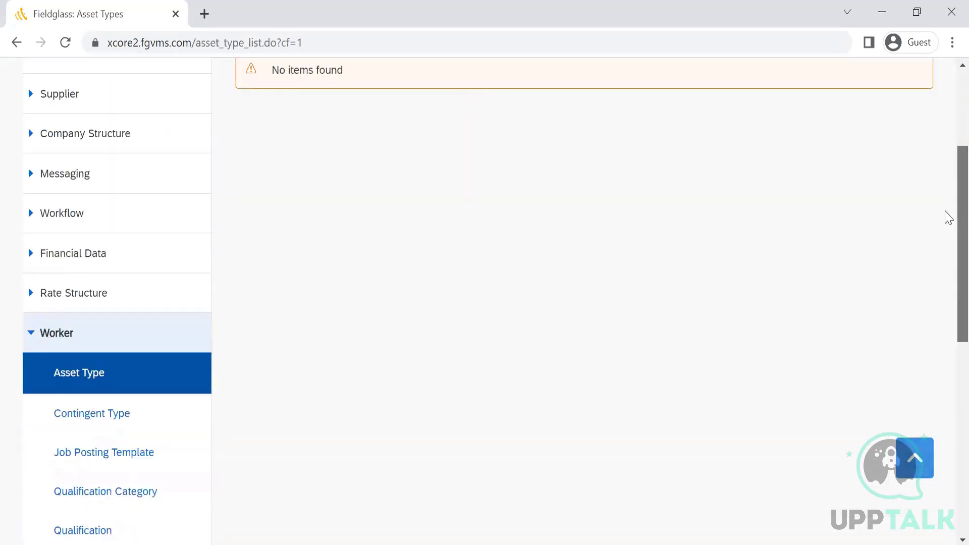
Examine the Worker section's Asset Type List and the fields of a new asset type, leaving the form without adding one.
scroll(946, 218, "down", 2)
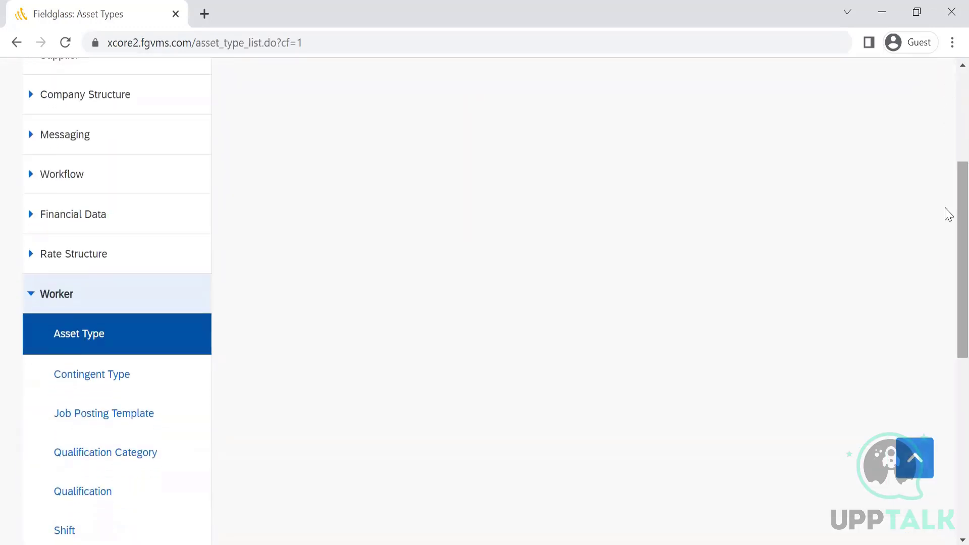
scroll(948, 197, "up", 5)
scroll(946, 151, "down", 5)
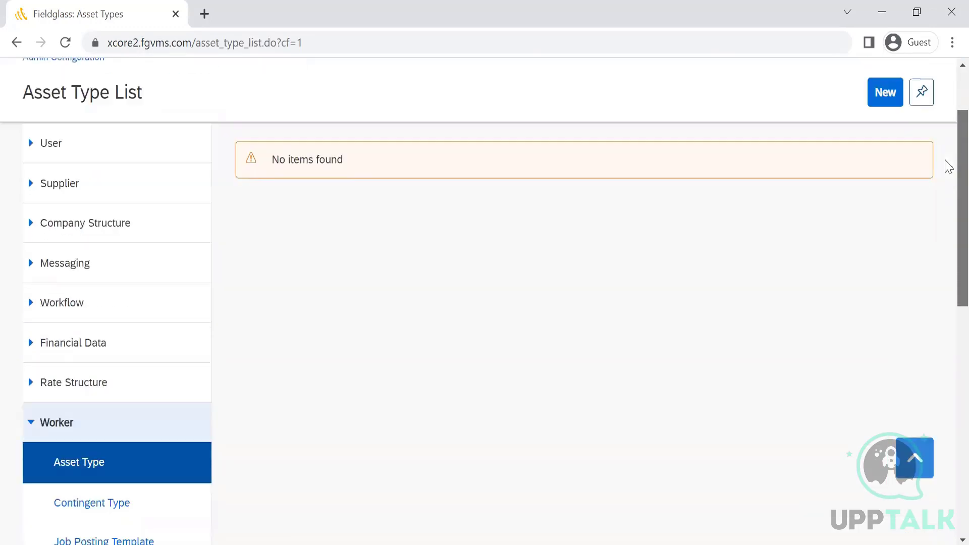
scroll(946, 167, "up", 4)
scroll(948, 150, "up", 2)
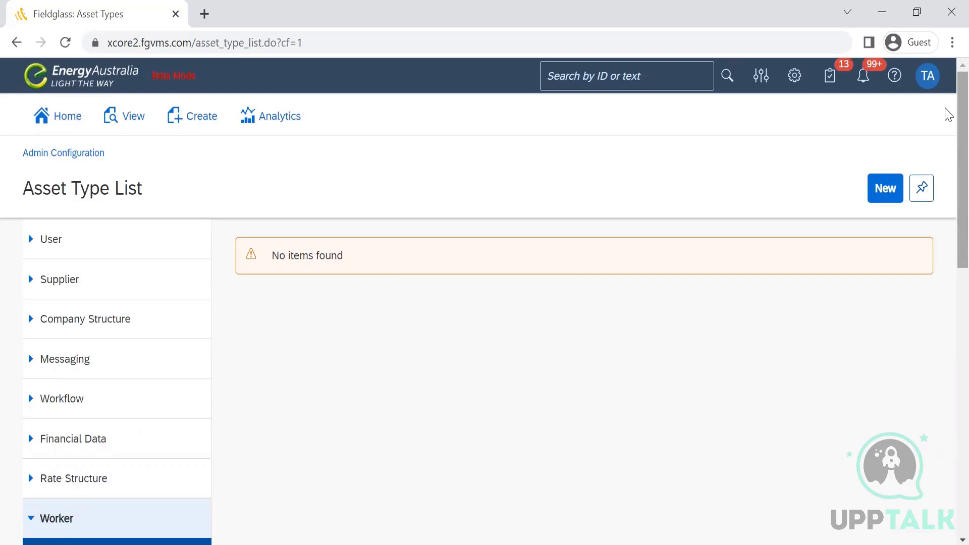
left_click(885, 201)
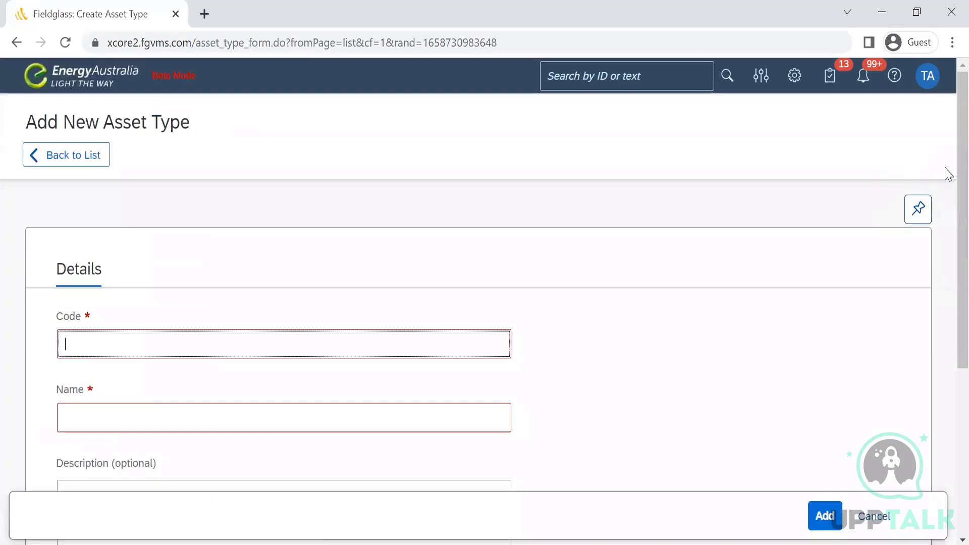
scroll(945, 242, "down", 6)
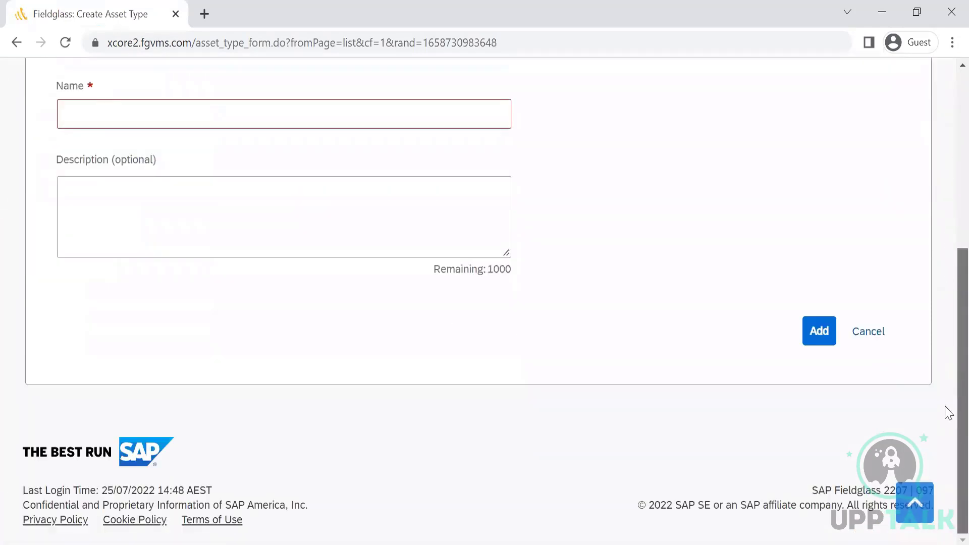
left_click(885, 336)
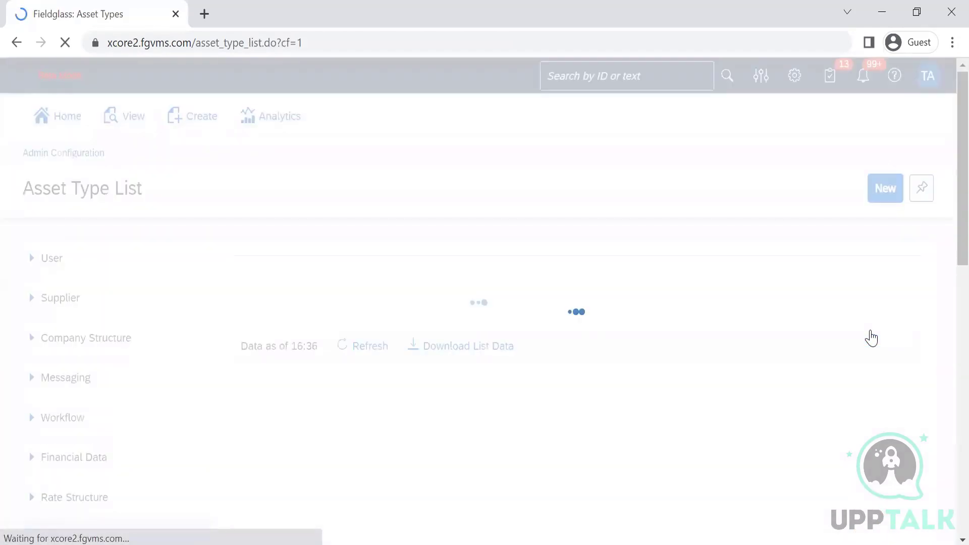
Open the Qualification Category List in the Worker configuration and look through all its categories.
scroll(946, 243, "down", 5)
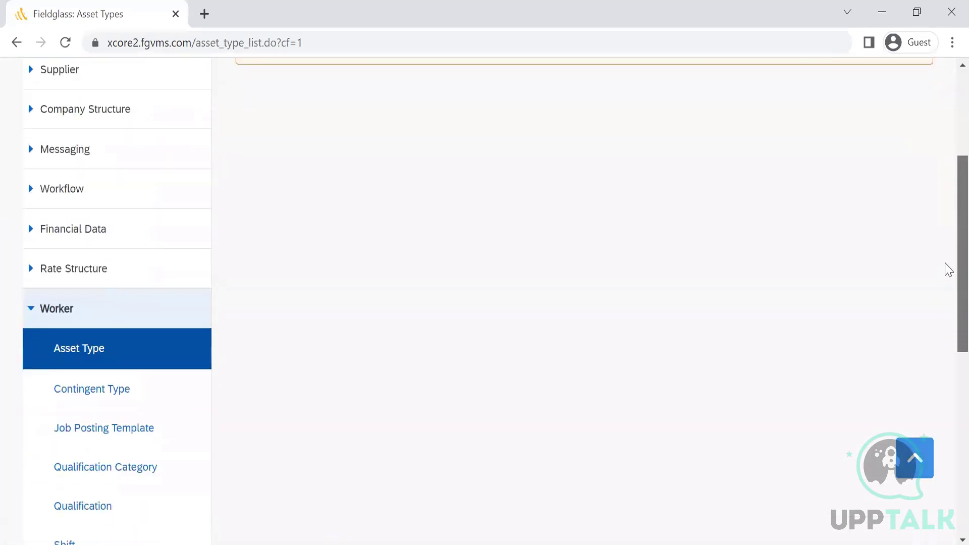
scroll(949, 308, "down", 1)
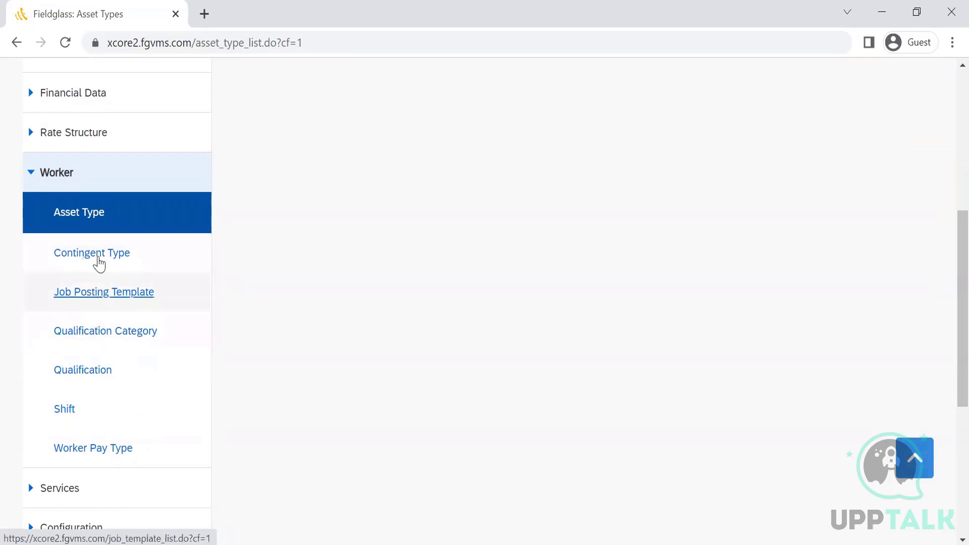
left_click(90, 331)
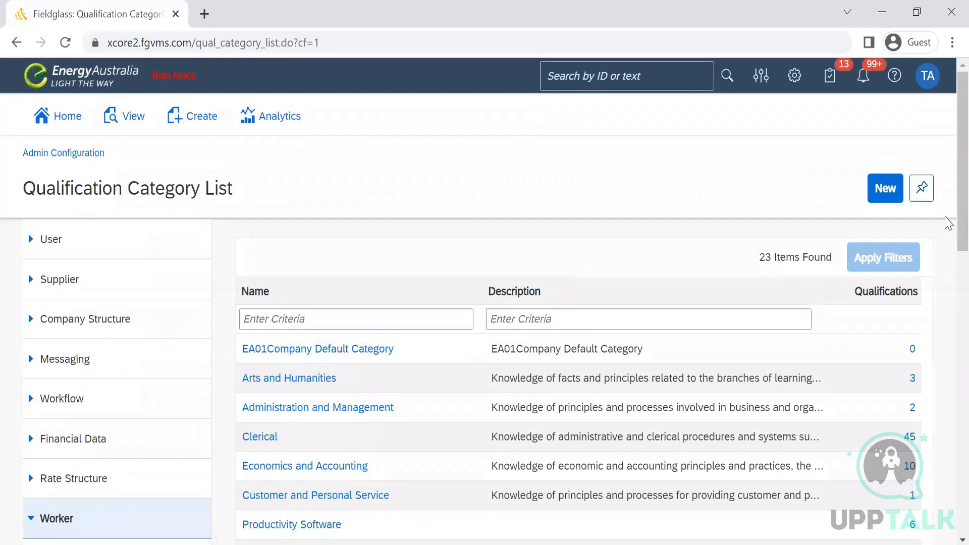
scroll(946, 218, "down", 1)
scroll(949, 268, "down", 6)
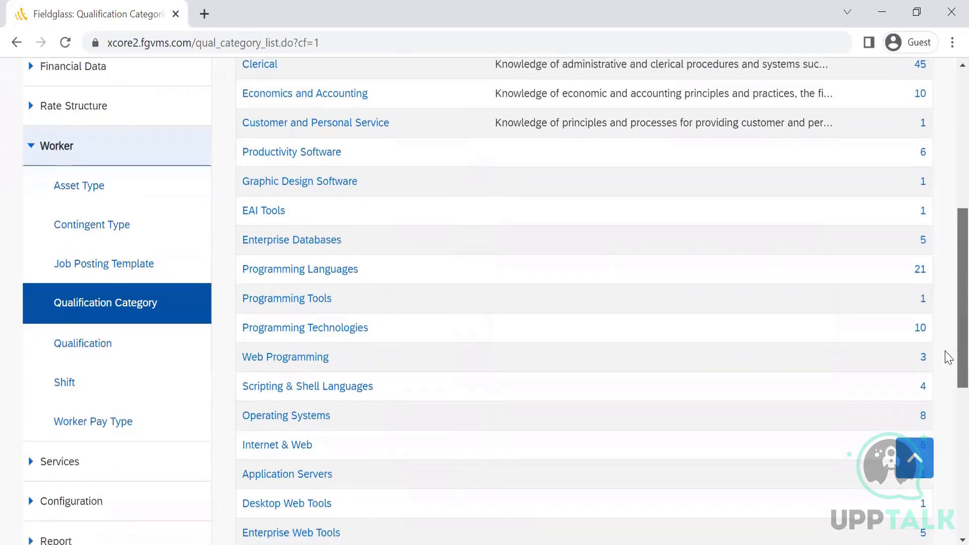
scroll(948, 349, "down", 2)
scroll(948, 388, "down", 2)
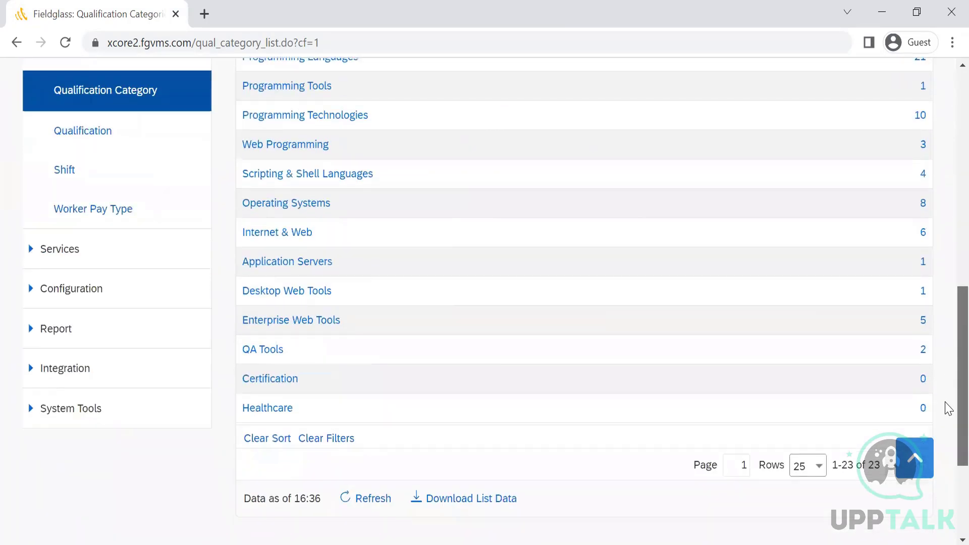
scroll(948, 408, "up", 10)
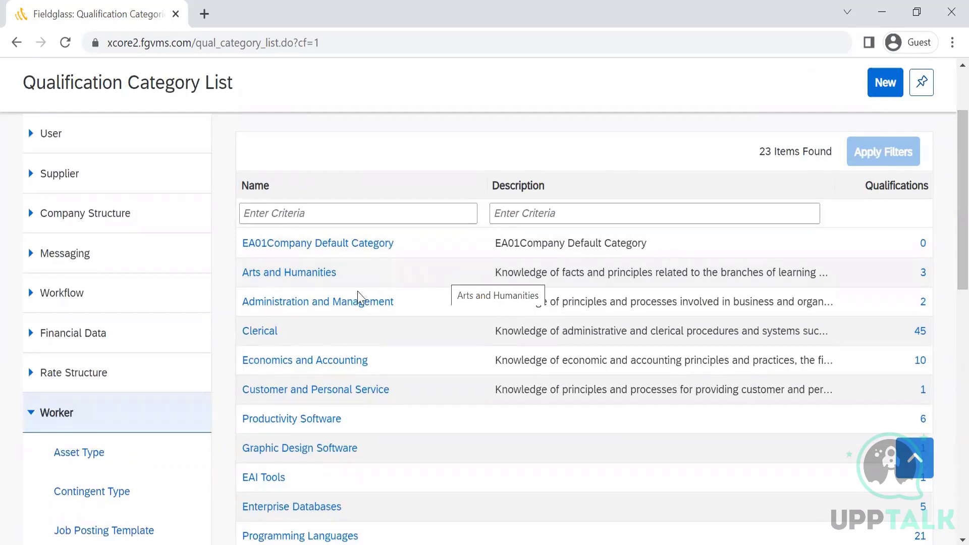
Read the description of the Administration and Management qualification category and return to the category list.
left_click(331, 303)
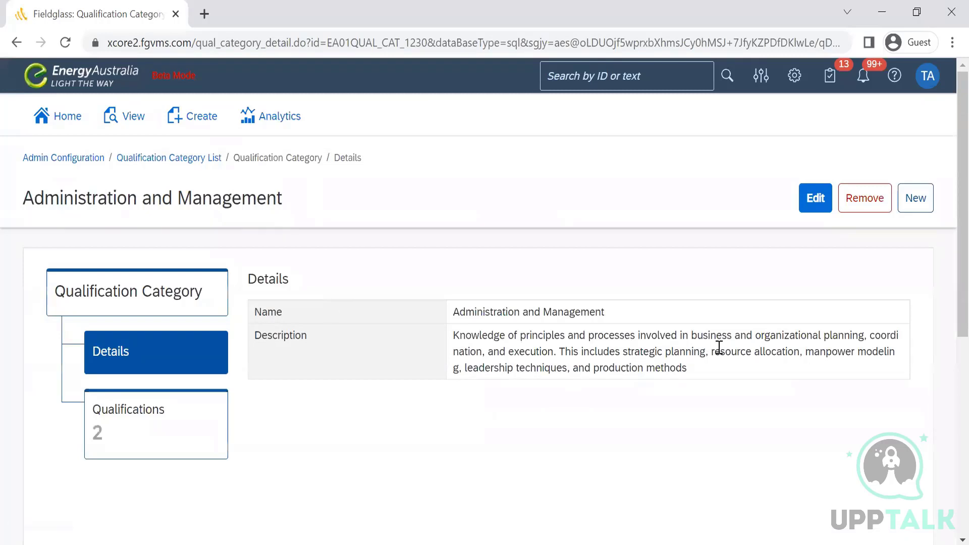
left_click_drag(696, 374, 459, 342)
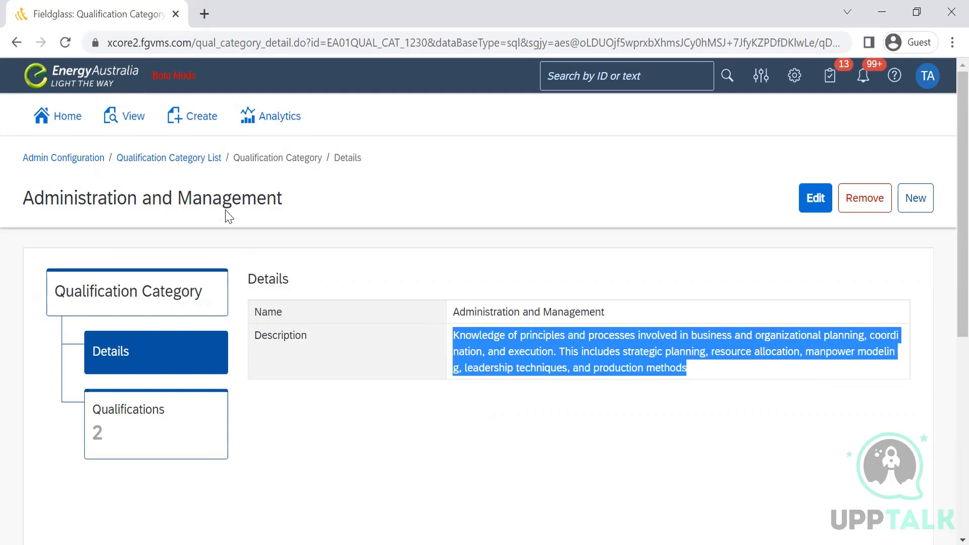
left_click(199, 168)
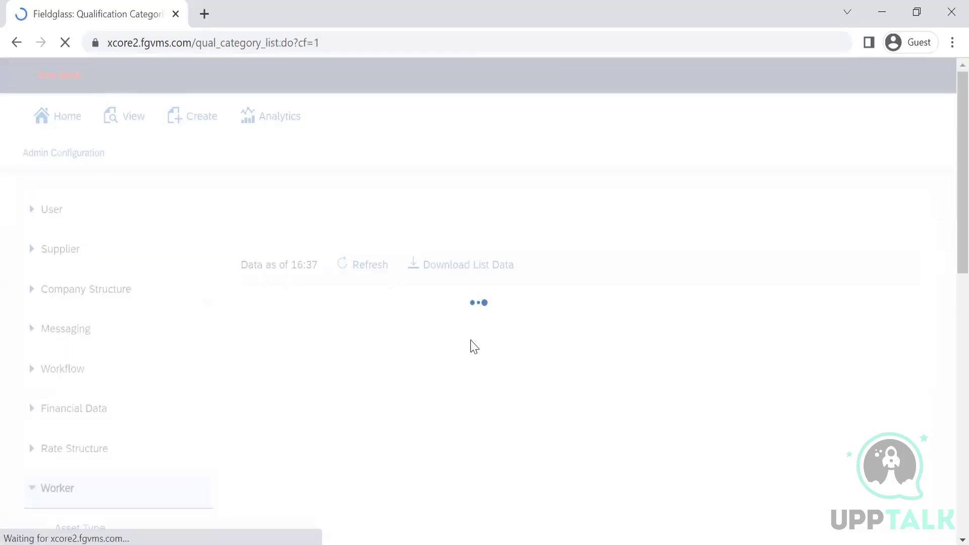
Open the Desktop Web Tools qualification category and view the qualifications assigned to it.
scroll(946, 379, "down", 5)
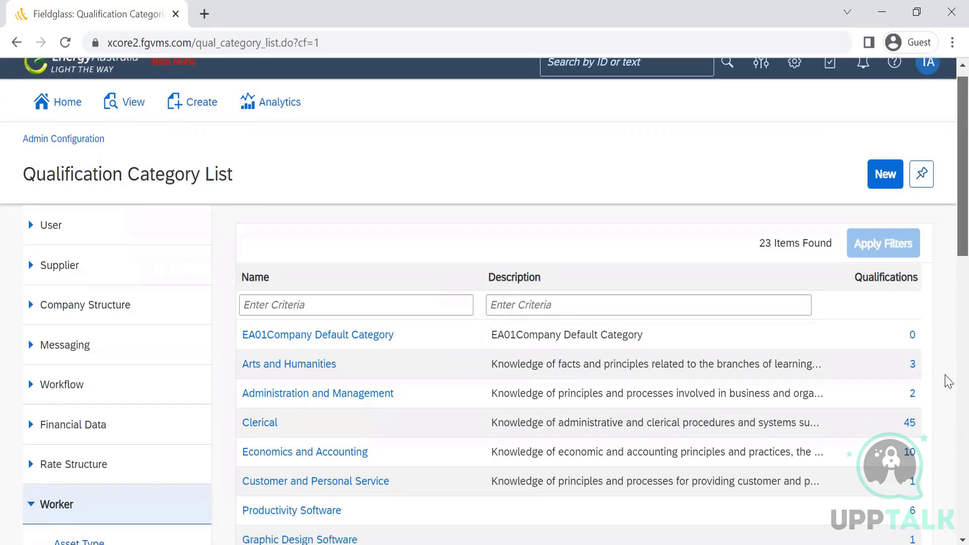
scroll(946, 419, "down", 6)
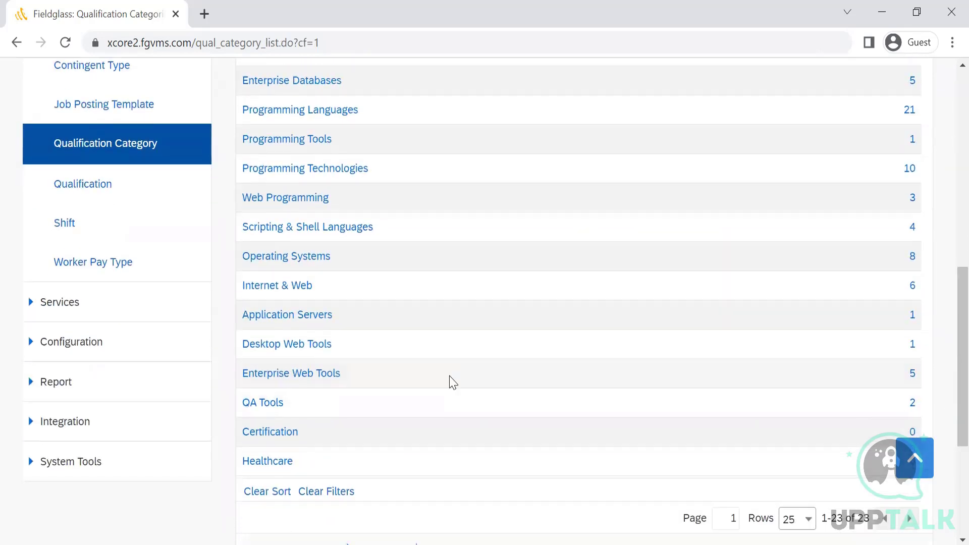
left_click(264, 348)
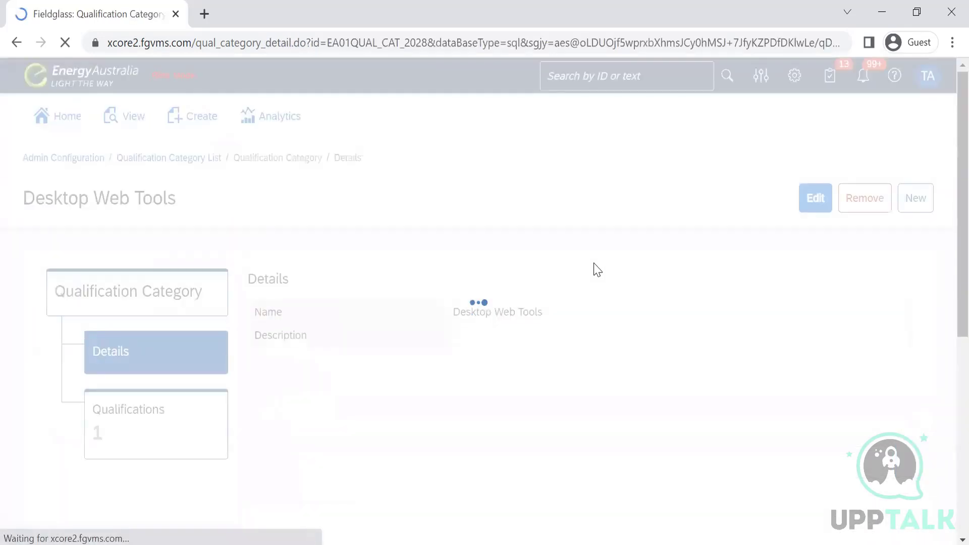
left_click(117, 415)
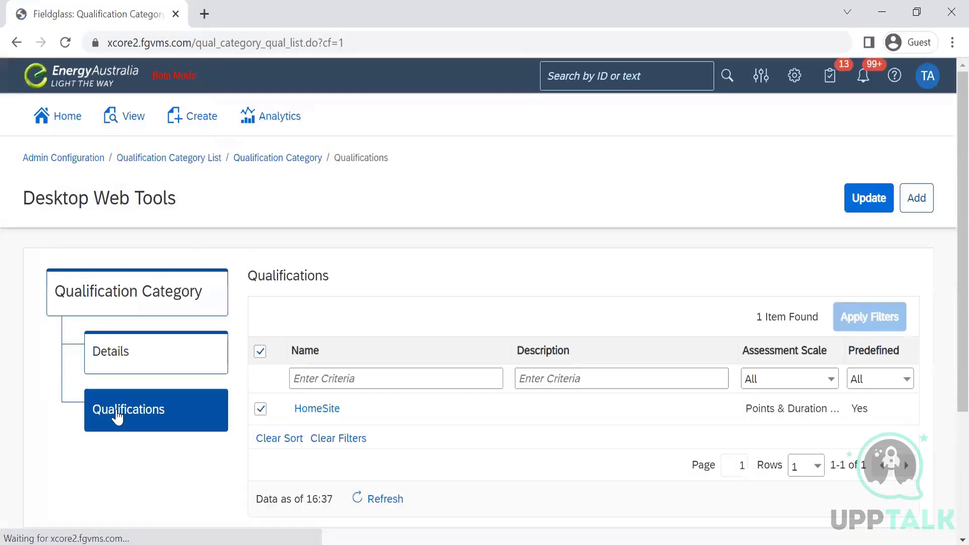
Check the assessment scale of the HomeSite qualification and go to the full Qualification List.
left_click(317, 409)
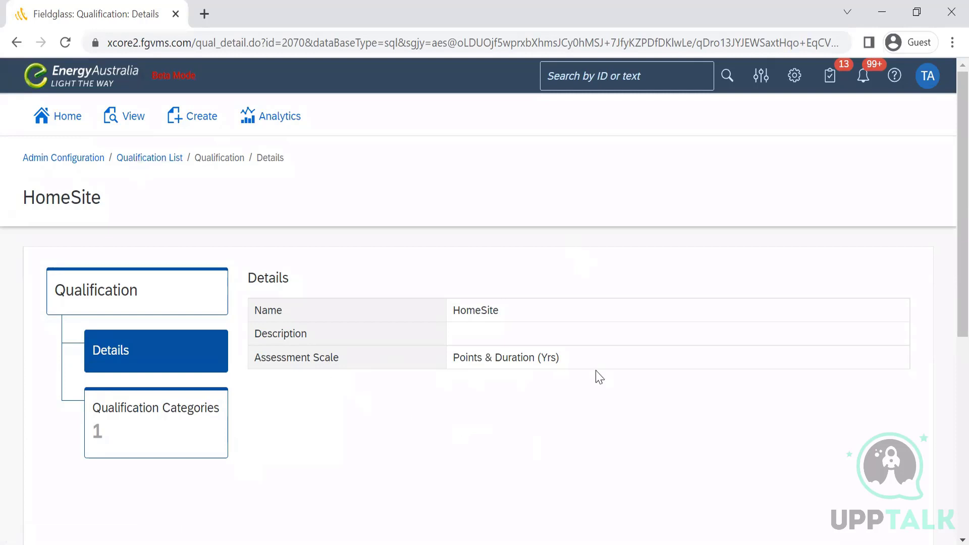
left_click_drag(592, 363, 418, 375)
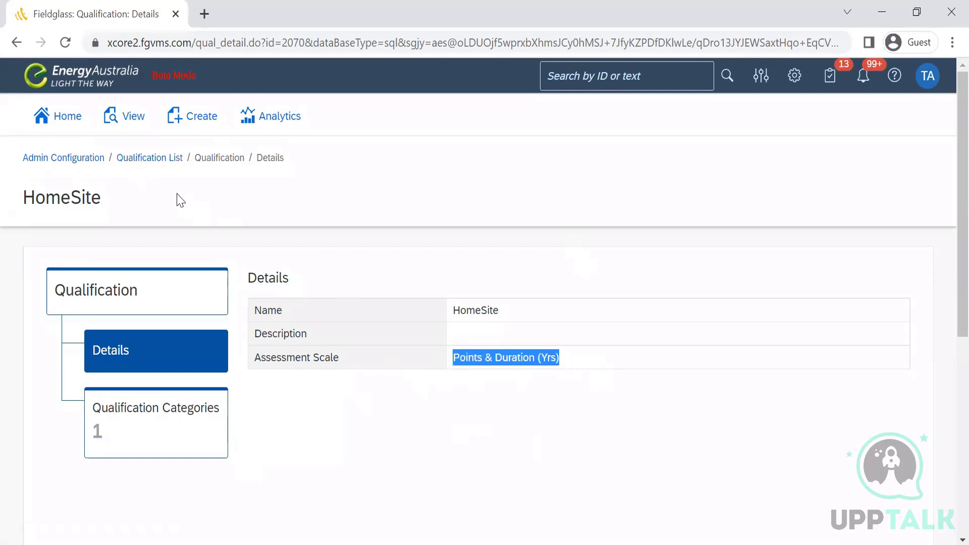
left_click(145, 158)
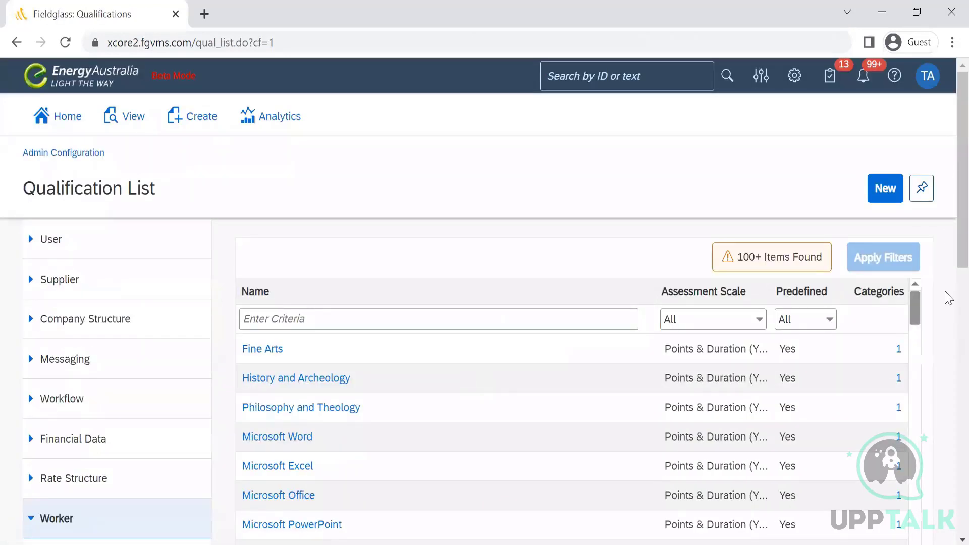
Reopen the Qualification List in the Worker configuration and look over the listed qualifications with their assessment scales and categories.
scroll(946, 320, "down", 7)
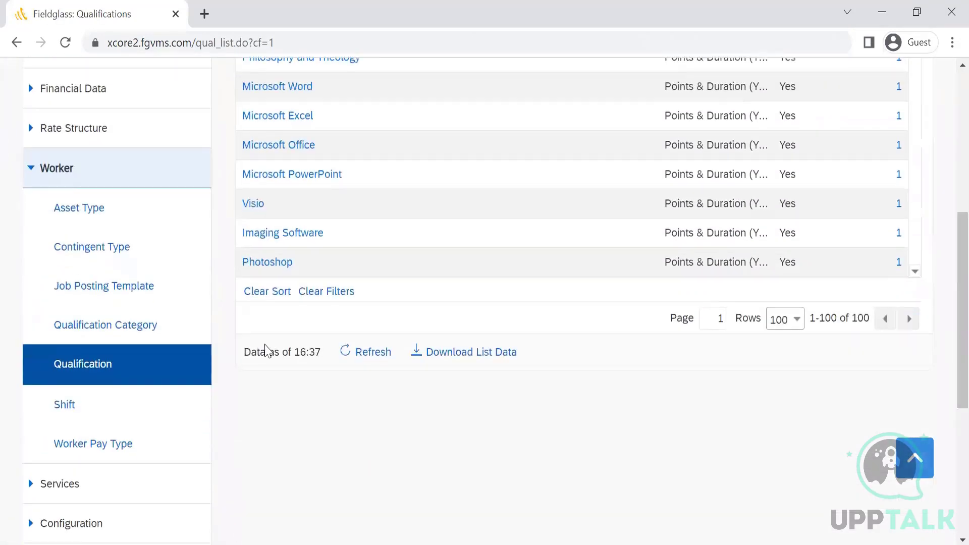
left_click(95, 364)
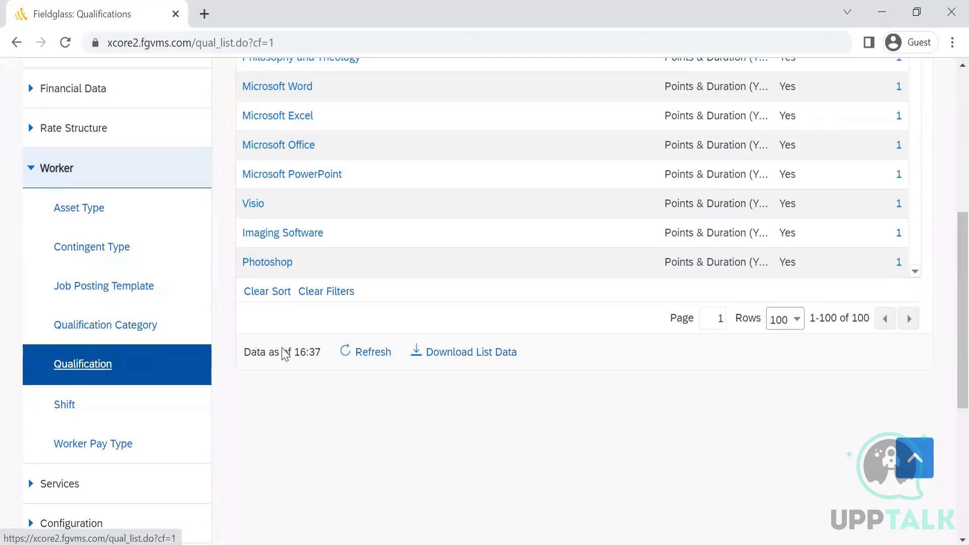
scroll(946, 323, "up", 4)
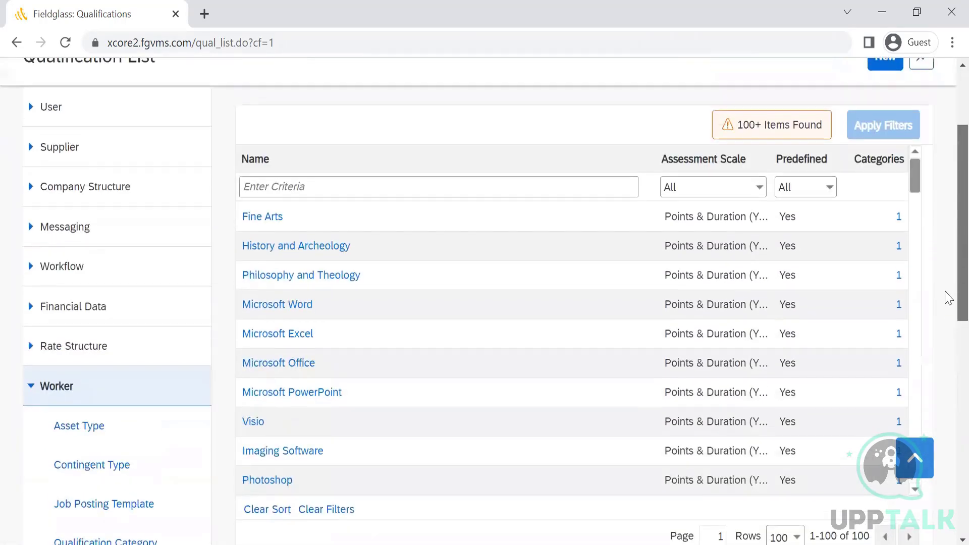
scroll(948, 303, "down", 1)
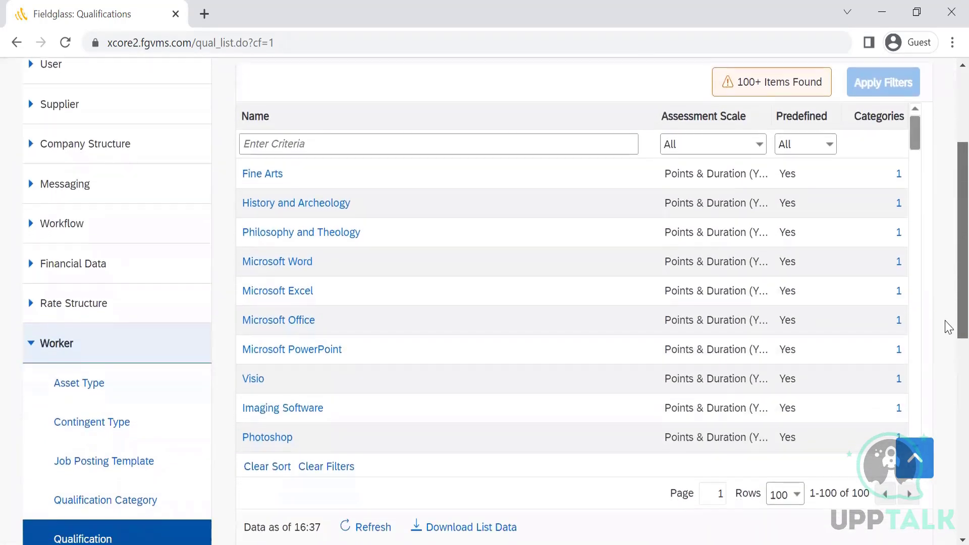
scroll(948, 327, "down", 1)
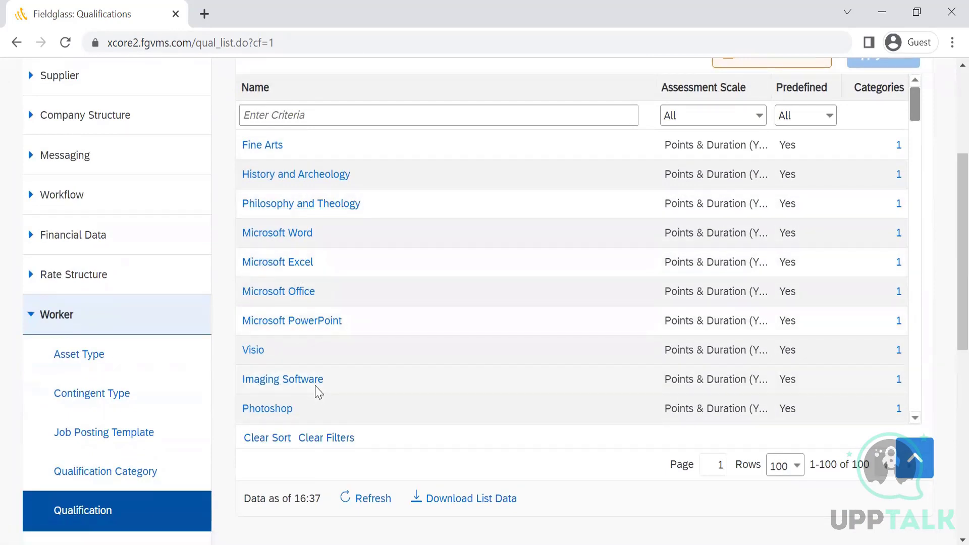
left_click_drag(339, 389, 359, 456)
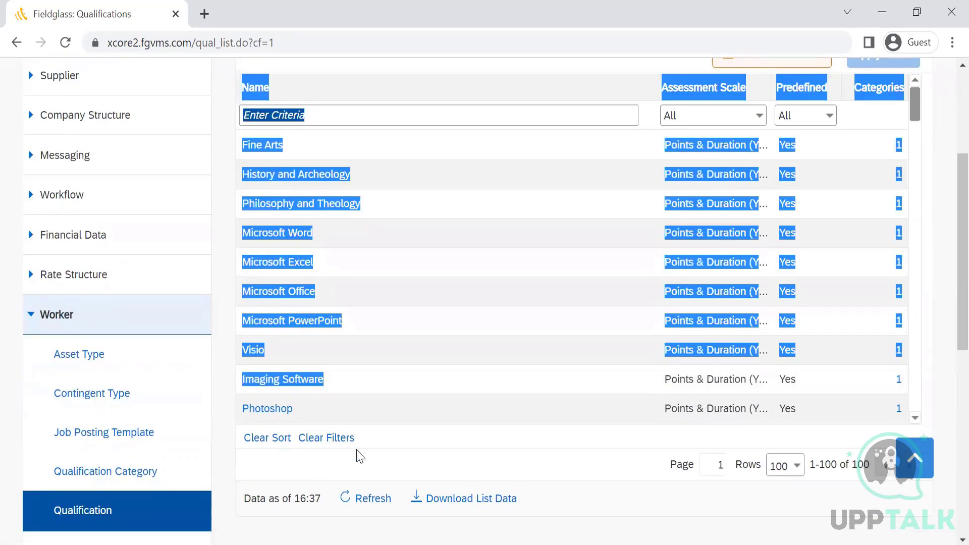
Open the Arts and Humanities qualification category from the Qualification Category list and view its associated qualifications.
left_click(310, 410)
left_click_drag(948, 261, 945, 301)
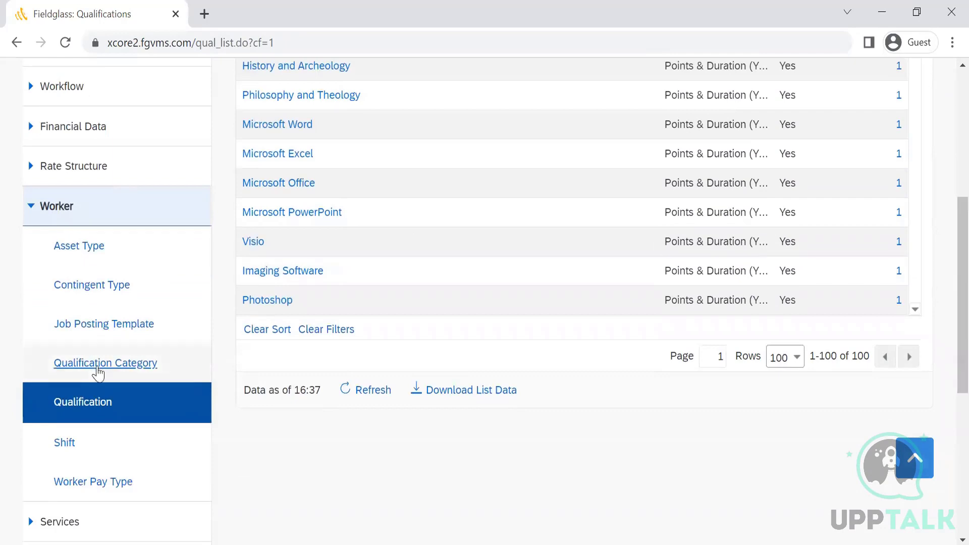
left_click(96, 372)
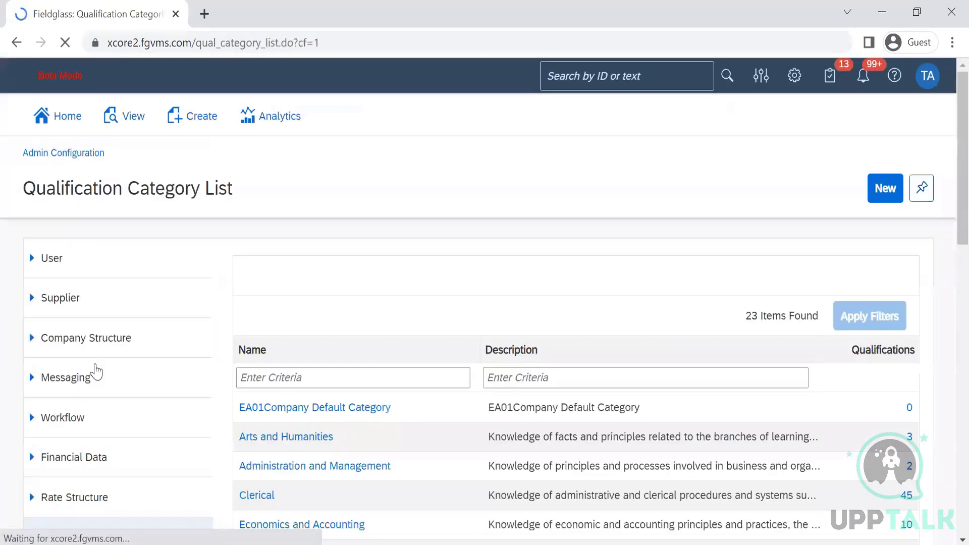
left_click_drag(946, 156, 946, 205)
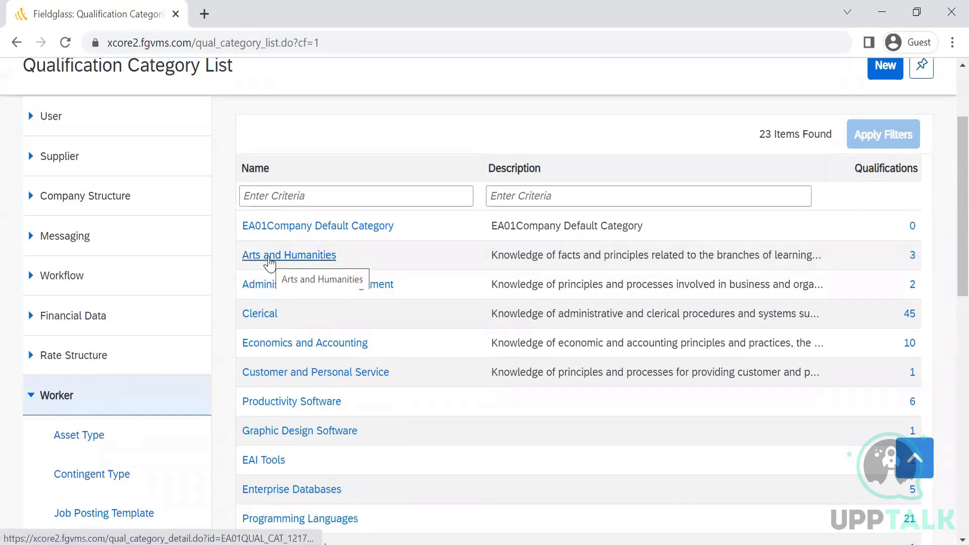
left_click(271, 257)
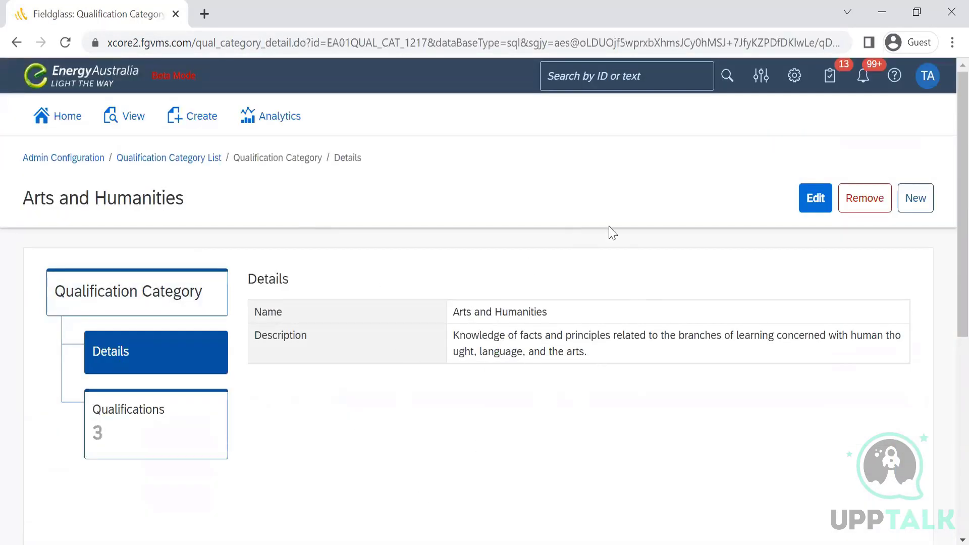
left_click(157, 442)
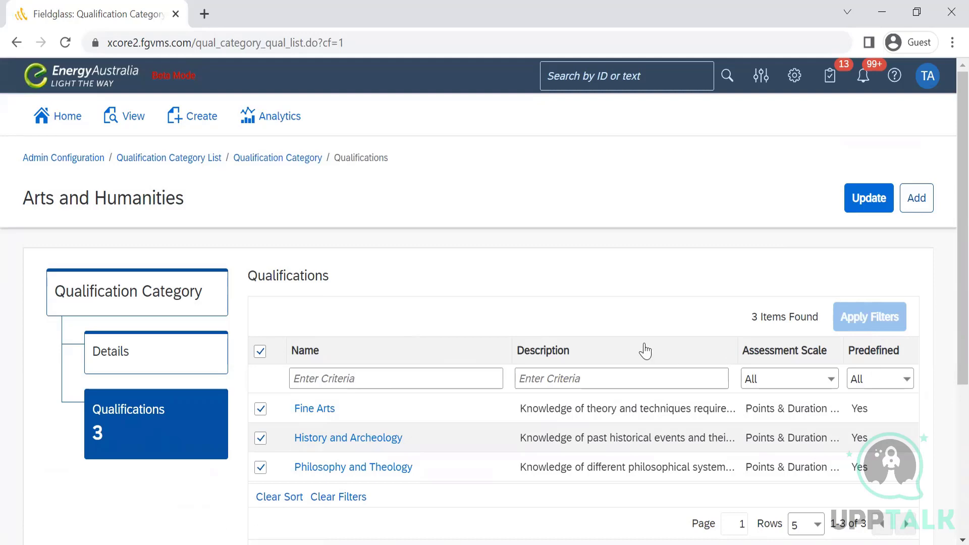
View the form for associating more qualifications with Arts and Humanities, close it, and return to the Qualification Category list.
left_click(930, 200)
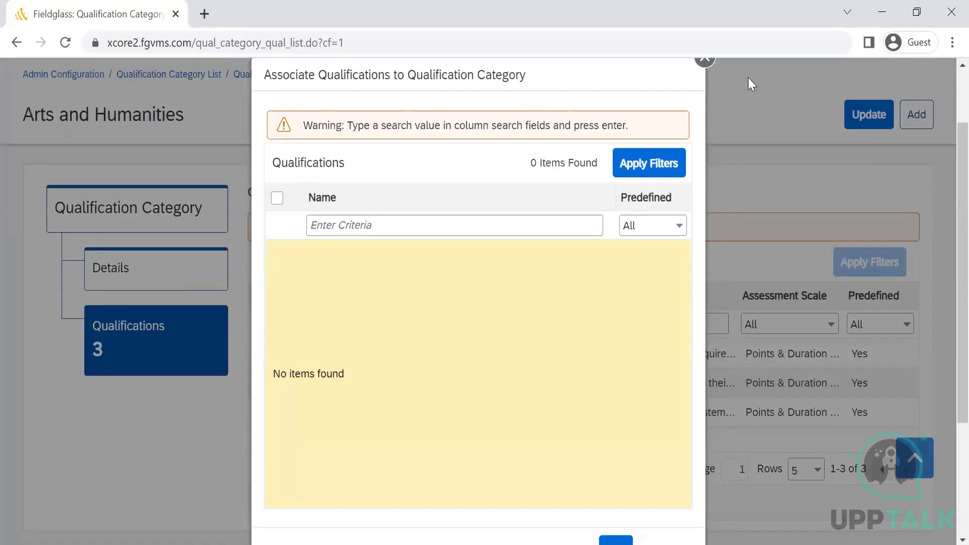
left_click(741, 71)
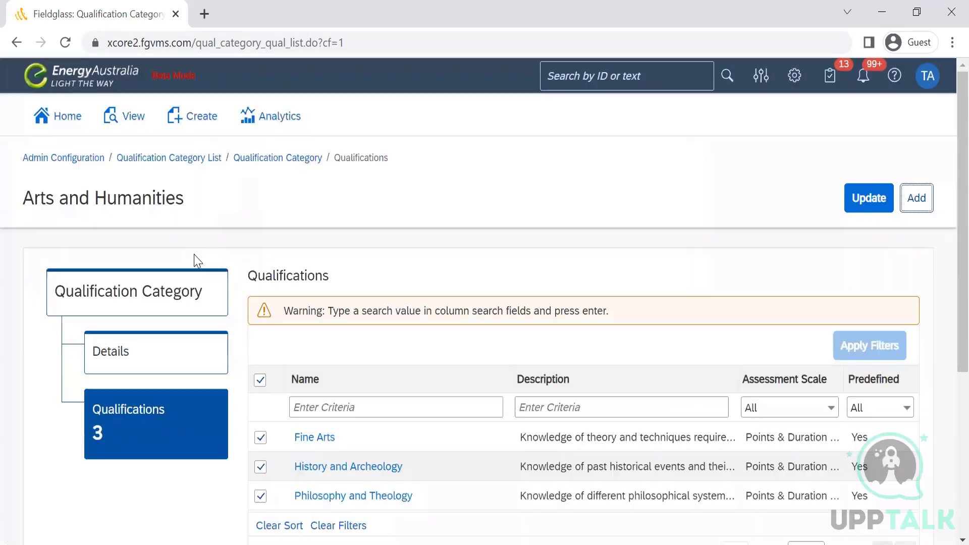
left_click(279, 159)
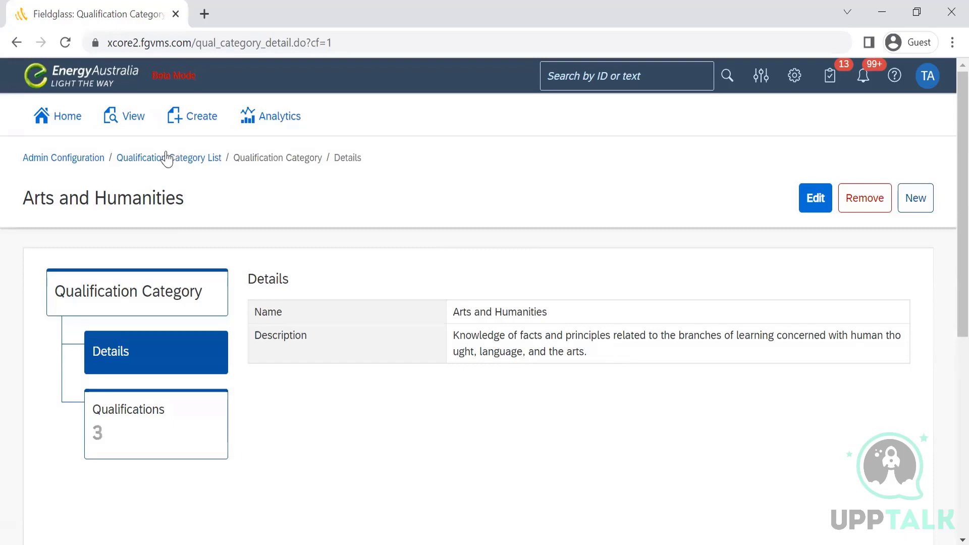
left_click(167, 159)
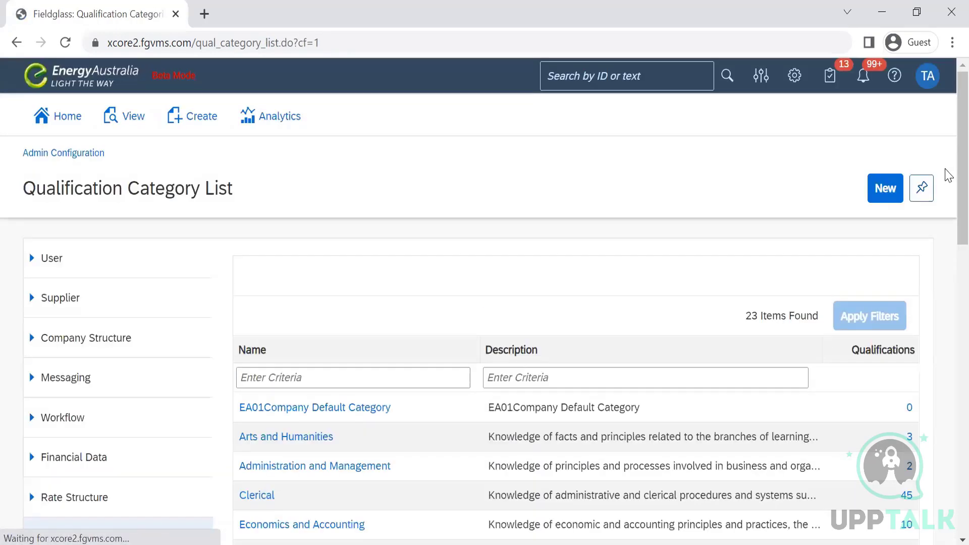
Open a new qualification form from the Qualification list, review its fields and assessment scale options, and cancel it.
scroll(243, 431, "down", 5)
left_click(86, 426)
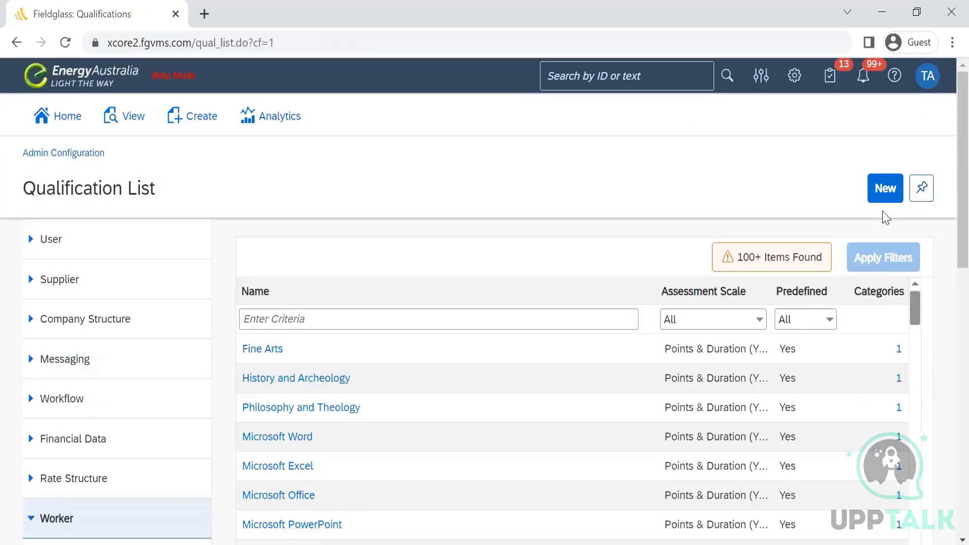
left_click(885, 192)
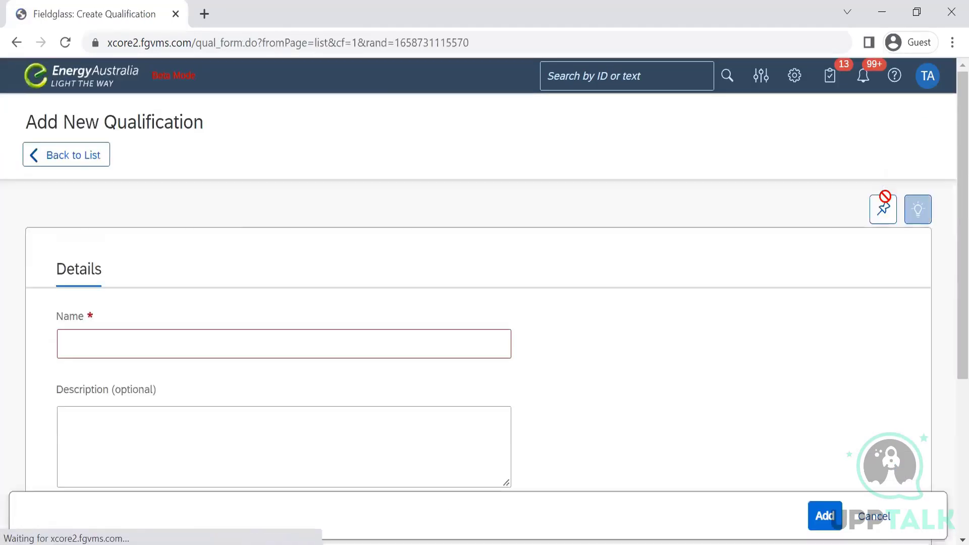
scroll(948, 297, "down", 4)
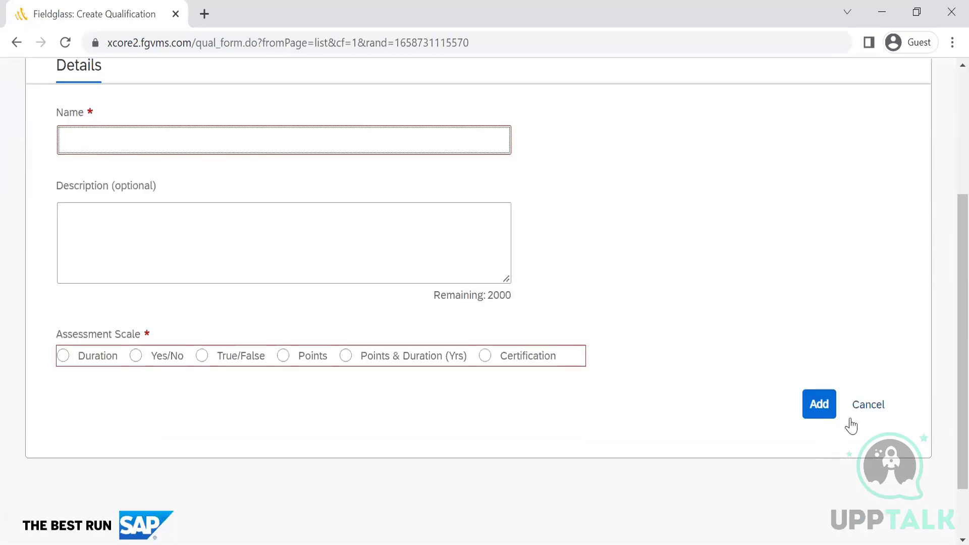
left_click(869, 412)
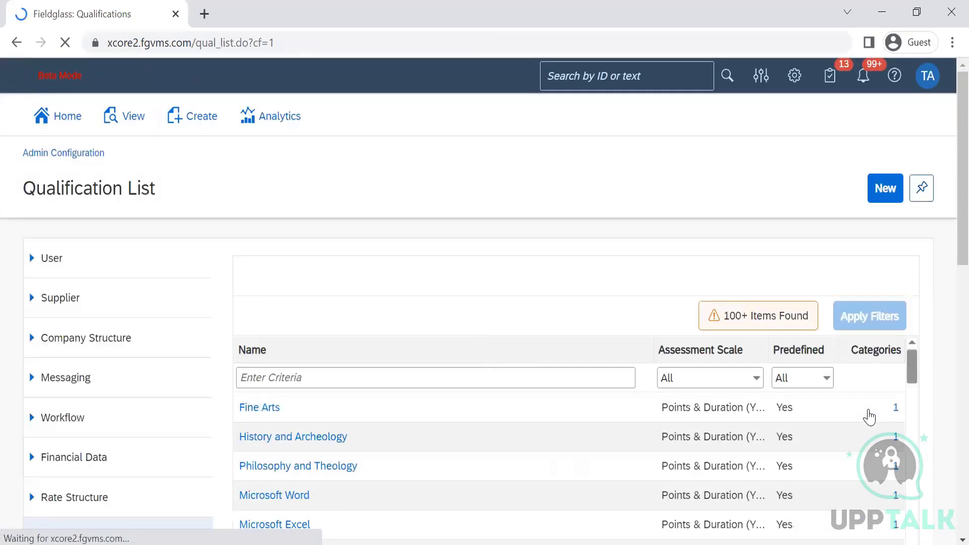
Open the worker Shift list and bring up the form for adding a new shift.
scroll(946, 303, "down", 8)
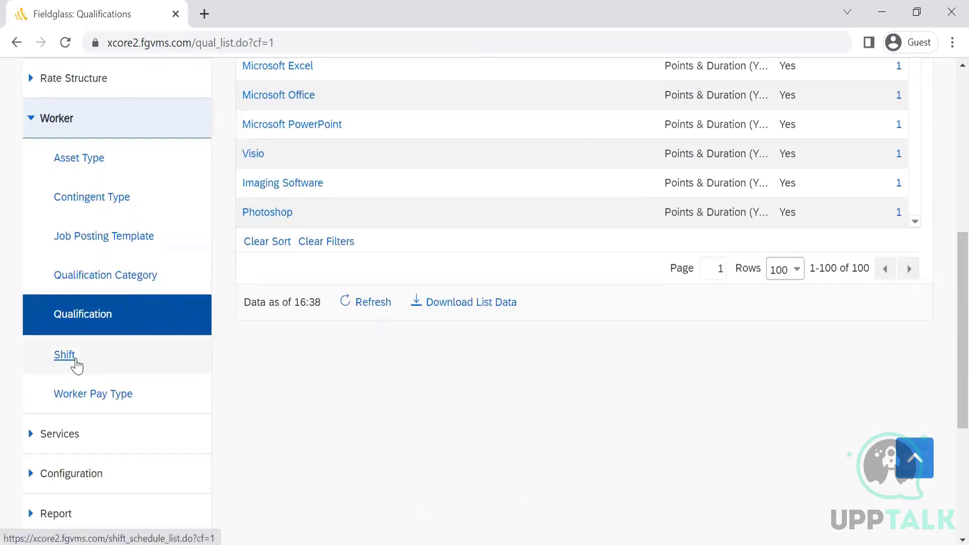
left_click(73, 360)
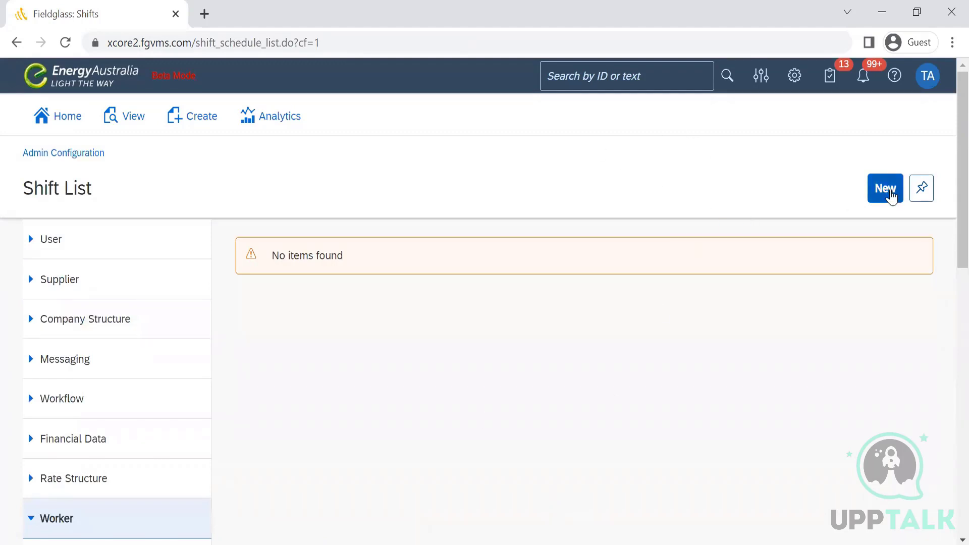
left_click(892, 197)
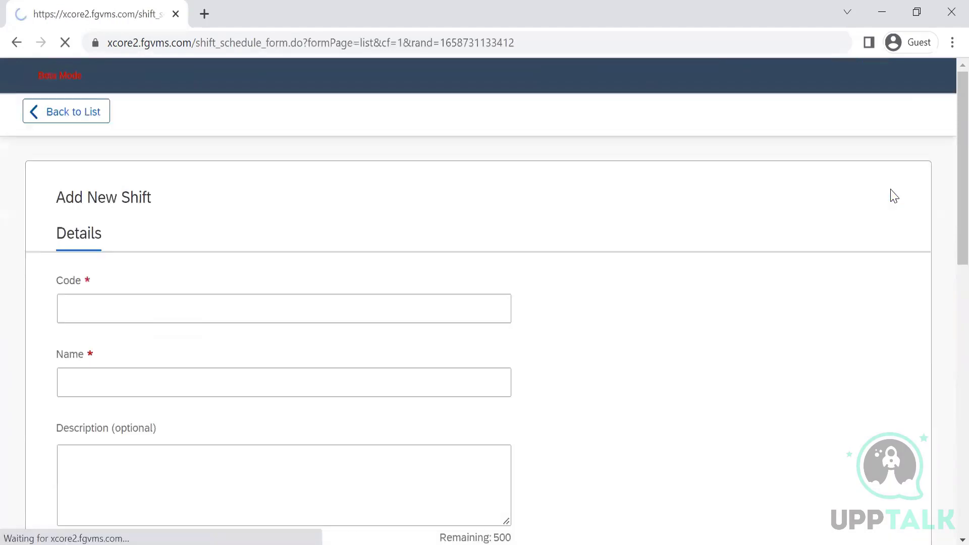
Examine the new shift form's details, start and end times and working days, and return to the Shift list without adding a shift.
scroll(947, 303, "down", 8)
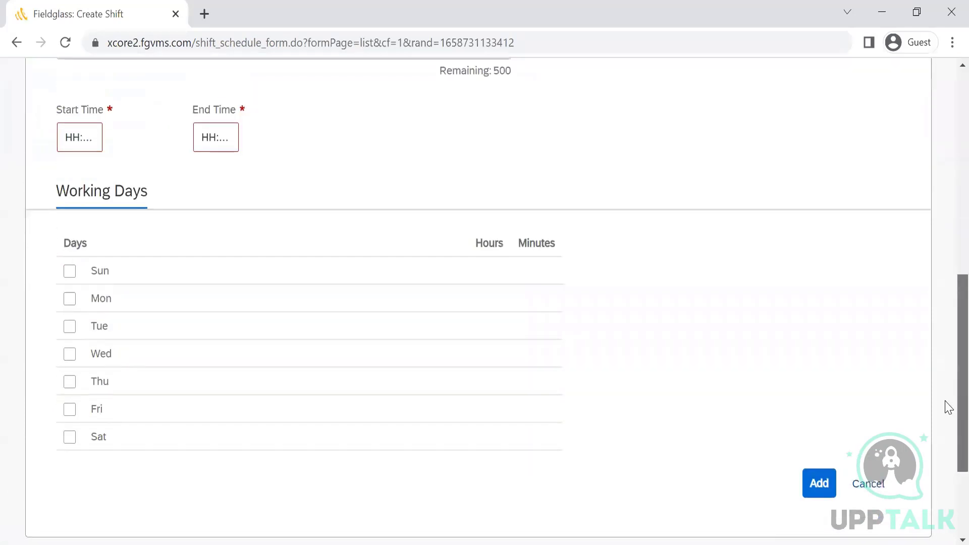
scroll(946, 334, "up", 7)
scroll(945, 213, "up", 1)
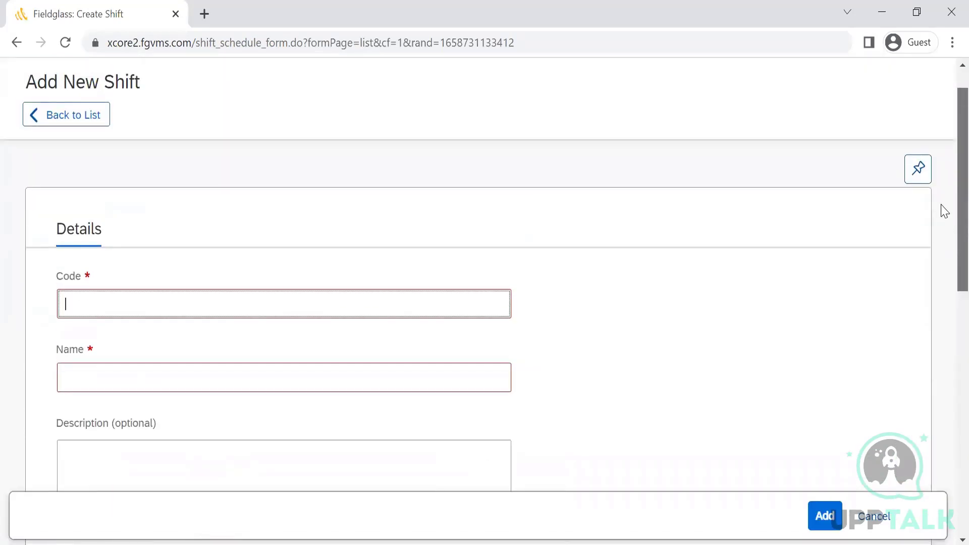
scroll(946, 211, "up", 1)
scroll(948, 229, "down", 10)
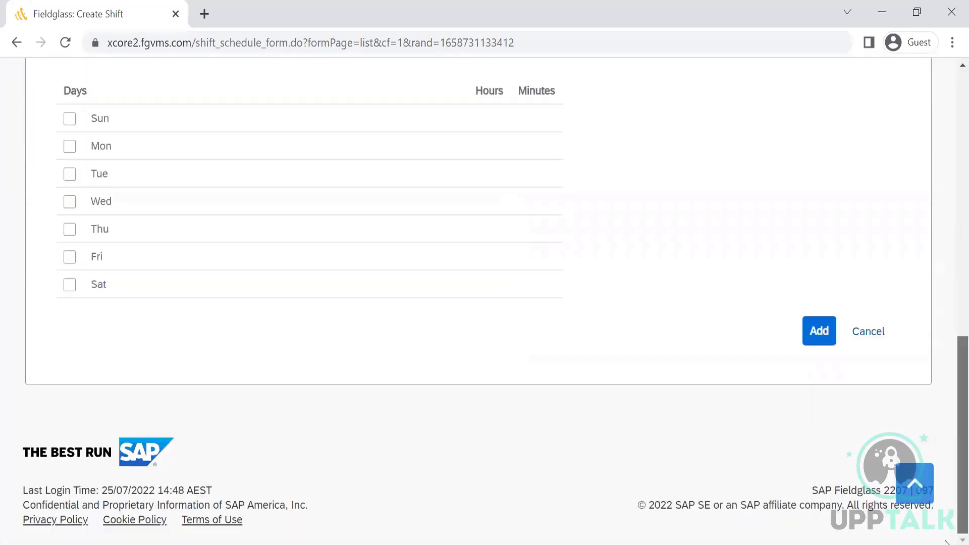
scroll(945, 353, "up", 9)
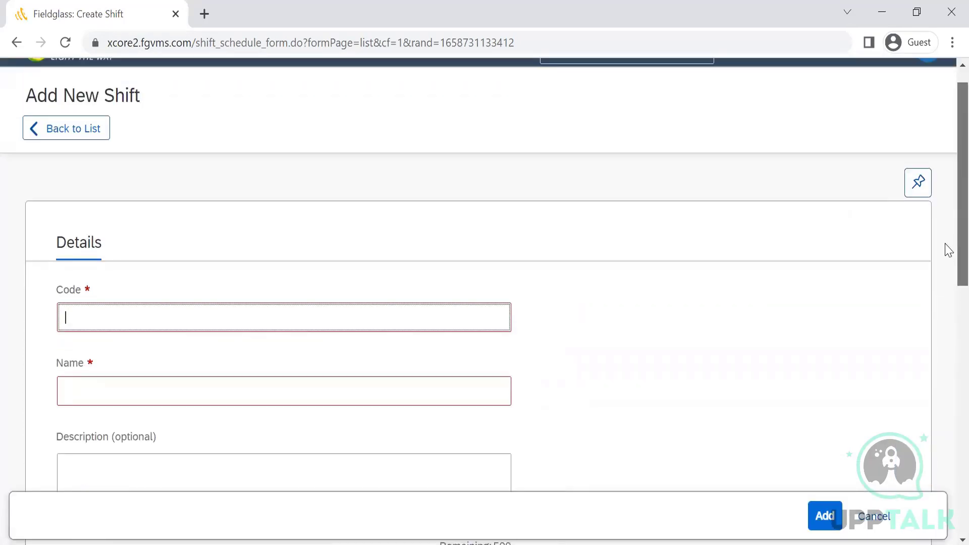
scroll(947, 249, "down", 10)
scroll(947, 472, "up", 11)
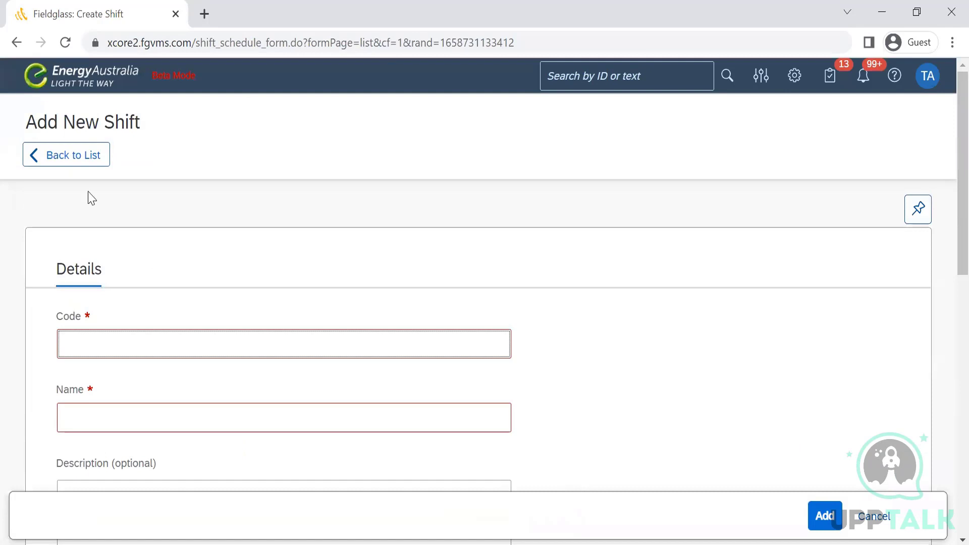
left_click(78, 159)
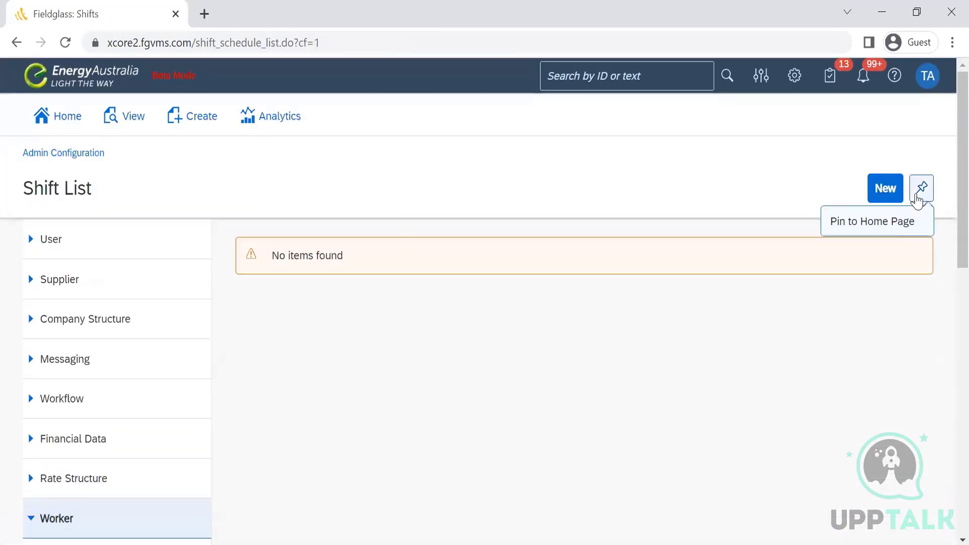
Open the Worker Pay Type list and review the codes and names of its pay types.
scroll(947, 242, "down", 4)
scroll(948, 288, "down", 6)
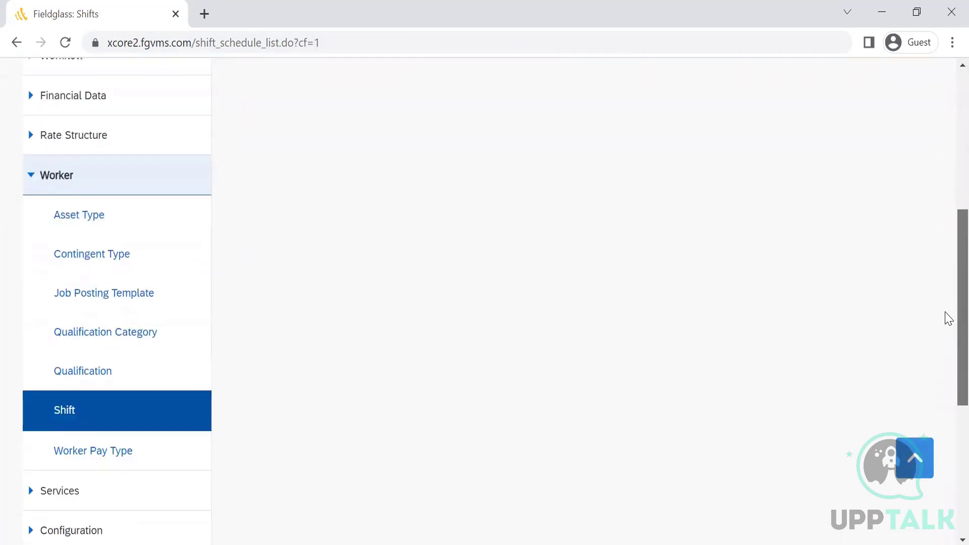
left_click(75, 257)
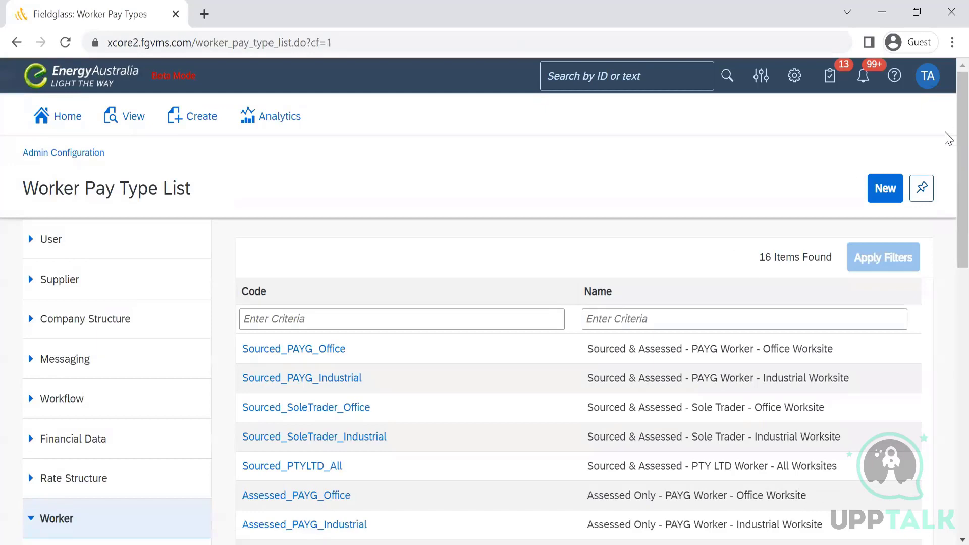
scroll(947, 151, "down", 7)
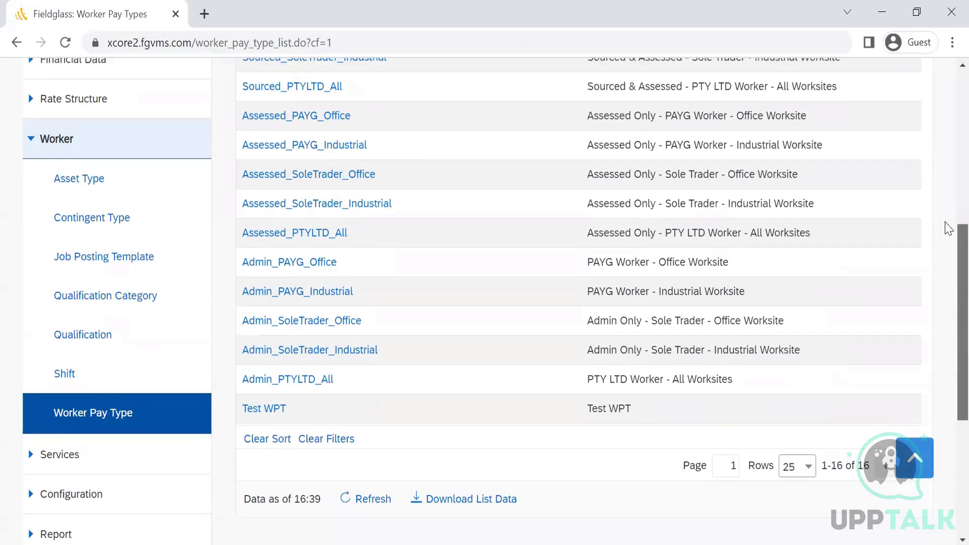
scroll(948, 228, "up", 6)
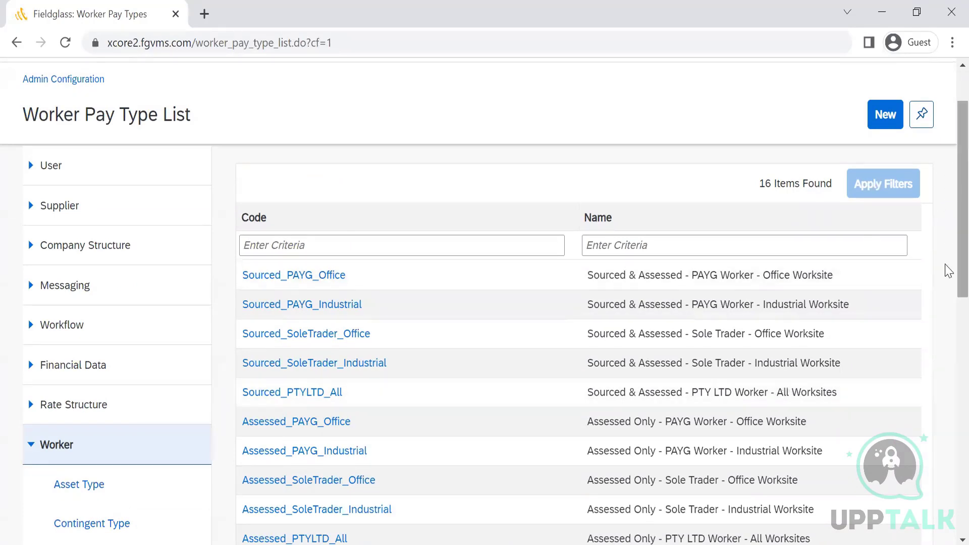
scroll(948, 271, "down", 4)
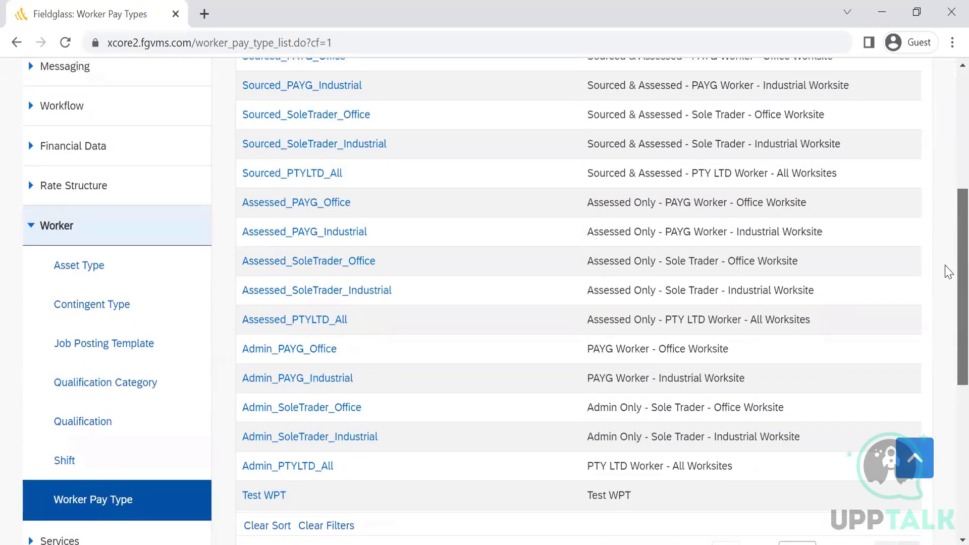
scroll(948, 281, "down", 2)
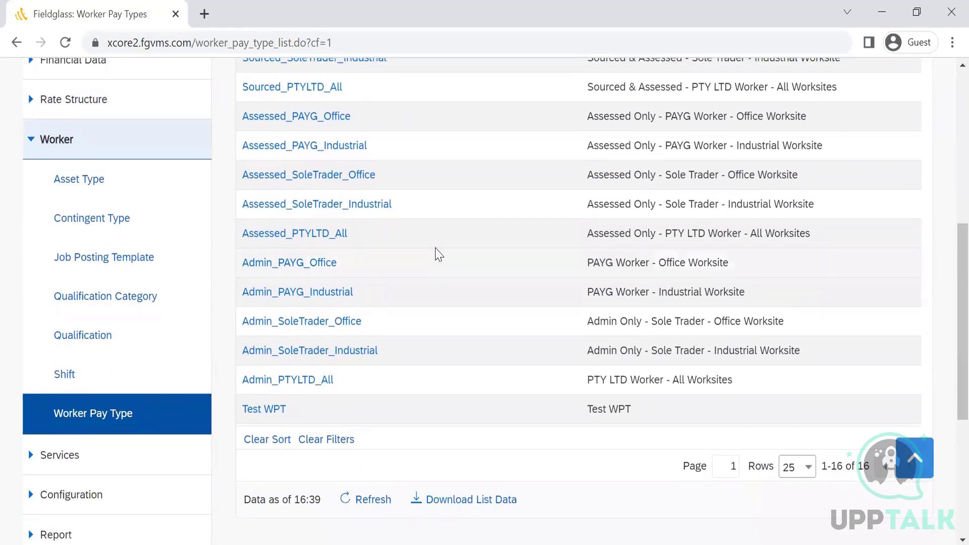
Review the job posting templates associated with the Assessed_PTYLTD_All worker pay type and return to the Worker Pay Type list.
left_click(295, 233)
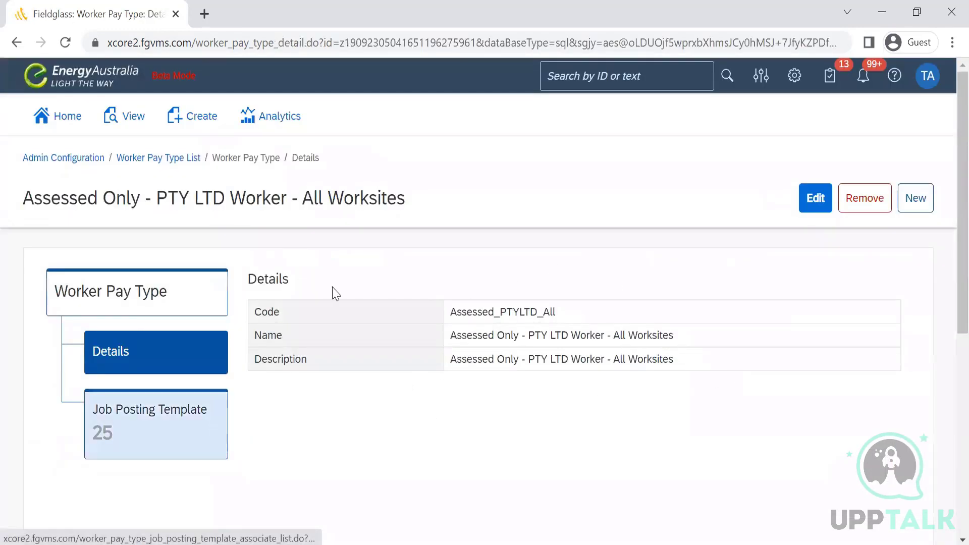
left_click(158, 455)
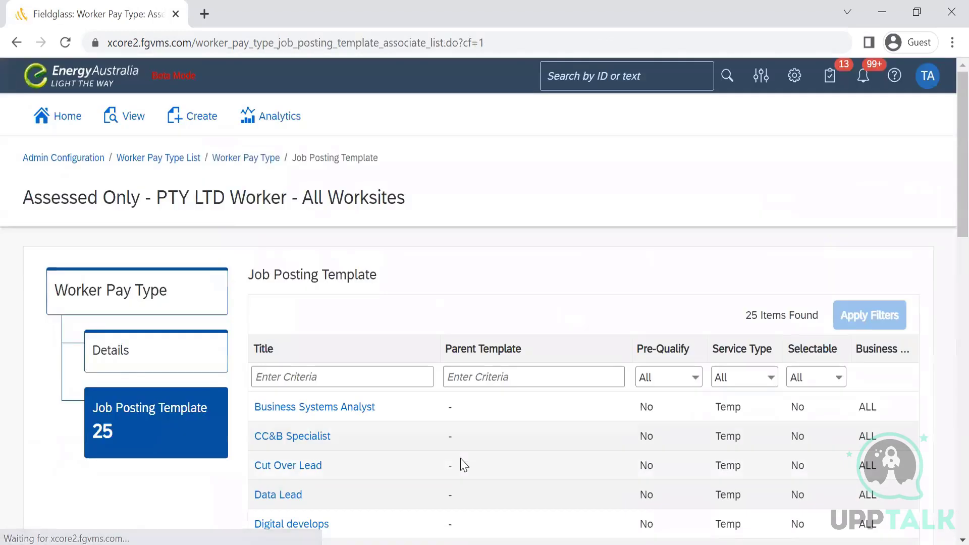
scroll(949, 202, "down", 15)
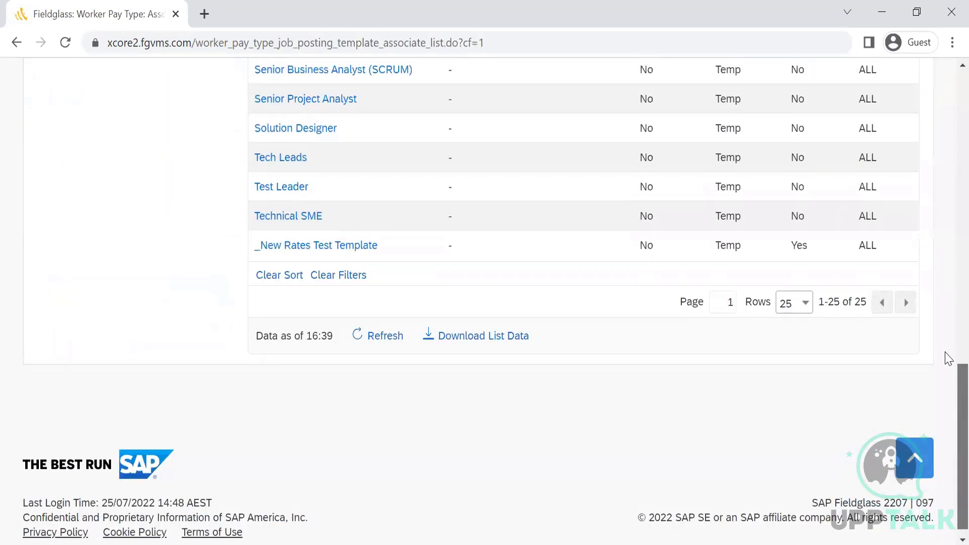
scroll(947, 343, "up", 10)
scroll(949, 224, "up", 5)
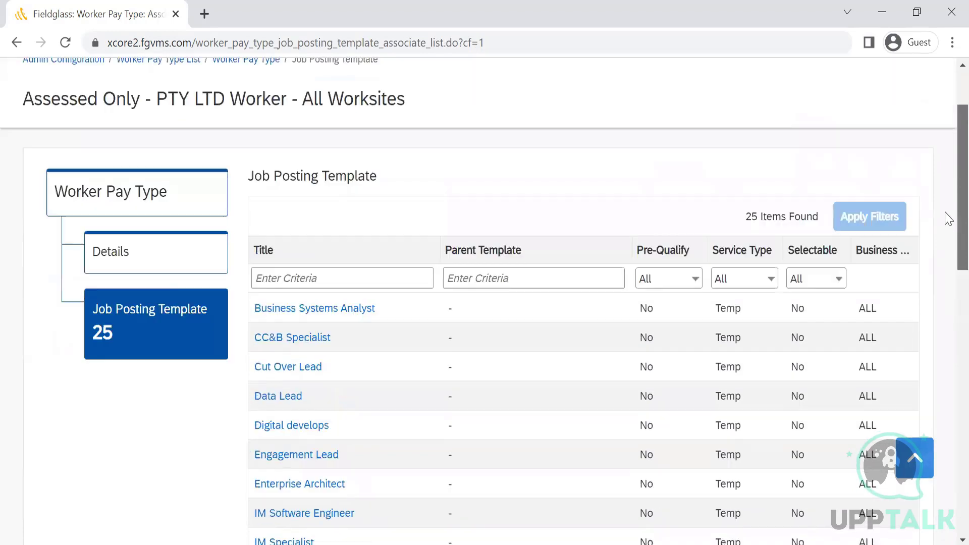
scroll(946, 268, "down", 8)
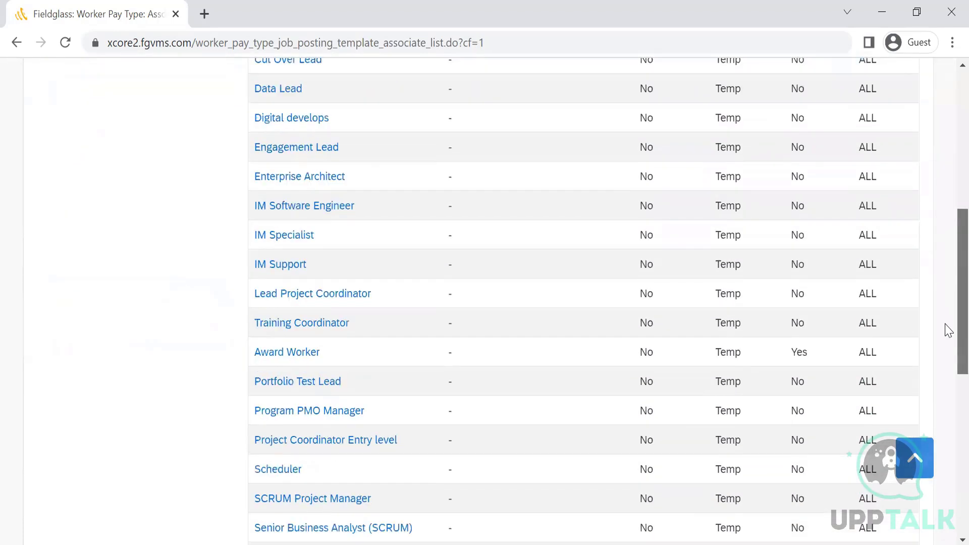
scroll(946, 329, "up", 1)
left_click_drag(946, 309, 952, 177)
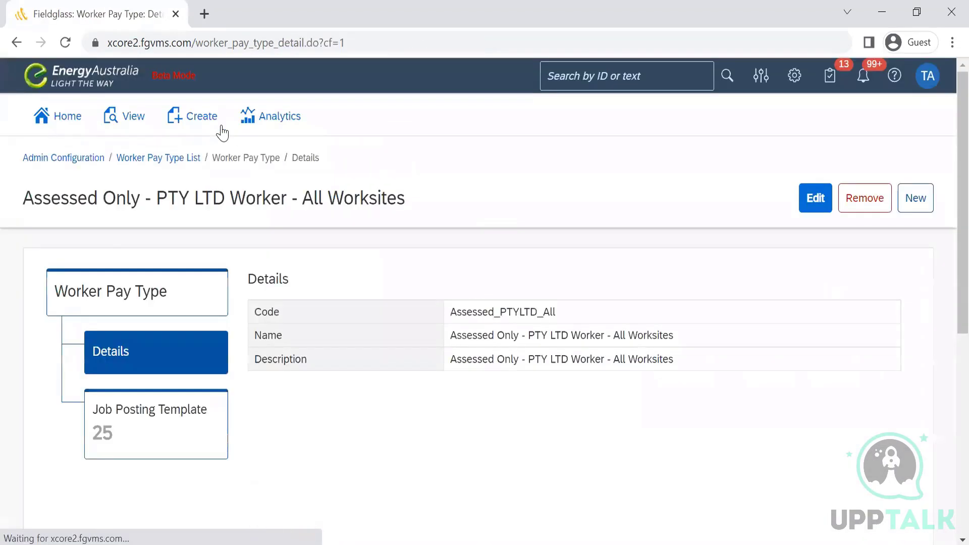
left_click(161, 158)
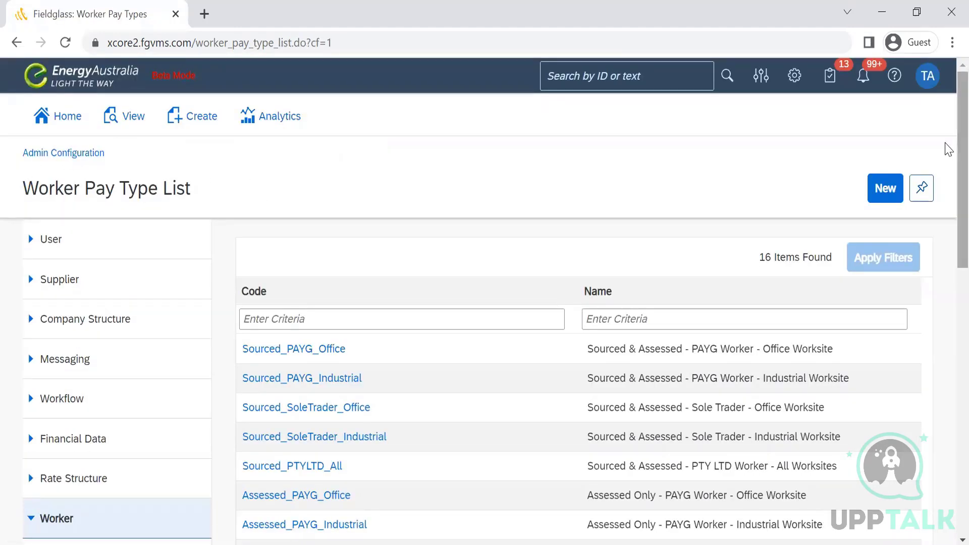
Look through the worker pay types and open the details of Admin_SoleTrader_Industrial.
scroll(947, 303, "down", 8)
scroll(946, 252, "up", 4)
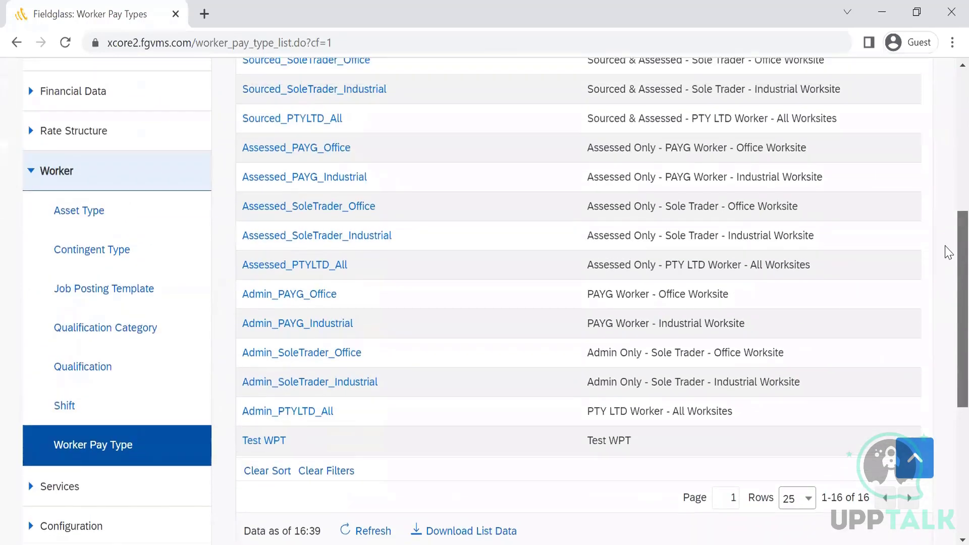
scroll(948, 217, "up", 1)
scroll(948, 240, "down", 2)
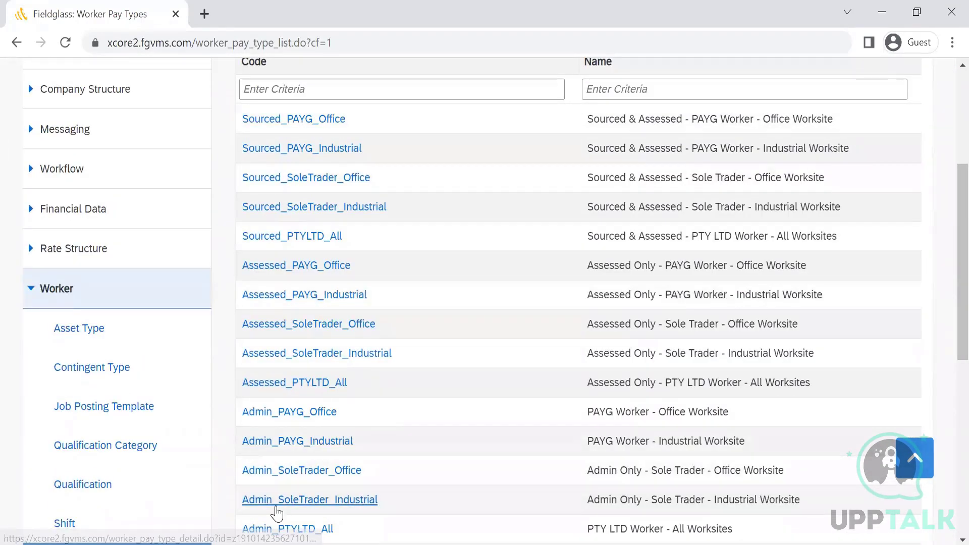
left_click(278, 502)
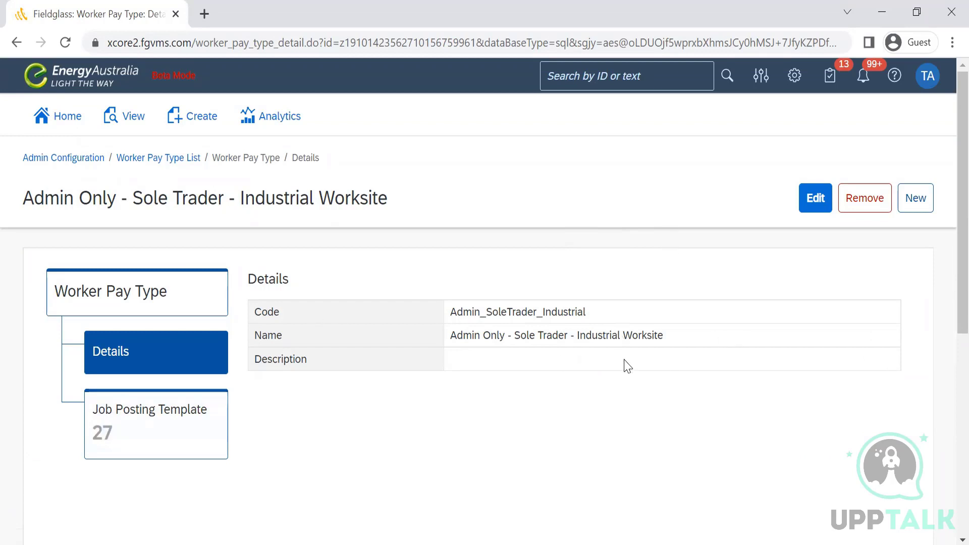
Review the job posting templates associated with the Admin_SoleTrader_Industrial pay type and return to its details.
left_click(109, 444)
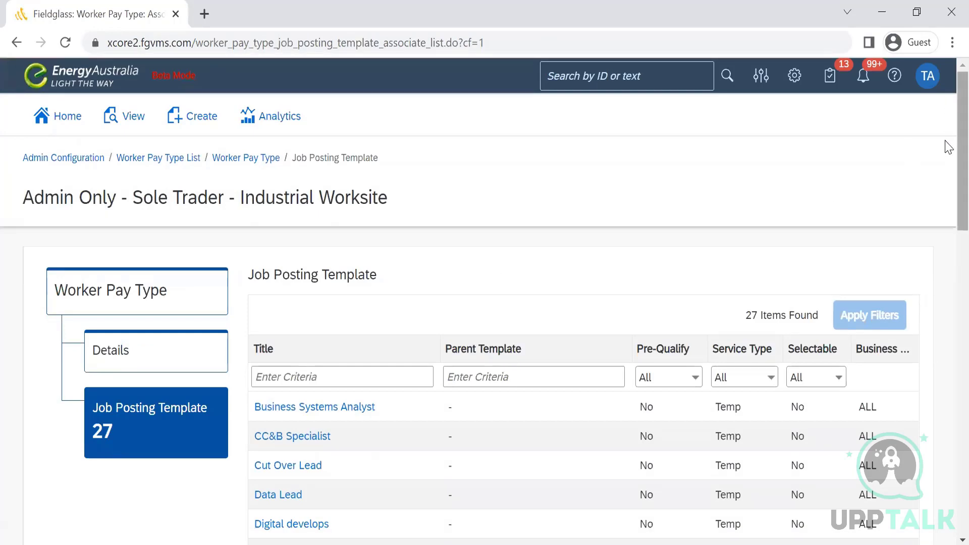
scroll(946, 389, "down", 15)
scroll(948, 303, "up", 6)
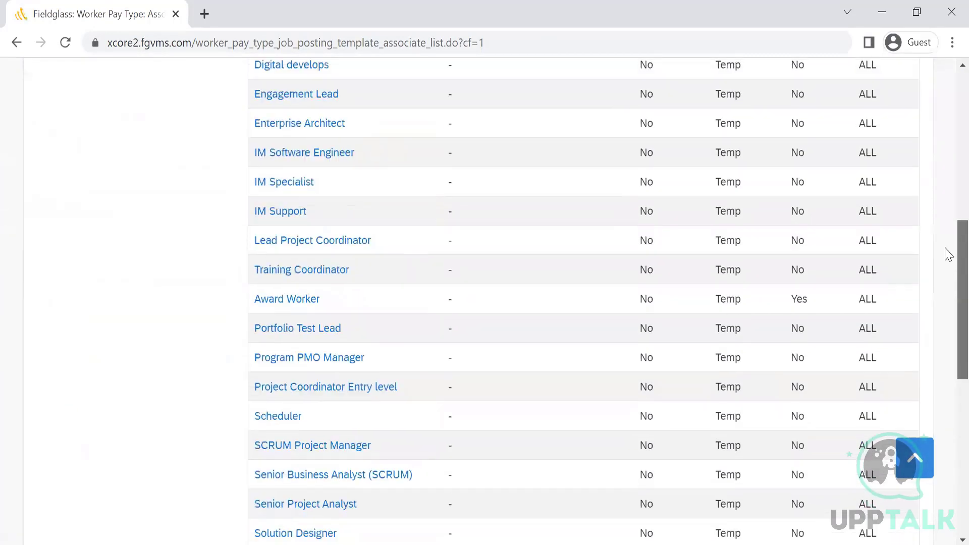
scroll(948, 254, "up", 8)
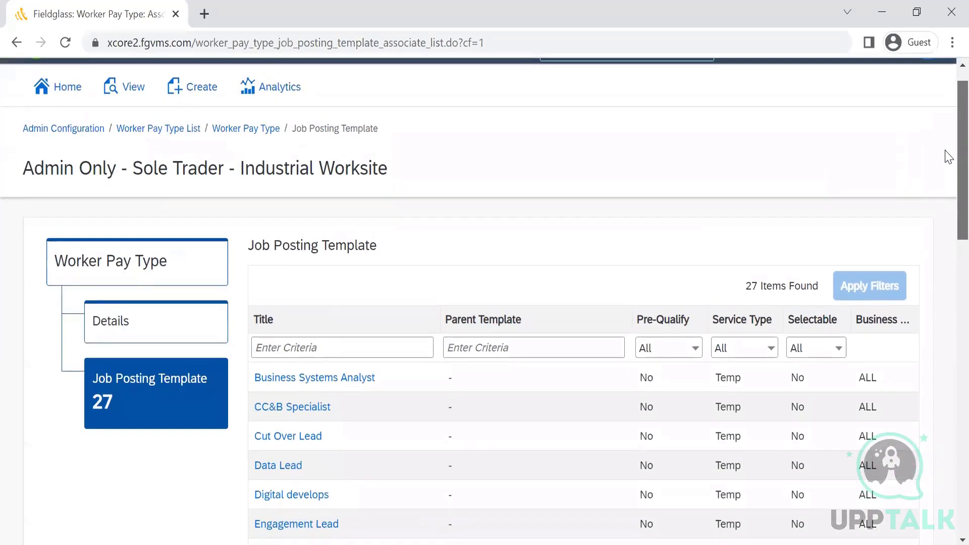
scroll(947, 161, "down", 5)
scroll(767, 178, "up", 4)
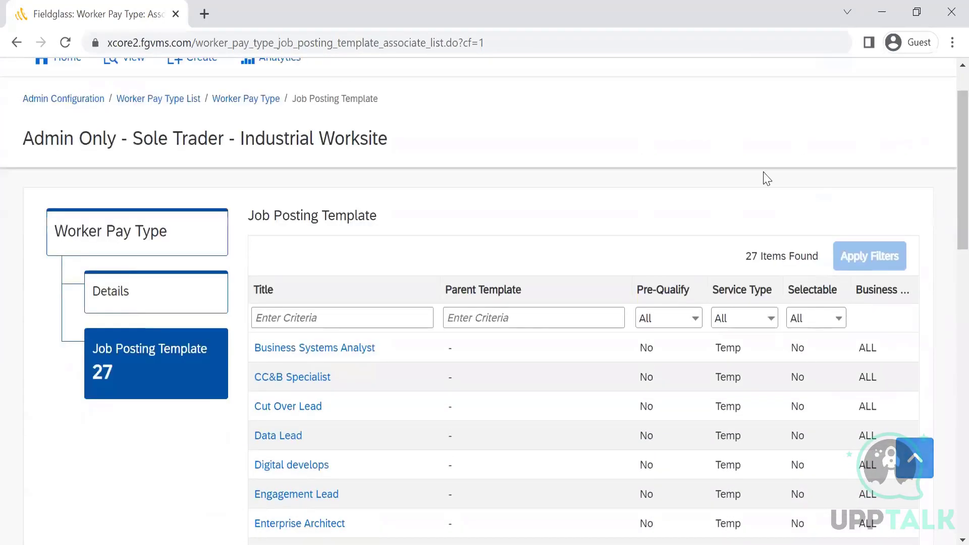
left_click(246, 99)
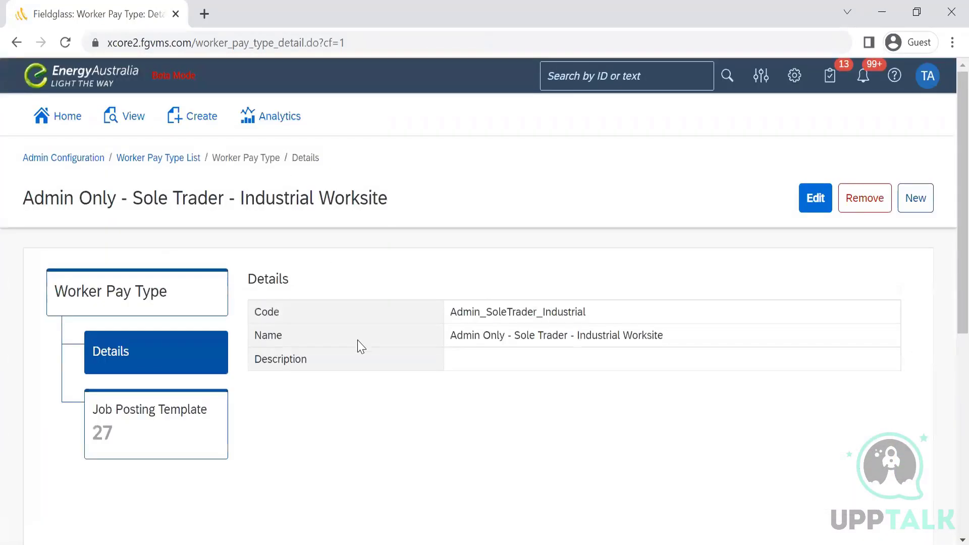
left_click_drag(433, 212, 240, 200)
left_click_drag(150, 242, 18, 213)
Switch to the Notepad notes and insert a blank line below the "Approval Rules" line.
key("alt+Tab")
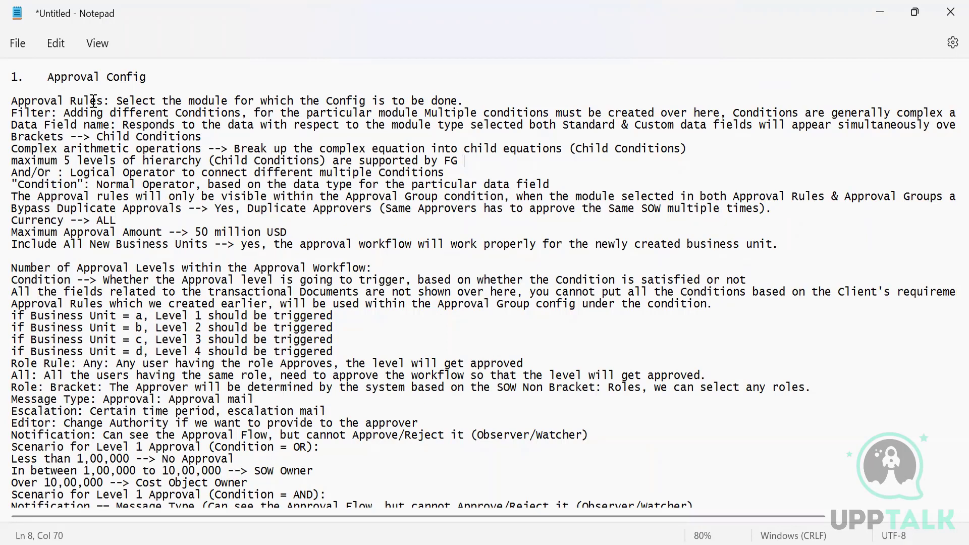
left_click(479, 99)
key("Return")
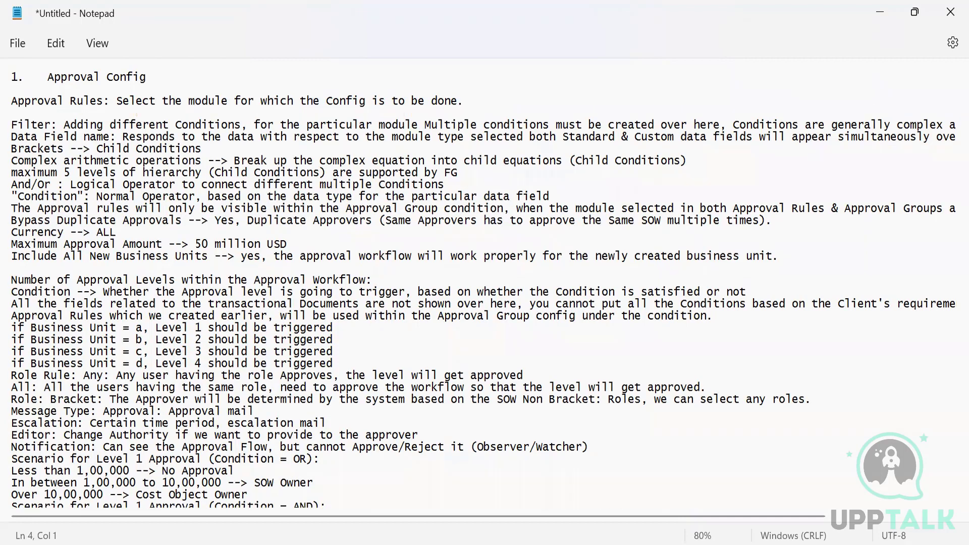
Switch back to Fieldglass in Chrome and open Approval Rules from the Configuration section of Admin Configuration.
key("alt+Tab")
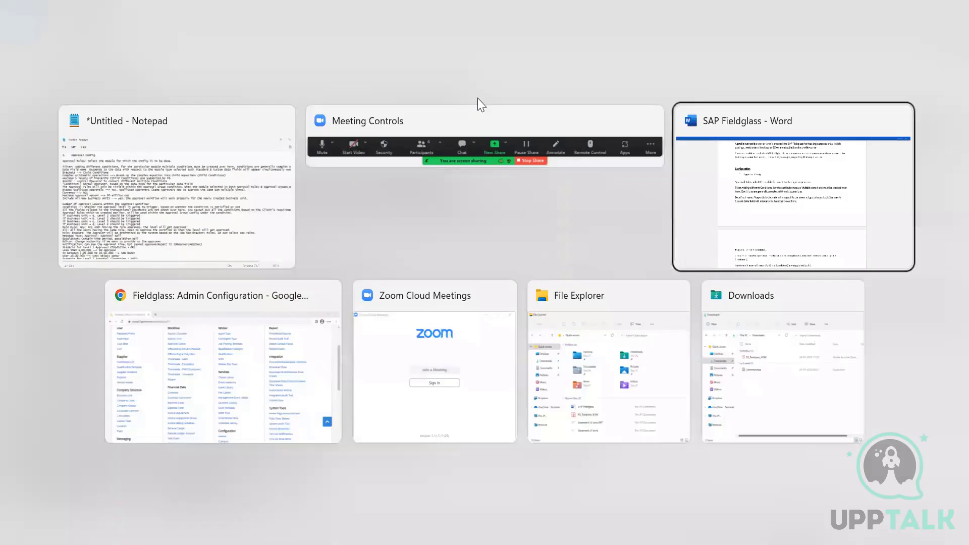
key("alt+Tab")
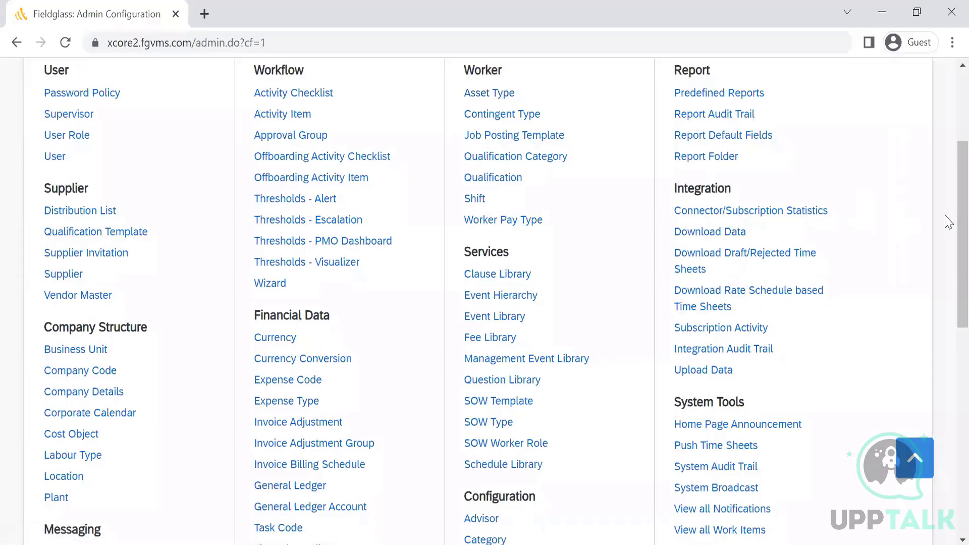
scroll(948, 227, "down", 4)
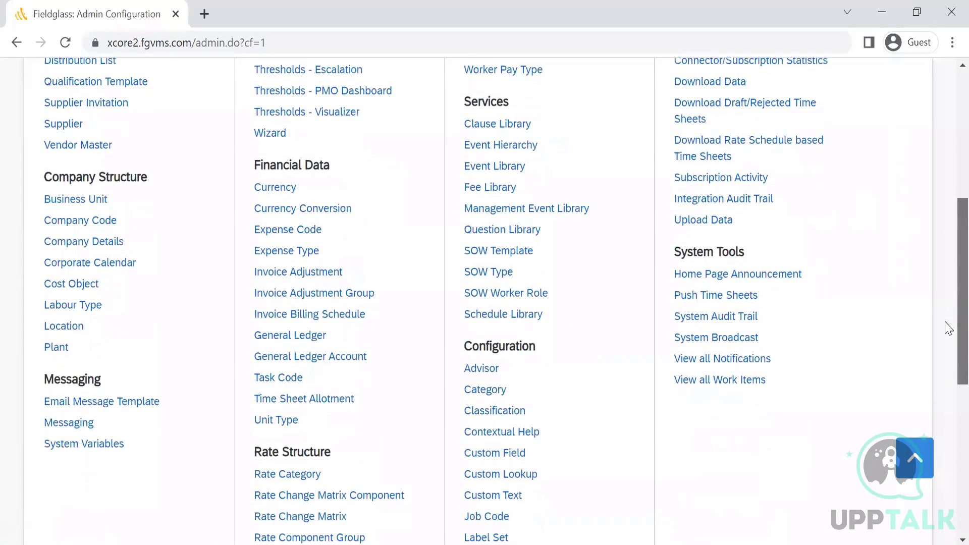
scroll(948, 337, "down", 3)
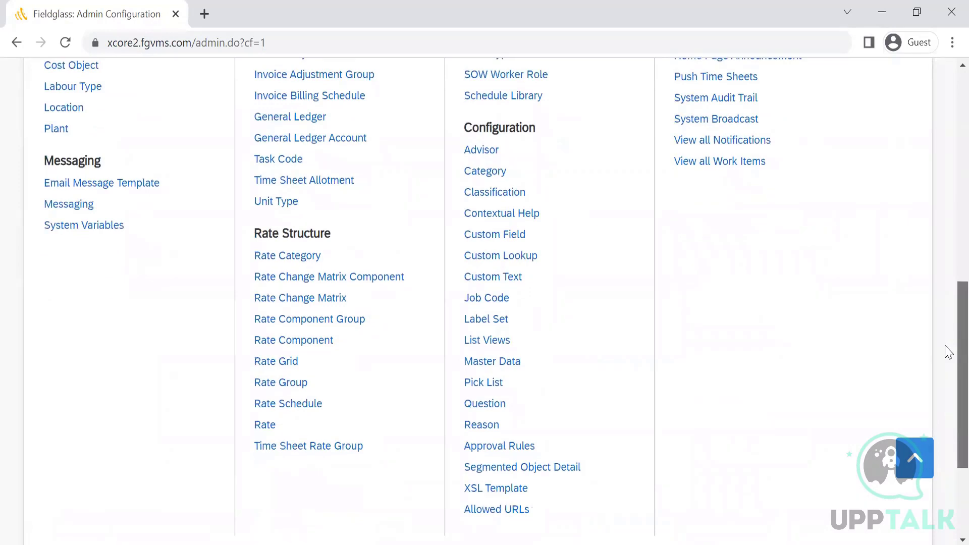
scroll(947, 353, "down", 1)
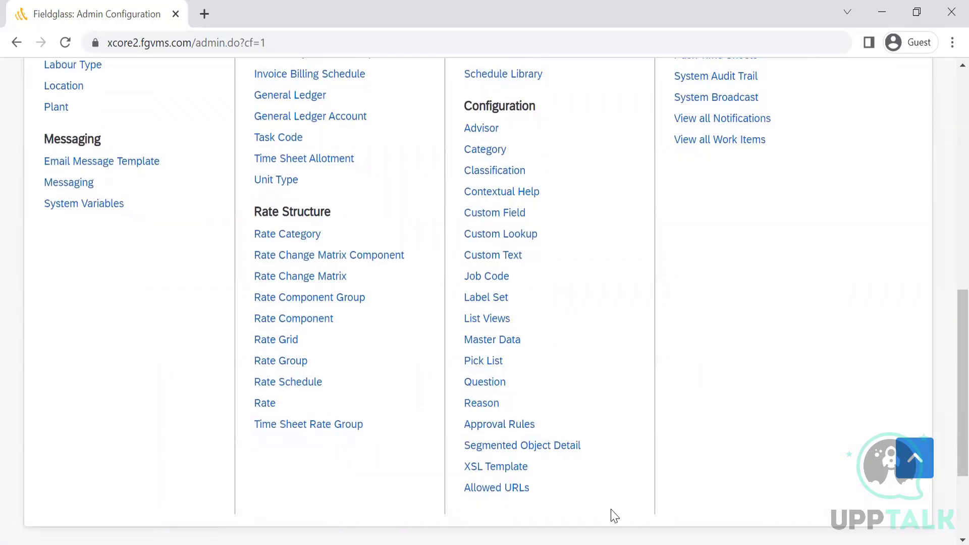
left_click(481, 427)
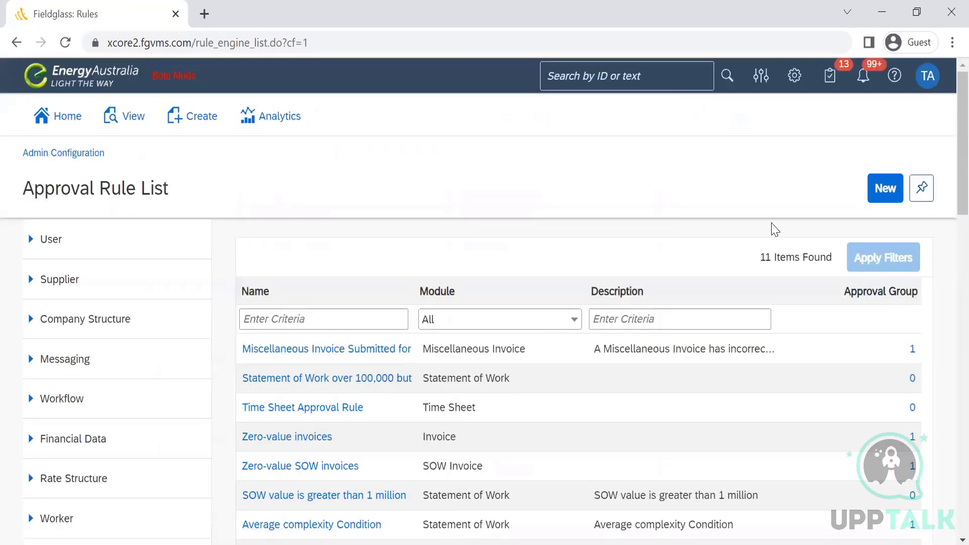
Look through the approval rules, examine the details and filters of the Time Sheet Approval Rule, and return to the Approval Rule List.
scroll(948, 170, "down", 5)
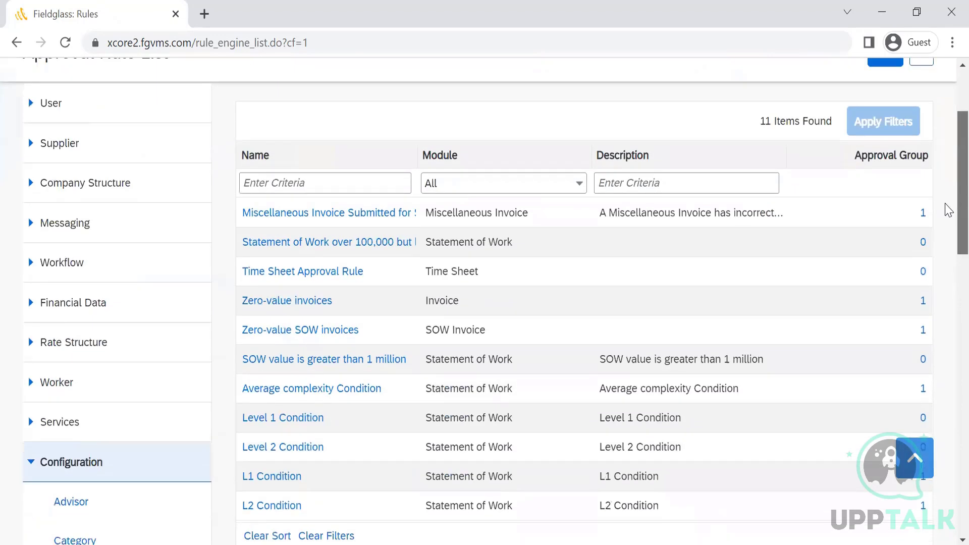
scroll(948, 212, "up", 5)
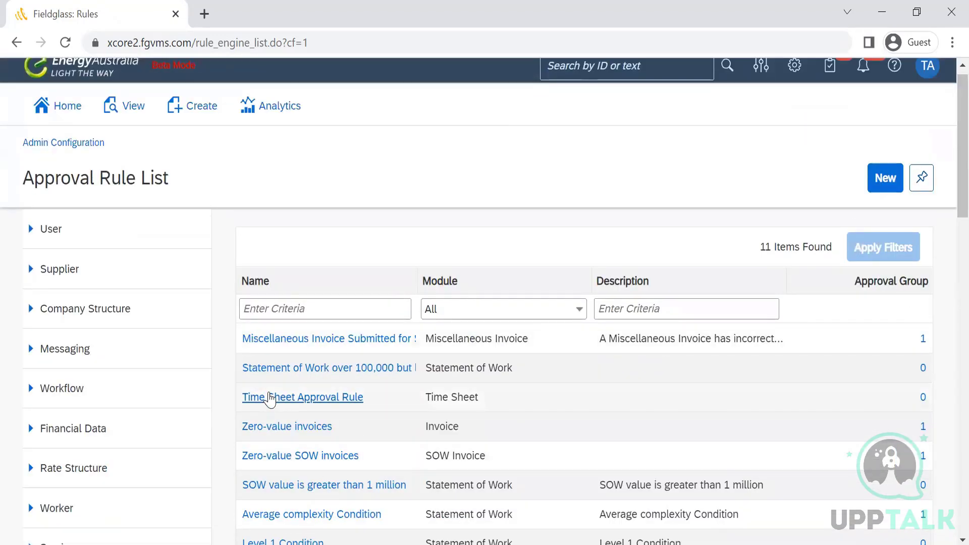
left_click(270, 399)
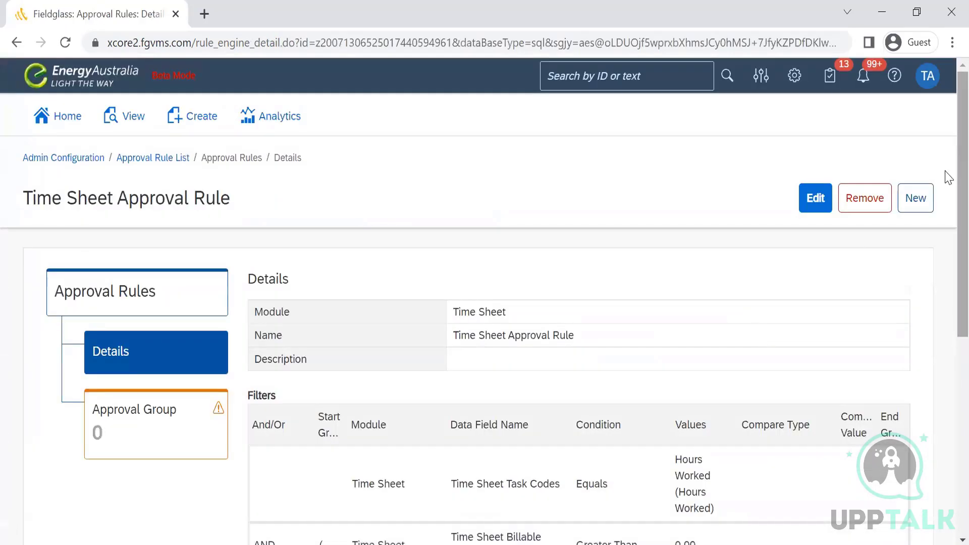
scroll(948, 202, "down", 1)
scroll(947, 237, "down", 1)
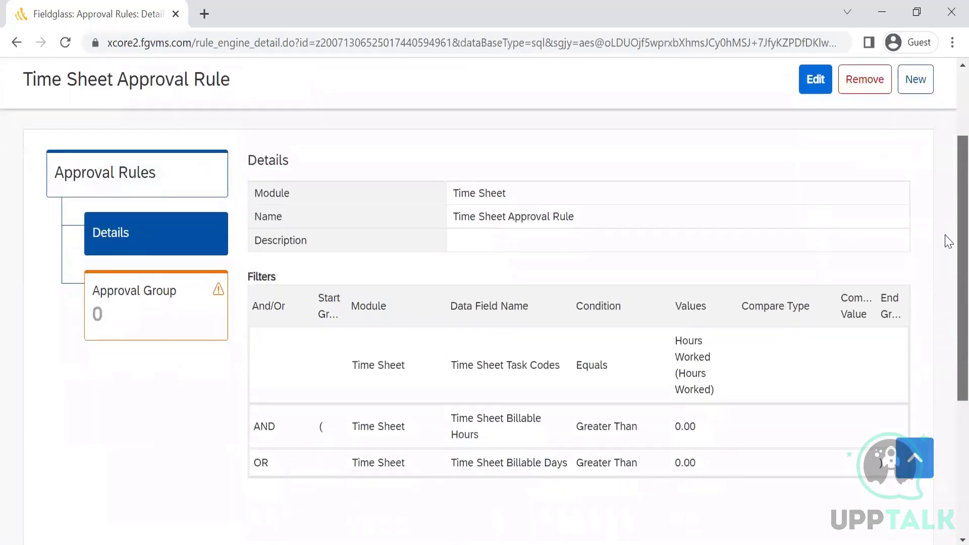
scroll(947, 273, "down", 1)
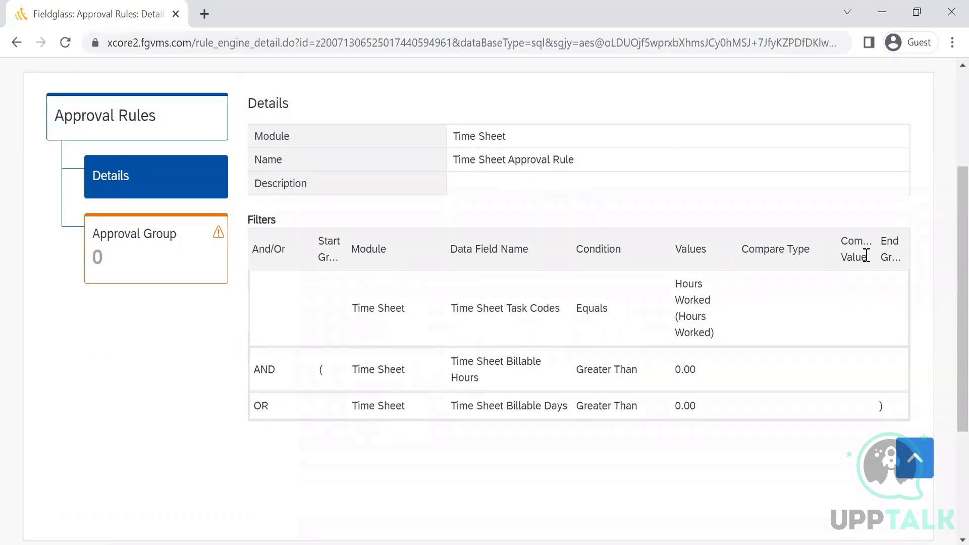
scroll(946, 138, "up", 4)
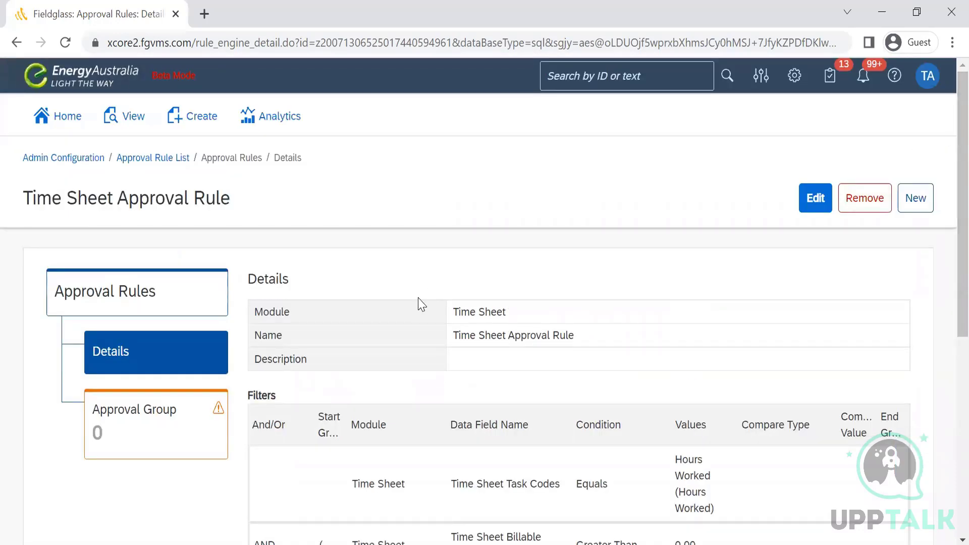
left_click(153, 159)
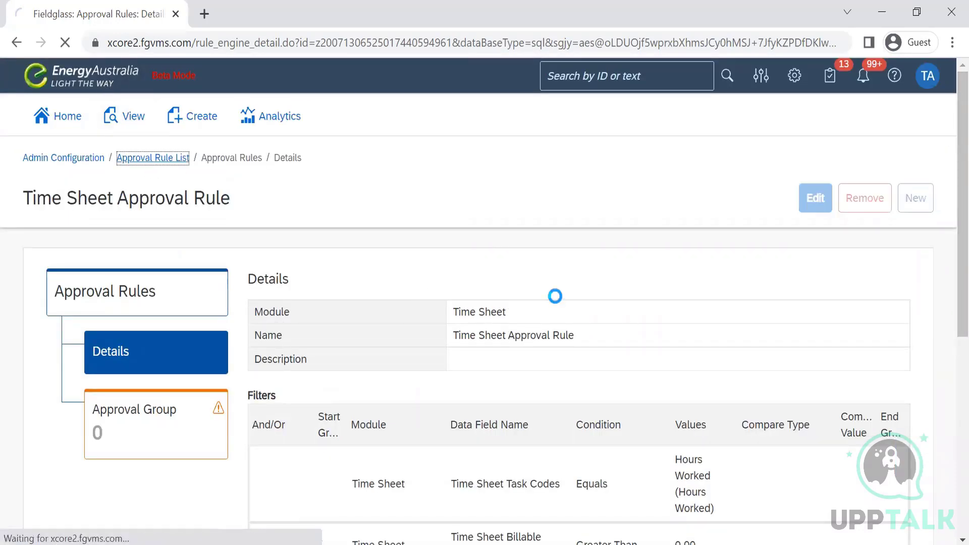
Start a new approval rule for the SOW Invoice module and look over its name, description and filter fields.
left_click(883, 188)
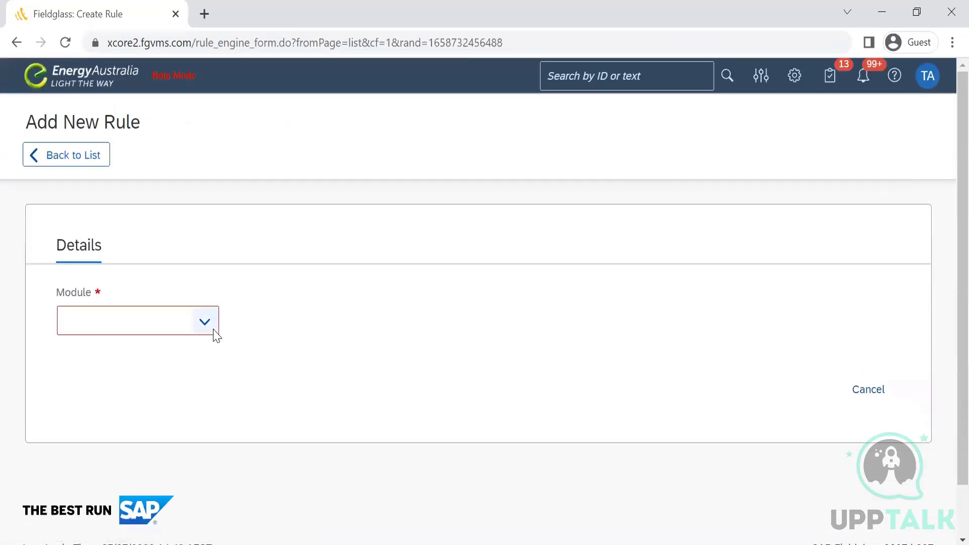
left_click(215, 331)
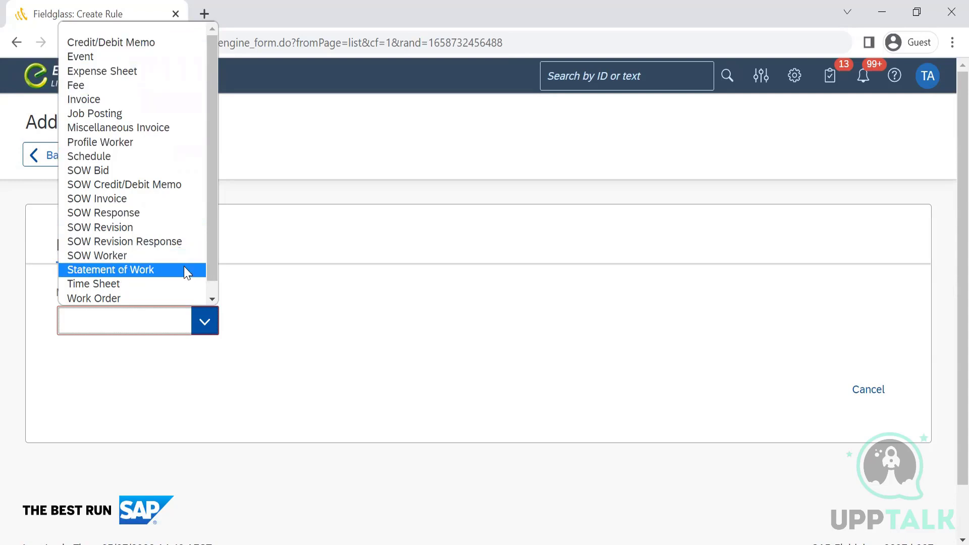
left_click(140, 200)
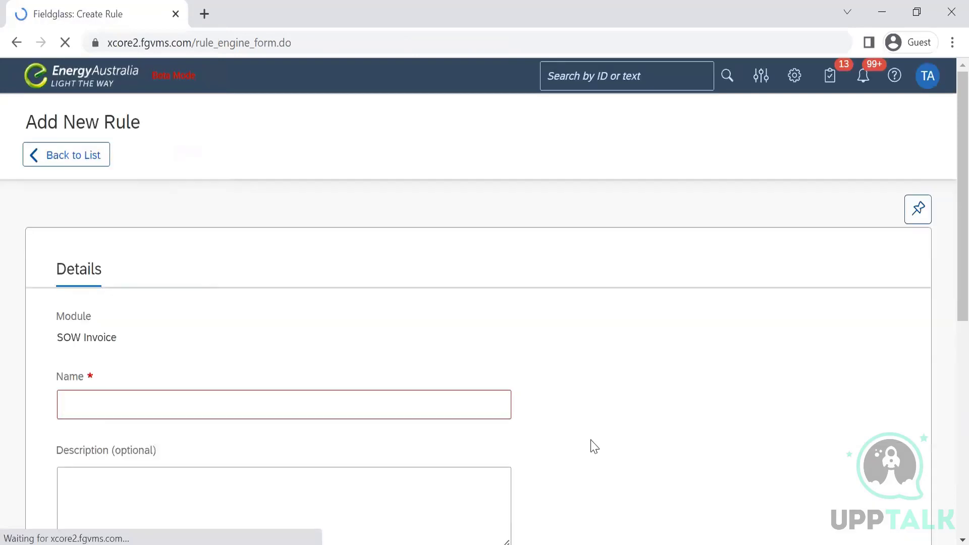
scroll(946, 258, "down", 5)
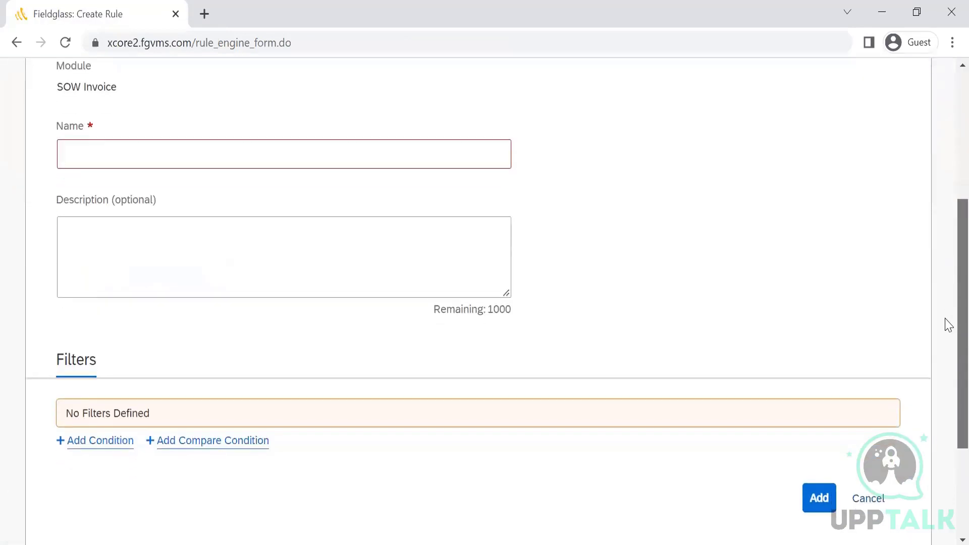
left_click(245, 145)
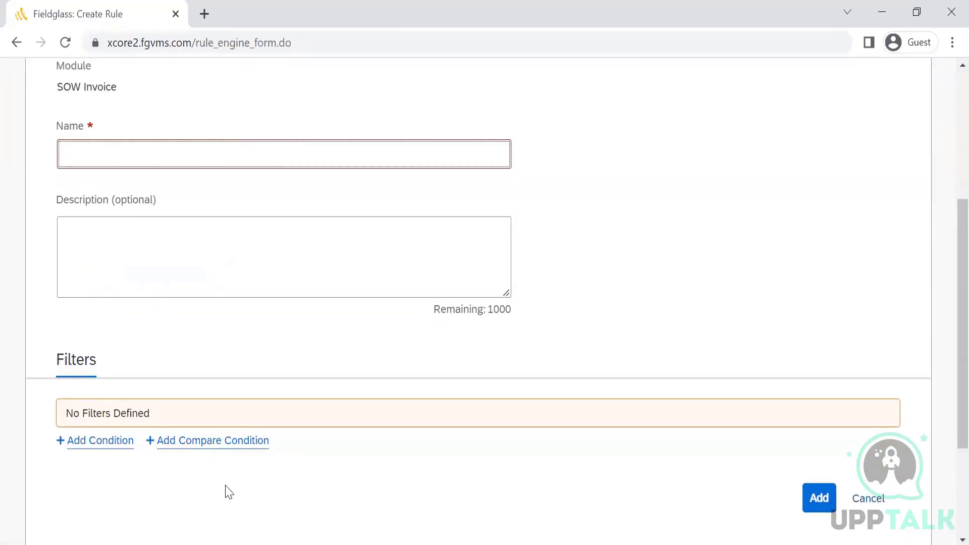
Add a filter condition on the SOW Invoice data field OT_1.25 to the new rule.
left_click(97, 443)
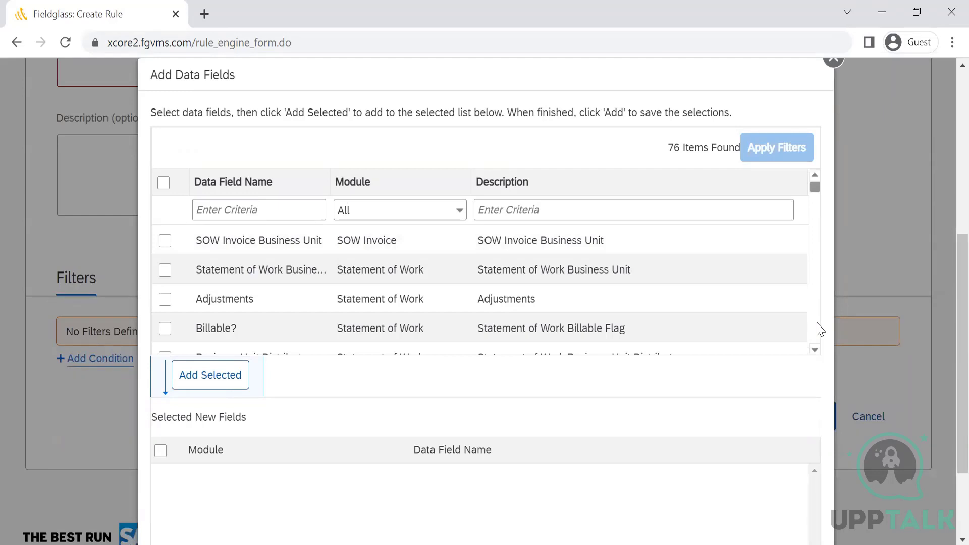
scroll(821, 330, "down", 10)
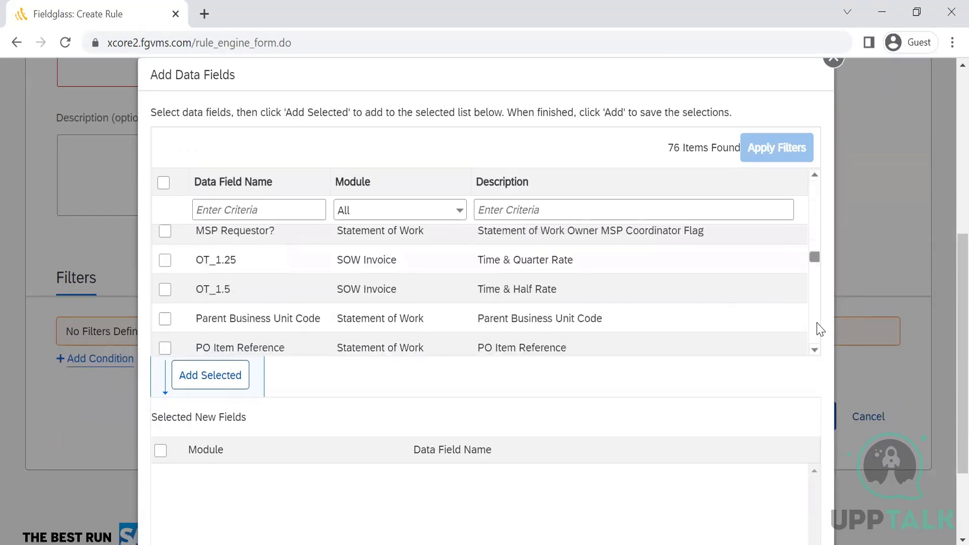
scroll(820, 329, "down", 5)
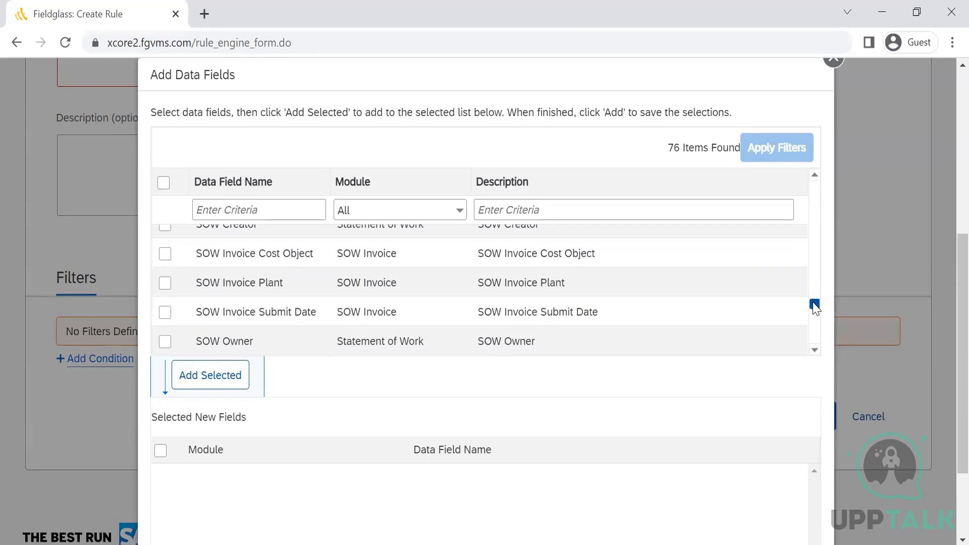
left_click_drag(814, 303, 817, 256)
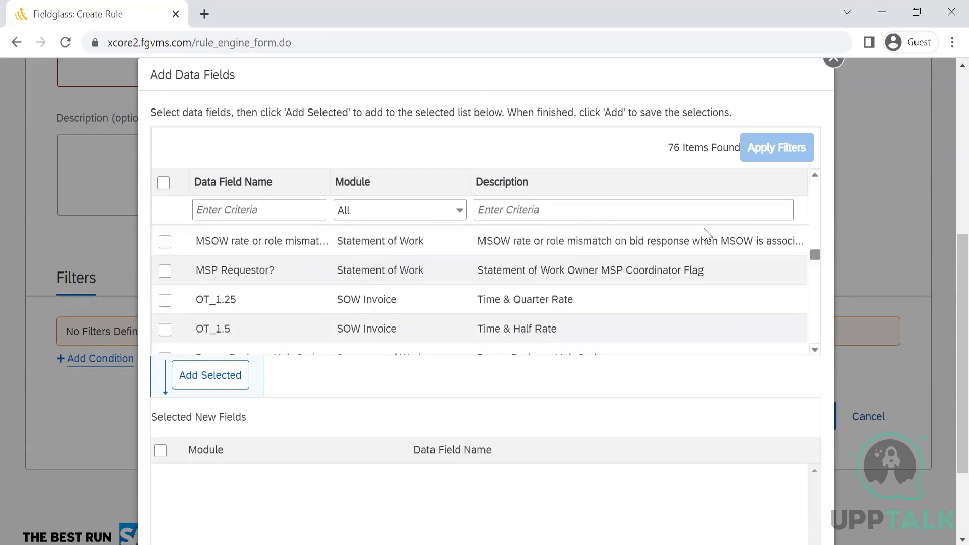
left_click(166, 302)
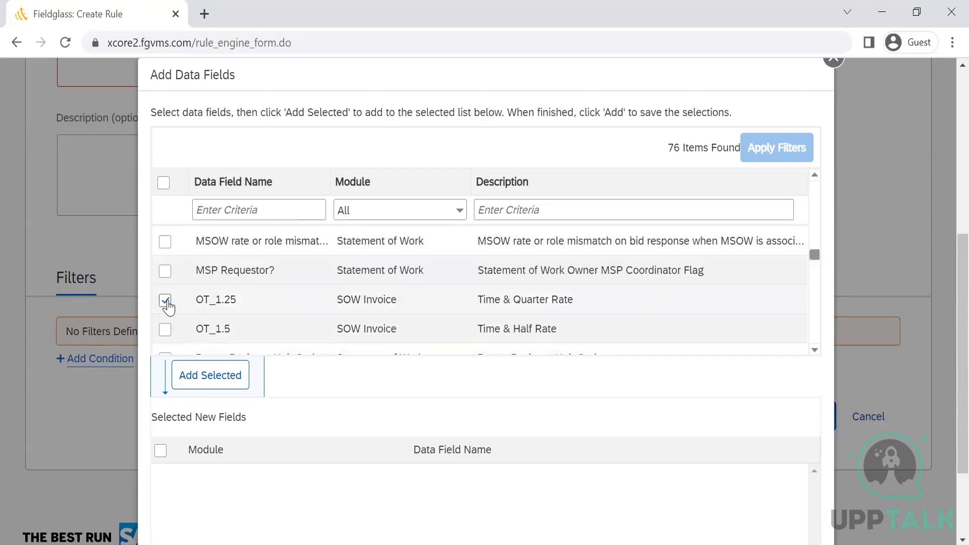
left_click(216, 376)
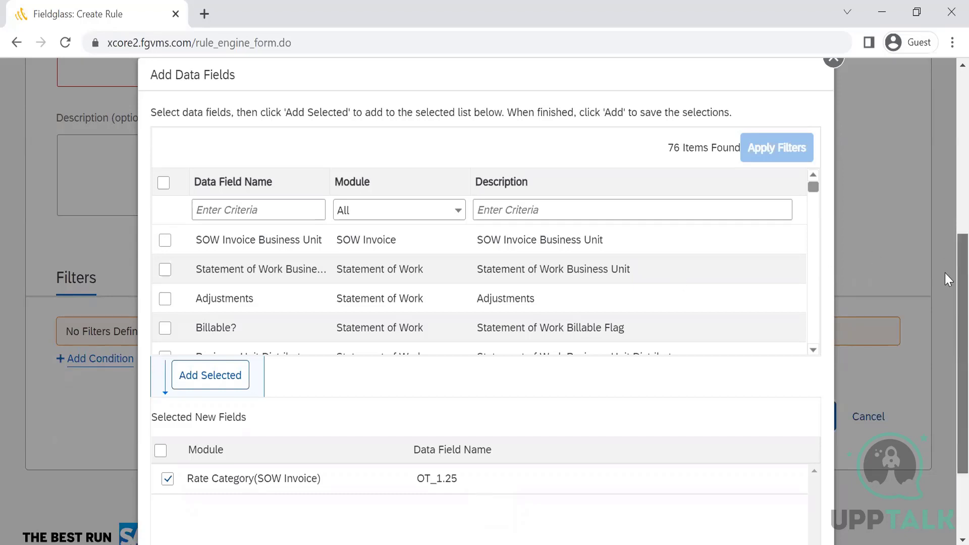
scroll(946, 273, "down", 2)
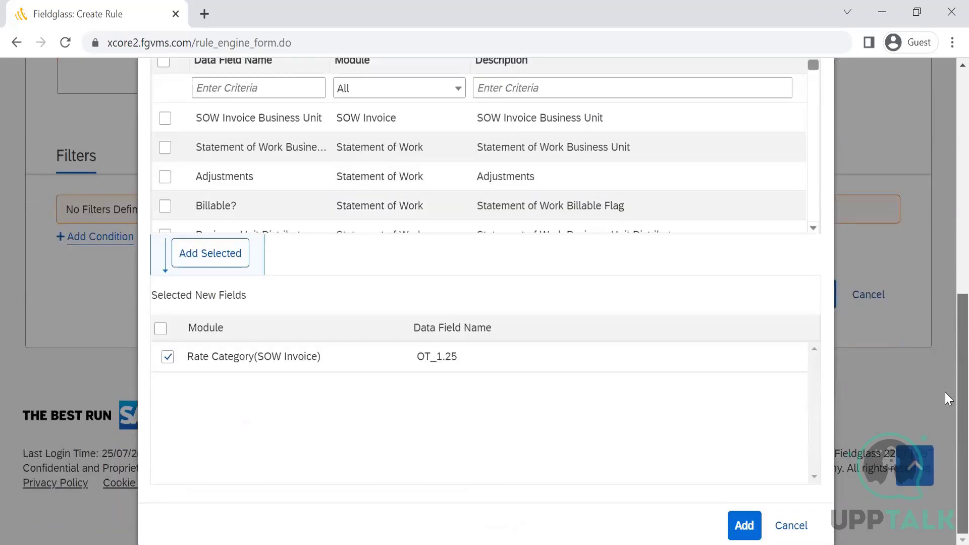
left_click(745, 527)
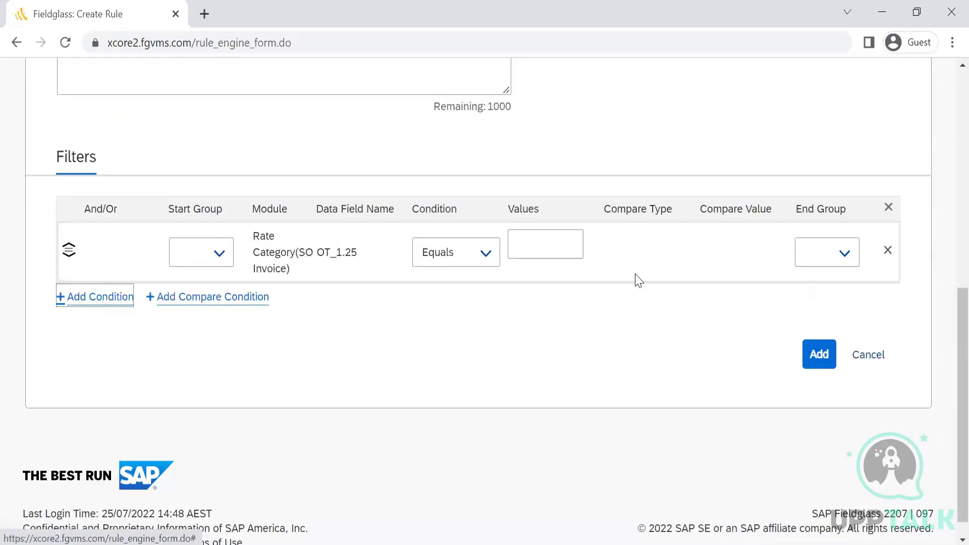
Set the OT_1.25 condition to Equals 2500, checking the start and end group options but leaving both blank.
left_click(225, 259)
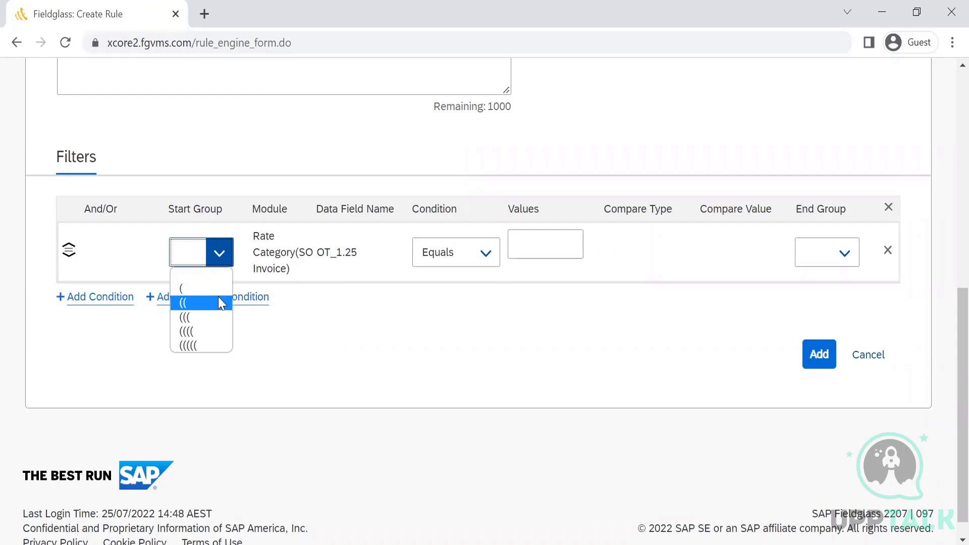
left_click(381, 346)
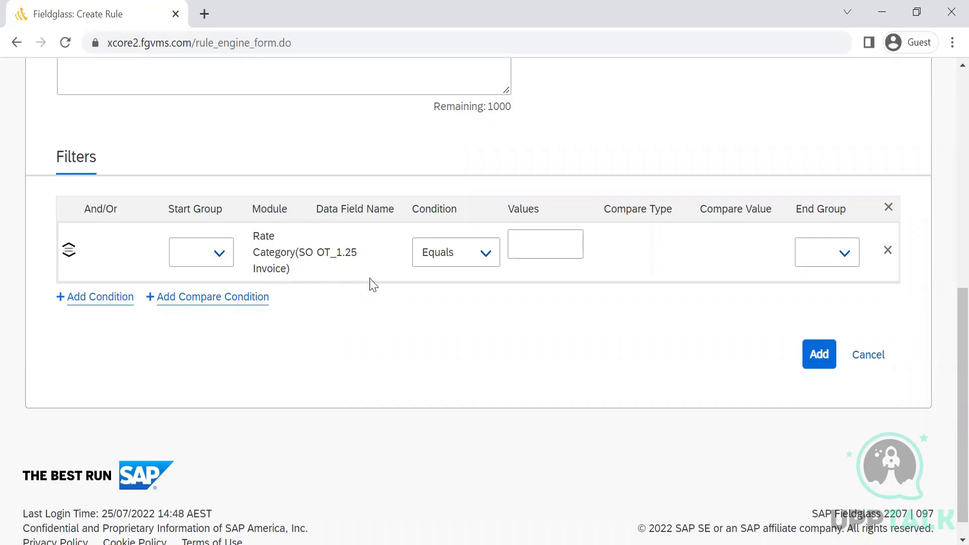
left_click(486, 253)
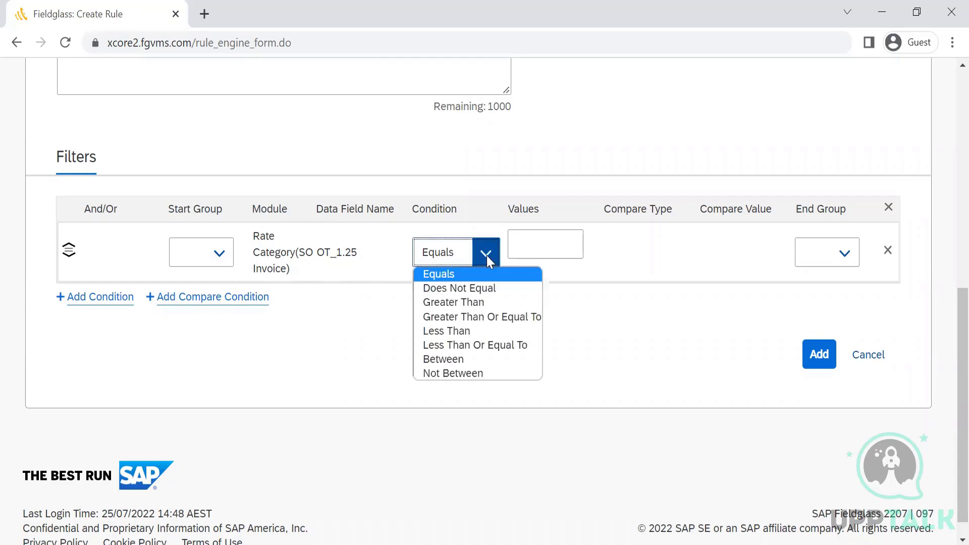
left_click(482, 277)
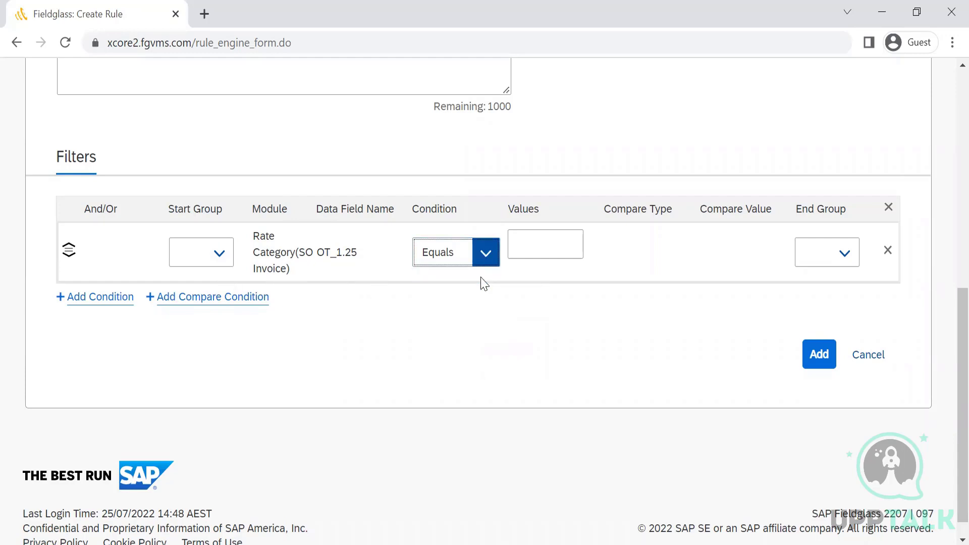
left_click(576, 241)
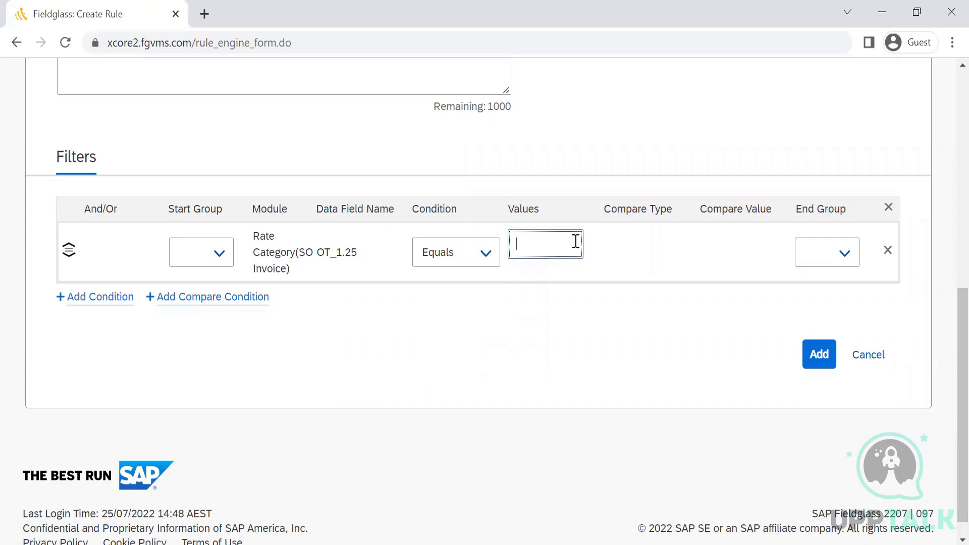
type("2500")
left_click(843, 254)
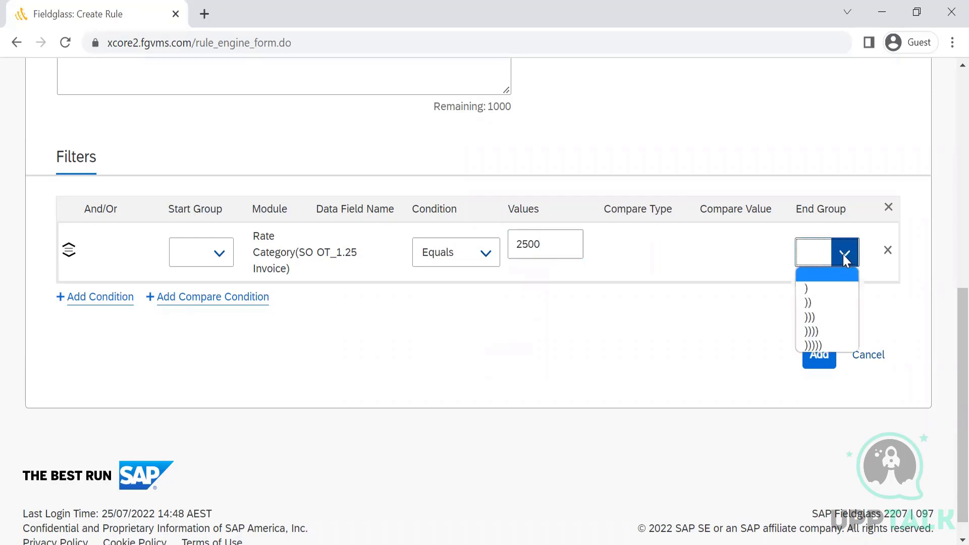
left_click(631, 339)
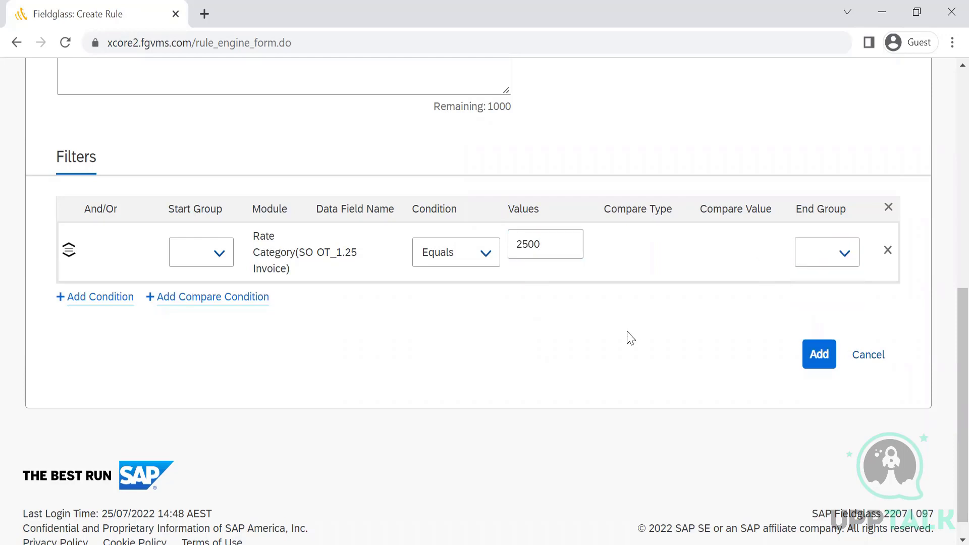
Try to add the rule and fill in its required name as Test.
left_click(829, 357)
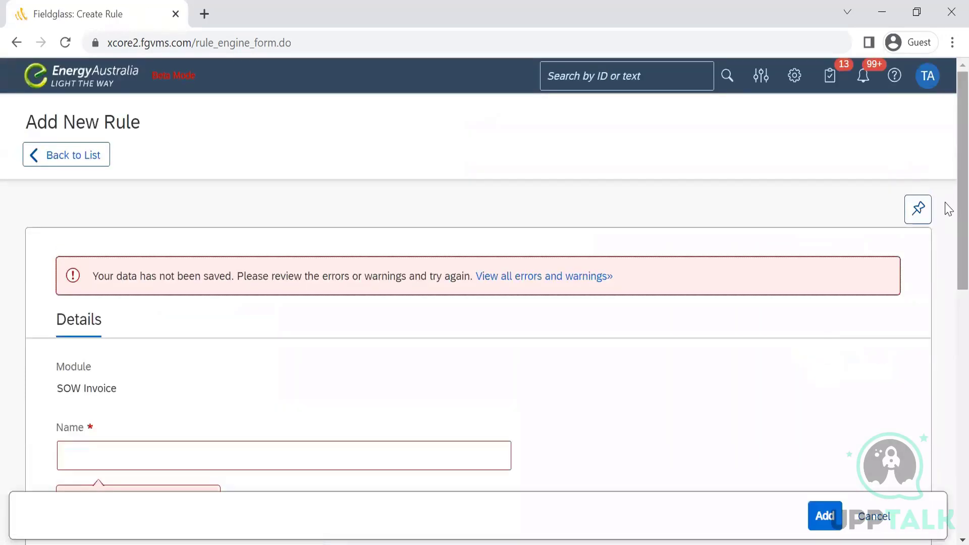
scroll(946, 217, "down", 1)
left_click(357, 423)
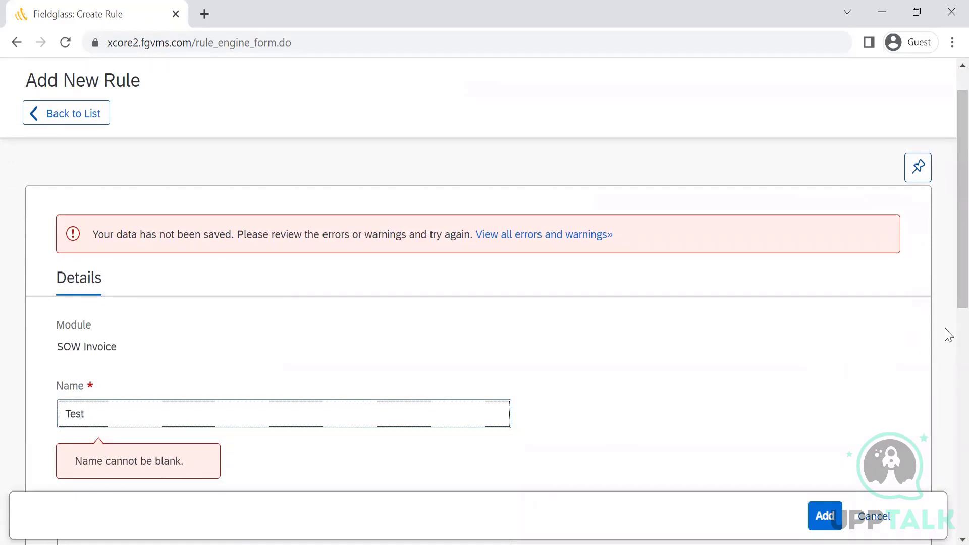
Set the start group of the OT_1.25 filter condition to "((".
scroll(945, 303, "down", 3)
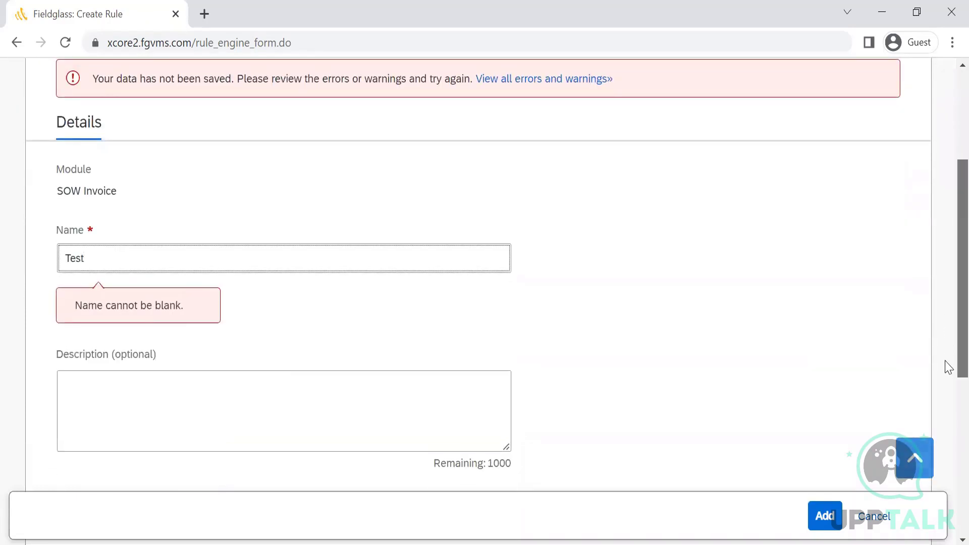
scroll(948, 365, "down", 5)
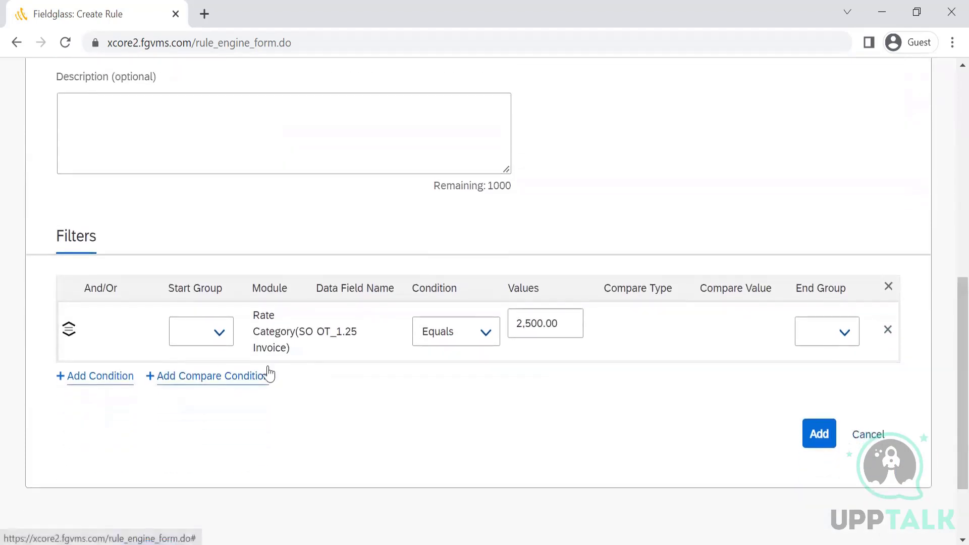
left_click(222, 335)
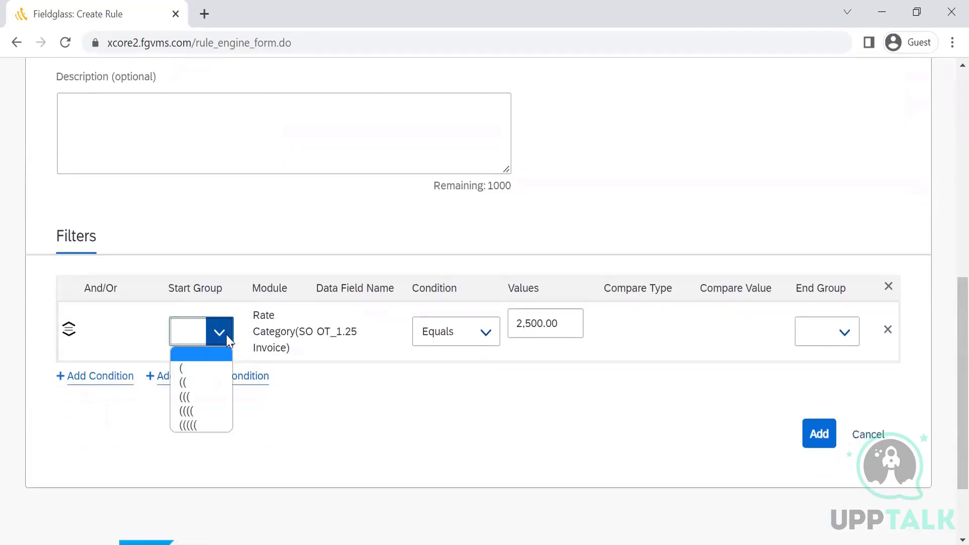
left_click(206, 384)
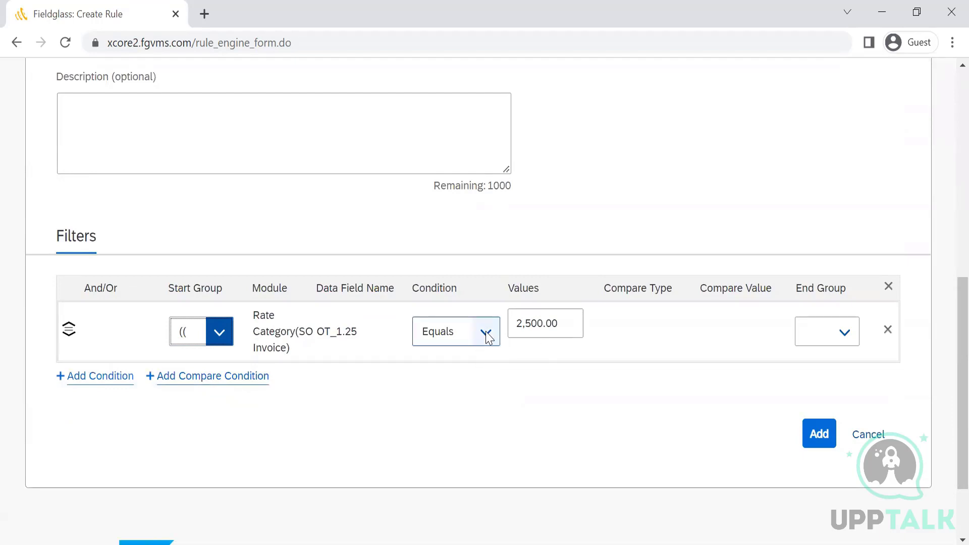
Start a compare condition with data type Number, first field DT_2.0 and compare type Percentage, and try to confirm it.
left_click(200, 383)
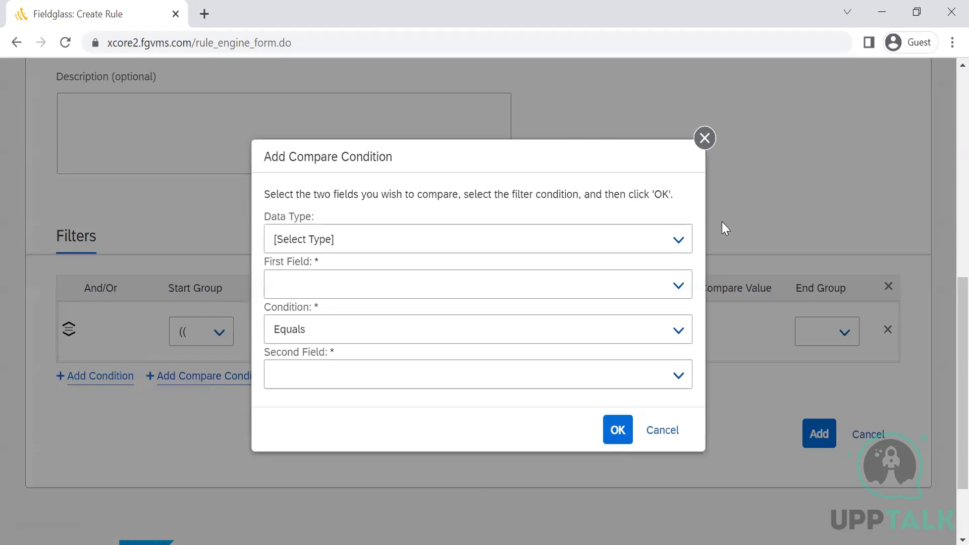
left_click(685, 240)
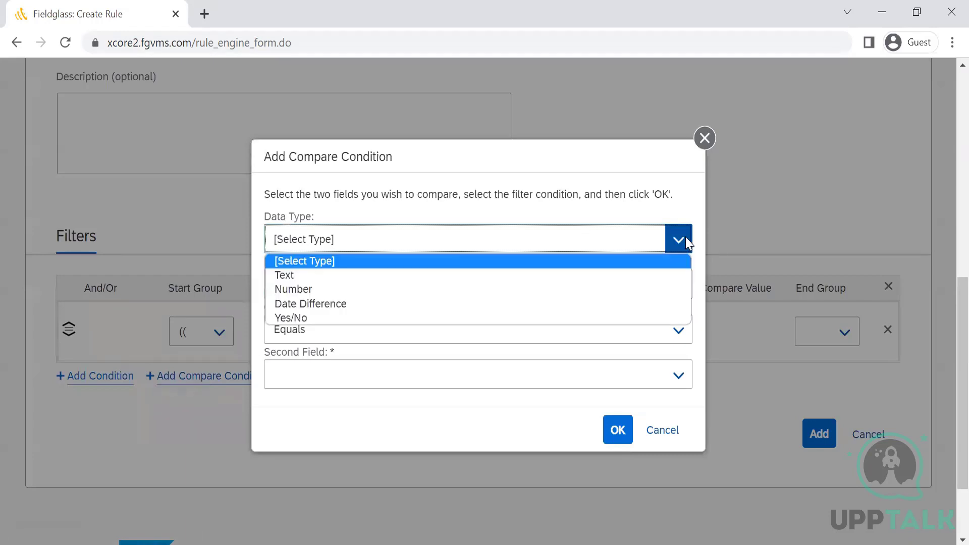
left_click(658, 297)
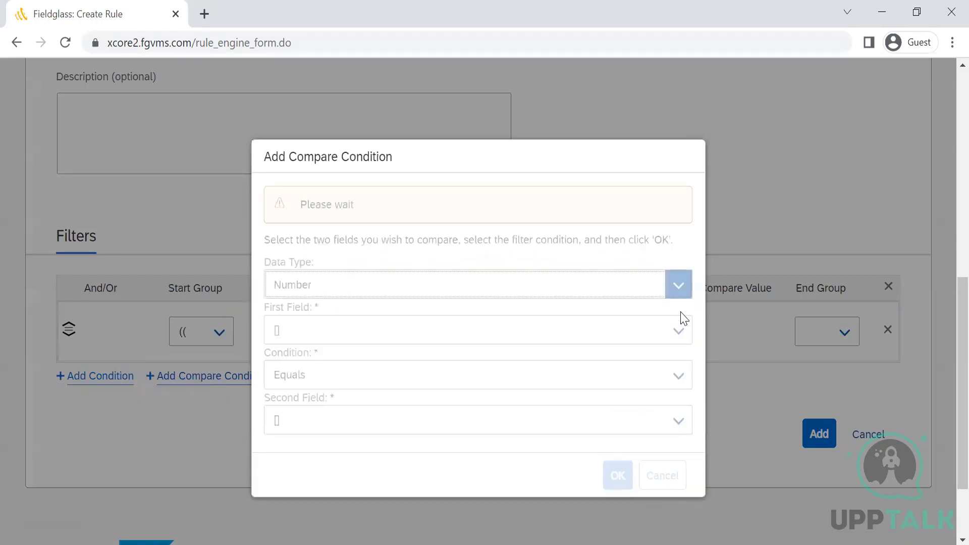
left_click(677, 286)
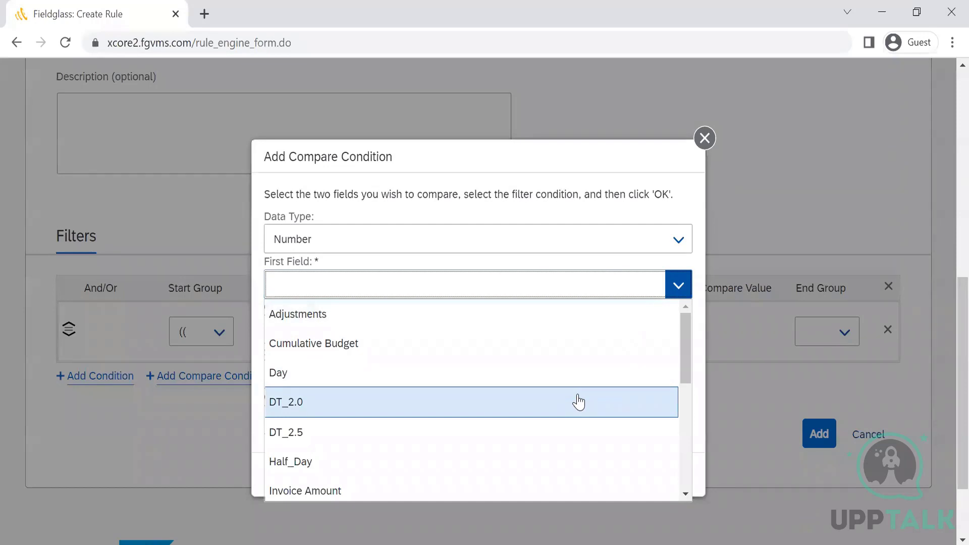
left_click(579, 402)
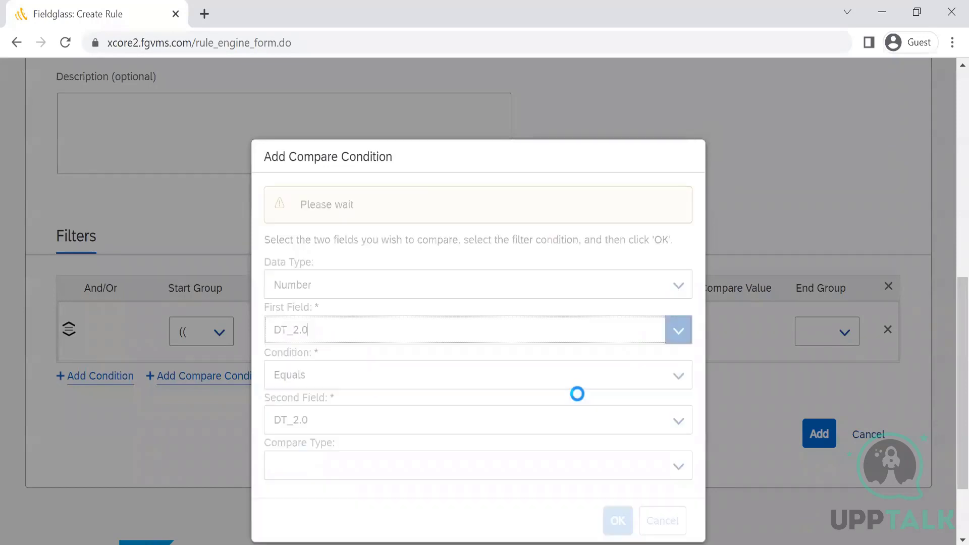
left_click(677, 429)
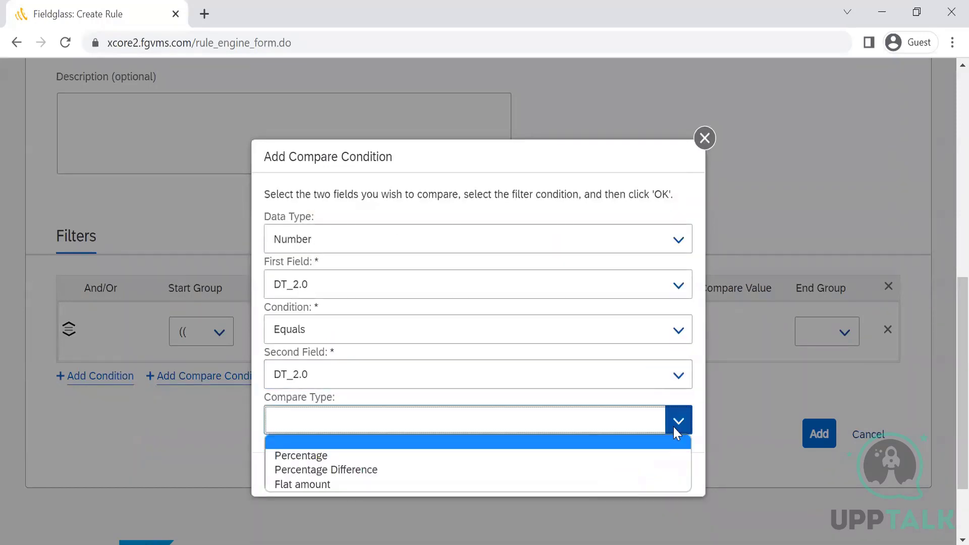
left_click(657, 465)
left_click(617, 520)
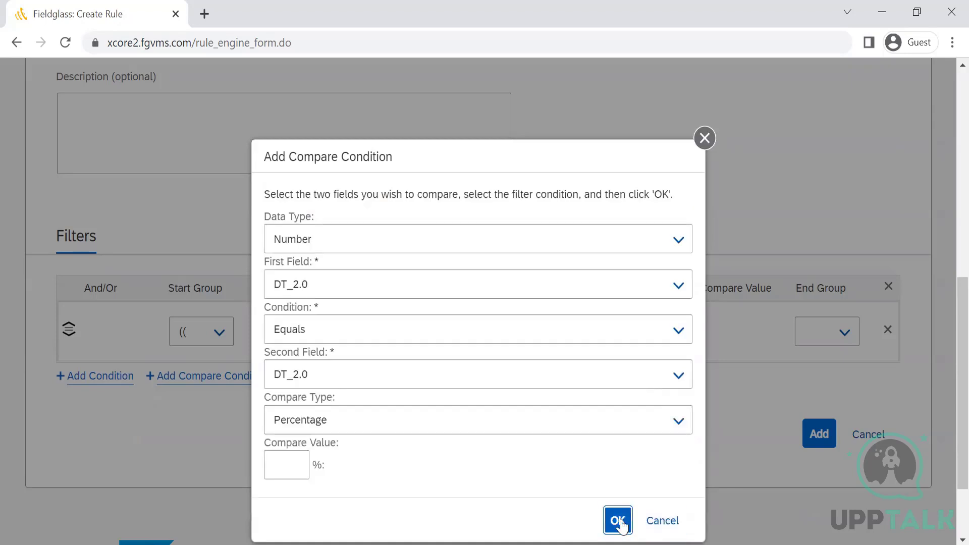
Complete the compare condition with a compare value of 10% and OT_1.25 as second field, and add it to the rule's filters.
left_click(291, 475)
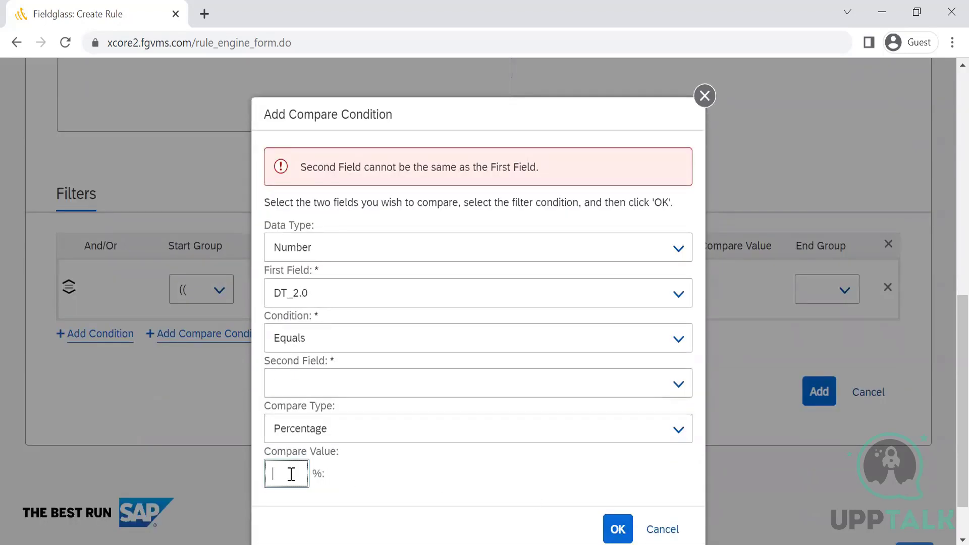
type("10")
left_click(618, 529)
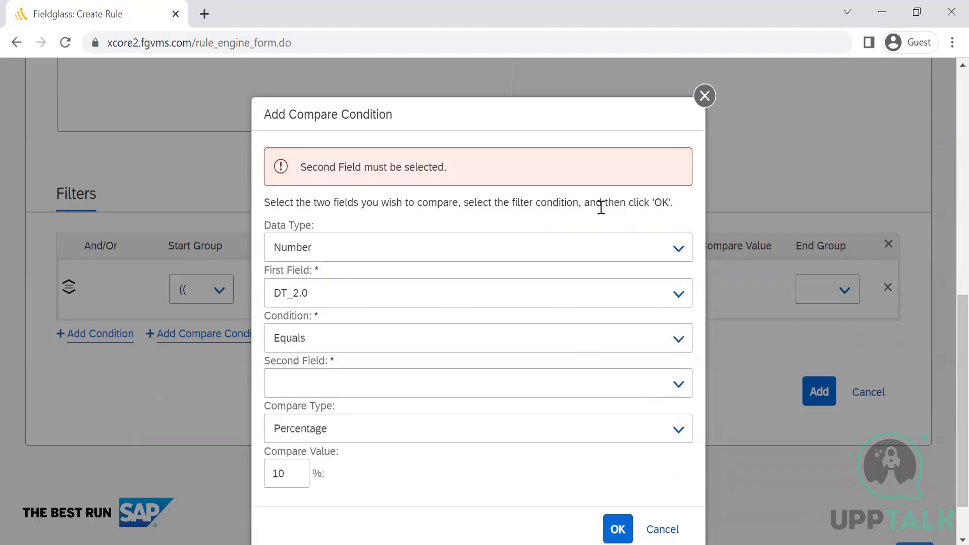
left_click(678, 389)
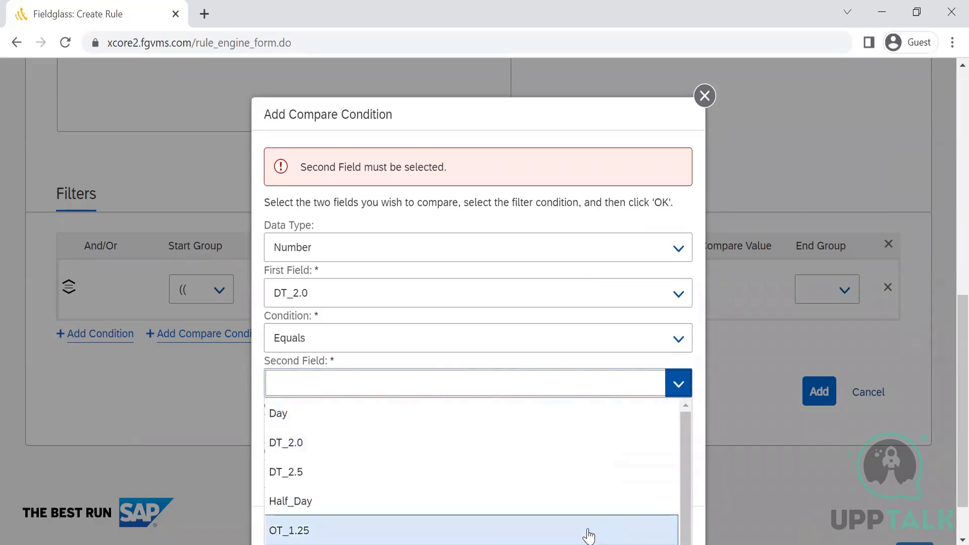
left_click(589, 537)
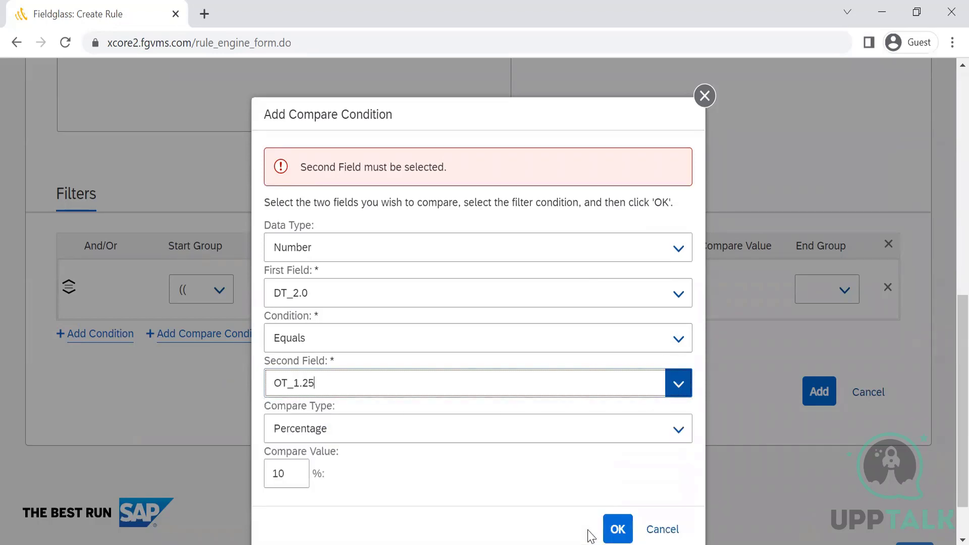
left_click(626, 538)
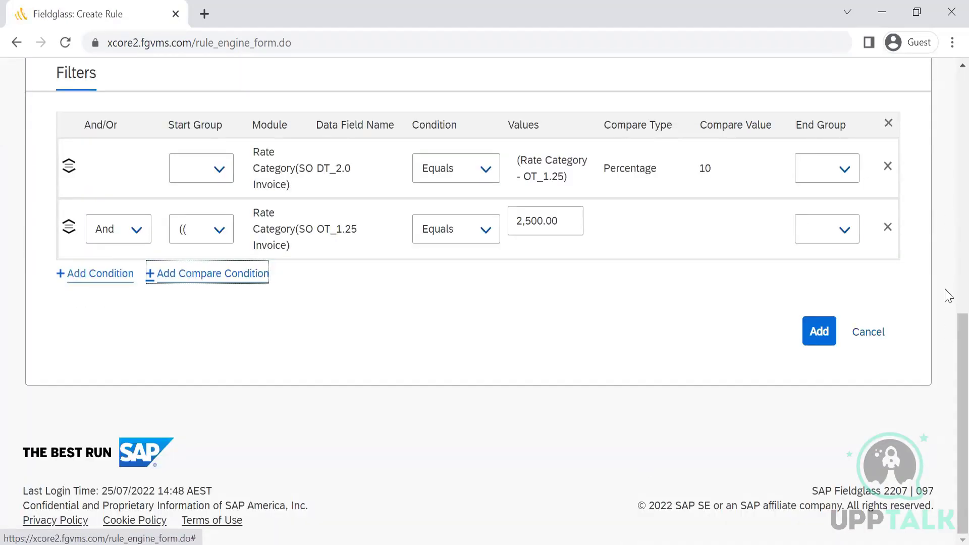
scroll(949, 283, "up", 3)
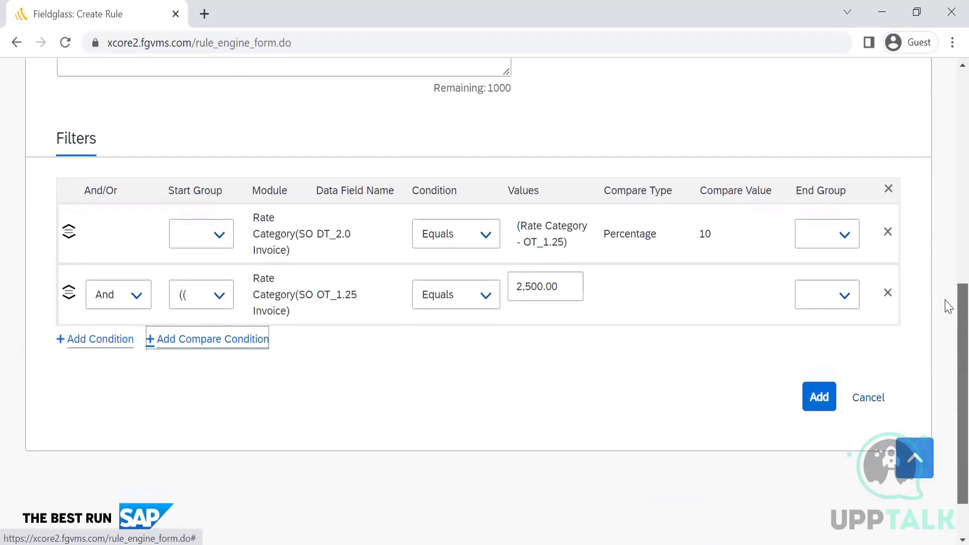
scroll(947, 272, "down", 1)
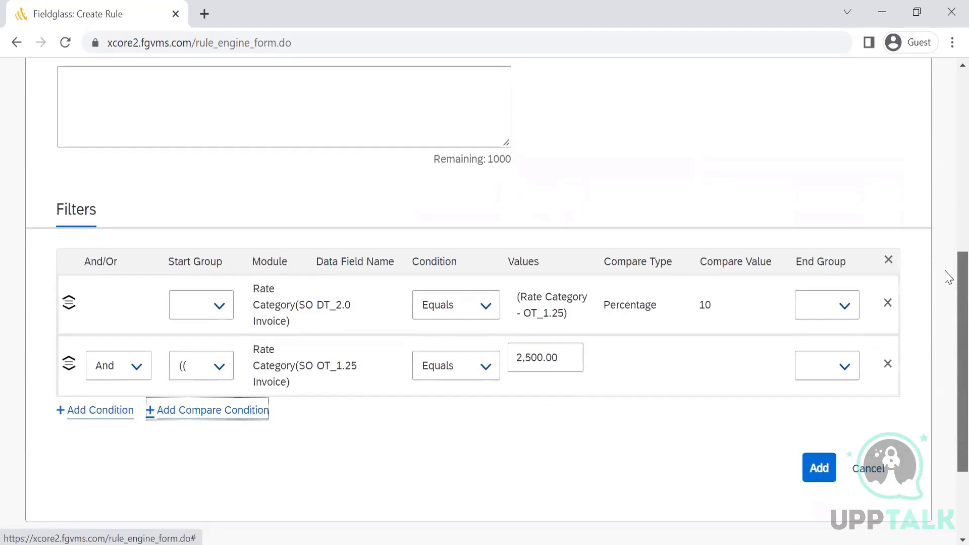
Review the Test rule's details and filters, and cancel creating the rule to return to the approval rule list.
scroll(947, 281, "down", 2)
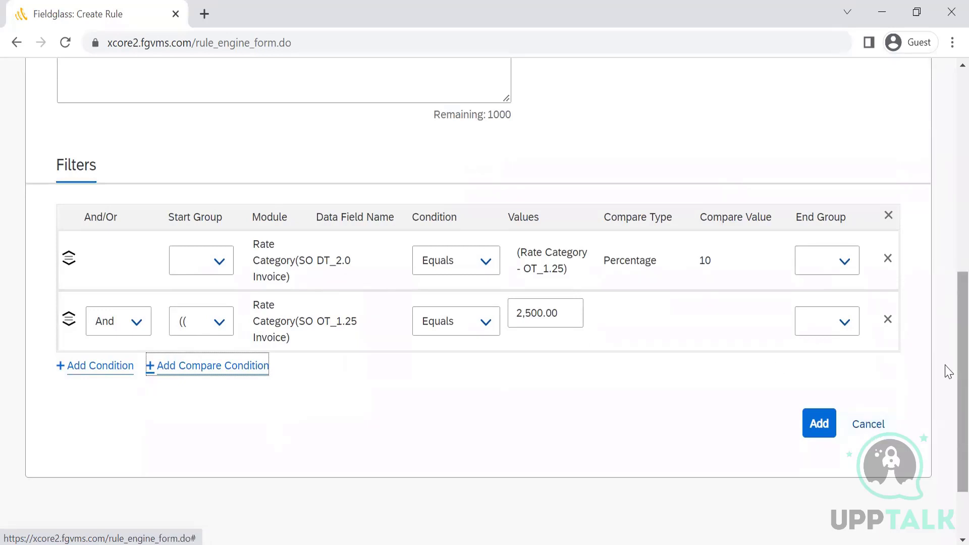
scroll(945, 368, "up", 10)
scroll(949, 148, "up", 1)
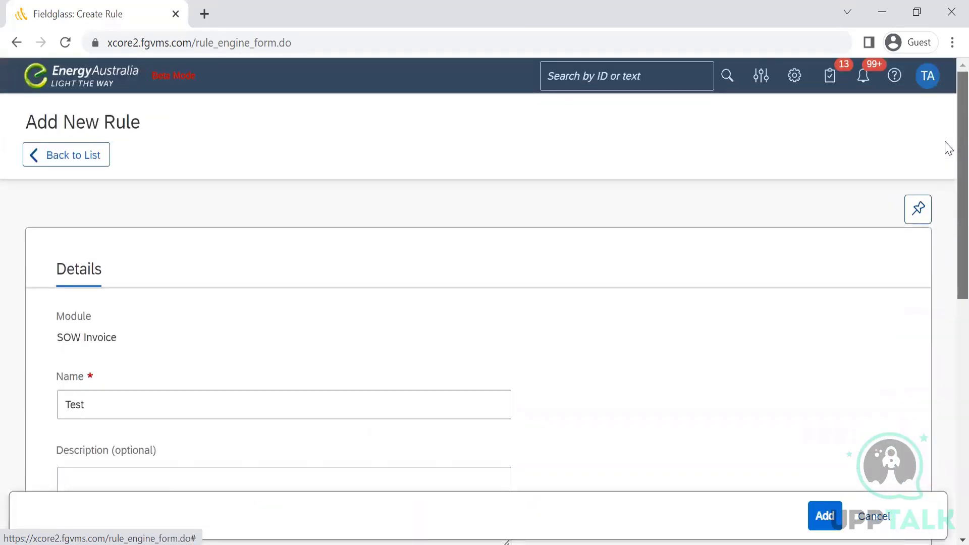
scroll(947, 223, "down", 6)
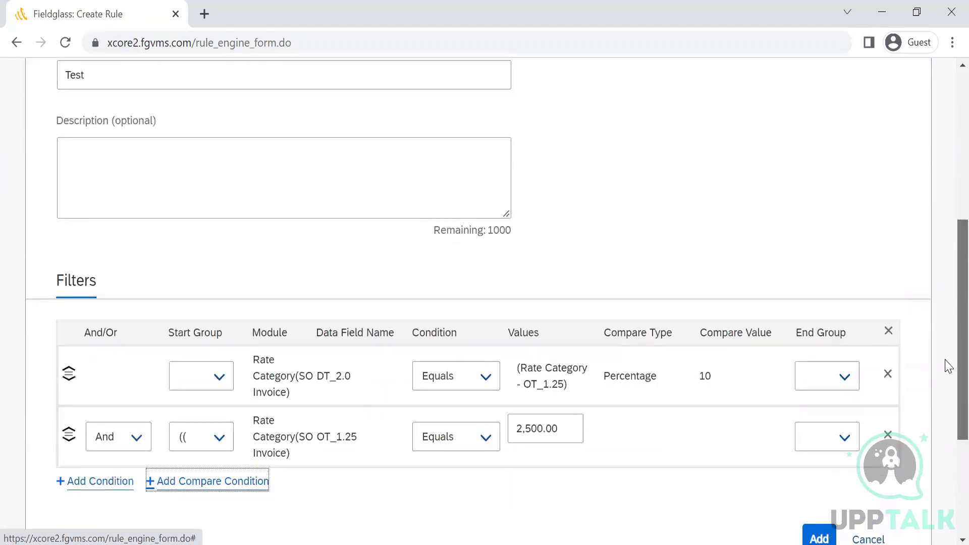
scroll(949, 367, "down", 2)
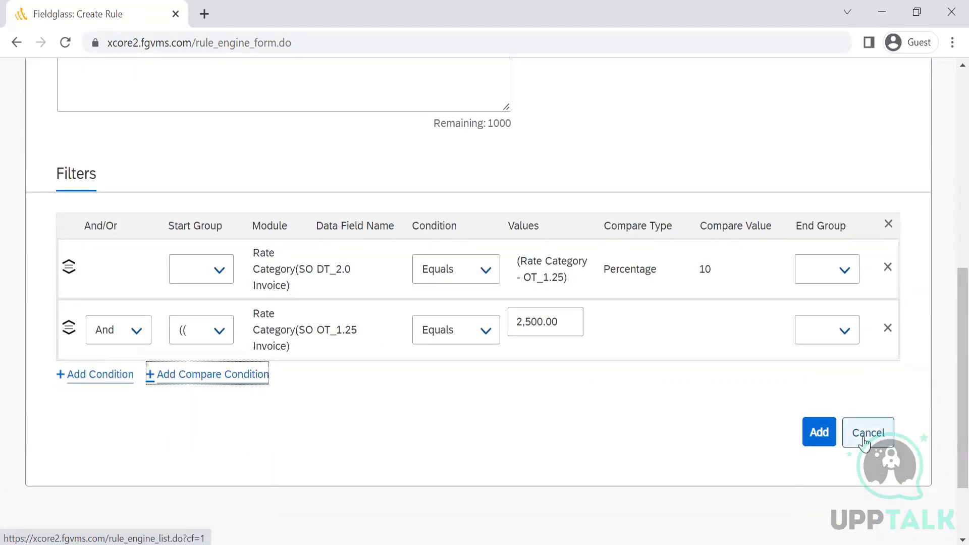
left_click(864, 442)
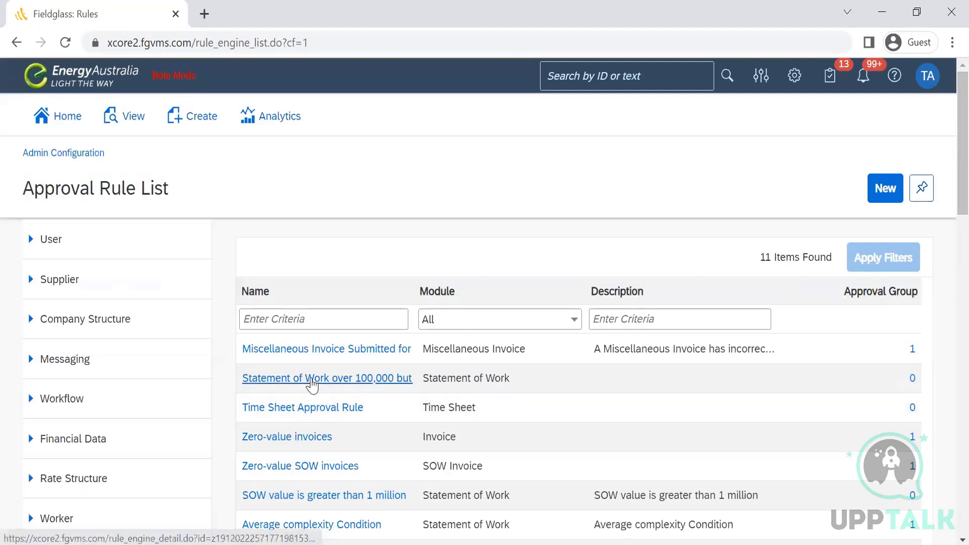
Open the approval rule "Statement of Work over 100,000 but less than 1 million" and examine its filter conditions.
left_click(312, 382)
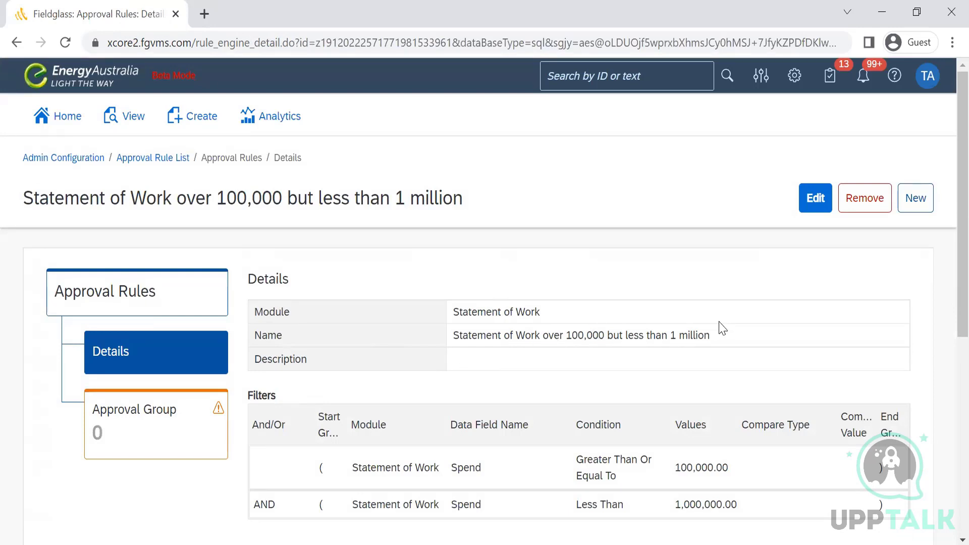
scroll(949, 217, "down", 1)
scroll(949, 217, "down", 2)
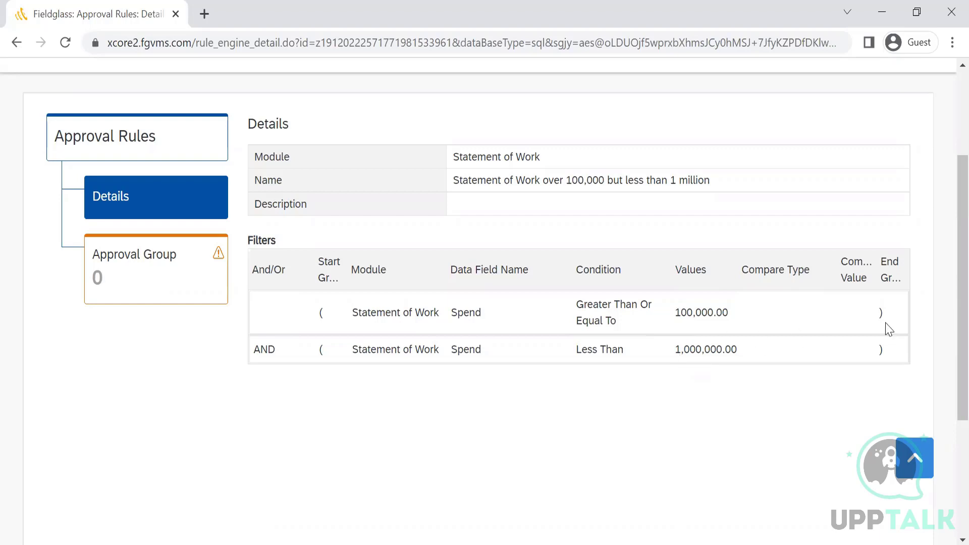
scroll(949, 263, "up", 3)
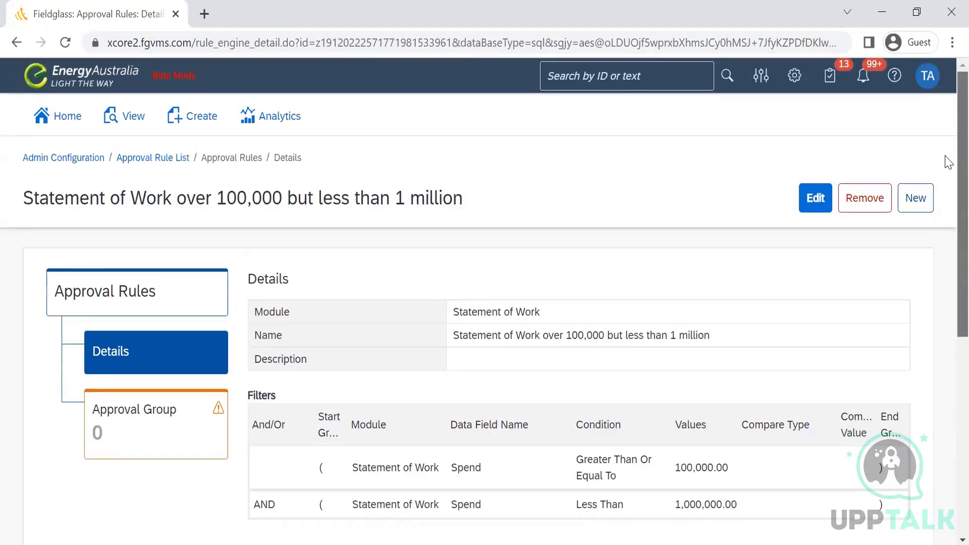
scroll(946, 303, "down", 4)
scroll(947, 202, "up", 4)
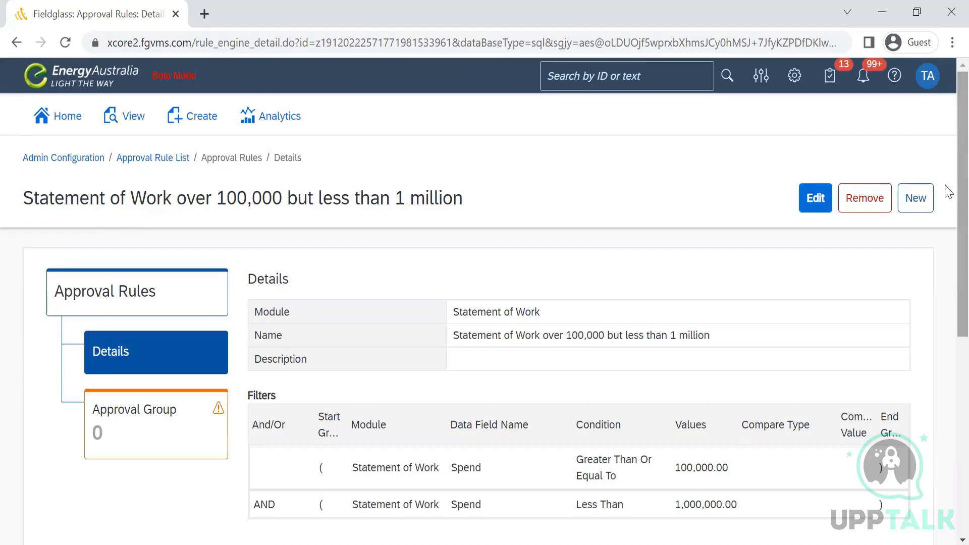
Return to the Approval Rule List and look through the existing rules.
left_click(136, 162)
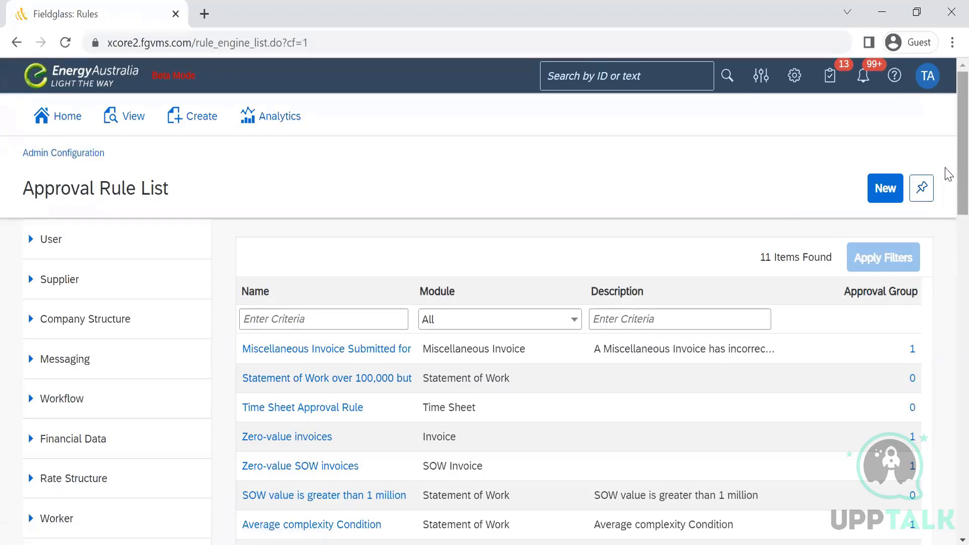
scroll(949, 202, "down", 4)
scroll(947, 285, "down", 3)
scroll(947, 202, "up", 8)
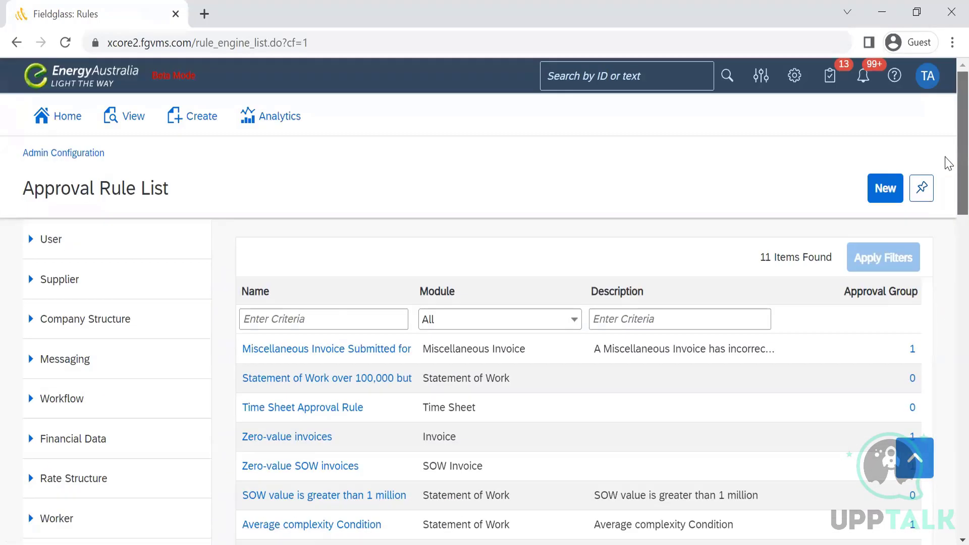
scroll(944, 245, "down", 9)
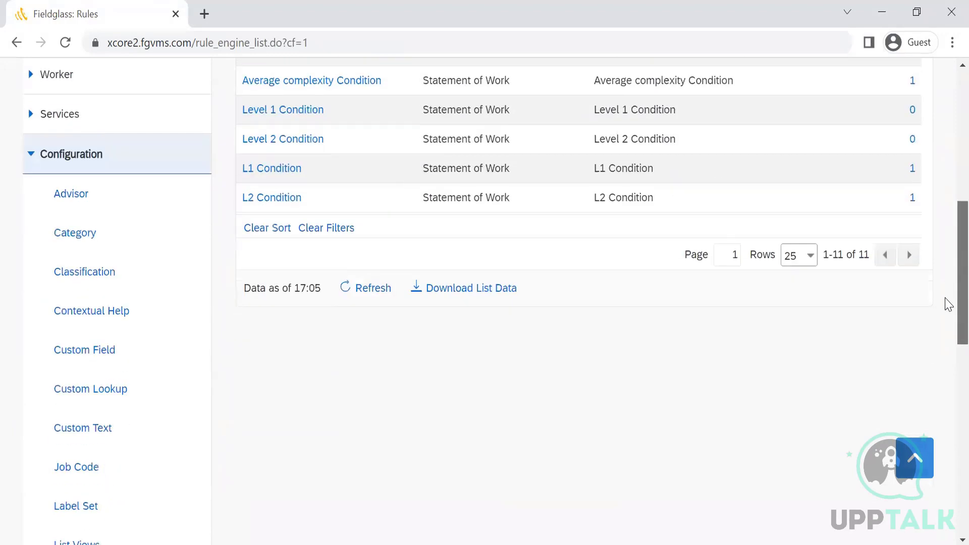
scroll(946, 227, "up", 6)
scroll(949, 157, "up", 3)
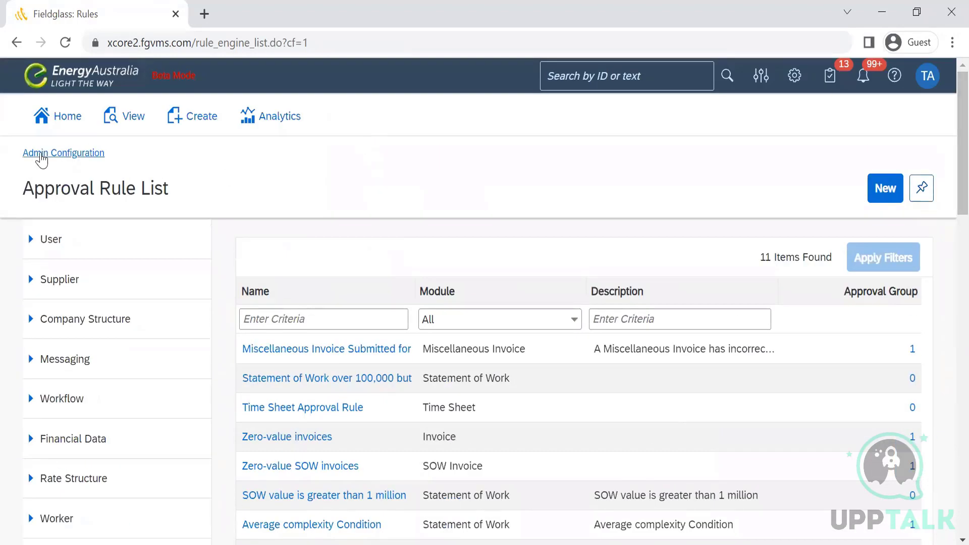
Open the Approval Group list from Admin Configuration and look through the existing approval groups.
left_click(41, 153)
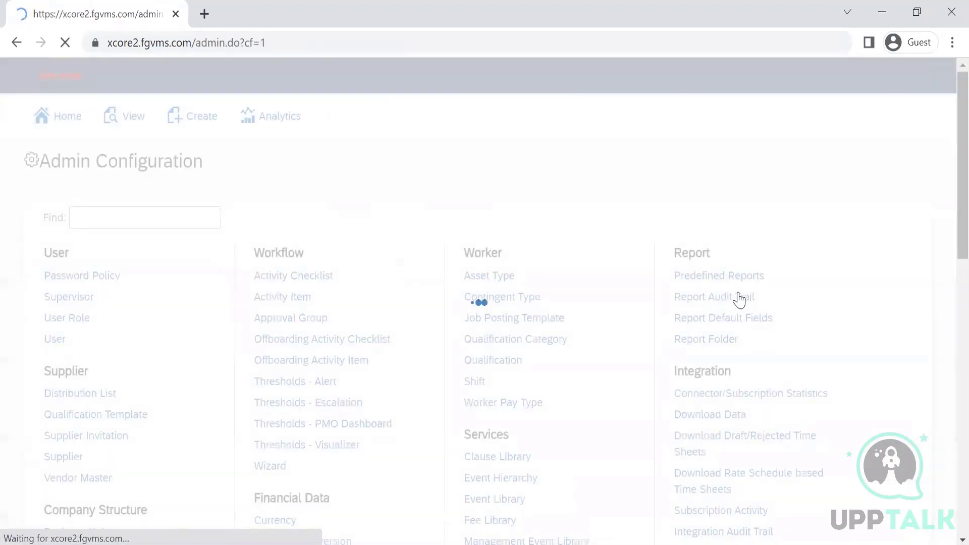
left_click(304, 319)
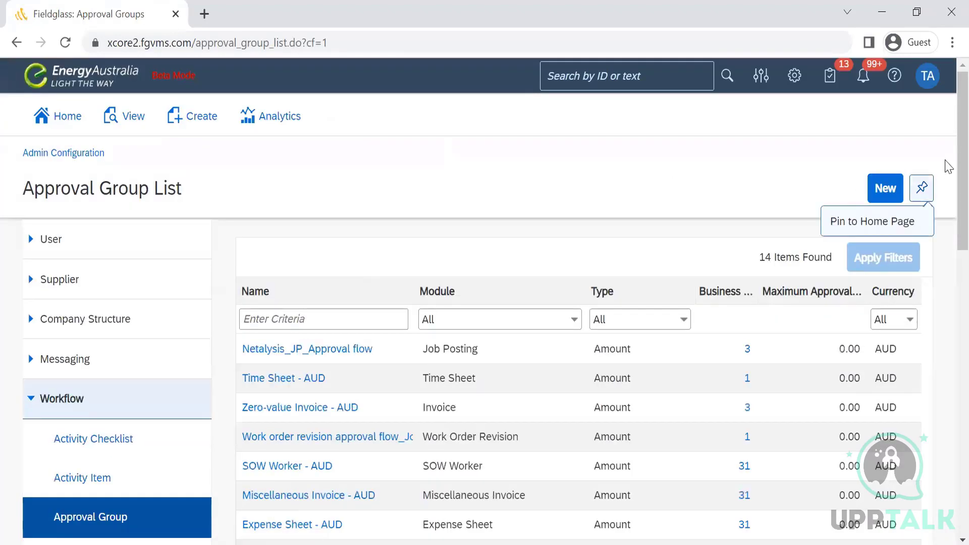
scroll(948, 212, "down", 7)
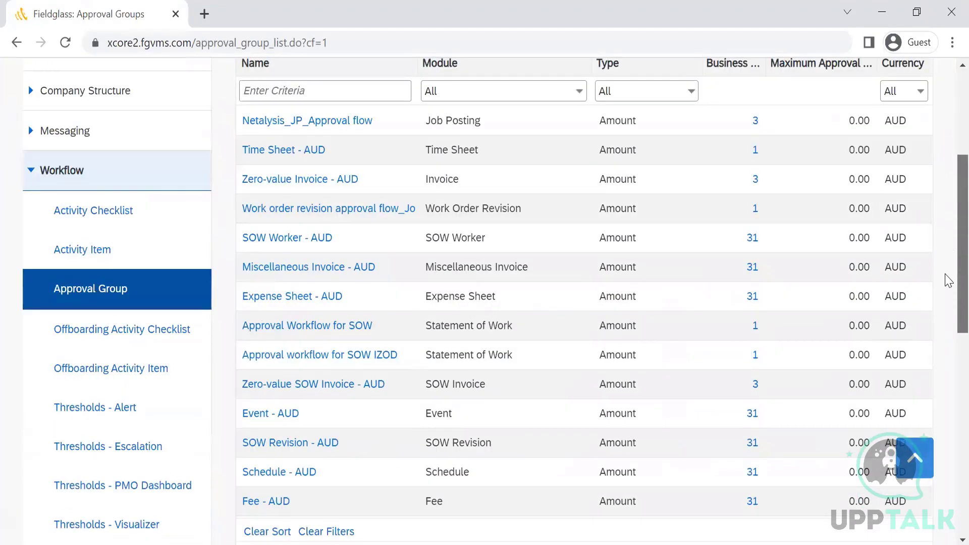
scroll(943, 169, "up", 7)
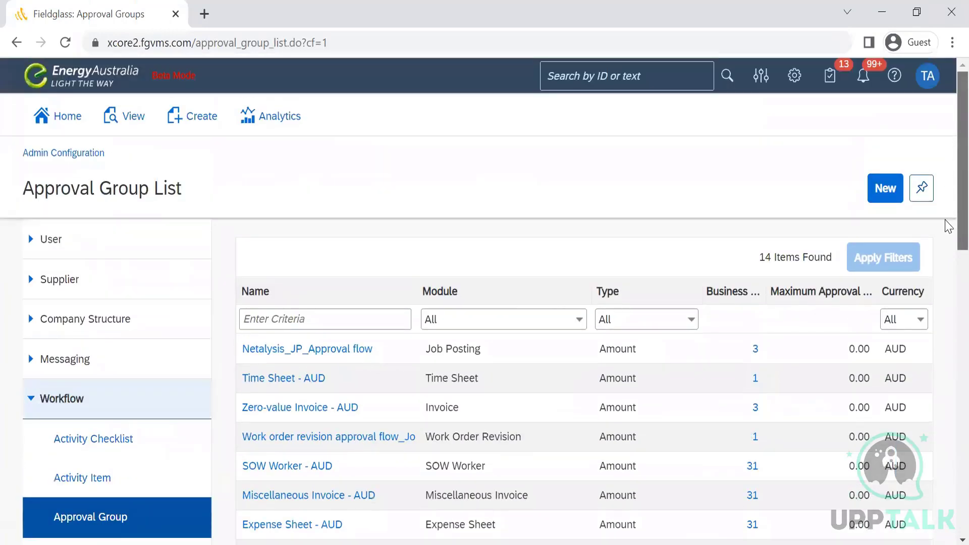
scroll(945, 223, "down", 3)
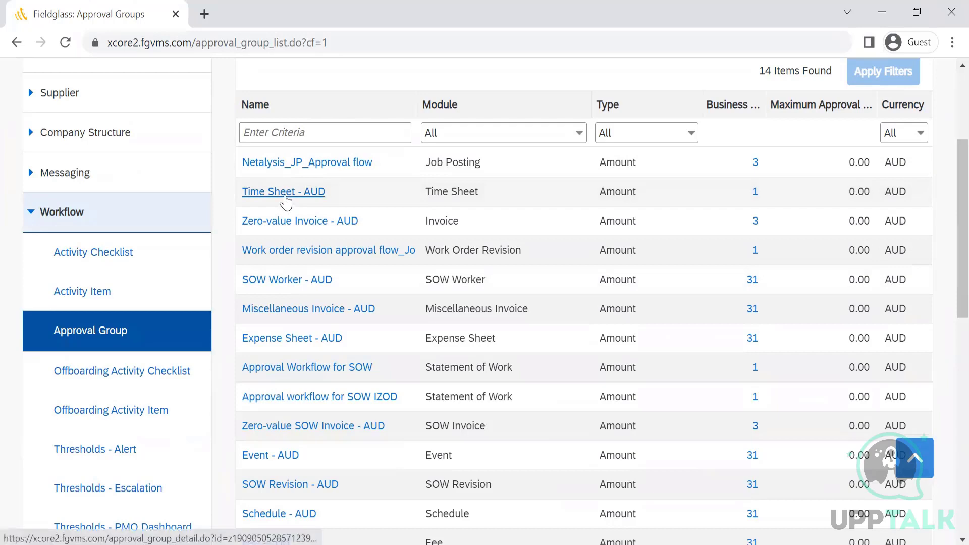
Open the "Time Sheet - AUD" approval group and examine its details and approval levels.
left_click(286, 197)
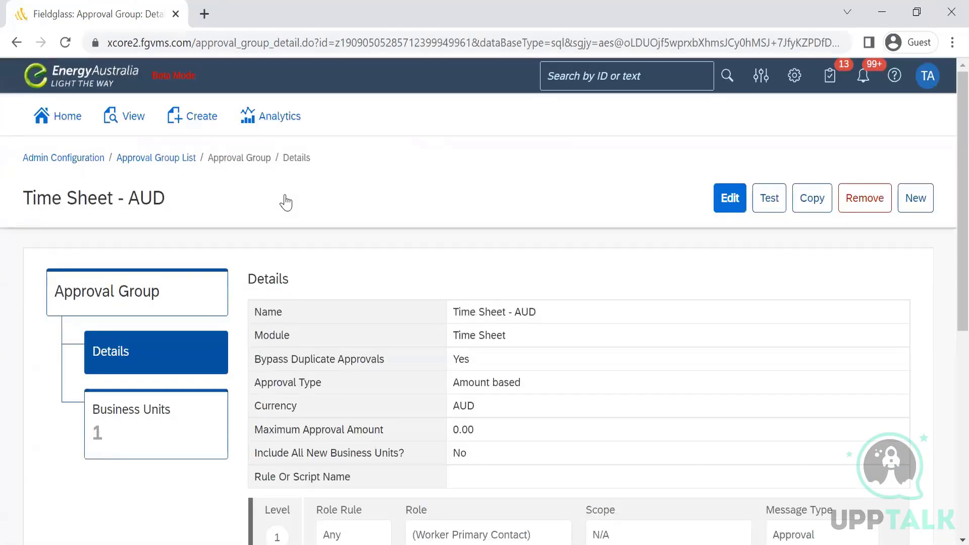
scroll(946, 222, "down", 2)
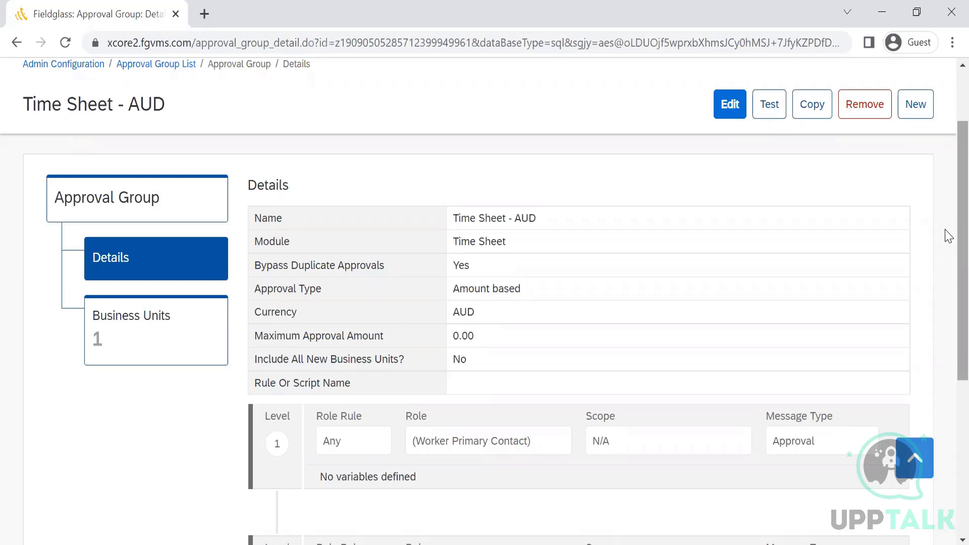
scroll(947, 282, "down", 4)
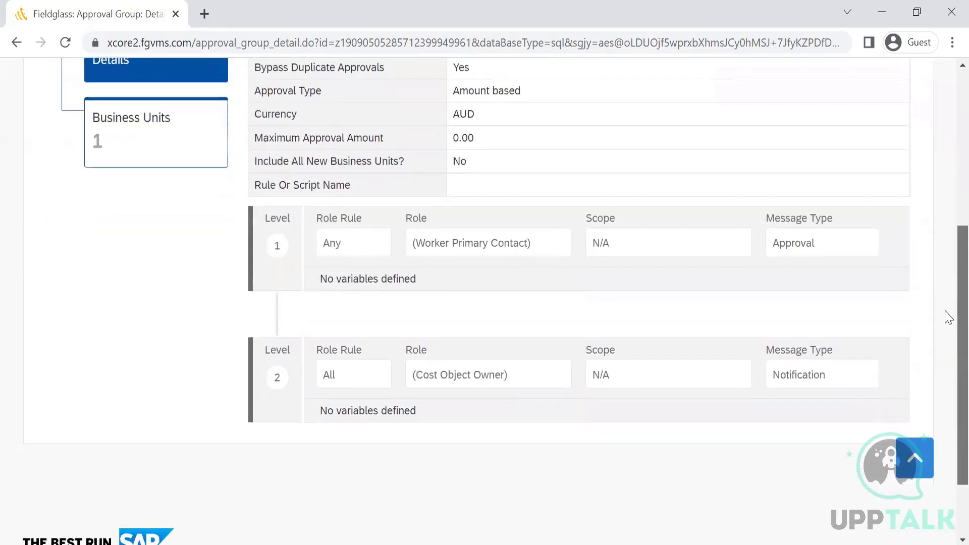
scroll(948, 252, "up", 3)
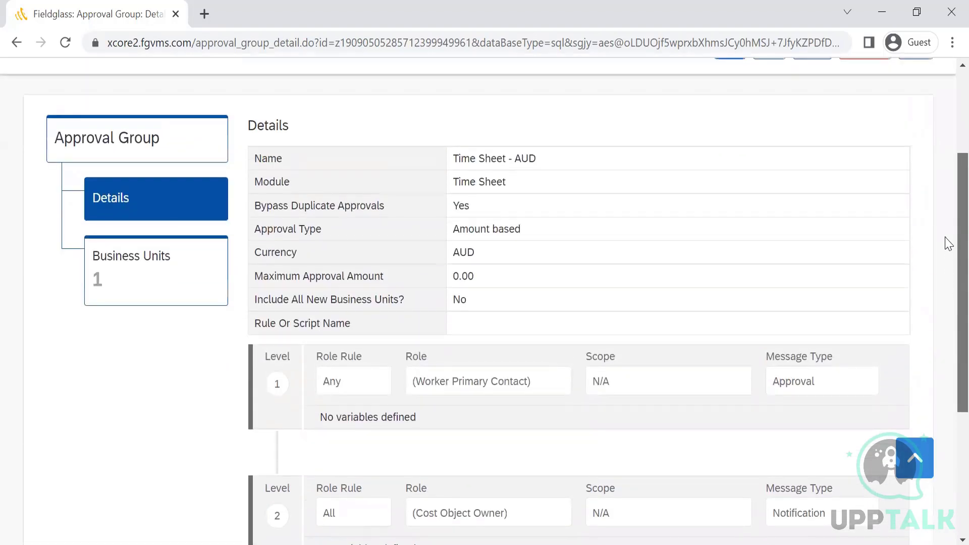
scroll(948, 267, "down", 2)
scroll(947, 230, "up", 5)
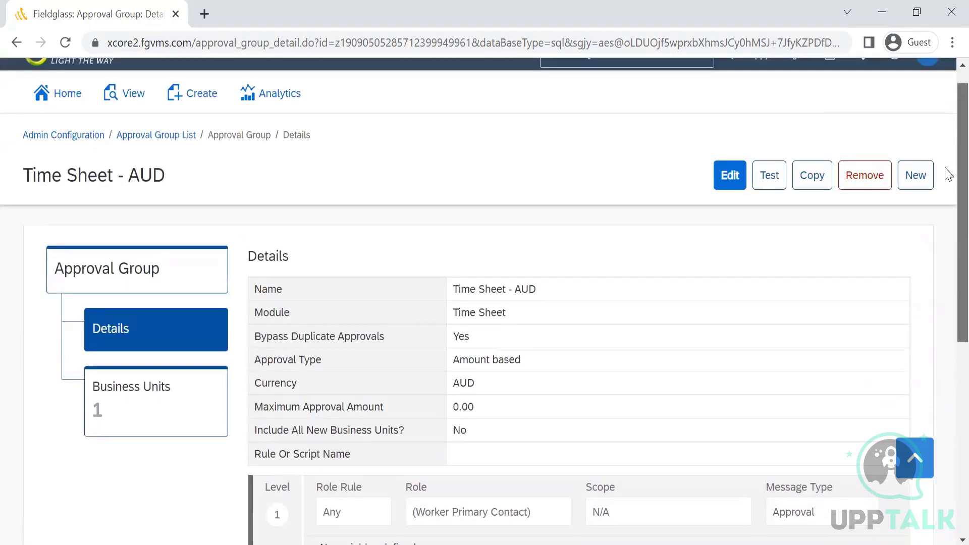
scroll(949, 175, "down", 4)
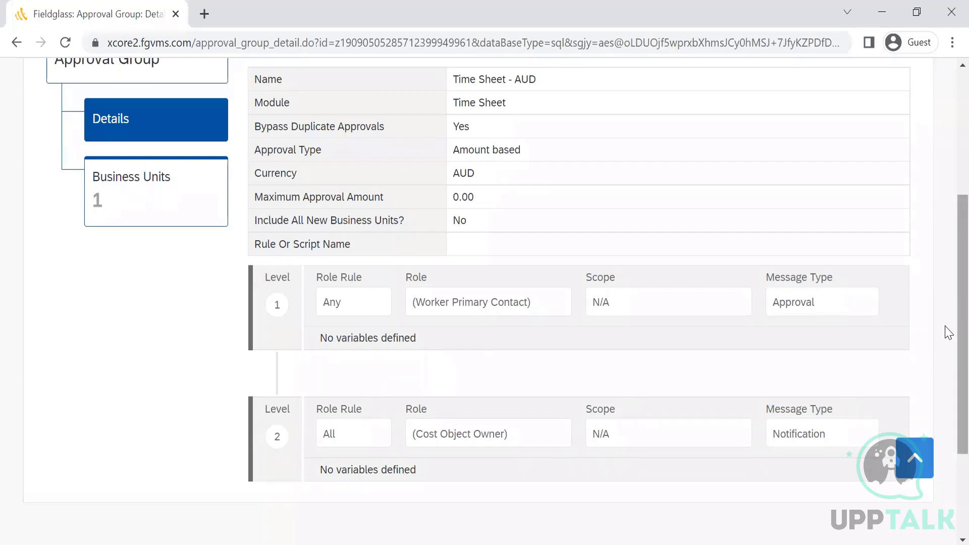
scroll(949, 328, "up", 1)
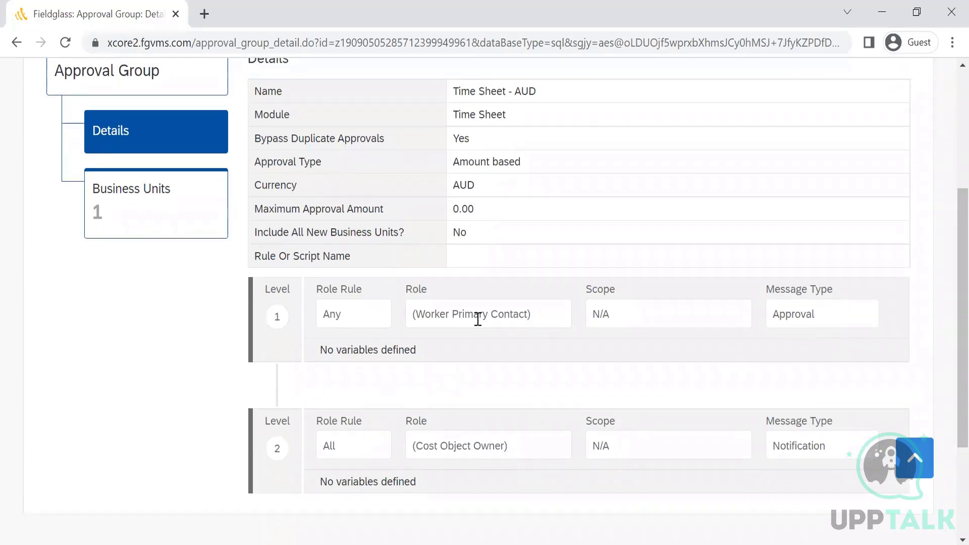
Highlight the Worker Primary Contact role of level 1 and the Cost Object Owner role of level 2.
left_click_drag(535, 314, 408, 302)
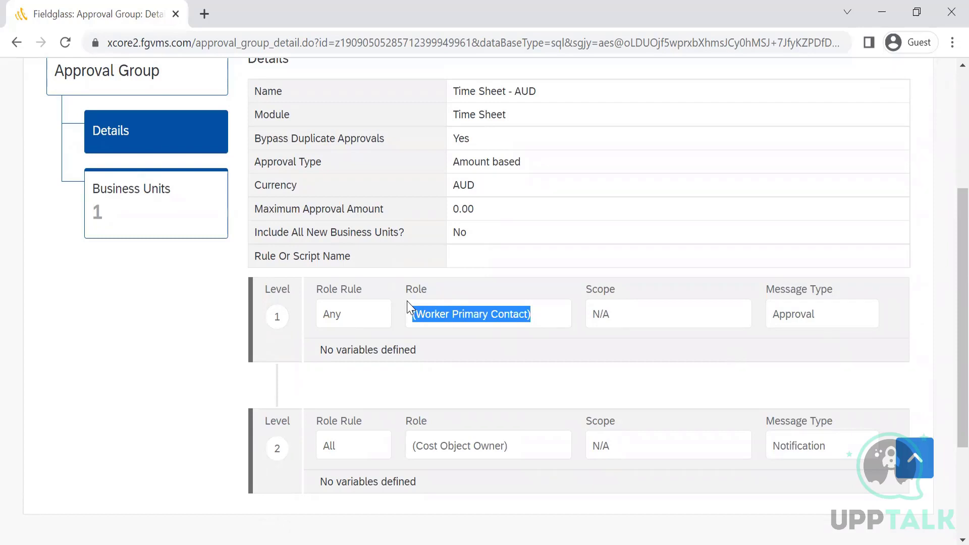
left_click(528, 451)
left_click_drag(528, 450, 414, 447)
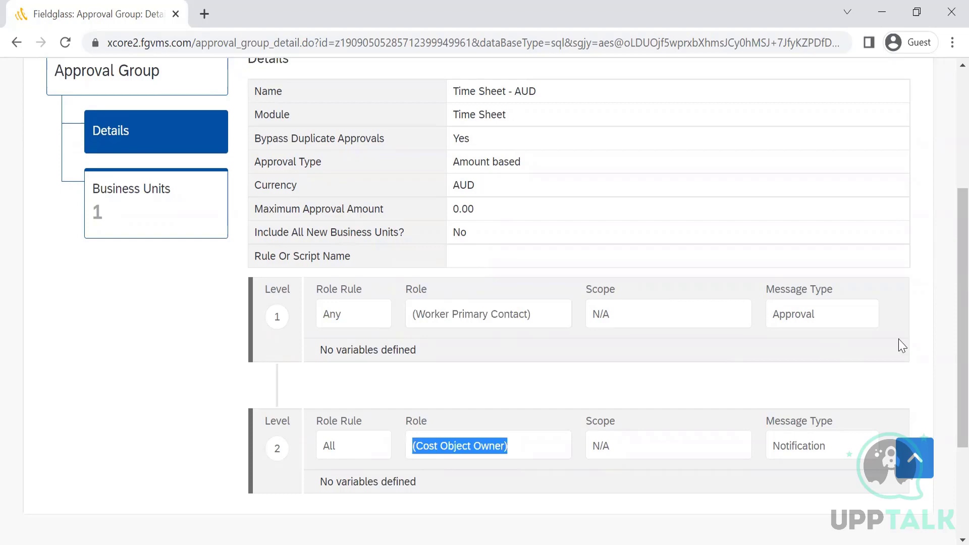
scroll(950, 349, "down", 3)
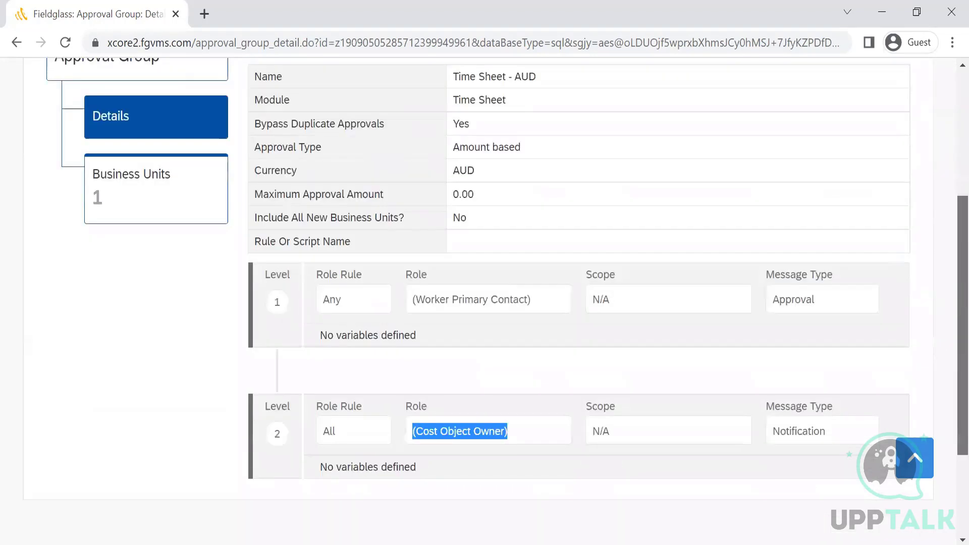
scroll(949, 359, "up", 4)
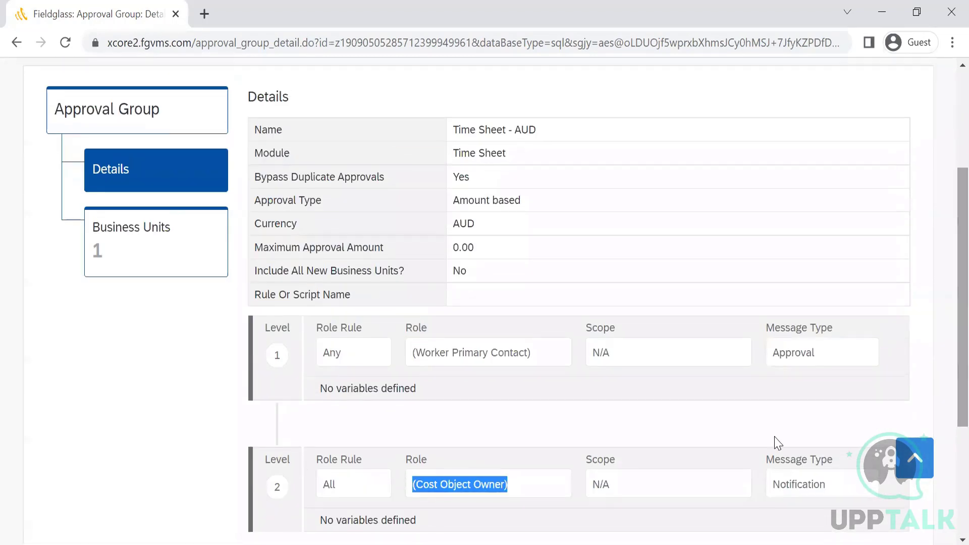
Highlight the complete level 1 row and the complete level 2 row, from role rule to message type.
left_click(741, 349)
left_click_drag(741, 349, 309, 363)
scroll(949, 279, "down", 3)
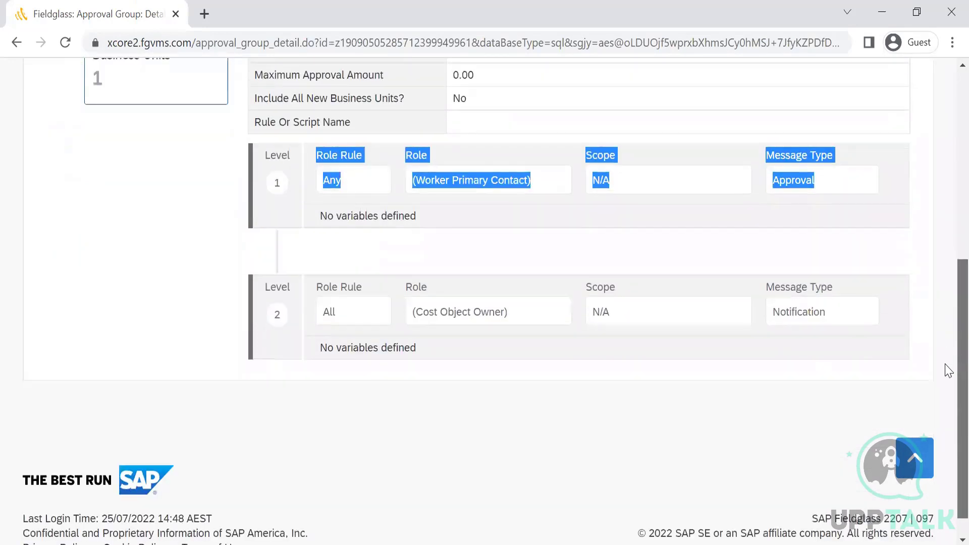
left_click_drag(847, 316, 305, 310)
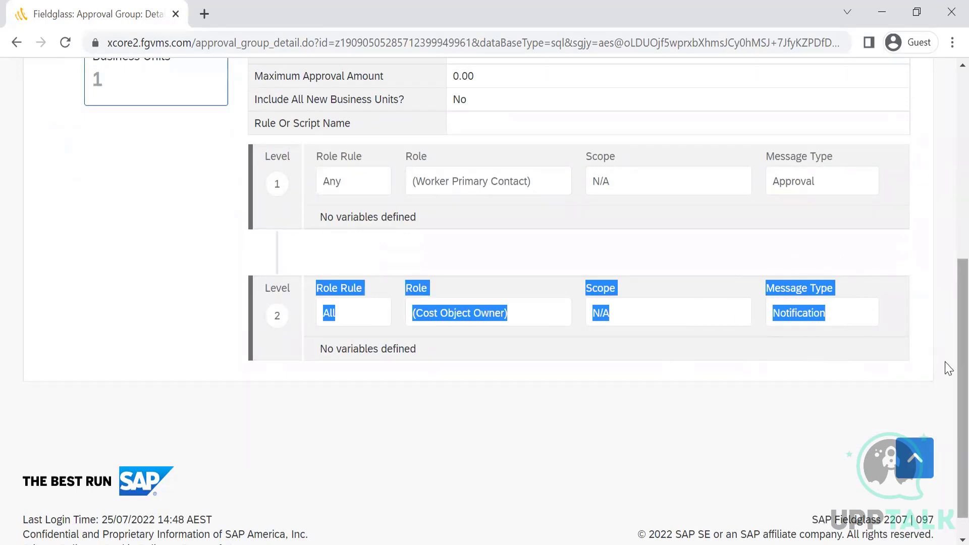
scroll(949, 373, "up", 2)
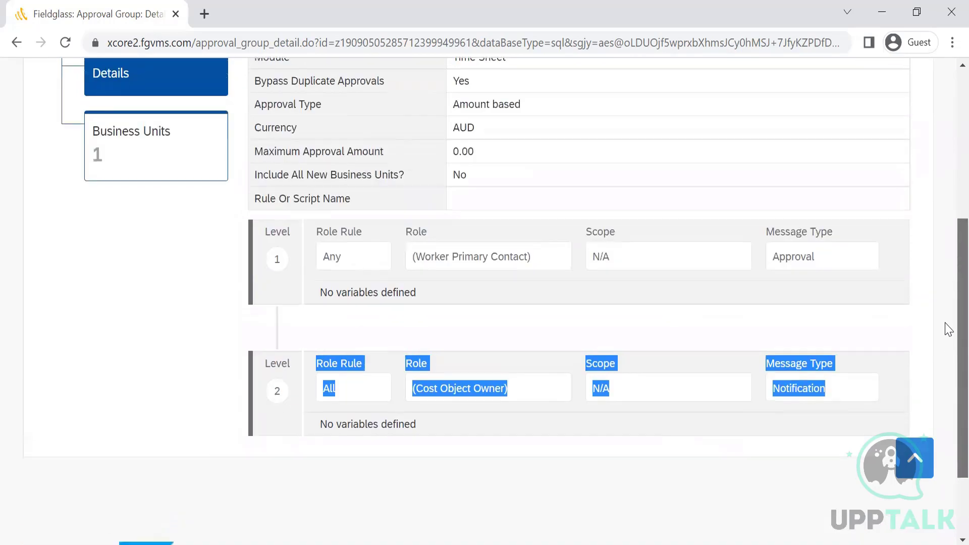
Check the message types of both approval levels and return to the Approval Group List.
left_click(787, 259)
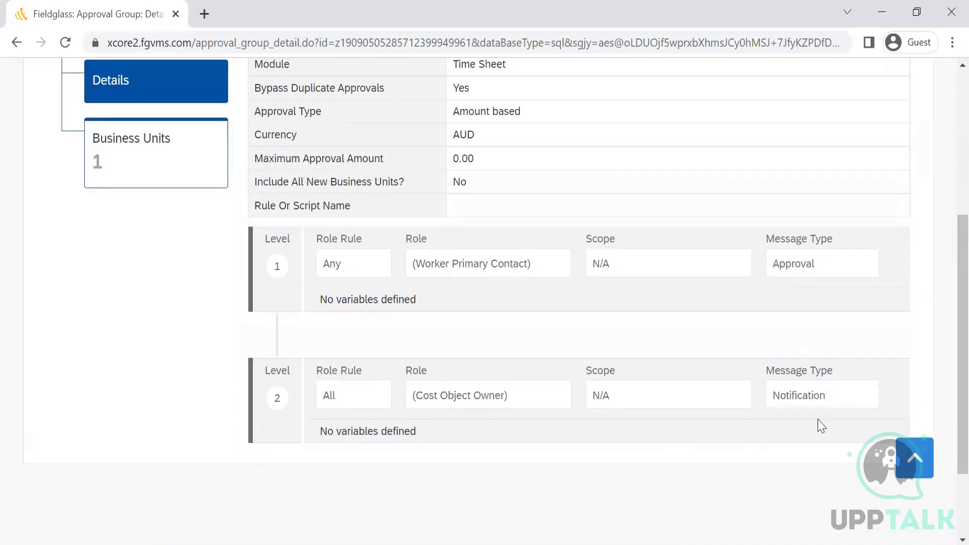
double_click(795, 396)
scroll(948, 153, "up", 2)
scroll(949, 153, "up", 4)
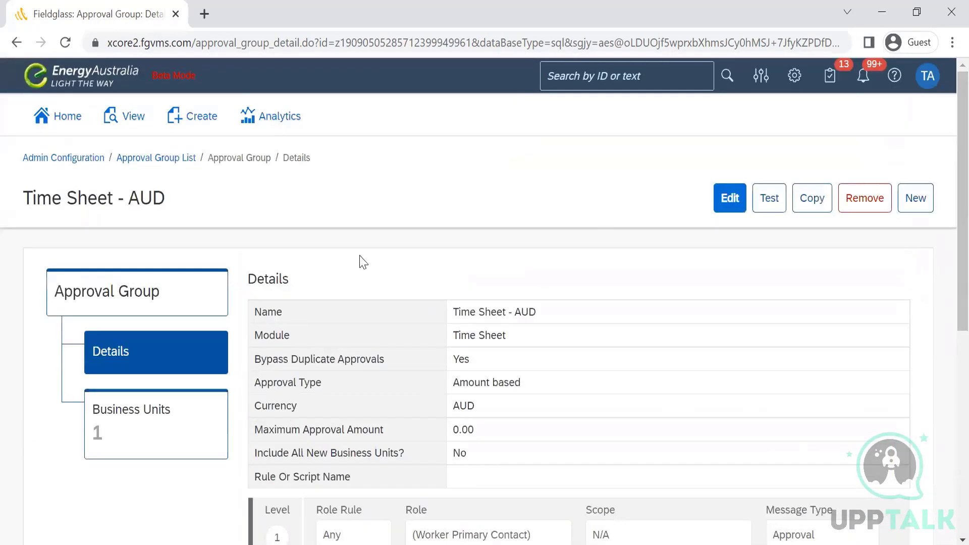
left_click(146, 160)
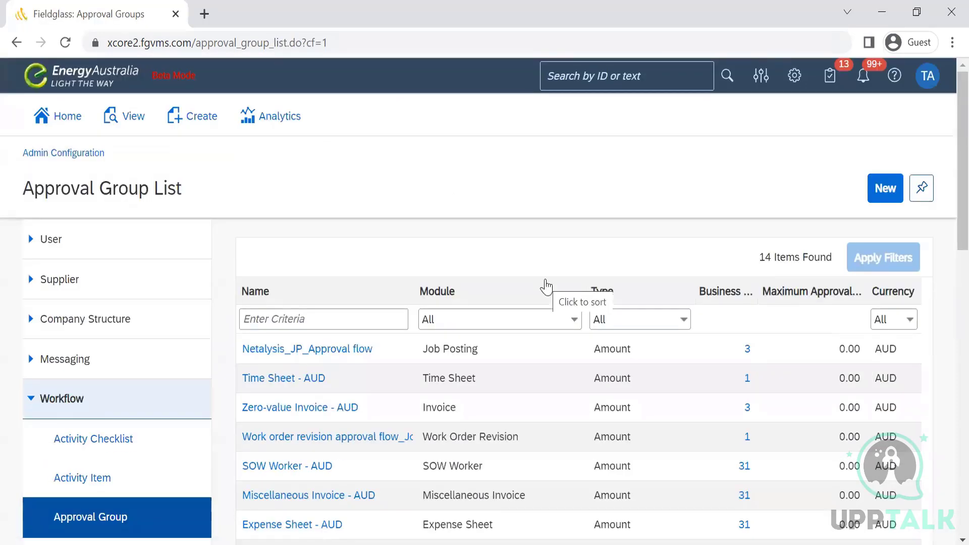
Look through the Approval Group List, review the "Time Sheet - AUD" group's details and levels, and return to the list.
scroll(947, 227, "down", 6)
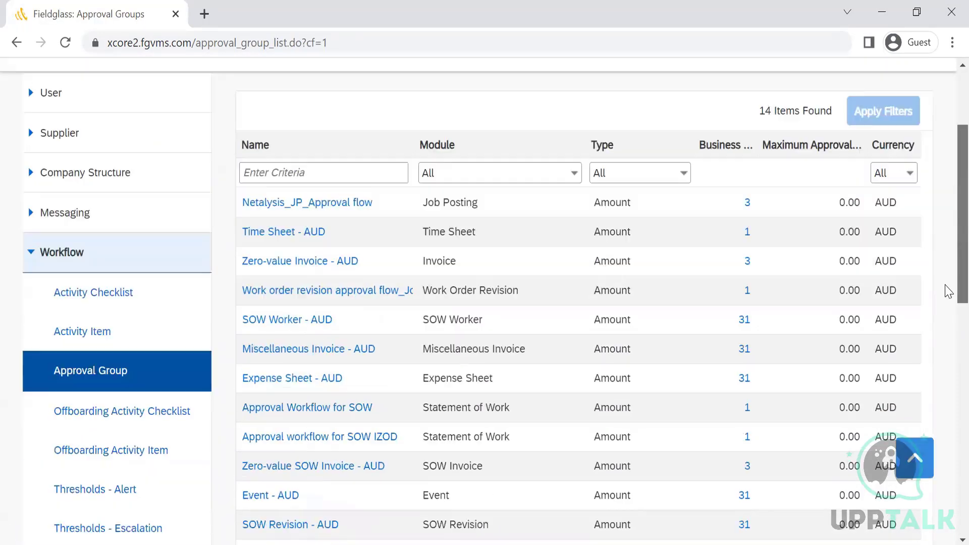
scroll(945, 182, "up", 6)
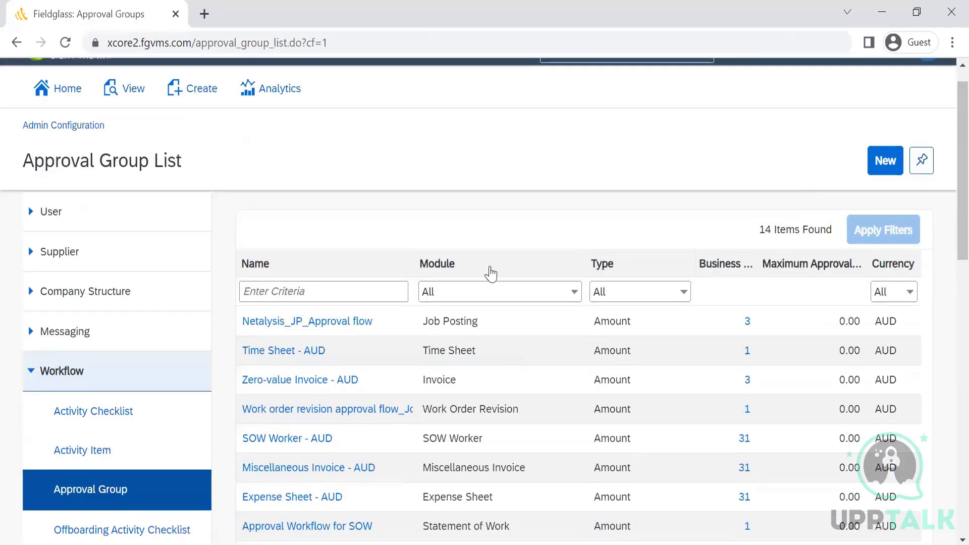
left_click(268, 354)
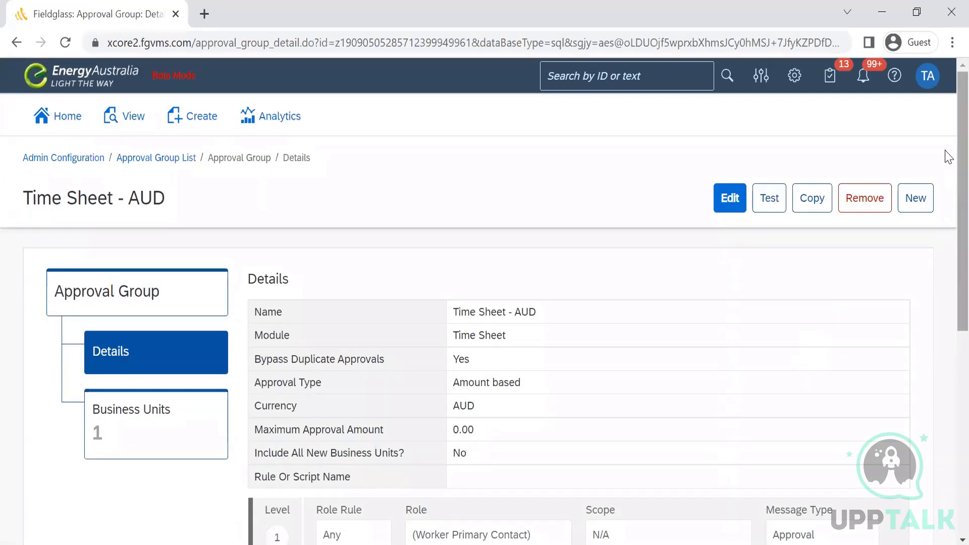
scroll(948, 230, "down", 4)
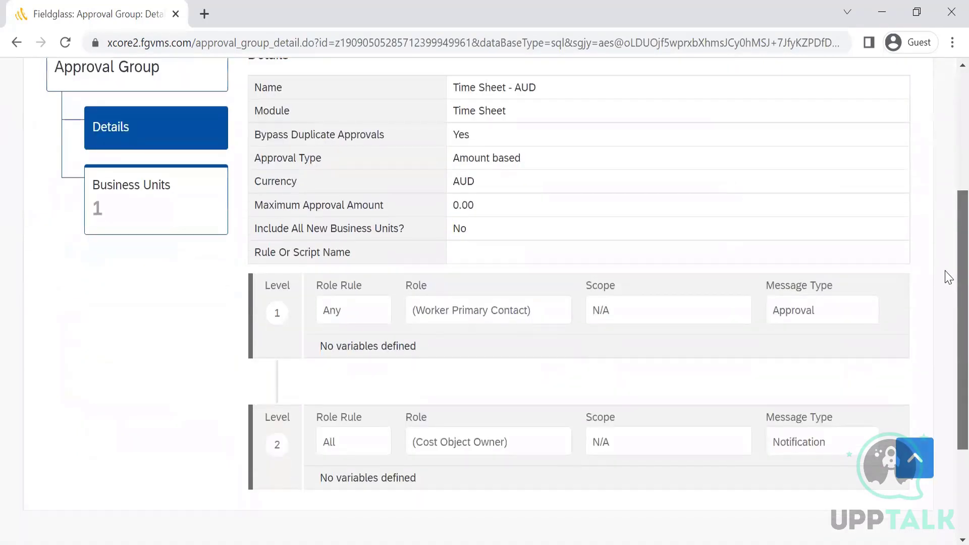
scroll(949, 276, "up", 4)
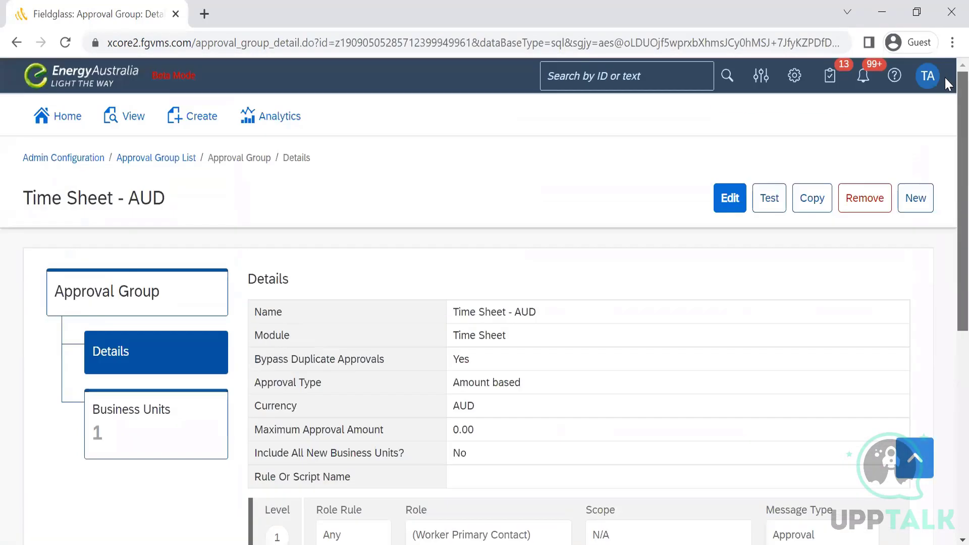
left_click(158, 158)
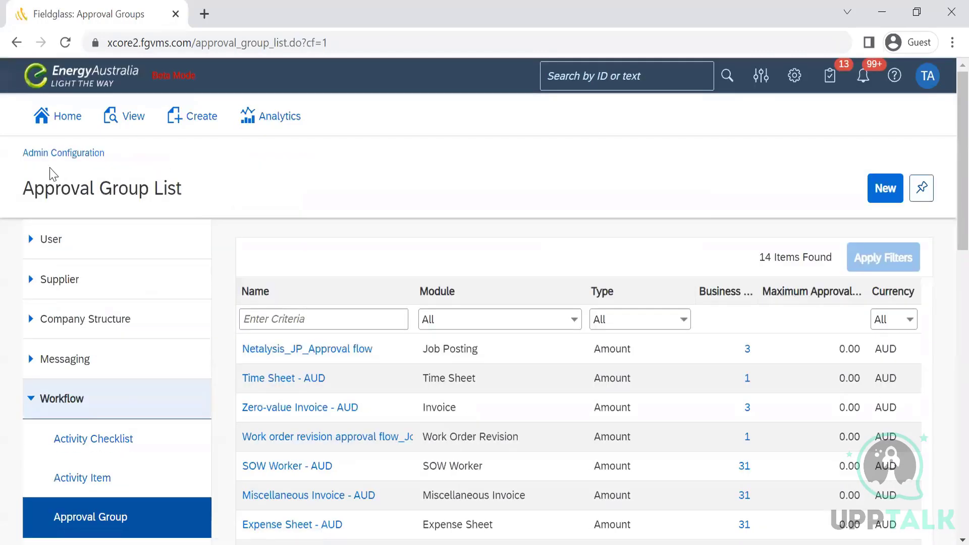
Open the Time Sheet Approval Rule from the Approval Rules in Admin Configuration and view its filters.
left_click(48, 154)
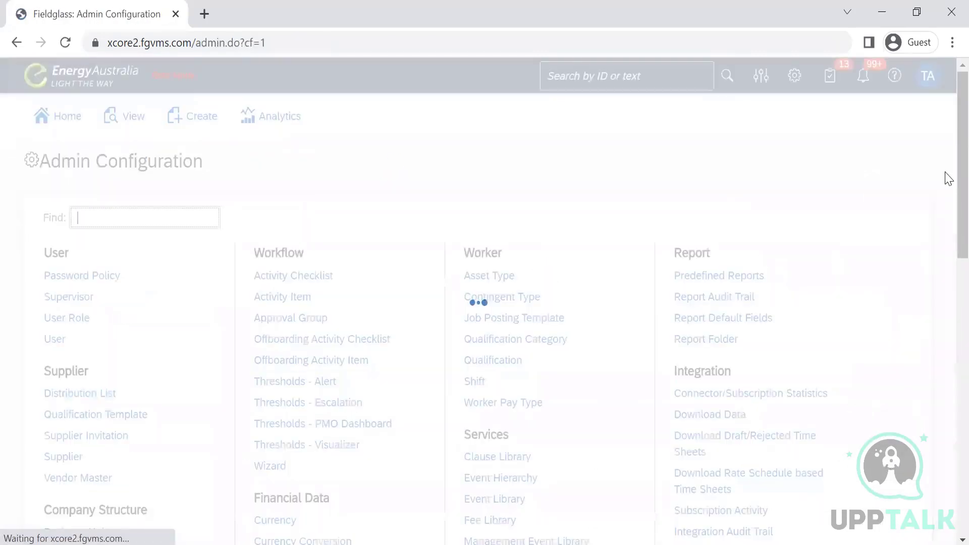
scroll(947, 301, "down", 4)
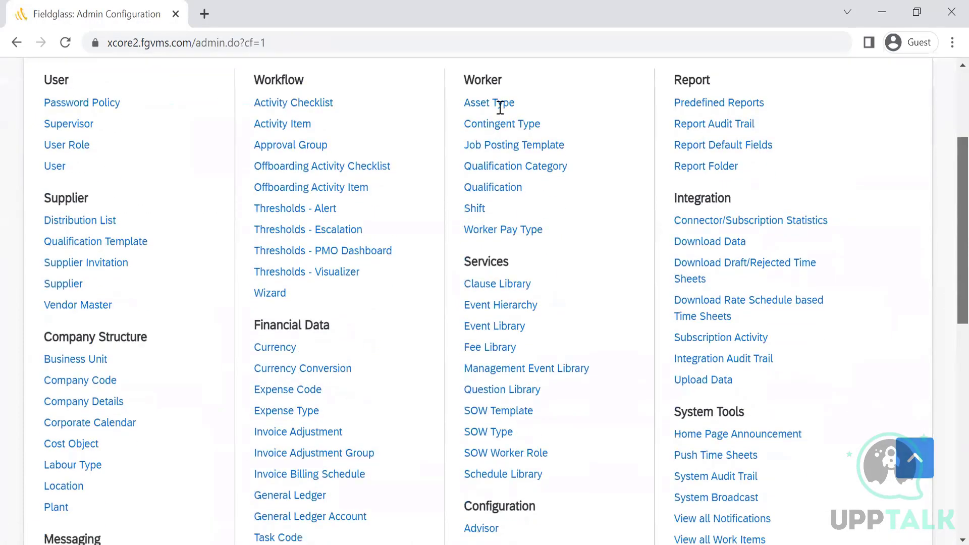
scroll(513, 461, "down", 3)
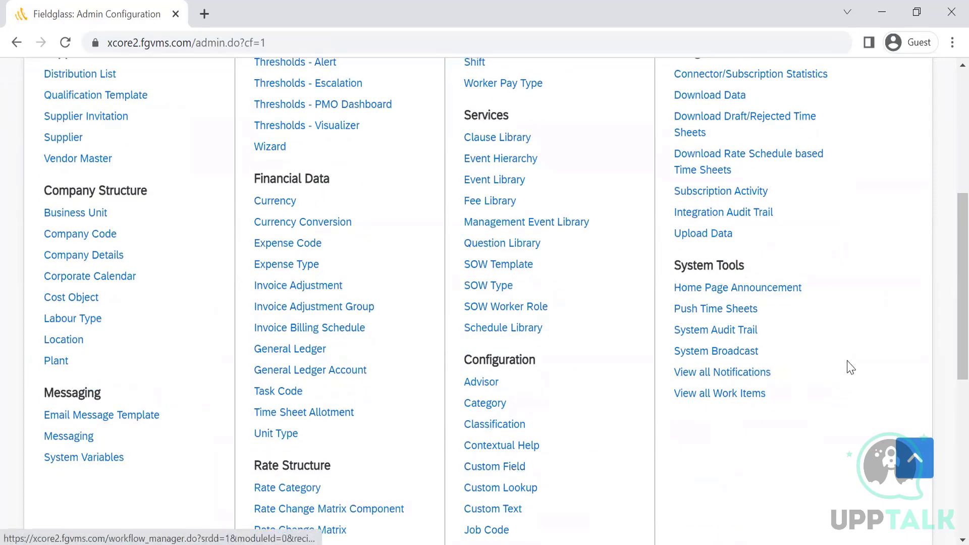
scroll(952, 301, "down", 6)
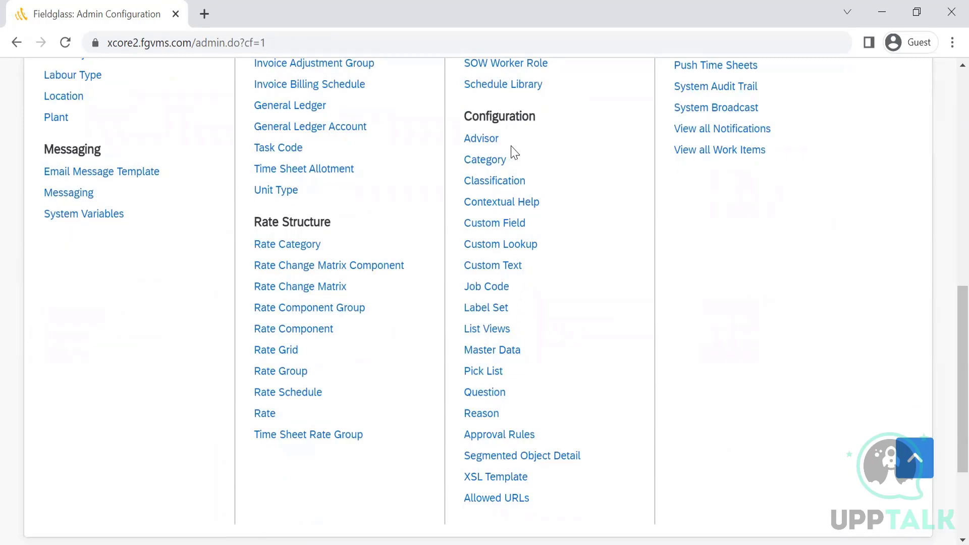
left_click(487, 437)
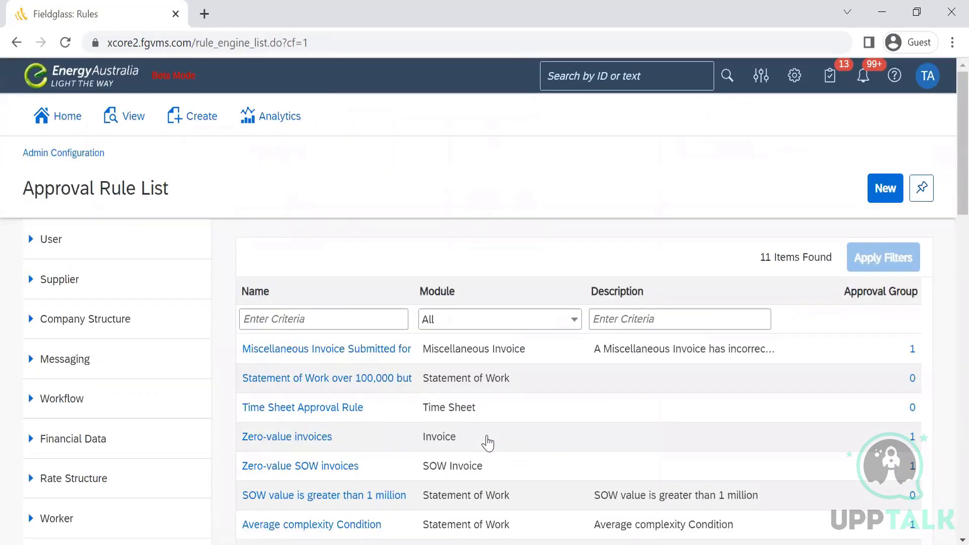
left_click(331, 415)
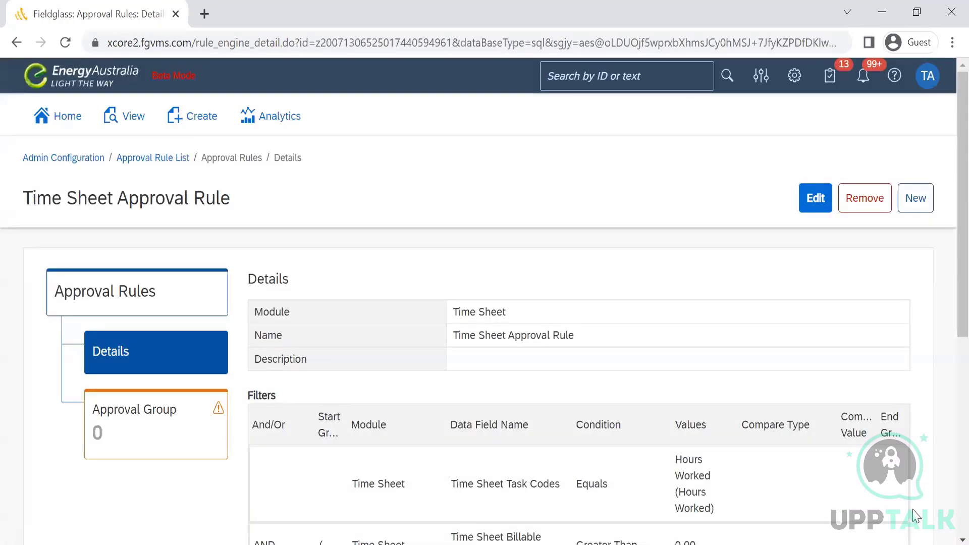
scroll(946, 540, "down", 1)
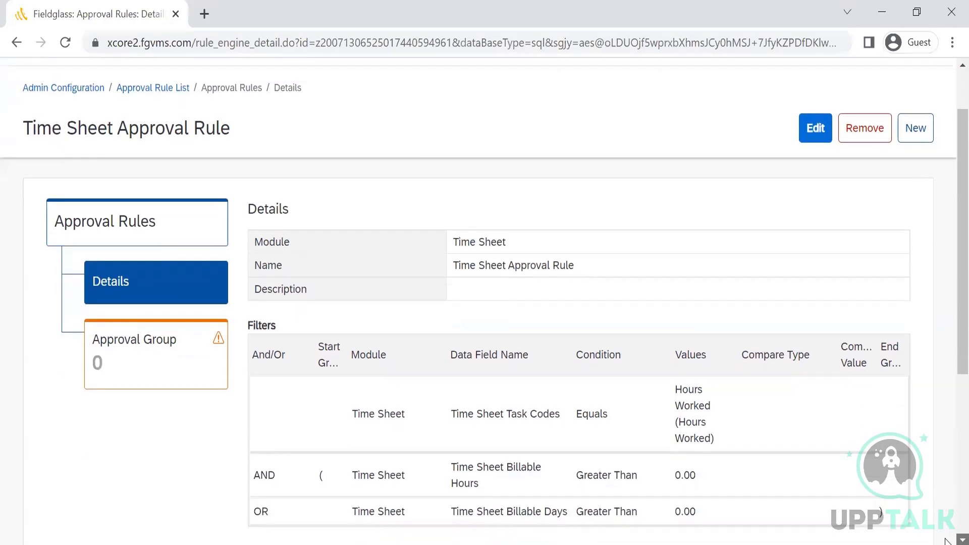
scroll(945, 540, "down", 1)
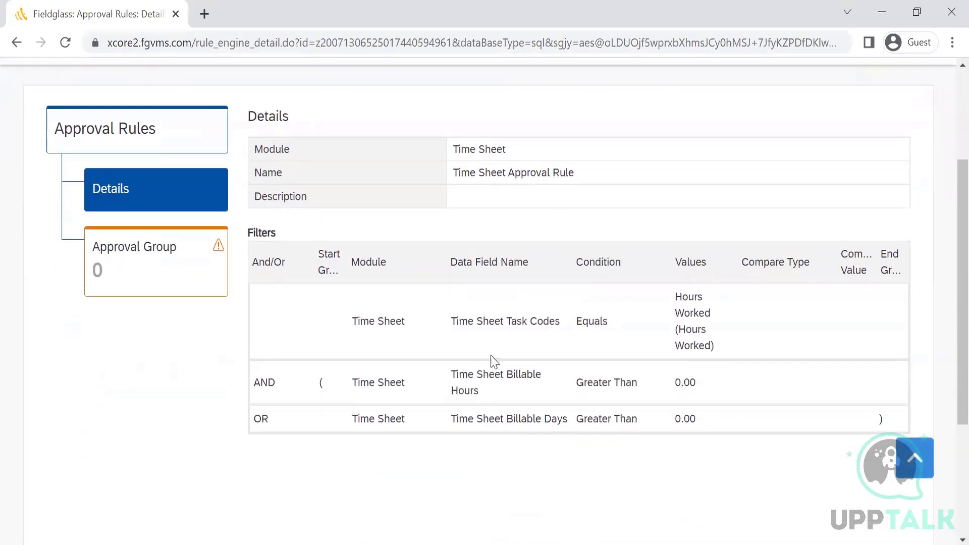
Highlight the task code filter's Hours value and the comparison values of the Billable Hours and Billable Days filters.
double_click(499, 323)
left_click(617, 318)
double_click(692, 302)
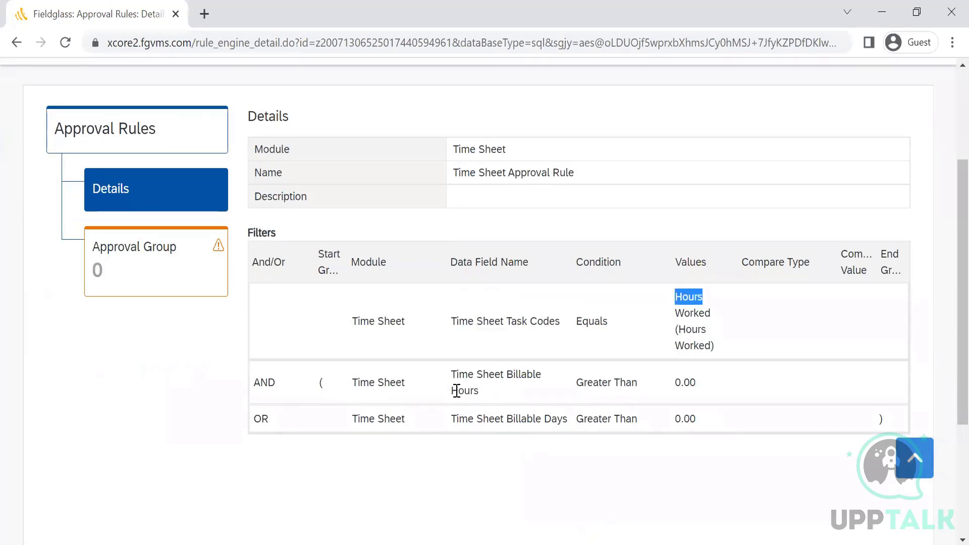
double_click(691, 386)
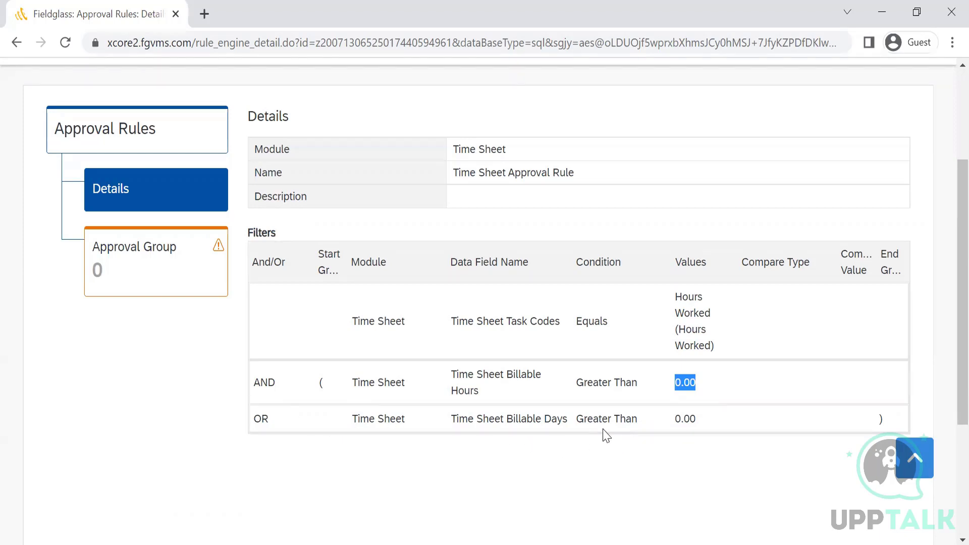
double_click(688, 419)
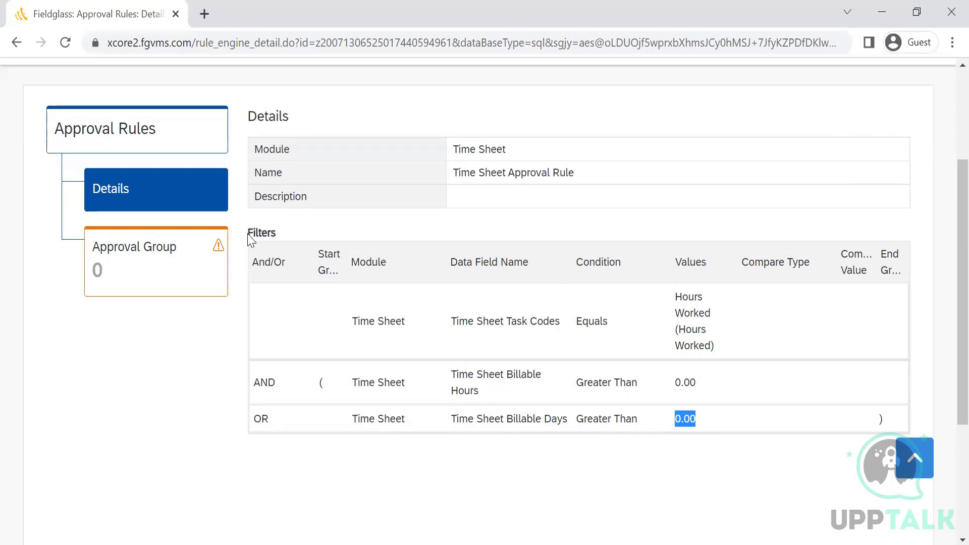
Check which approval groups are linked to the Time Sheet Approval Rule and go back to the Approval Group List.
left_click(180, 260)
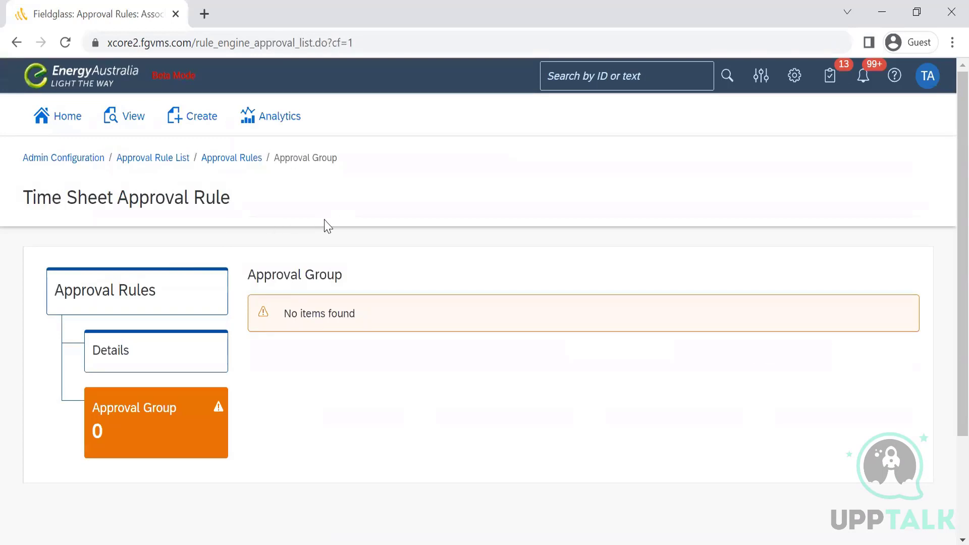
left_click(160, 162)
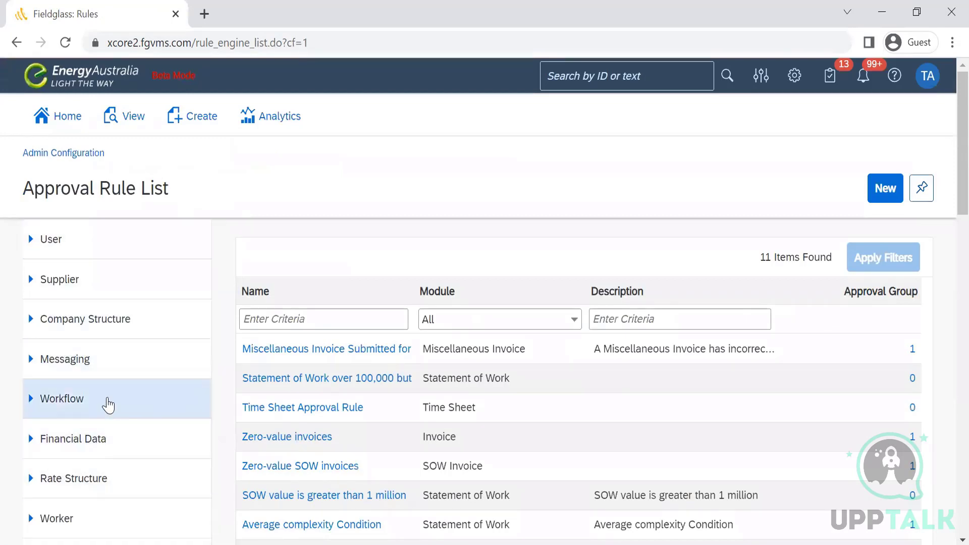
left_click(107, 404)
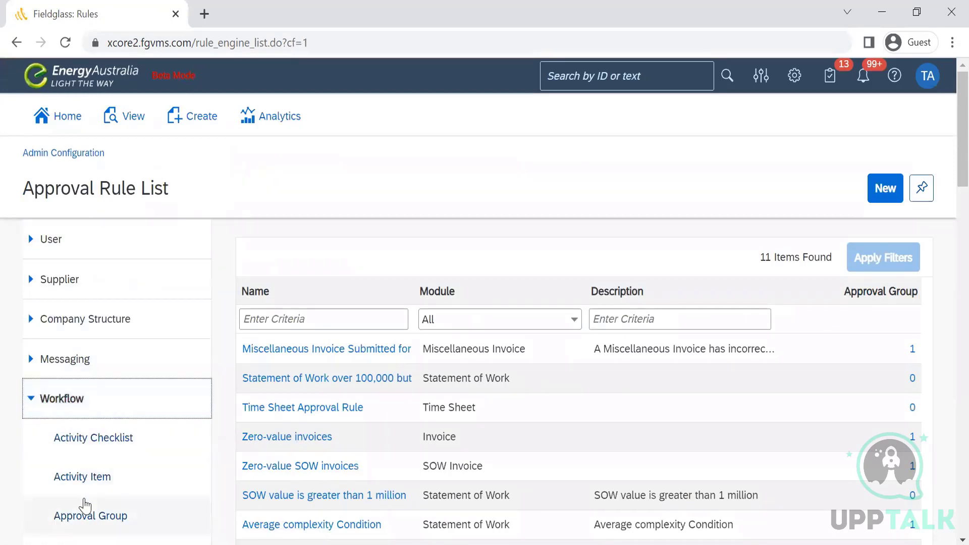
left_click(83, 520)
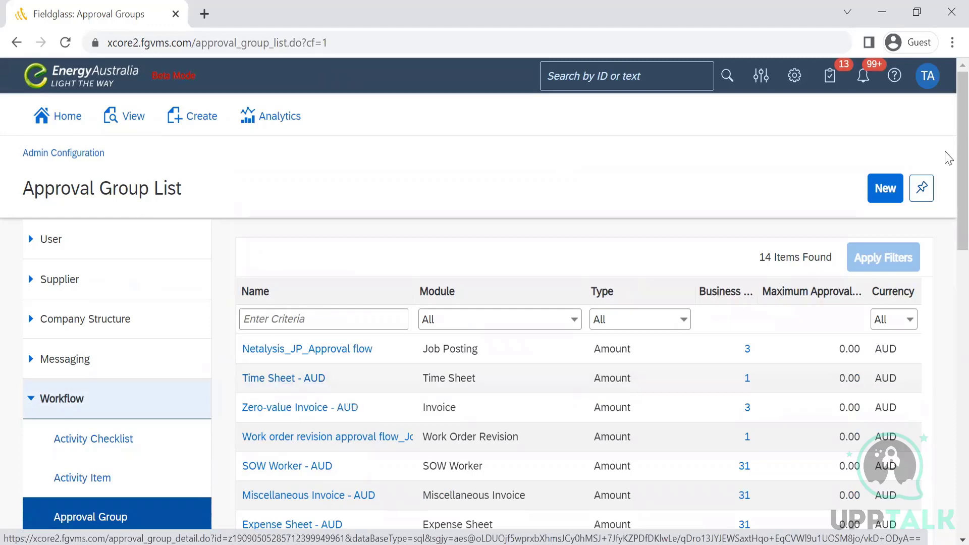
Create a new approval group for the Time Sheet module and name it "Time sheet_AUD".
left_click(876, 195)
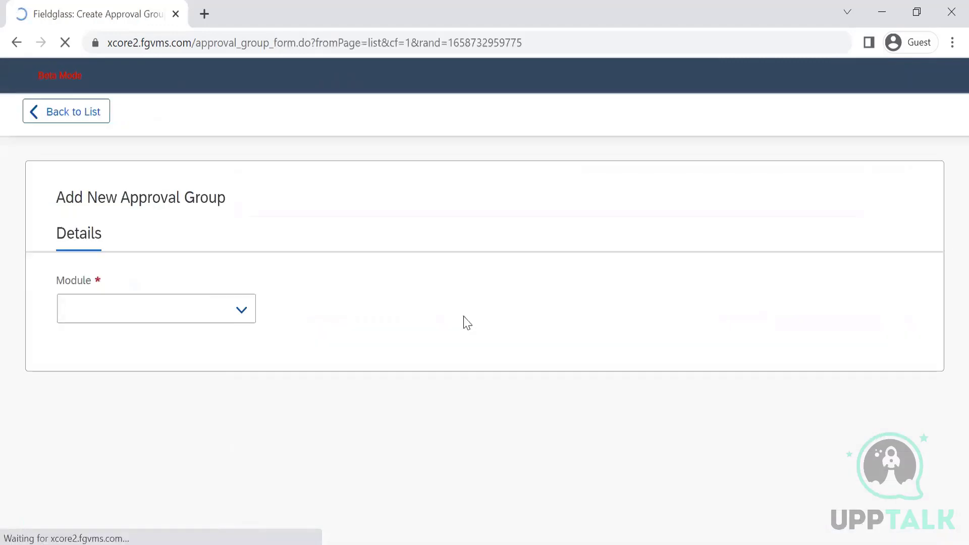
left_click(238, 322)
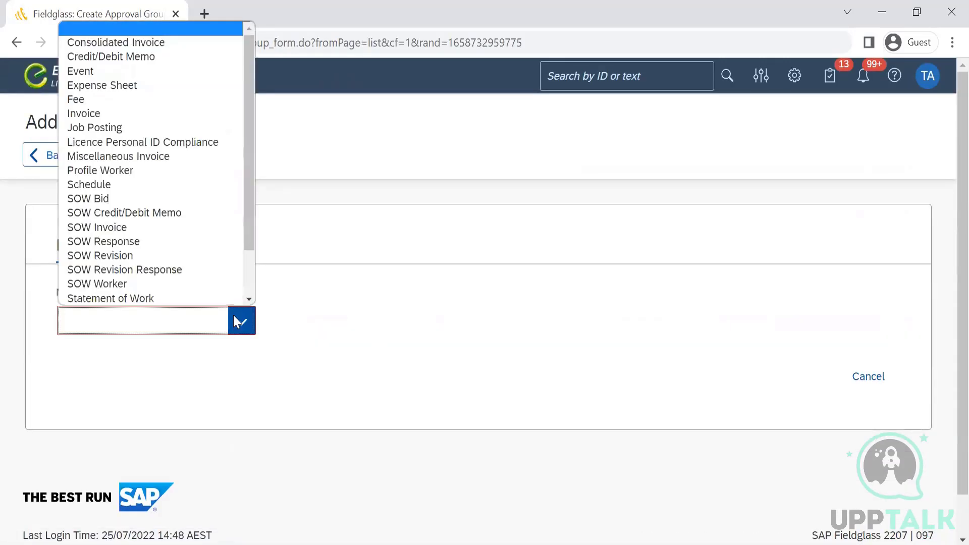
key("t")
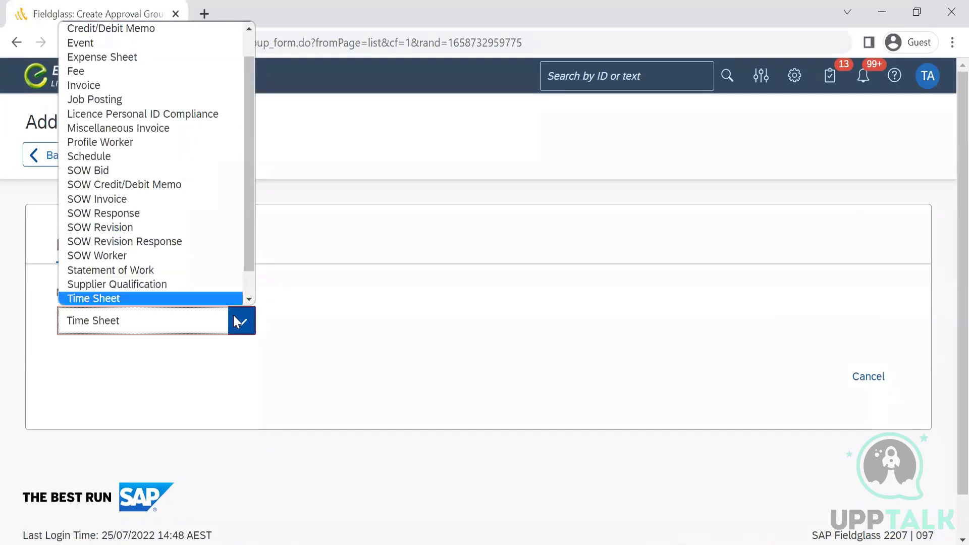
left_click(236, 321)
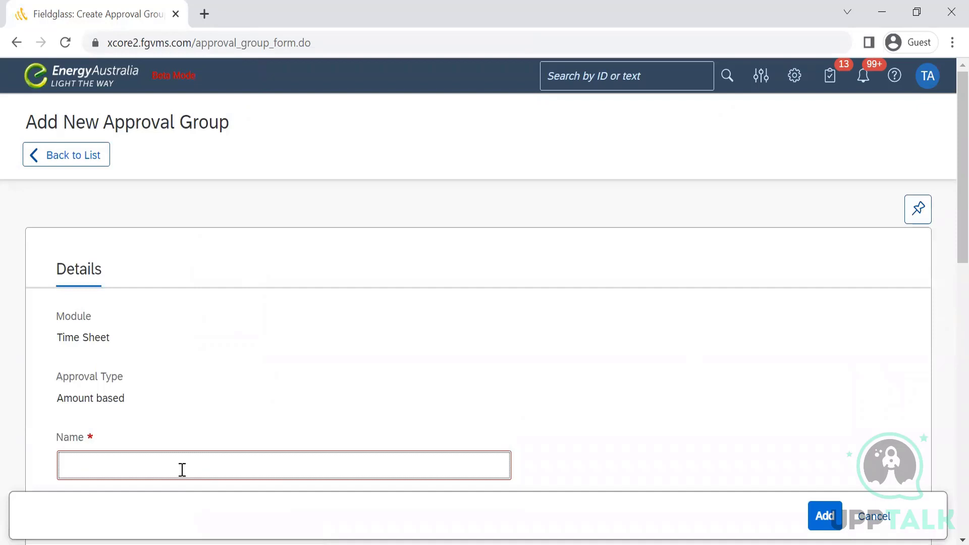
type("Time sheet_AUD")
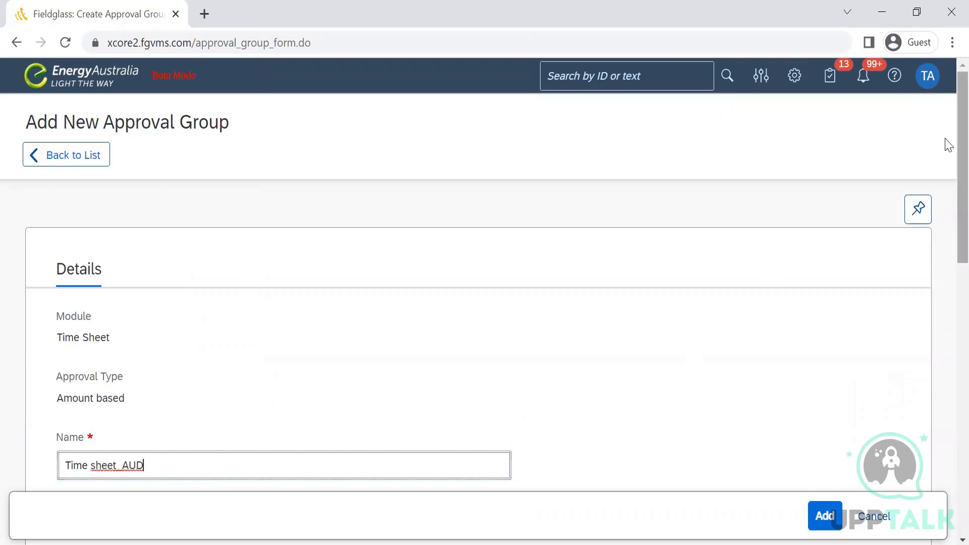
Leave the maximum approval amount empty and assign the Time Sheet Approval Rule to the new group.
scroll(946, 240, "down", 7)
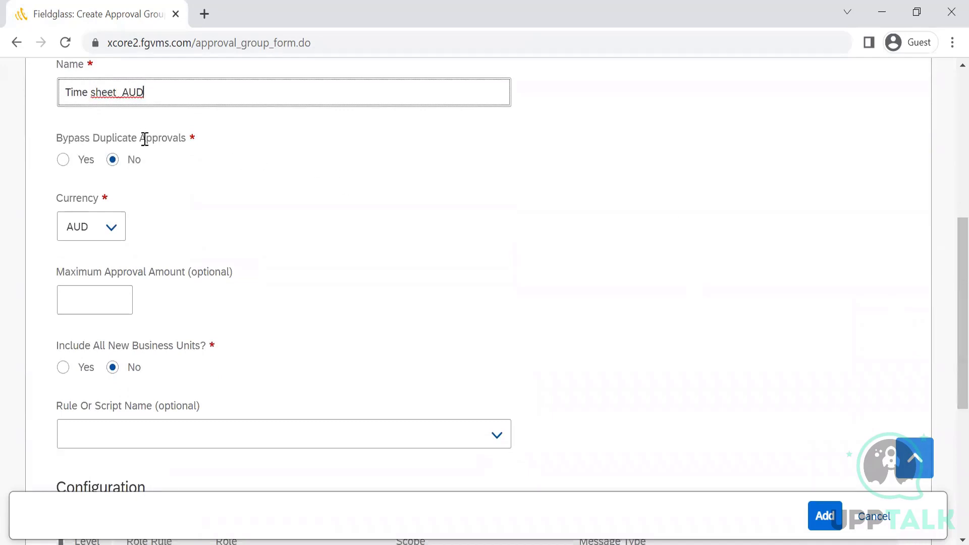
left_click(96, 298)
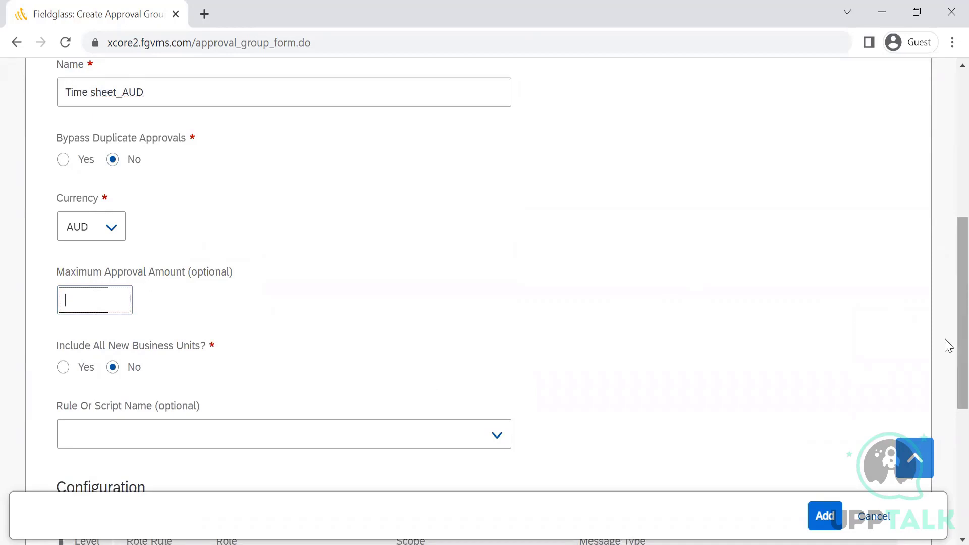
scroll(947, 363, "down", 1)
scroll(948, 380, "down", 3)
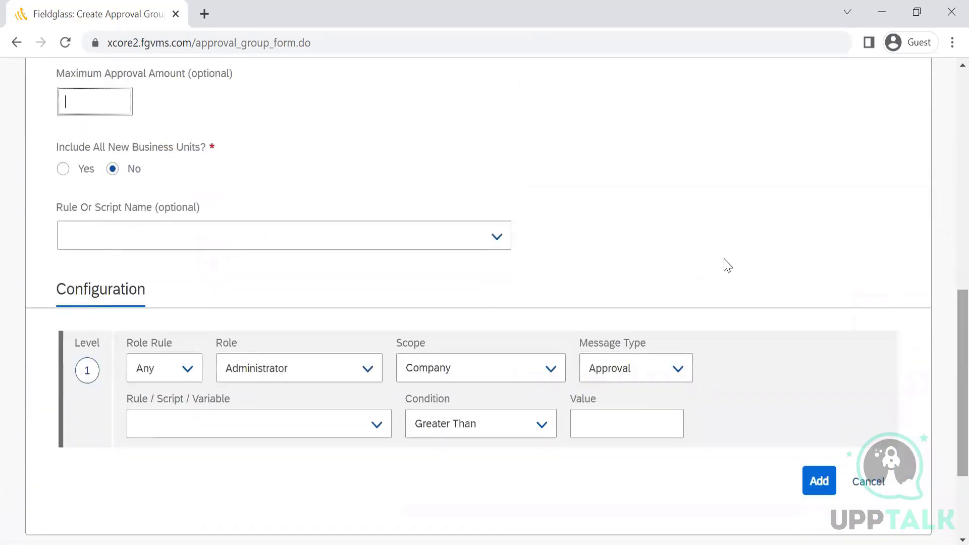
left_click(493, 257)
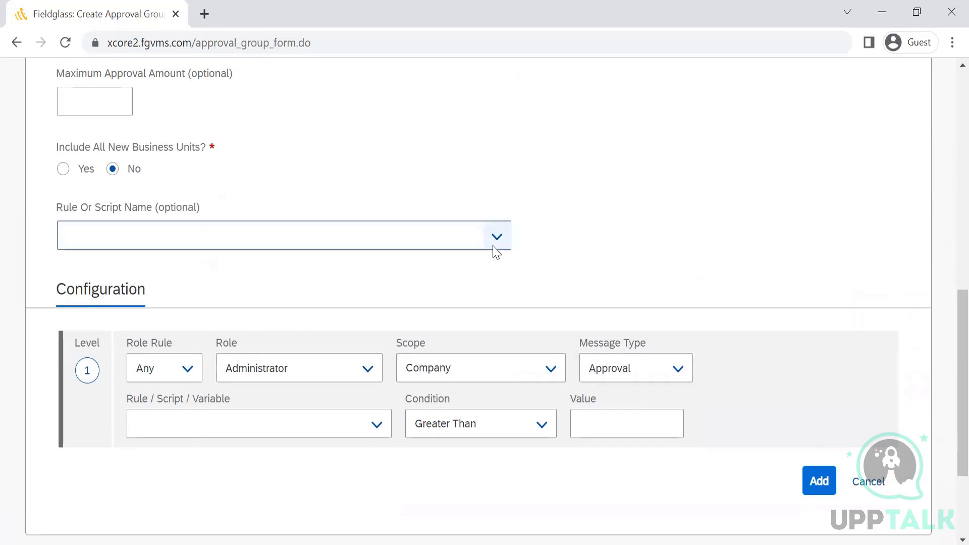
left_click(499, 239)
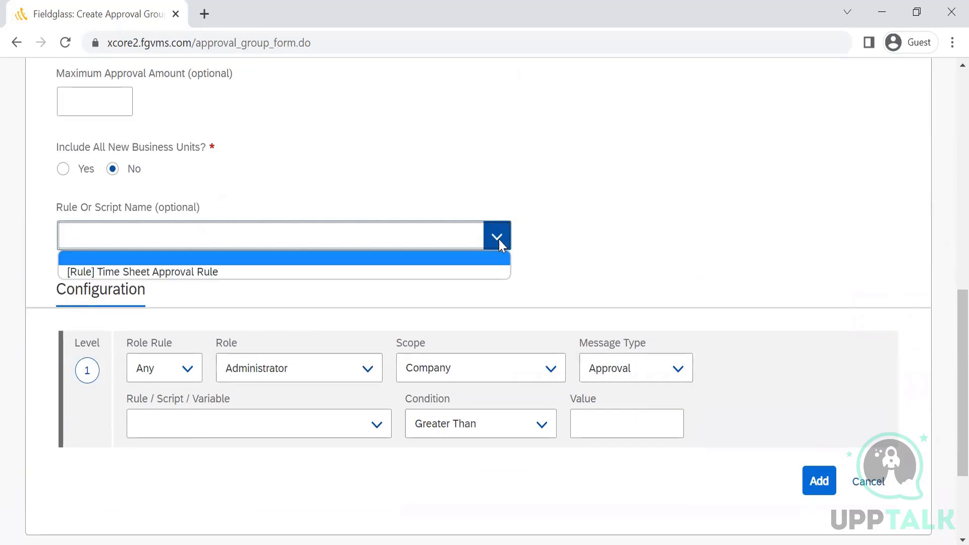
left_click(478, 276)
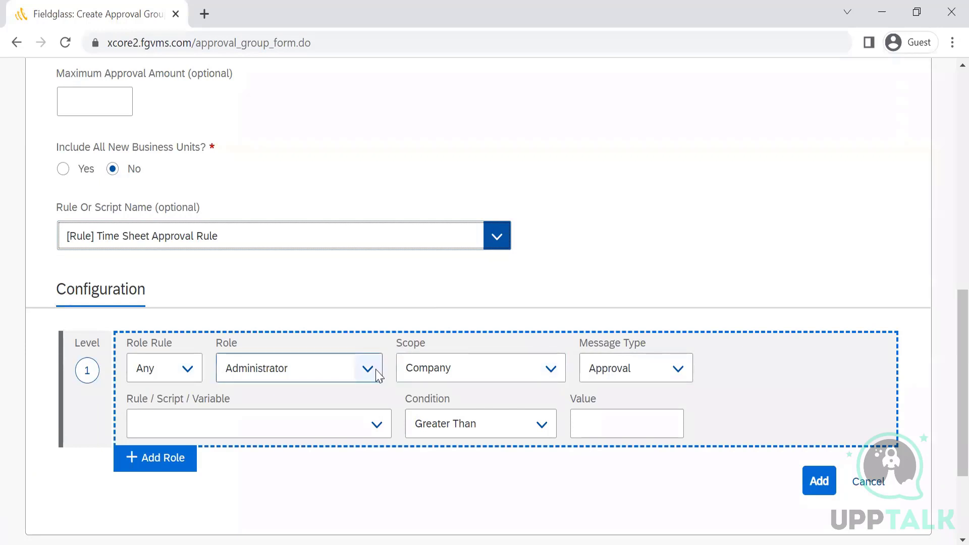
Set the level 1 approver to any (Supervisor of Worker), keeping the message type as Approval.
left_click(182, 369)
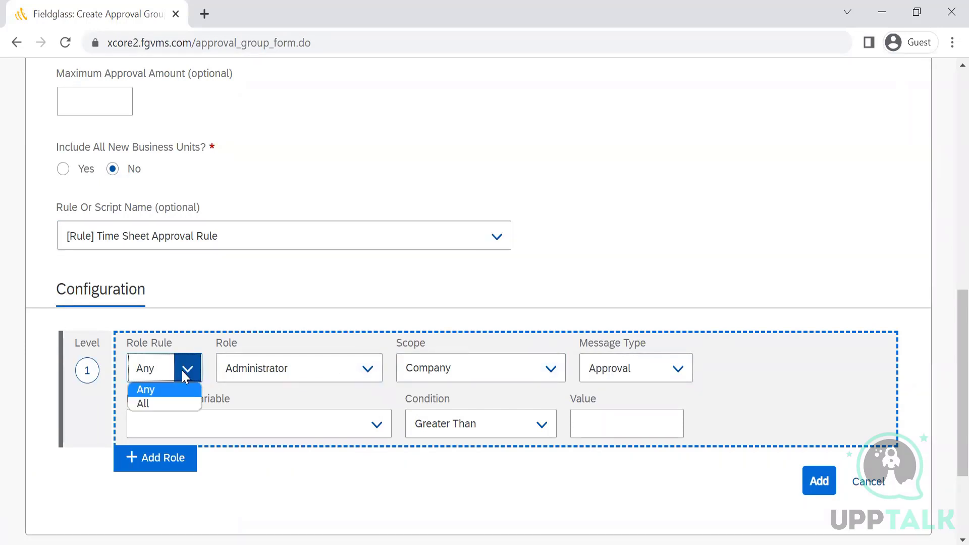
left_click(185, 376)
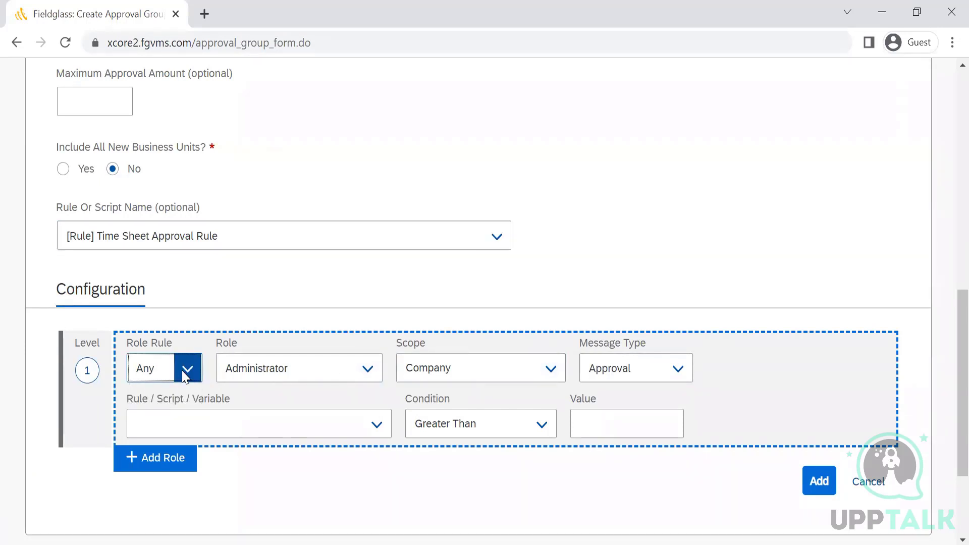
left_click(376, 376)
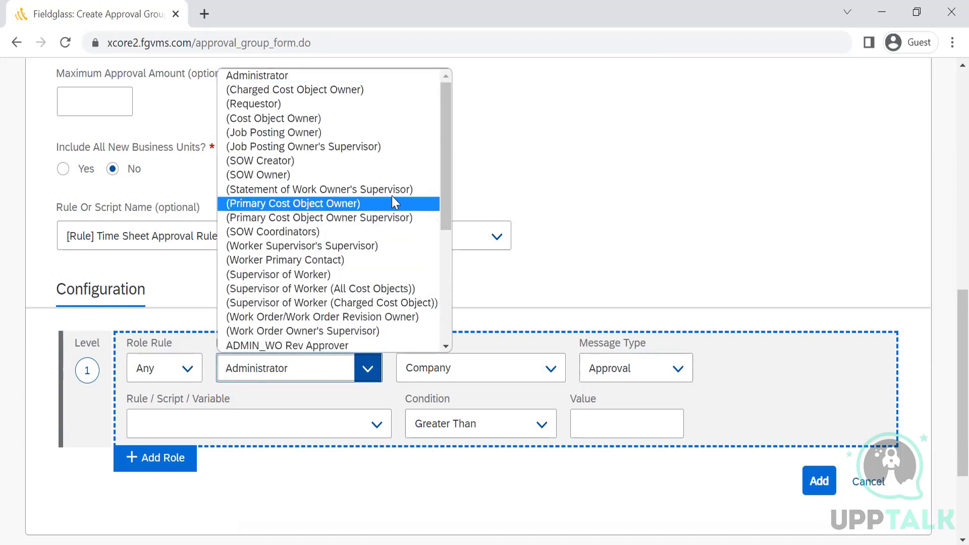
left_click(387, 277)
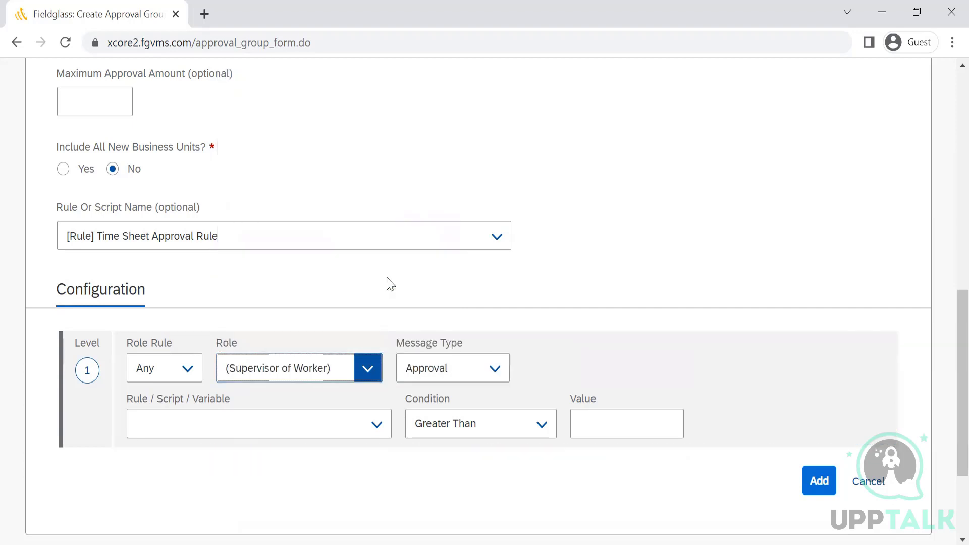
left_click(495, 368)
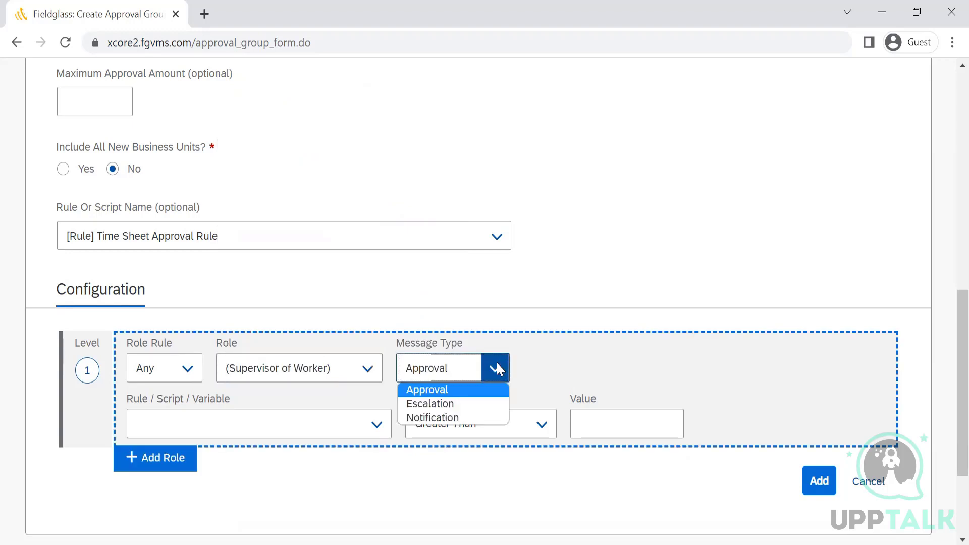
left_click(496, 368)
Set the level 1 role's condition to Billable Day Hour Greater Than 0.
left_click(378, 426)
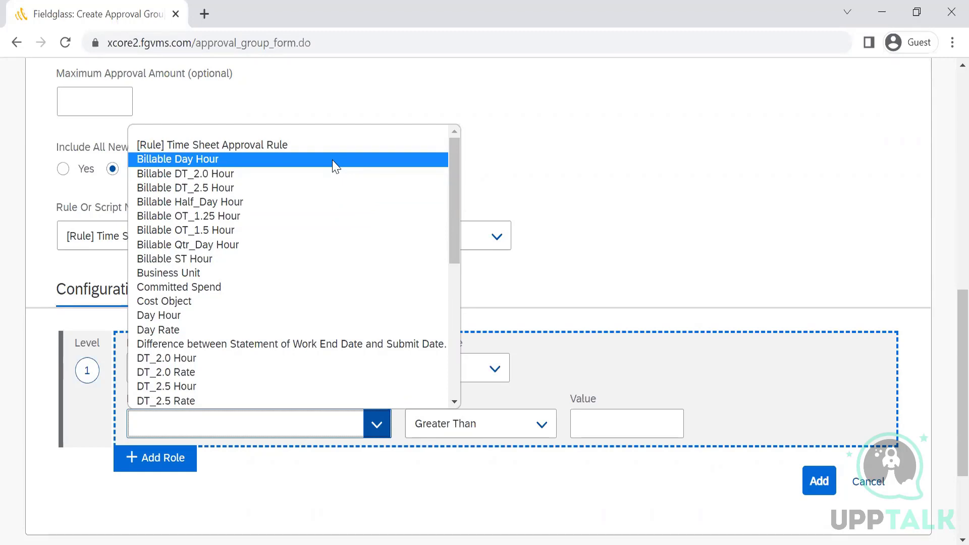
left_click(333, 161)
left_click(633, 429)
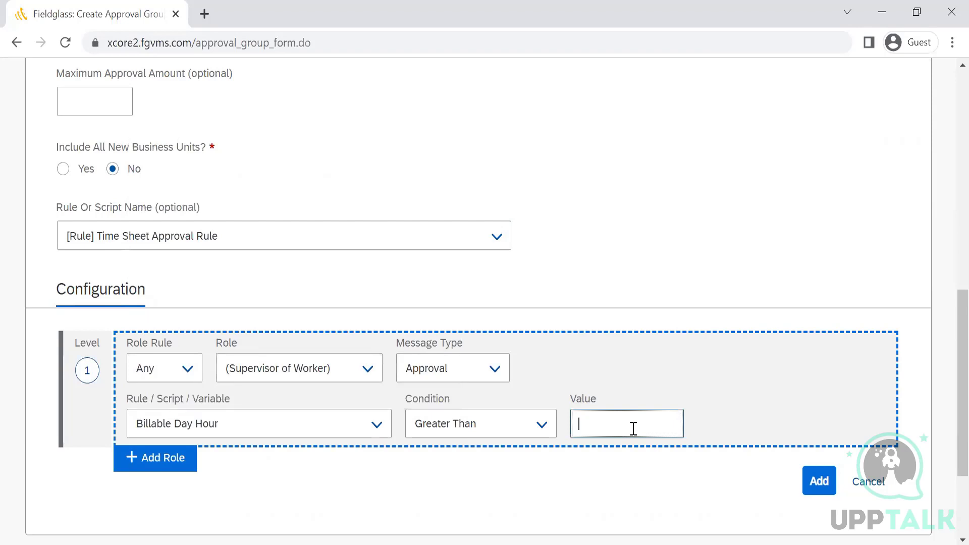
type("0")
left_click(623, 488)
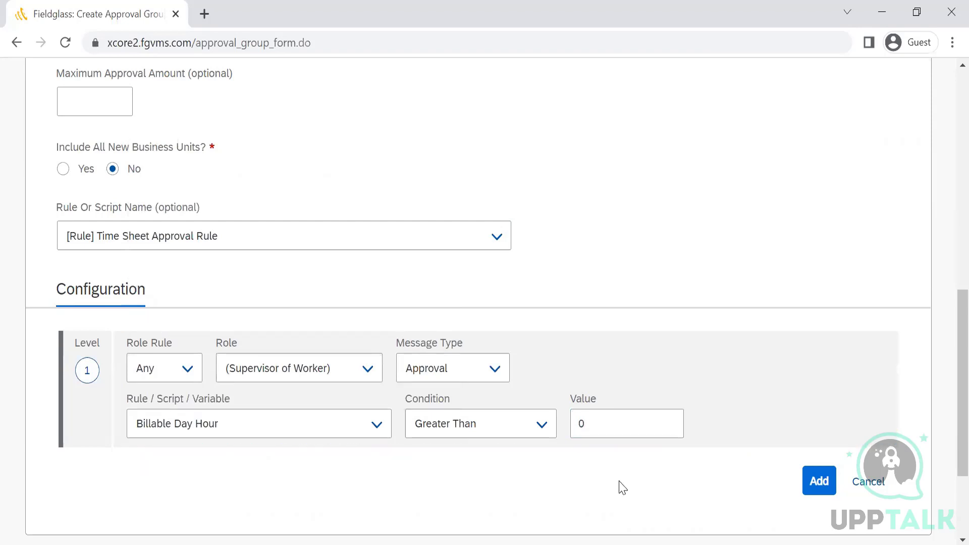
mouse_move(418, 325)
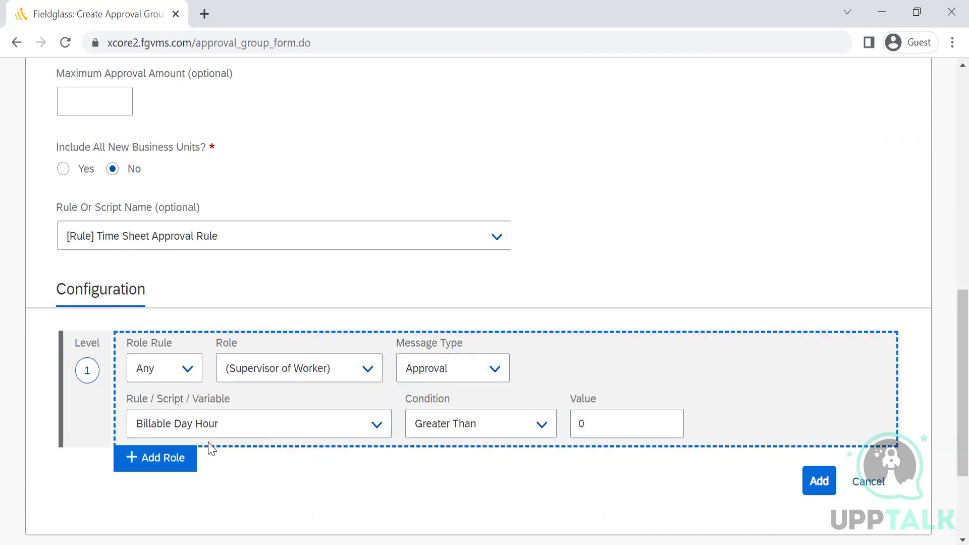
Add a second role to level 1, keeping the Or condition, and discard the new approval group without saving.
left_click(158, 459)
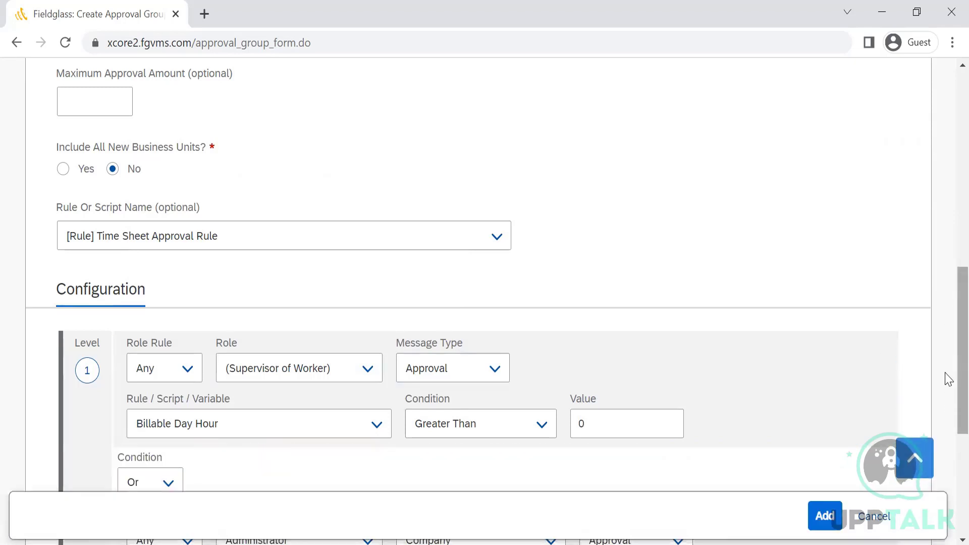
scroll(947, 442, "down", 5)
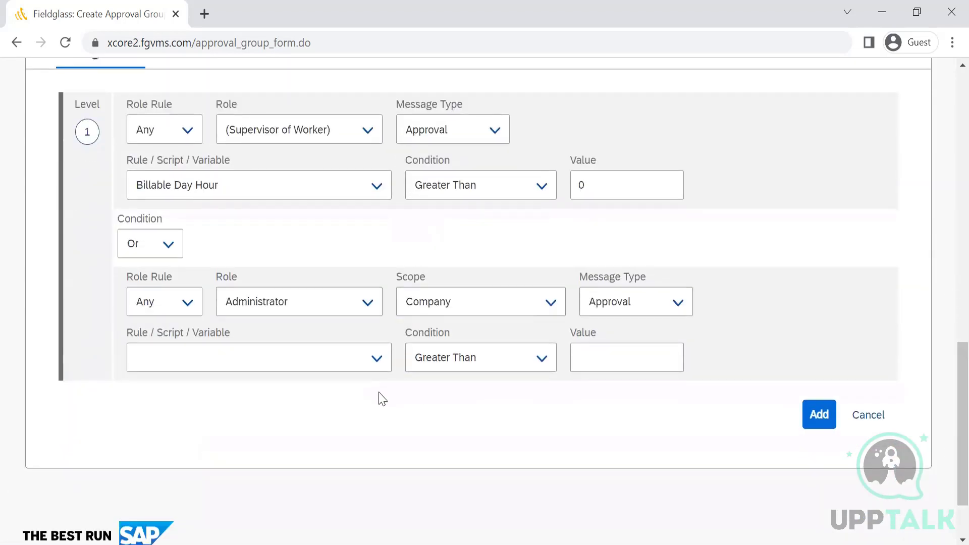
left_click(171, 247)
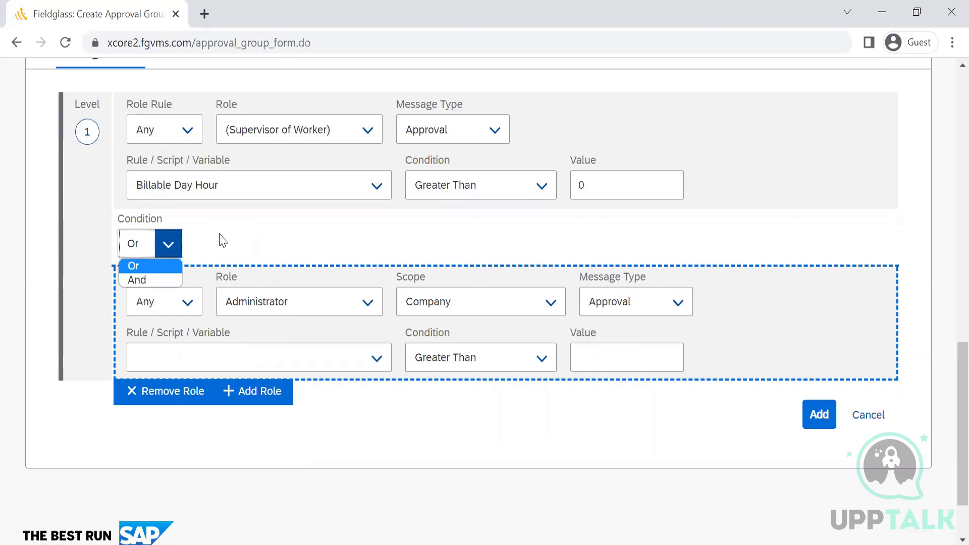
scroll(222, 240, "up", 2)
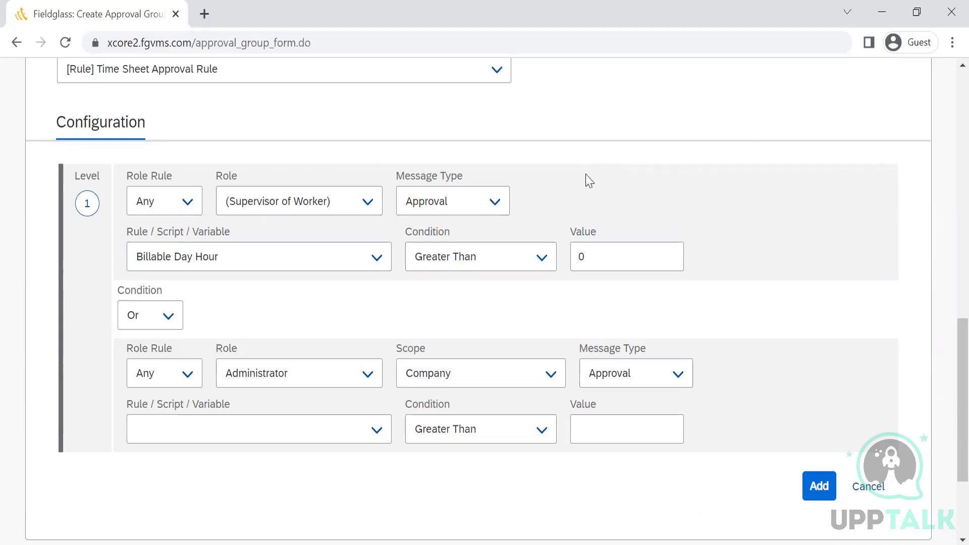
left_click(881, 493)
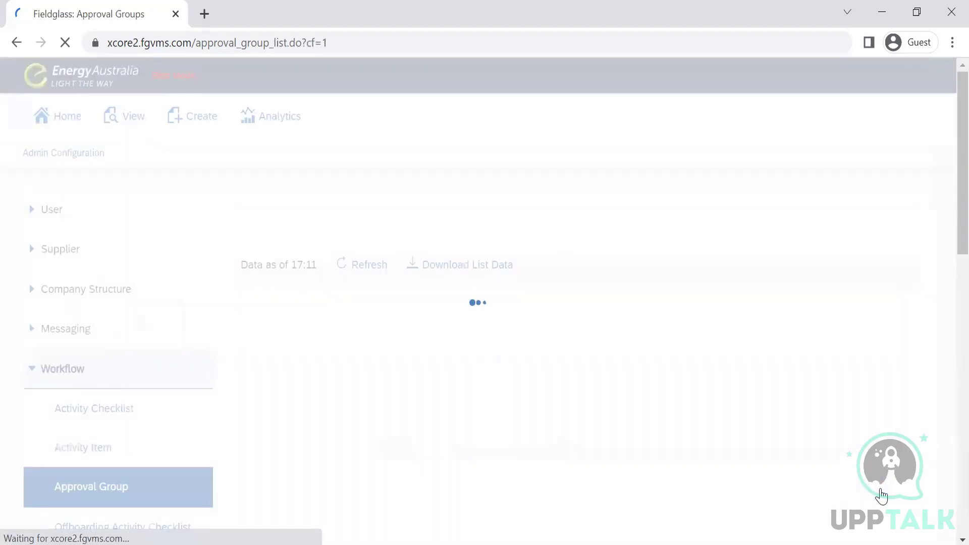
Look through the Approval Group List to review the existing groups and their modules.
scroll(948, 285, "down", 1)
scroll(948, 303, "down", 6)
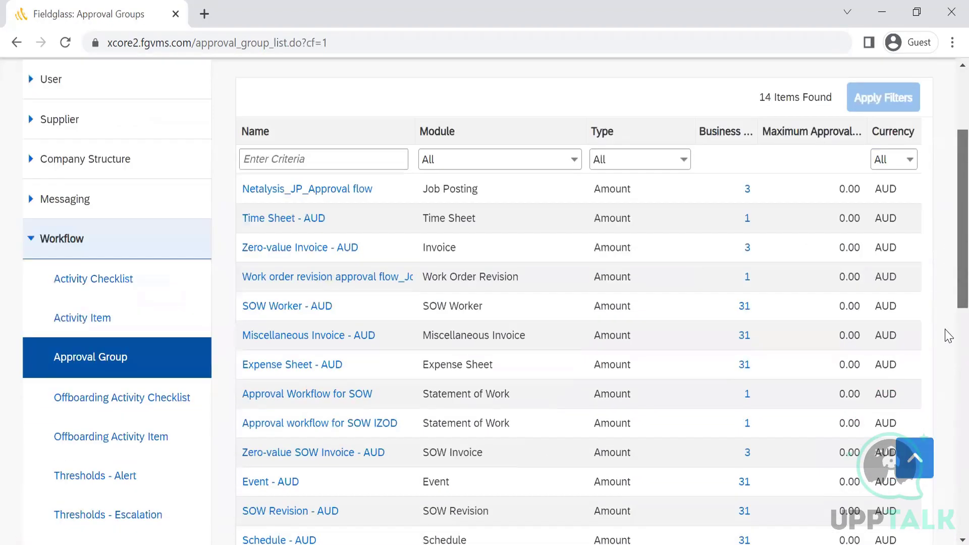
scroll(948, 340, "down", 3)
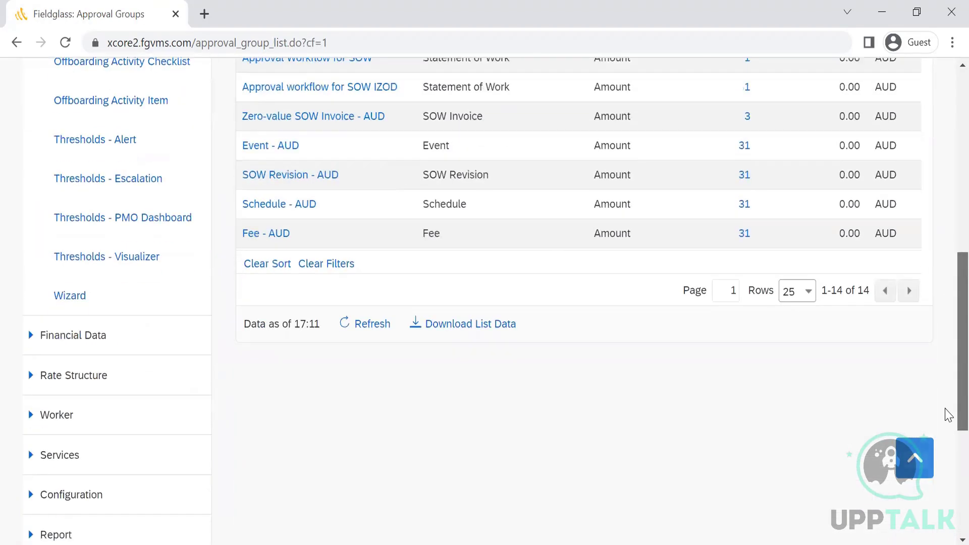
scroll(946, 383, "up", 6)
scroll(949, 369, "down", 4)
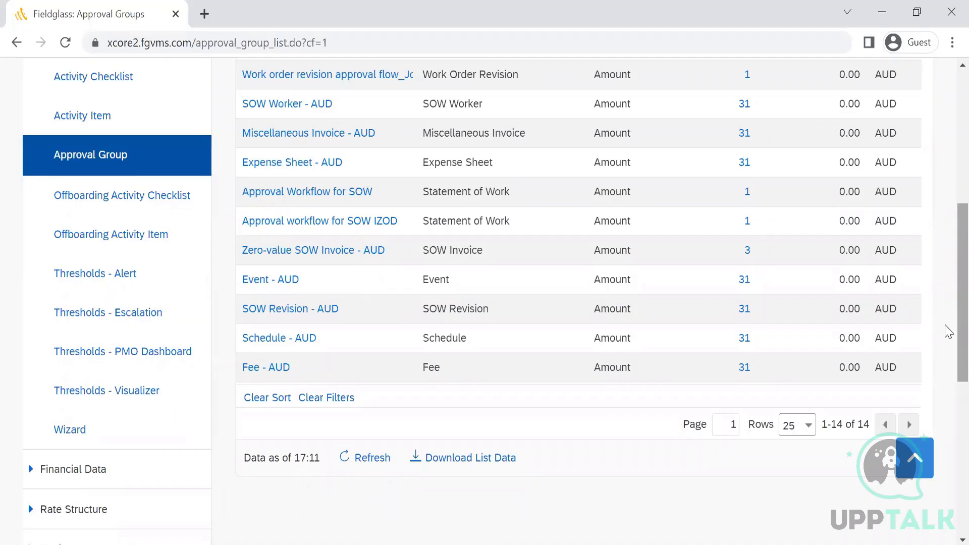
scroll(949, 351, "down", 1)
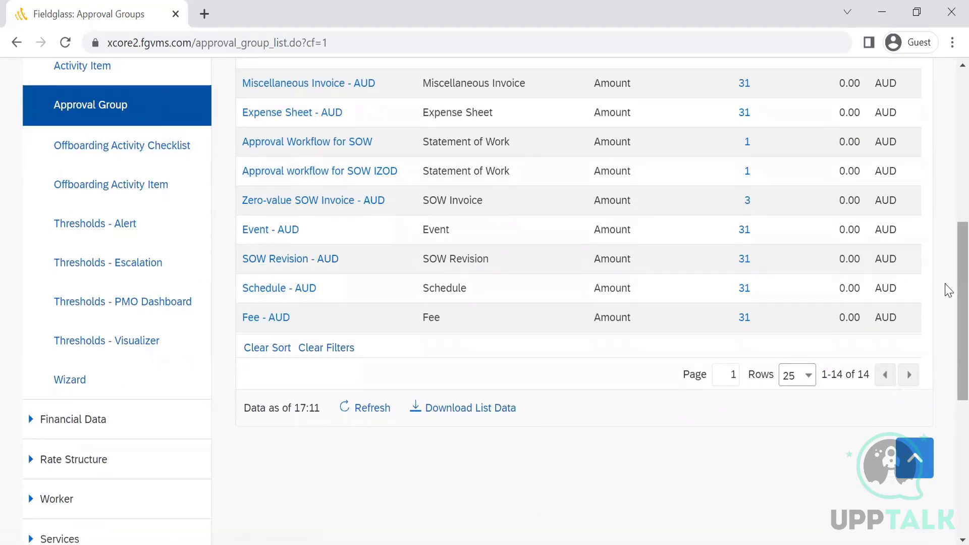
scroll(946, 288, "up", 3)
scroll(948, 166, "up", 5)
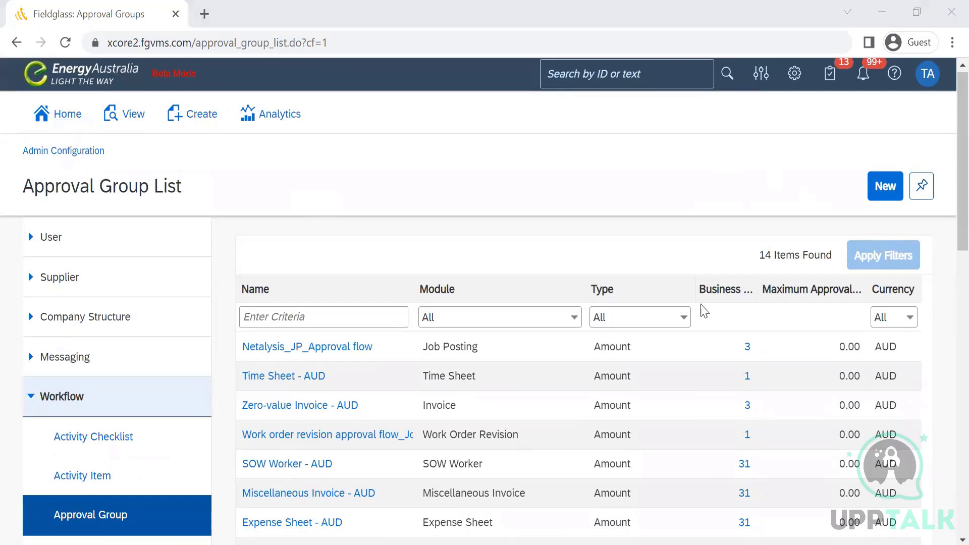
Switch to the Notepad notes, put "Conditions are generally complex arithmetic operations." on its own line and add a blank line below it.
key("alt+Tab")
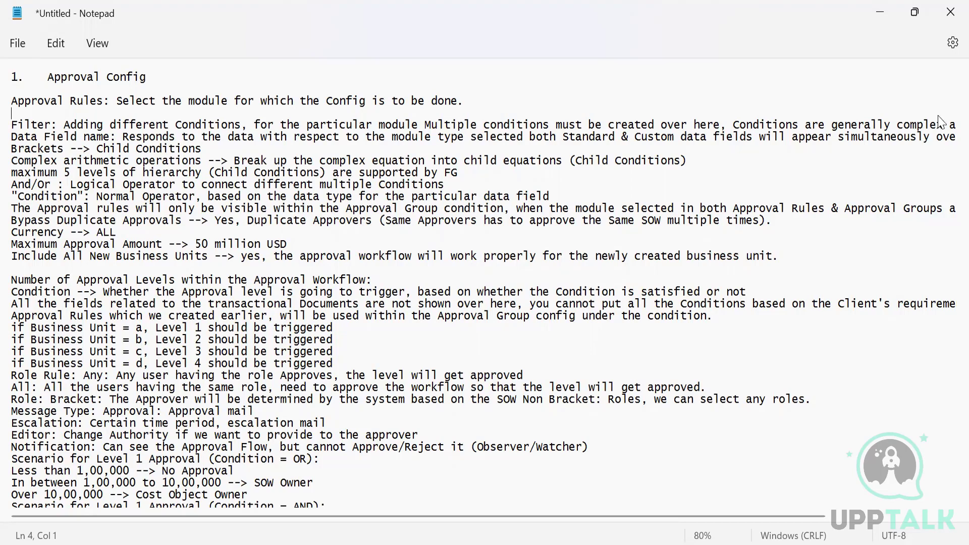
left_click(734, 125)
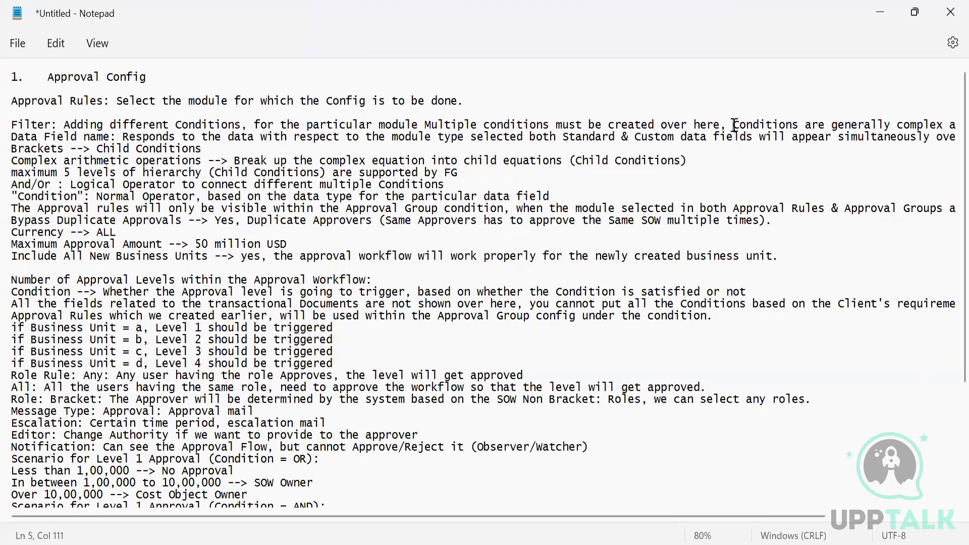
key("Return")
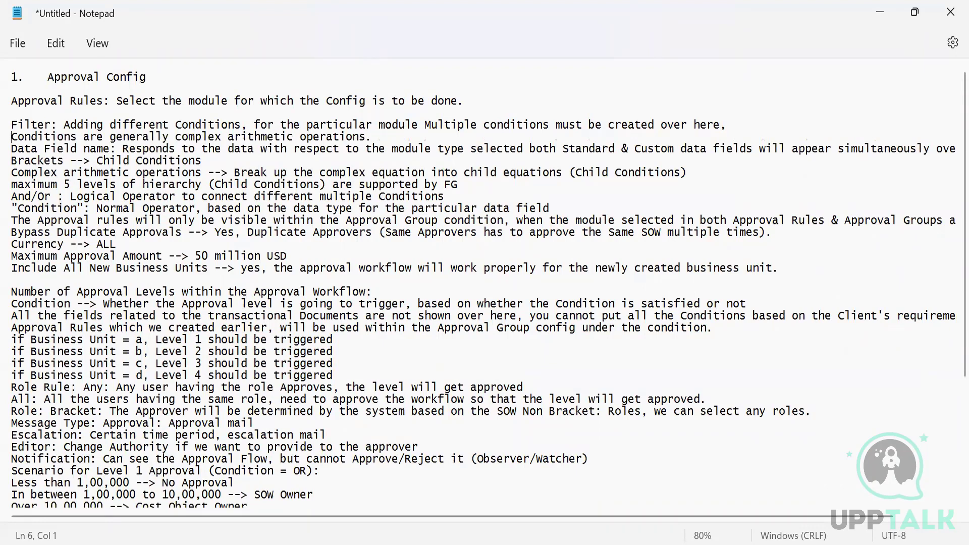
left_click(734, 125)
left_click(381, 142)
key("Return")
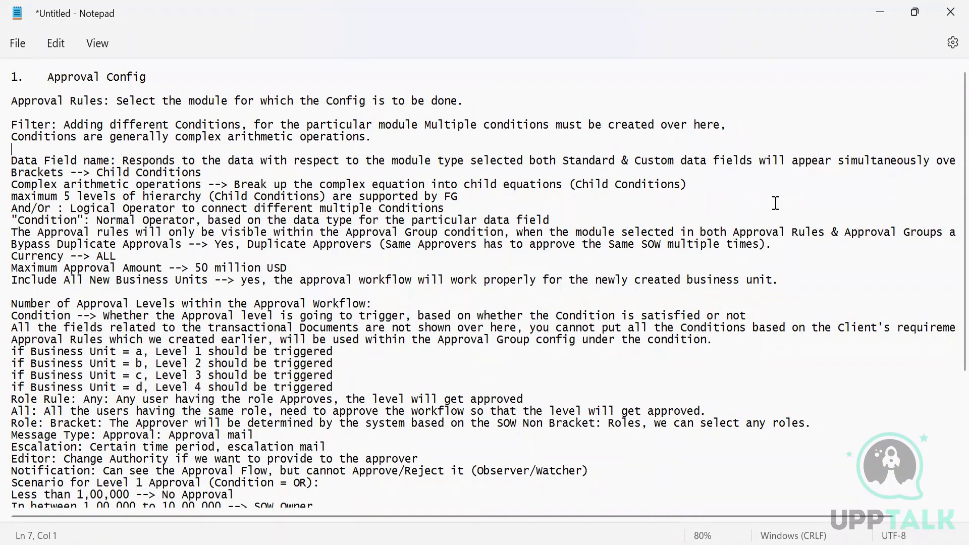
Split the Data Field name note after "module type" and add a blank line below the note.
left_click(474, 161)
key("Return")
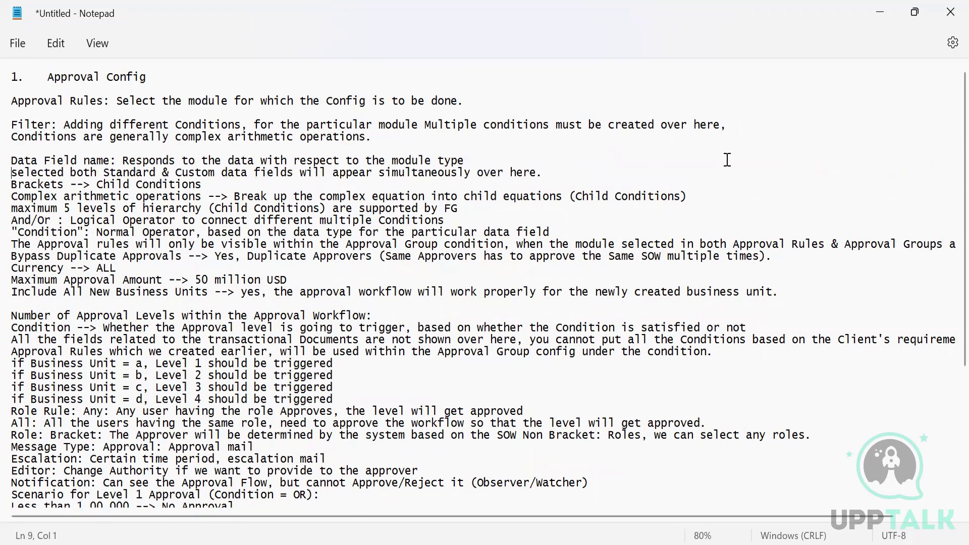
left_click(555, 171)
key("Return")
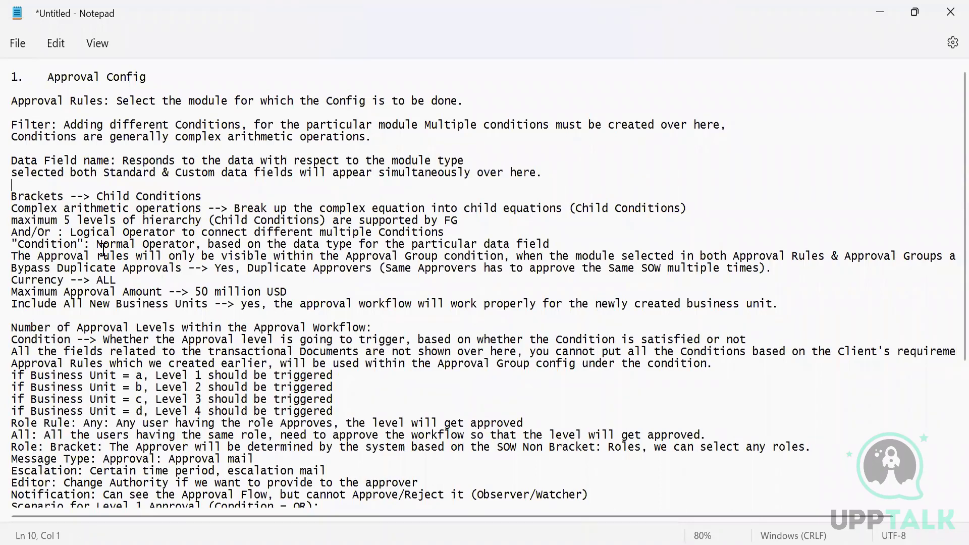
Insert a blank line after each of the Brackets, Complex arithmetic operations and maximum 5 levels of hierarchy notes.
left_click(210, 196)
key("Return")
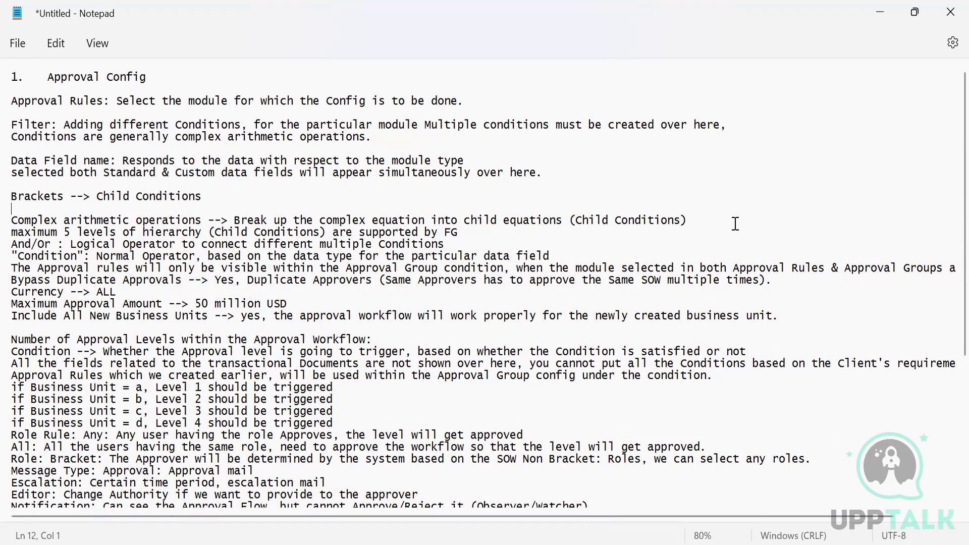
left_click(702, 218)
key("Return")
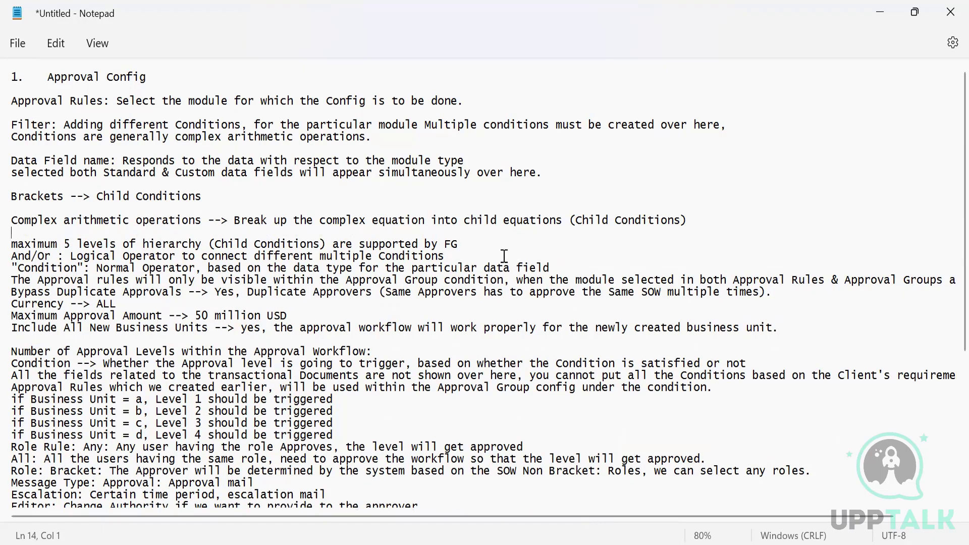
left_click(487, 248)
key("Return")
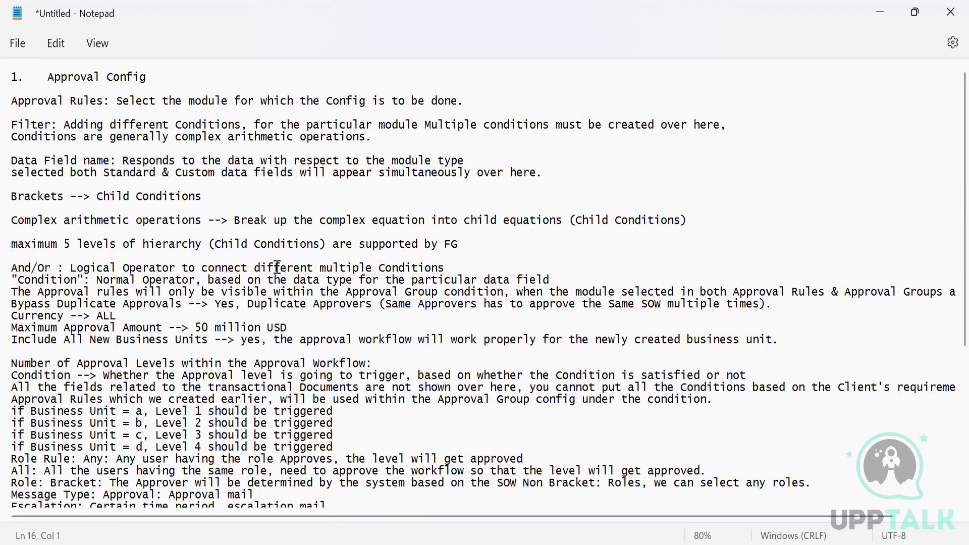
Insert a blank line after the And/Or note and after the "Condition" note.
left_click(455, 267)
key("Return")
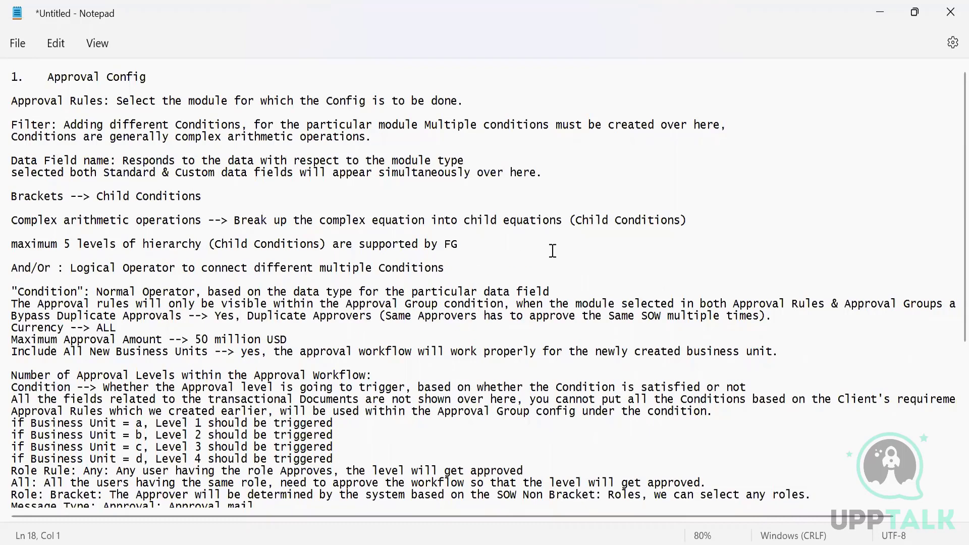
left_click(567, 293)
key("Return")
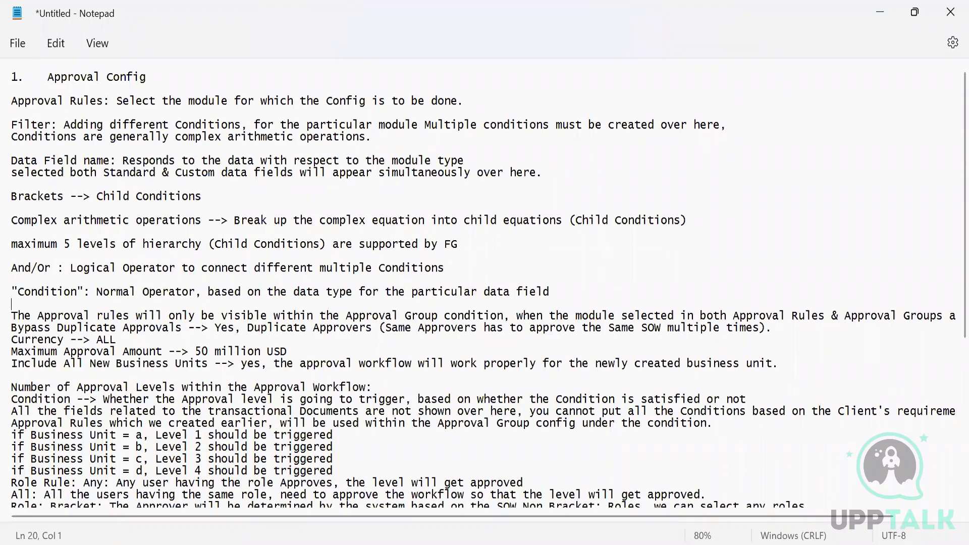
Break the Approval rules visibility note before "when the module selected" and add a blank line below the note.
left_click(518, 316)
key("Return")
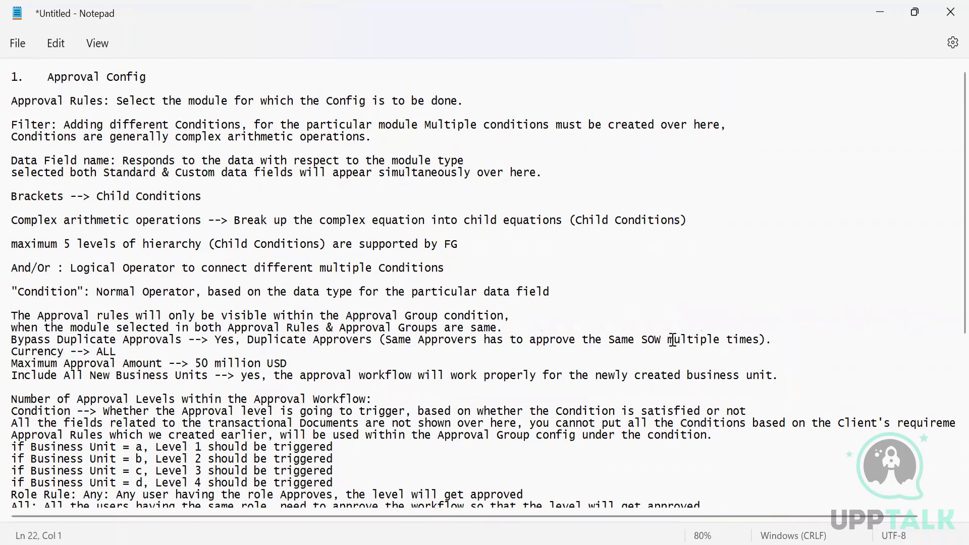
left_click(525, 326)
key("Return")
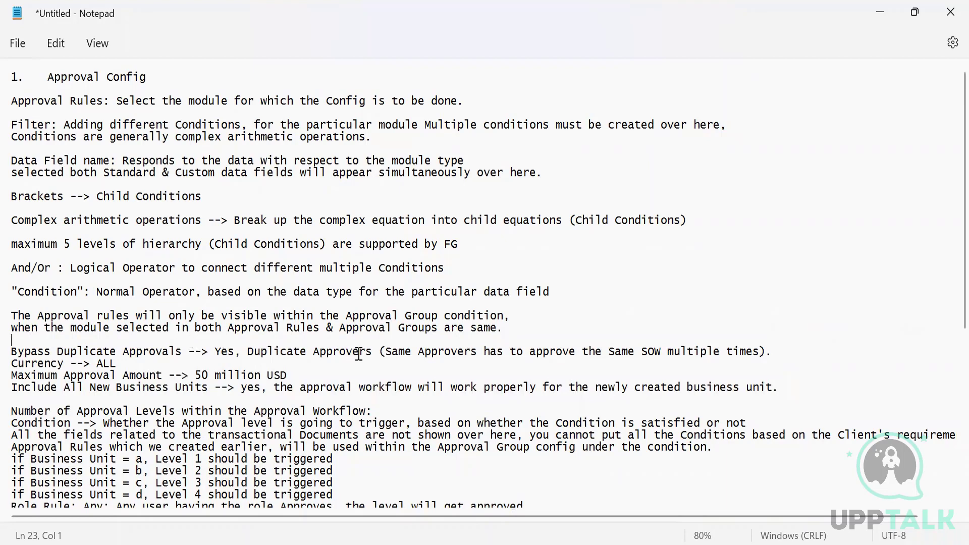
Highlight the Bypass Duplicate Approvals note while reading it, then clear the selection.
left_click_drag(373, 354, 218, 356)
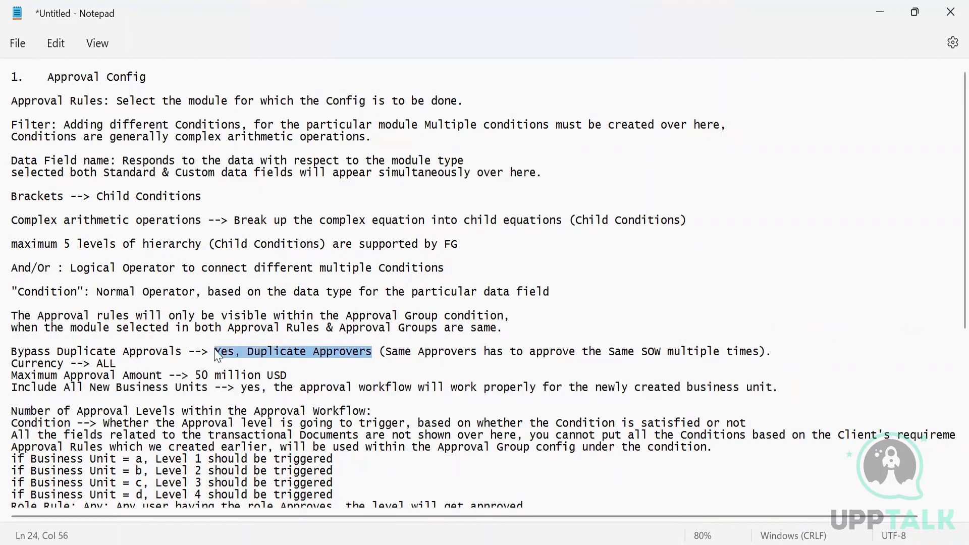
left_click(762, 352)
left_click_drag(761, 352, 313, 352)
left_click_drag(225, 362, 112, 341)
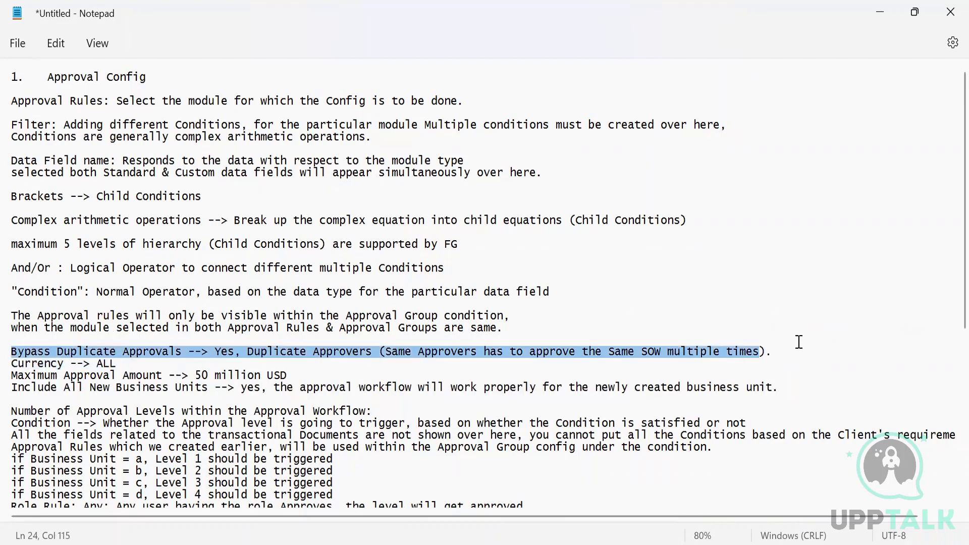
left_click(803, 343)
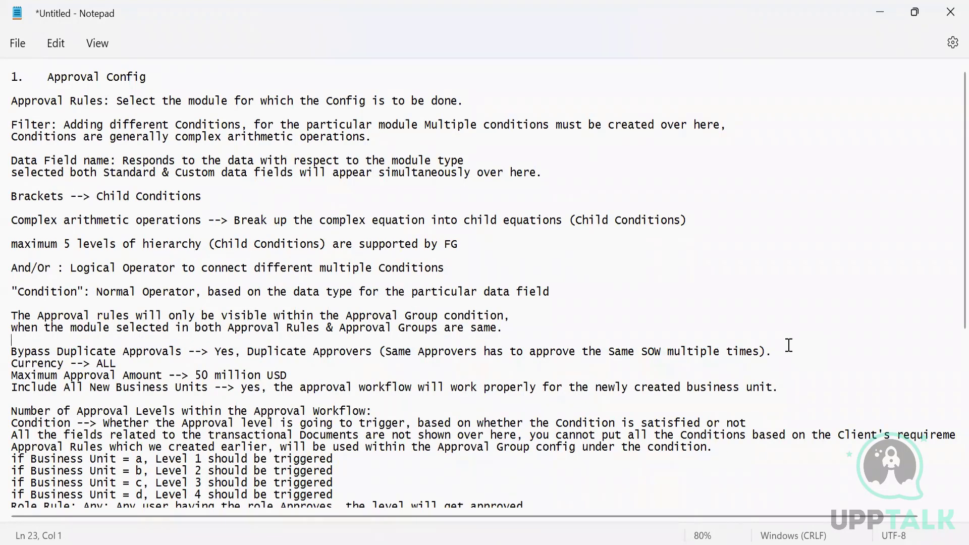
Insert a blank line after the Bypass Duplicate Approvals note and after the Currency note.
left_click(776, 356)
key("Return")
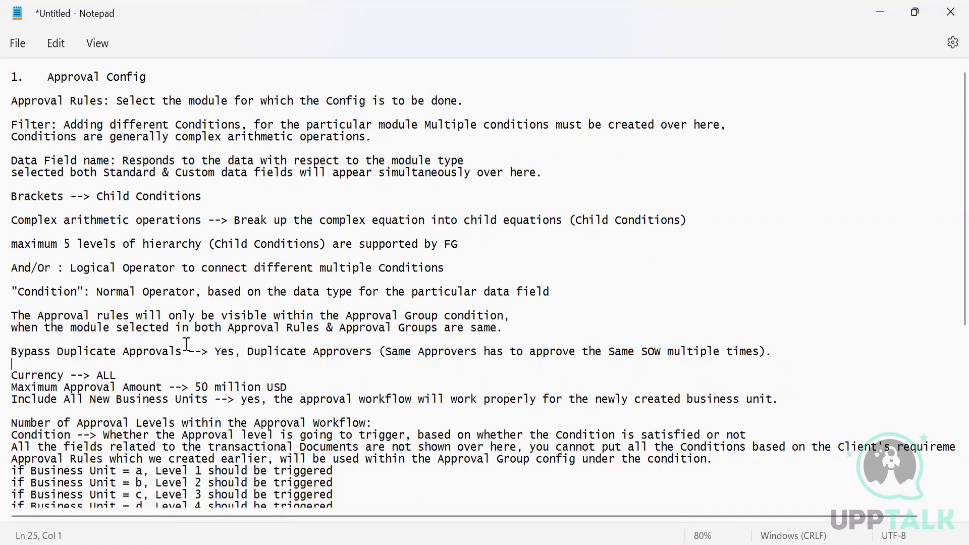
left_click(122, 376)
key("Return")
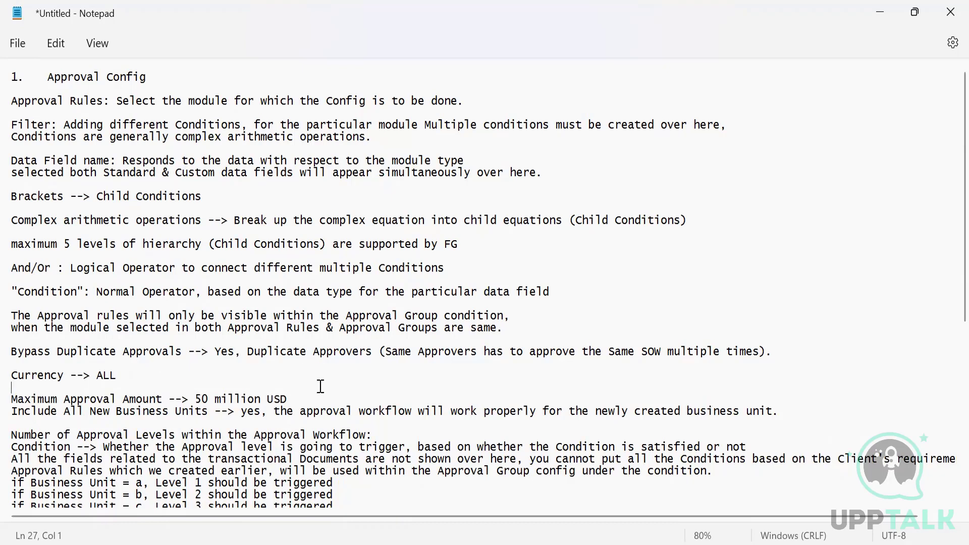
Highlight "50 million USD" in the Maximum Approval Amount note, then insert a blank line after that note.
left_click(296, 398)
left_click_drag(295, 399, 197, 399)
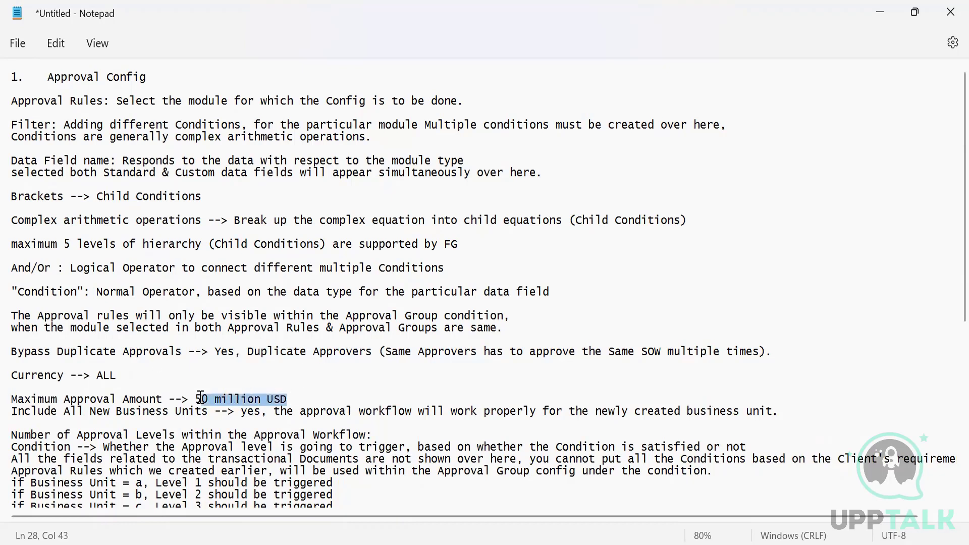
left_click(320, 400)
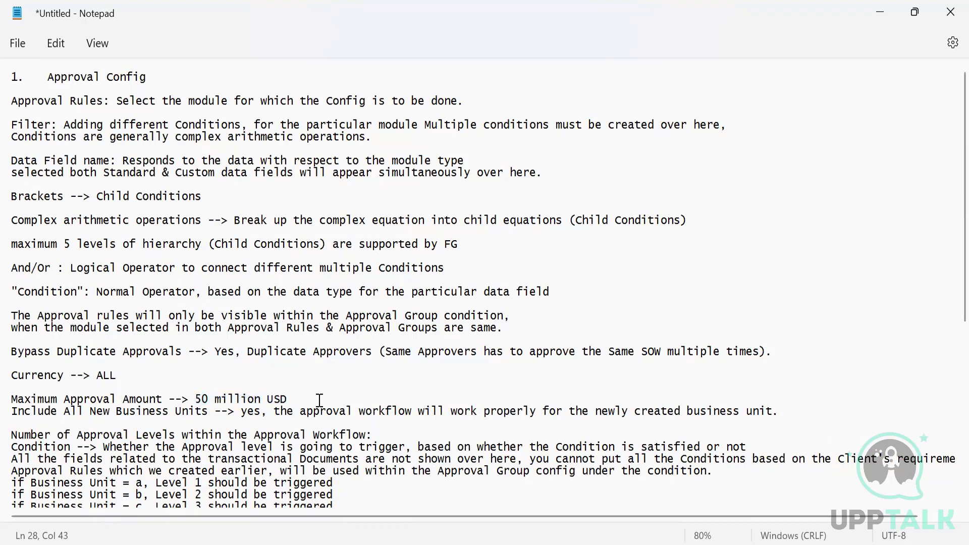
key("Return")
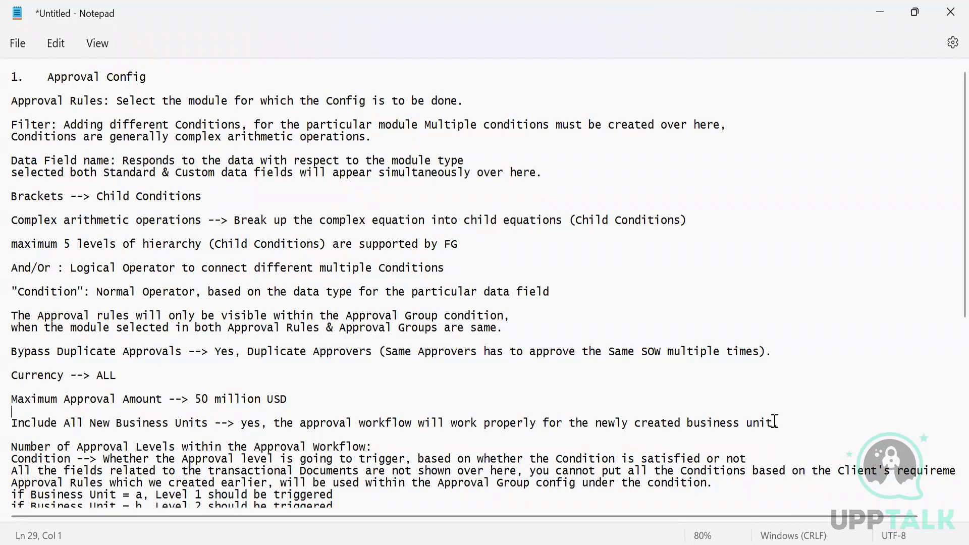
Highlight the Include All New Business Units explanation, then insert a blank line after the Number of Approval Levels heading.
left_click_drag(777, 424, 267, 426)
left_click(645, 393)
left_click(796, 413)
left_click(770, 428)
left_click(409, 445)
key("Return")
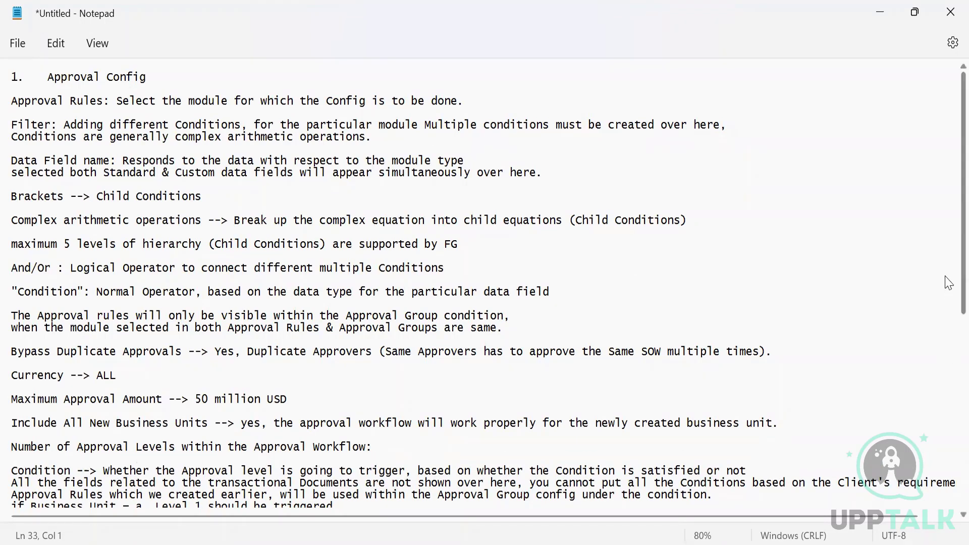
Break the transactional document fields note before "you cannot put", end it with a period and add a blank line below.
scroll(947, 355, "down", 4)
scroll(949, 392, "down", 2)
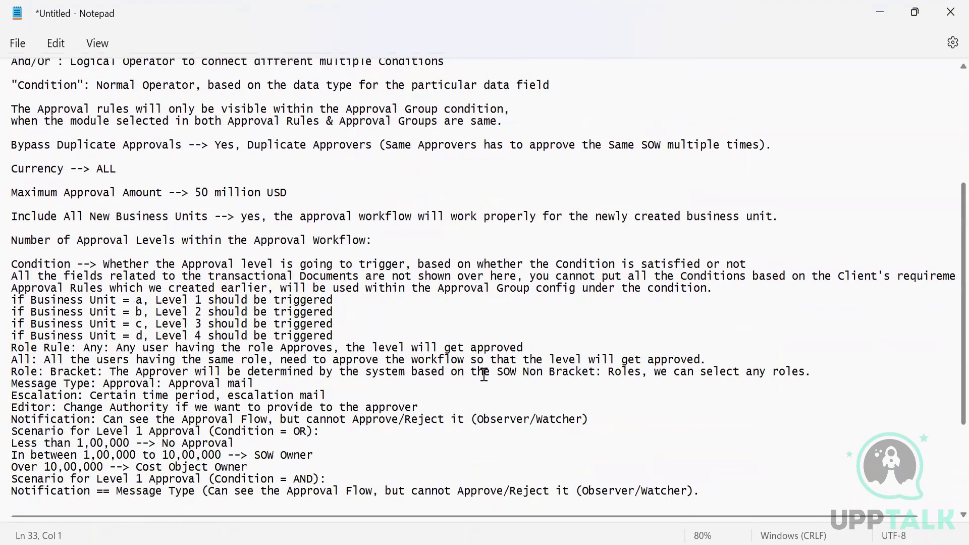
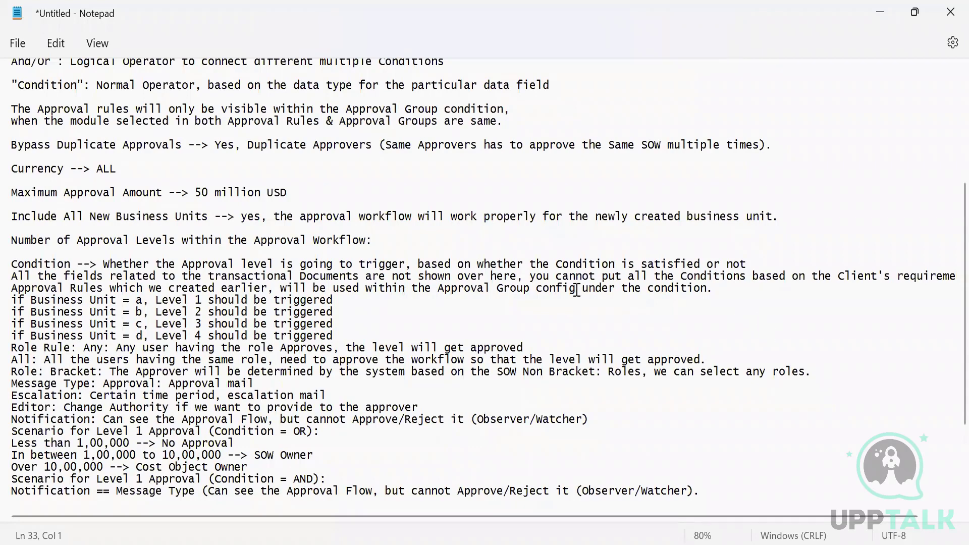
left_click(529, 277)
key("Return")
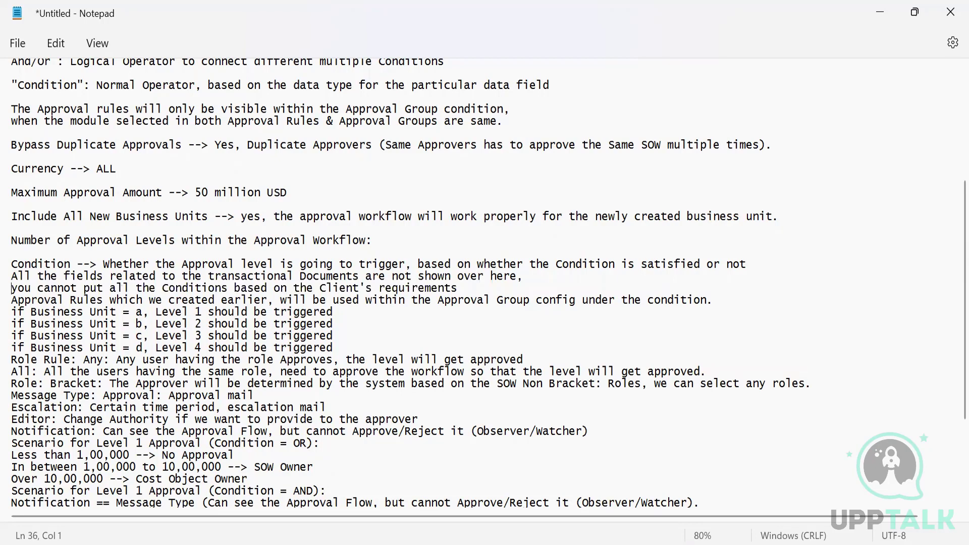
left_click(464, 285)
key("Left")
key("Right")
key("Return")
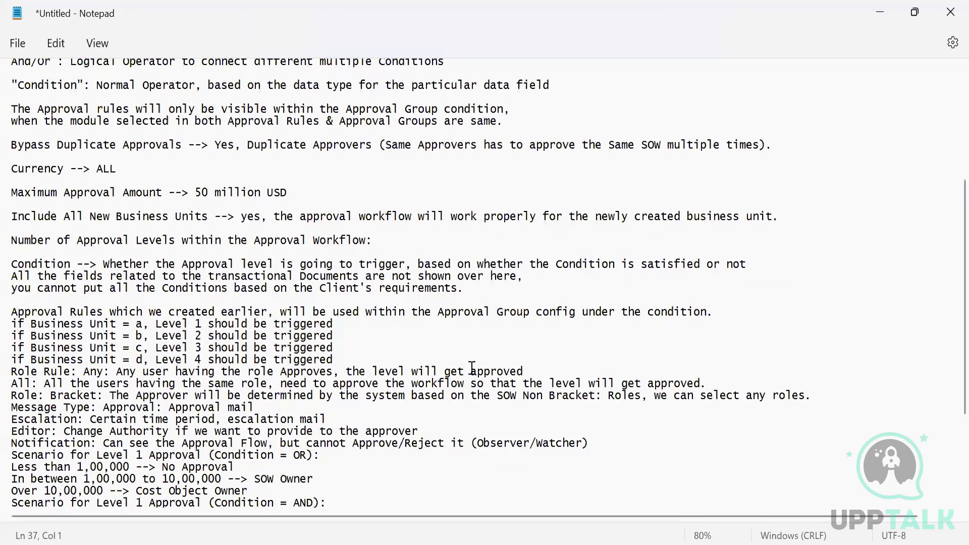
Insert a blank line after the "Business Unit = d" line and after the "Role Rule: Any" note.
left_click(350, 358)
key("Return")
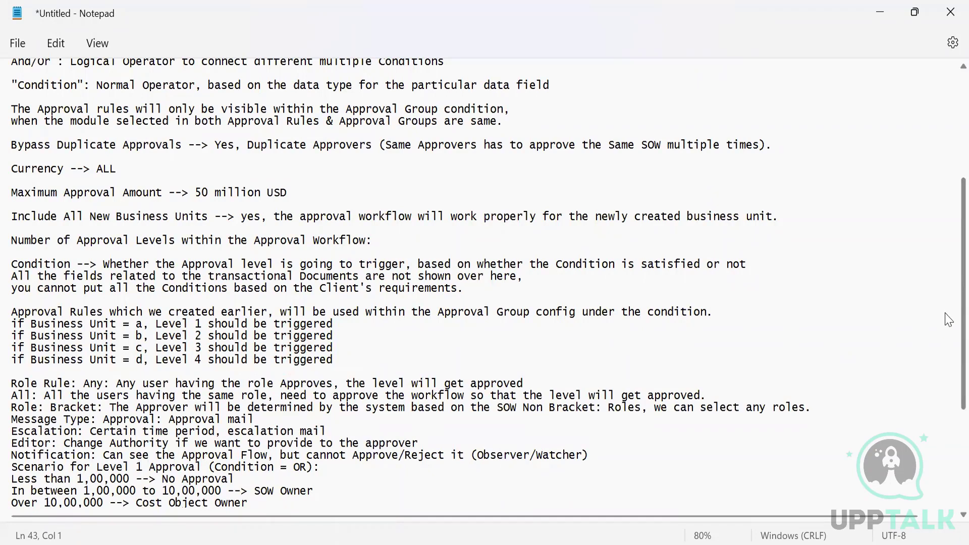
scroll(947, 319, "down", 3)
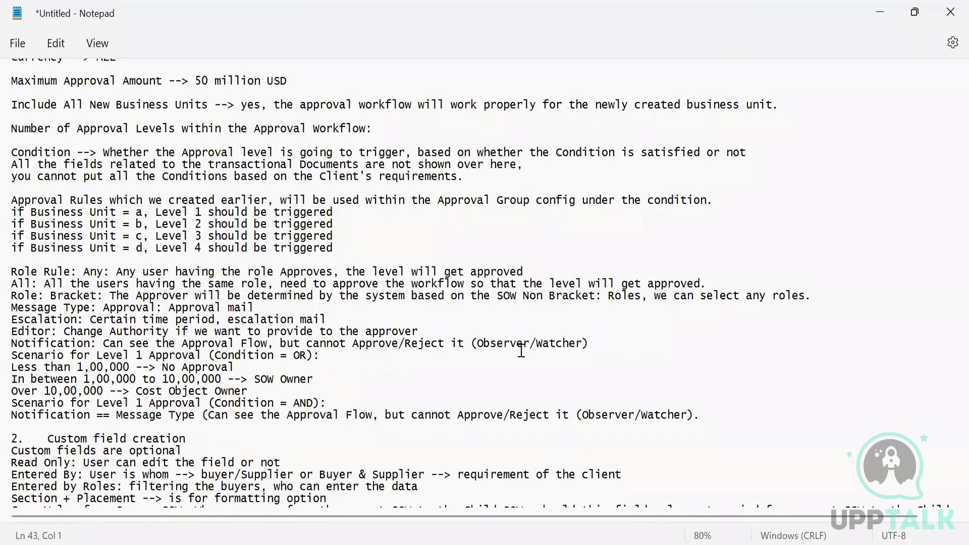
left_click(529, 270)
key("Return")
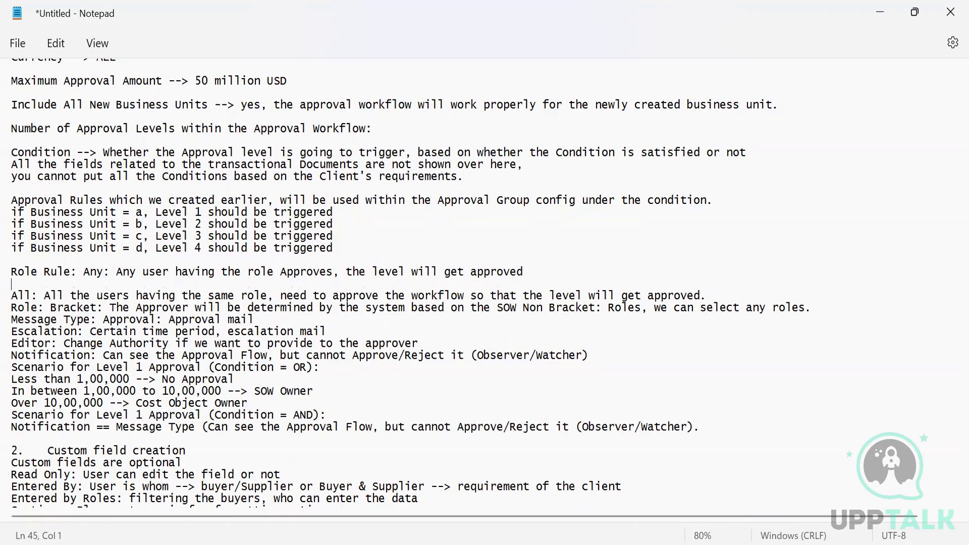
Insert a blank line after each of the "All", "Role: Bracket" and Message Type notes.
left_click(717, 295)
key("Return")
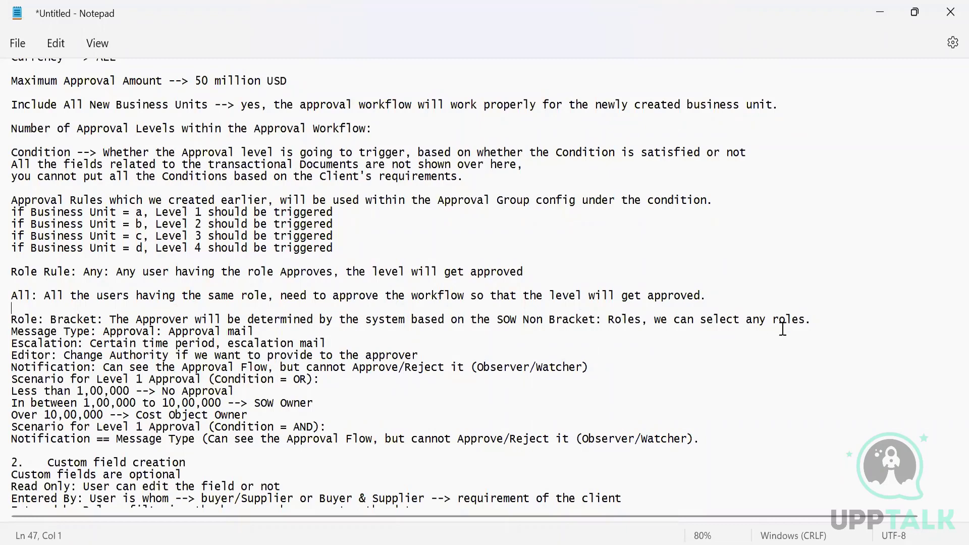
left_click(825, 324)
key("Return")
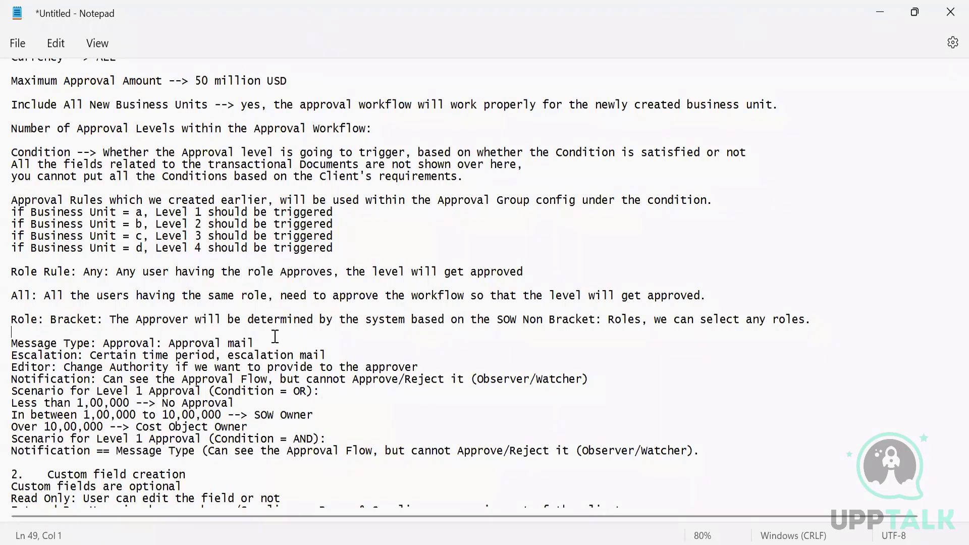
left_click(261, 343)
key("Return")
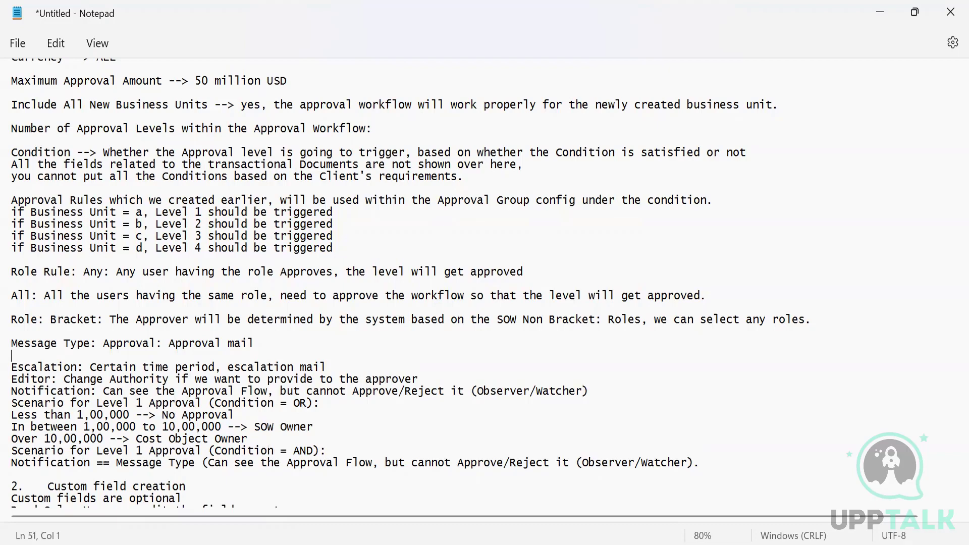
Switch to Fieldglass, open the Messaging list from the admin configuration and browse its messages.
key("alt+Tab")
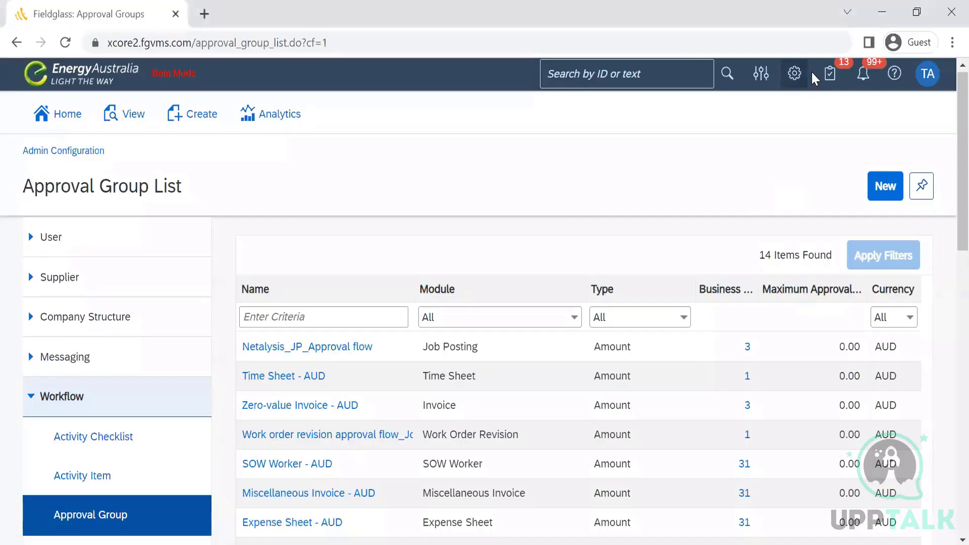
left_click(810, 71)
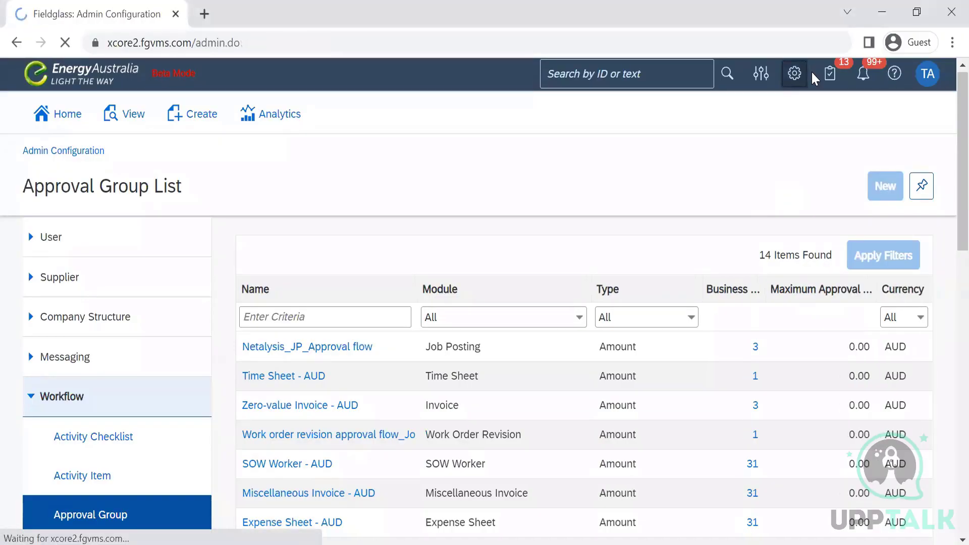
scroll(948, 154, "down", 7)
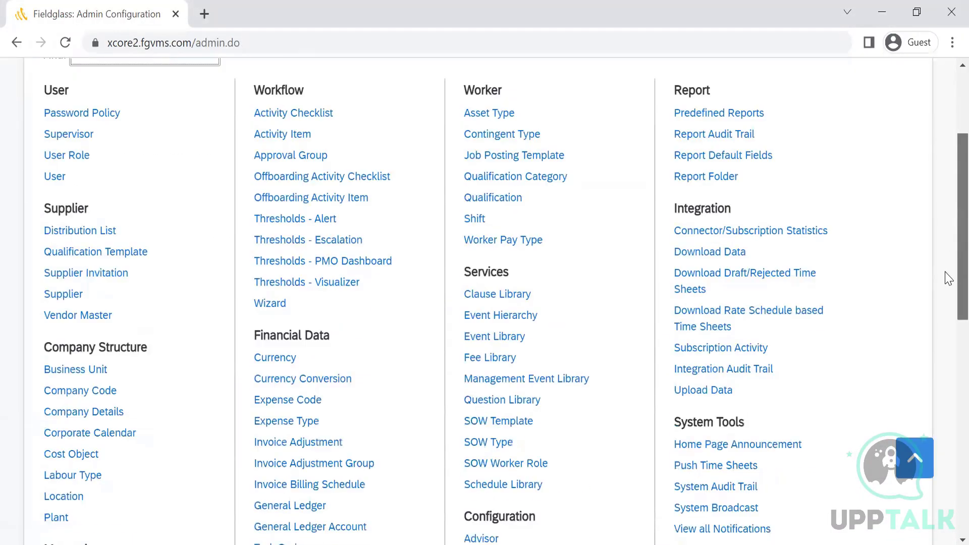
left_click(70, 378)
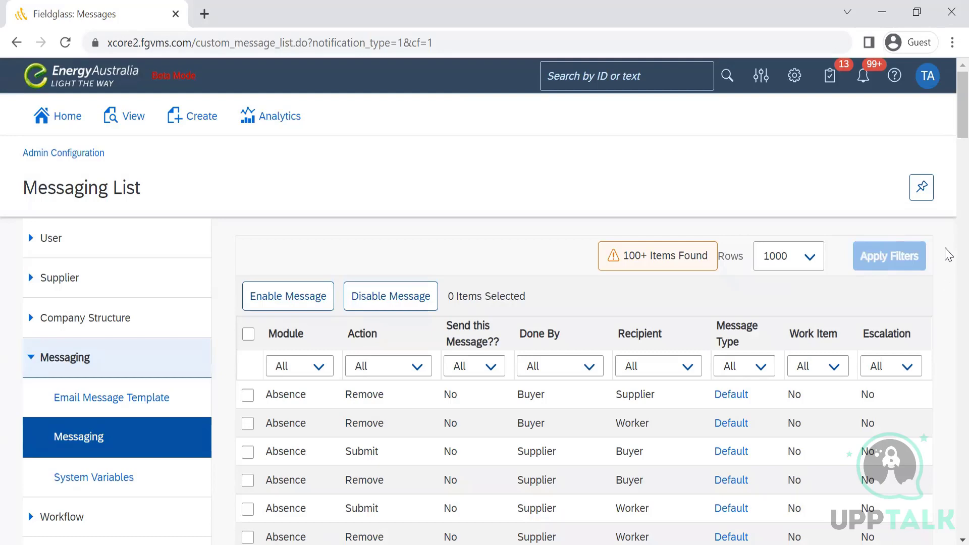
scroll(948, 238, "down", 4)
scroll(948, 239, "down", 10)
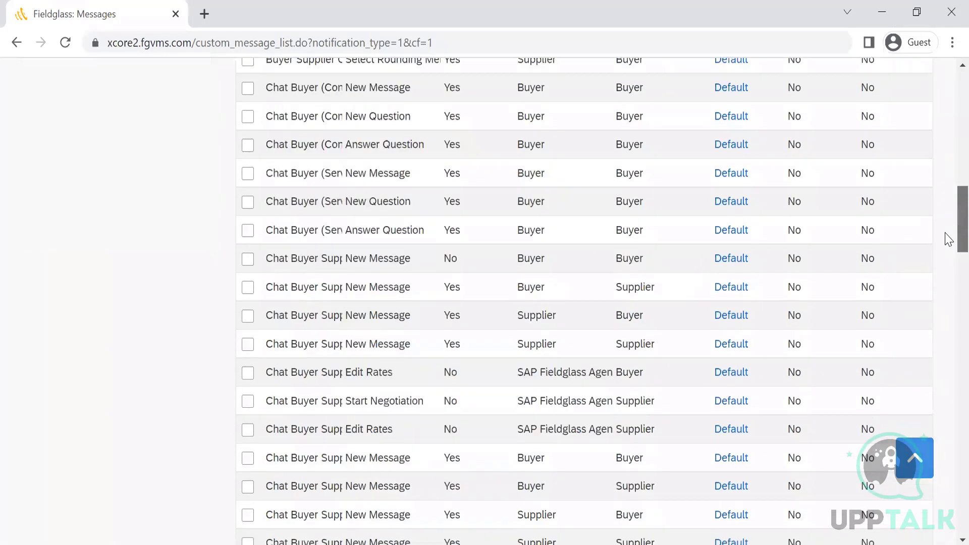
Open the supplier-to-supplier default message for Chat Buyer Supplier (Contingent) - New Message and review its details, recipients and text.
left_click(730, 347)
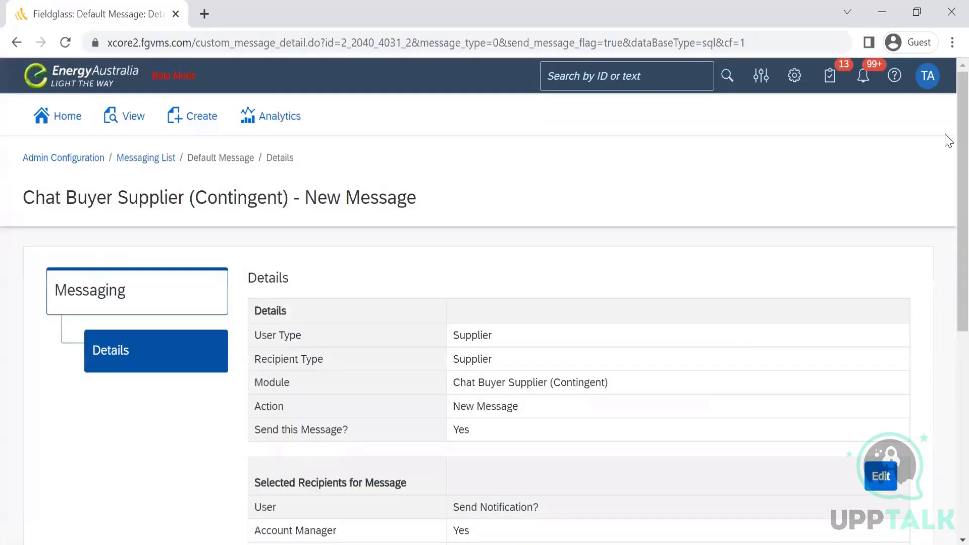
scroll(947, 172, "down", 1)
scroll(949, 206, "down", 5)
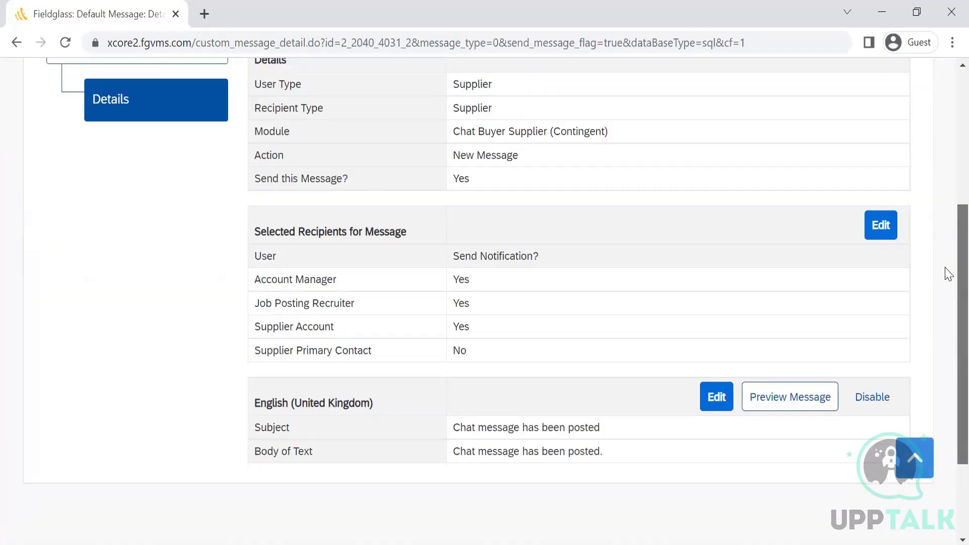
scroll(949, 273, "up", 5)
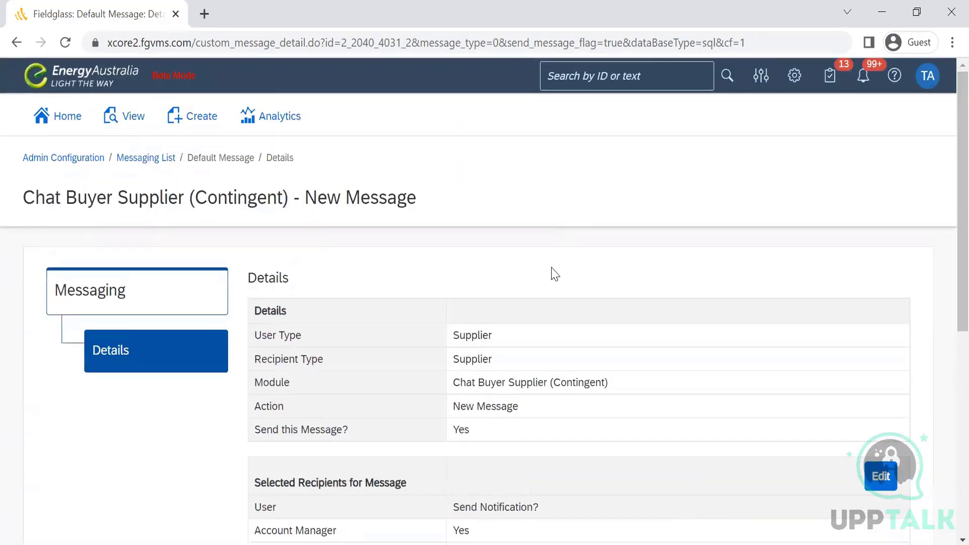
Switch back to Notepad and insert a blank line after the Escalation note and after the Editor note.
key("alt+Tab")
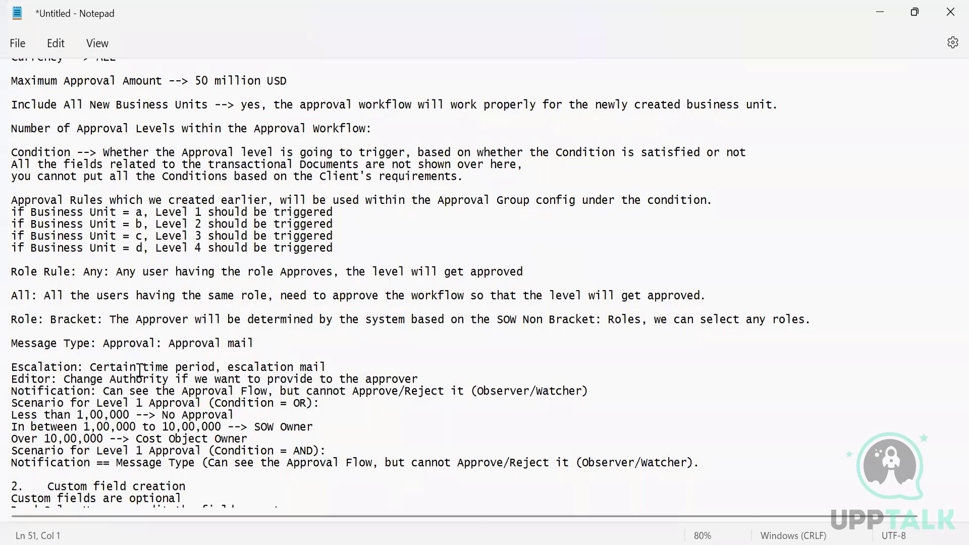
left_click(341, 365)
key("Return")
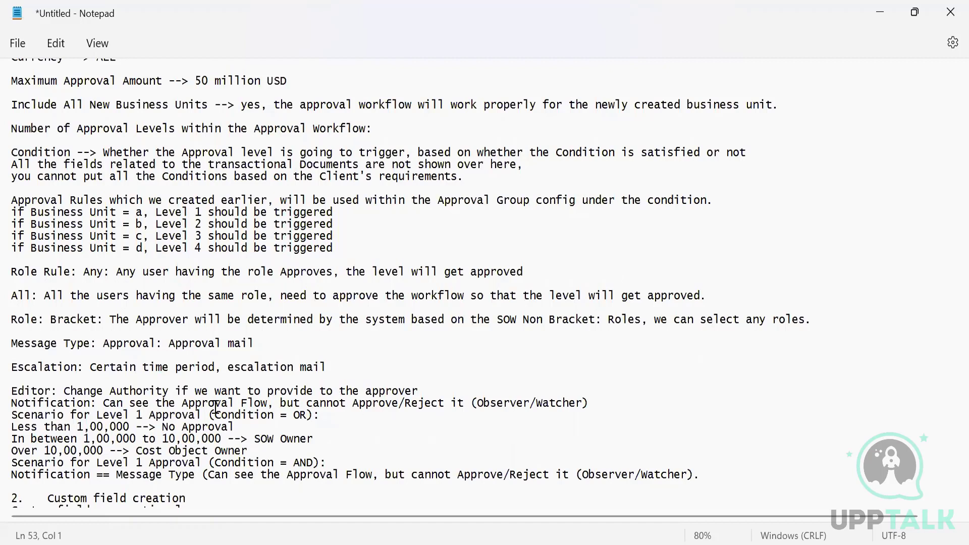
left_click(432, 391)
key("Return")
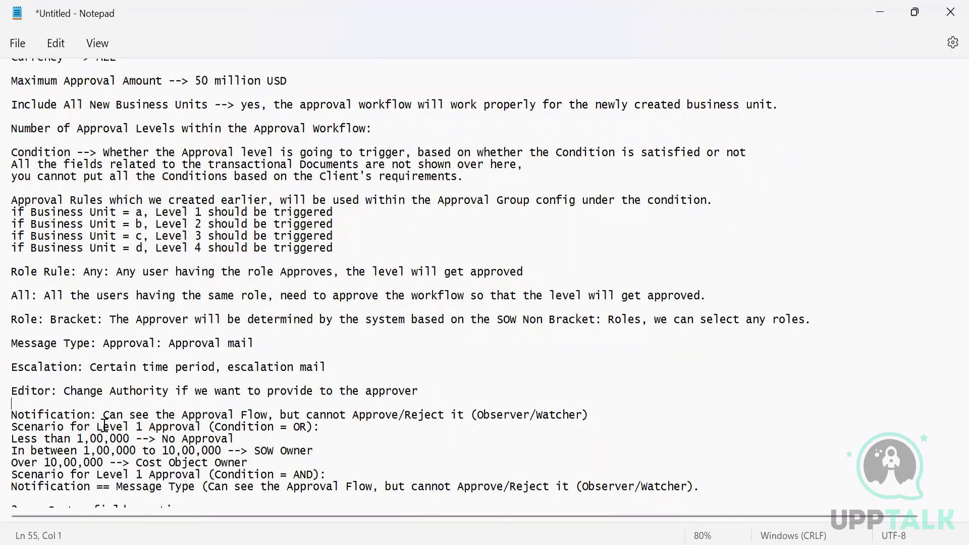
Highlight the word "Notification" in the observer/watcher note, then insert a blank line after that note.
double_click(50, 418)
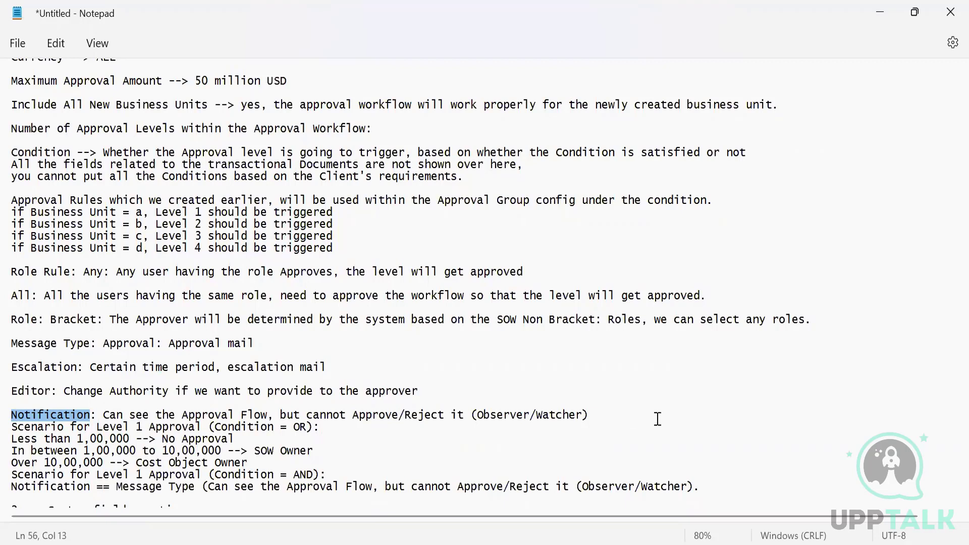
left_click(594, 426)
left_click(594, 417)
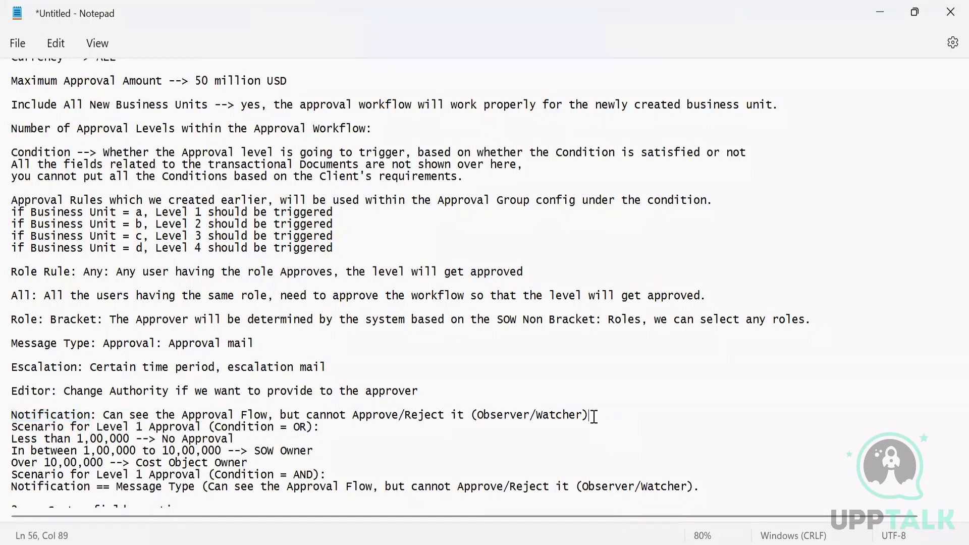
key("Return")
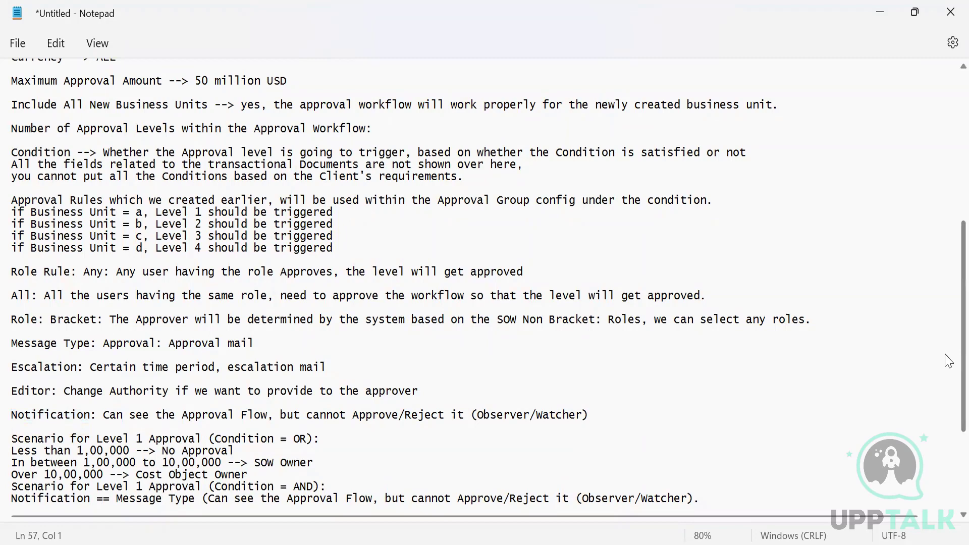
Highlight the Condition = OR scenario heading, then insert blank lines after its "Less than 1,00,000" and "In between 1,00,000 to 10,00,000" lines.
scroll(948, 457, "down", 5)
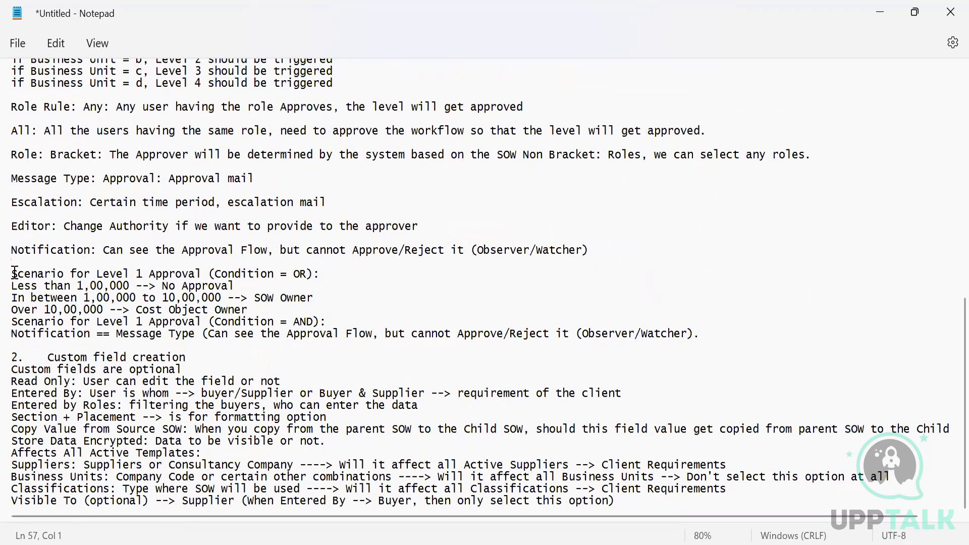
left_click_drag(15, 273, 315, 273)
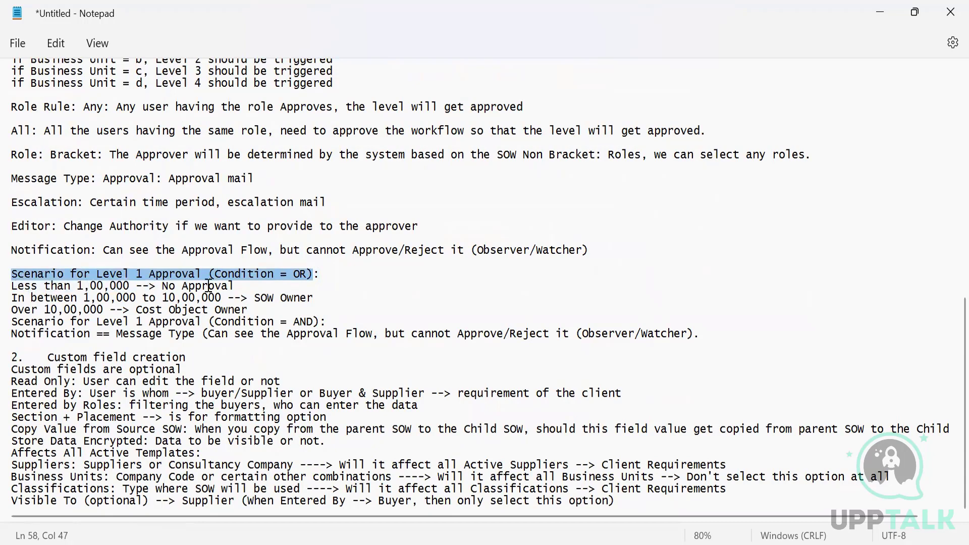
left_click(241, 287)
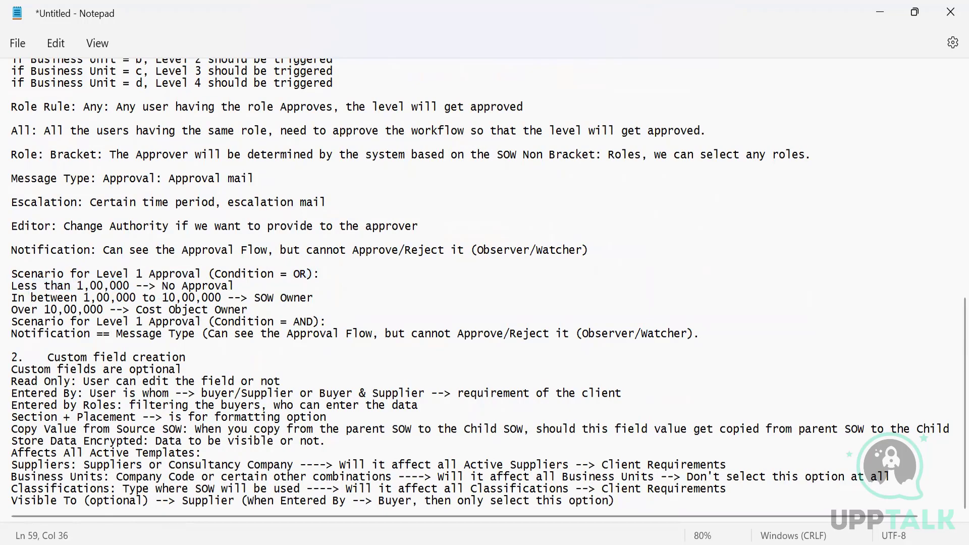
key("Return")
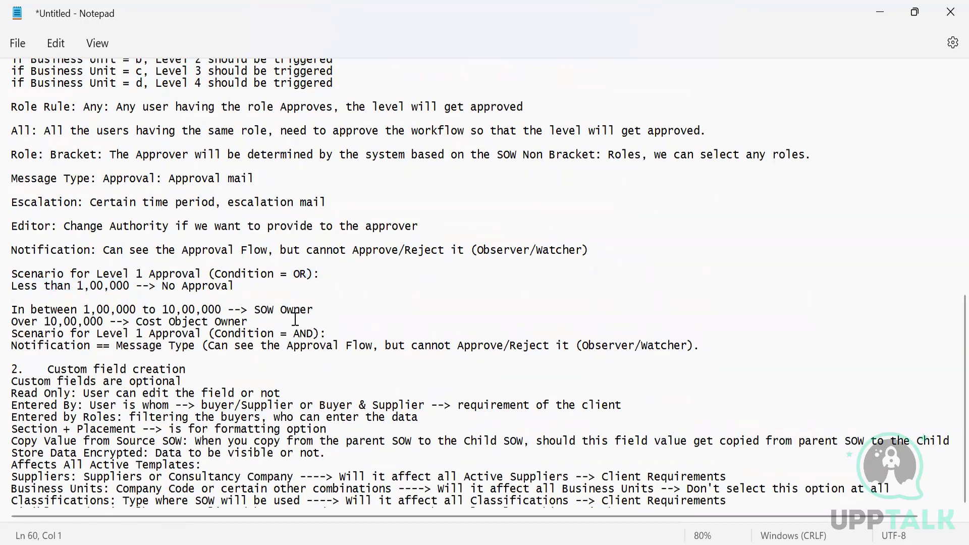
left_click(321, 308)
key("Return")
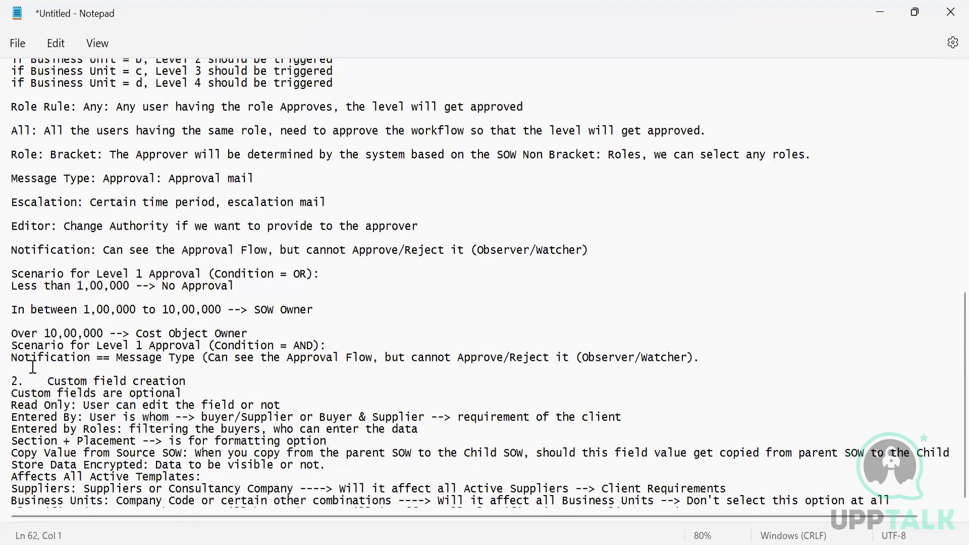
Insert a blank line after the "Over 10,00,000 --> Cost Object Owner" line in the Condition = OR scenario.
left_click(273, 333)
key("Return")
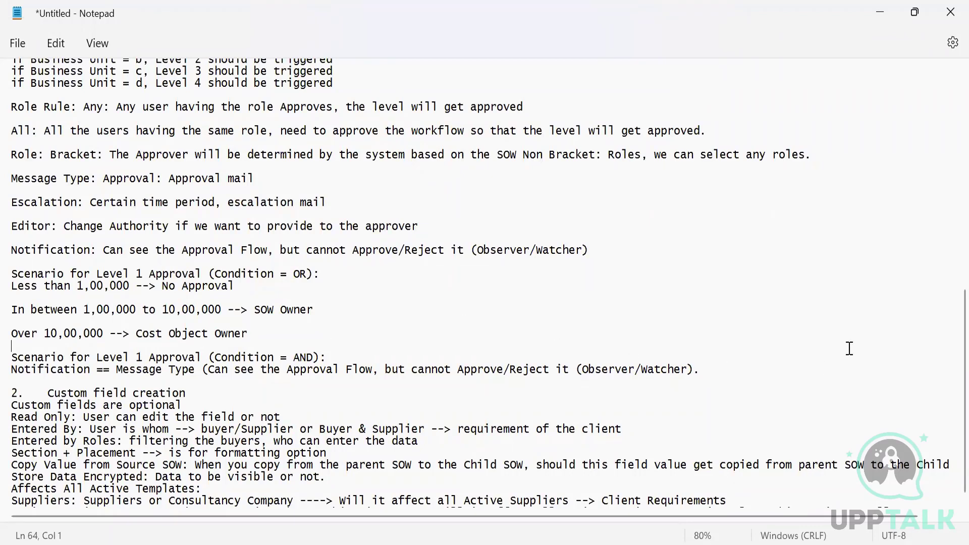
scroll(949, 353, "down", 1)
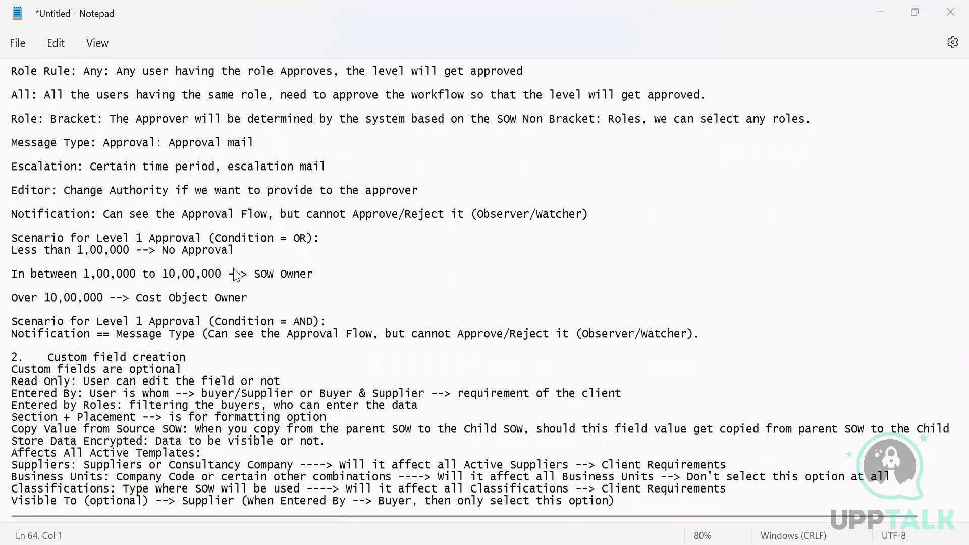
Switch to Fieldglass, return from the message details to Admin Configuration, and open the Approval Rules list to look through it.
key("alt+Tab")
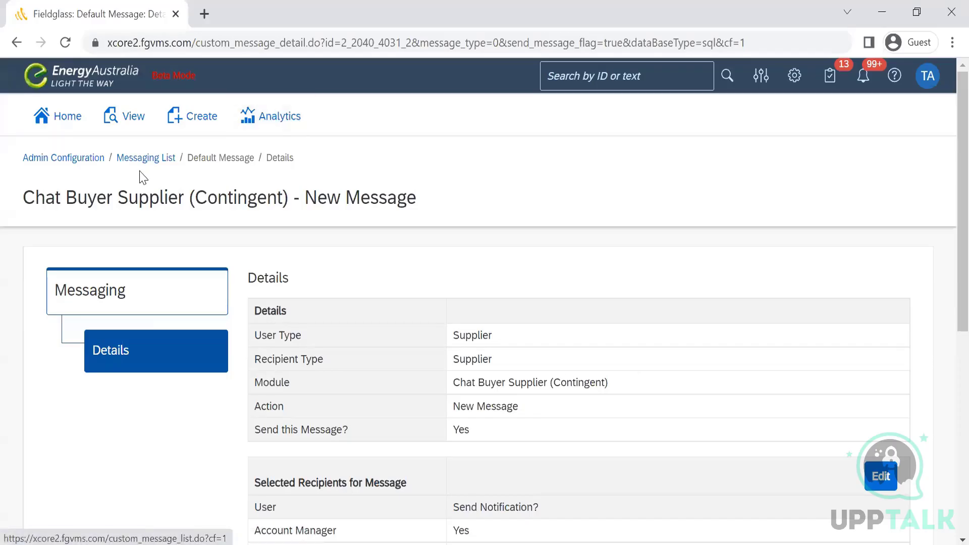
left_click(140, 165)
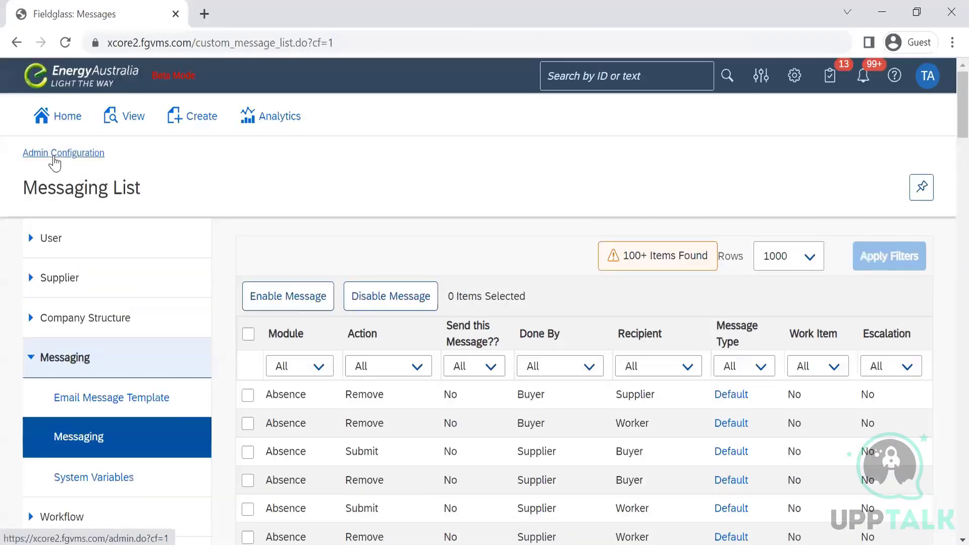
left_click(54, 156)
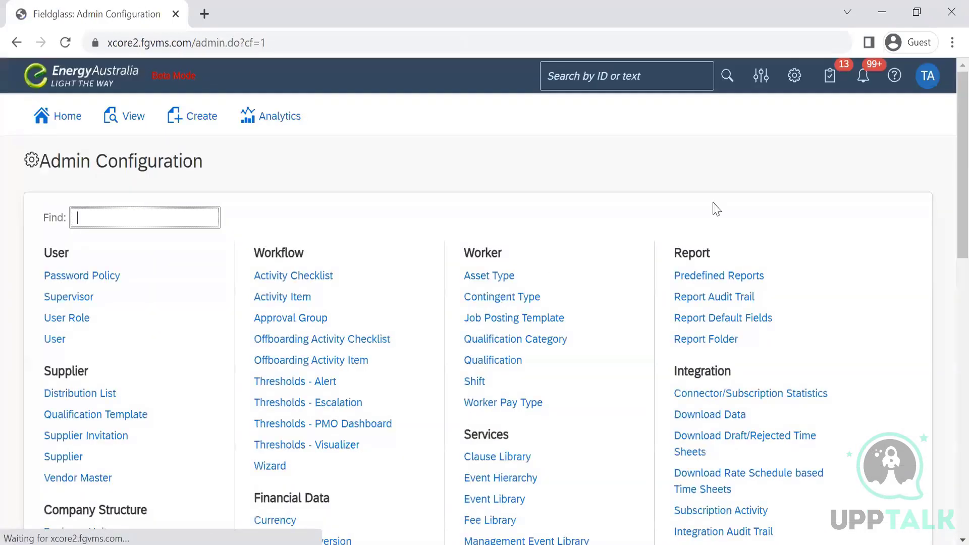
scroll(949, 146, "down", 5)
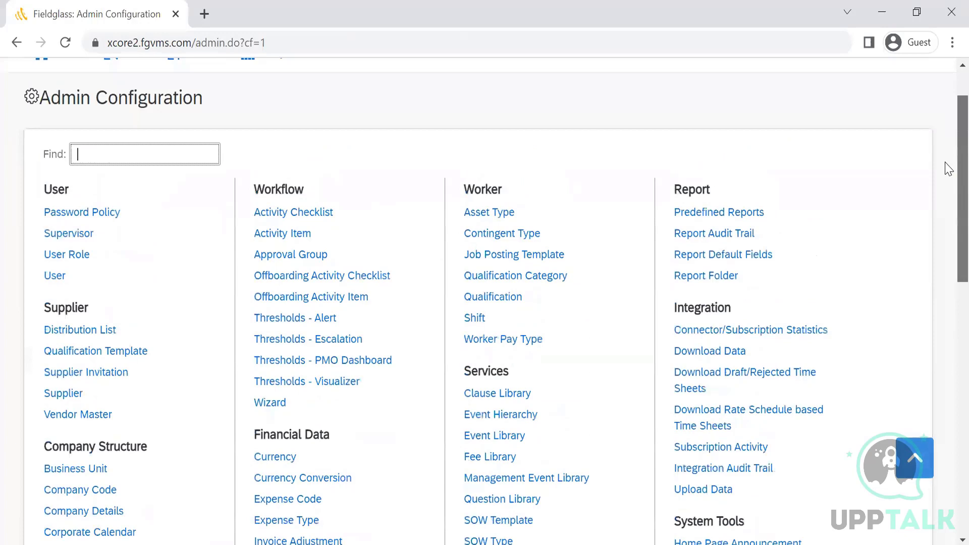
scroll(945, 195, "down", 5)
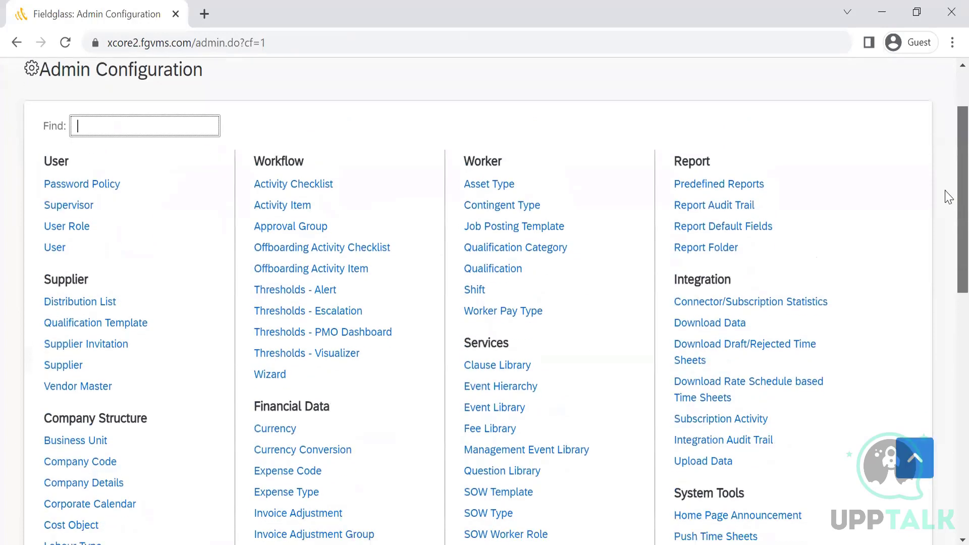
scroll(948, 273, "down", 6)
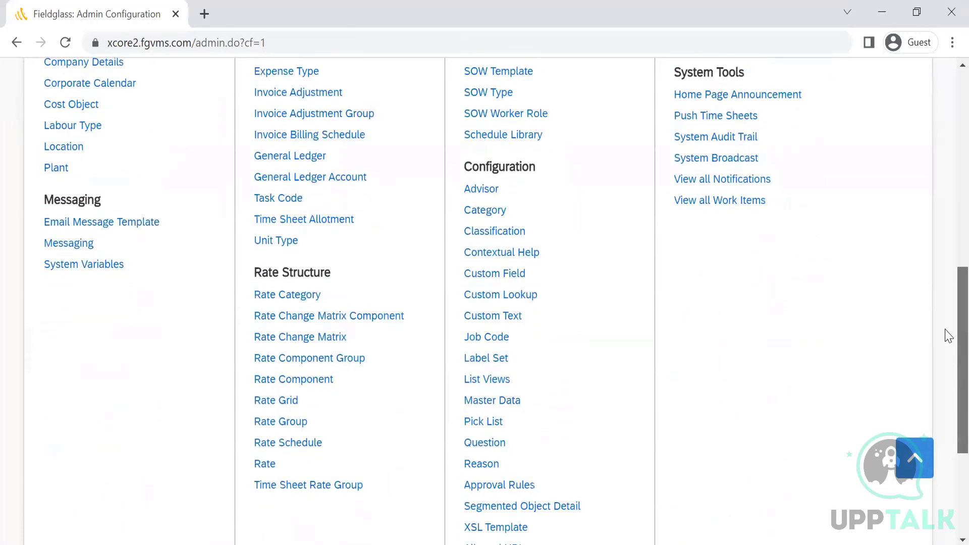
scroll(949, 392, "up", 3)
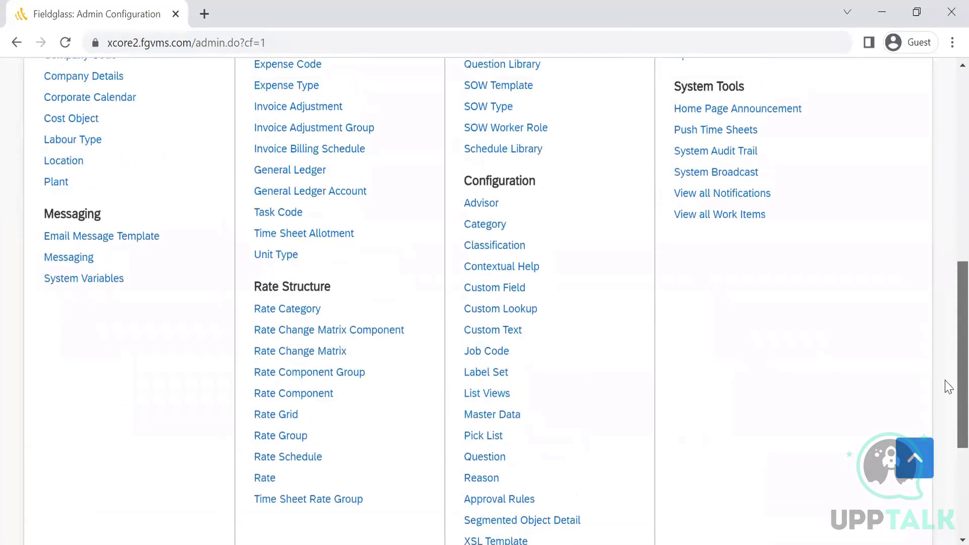
scroll(946, 386, "down", 3)
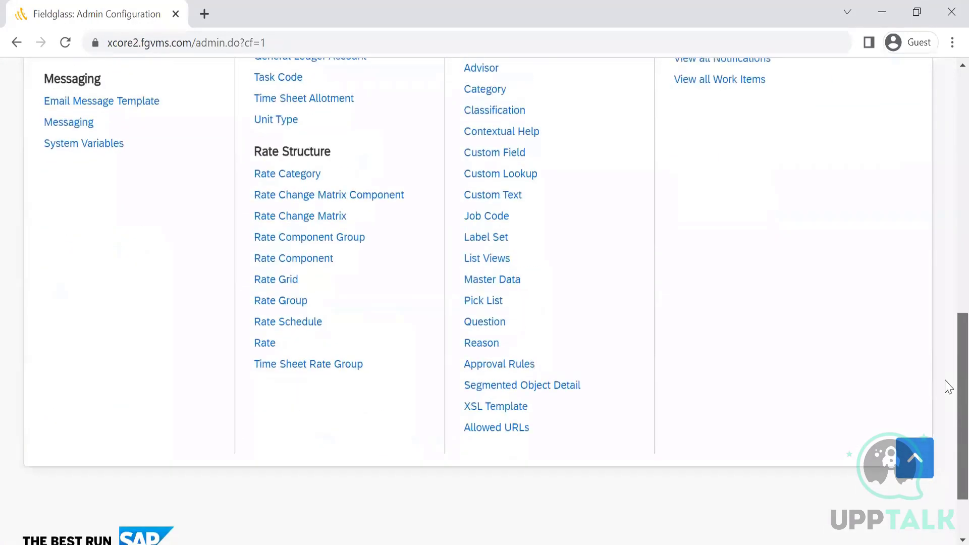
left_click(472, 367)
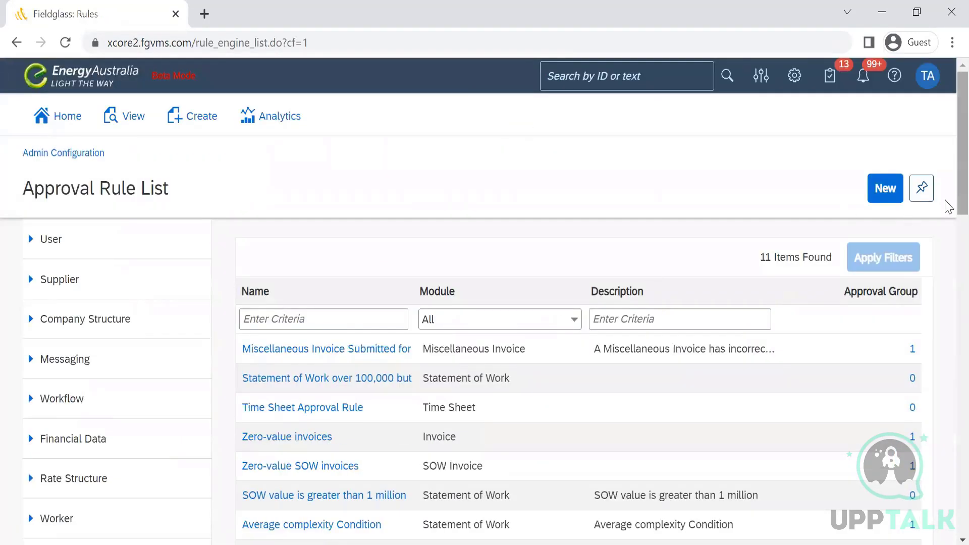
scroll(948, 295, "down", 3)
scroll(288, 212, "up", 6)
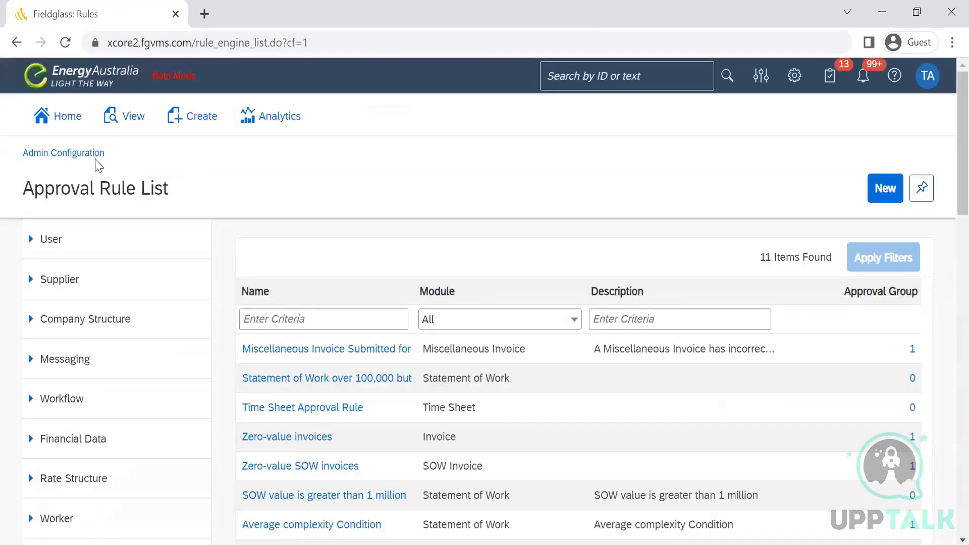
Open the Approval Group list from Admin Configuration to view it, then return to Admin Configuration.
left_click(78, 154)
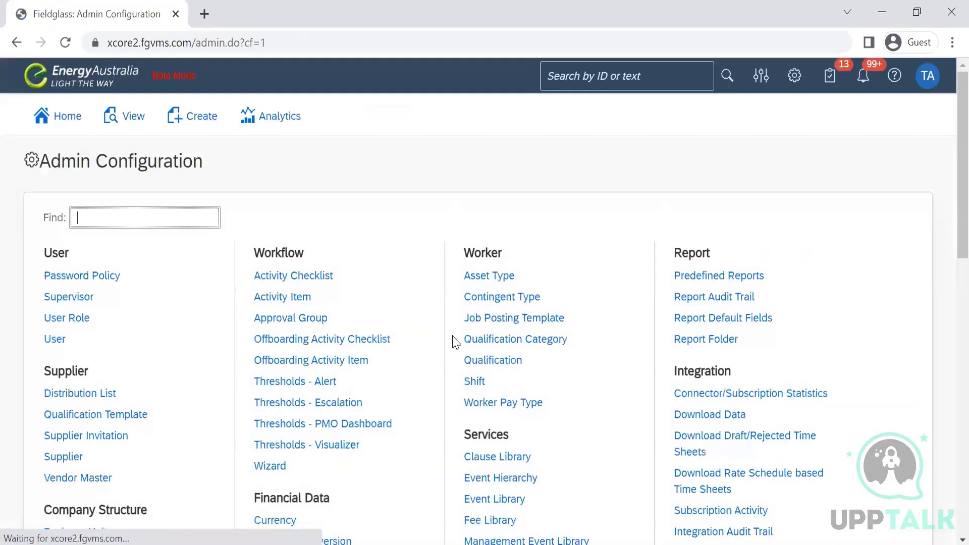
left_click(294, 321)
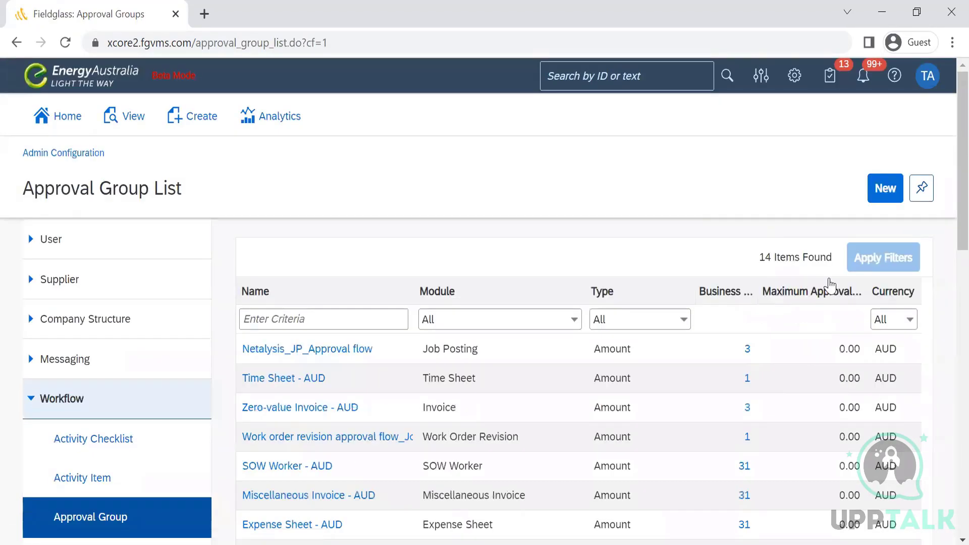
key("alt+Left")
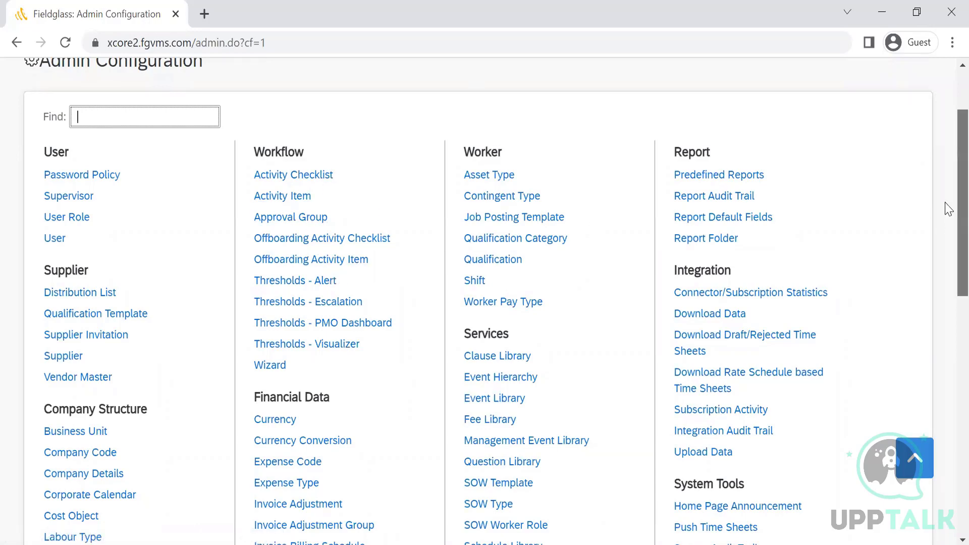
left_click_drag(948, 208, 949, 135)
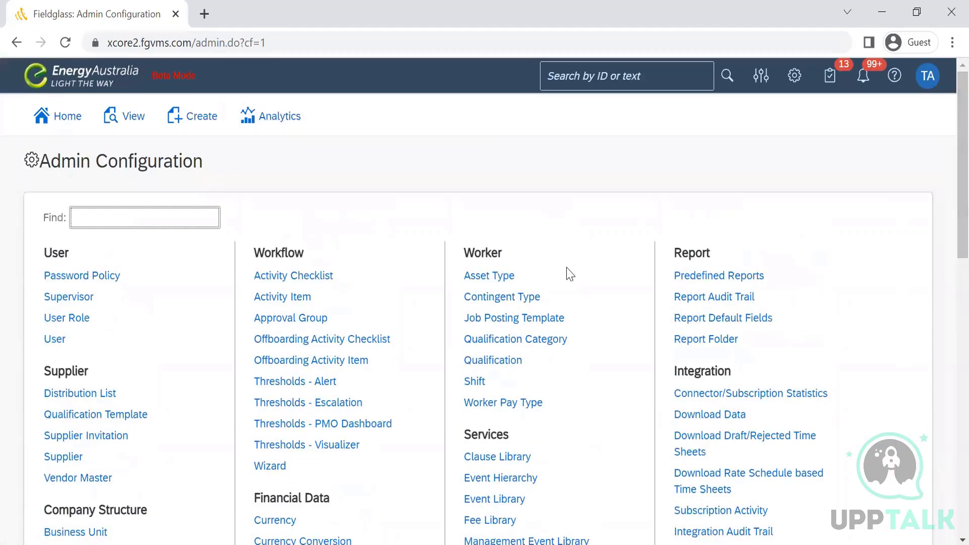
Switch to Notepad, insert a blank line below the "Custom field creation" heading, and place the cursor after "Custom fields are optional".
key("alt+Tab")
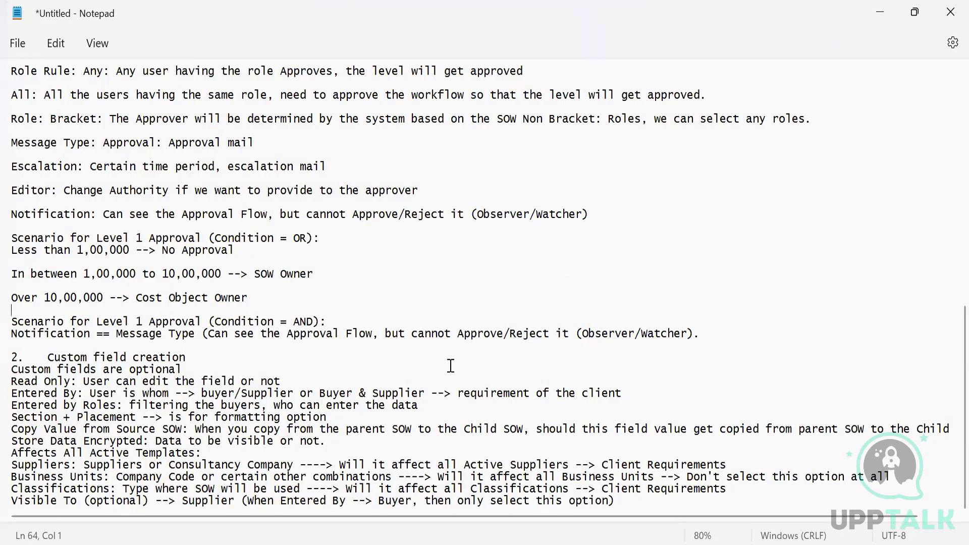
left_click(202, 360)
key("Return")
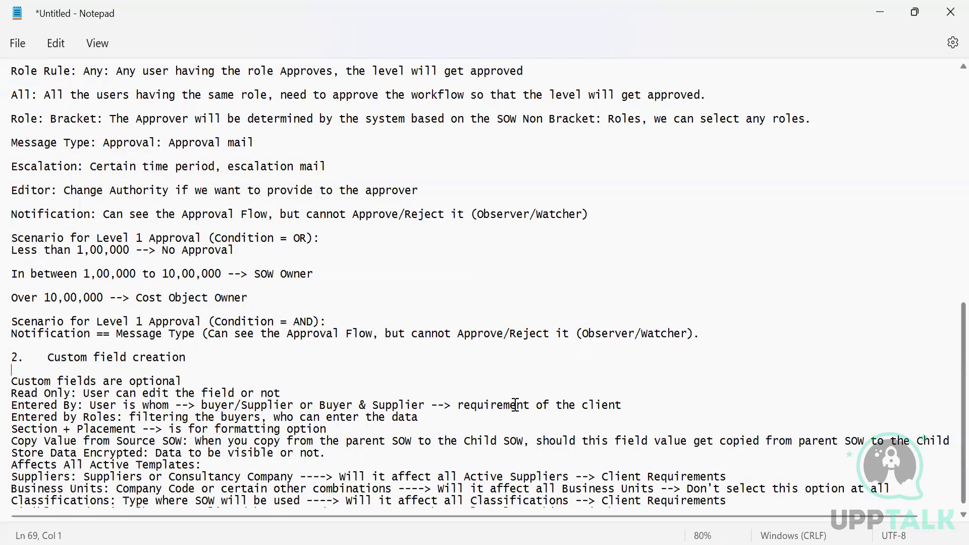
left_click(203, 380)
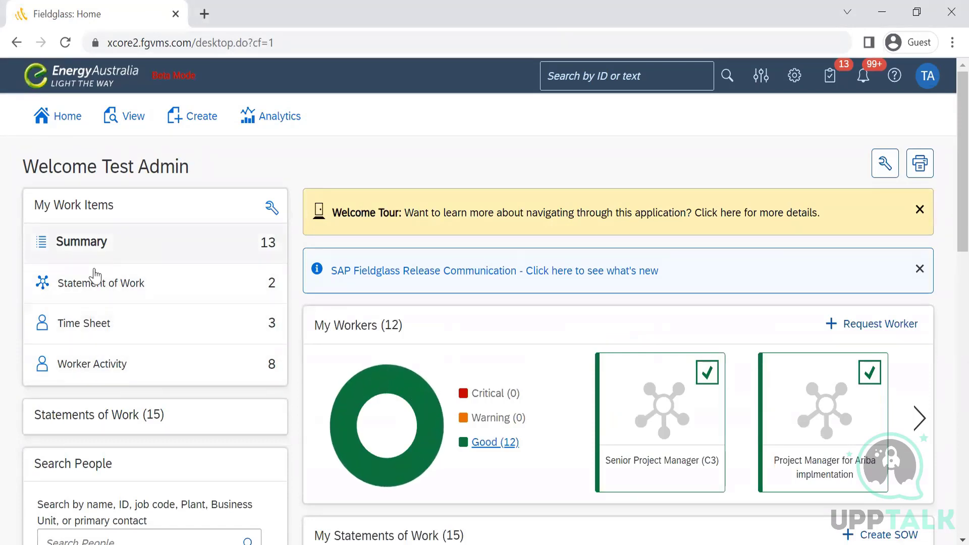
In Fieldglass, view the Statement of Work items requiring action, then open the first worker in the Workers list and show its details.
left_click(72, 291)
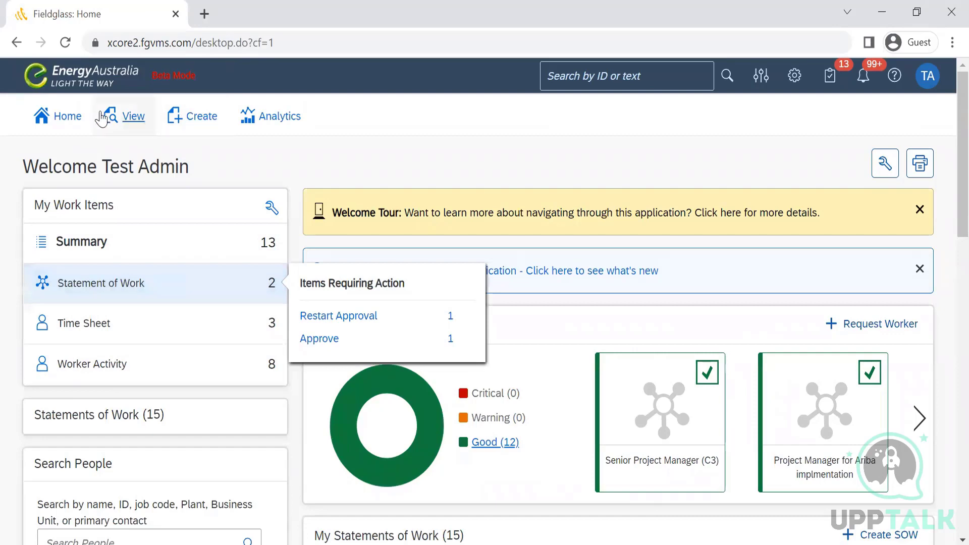
left_click(123, 116)
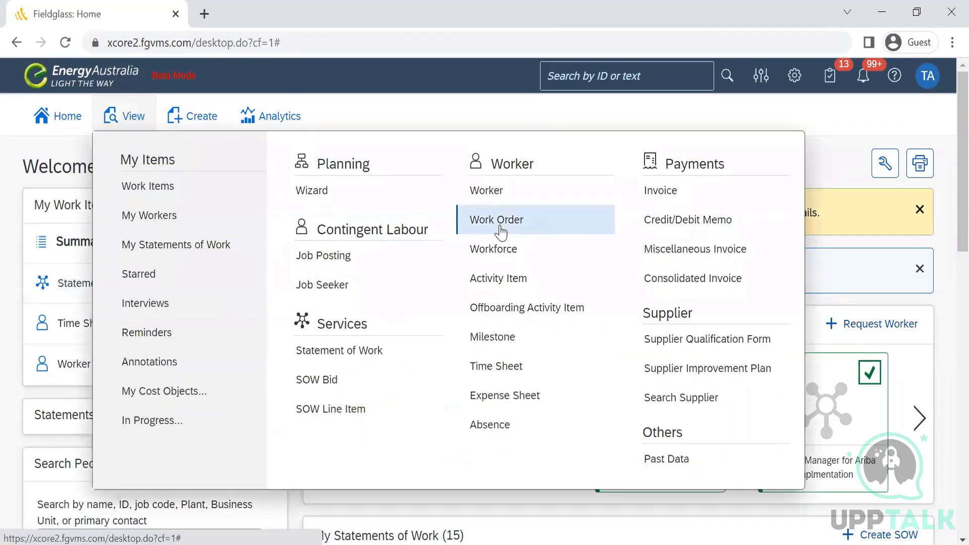
left_click(502, 194)
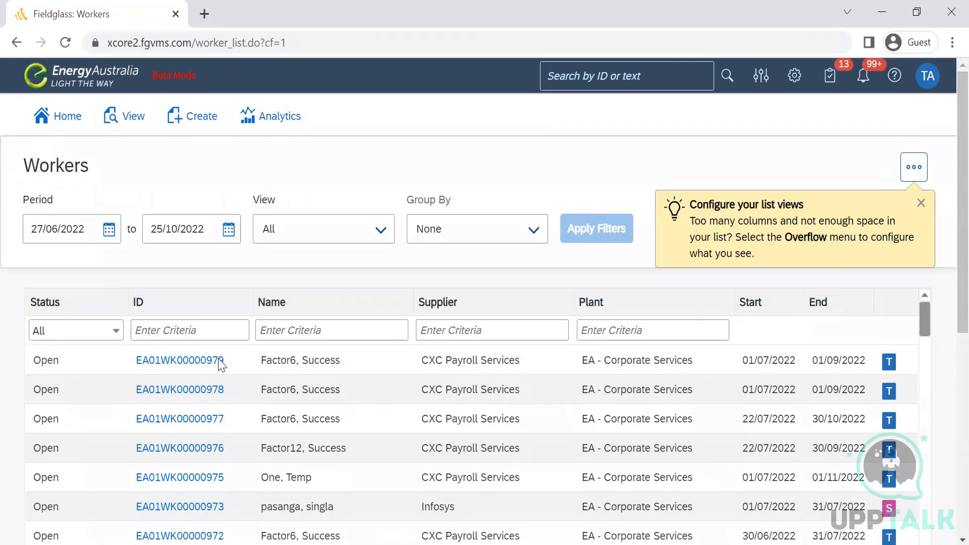
left_click(177, 363)
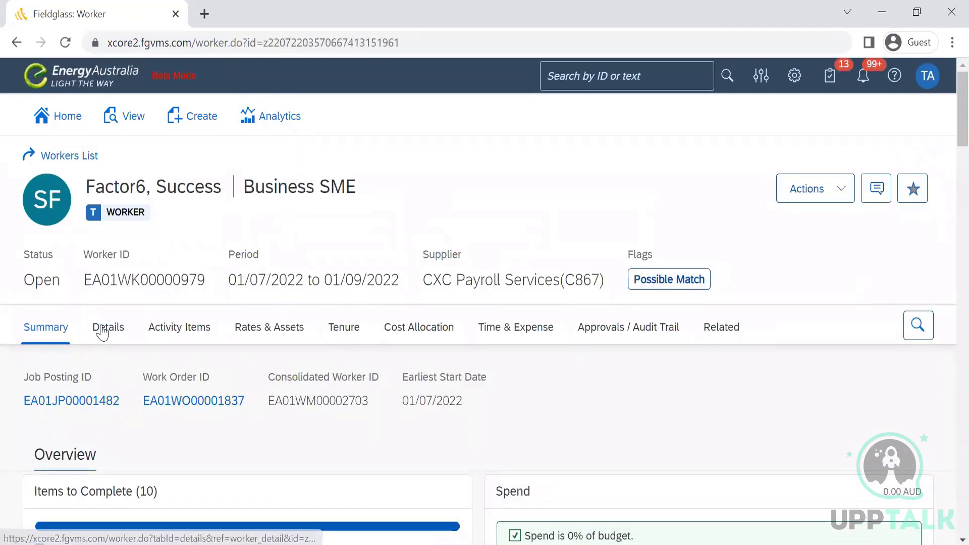
left_click(104, 334)
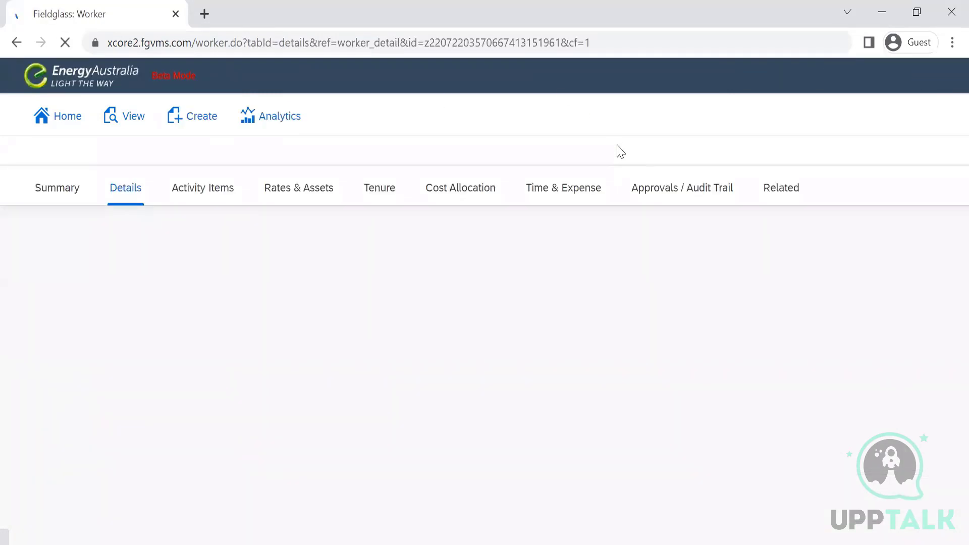
Examine the worker's accounting, custom field, work order, billing and personal information to see which fields the details contain.
scroll(950, 180, "down", 5)
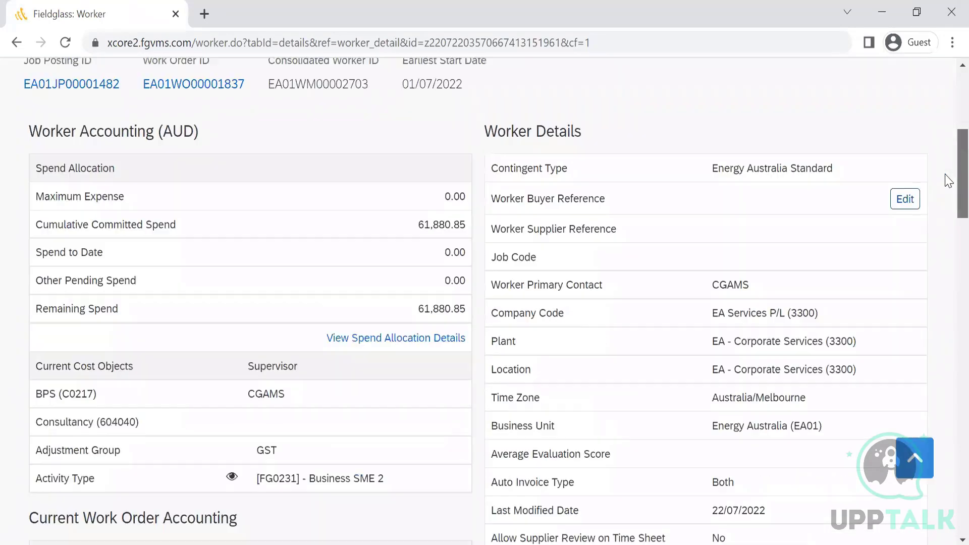
scroll(949, 181, "down", 10)
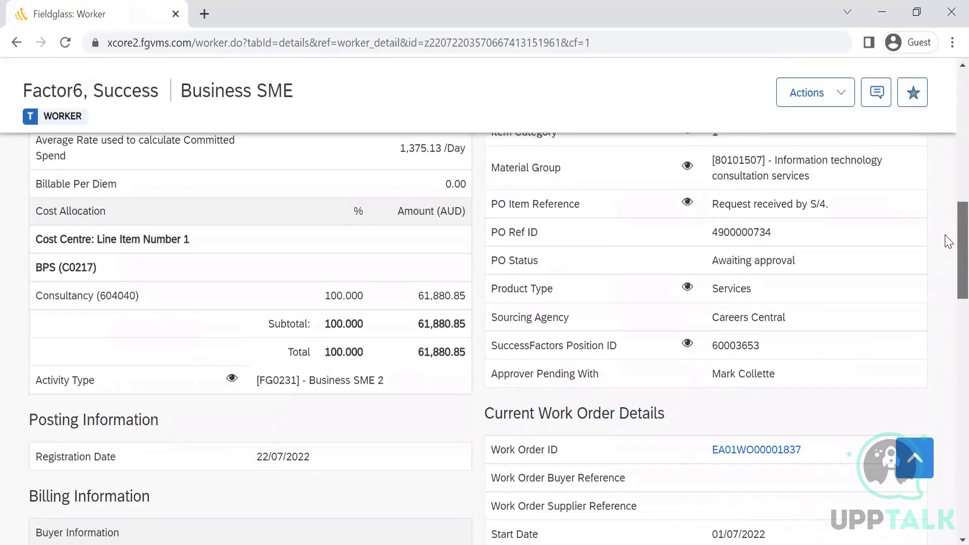
scroll(948, 348, "down", 15)
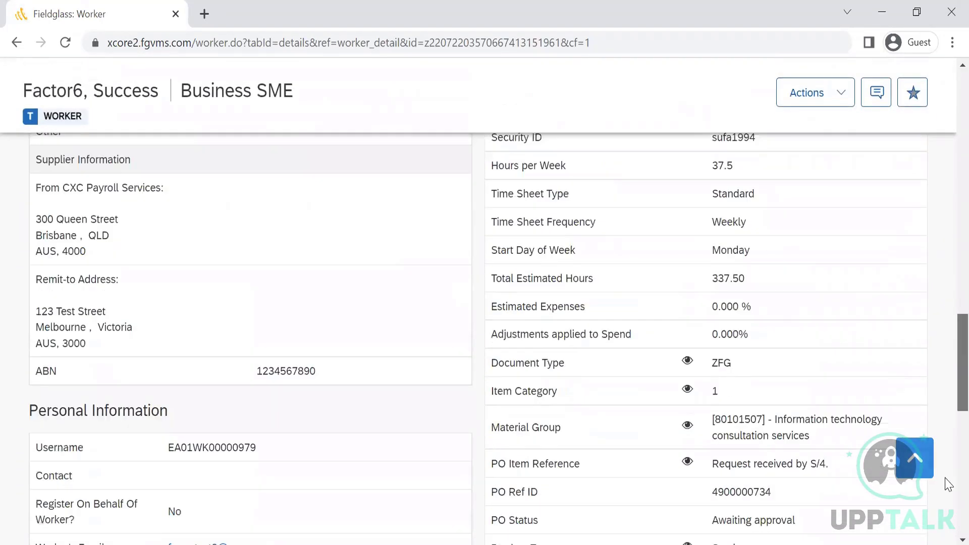
scroll(945, 485, "up", 10)
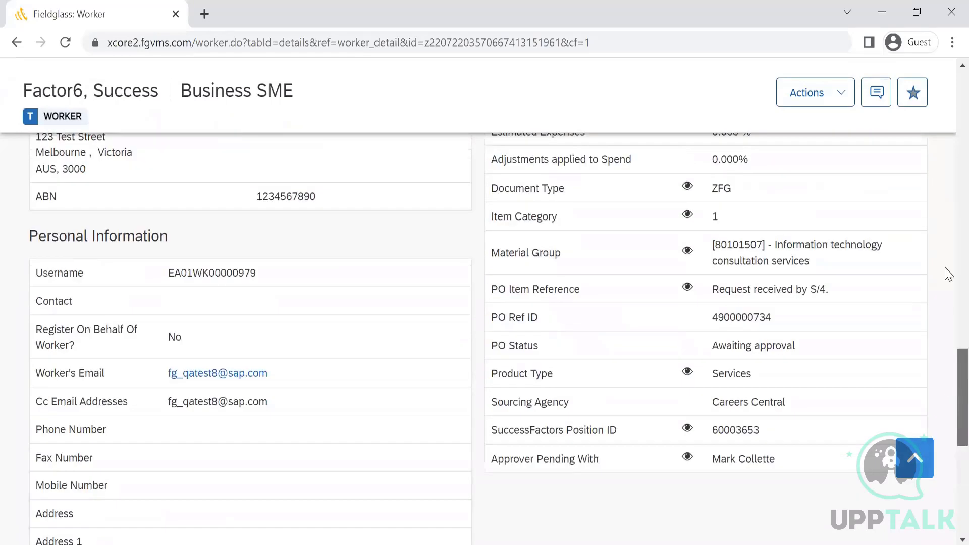
scroll(946, 134, "up", 8)
scroll(948, 82, "up", 8)
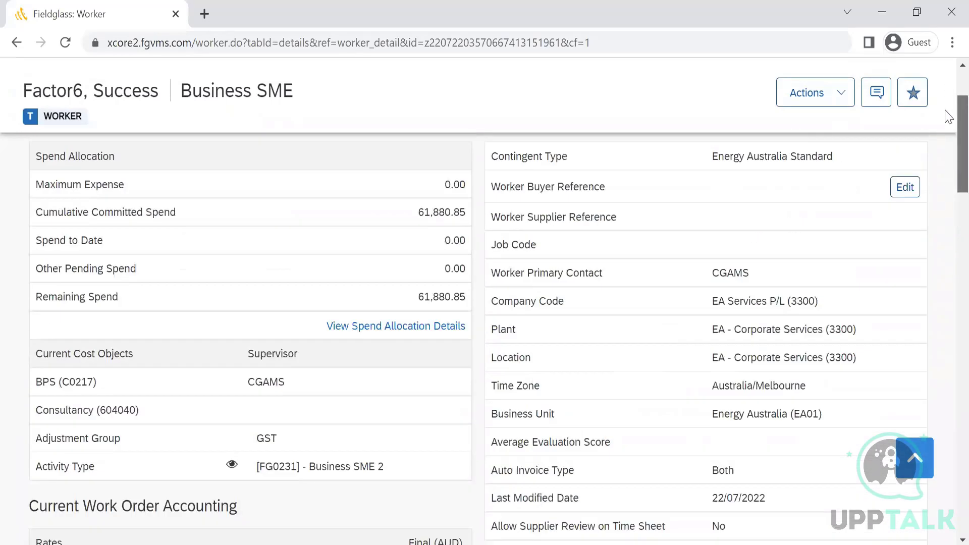
scroll(948, 119, "up", 2)
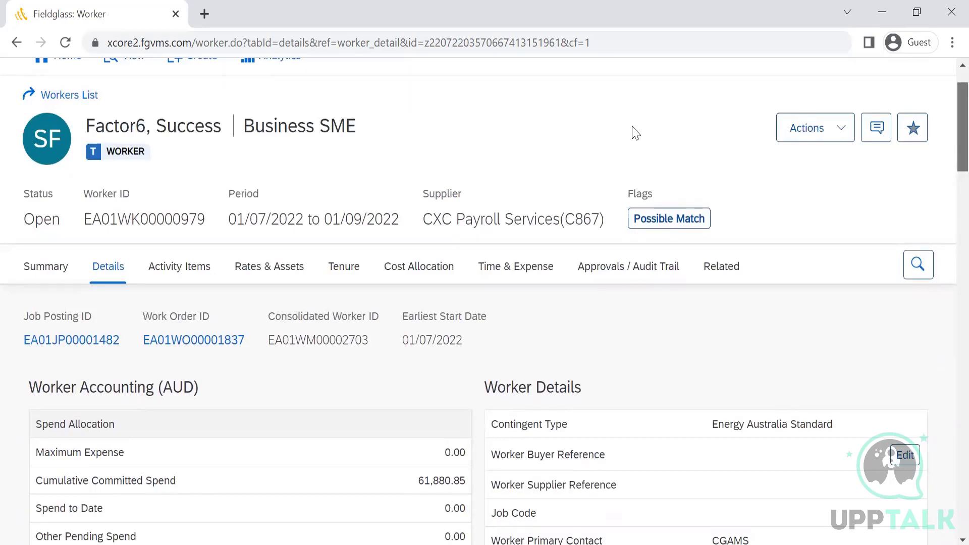
Highlight the worker's Job Posting ID and Work Order ID, then clear the selection.
left_click_drag(126, 339, 7, 347)
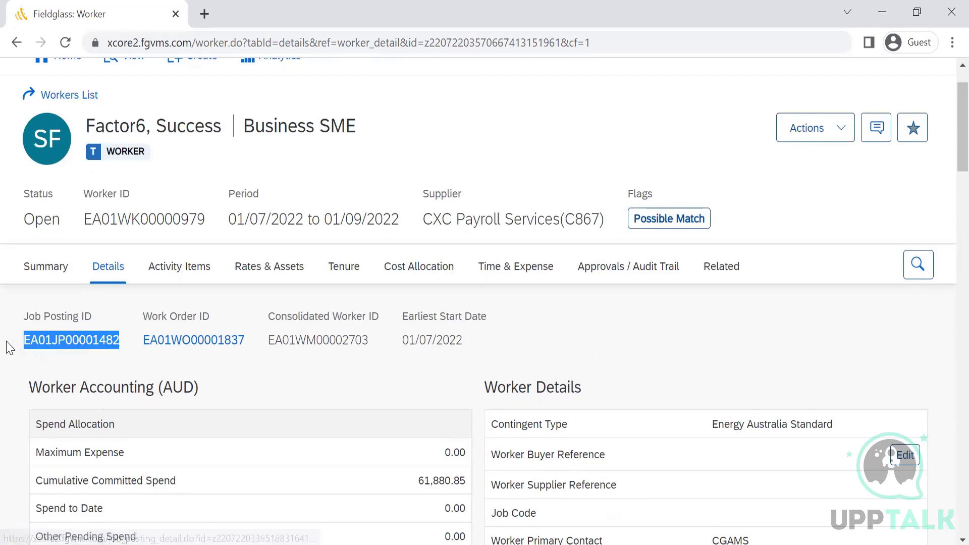
left_click_drag(247, 354, 139, 350)
left_click(339, 375)
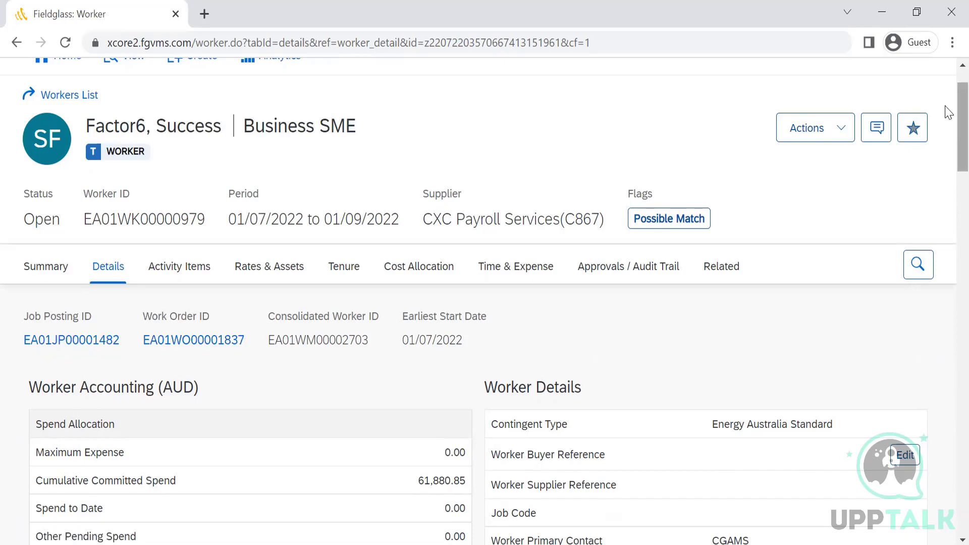
Look through the worker's details once more, from the custom fields to the current work order section and back to Worker Accounting.
scroll(947, 146, "down", 10)
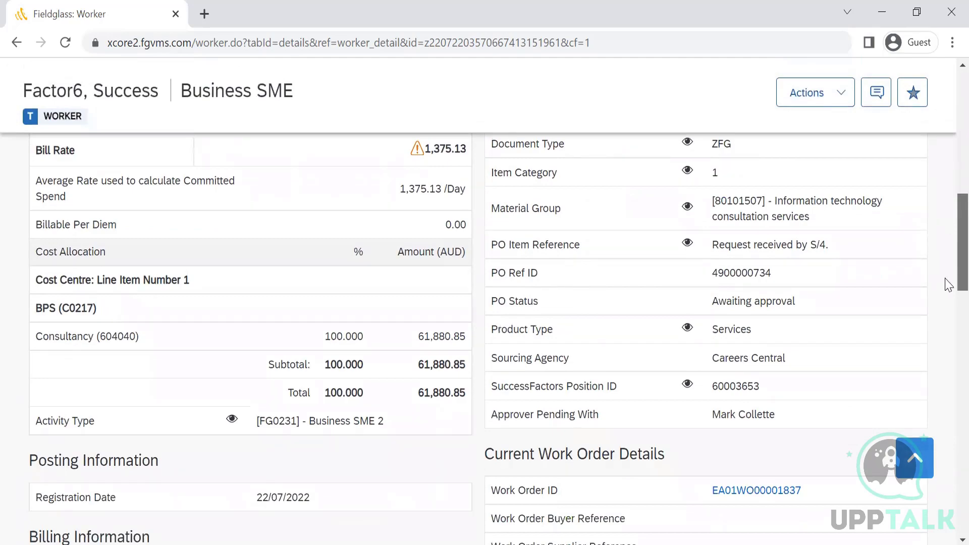
scroll(947, 281, "down", 20)
scroll(947, 119, "up", 20)
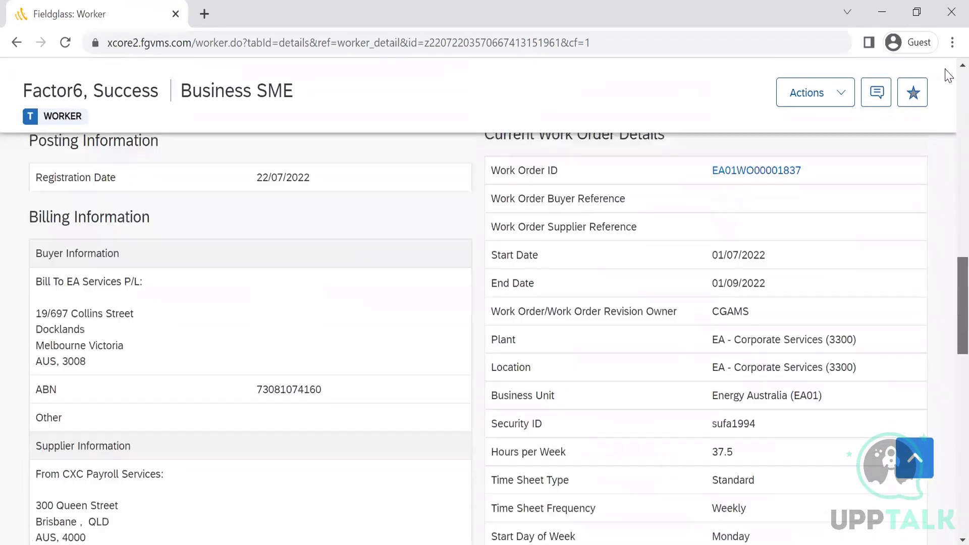
scroll(948, 253, "up", 8)
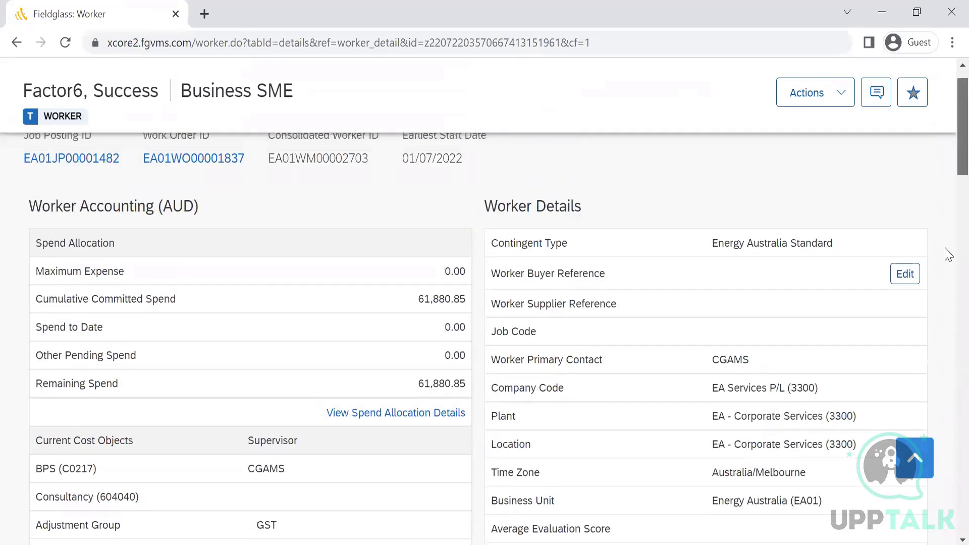
Highlight the SuccessFactors Position ID field and its value in the worker's details.
scroll(742, 149, "down", 10)
scroll(772, 214, "down", 8)
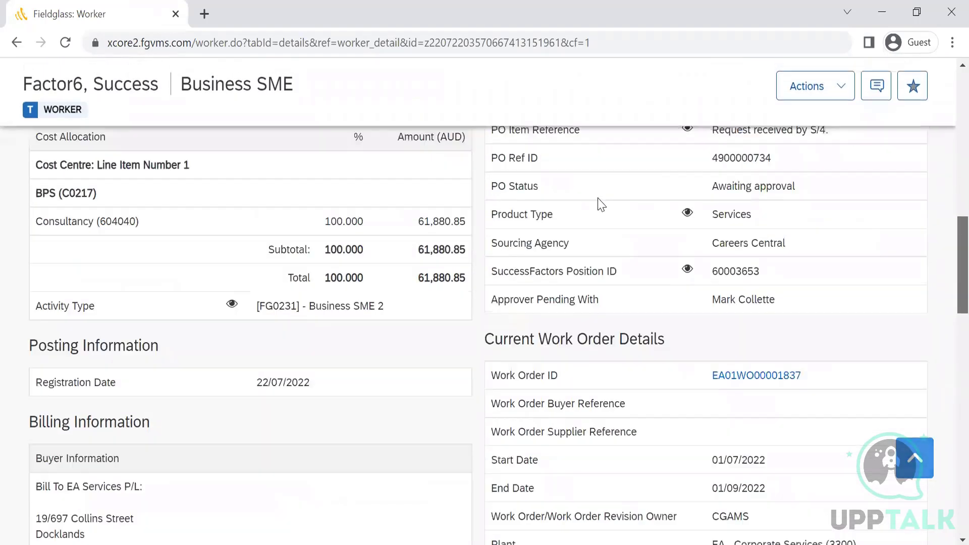
left_click_drag(763, 206, 495, 205)
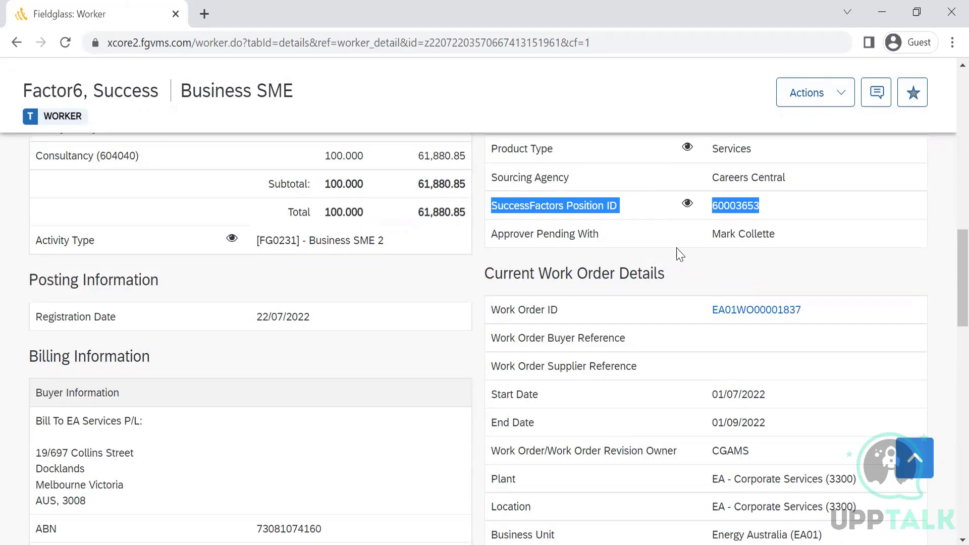
mouse_move(696, 222)
Check the visibility hints on the Product Type and Document Type fields, and look through the worker's remaining details for other marked fields.
scroll(950, 267, "up", 3)
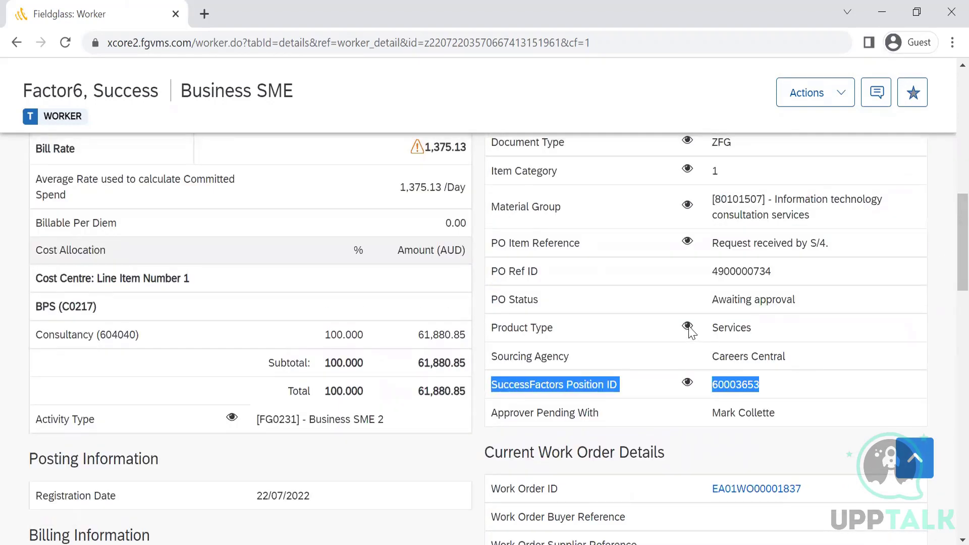
mouse_move(690, 328)
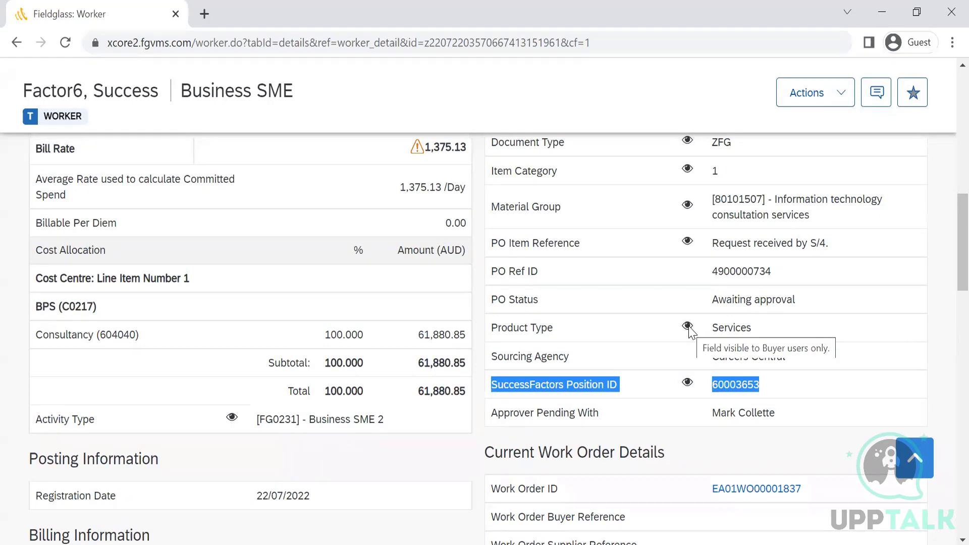
left_click(689, 332)
scroll(949, 204, "up", 3)
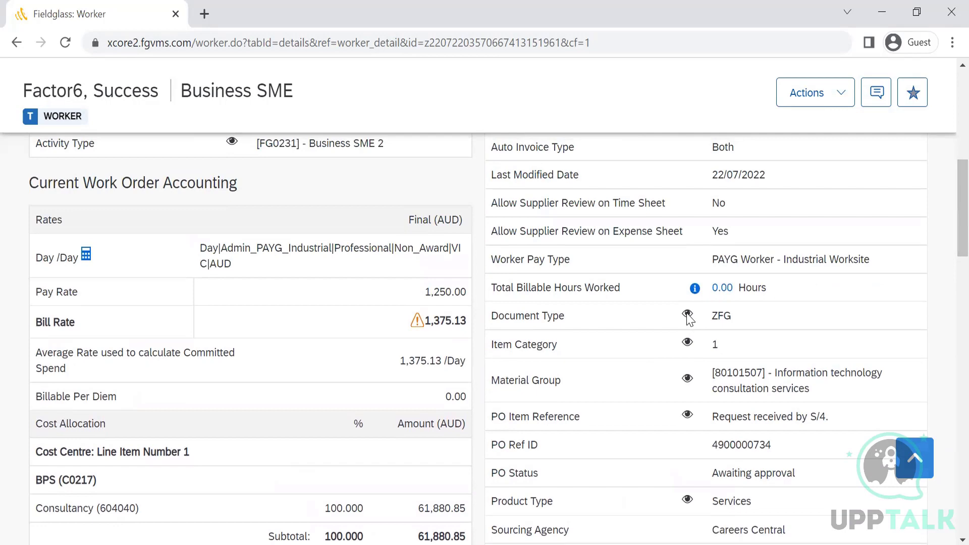
mouse_move(690, 318)
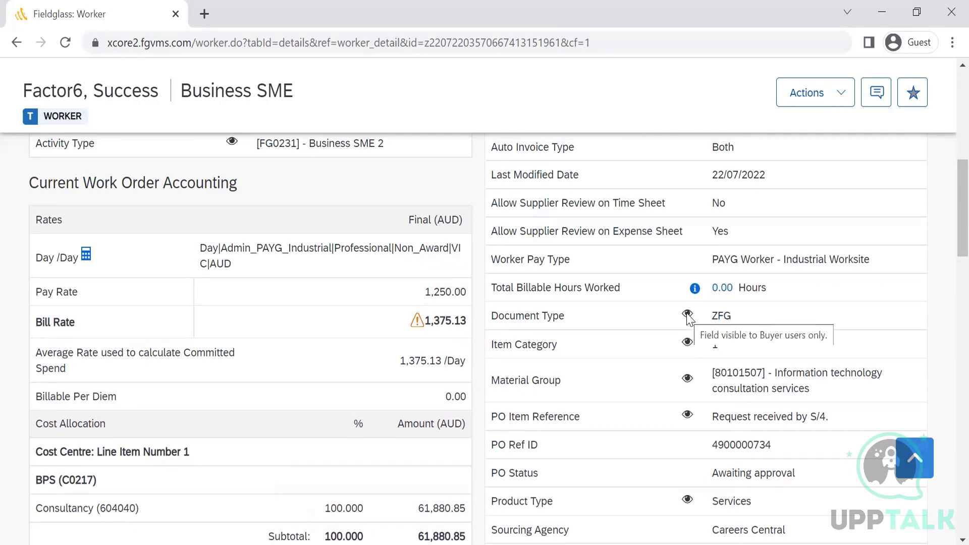
scroll(949, 202, "up", 1)
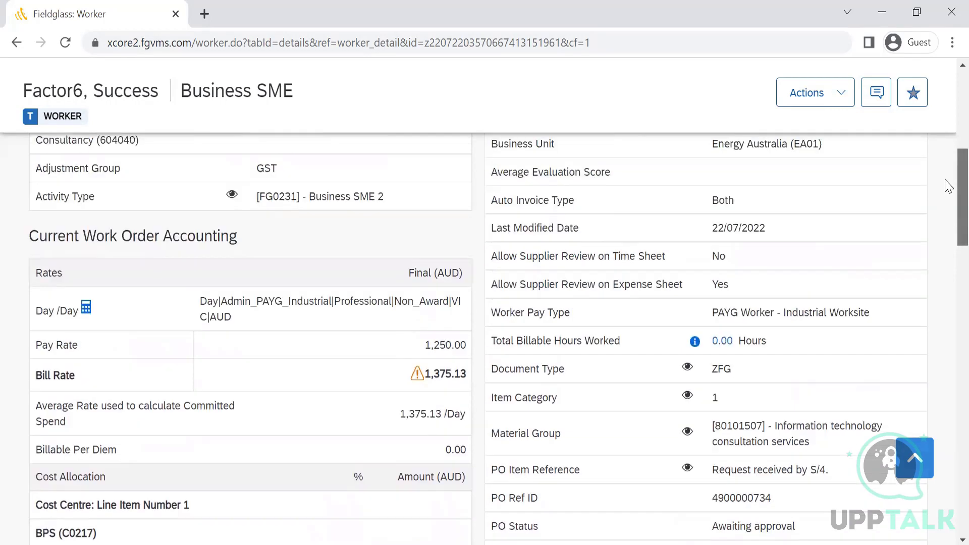
scroll(948, 185, "up", 5)
scroll(945, 231, "down", 15)
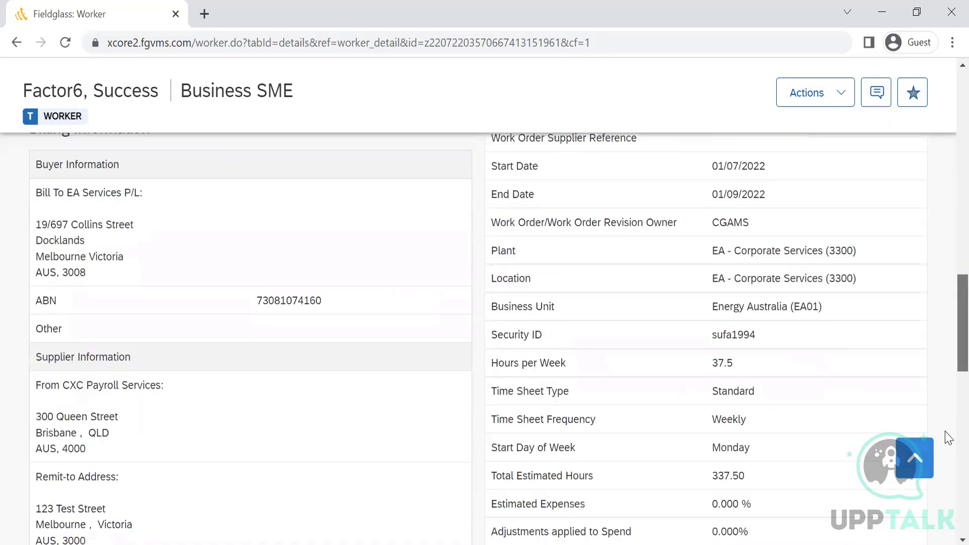
scroll(949, 434, "down", 6)
scroll(949, 394, "up", 1)
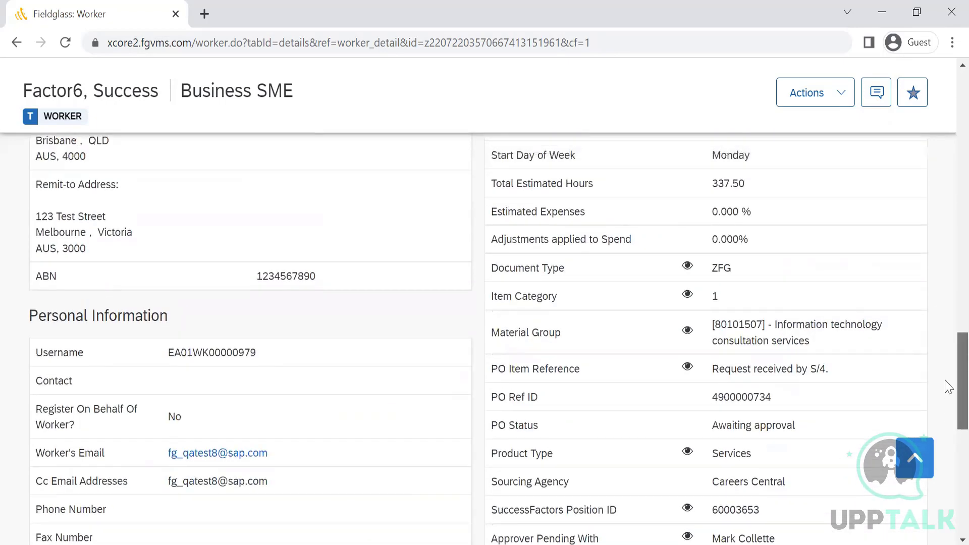
scroll(949, 354, "up", 14)
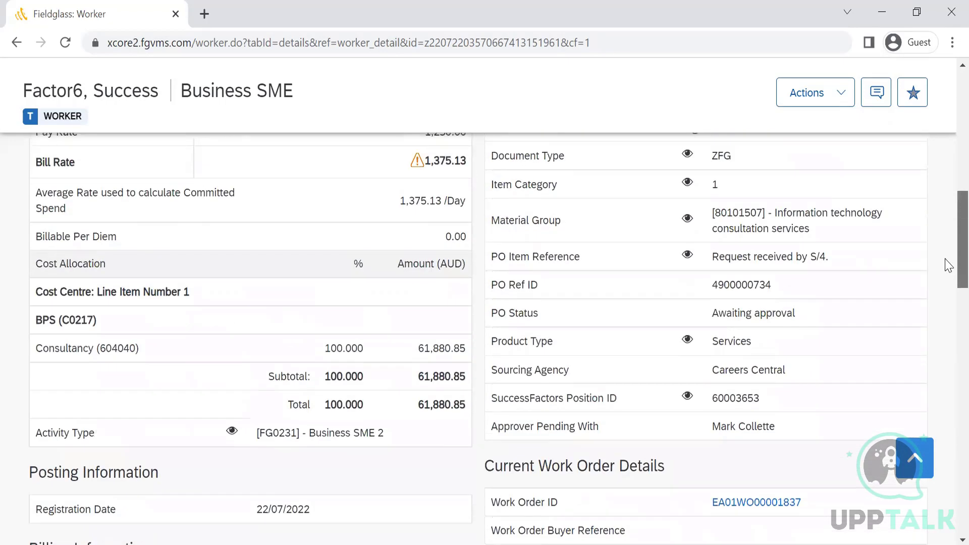
mouse_move(685, 341)
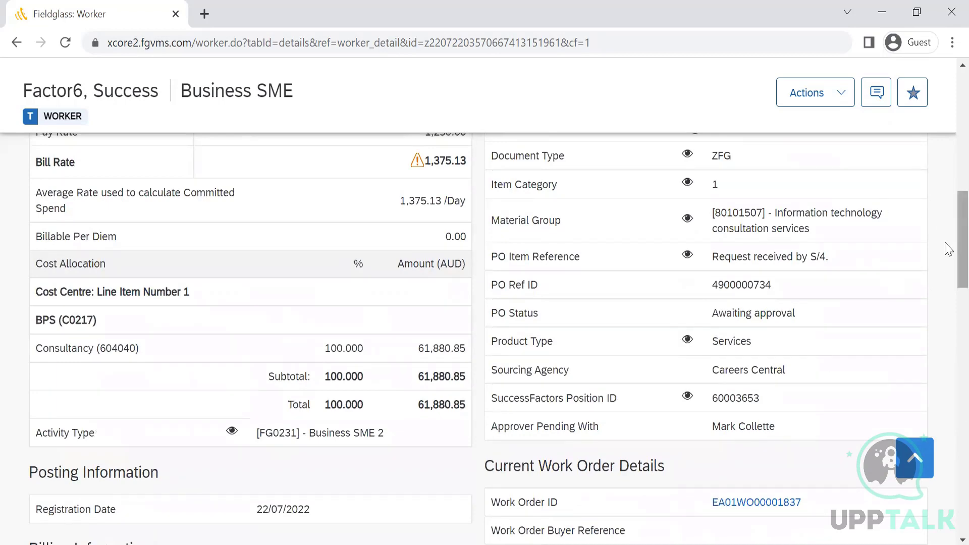
Copy the field name SuccessFactors Position ID from the worker's details.
scroll(948, 248, "down", 3)
mouse_move(626, 257)
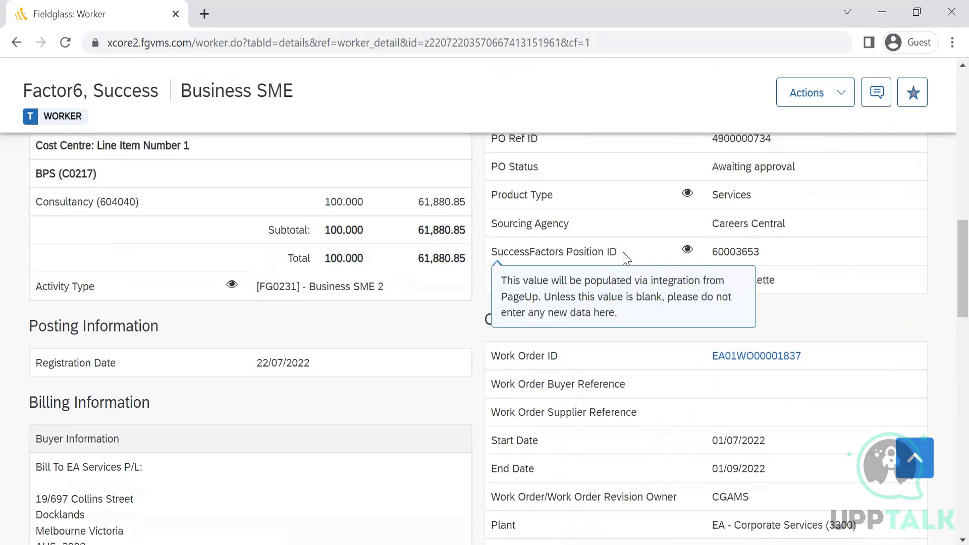
left_click_drag(626, 258, 494, 258)
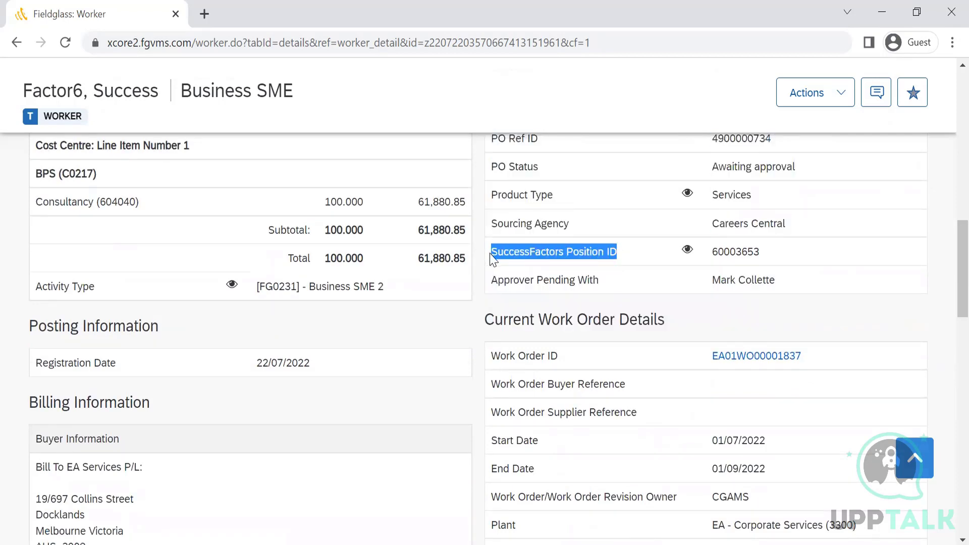
Return to the home page and open the Custom Field list from Admin Configuration.
scroll(948, 195, "up", 14)
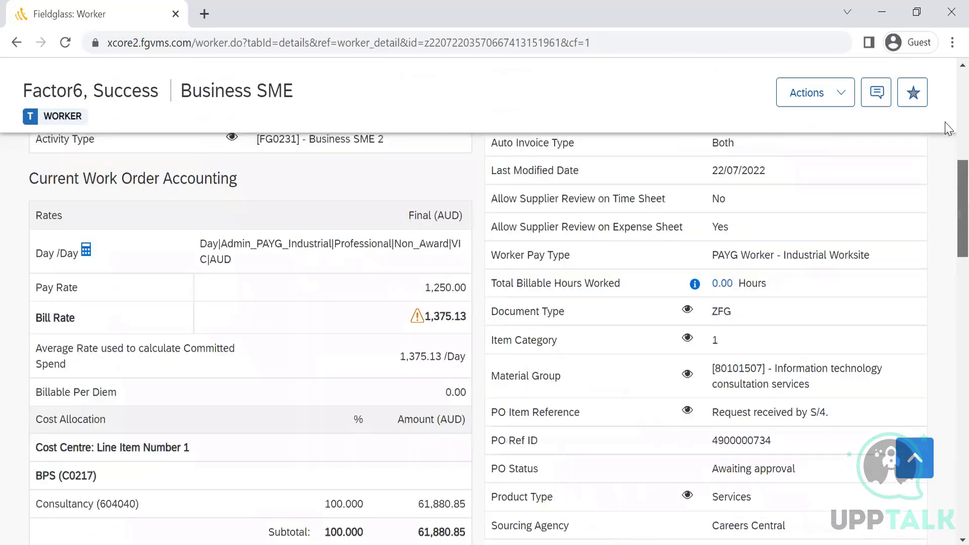
scroll(949, 145, "up", 5)
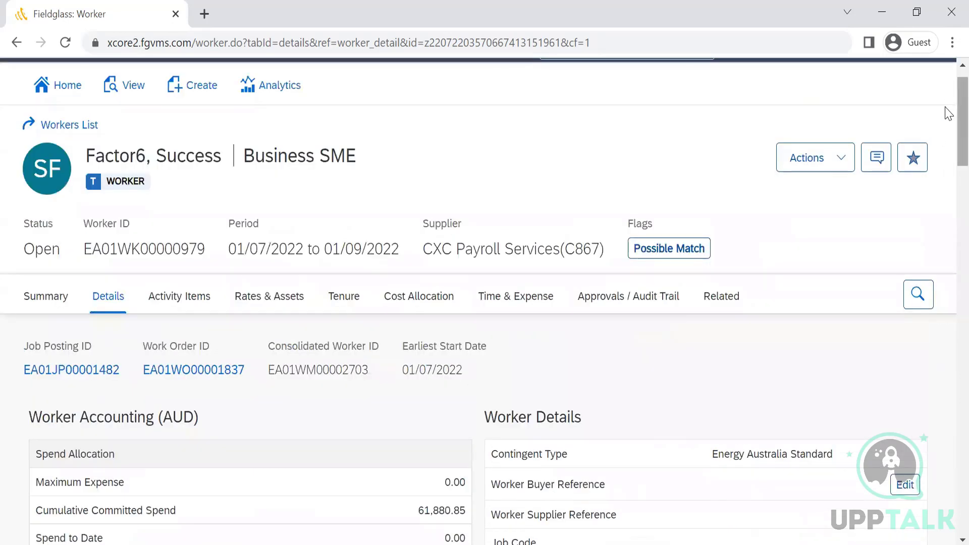
left_click(66, 86)
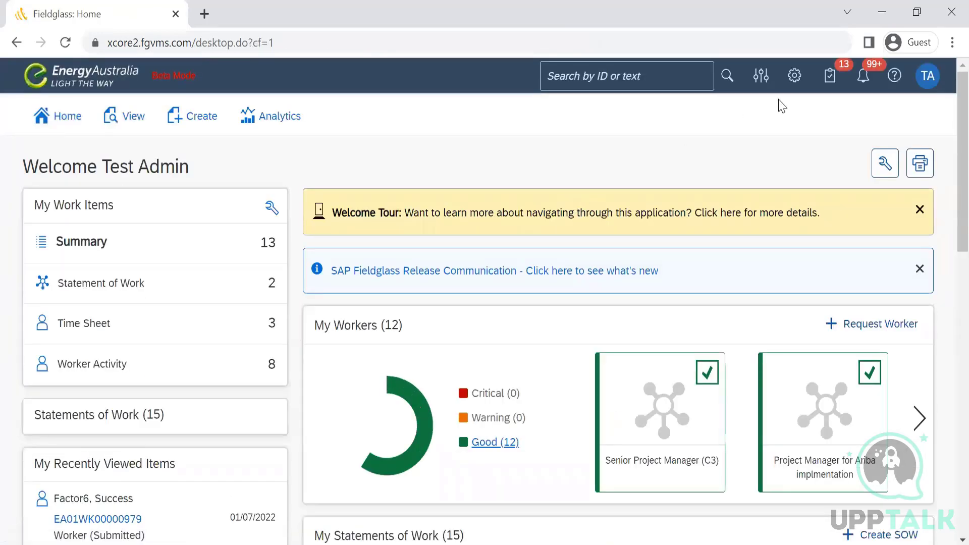
left_click(795, 76)
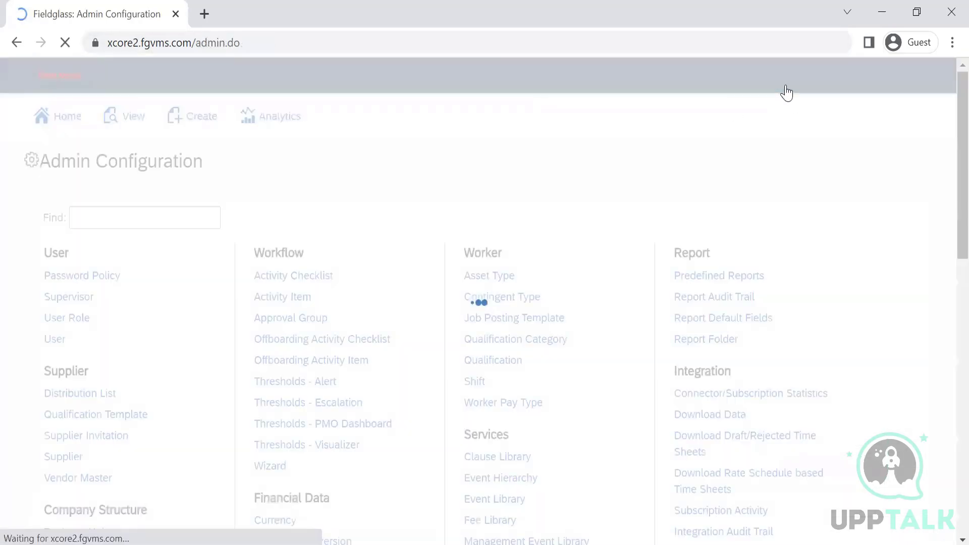
scroll(946, 381, "down", 8)
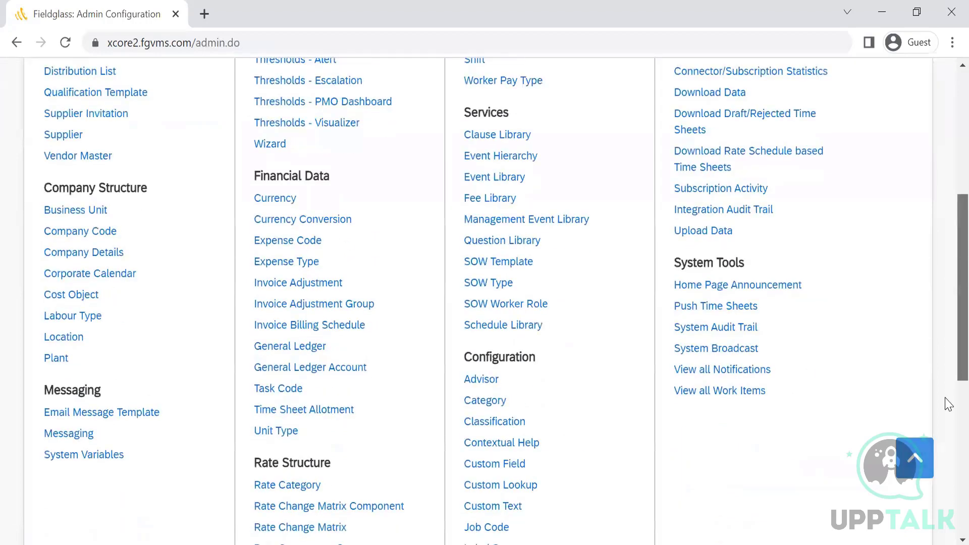
scroll(541, 280, "down", 4)
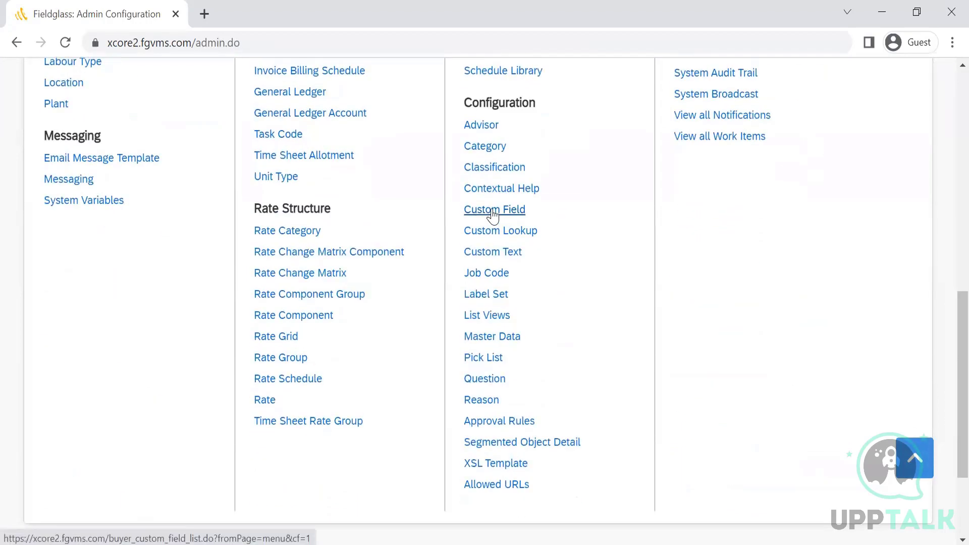
left_click(494, 212)
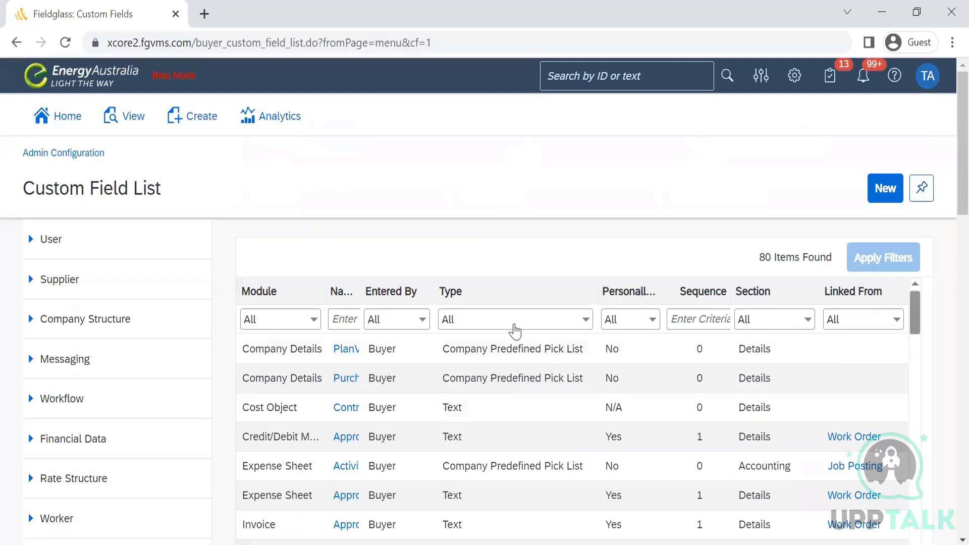
Filter the custom fields by the copied name SuccessFactors Position ID, widen the Name column and open the Worker module's field.
left_click(346, 323)
key("ctrl+v")
key("Return")
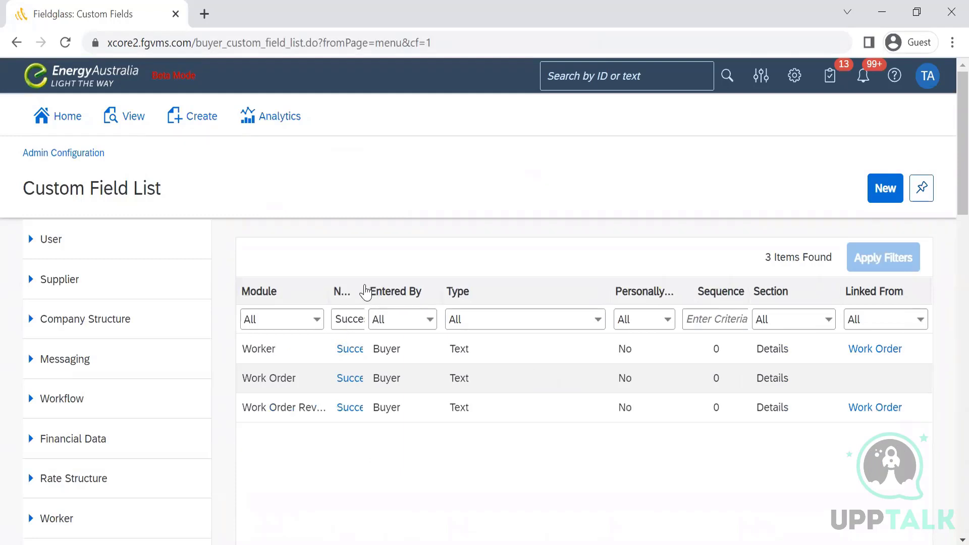
left_click_drag(363, 283, 463, 292)
left_click(397, 352)
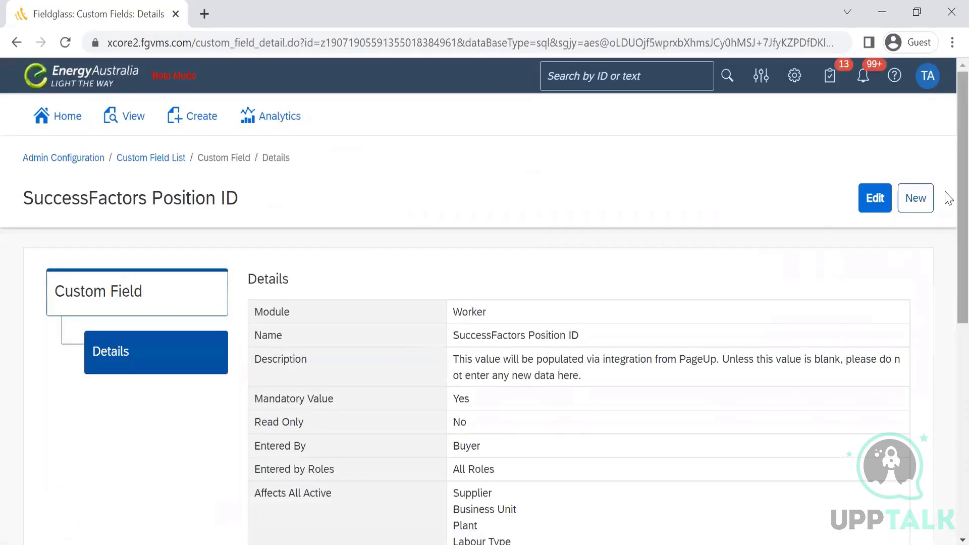
Highlight the custom field's description, Mandatory Value and Read Only settings in turn, then clear the selection.
scroll(948, 198, "down", 3)
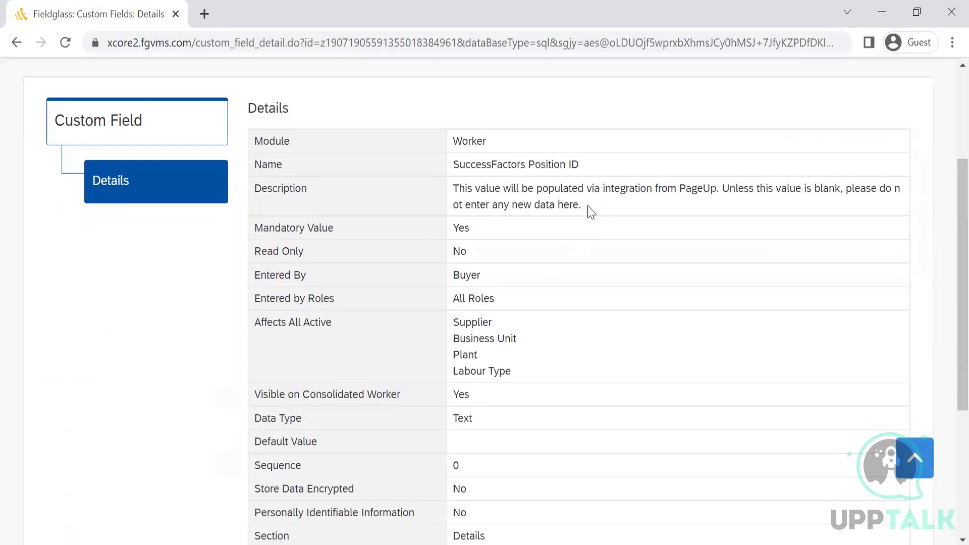
left_click_drag(586, 206, 455, 197)
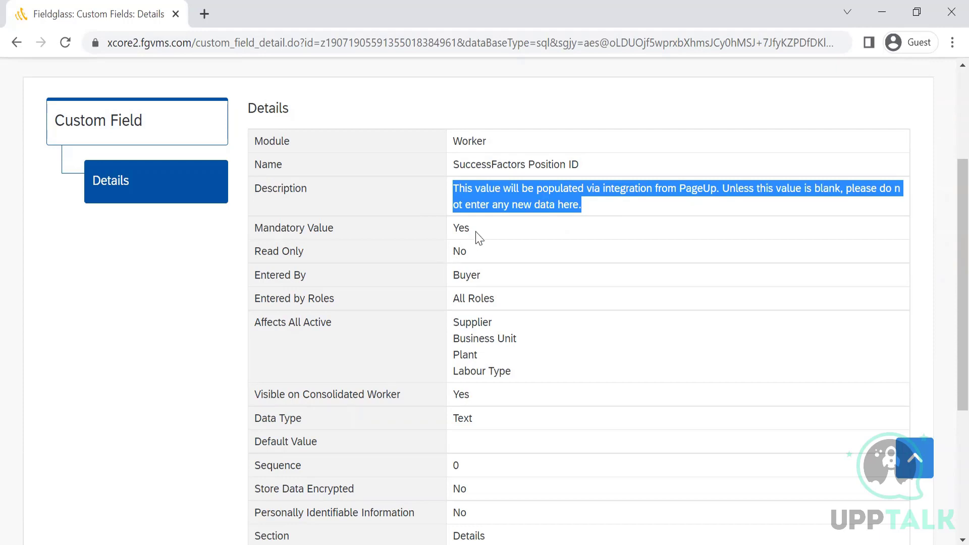
double_click(459, 232)
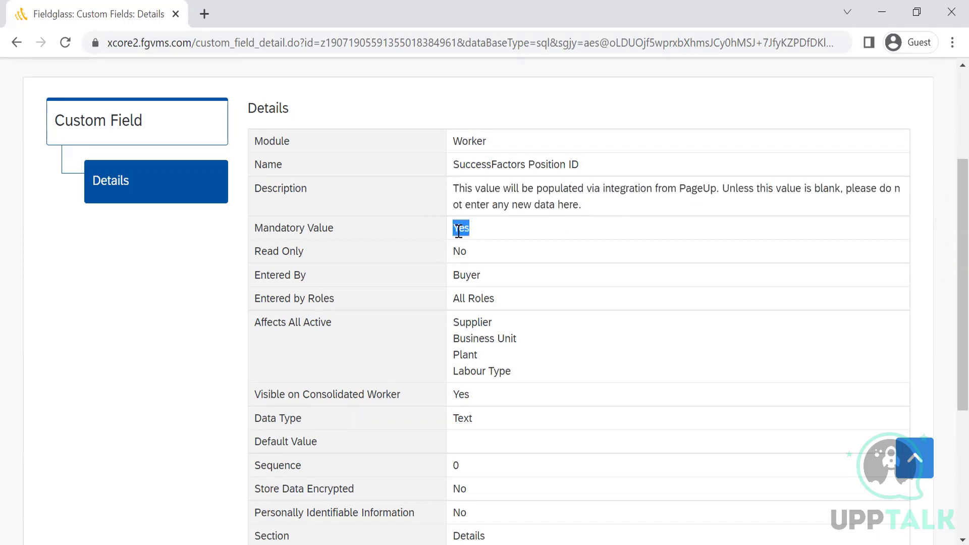
left_click(458, 254)
double_click(458, 254)
left_click(478, 262)
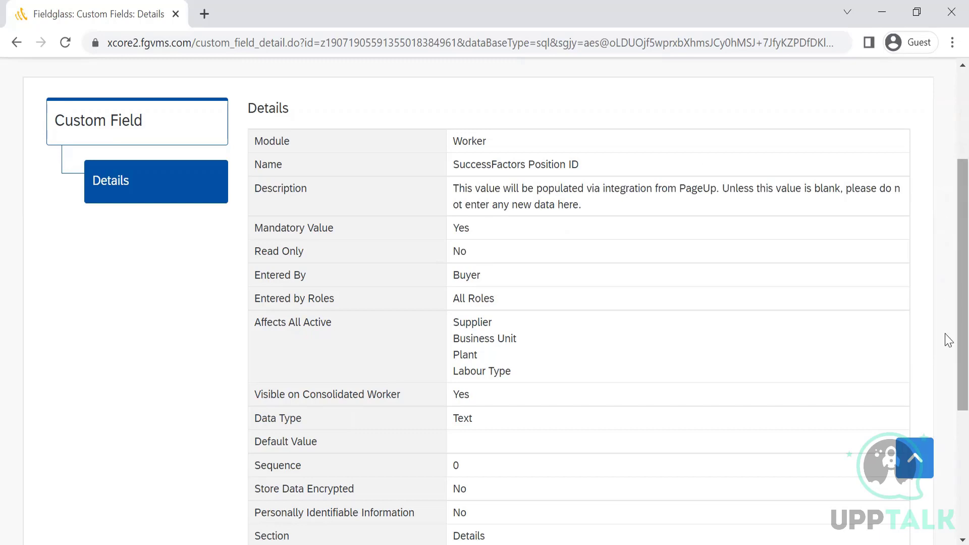
Highlight the custom field's Affects All Active entries, then its Visible on Consolidated Worker setting.
scroll(949, 339, "down", 5)
scroll(946, 368, "up", 6)
scroll(946, 227, "down", 2)
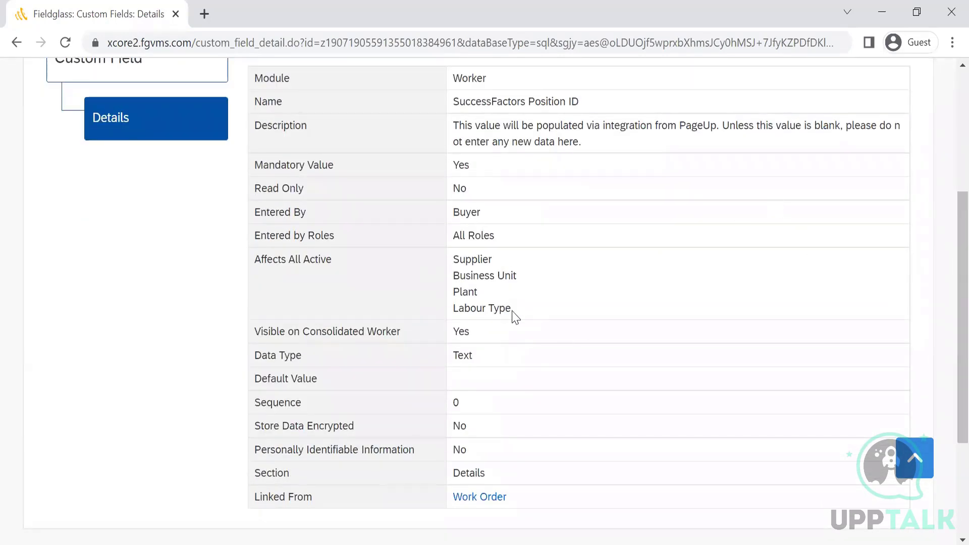
left_click_drag(512, 312, 453, 265)
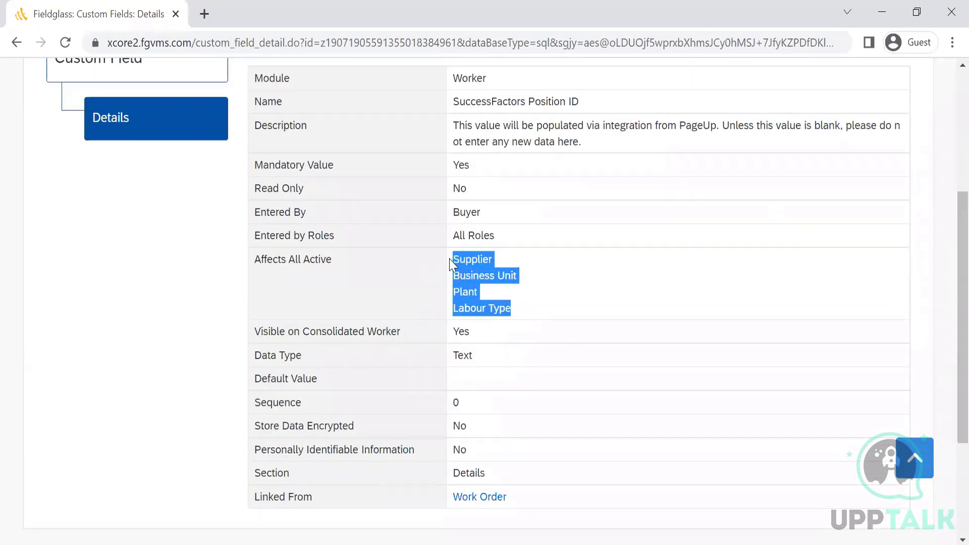
double_click(465, 334)
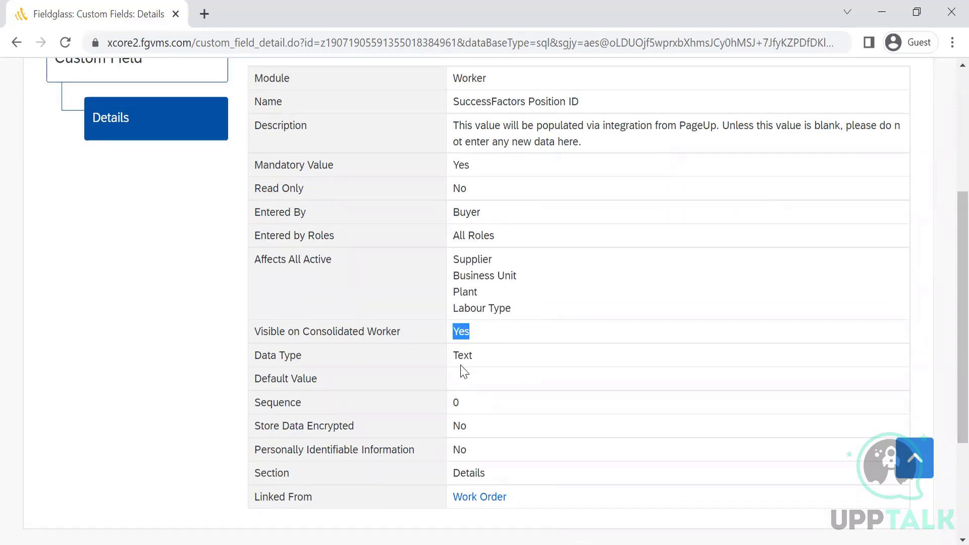
Highlight the custom field's Module value, then review its Linked From setting and clear the selection.
scroll(949, 186, "up", 1)
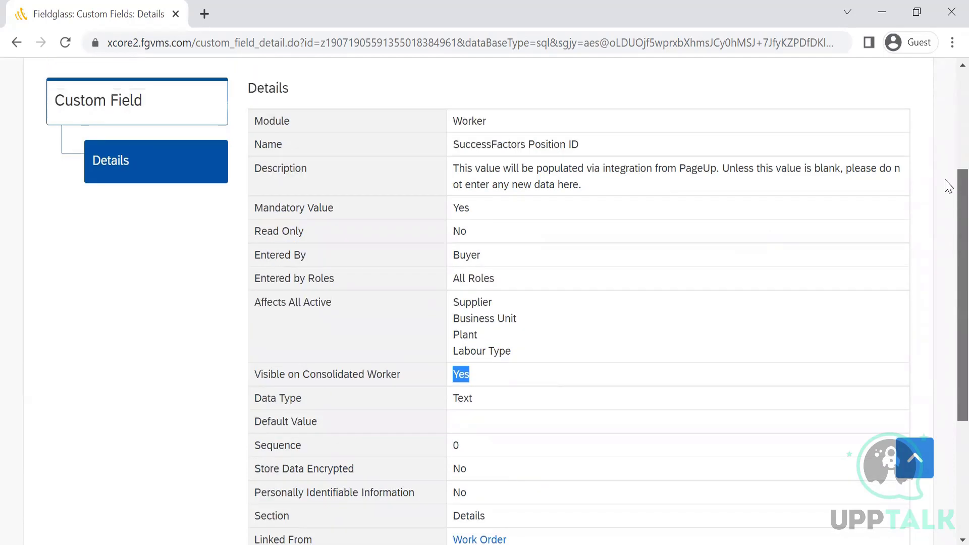
scroll(949, 187, "up", 5)
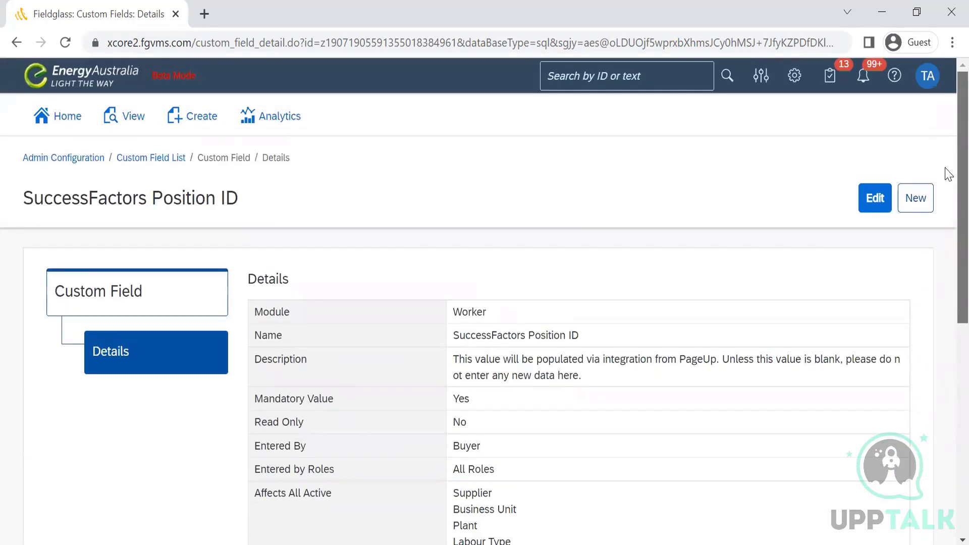
double_click(472, 314)
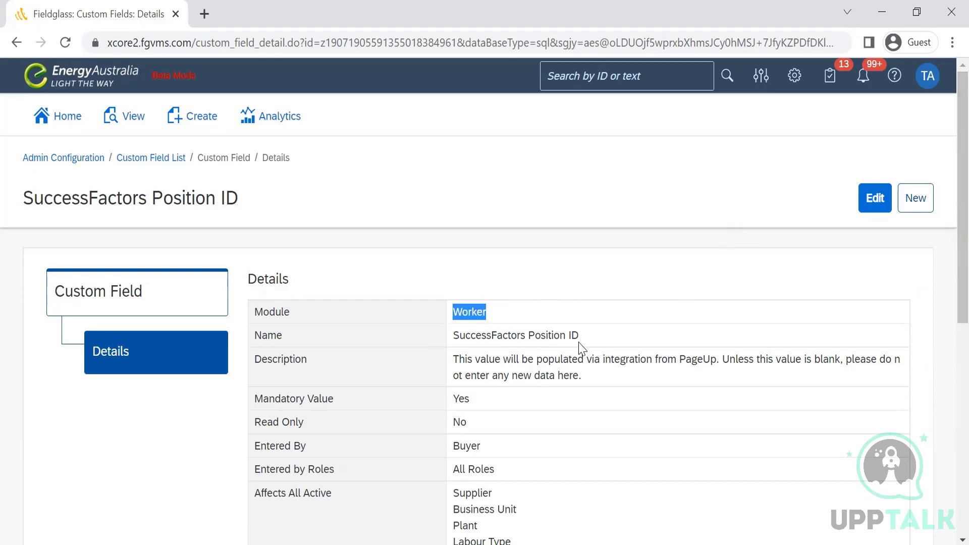
scroll(945, 379, "down", 5)
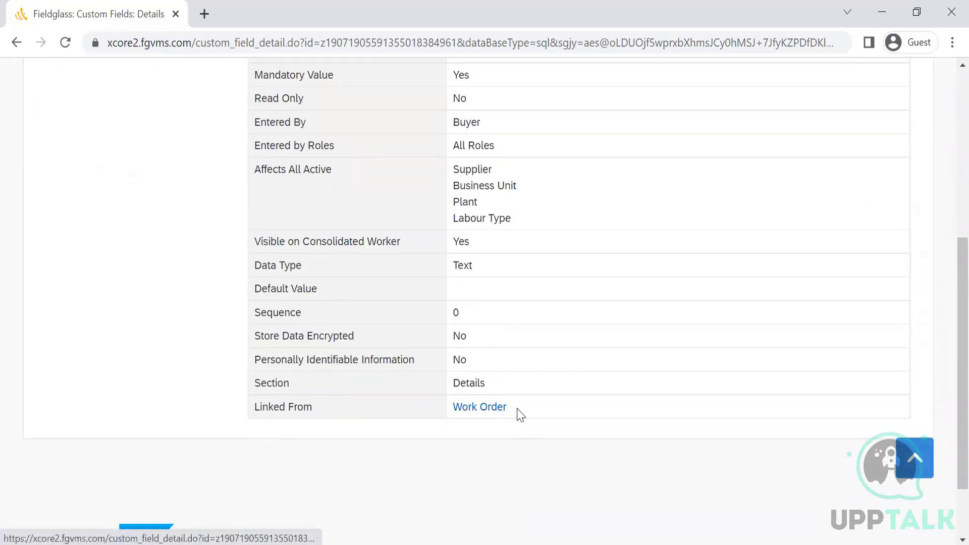
left_click_drag(522, 411, 392, 433)
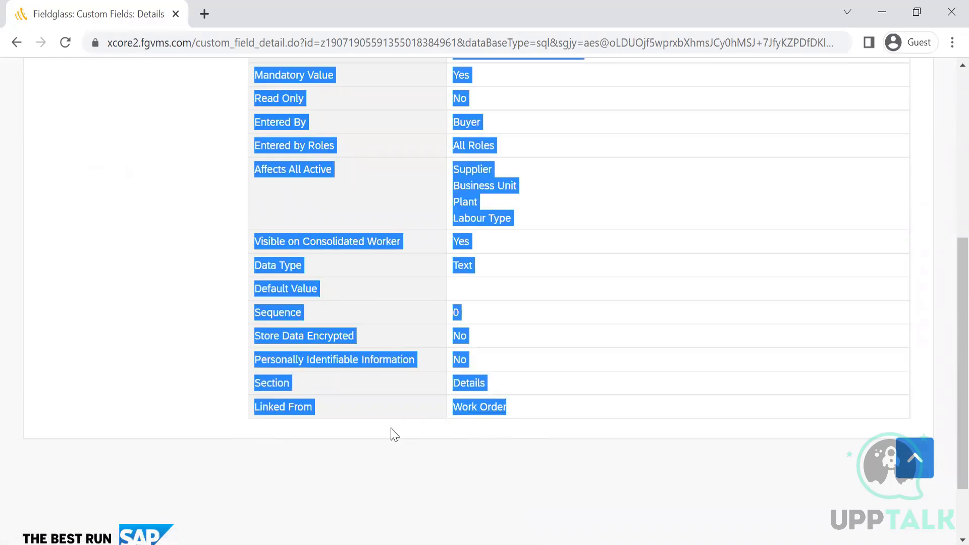
left_click(550, 408)
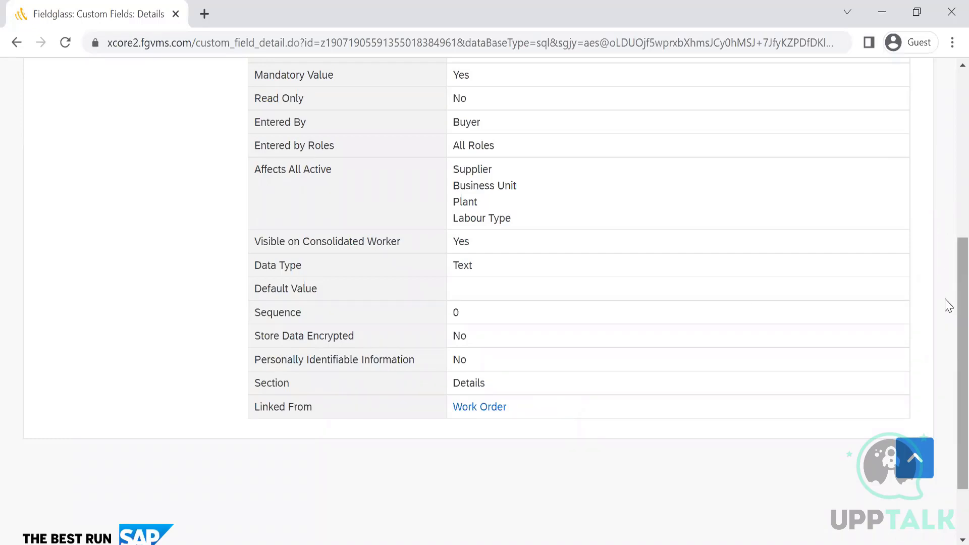
Leave the custom field's details and open the second worker in the Workers list.
left_click_drag(963, 303, 963, 137)
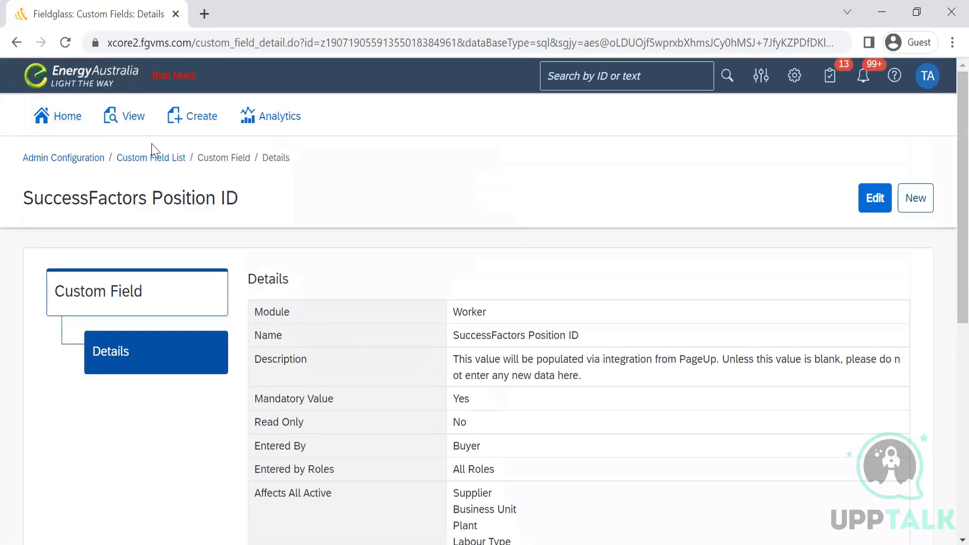
left_click(55, 127)
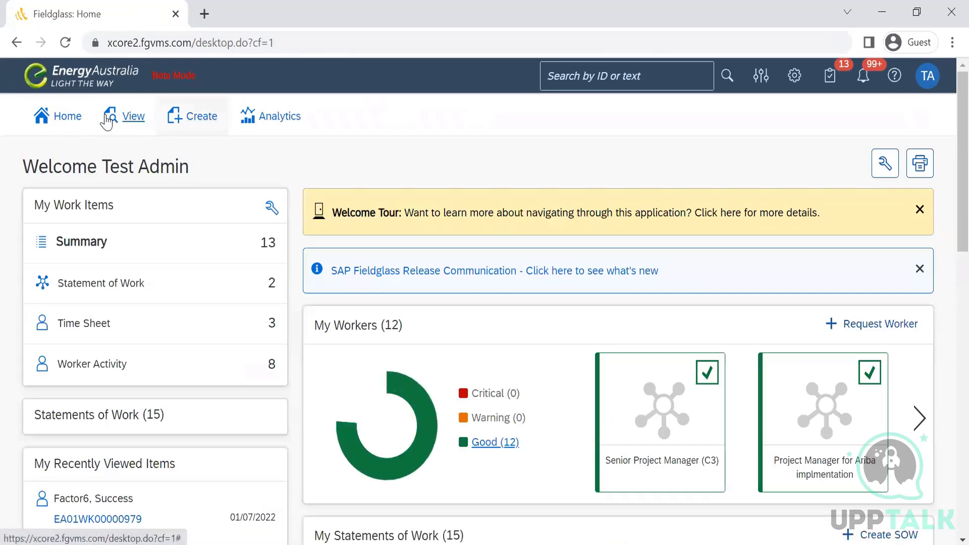
left_click(133, 116)
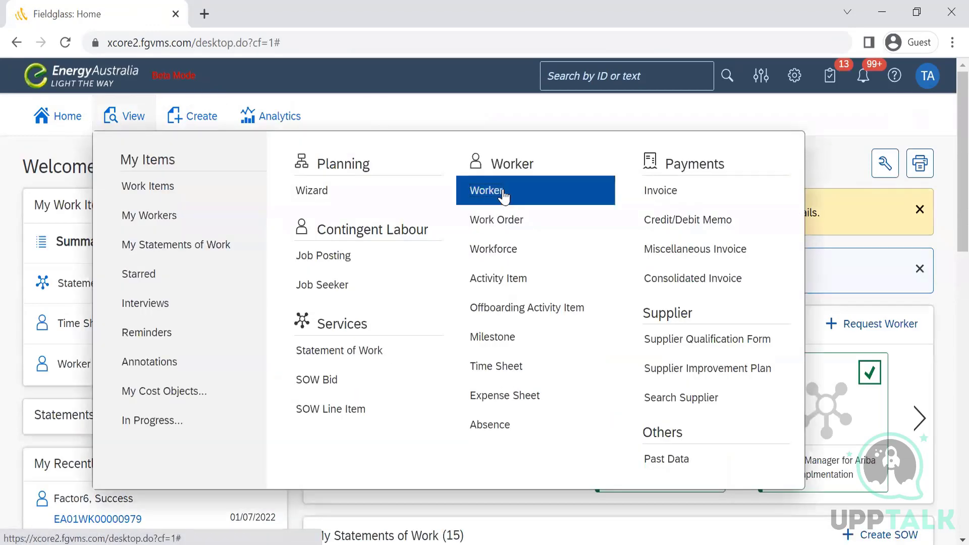
left_click(503, 190)
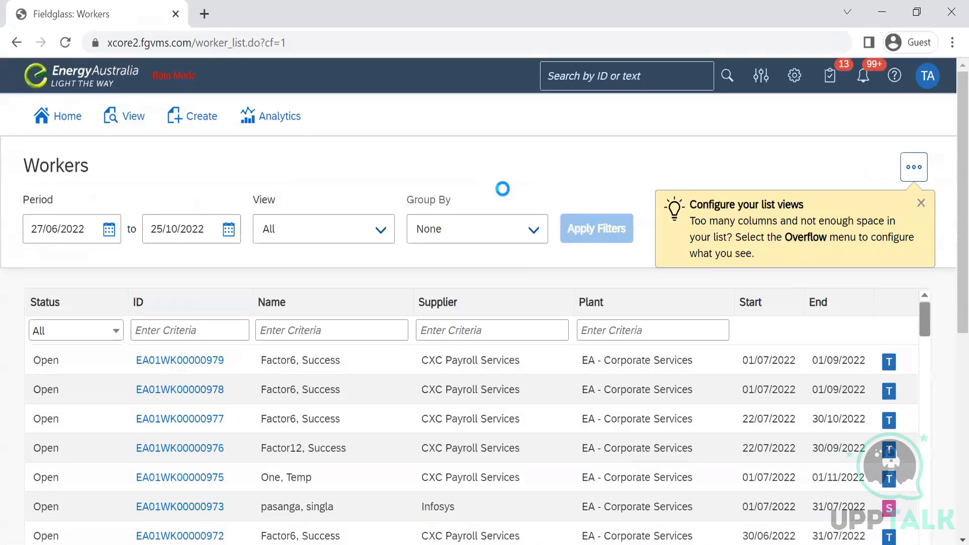
left_click(146, 396)
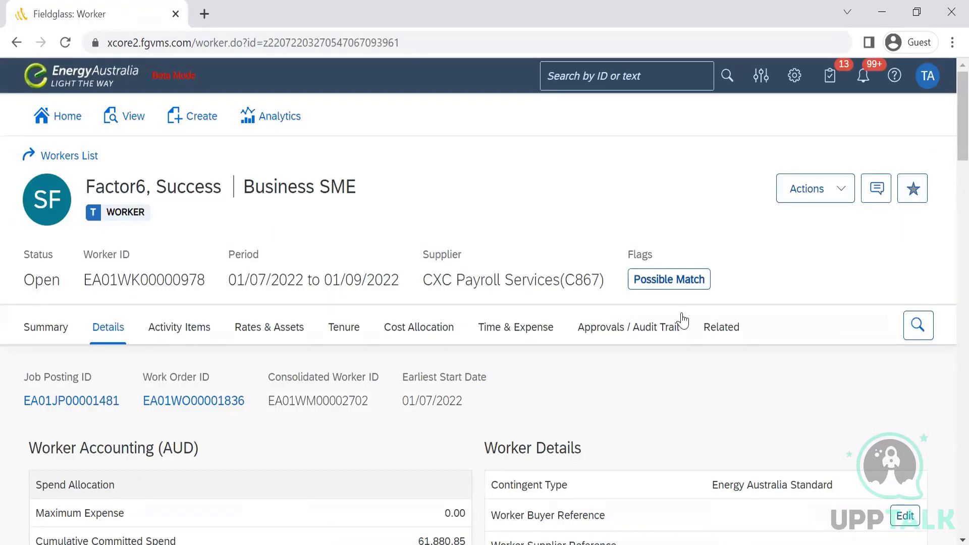
Highlight the worker's Worker ID, then the SuccessFactors Position ID row under Worker Details.
double_click(124, 285)
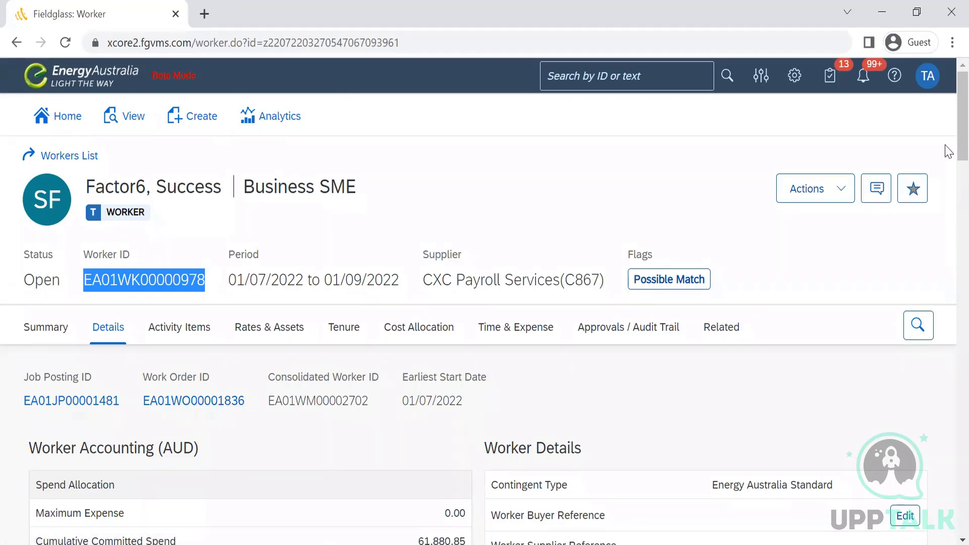
scroll(949, 241, "down", 3)
scroll(948, 241, "down", 10)
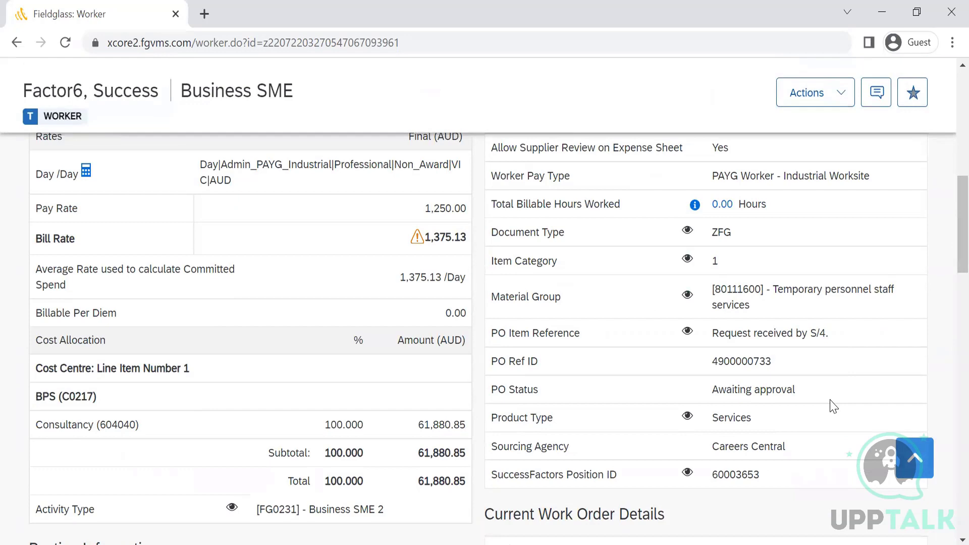
left_click_drag(768, 478, 497, 473)
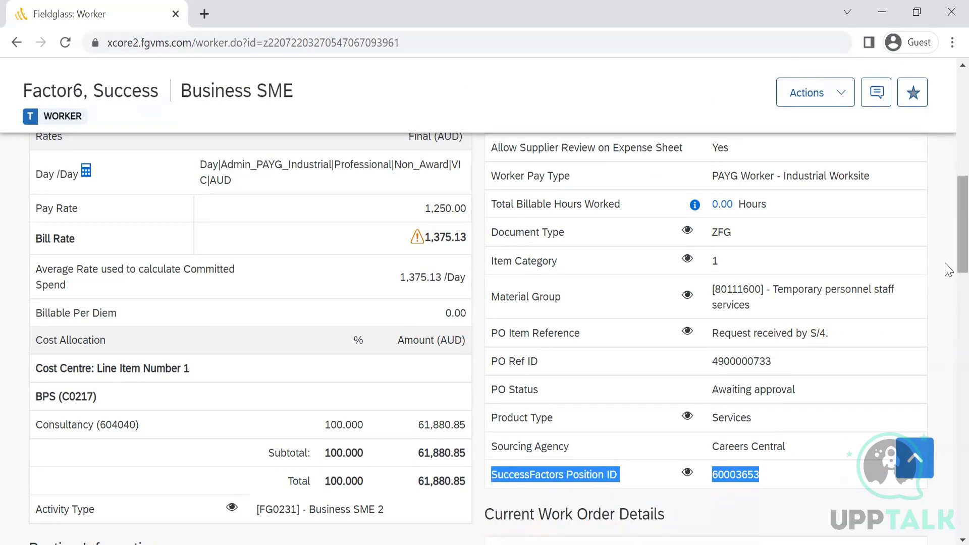
Open the details of the worker's linked work order and highlight its SuccessFactors Position ID row.
scroll(945, 130, "up", 13)
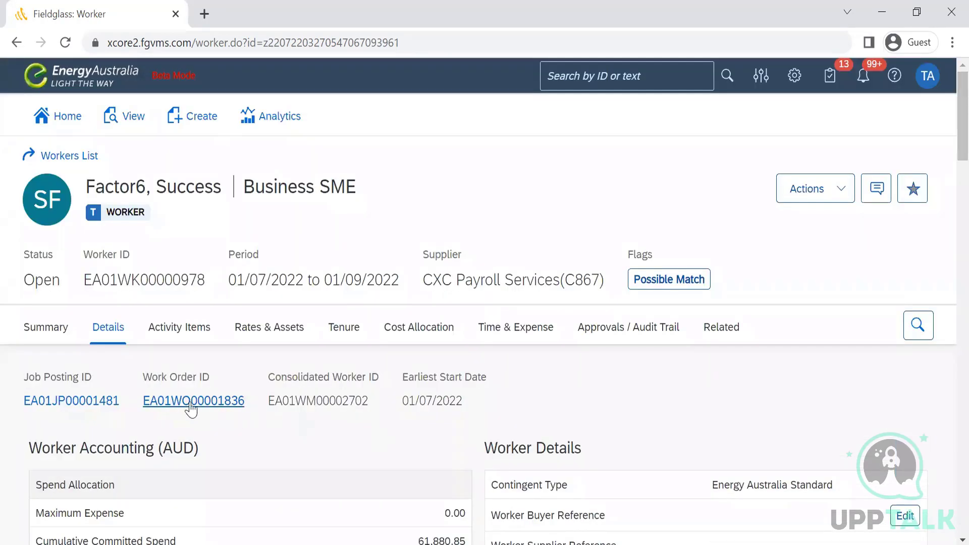
left_click(182, 404)
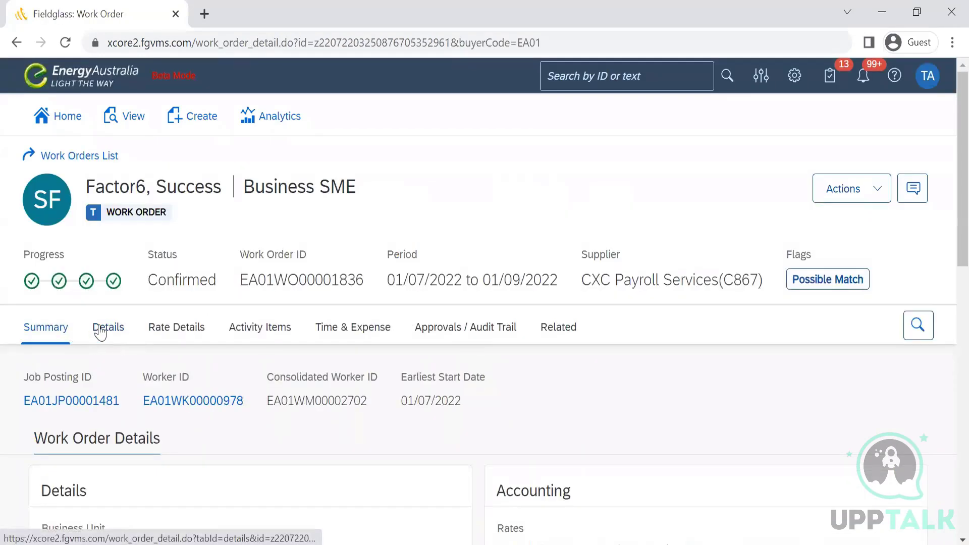
left_click(103, 328)
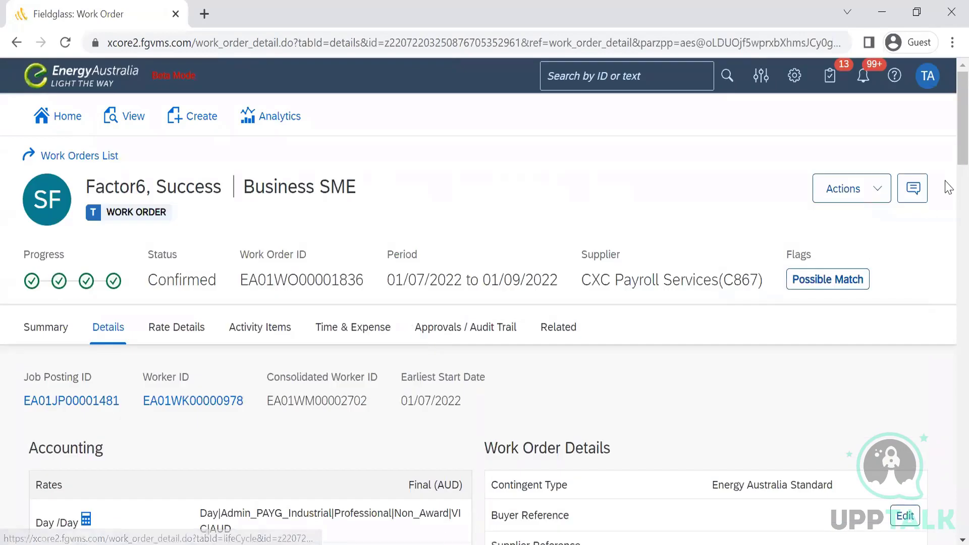
scroll(948, 226, "down", 10)
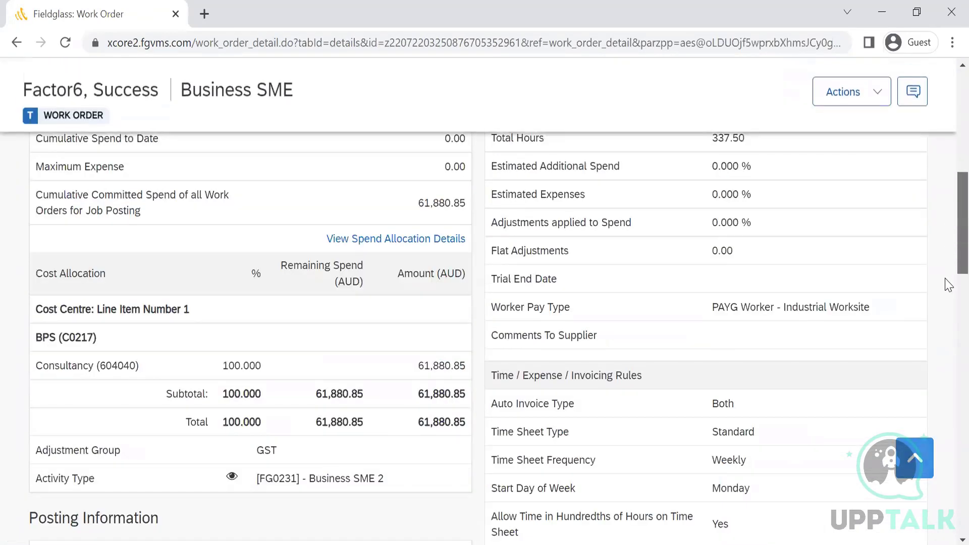
scroll(949, 284, "down", 6)
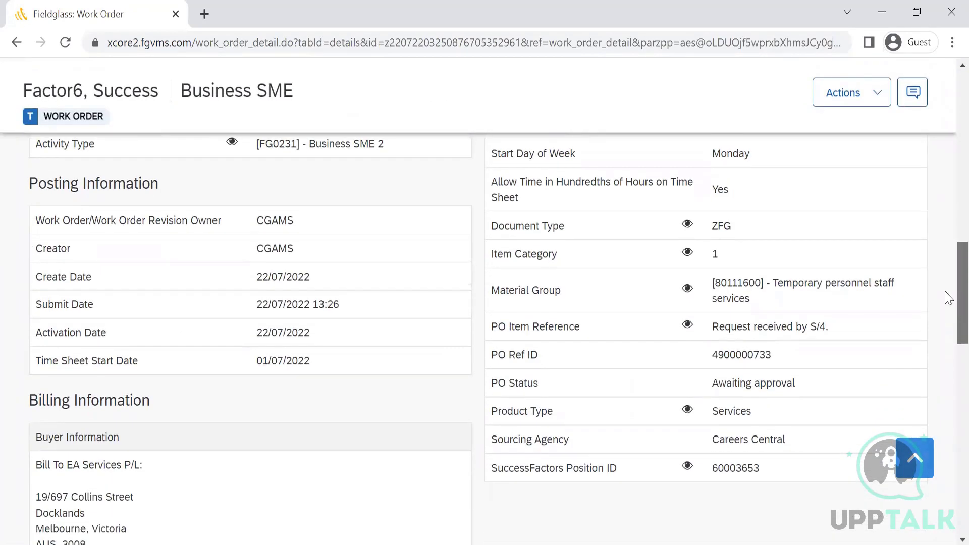
left_click_drag(760, 471, 482, 469)
left_click(765, 471)
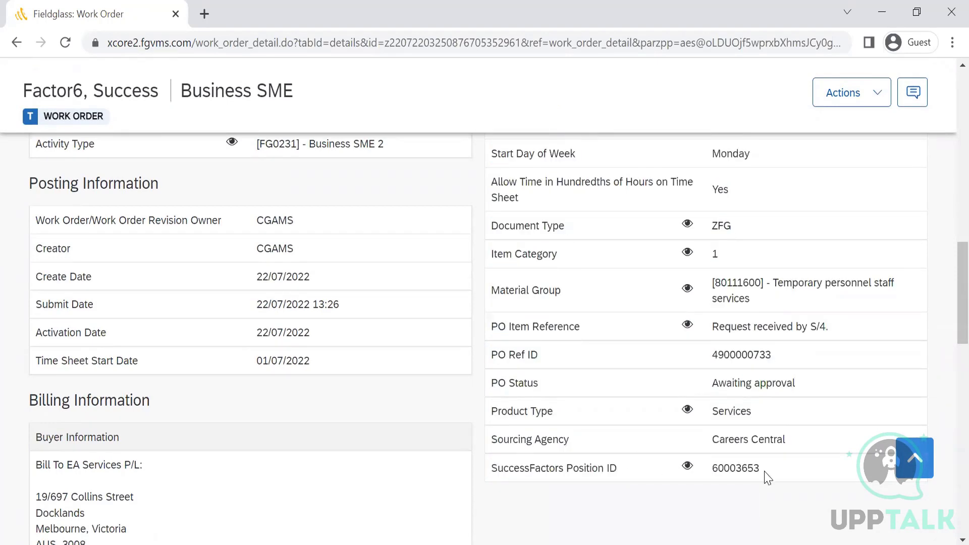
left_click_drag(765, 472, 485, 472)
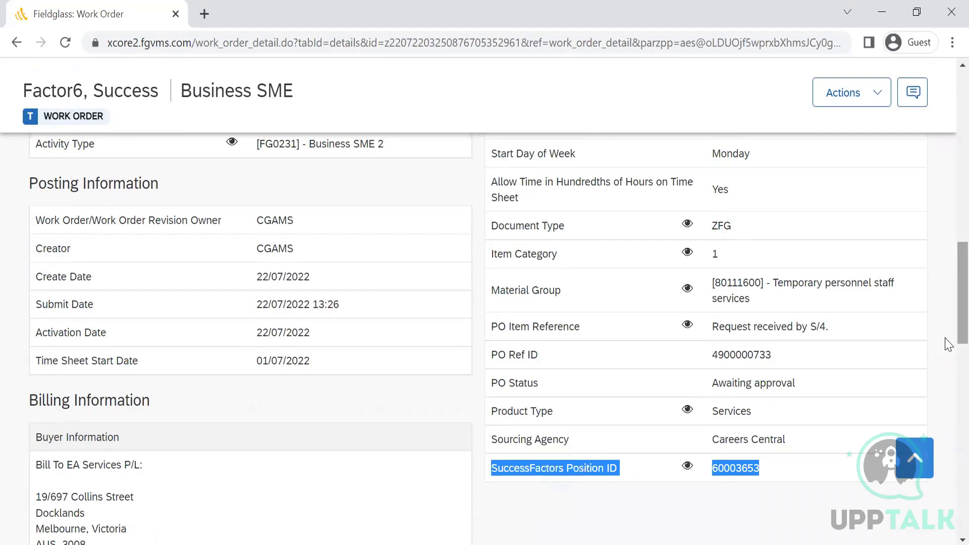
Return to the home page and open the Custom Field list from Admin Configuration.
scroll(315, 180, "up", 15)
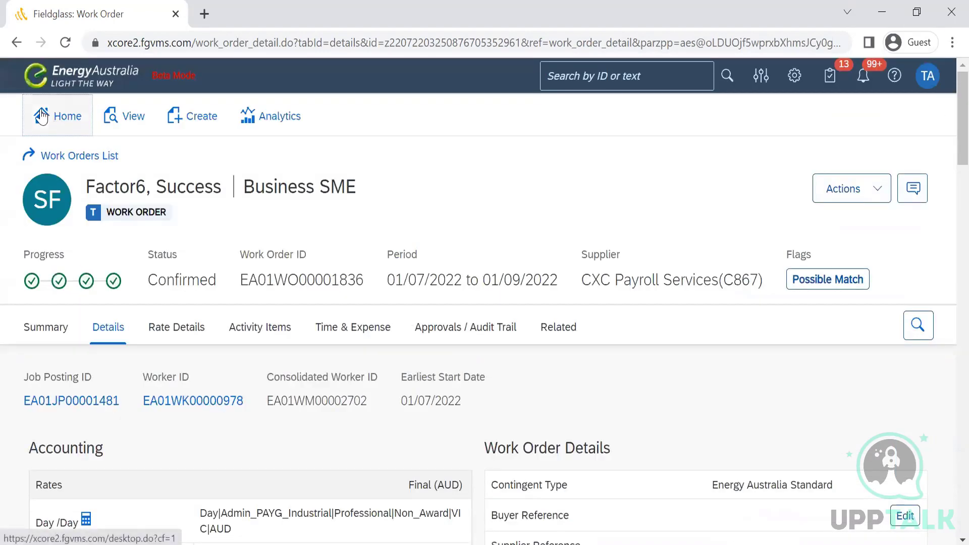
left_click(42, 117)
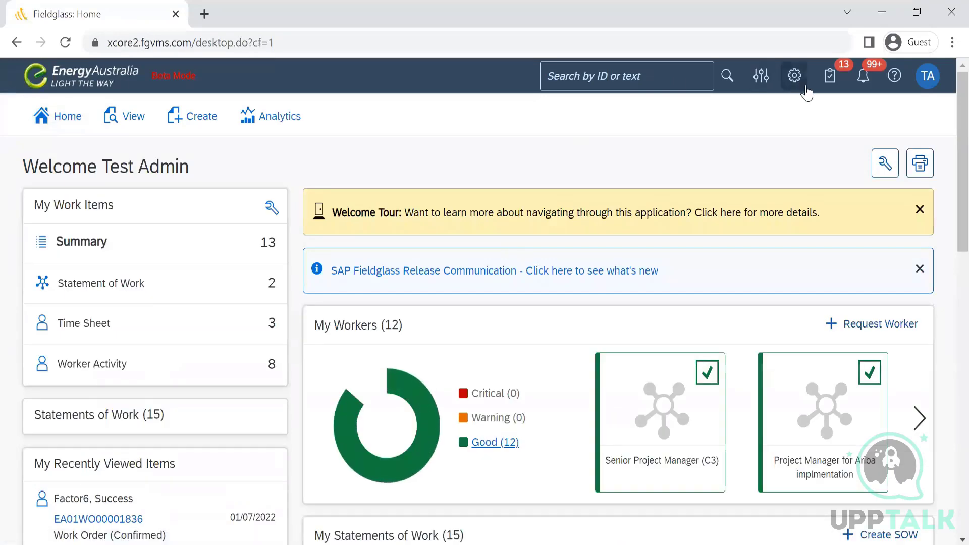
left_click(795, 76)
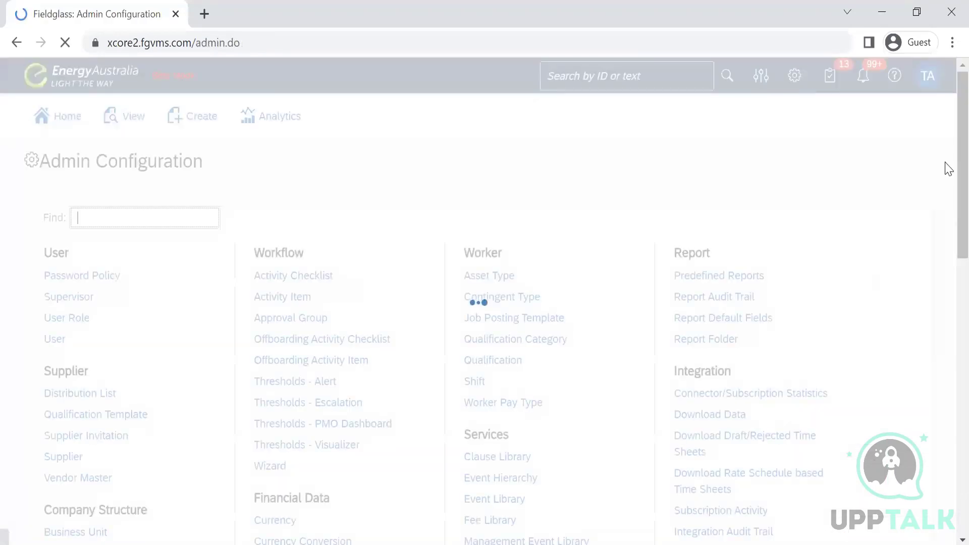
scroll(947, 318, "down", 5)
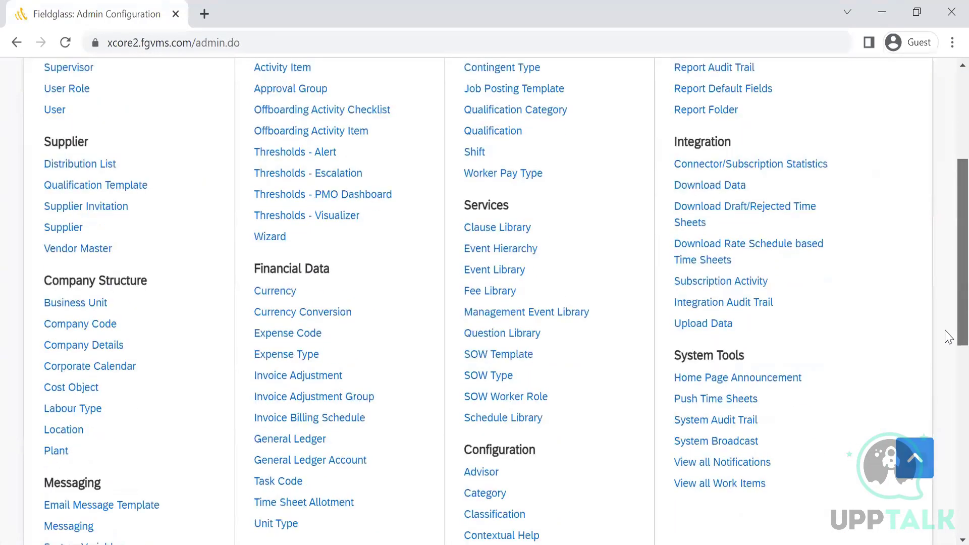
scroll(948, 337, "down", 4)
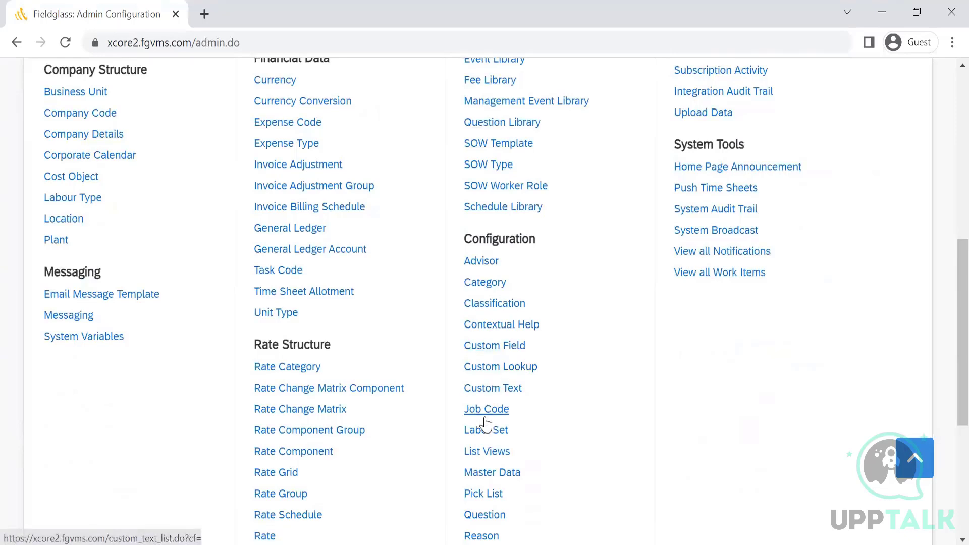
left_click(497, 347)
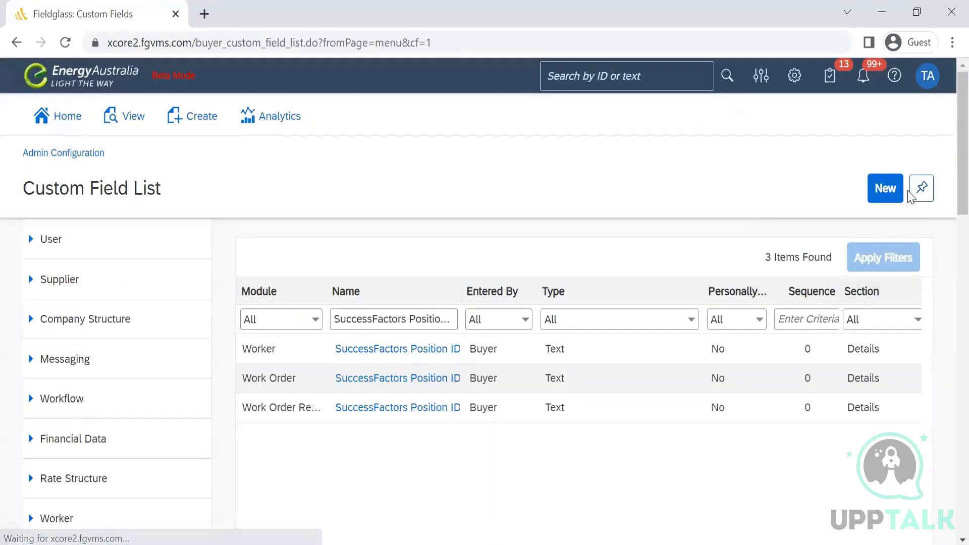
Start a new custom field and set its Module to Worker.
left_click(887, 189)
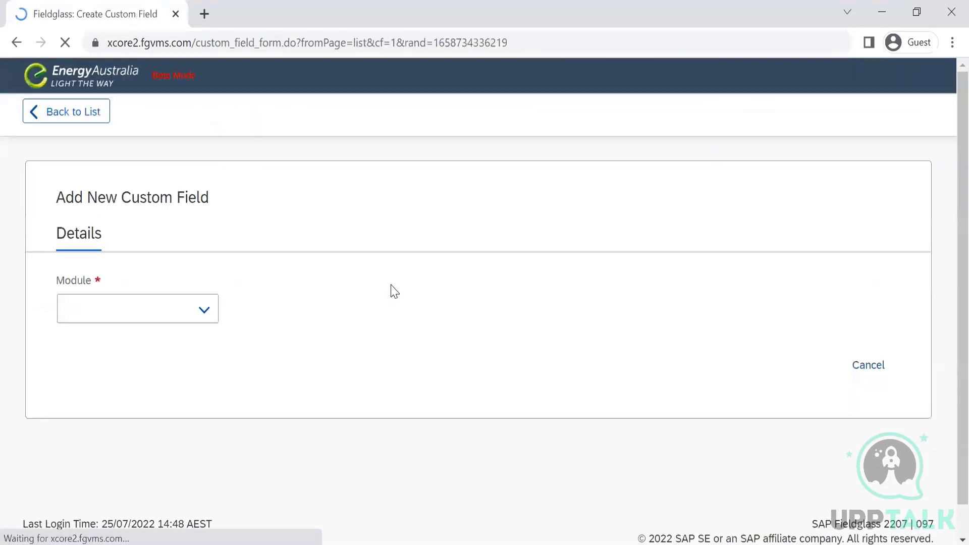
left_click(190, 315)
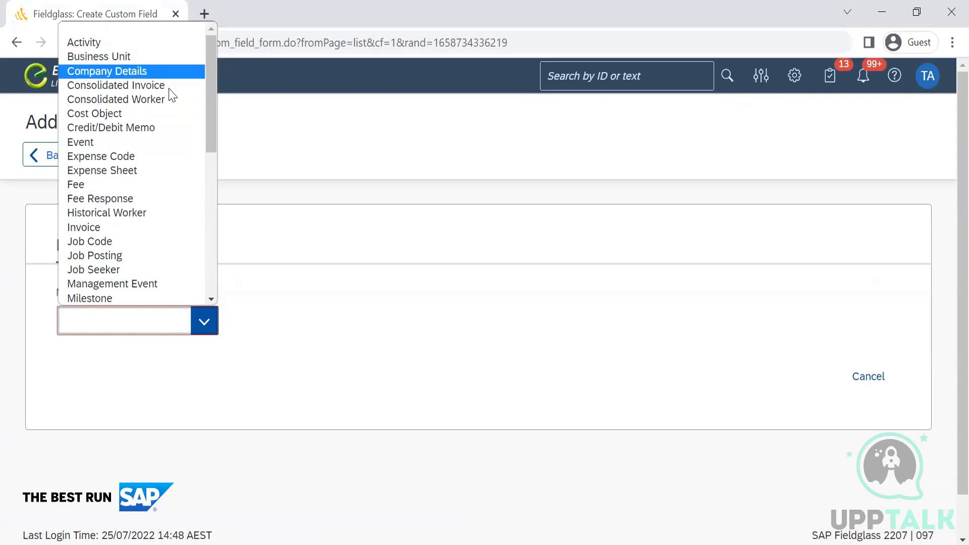
left_click_drag(209, 123, 200, 280)
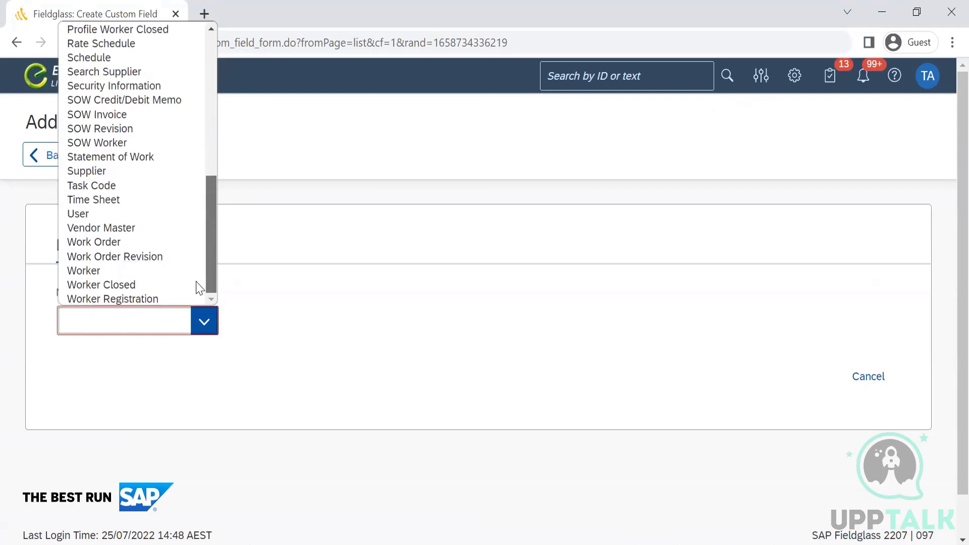
left_click(143, 271)
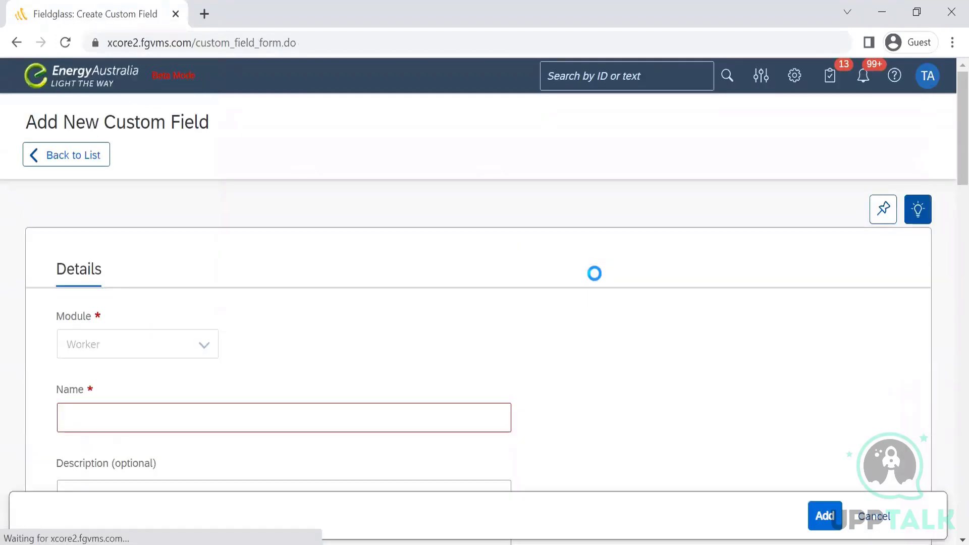
Examine the new custom field's Name, Description and Data Type entries, placing the cursor in Name and then in Description.
scroll(604, 160, "down", 5)
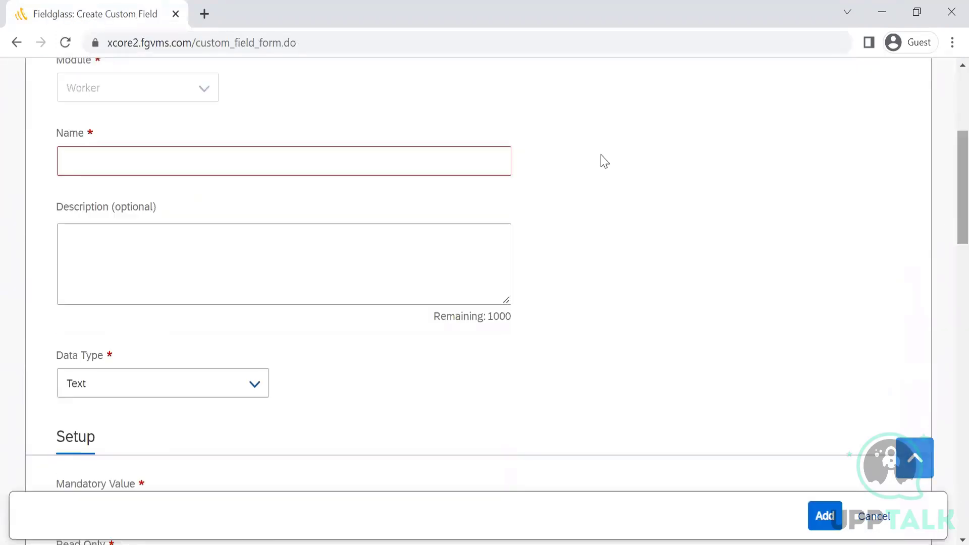
left_click(385, 160)
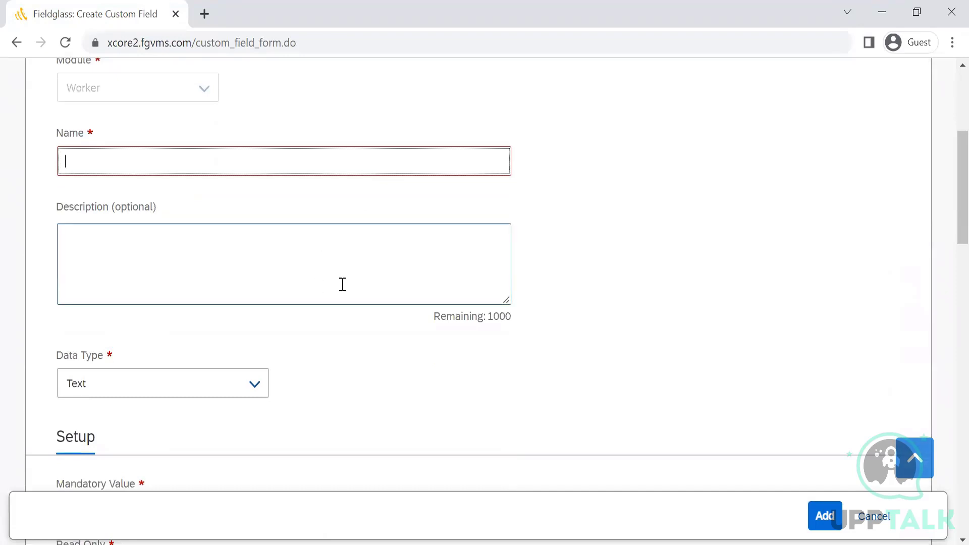
scroll(946, 222, "down", 3)
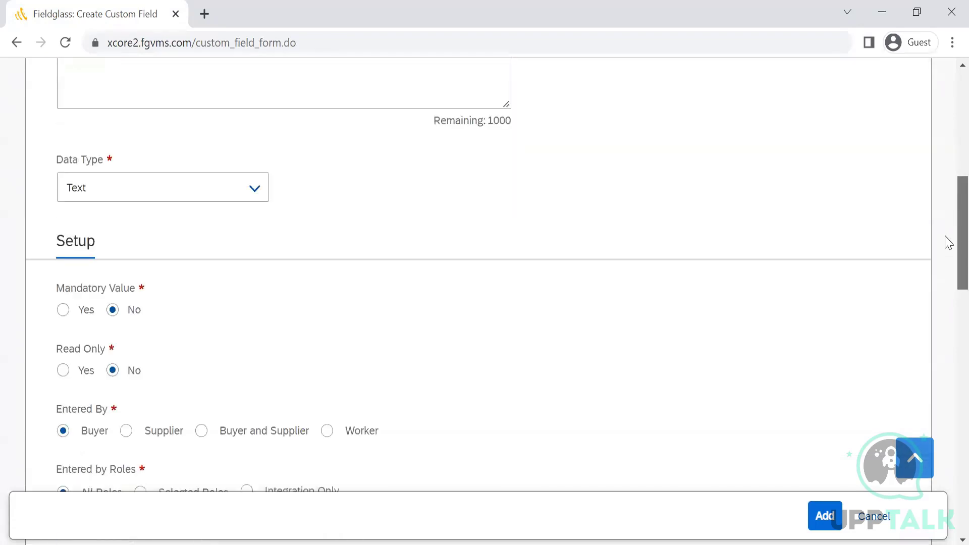
left_click(439, 105)
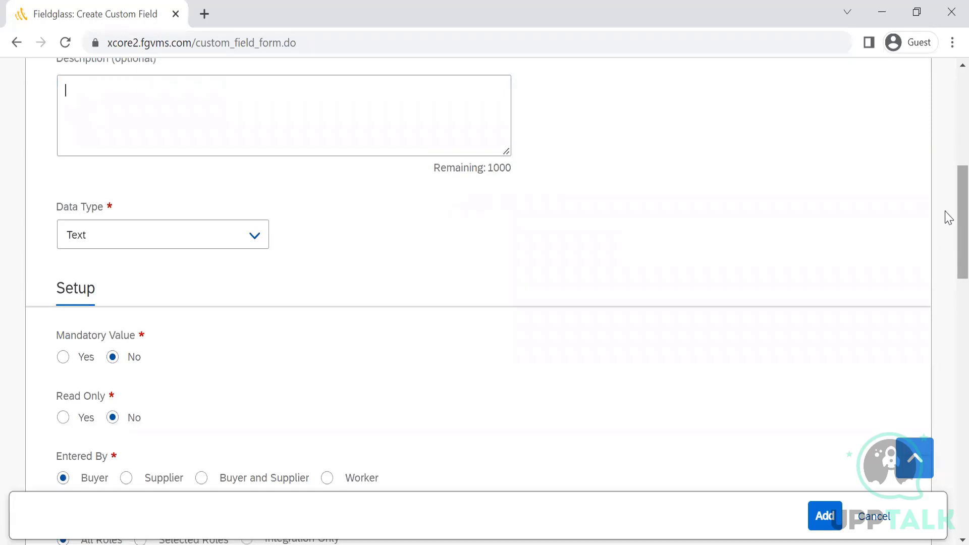
Examine the Setup options from Mandatory Value to Sequence, and view the choices available for Section without changing it.
scroll(945, 218, "down", 5)
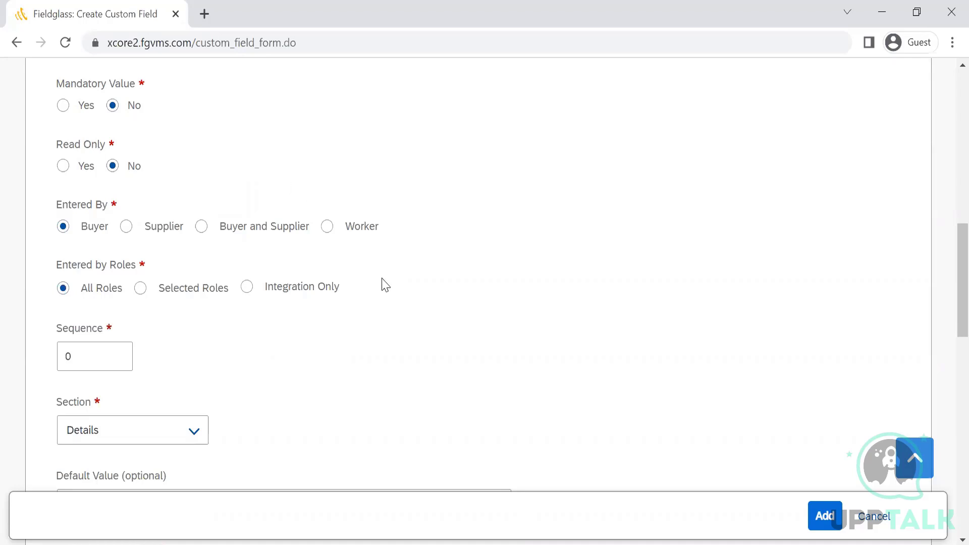
mouse_move(949, 248)
left_mouse_down()
mouse_move(949, 227)
mouse_move(949, 253)
left_mouse_up()
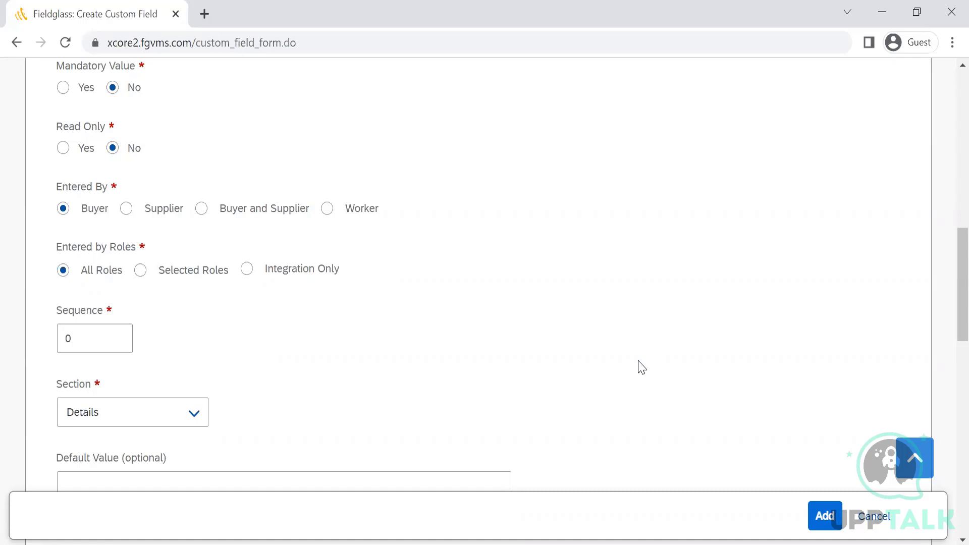
scroll(642, 368, "down", 1)
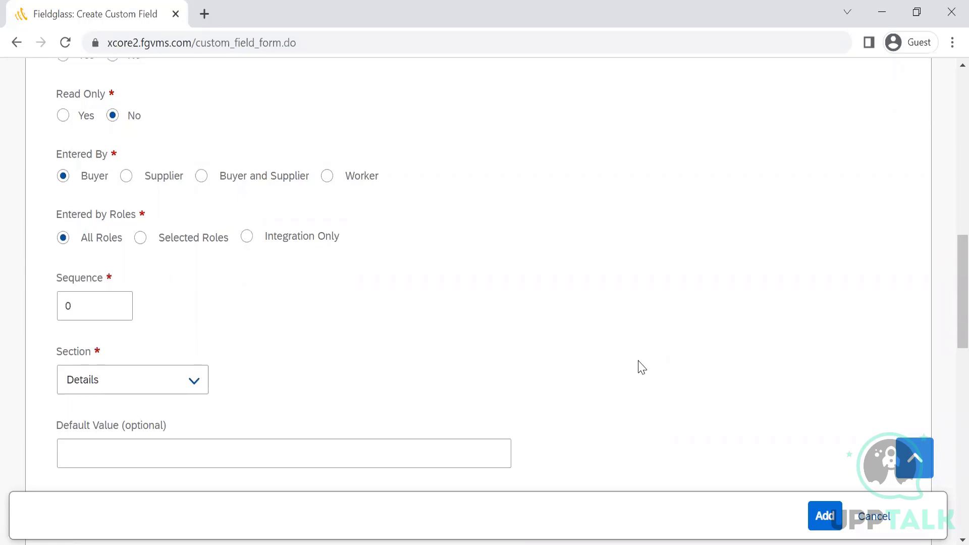
scroll(642, 367, "down", 3)
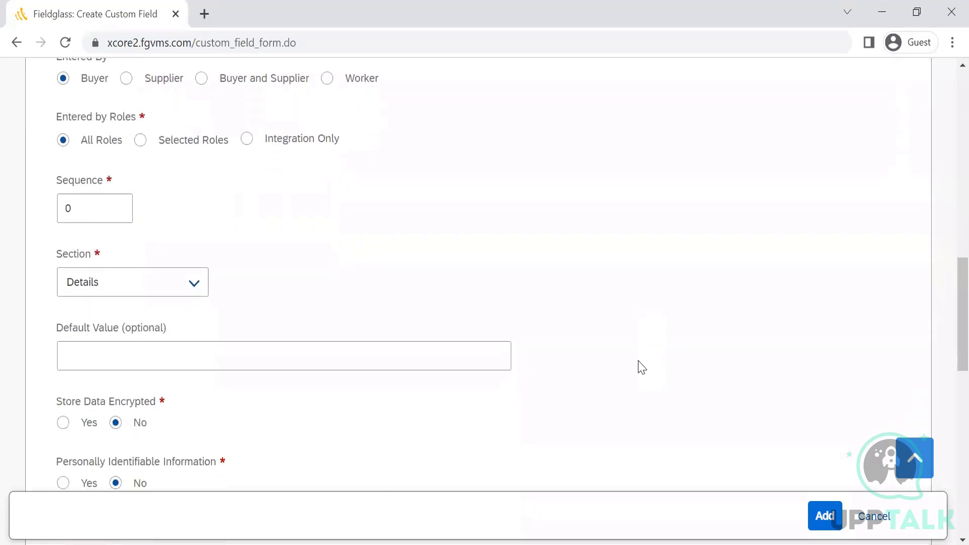
left_click(82, 210)
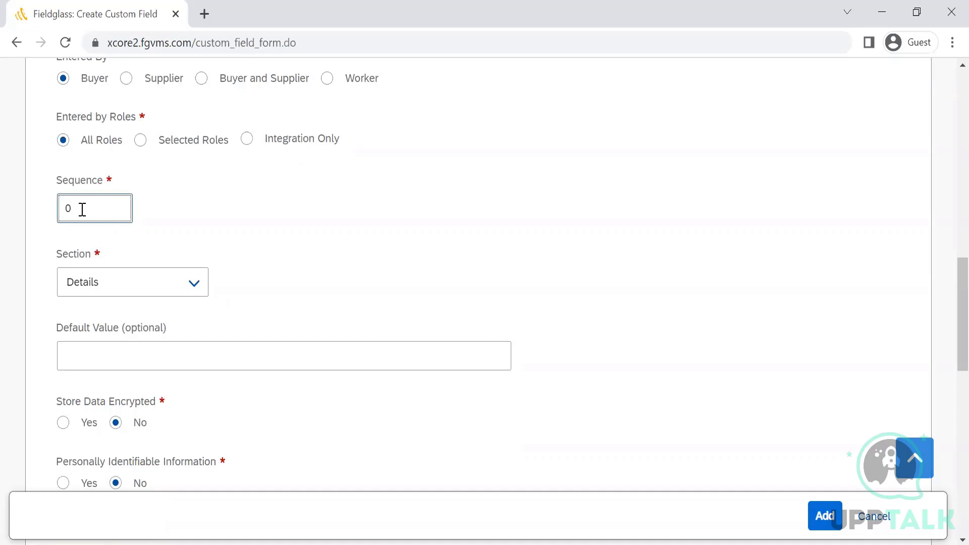
left_click(194, 286)
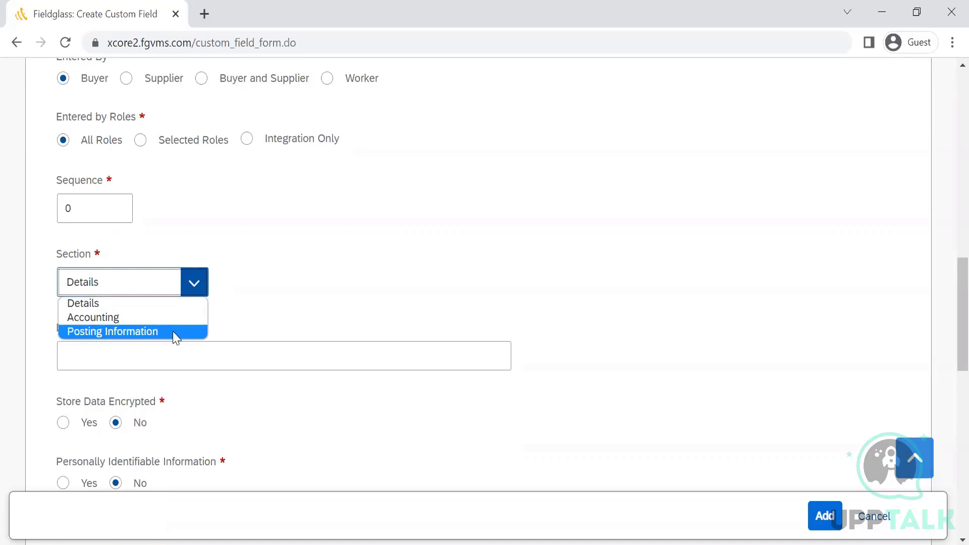
left_click(377, 298)
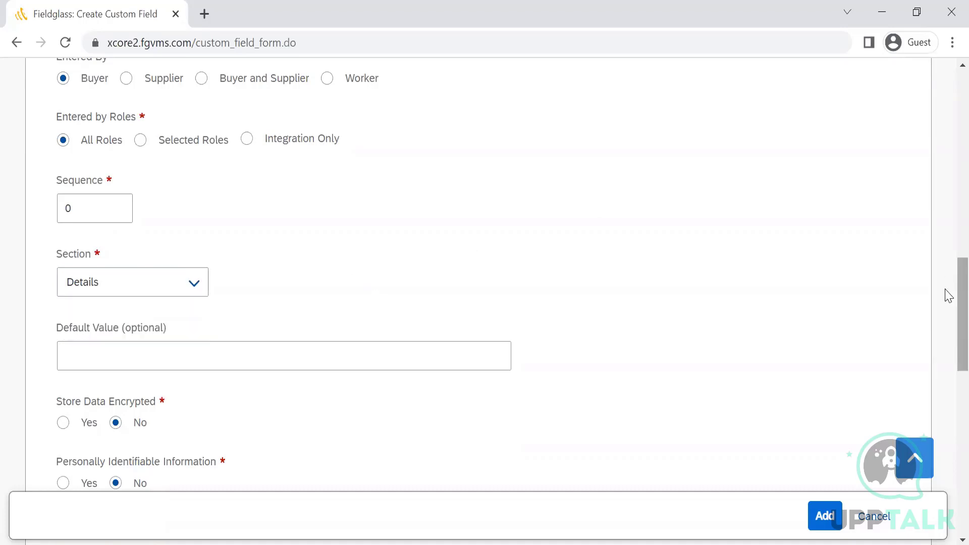
Review the custom field form from the Module entry through Setup down to the Default Value and data privacy options.
scroll(948, 324, "down", 3)
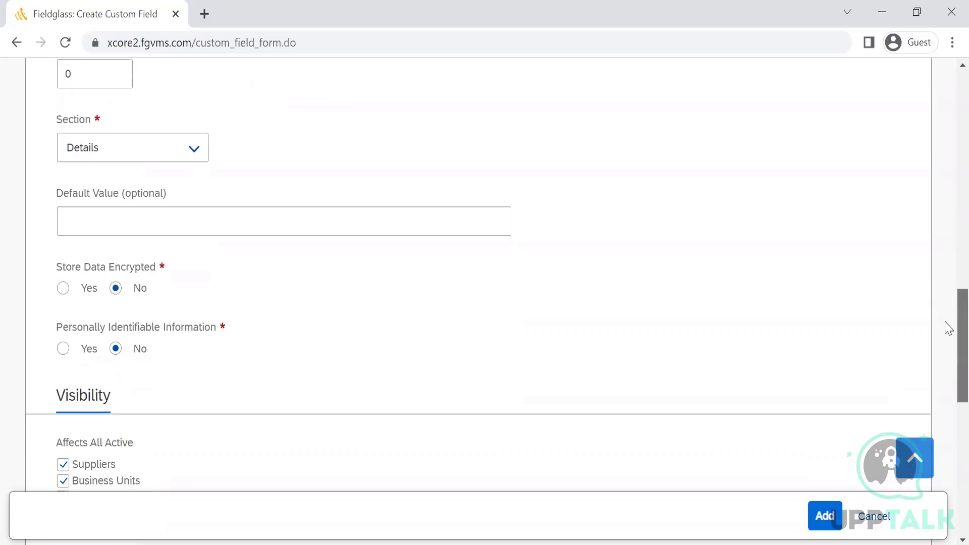
scroll(948, 303, "up", 10)
scroll(948, 146, "down", 4)
scroll(949, 155, "down", 13)
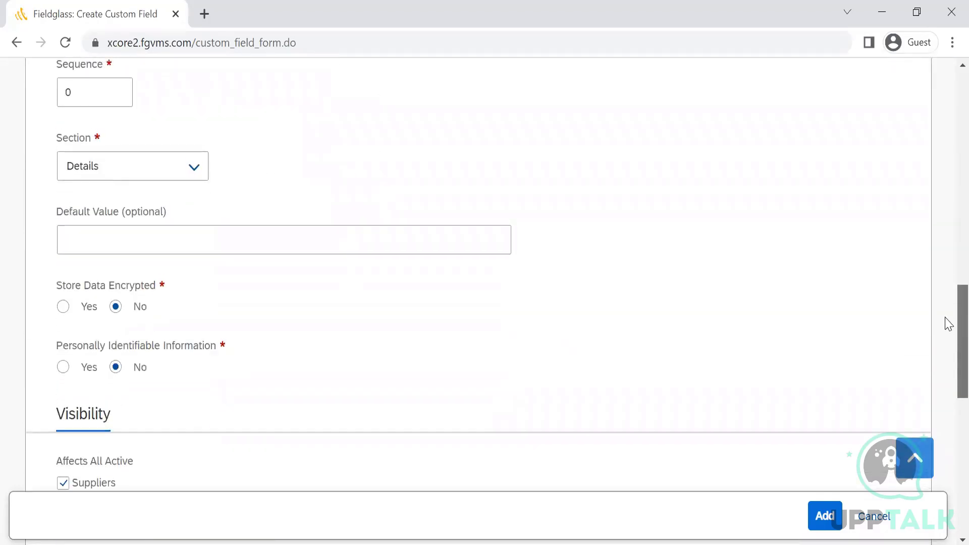
scroll(946, 324, "up", 20)
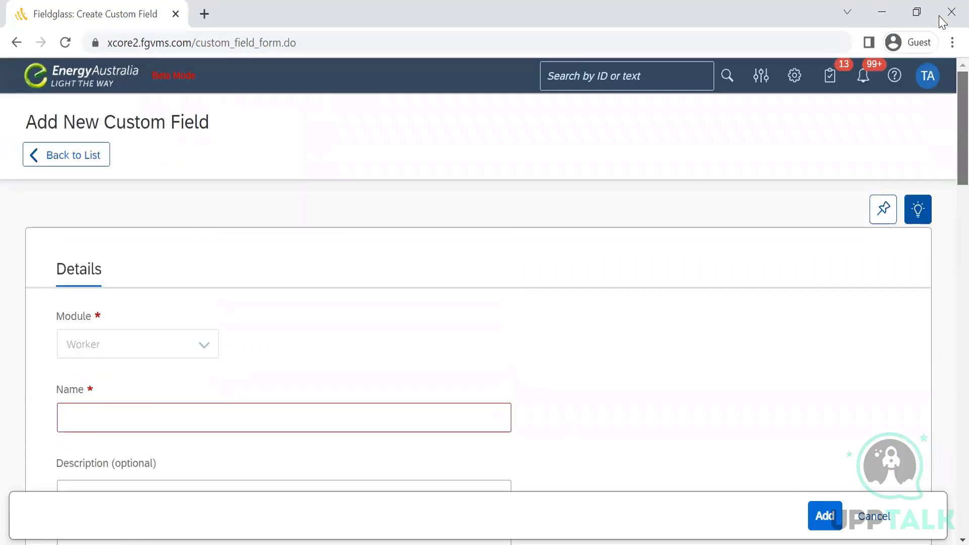
scroll(943, 129, "down", 12)
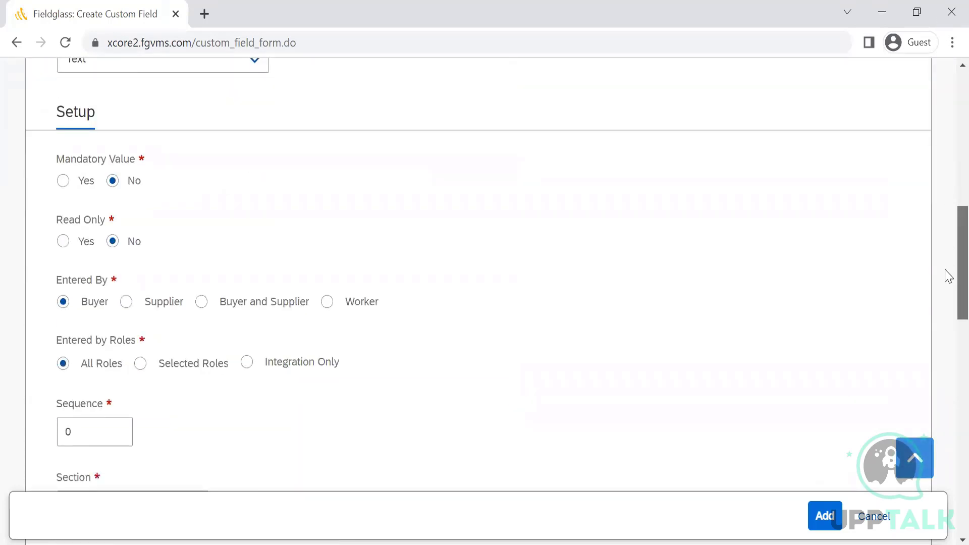
scroll(945, 275, "down", 4)
scroll(949, 293, "down", 4)
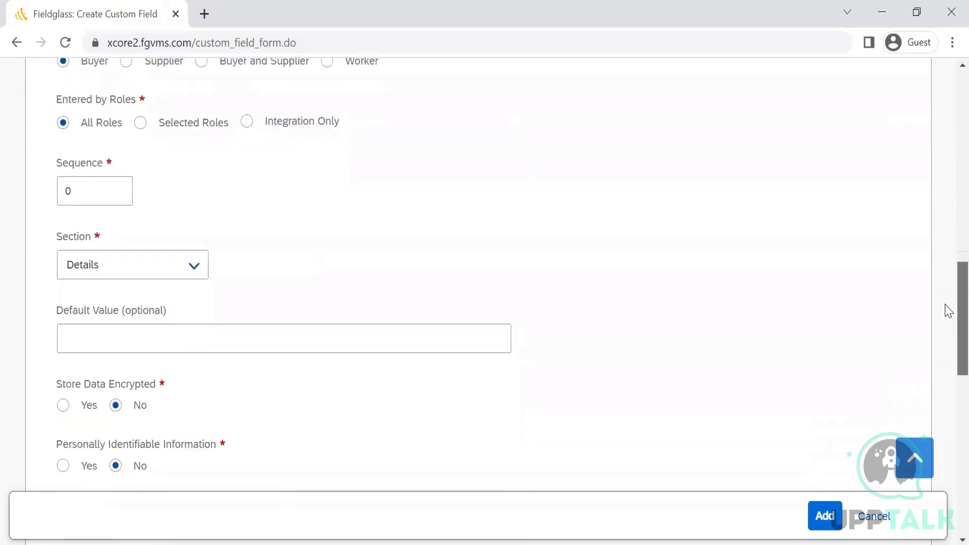
Set Store Data Encrypted to Yes and highlight the Personally Identifiable Information label.
scroll(949, 343, "down", 2)
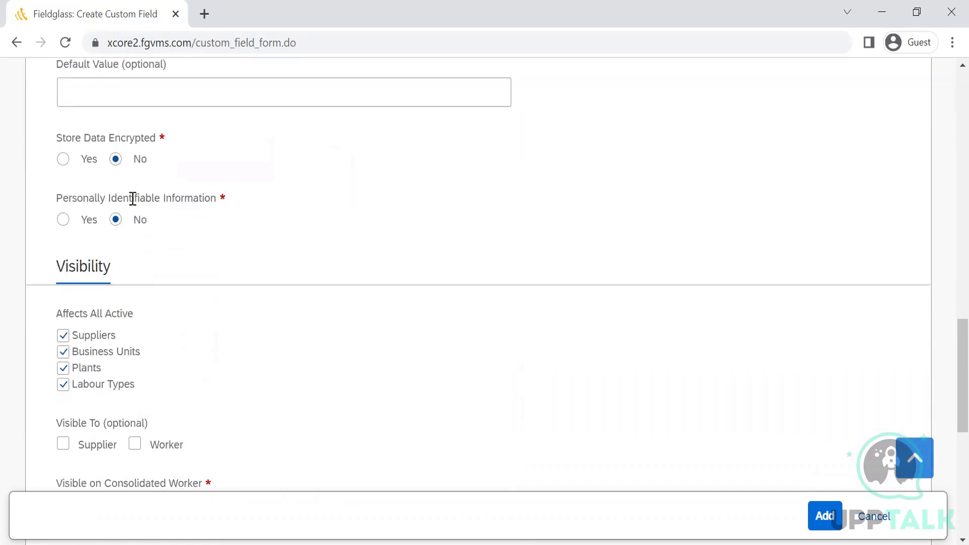
left_click(63, 159)
left_click_drag(225, 204, 23, 200)
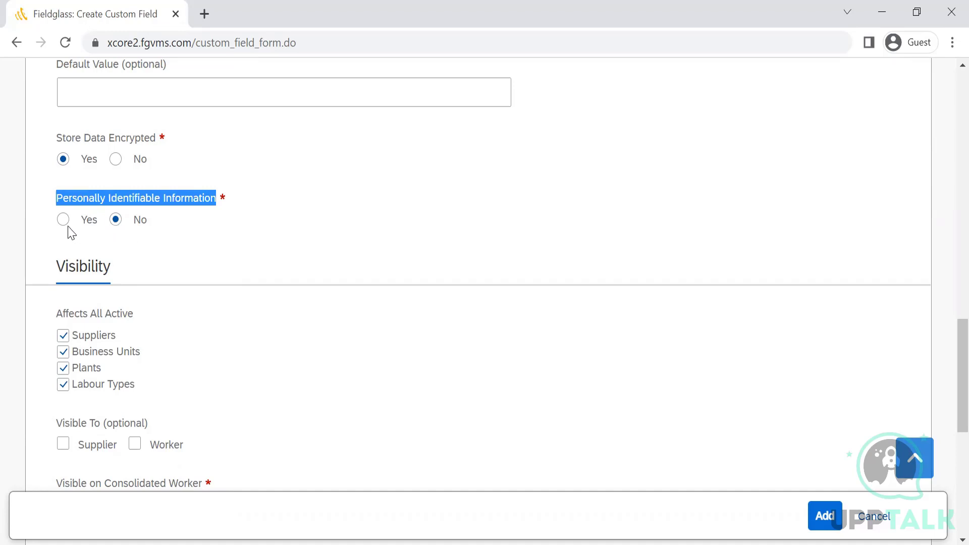
left_click(269, 333)
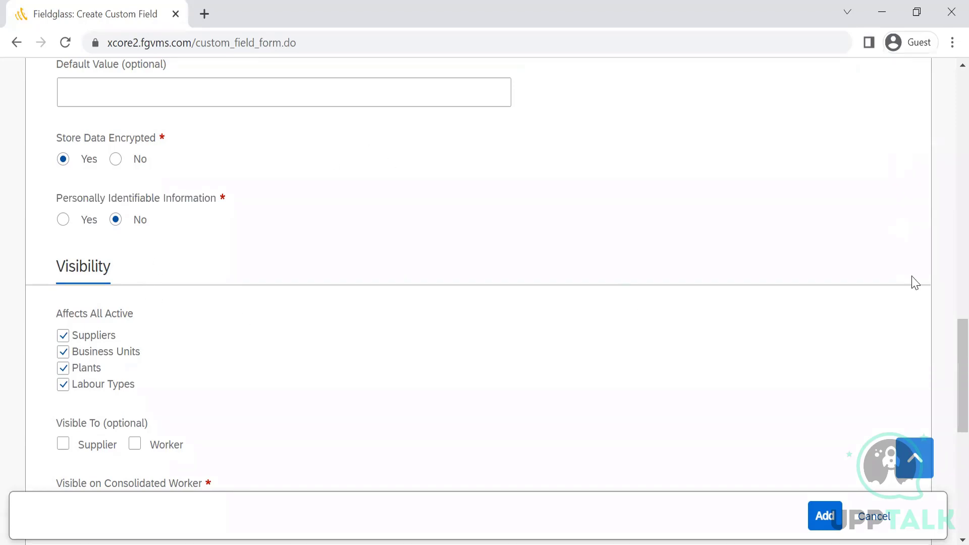
Examine the Visibility options and the Linked Modules table, highlighting the Linked Modules heading.
left_click_drag(949, 336, 948, 387)
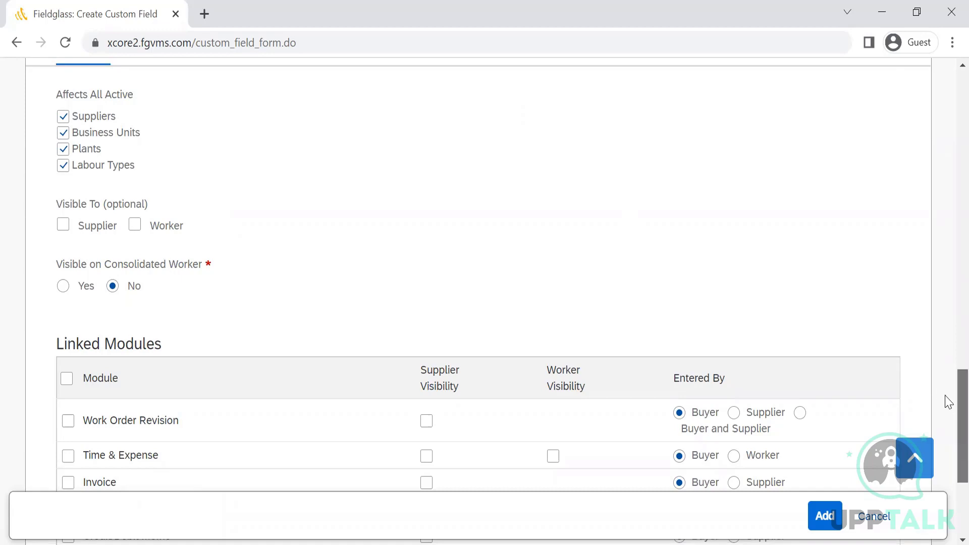
scroll(948, 401, "down", 3)
scroll(949, 426, "down", 3)
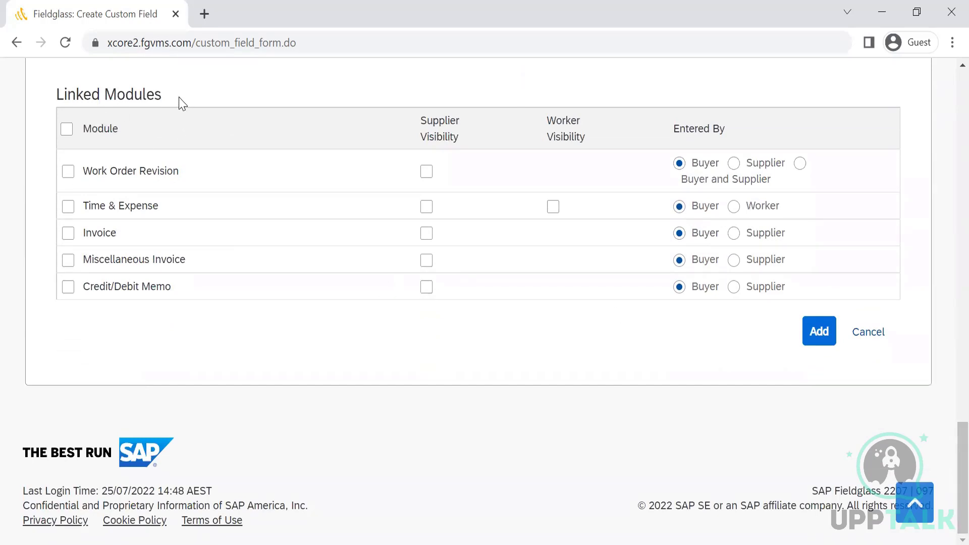
left_click_drag(182, 101, 49, 101)
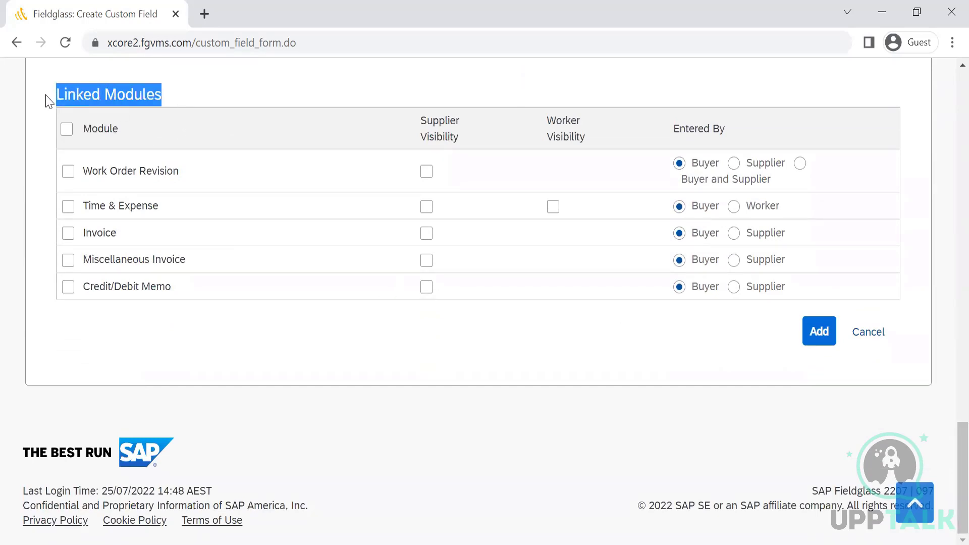
left_click(284, 76)
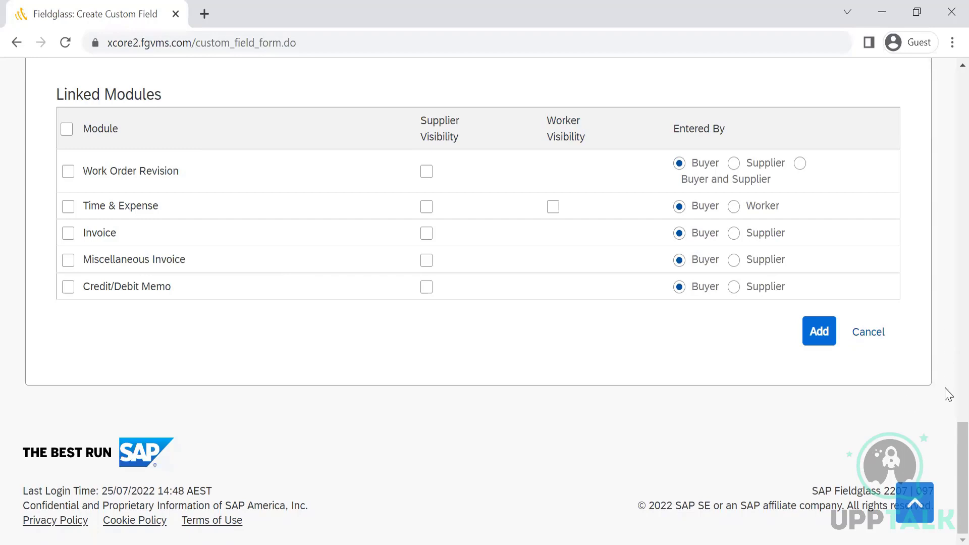
scroll(946, 428, "up", 1)
scroll(945, 390, "up", 4)
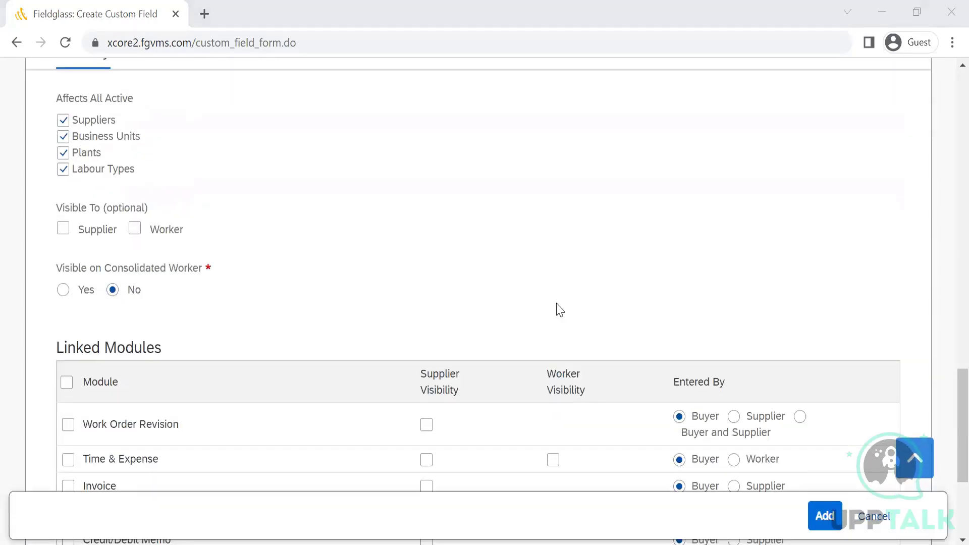
Switch to the Notepad notes and add a blank line after the "Custom fields are optional", Read Only and Entered By lines.
key("alt+Tab")
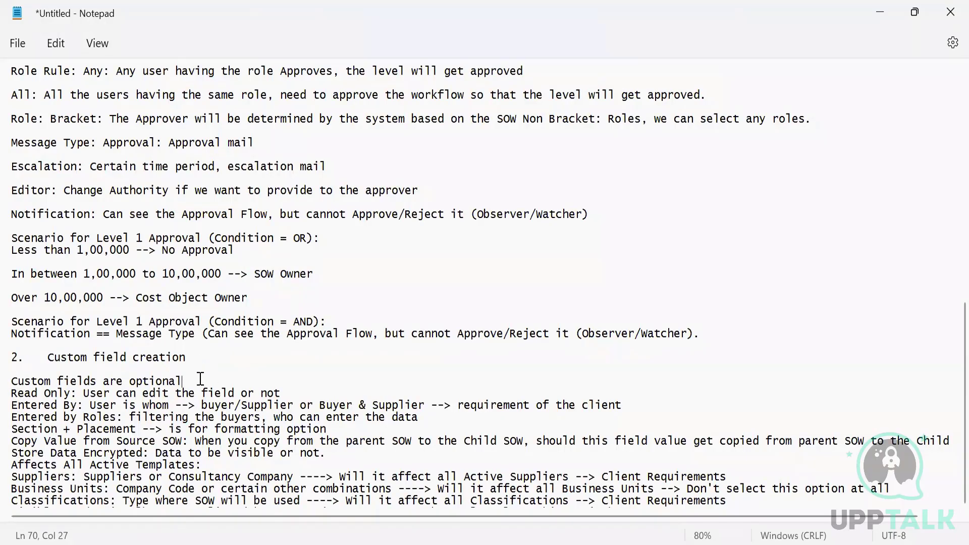
key("Return")
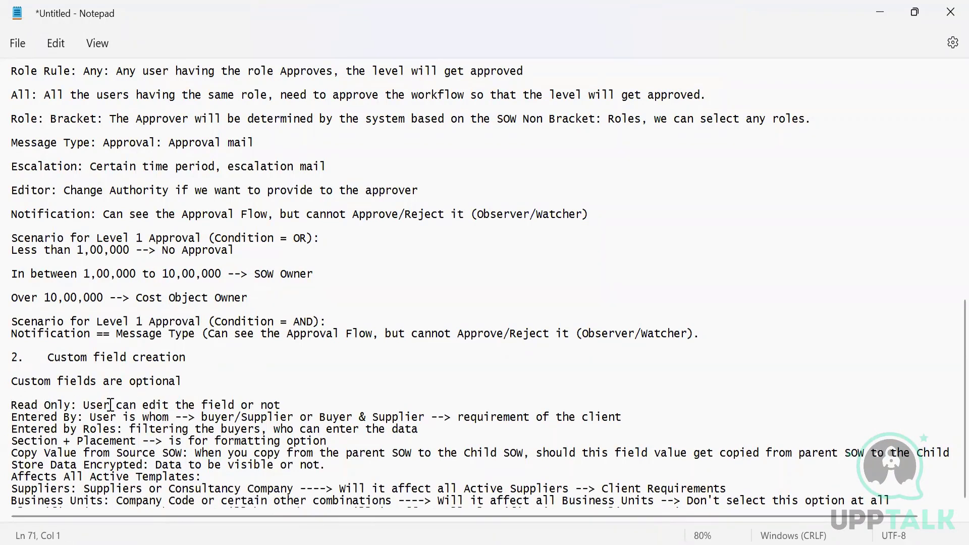
left_click_drag(280, 405, 6, 407)
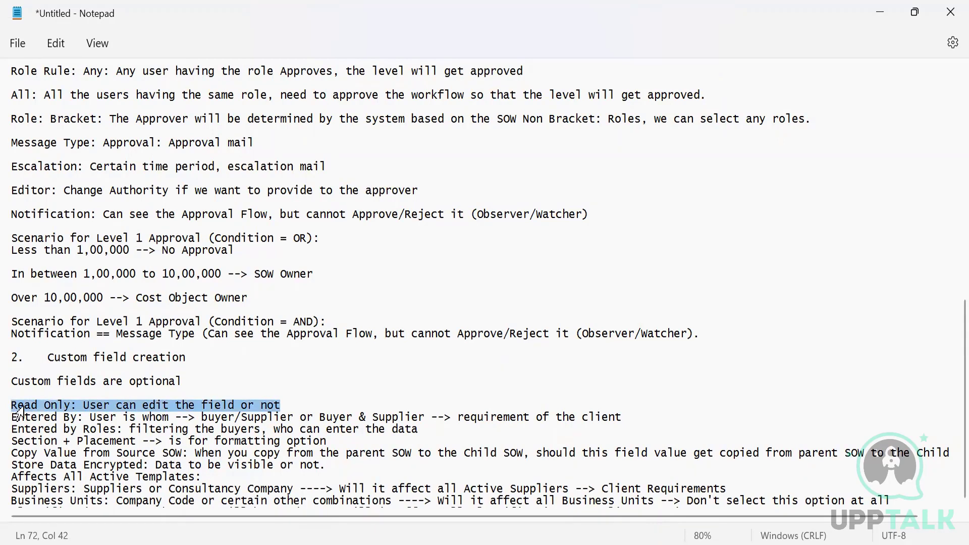
left_click(298, 405)
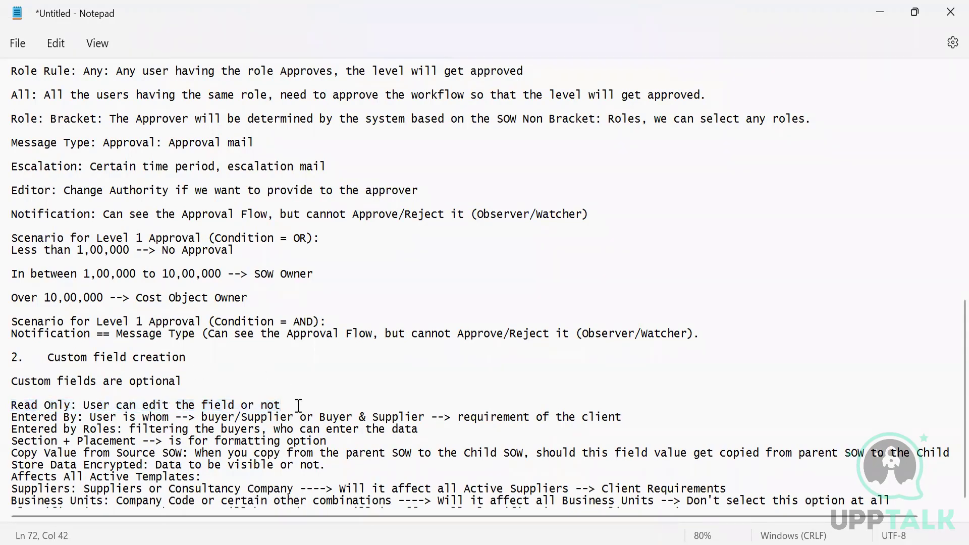
key("Return")
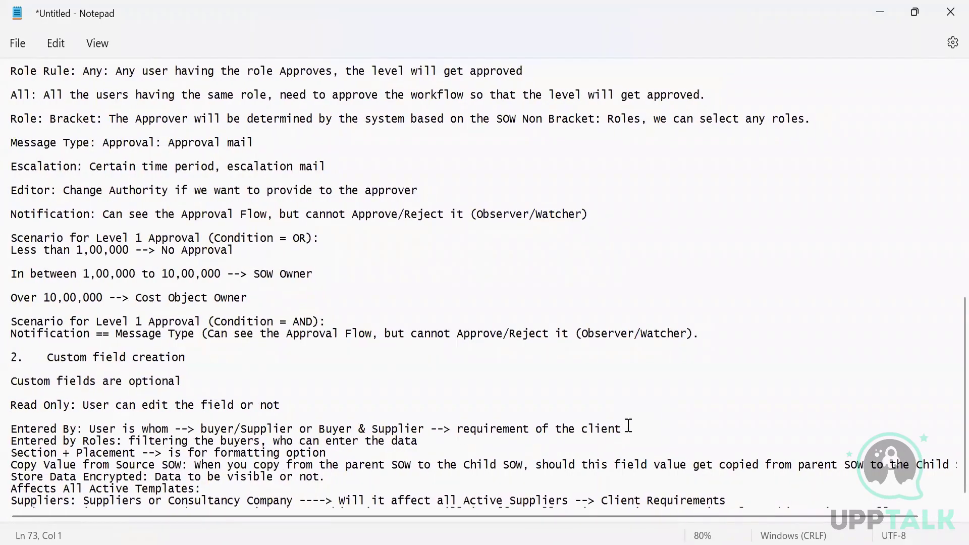
left_click(629, 426)
key("Return")
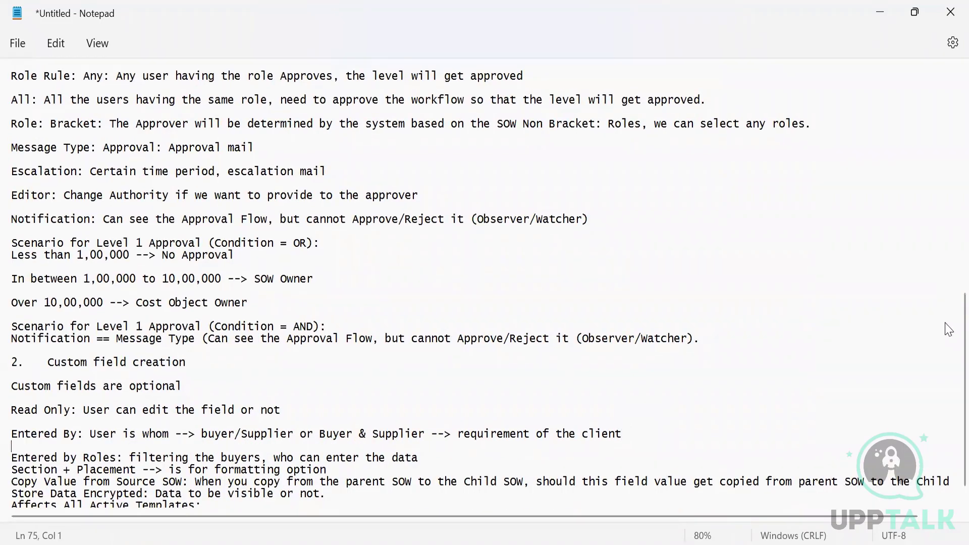
Add a blank line after the Entered by Roles note and after the Section + Placement note.
scroll(949, 354, "down", 2)
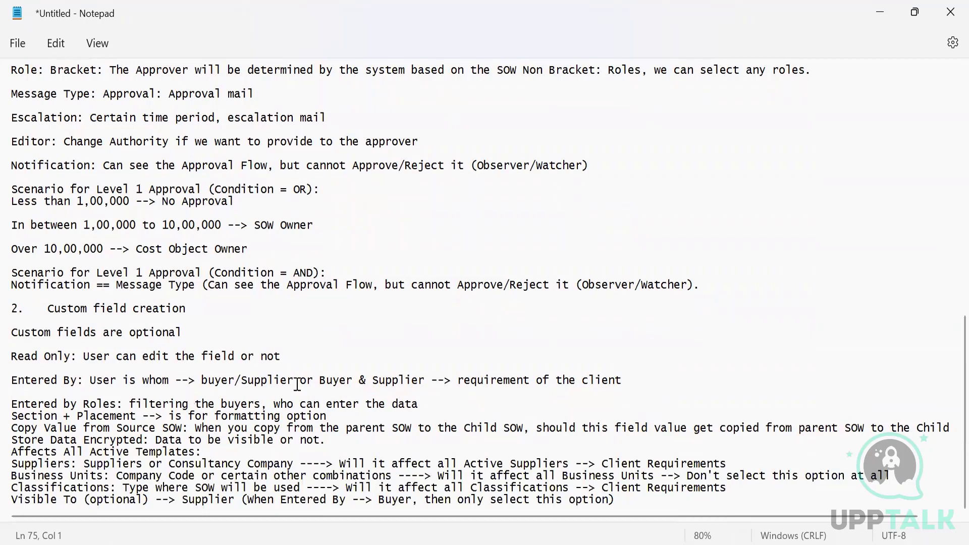
left_click(428, 402)
key("Return")
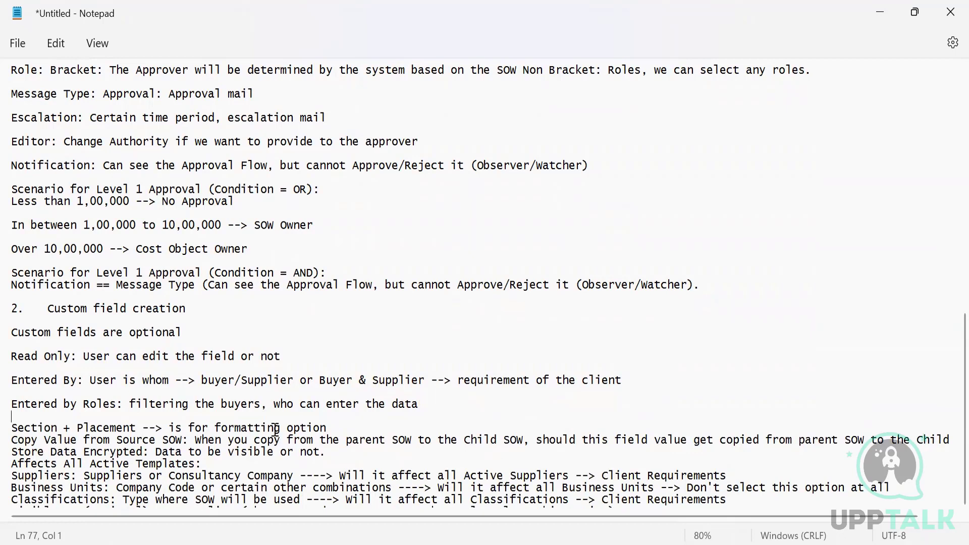
left_click(349, 427)
key("Return")
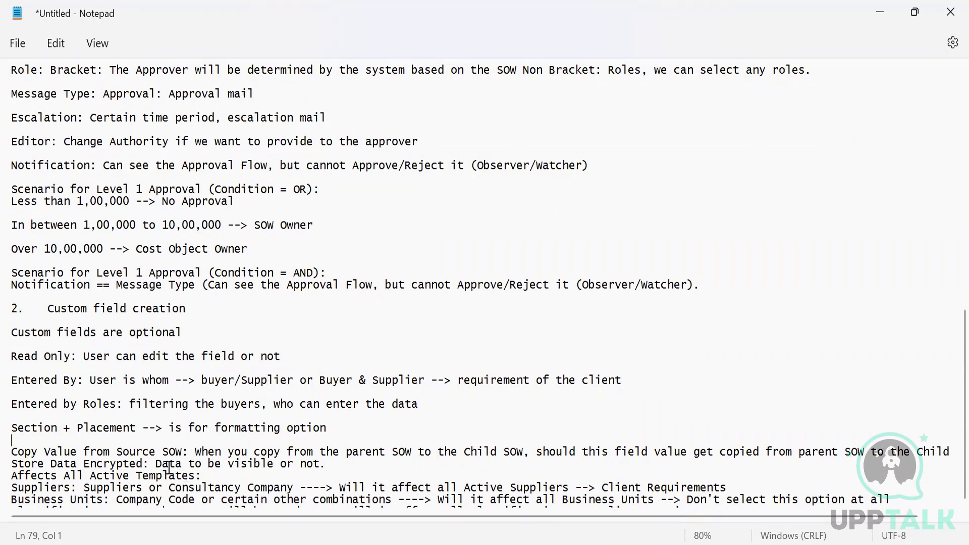
Break the Copy Value from Source SOW note before its final "SOW." and add blank lines after Store Data Encrypted and Affects All Active Templates.
left_click(951, 451)
key("Return")
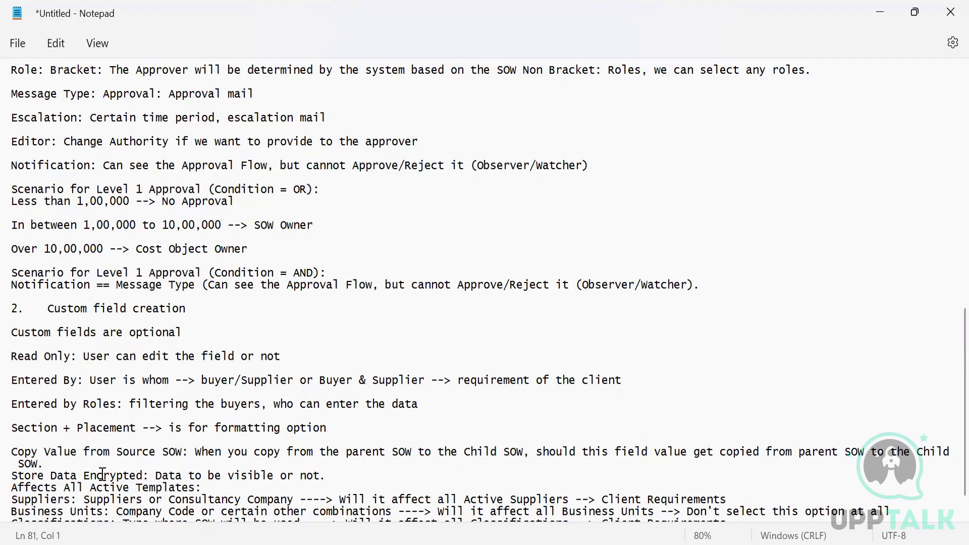
left_click(361, 478)
key("Return")
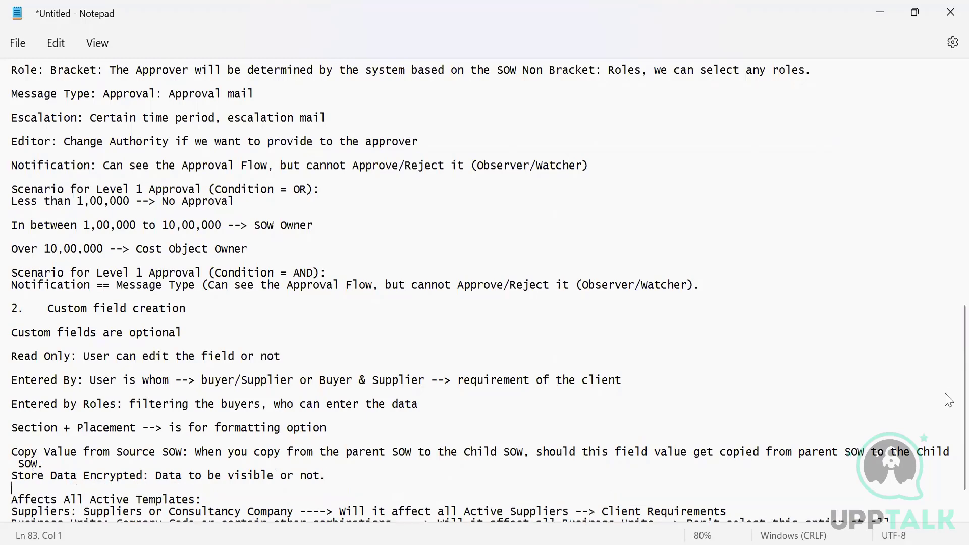
scroll(950, 398, "up", 1)
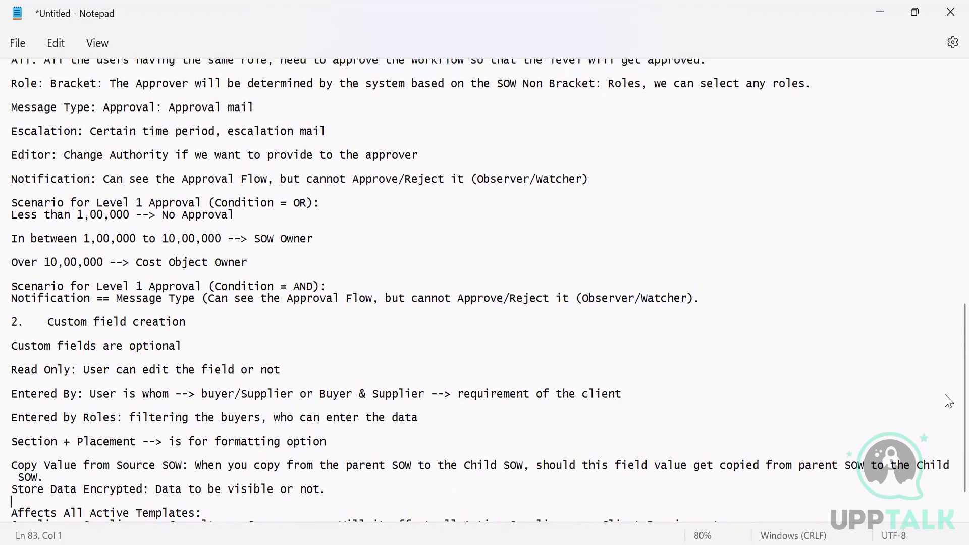
scroll(949, 465, "down", 3)
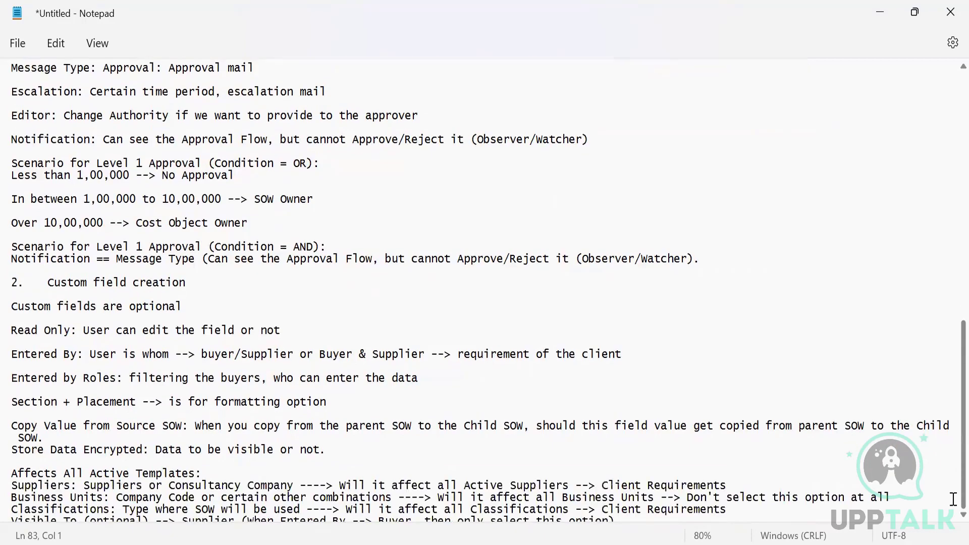
left_click(210, 473)
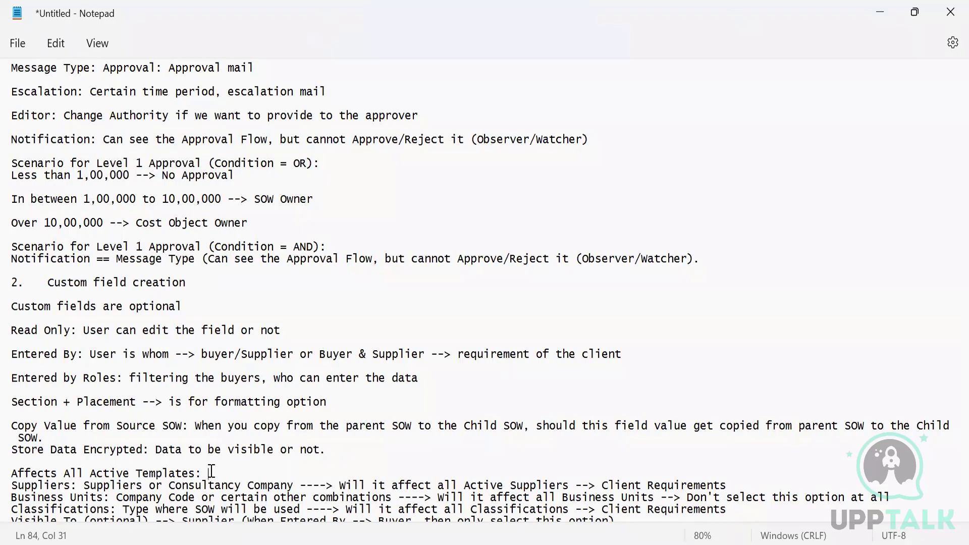
key("Return")
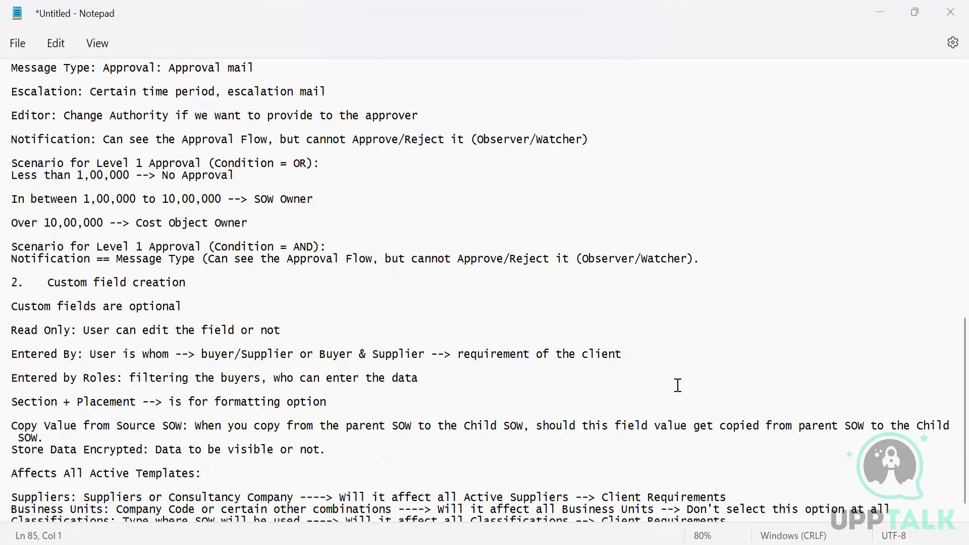
Switch to the Fieldglass custom field form and review its Linked Modules table and Visibility settings.
key("alt+Tab")
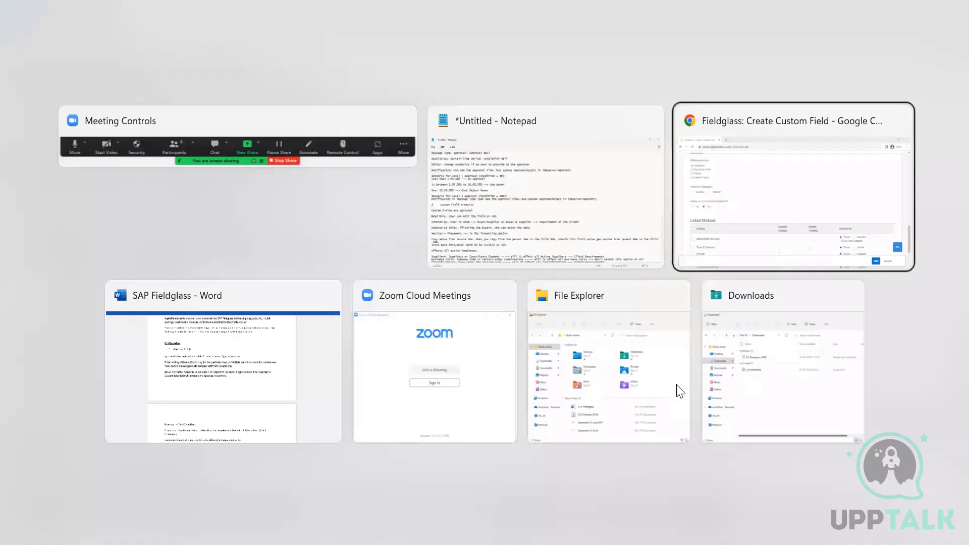
key("Tab")
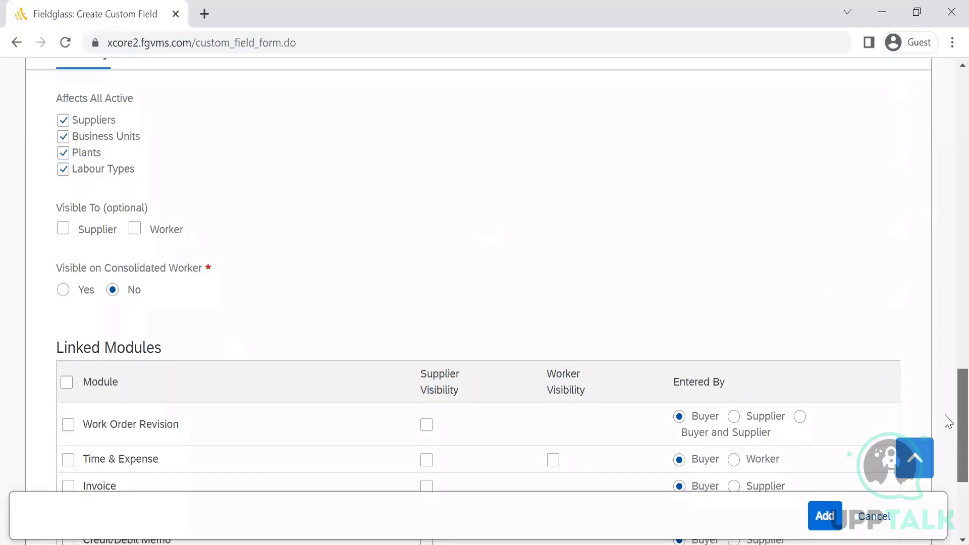
scroll(948, 440, "down", 2)
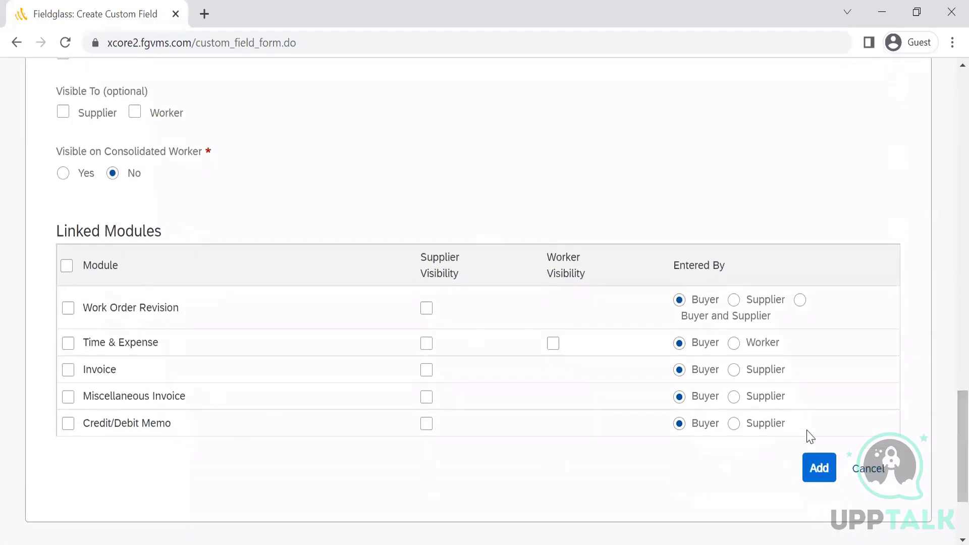
scroll(948, 444, "down", 1)
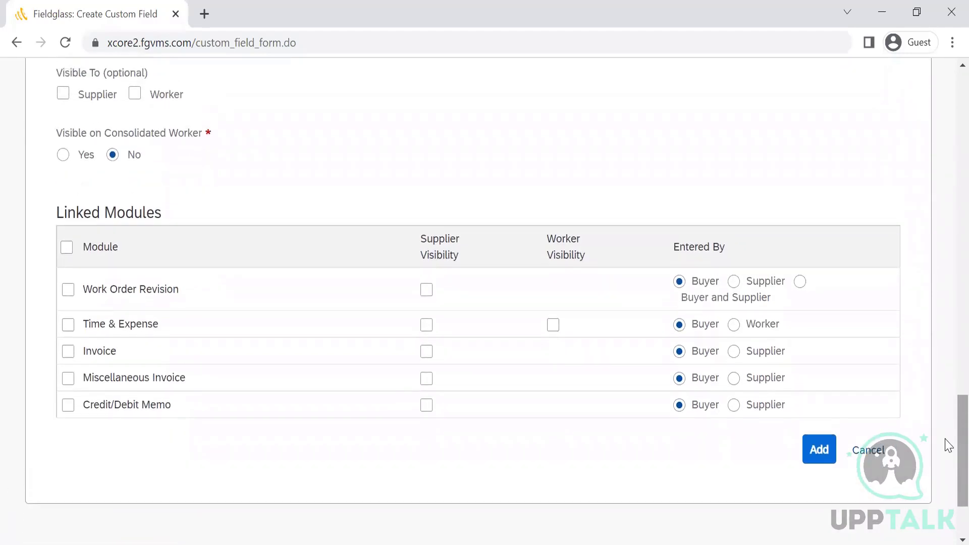
scroll(946, 414, "up", 5)
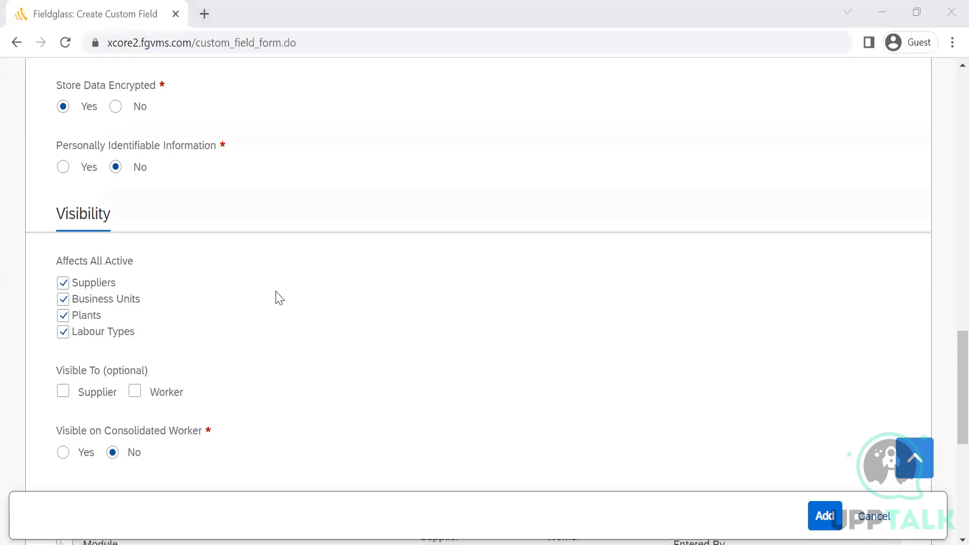
Switch back to the Notepad notes and add a blank line after the Suppliers note under Affects All Active Templates.
key("alt+Tab")
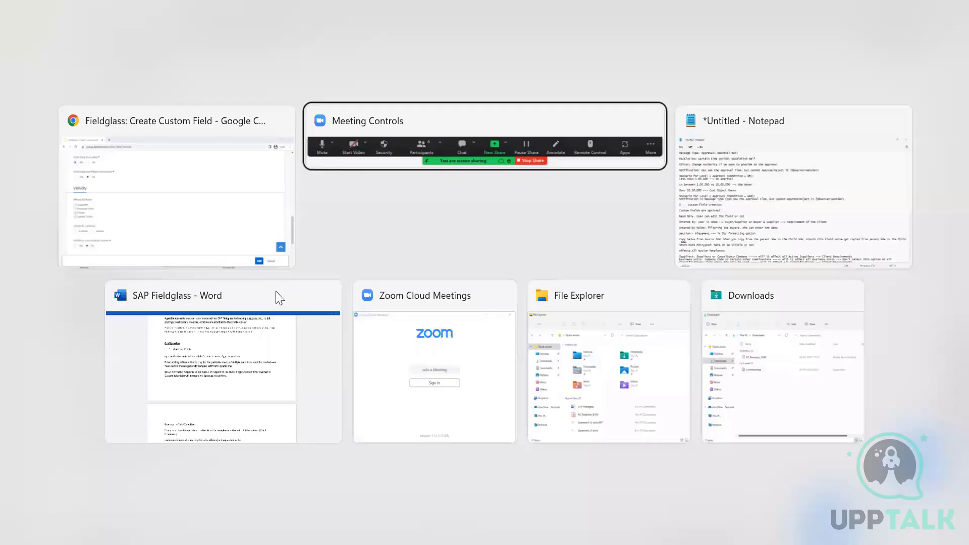
key("alt+Tab")
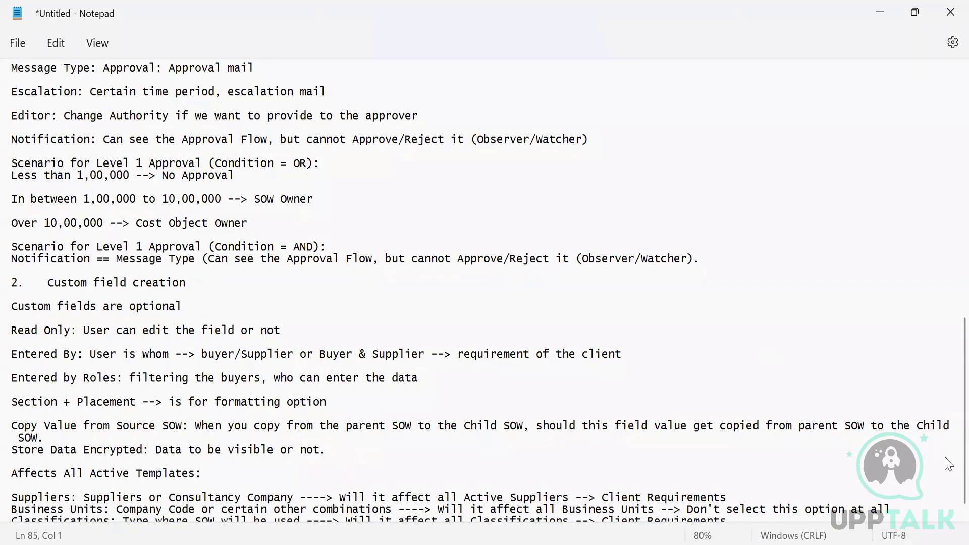
left_click(732, 499)
key("Return")
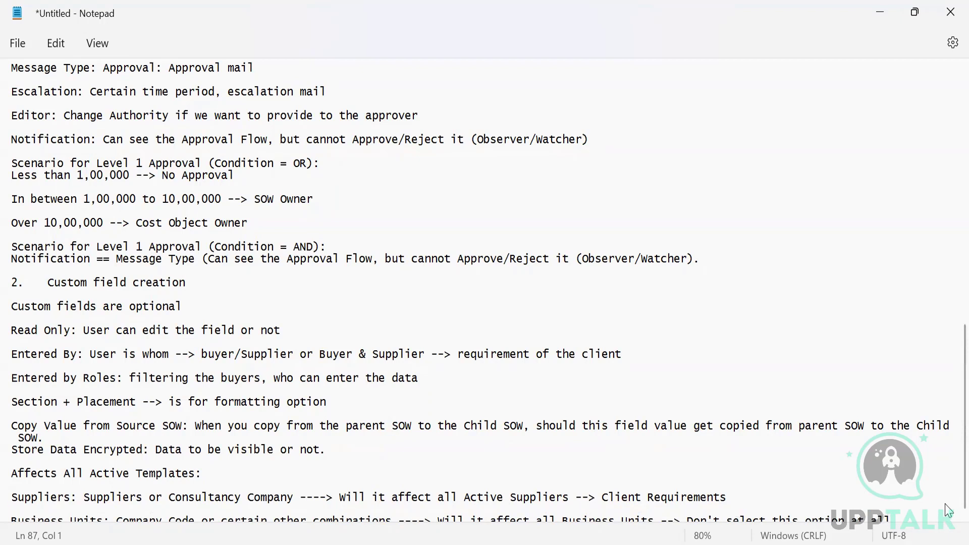
left_click(737, 501)
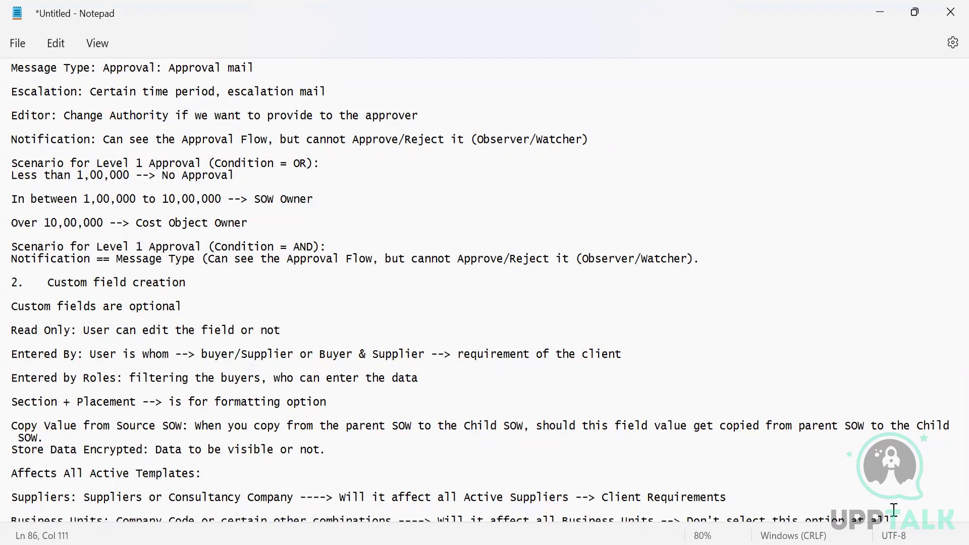
Add a blank line after the Business Units note, separating it from the Classifications note.
key("Down")
left_click(771, 480)
left_click(734, 501)
key("Down")
key("Down")
key("Down")
key("Down")
key("Down")
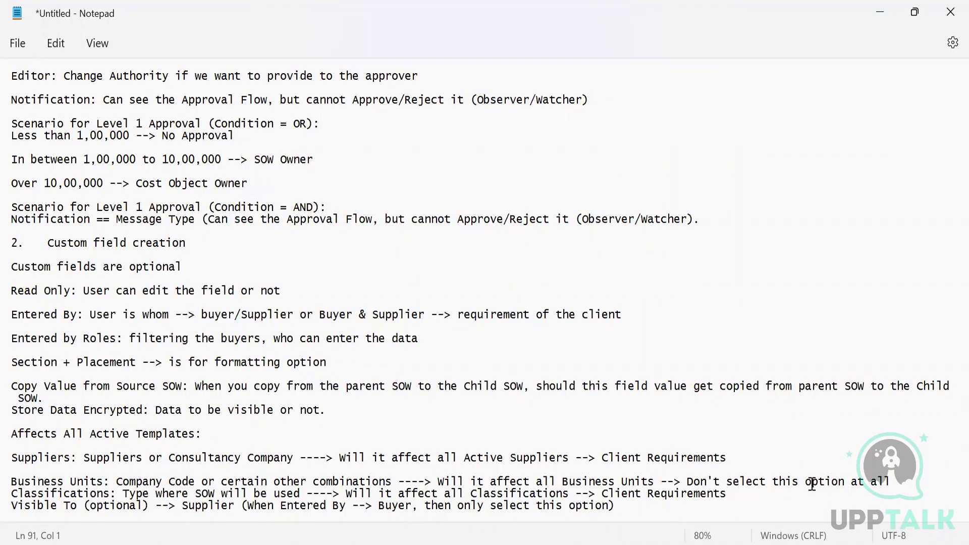
left_click(905, 483)
key("Return")
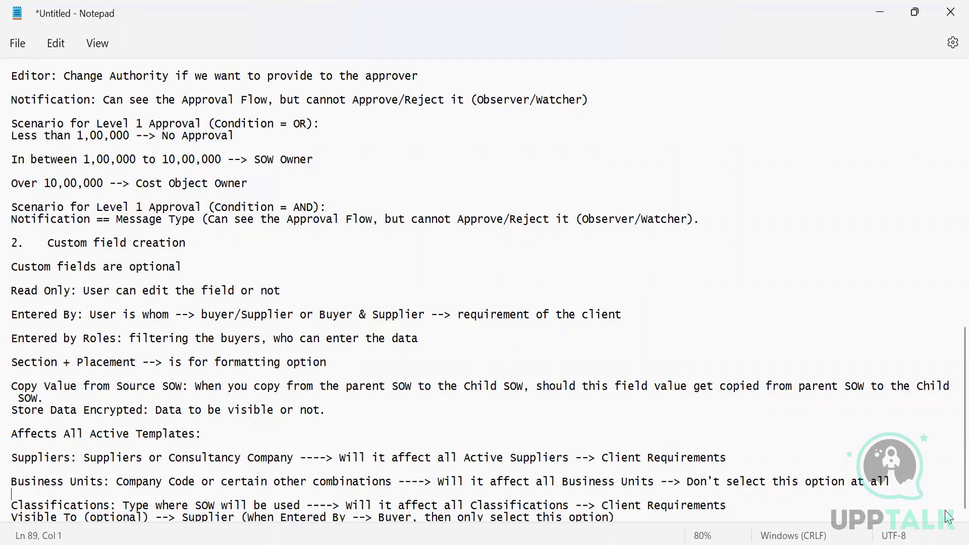
Add a blank line between the Classifications note and the Visible To (optional) note.
left_click(762, 503)
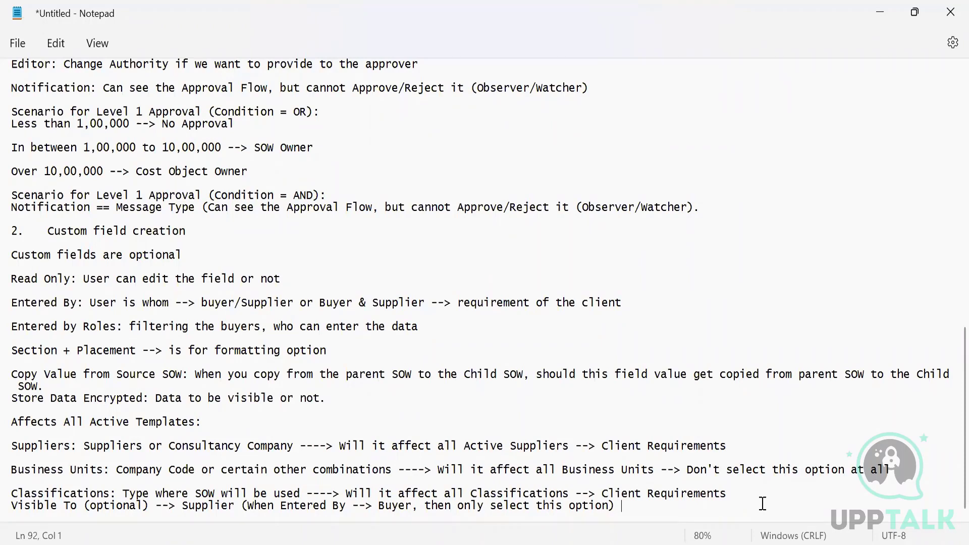
left_click(741, 486)
left_click(731, 498)
key("Return")
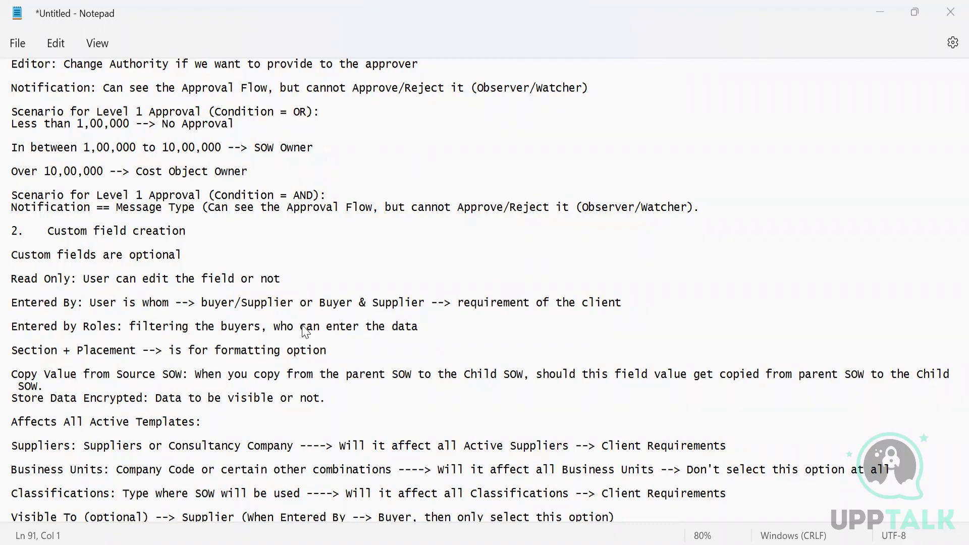
Switch to the Fieldglass custom field form and cancel creating the new field.
key("alt+Tab")
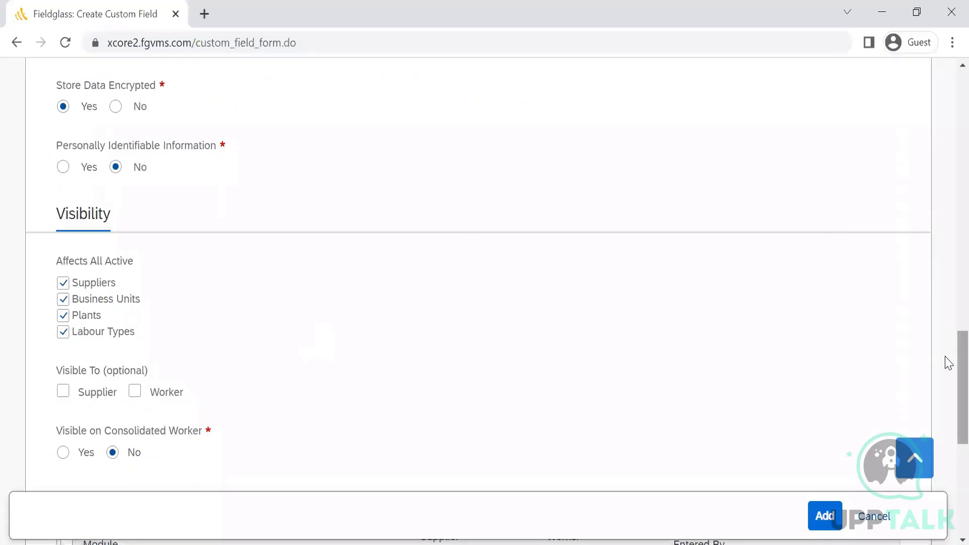
scroll(948, 429, "down", 8)
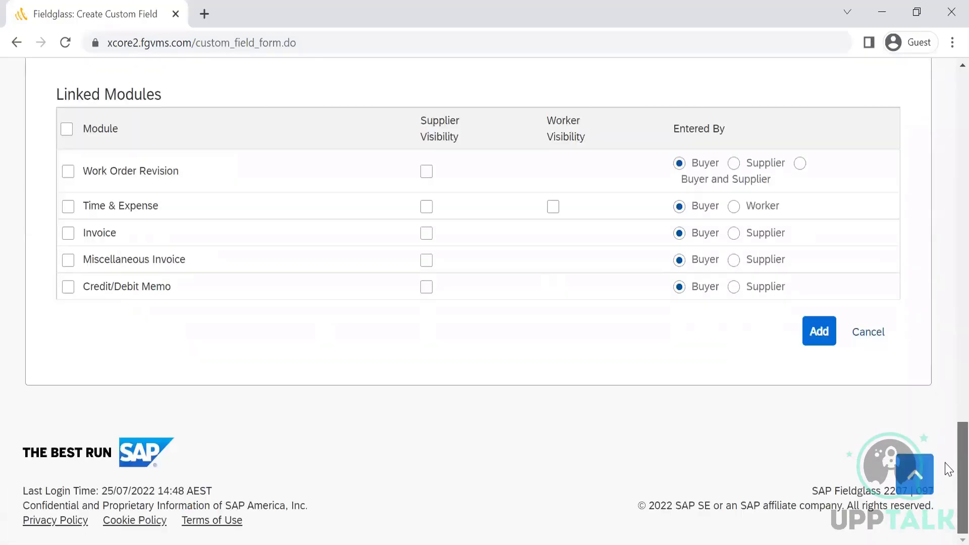
left_click(883, 333)
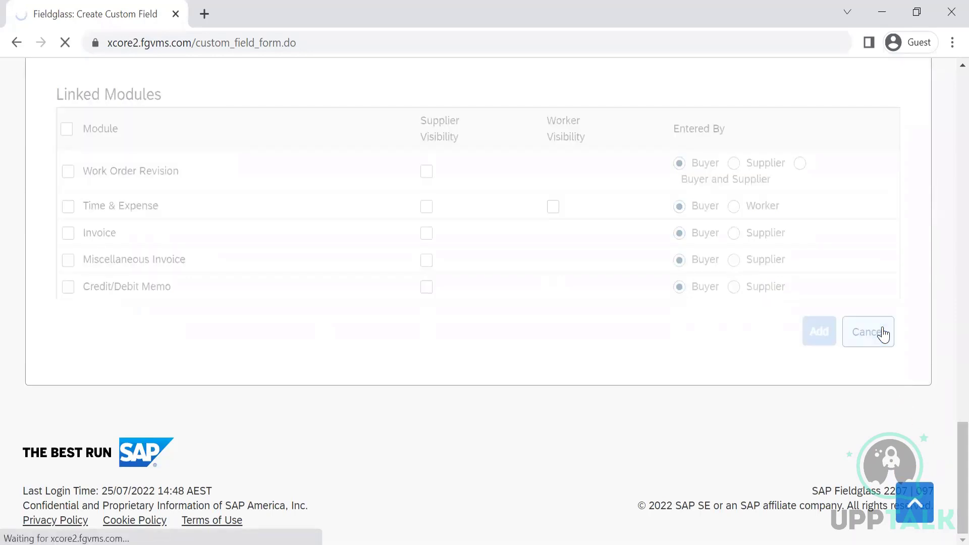